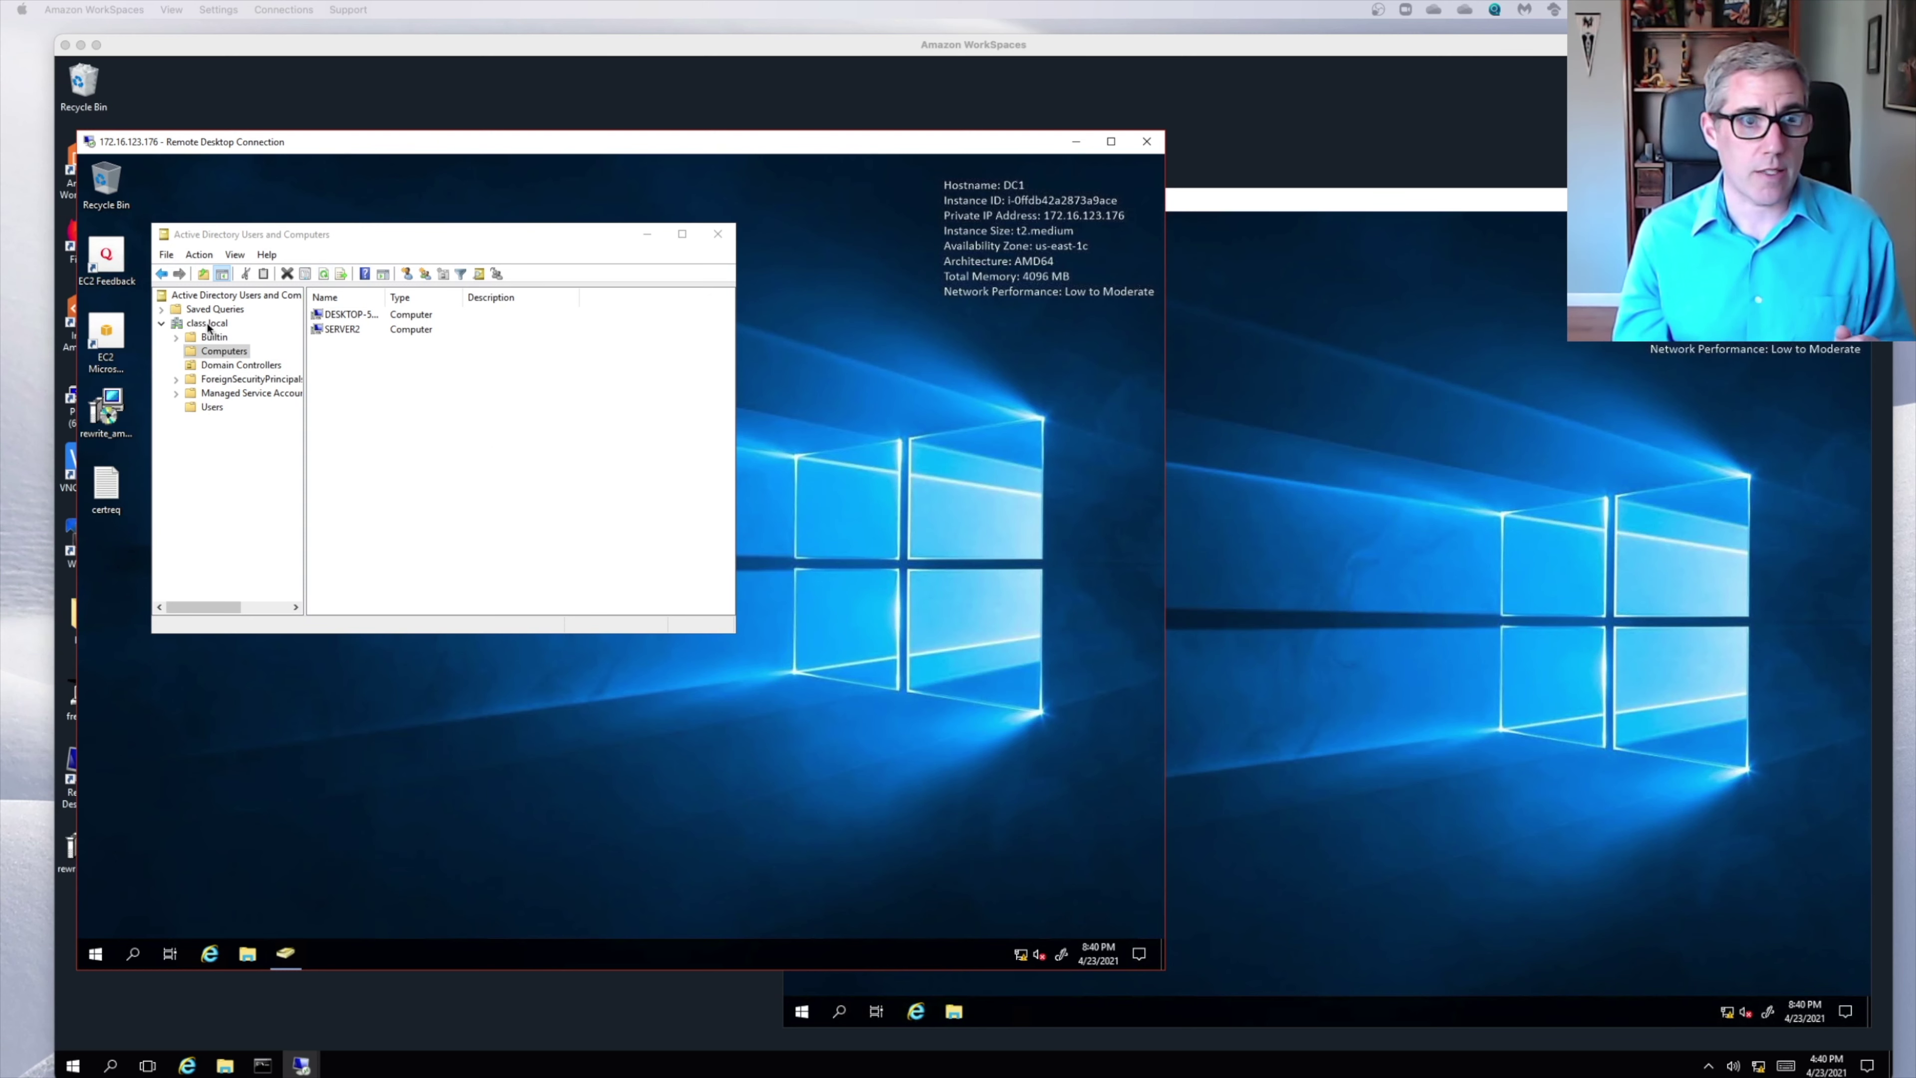
Inspect the desktop and SERVER2 computer accounts in class.local's Computers container.
left_click(335, 316)
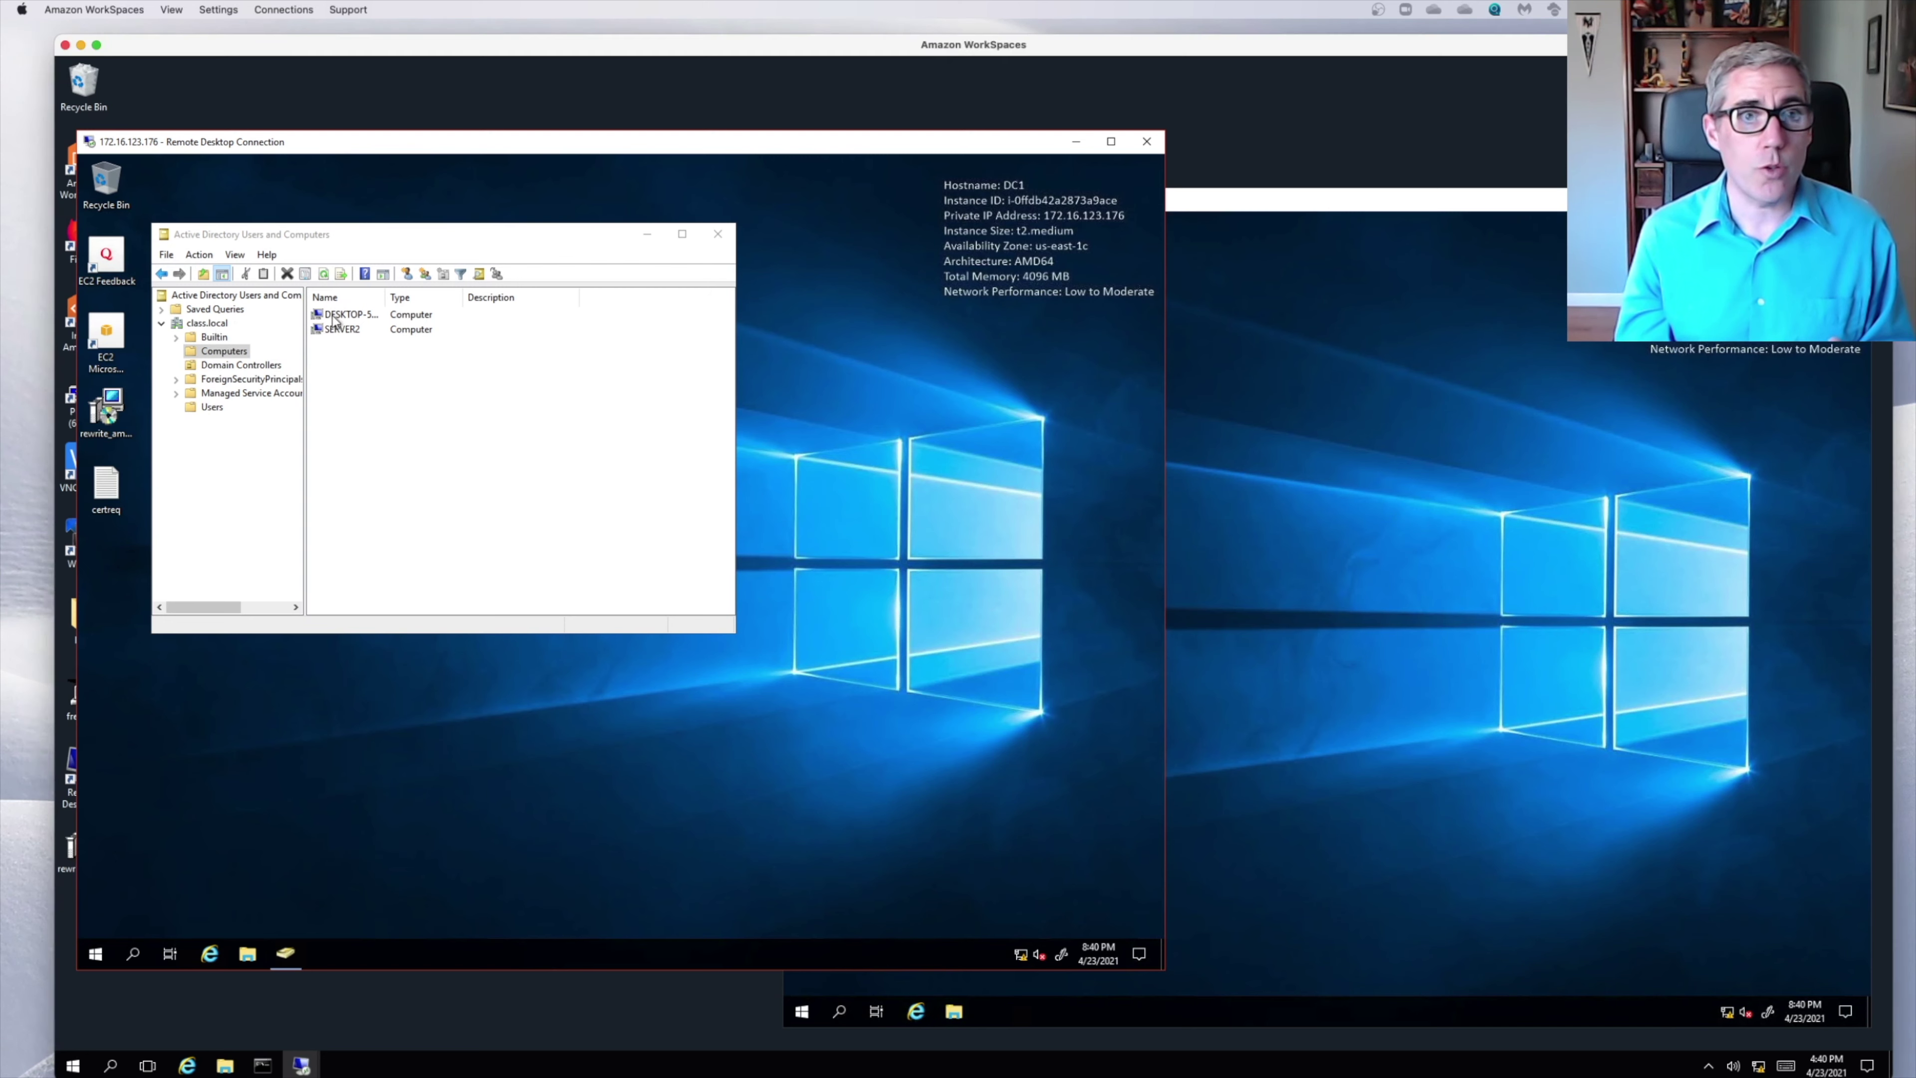
left_click(341, 330)
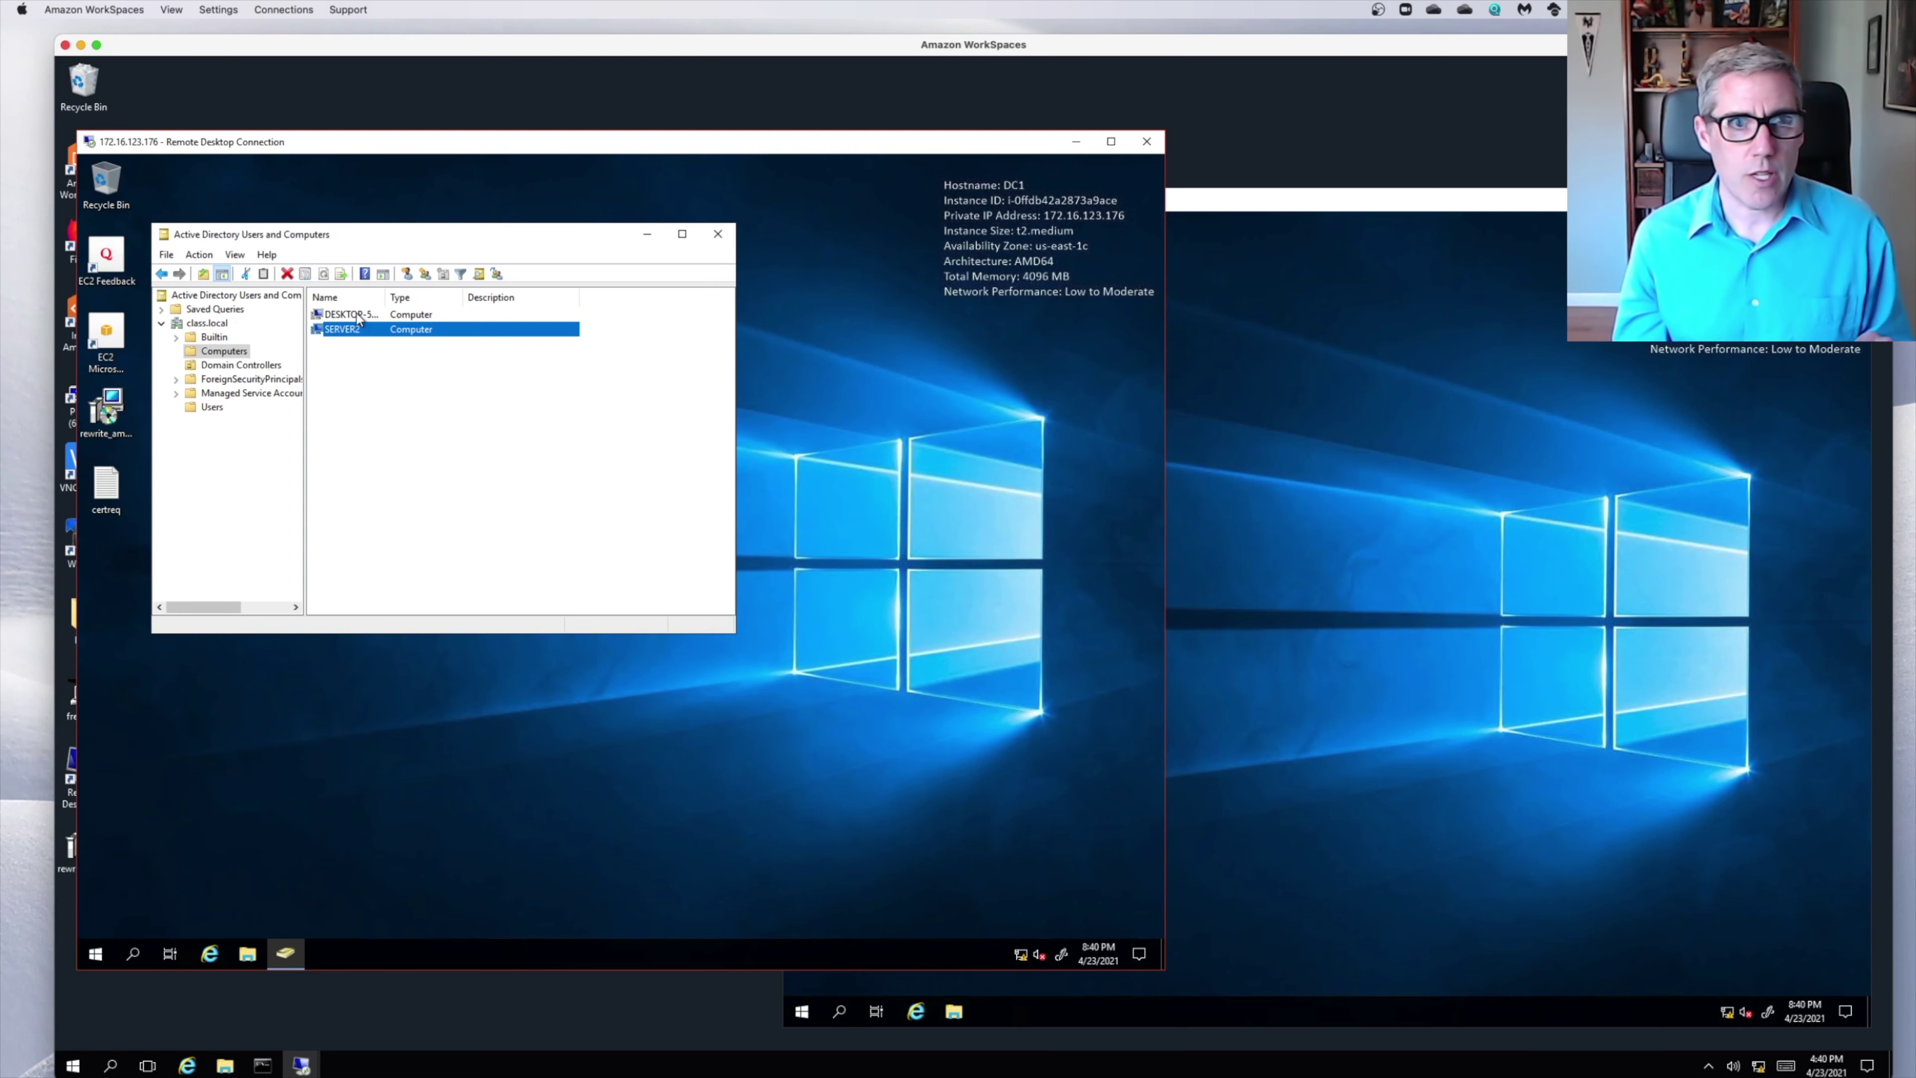
left_click(357, 315)
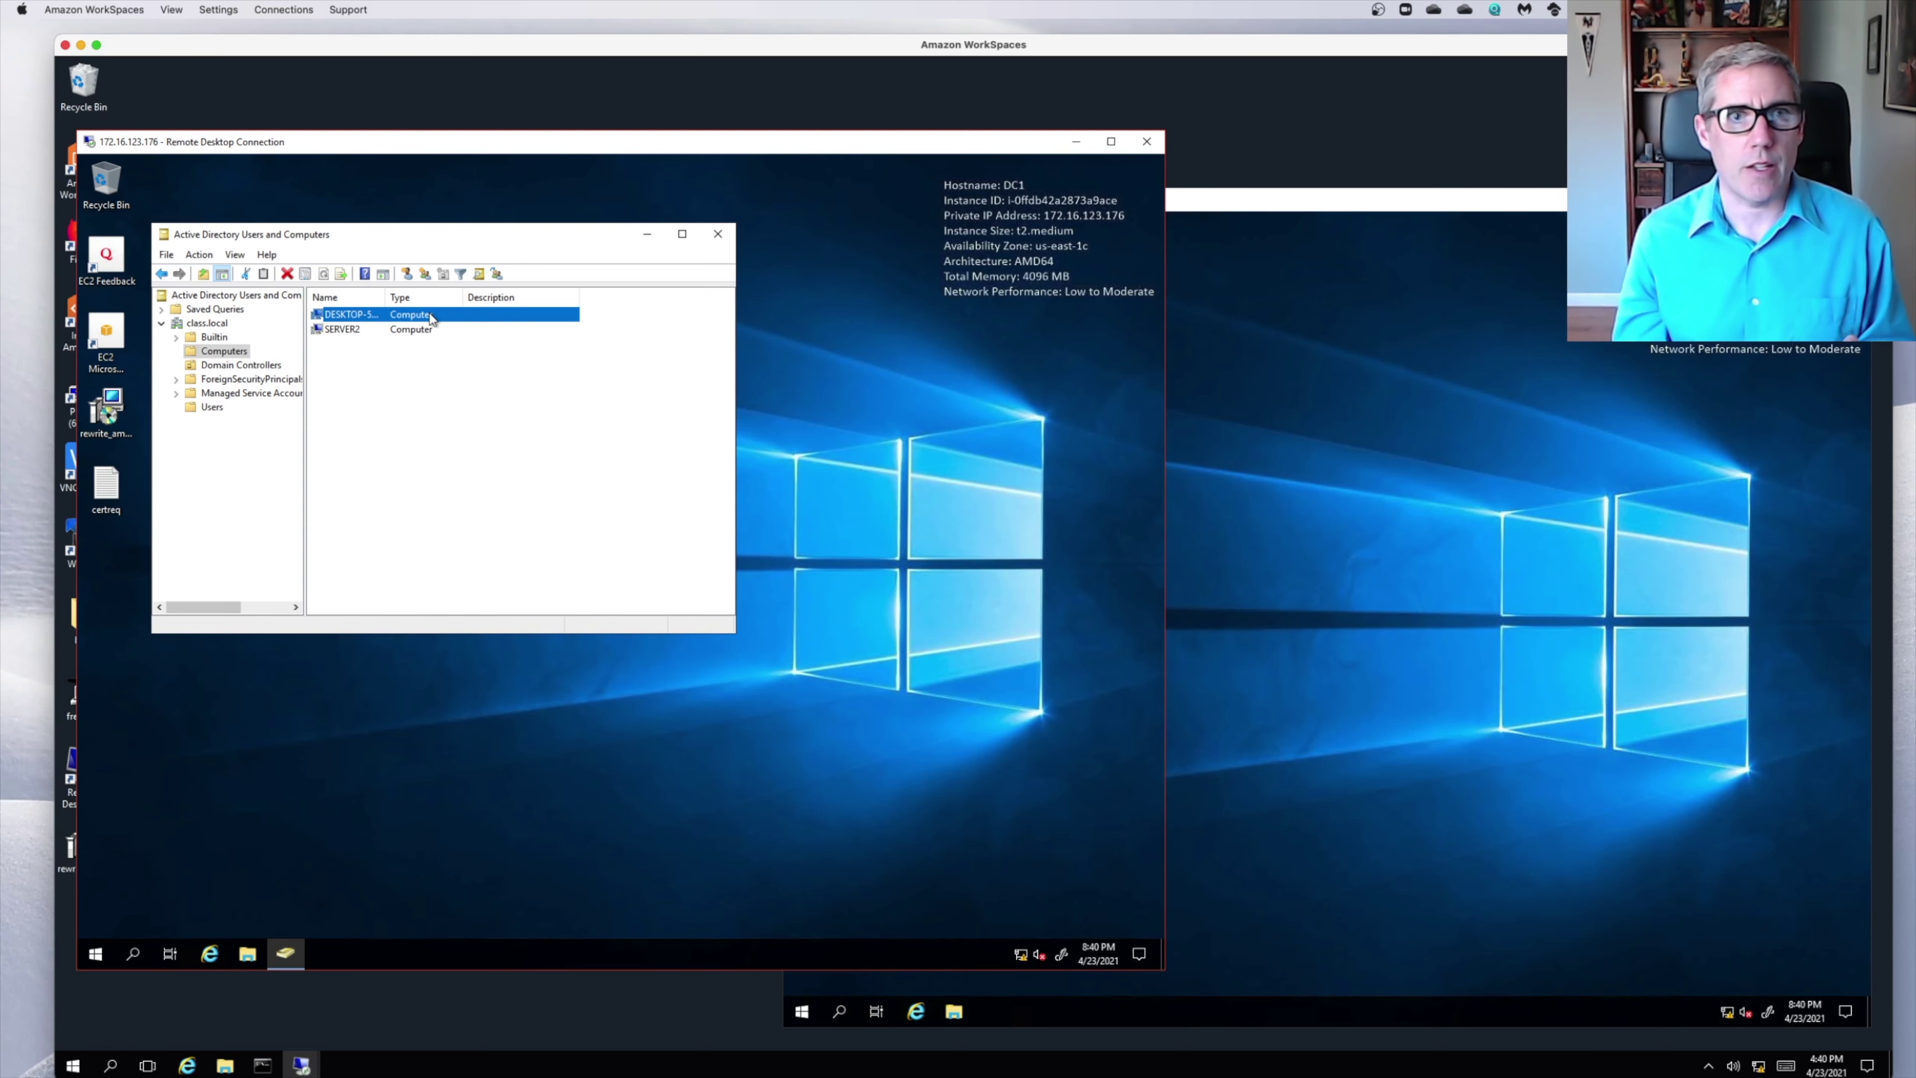
Confirm DC1 is the only domain controller, then switch to the 172.16.123.18 remote session.
left_click(241, 365)
left_click(337, 315)
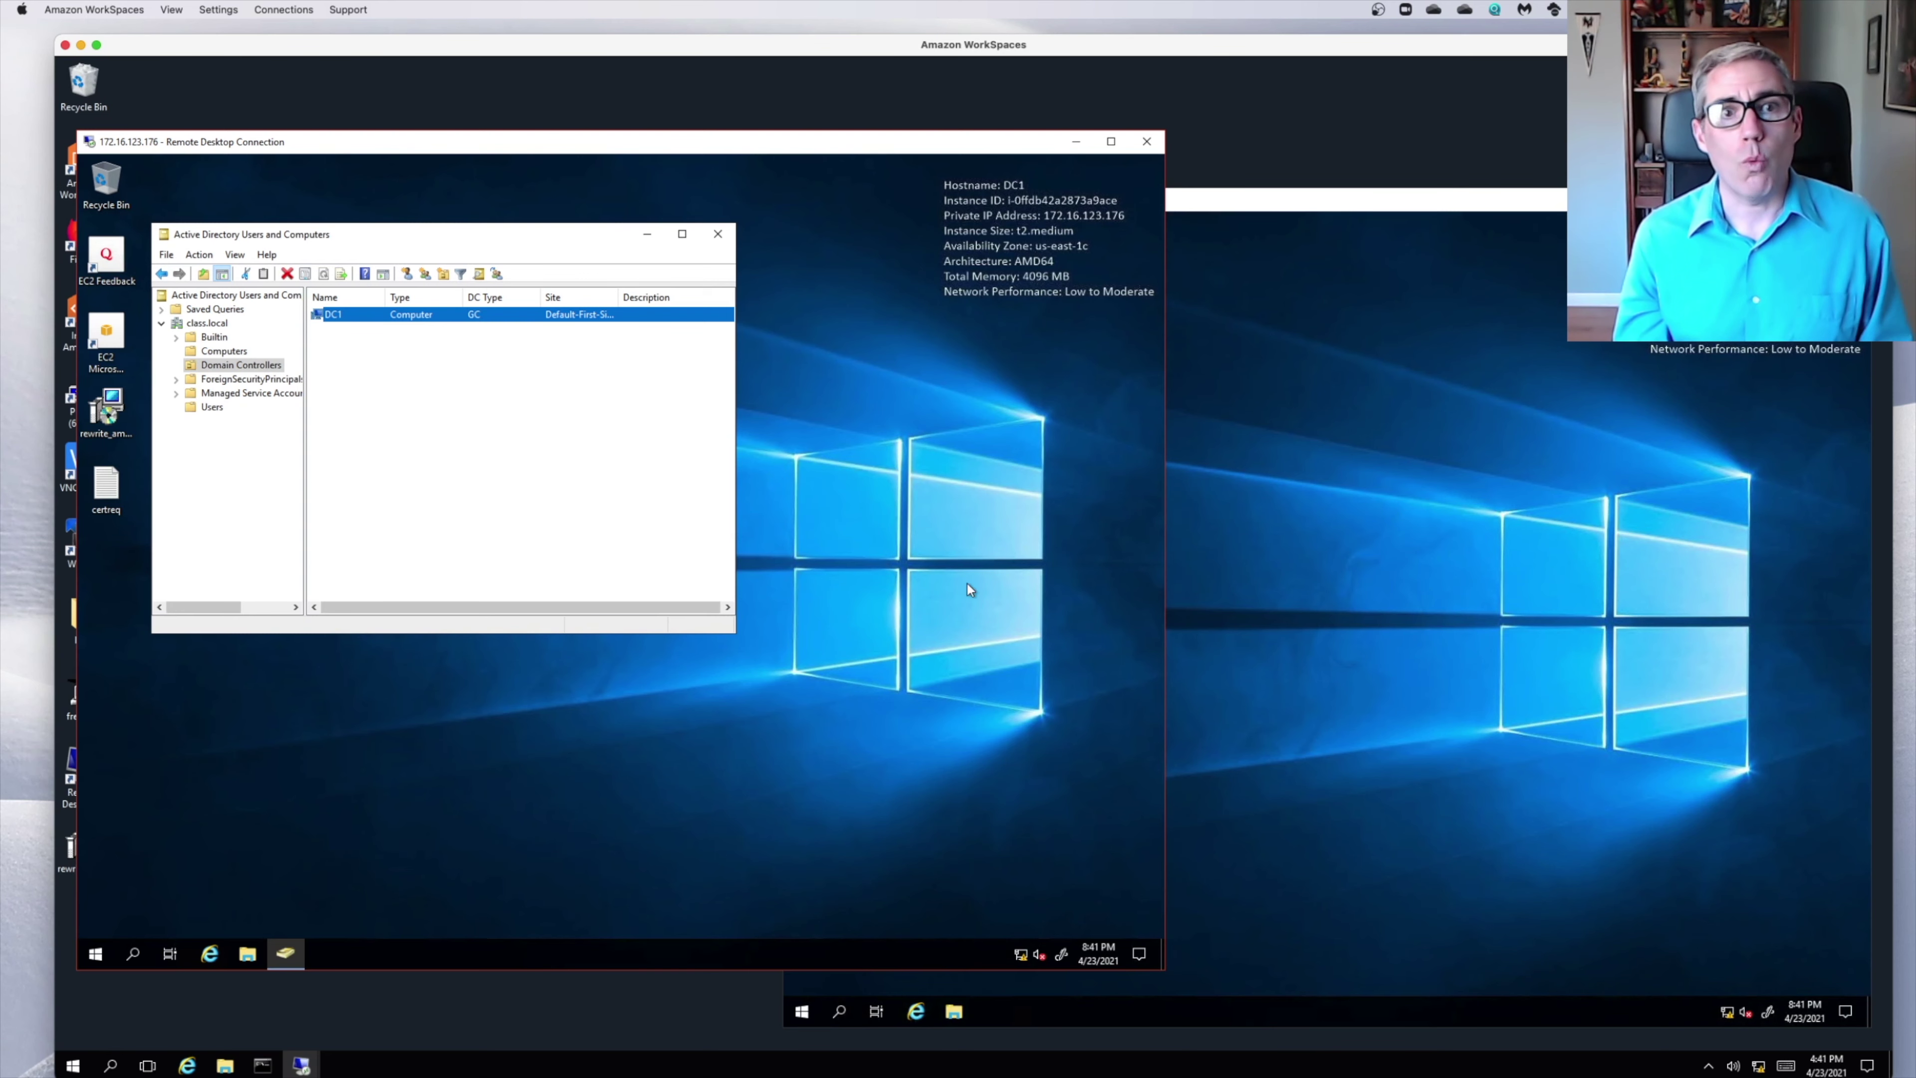
left_click(1319, 641)
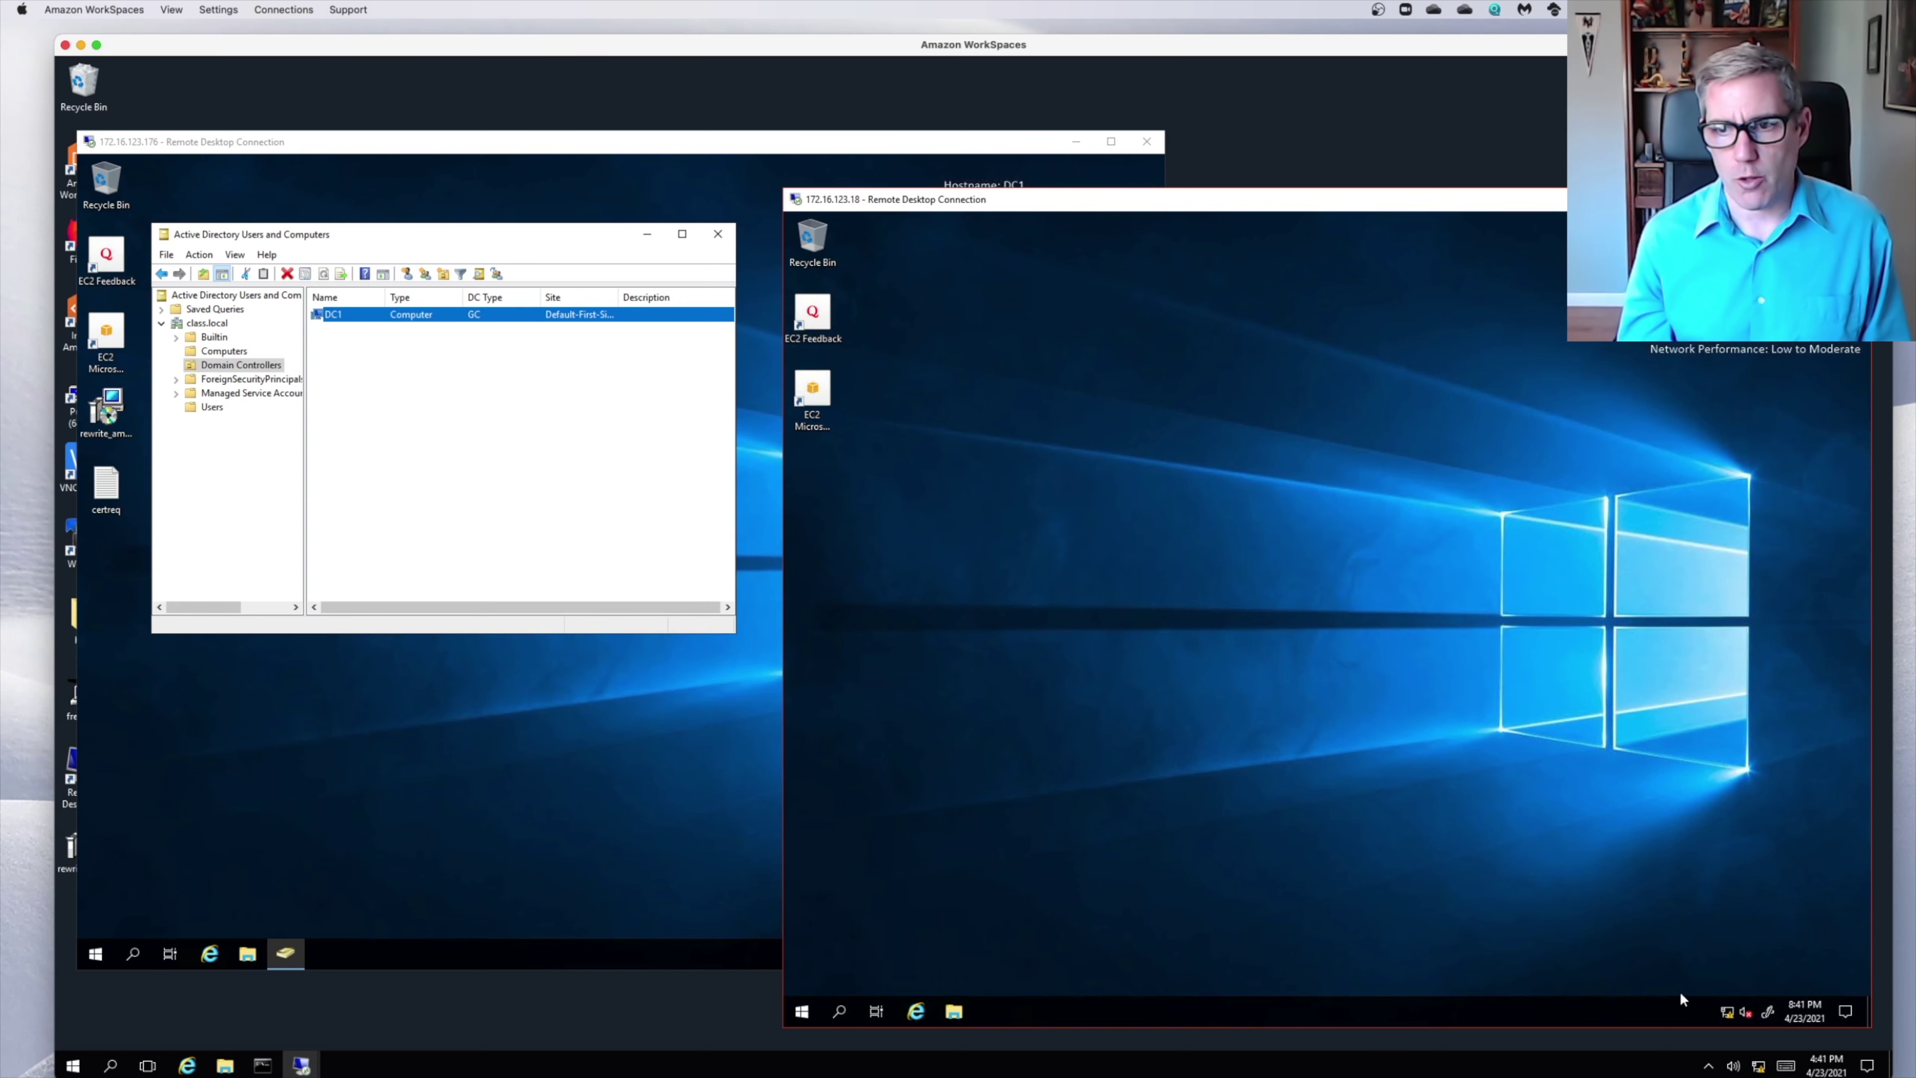
Open the Ethernet adapter's status from Network & Internet settings' adapter list.
right_click(1725, 1012)
left_click(1724, 990)
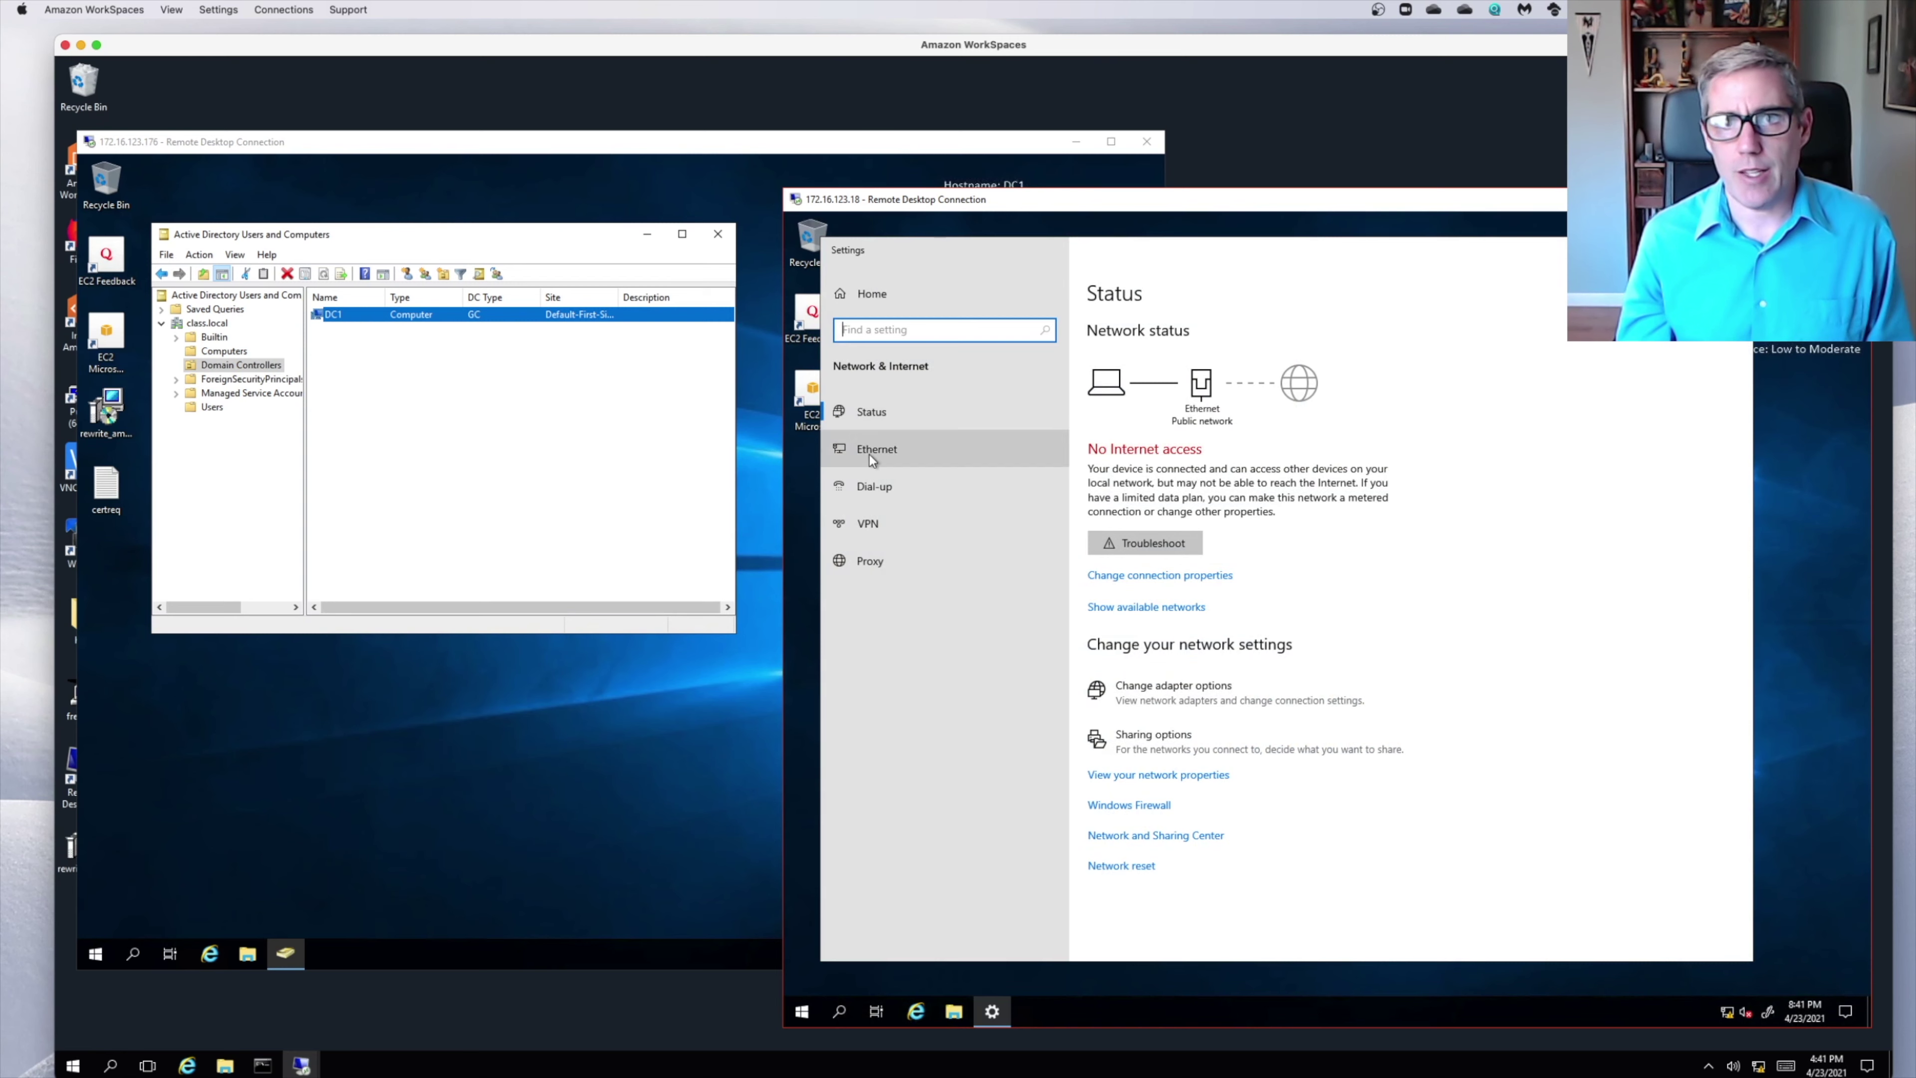
left_click(869, 453)
left_click(1124, 378)
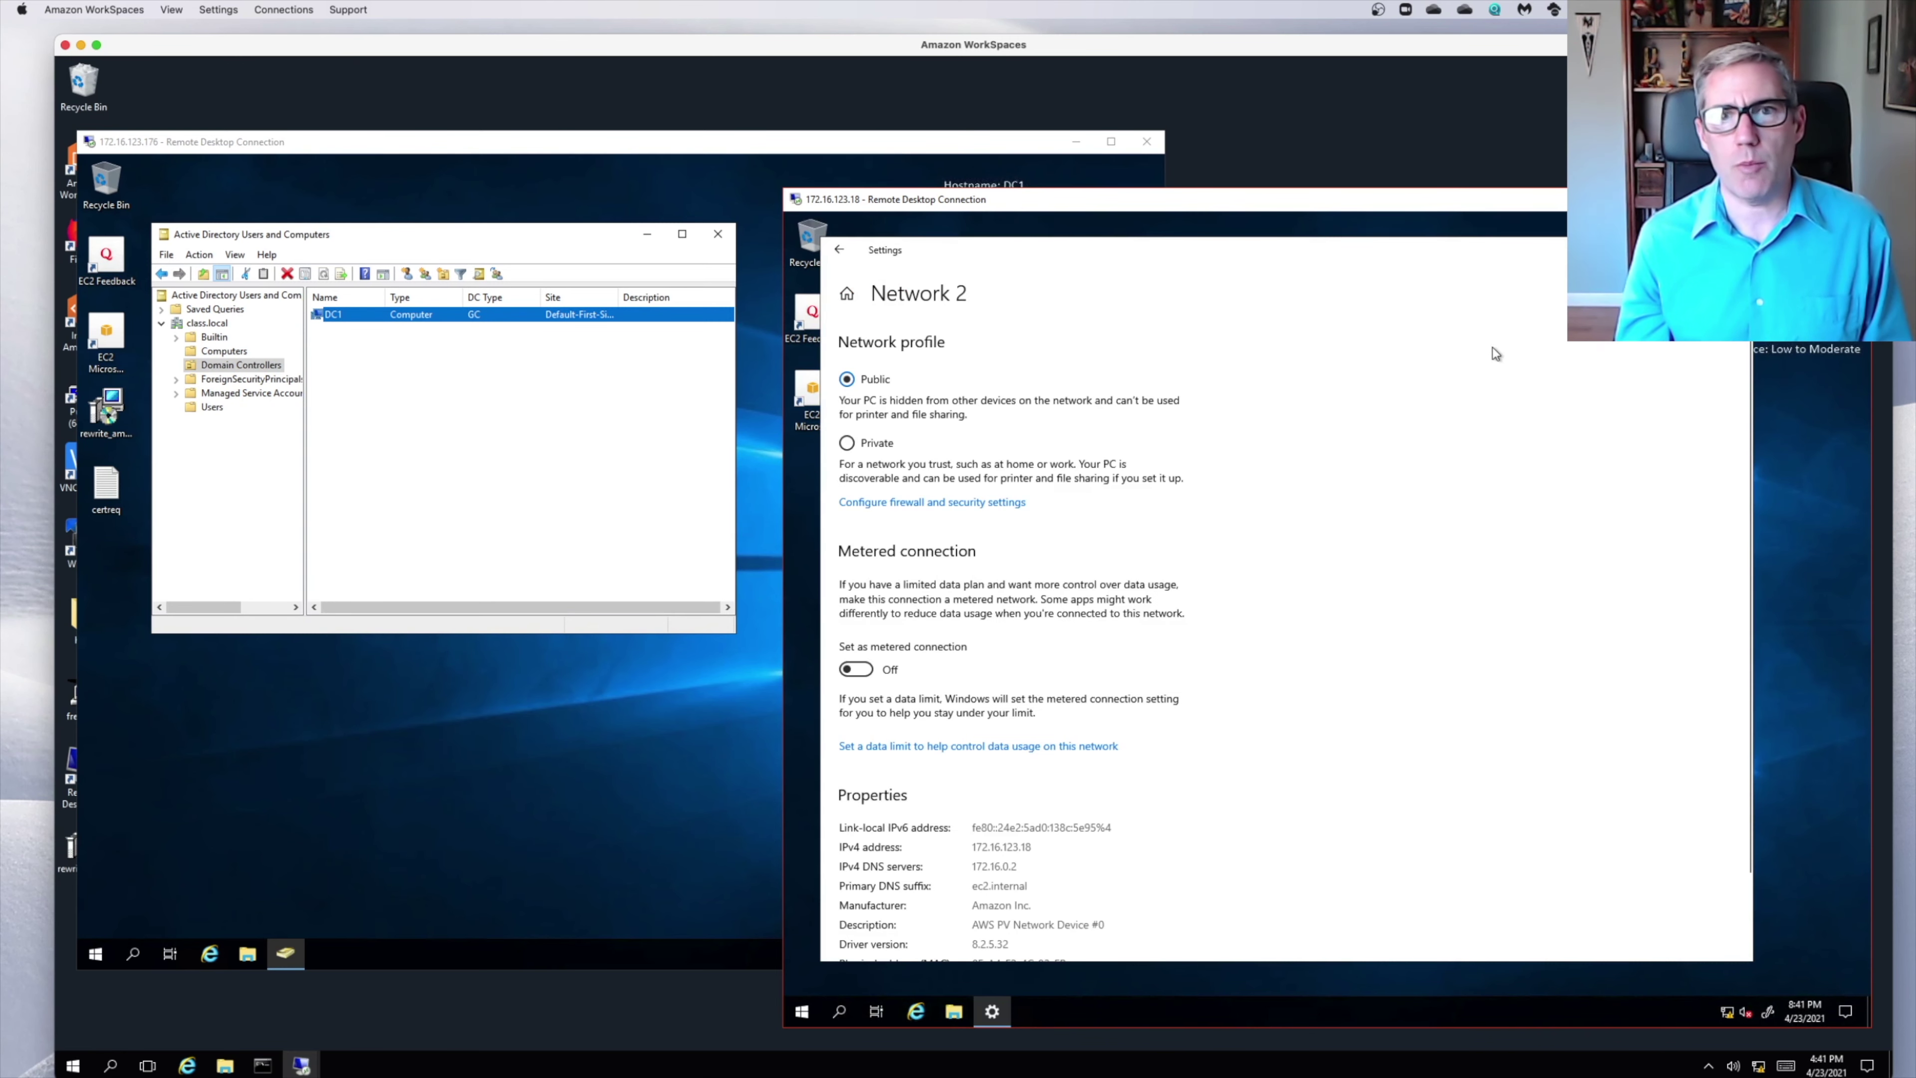
left_click(842, 248)
left_click(1605, 346)
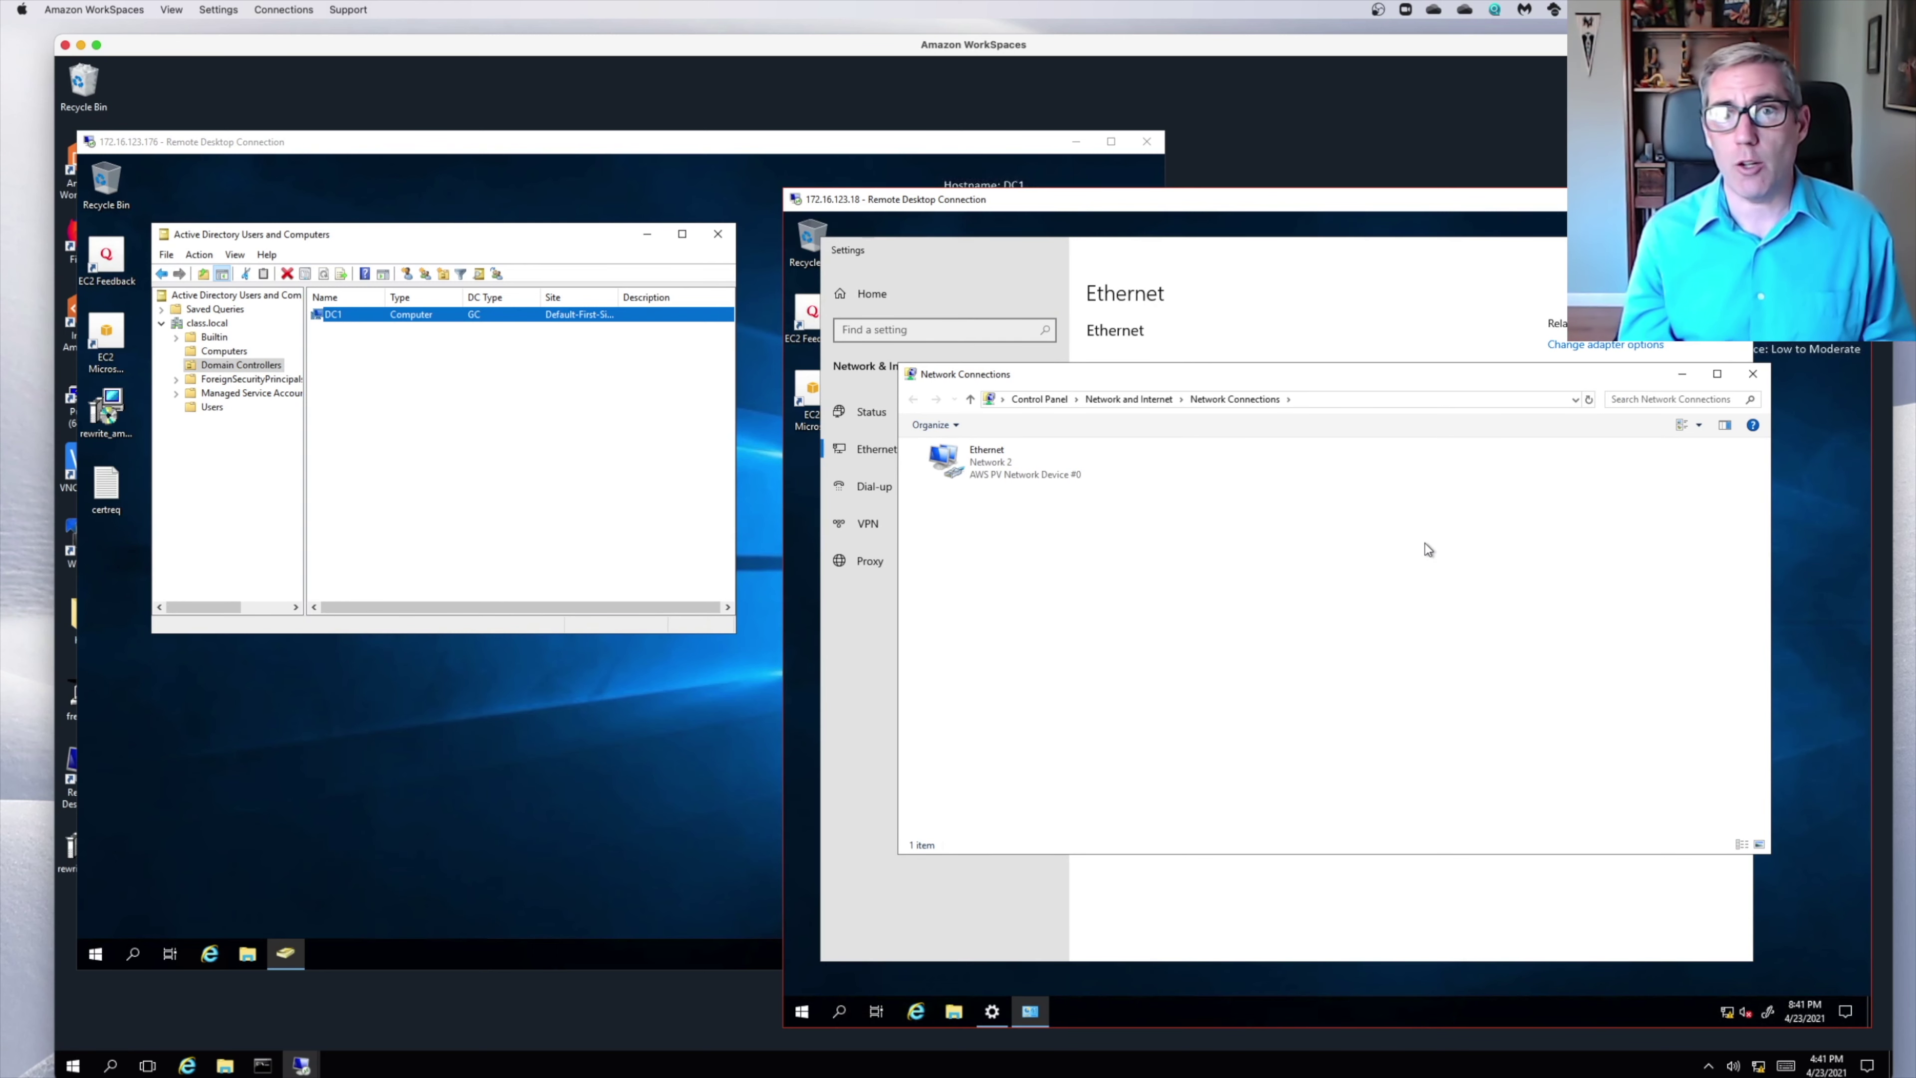
double_click(1007, 455)
Enter preferred DNS 172.16.123.176 and alternate DNS 127.0.0.1 in the Ethernet IPv4 properties.
left_click(1234, 739)
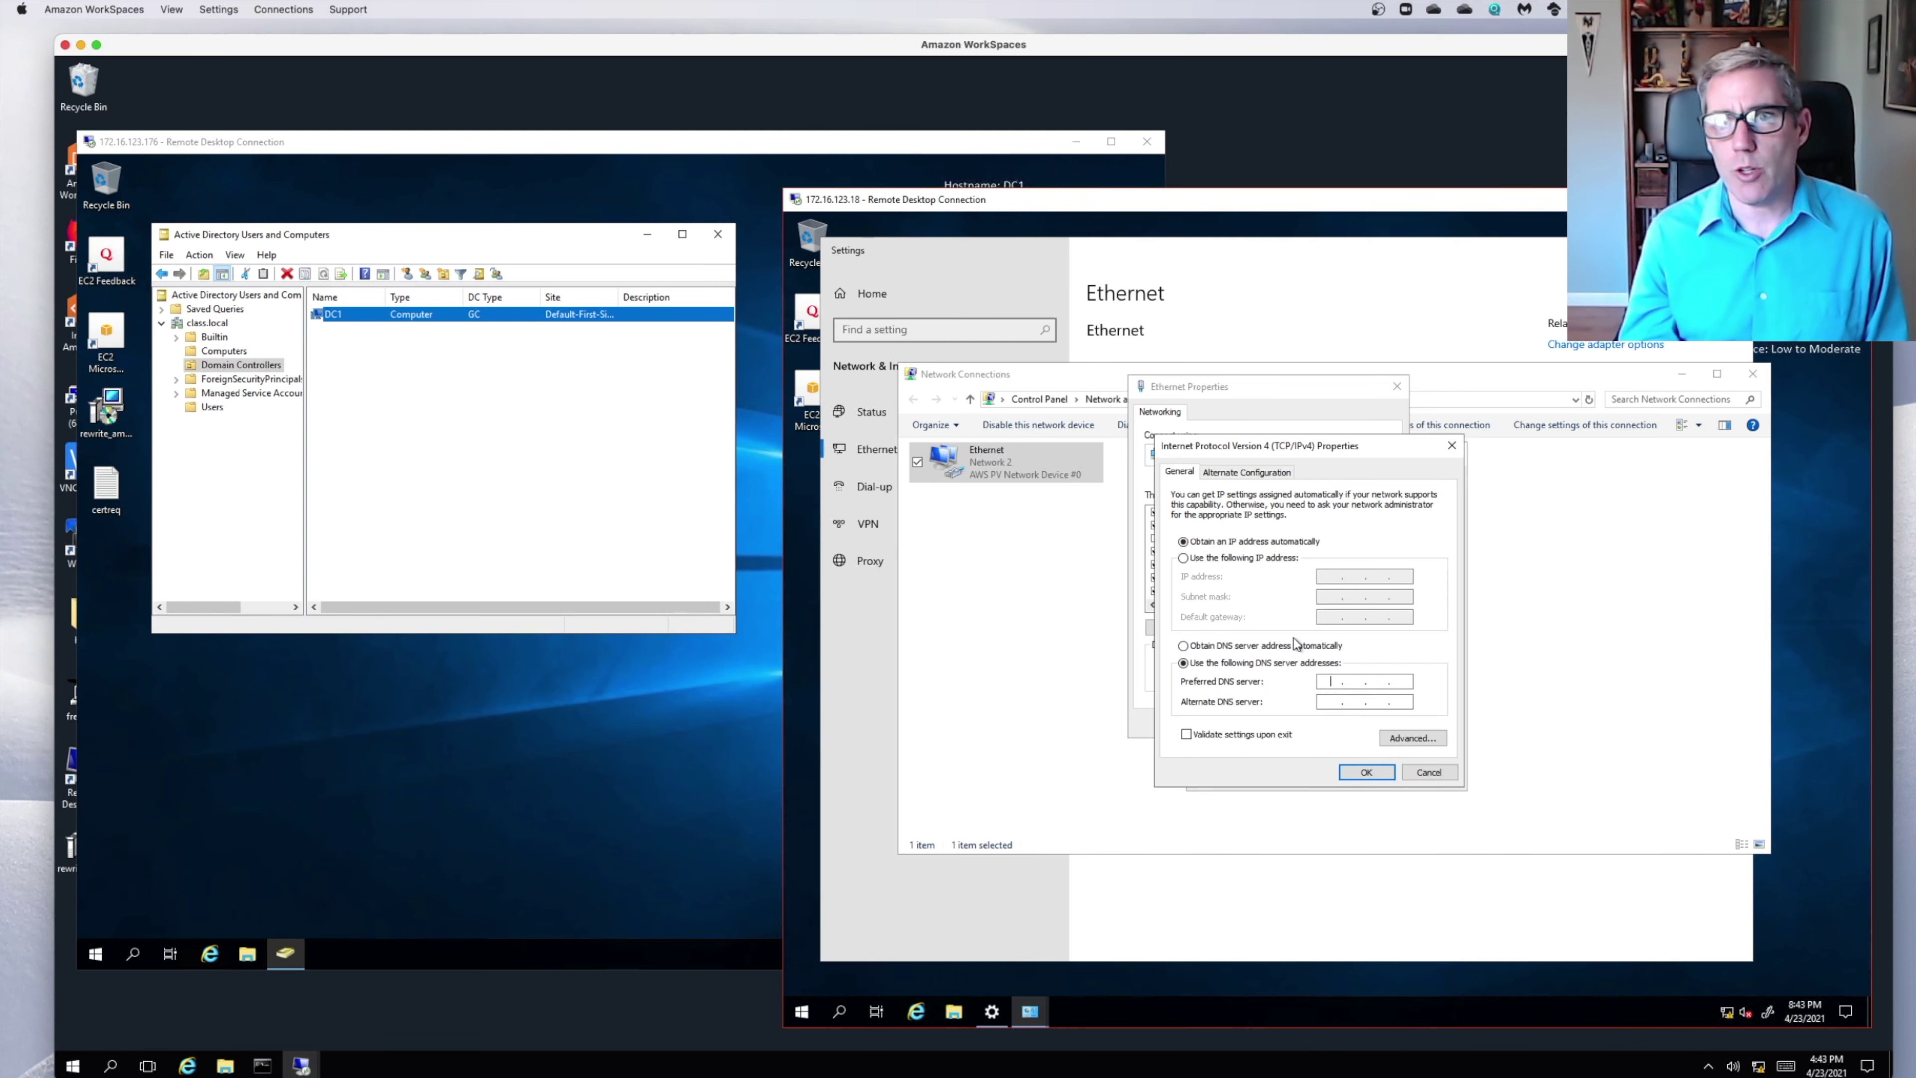
type("172 . . .")
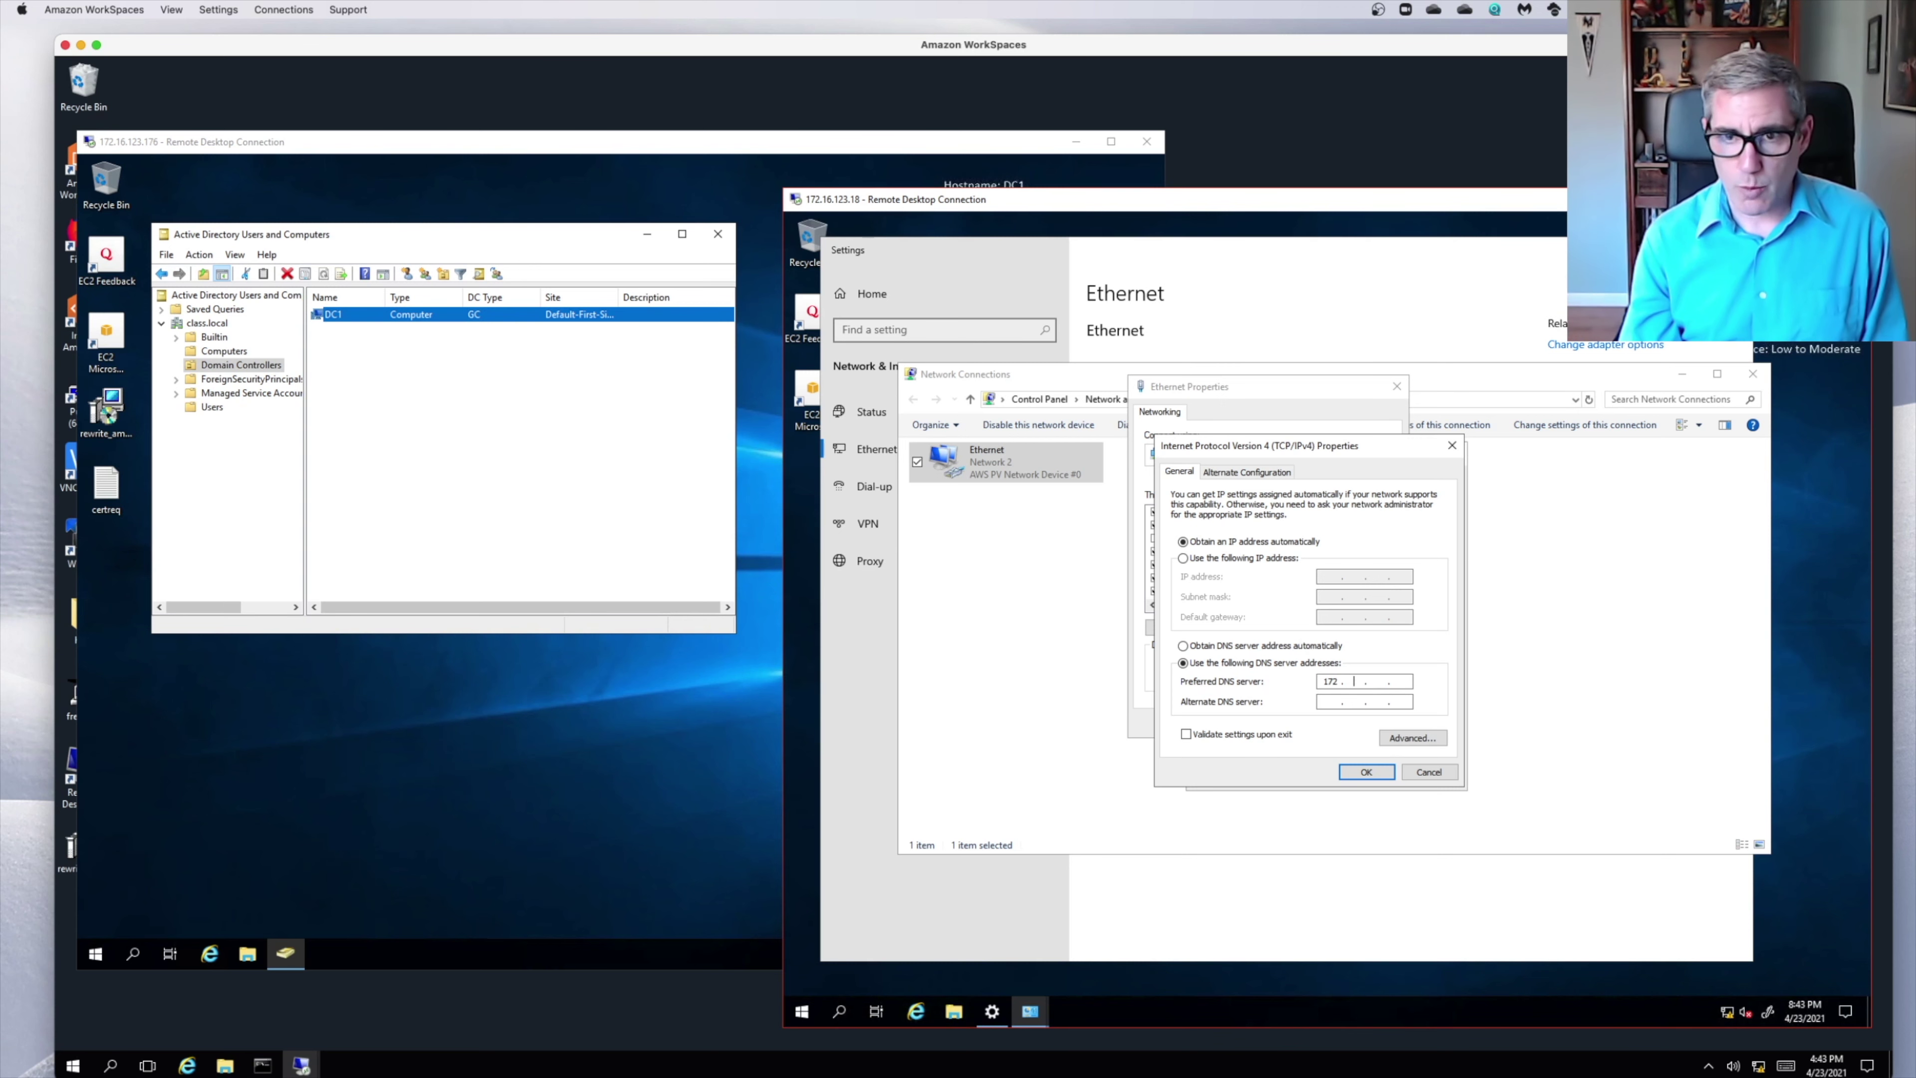
type("168")
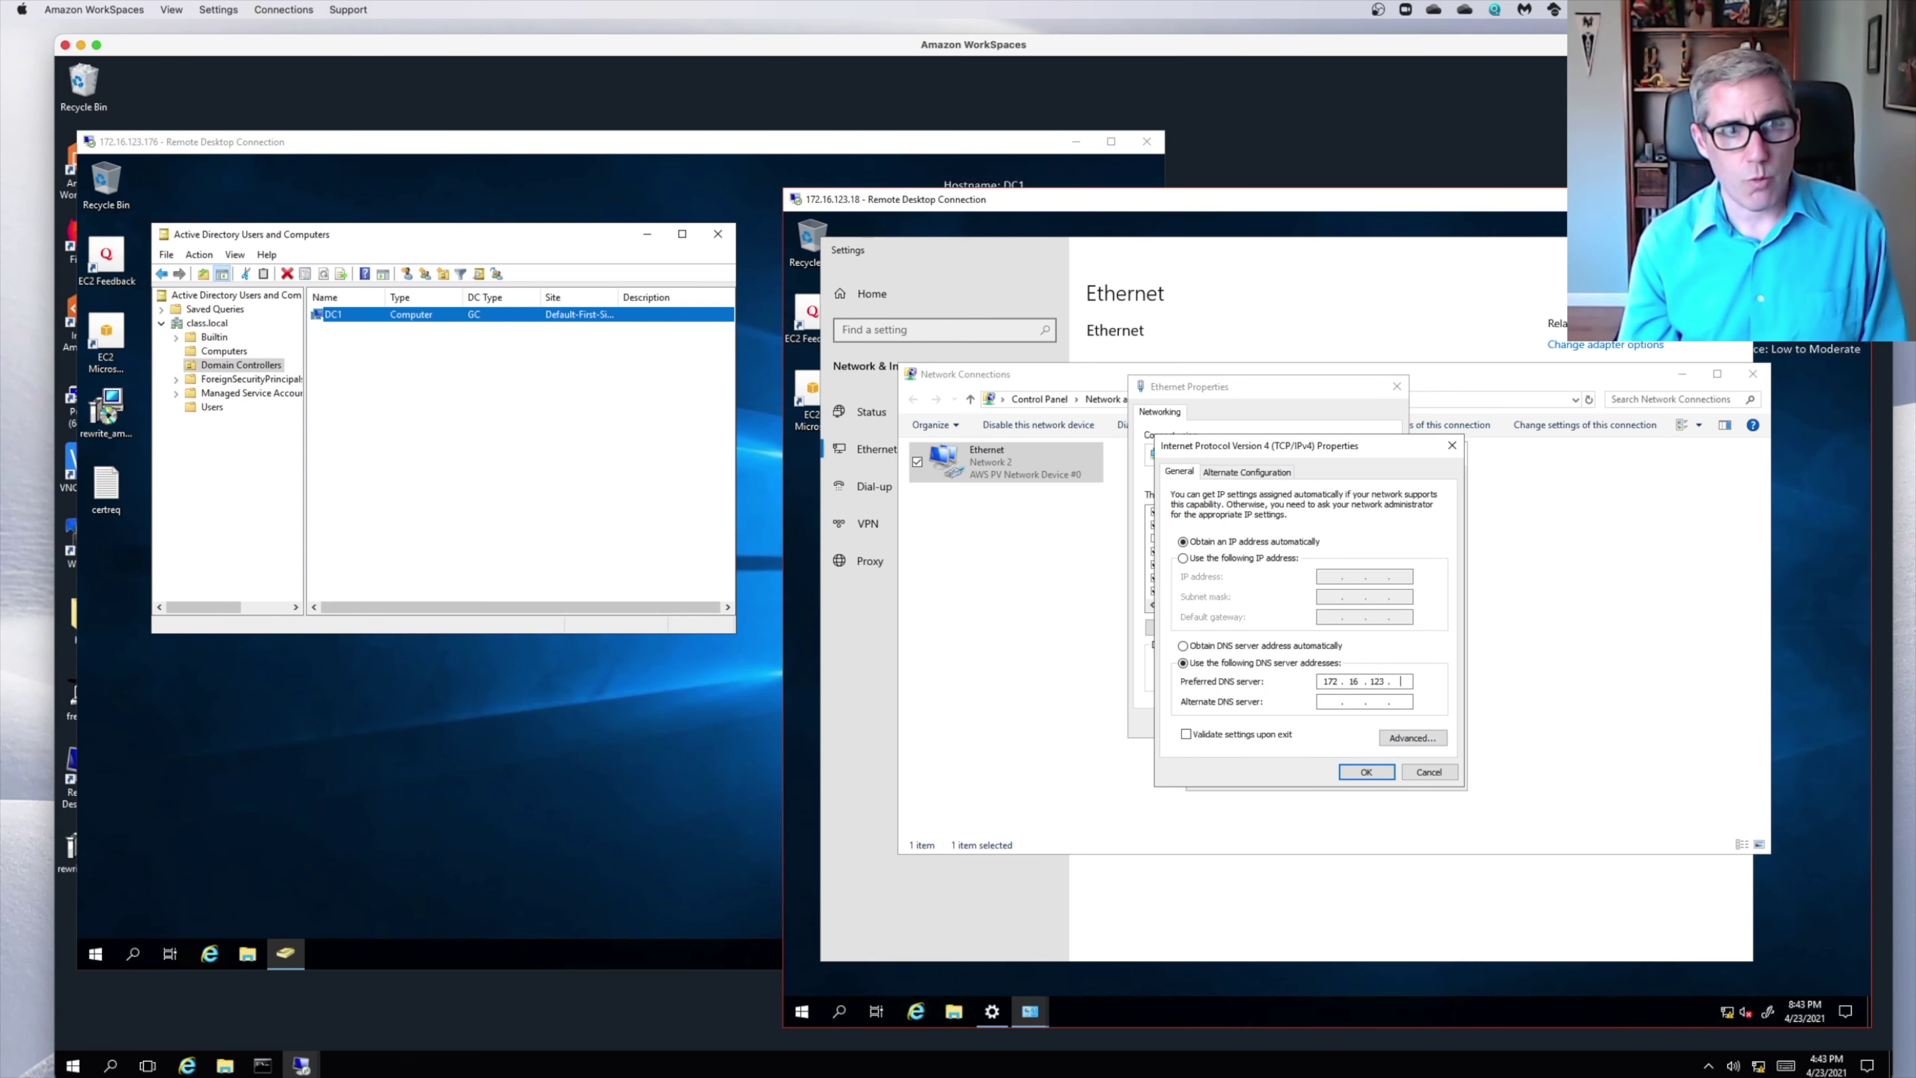
type("76")
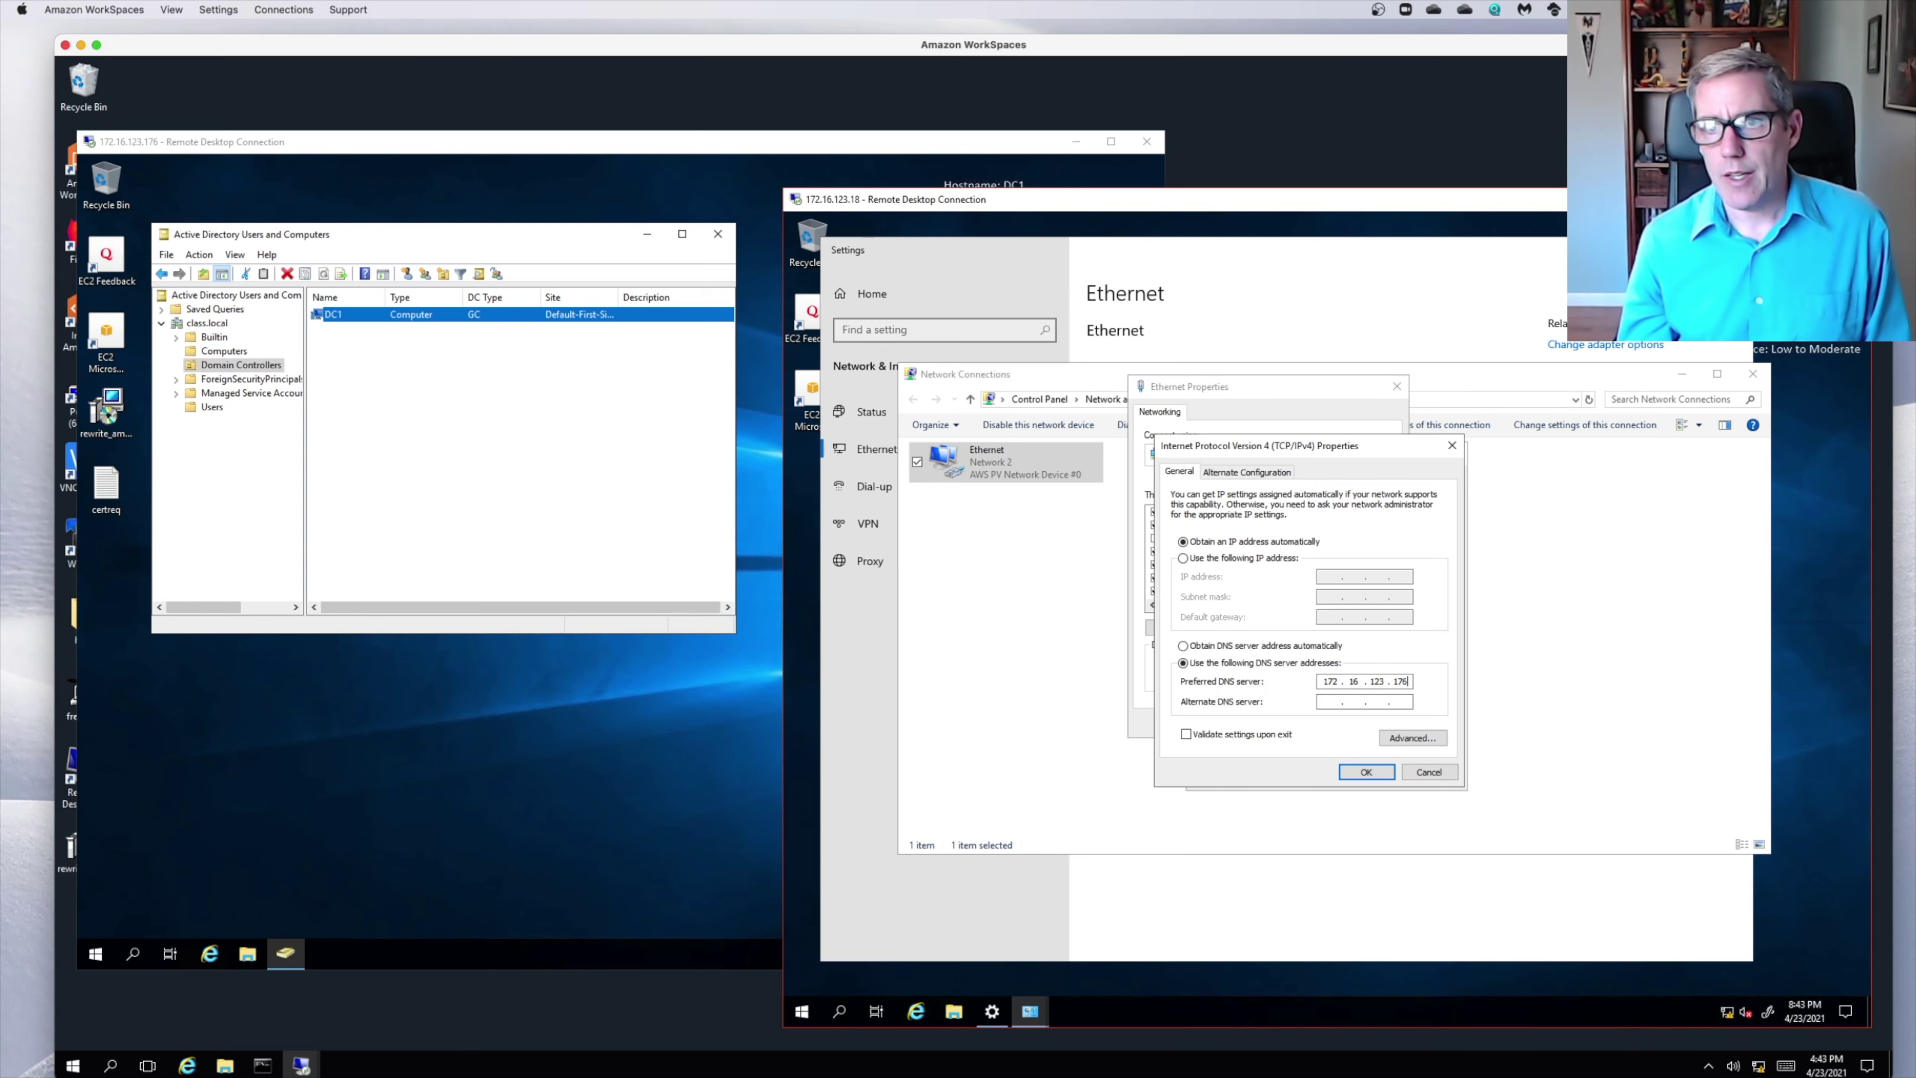
left_click(1334, 710)
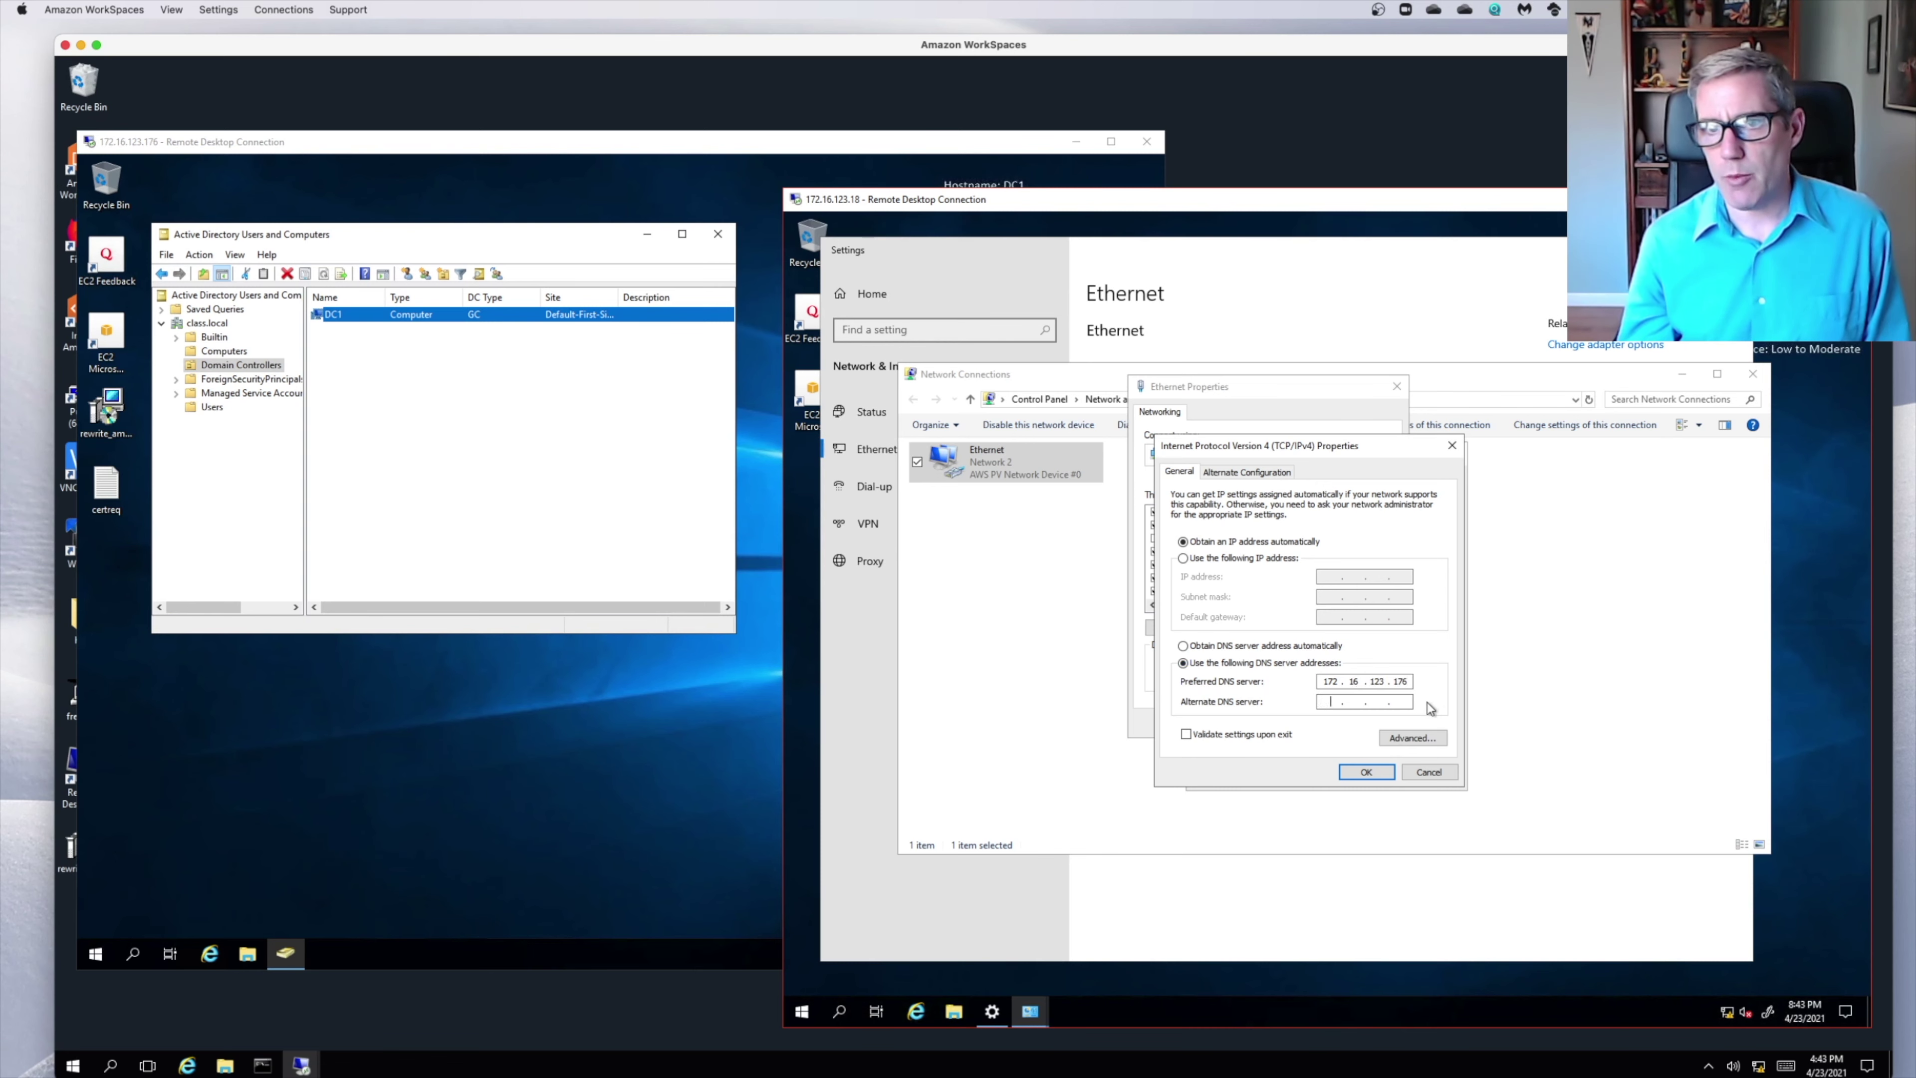
type("127 . 0 . 0 . 1")
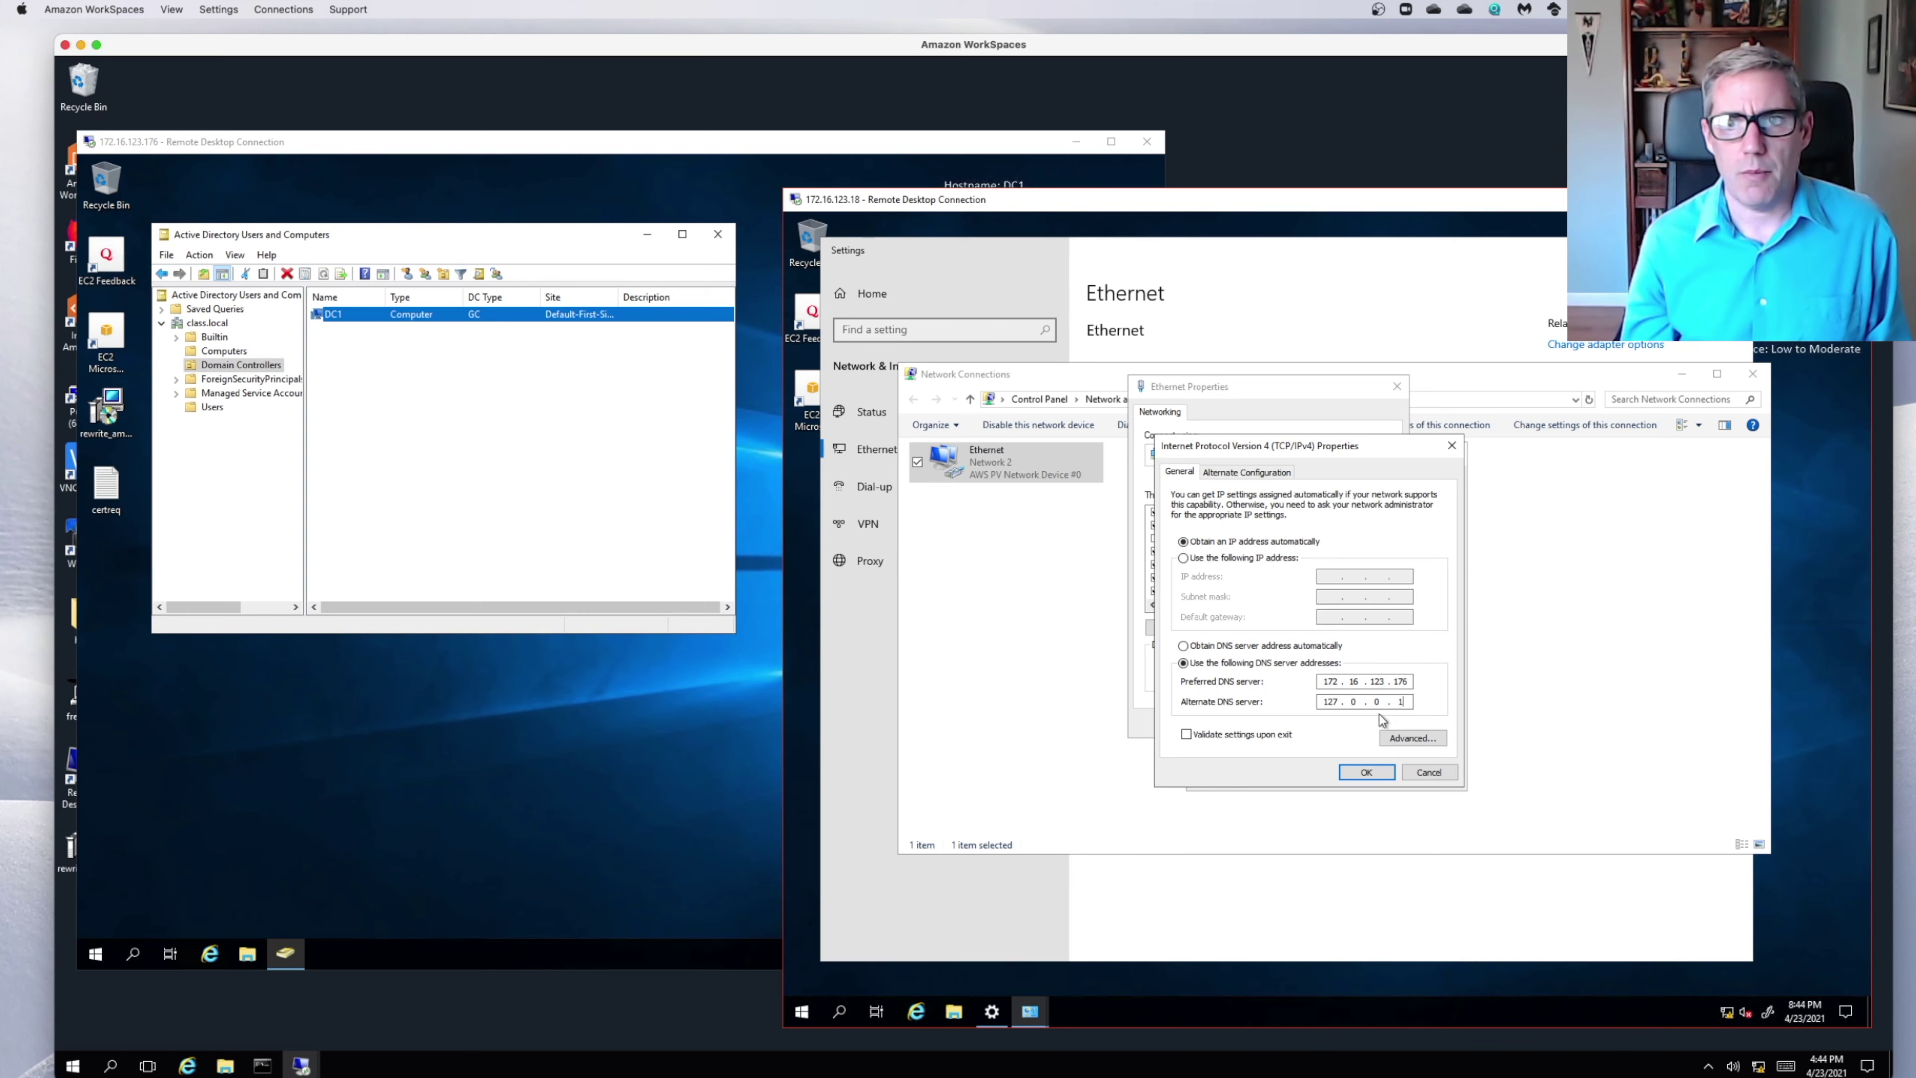
Save the DNS settings and close the Ethernet status and Network Connections windows.
left_click(1367, 770)
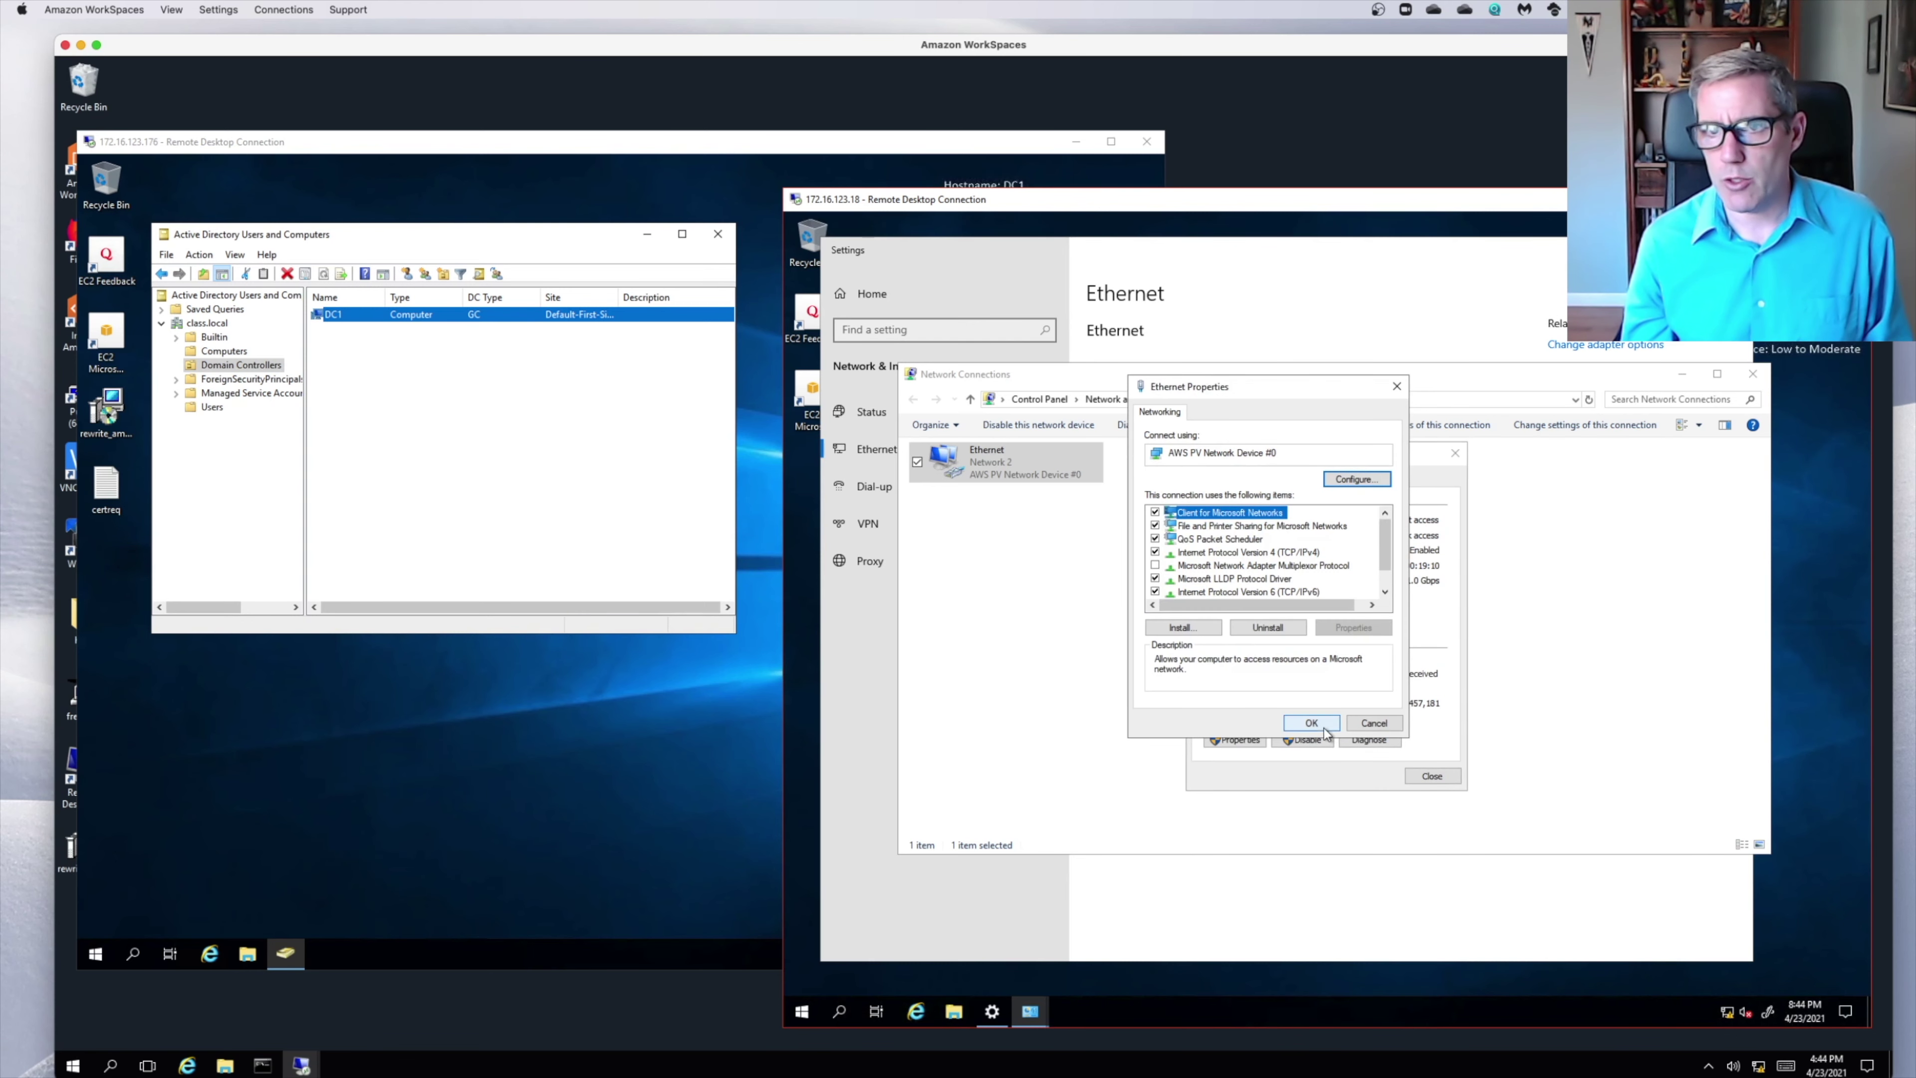
left_click(1327, 729)
left_click(1419, 776)
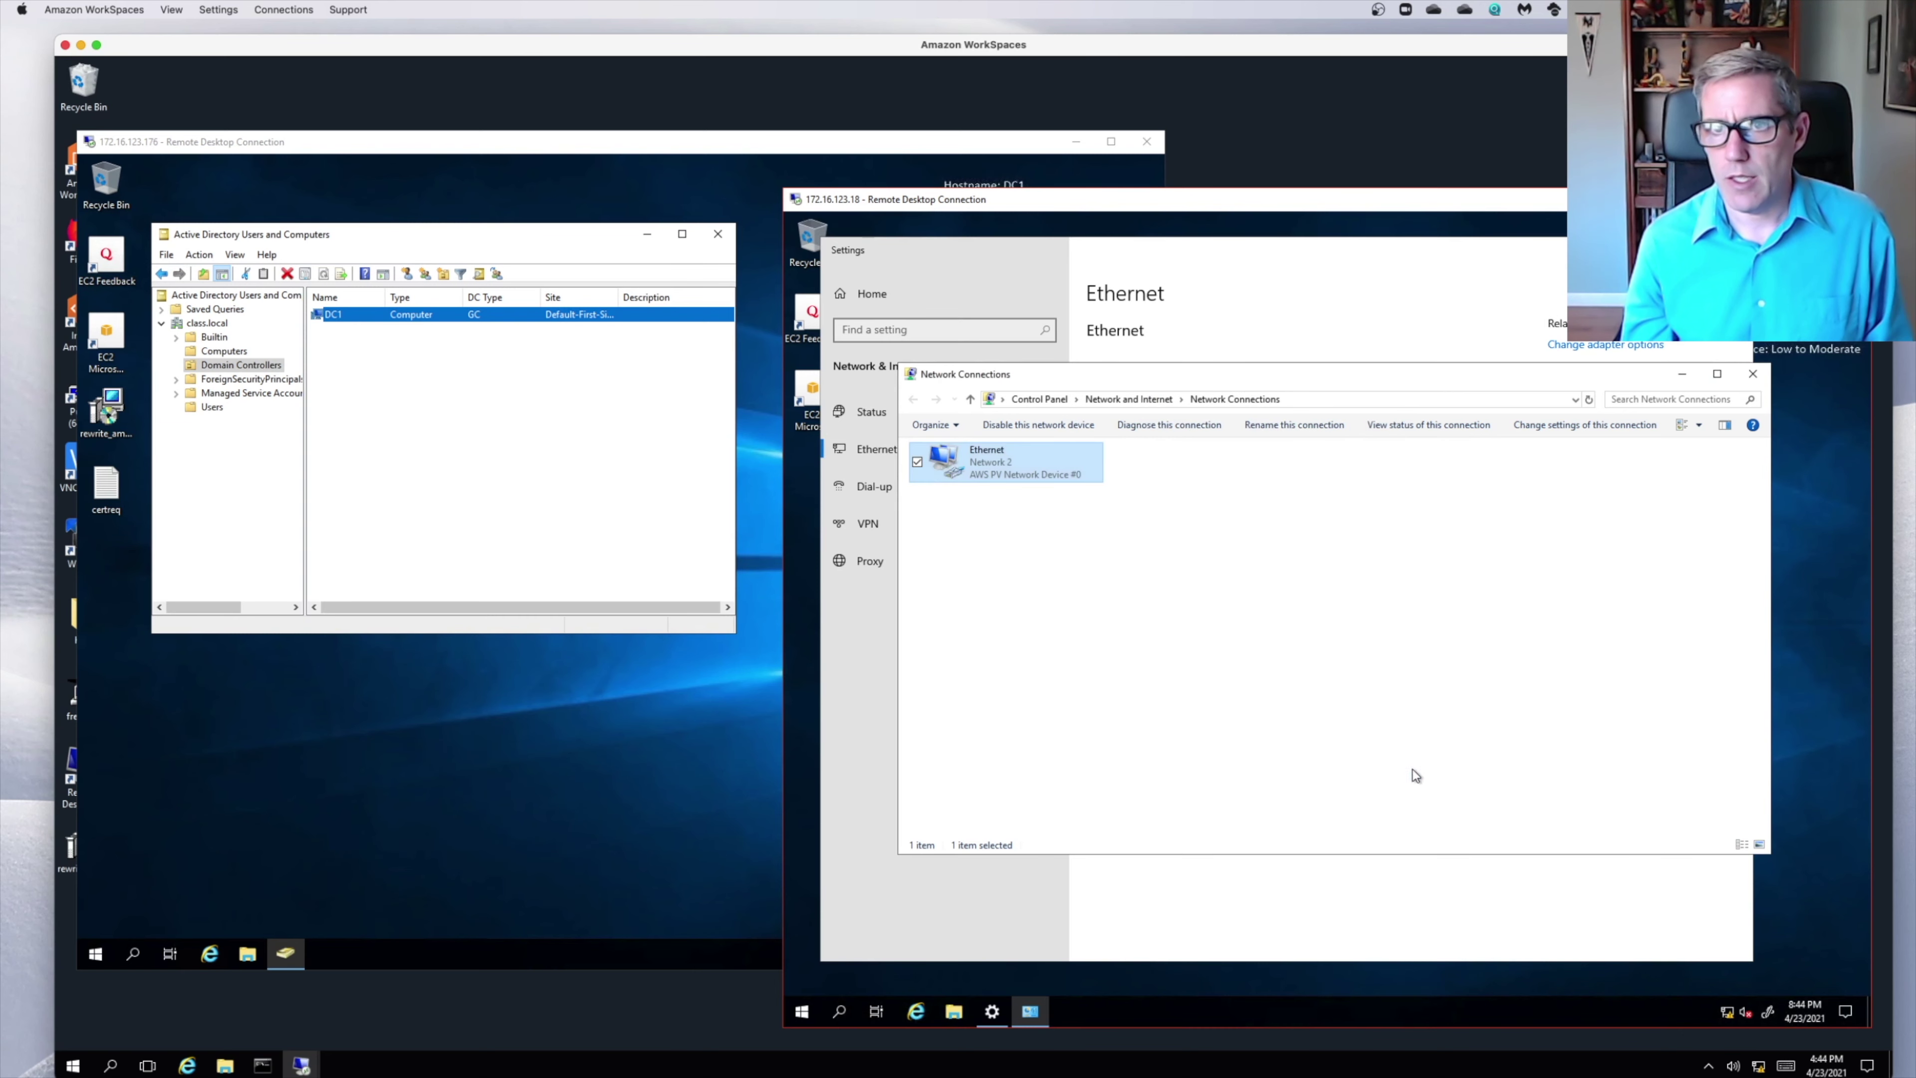
left_click(1752, 373)
Close Settings and launch a Command Prompt through Run from the Start context menu.
left_click(1735, 250)
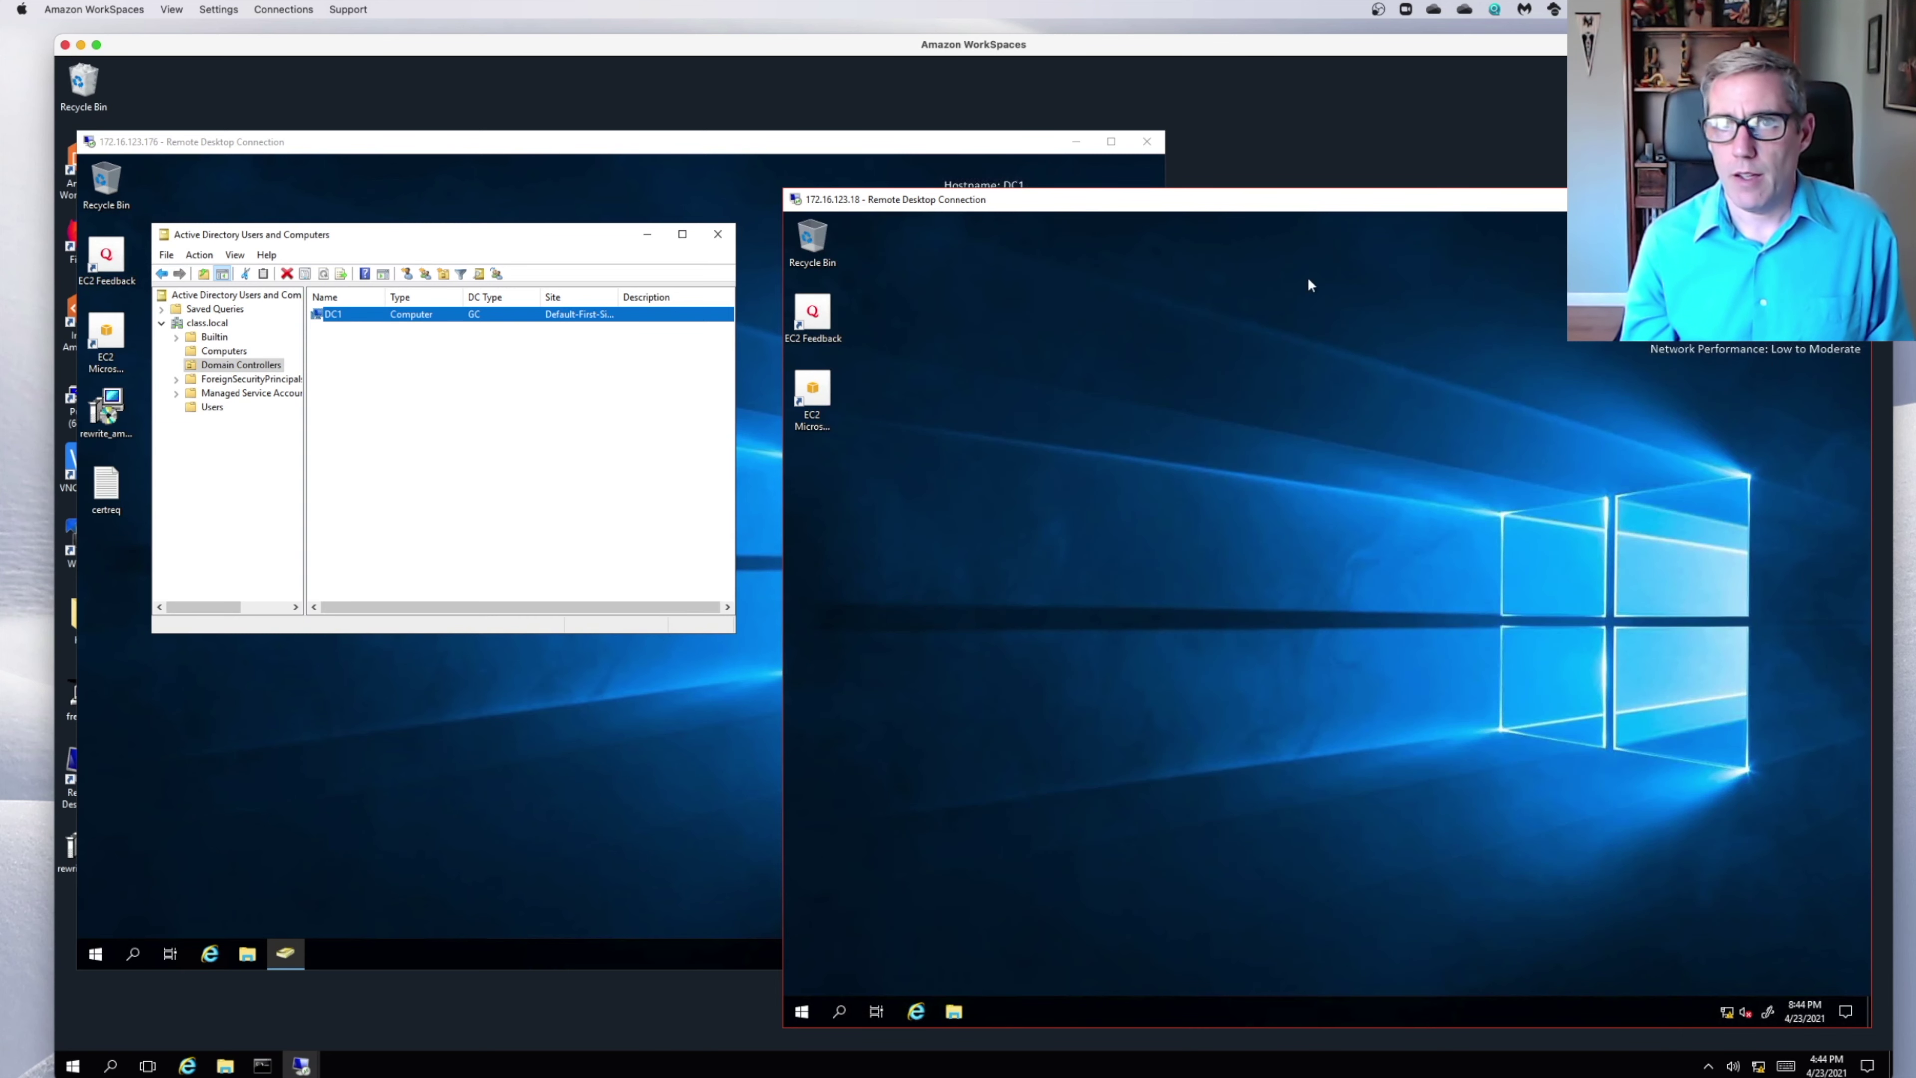
left_click(803, 1013)
right_click(803, 1011)
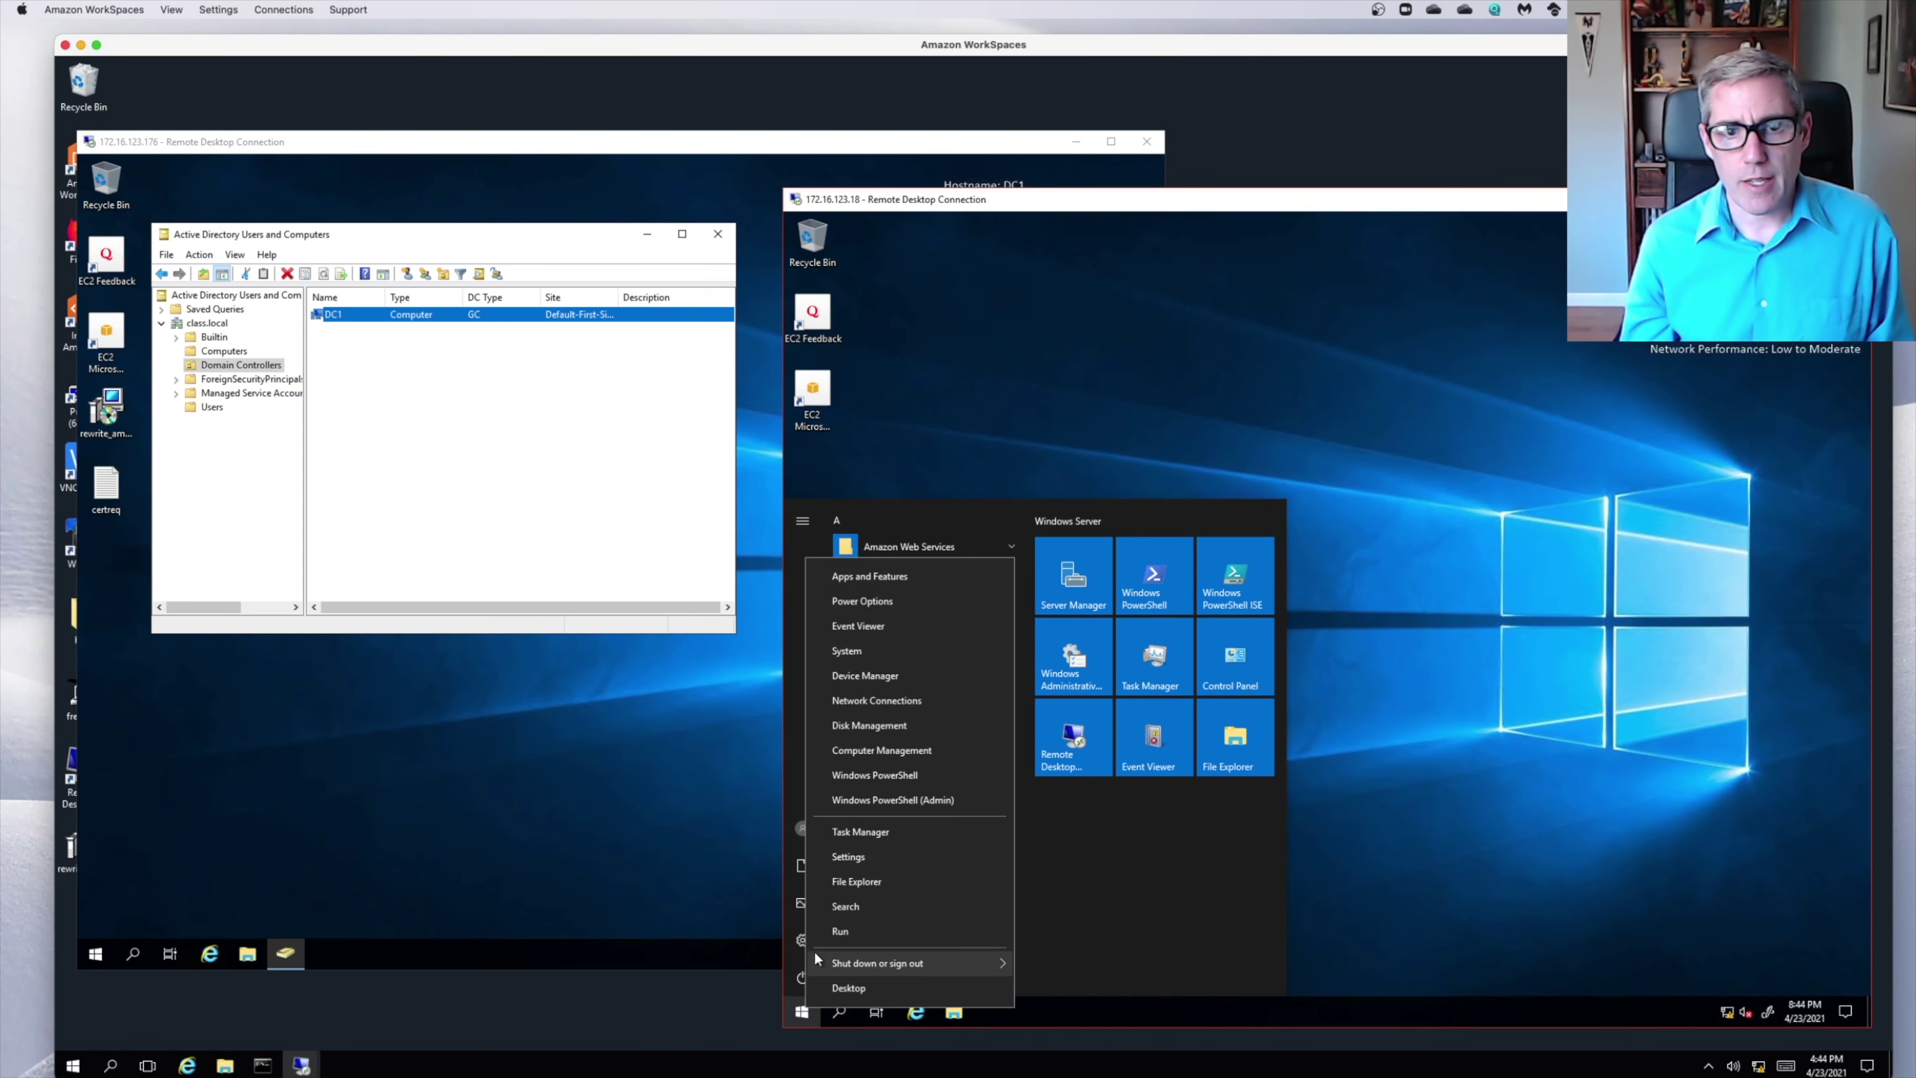
left_click(826, 932)
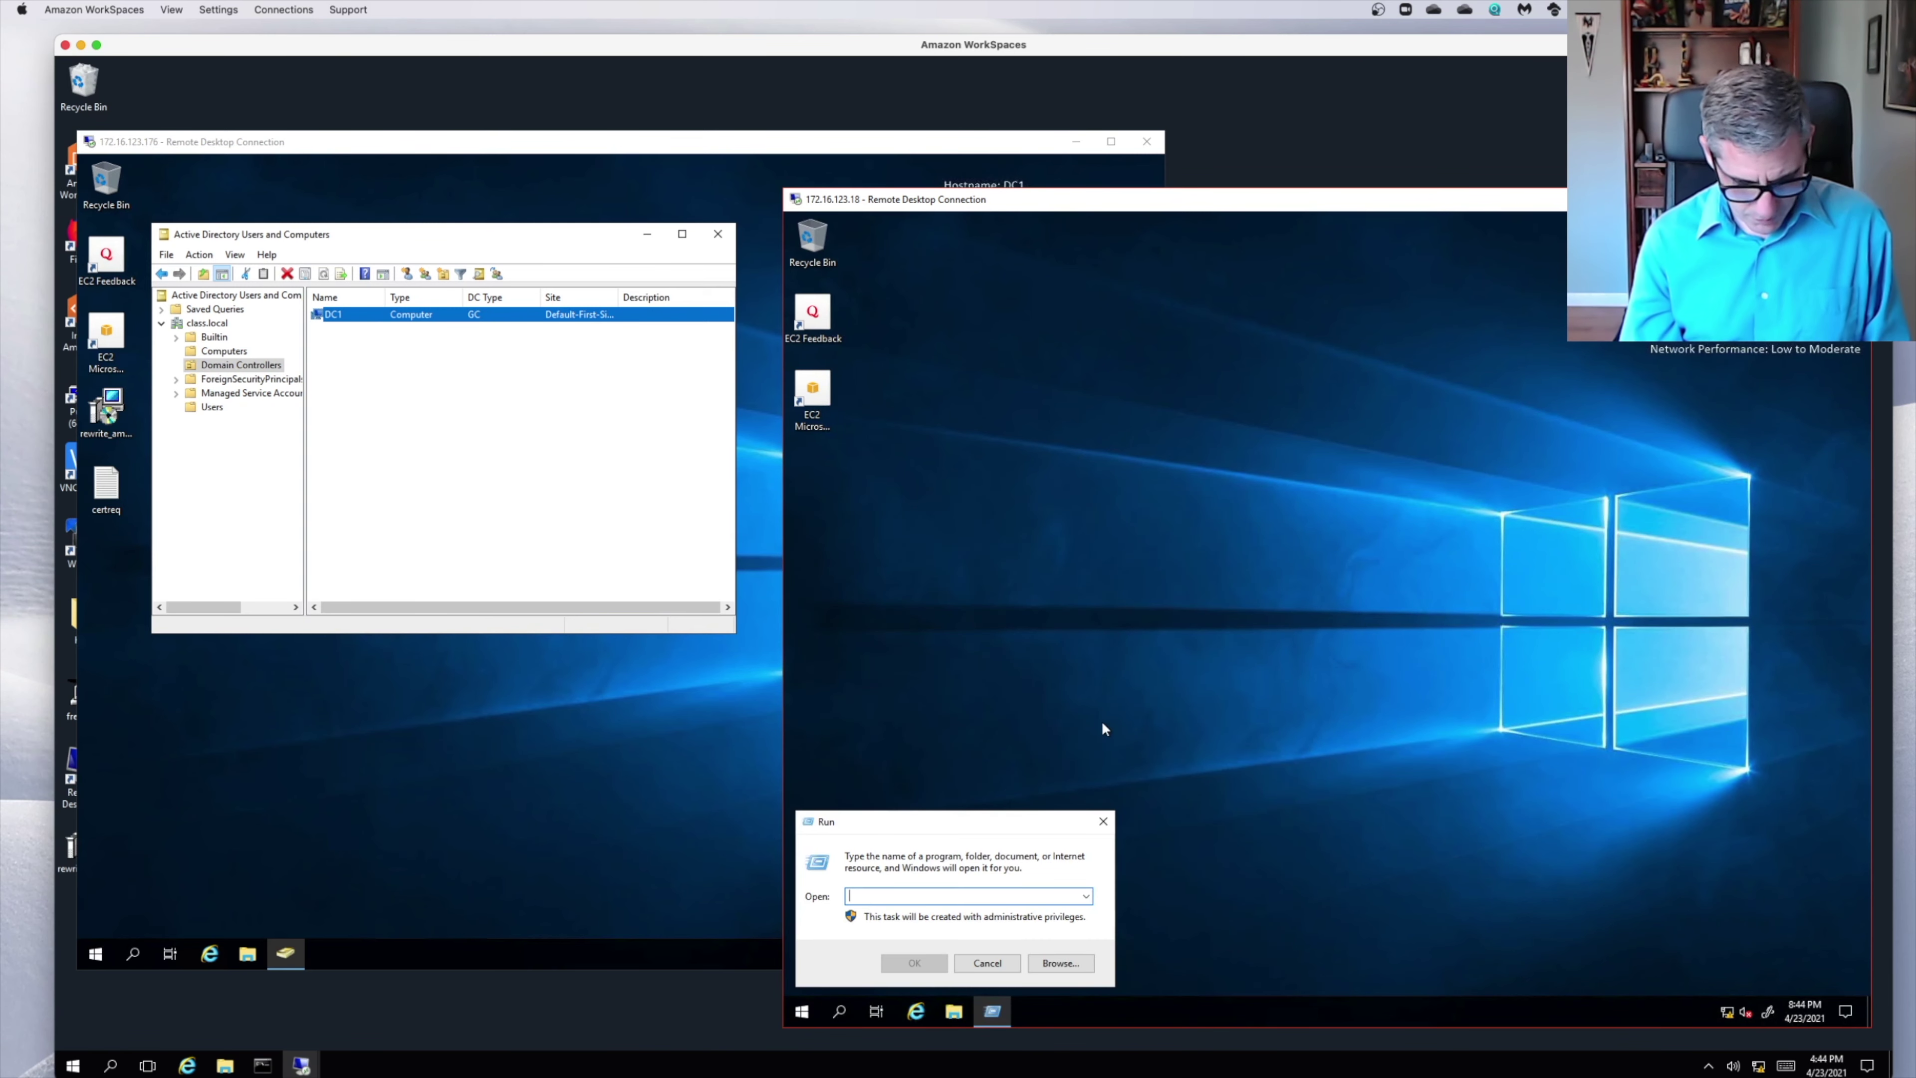
key("Return")
Ping class.local, confirming four replies from 172.16.123.176 with 0% loss, then close the prompt.
type("pin")
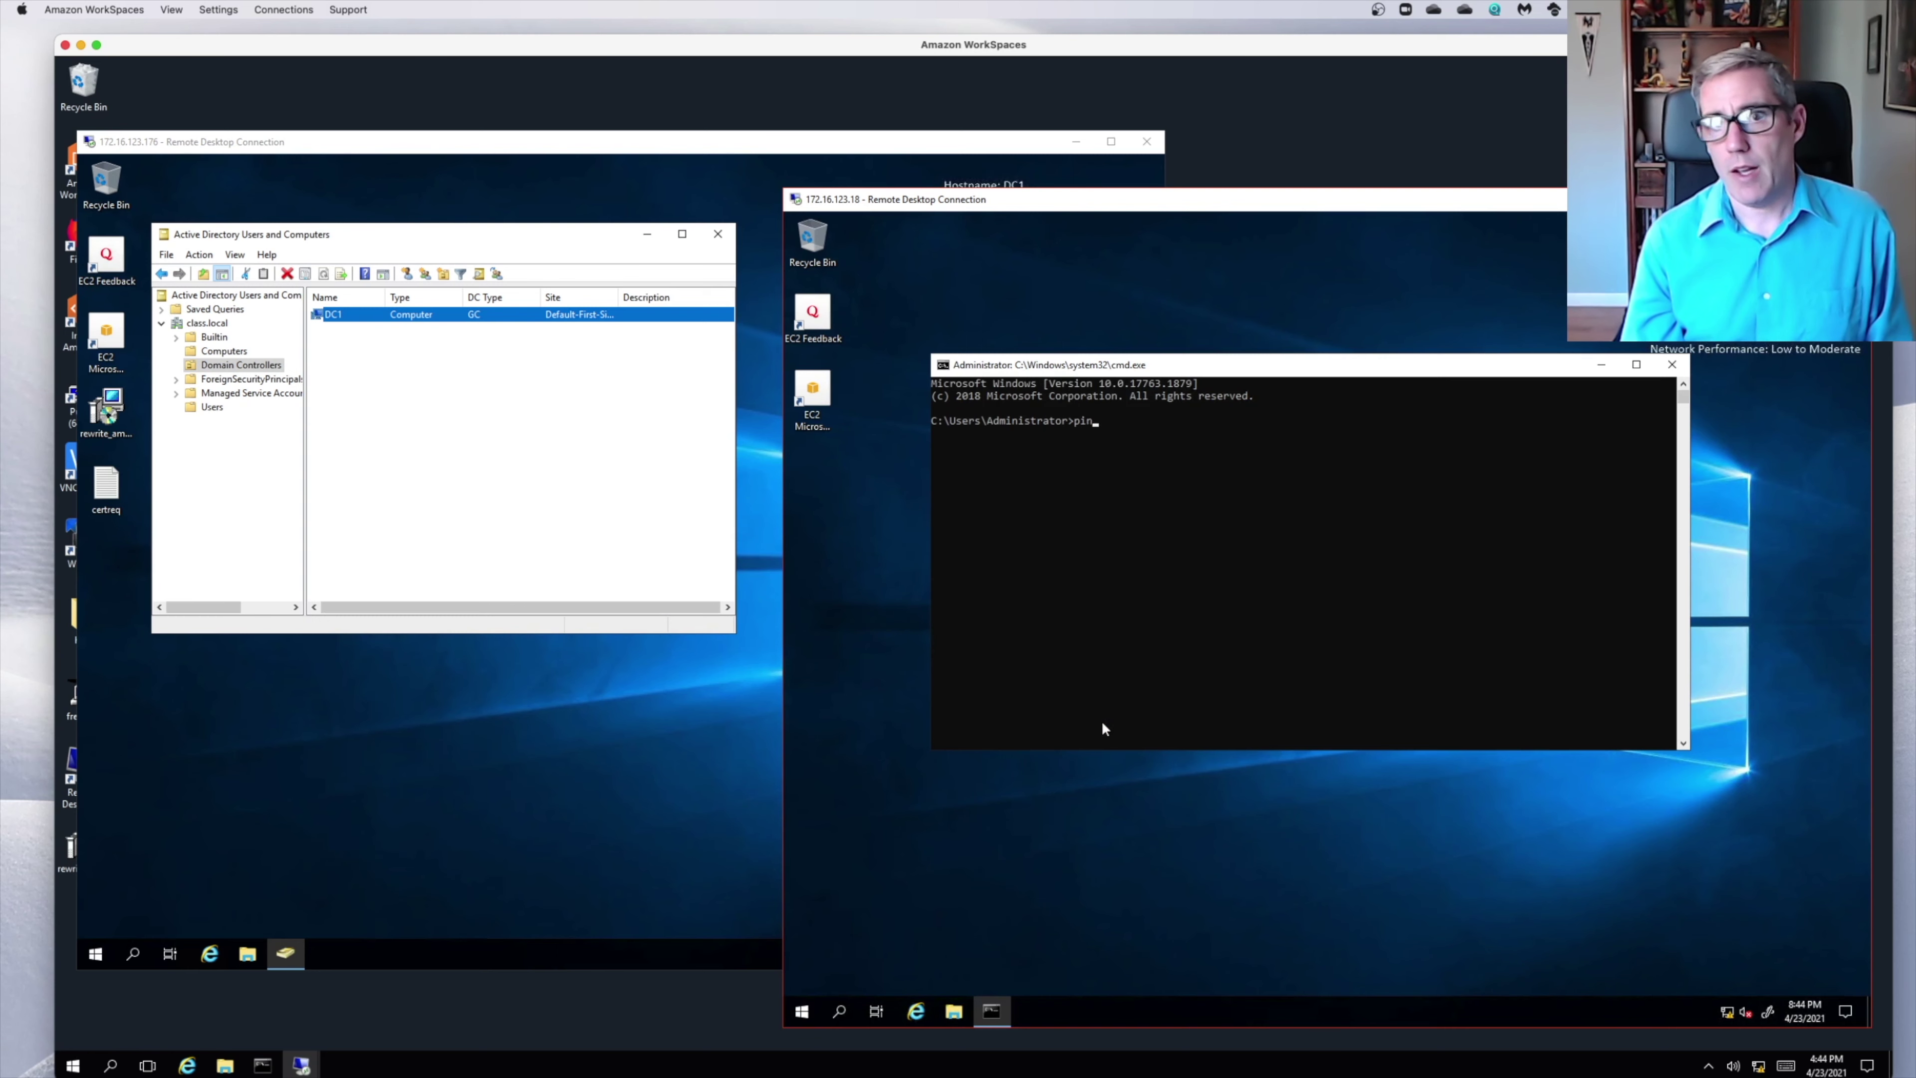
type("g class.l")
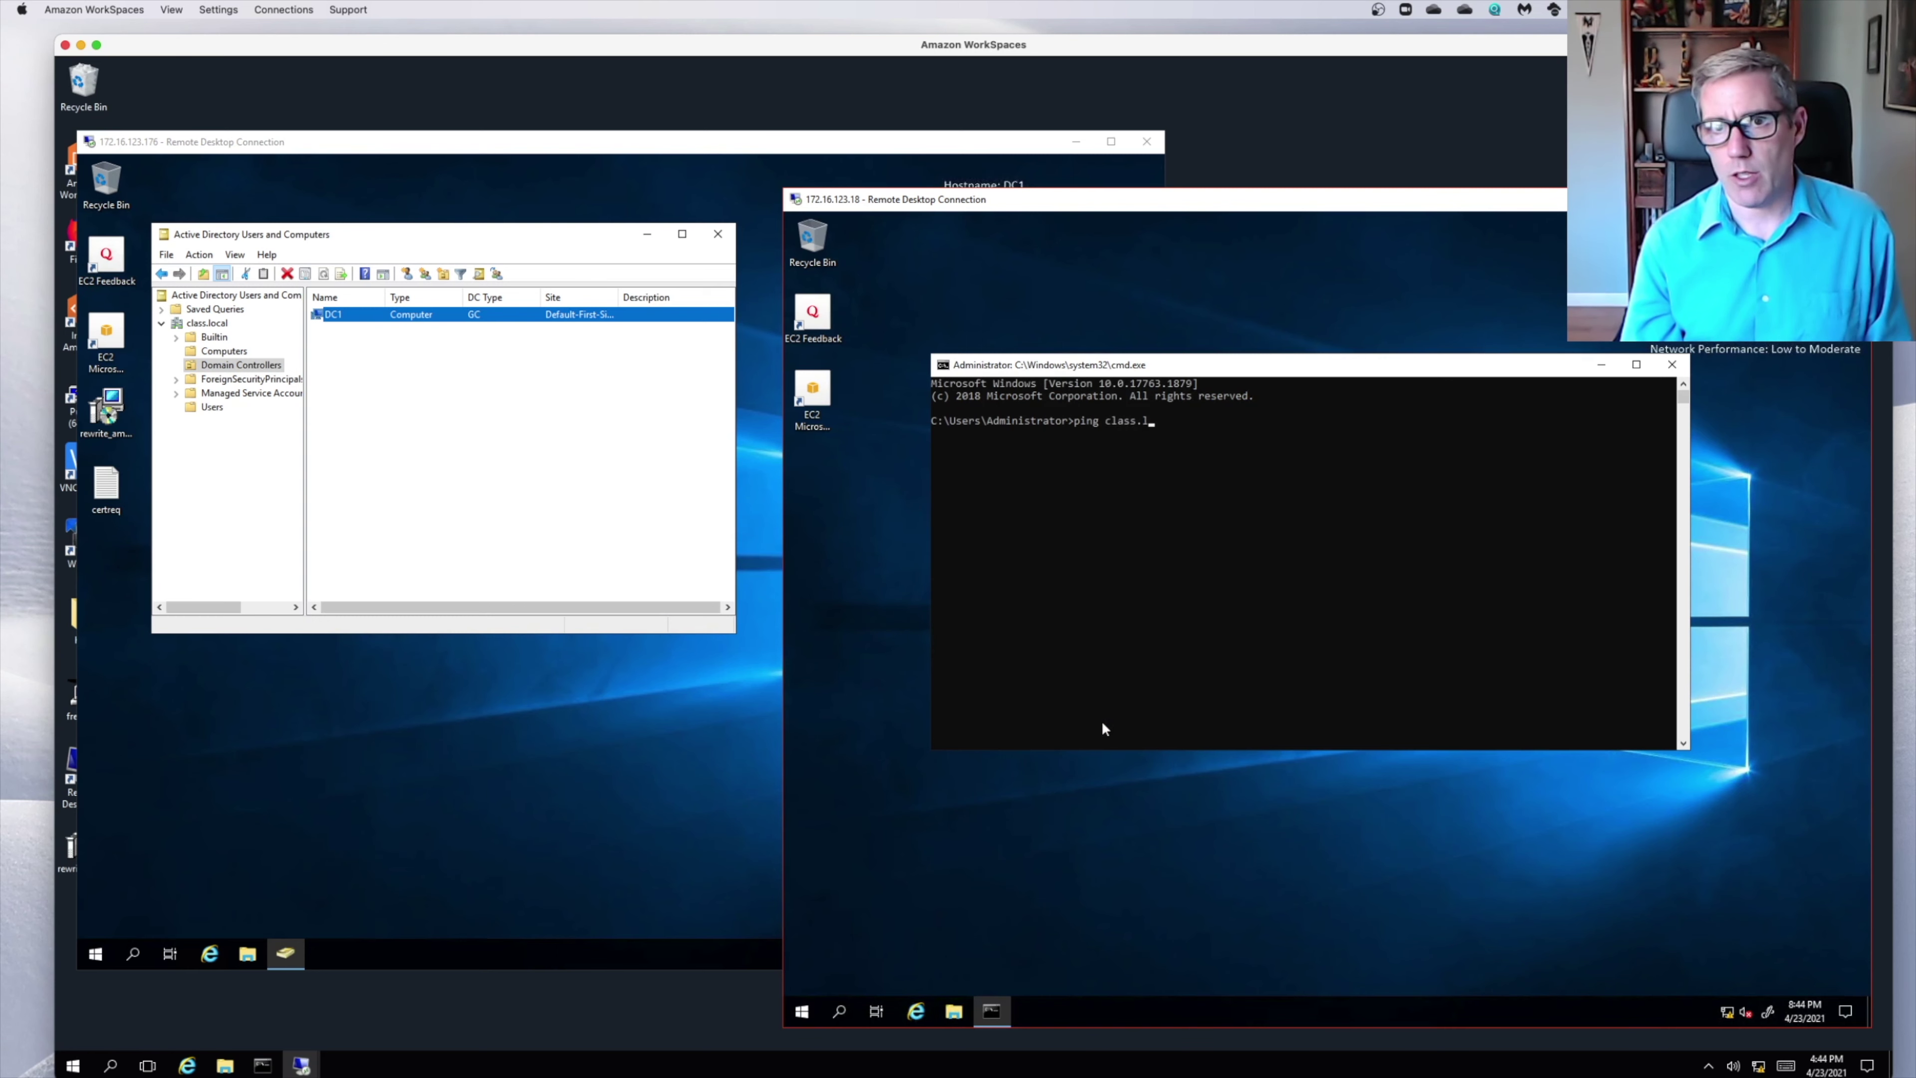
type("ocal")
key("Return")
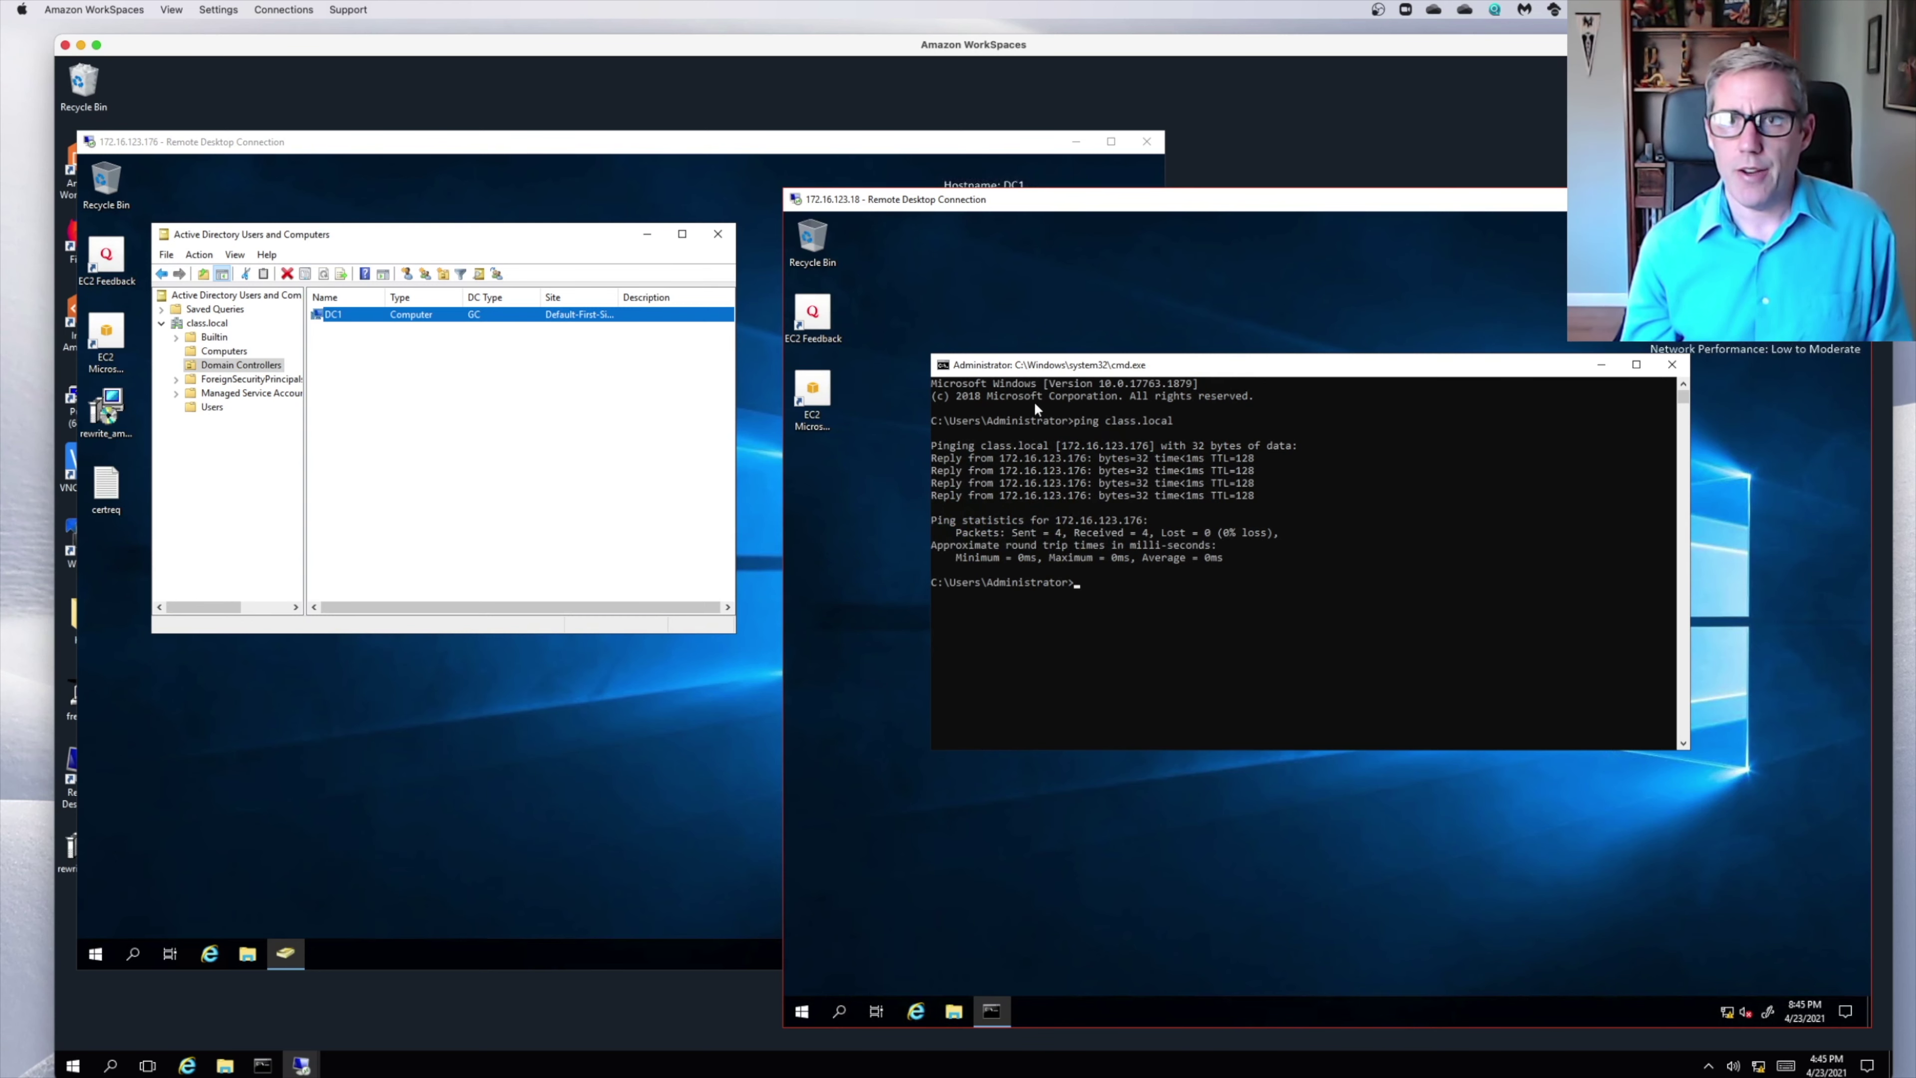
left_click(1673, 364)
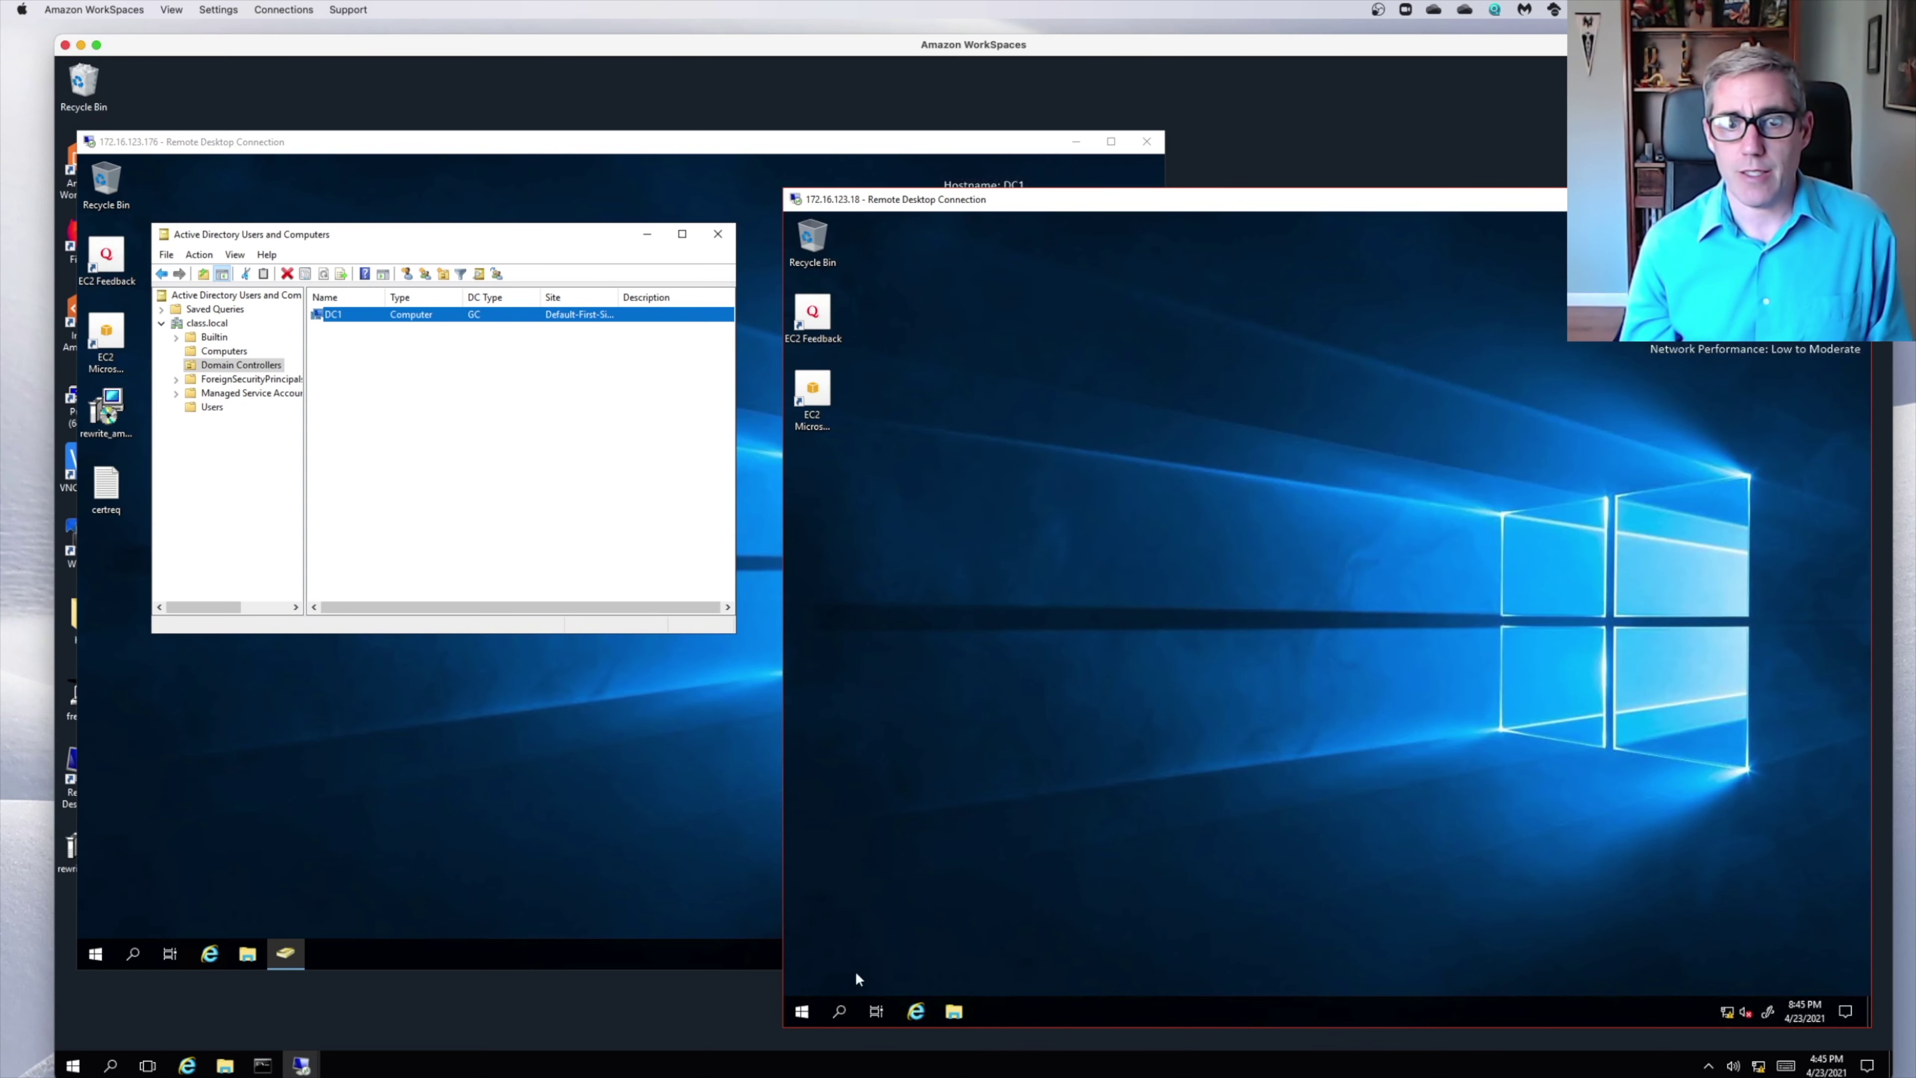
Launch Server Manager, dismiss the Windows Admin Center notice, and start Add Roles and Features.
left_click(804, 1012)
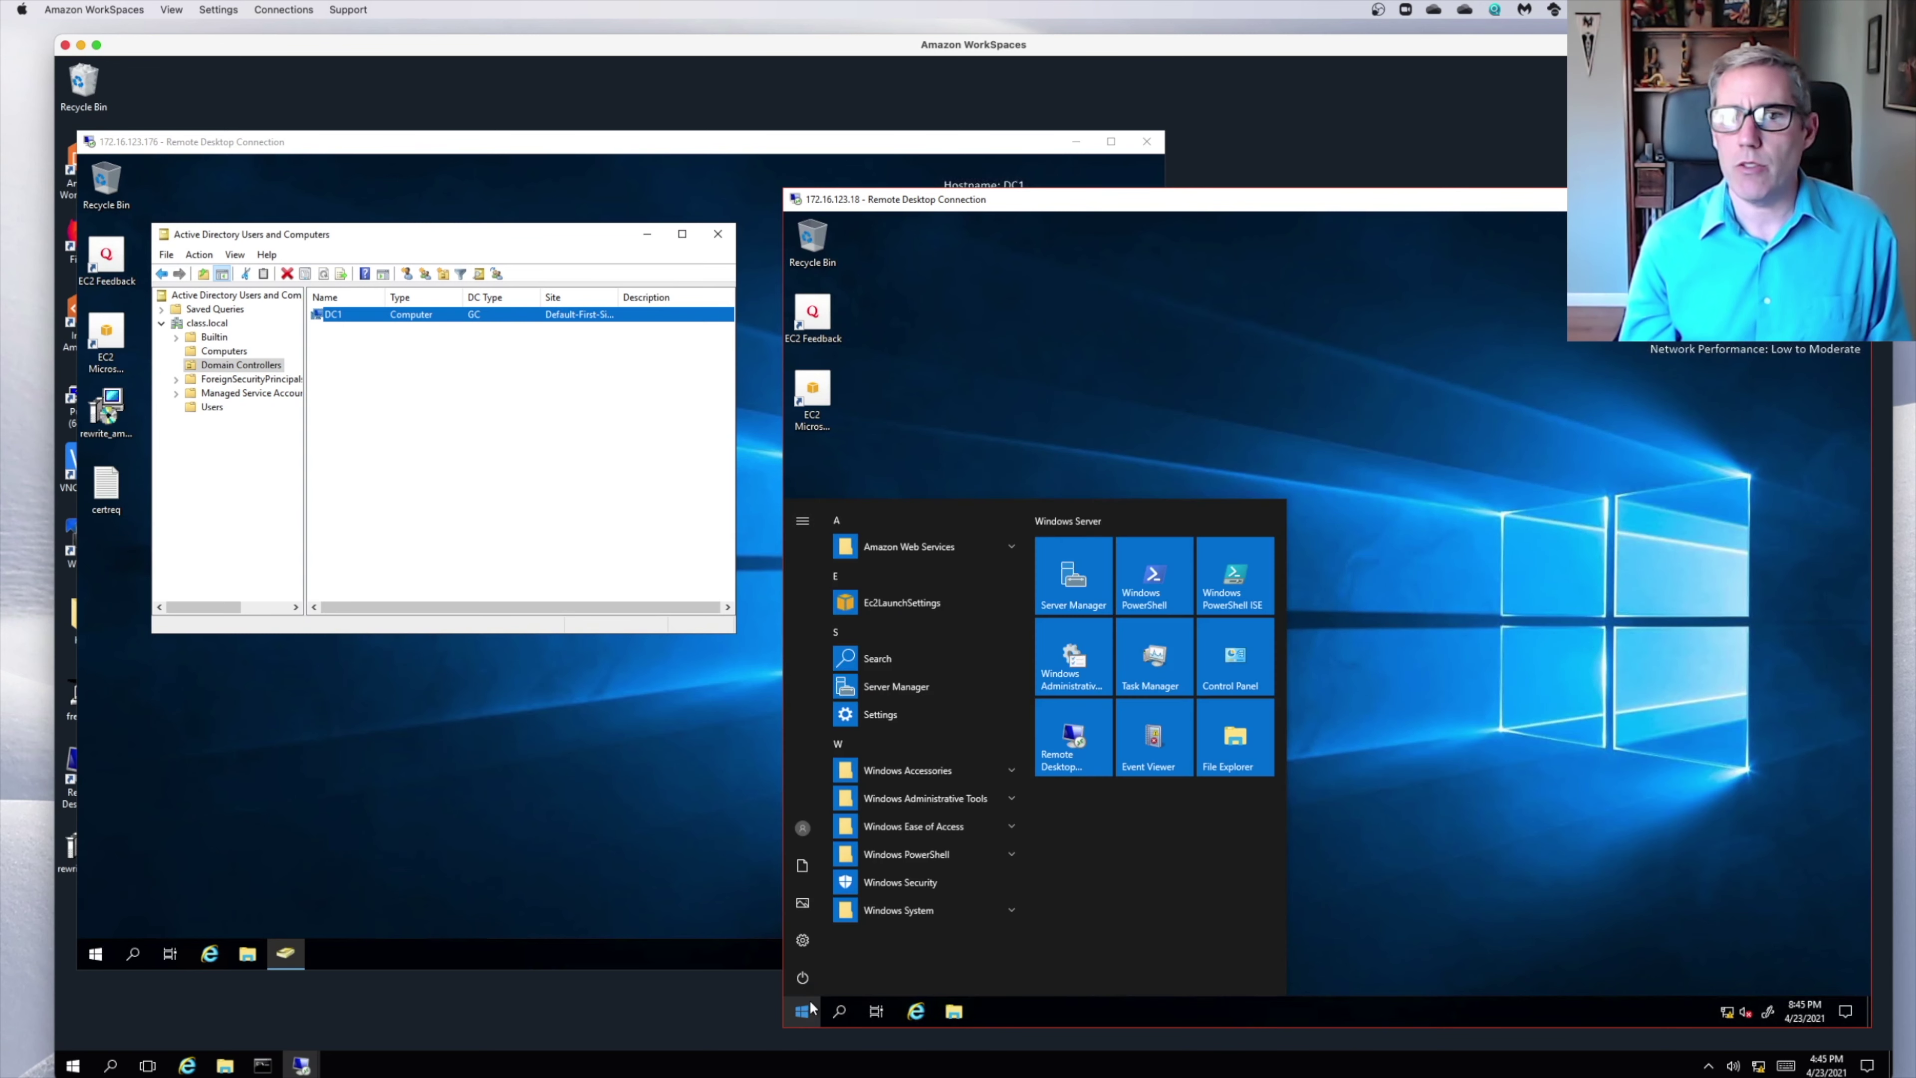
left_click(1071, 564)
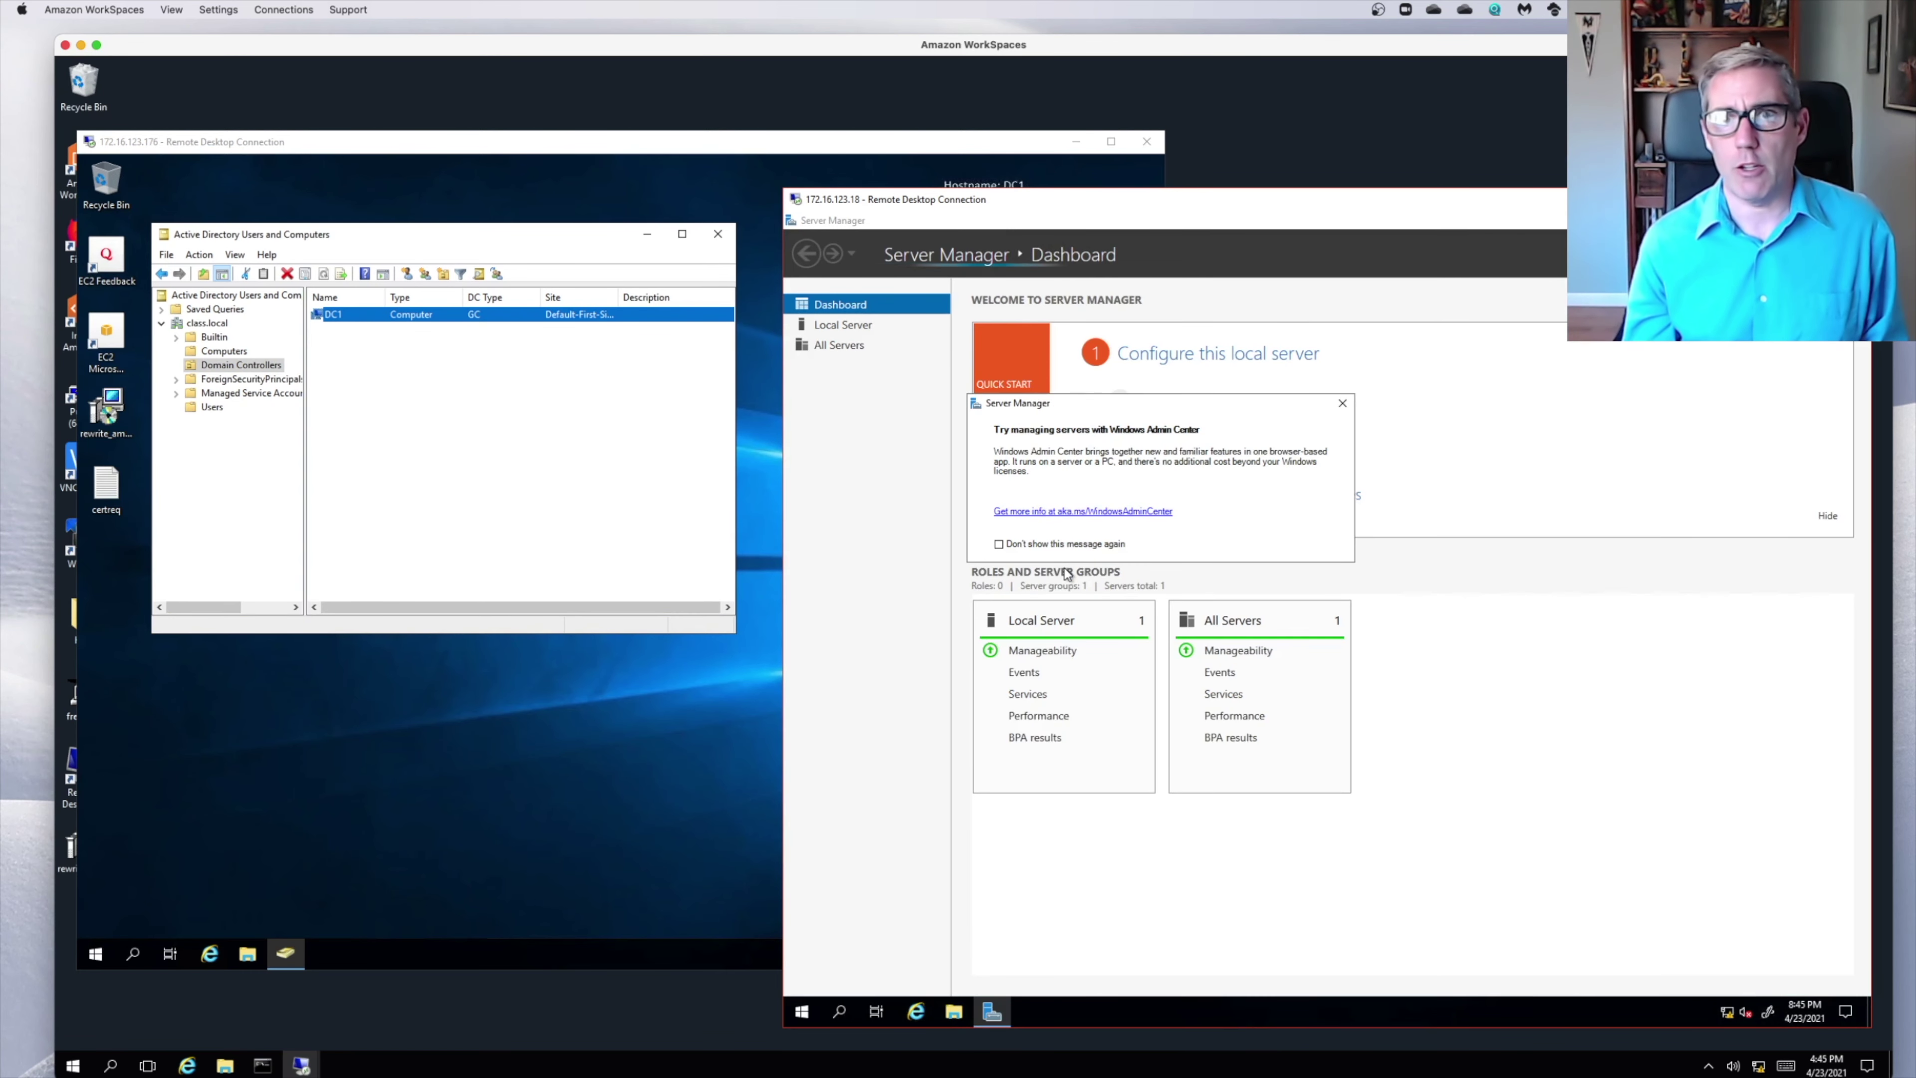
left_click(1342, 405)
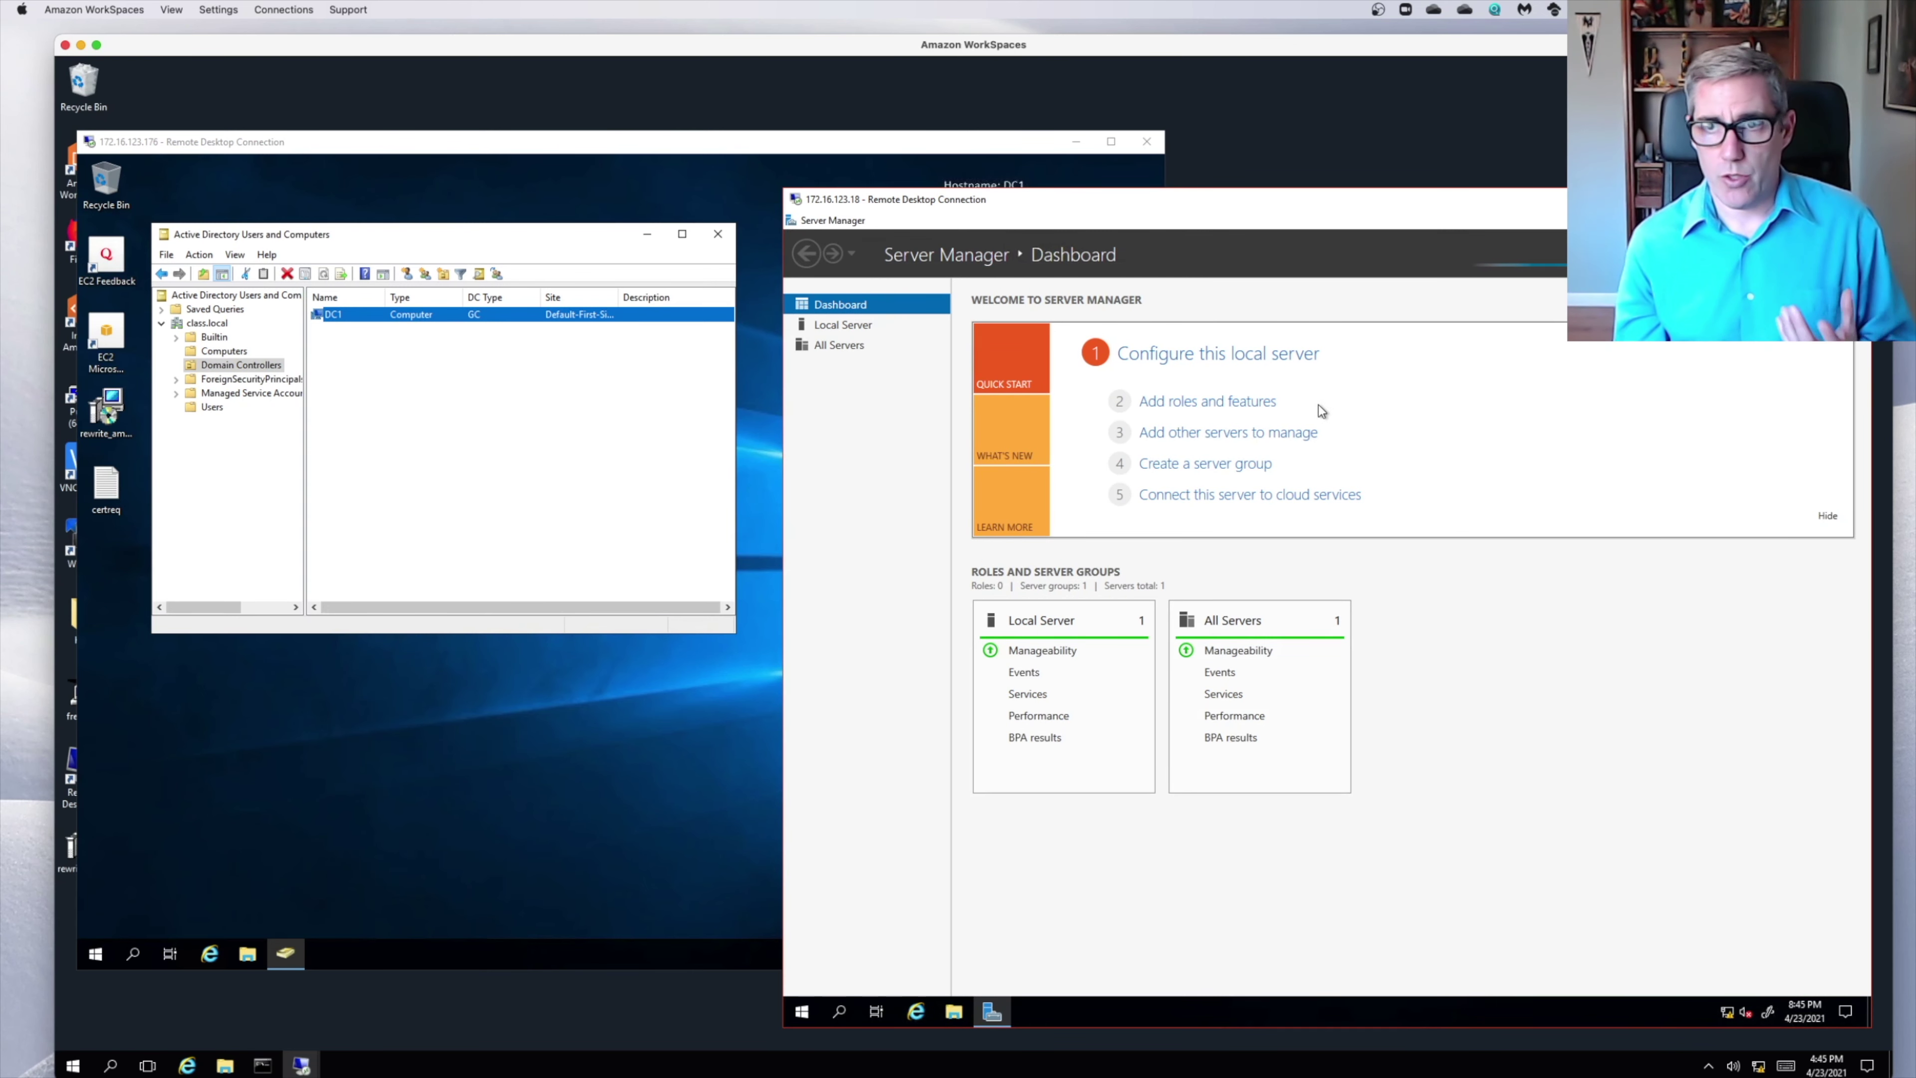
left_click(1255, 407)
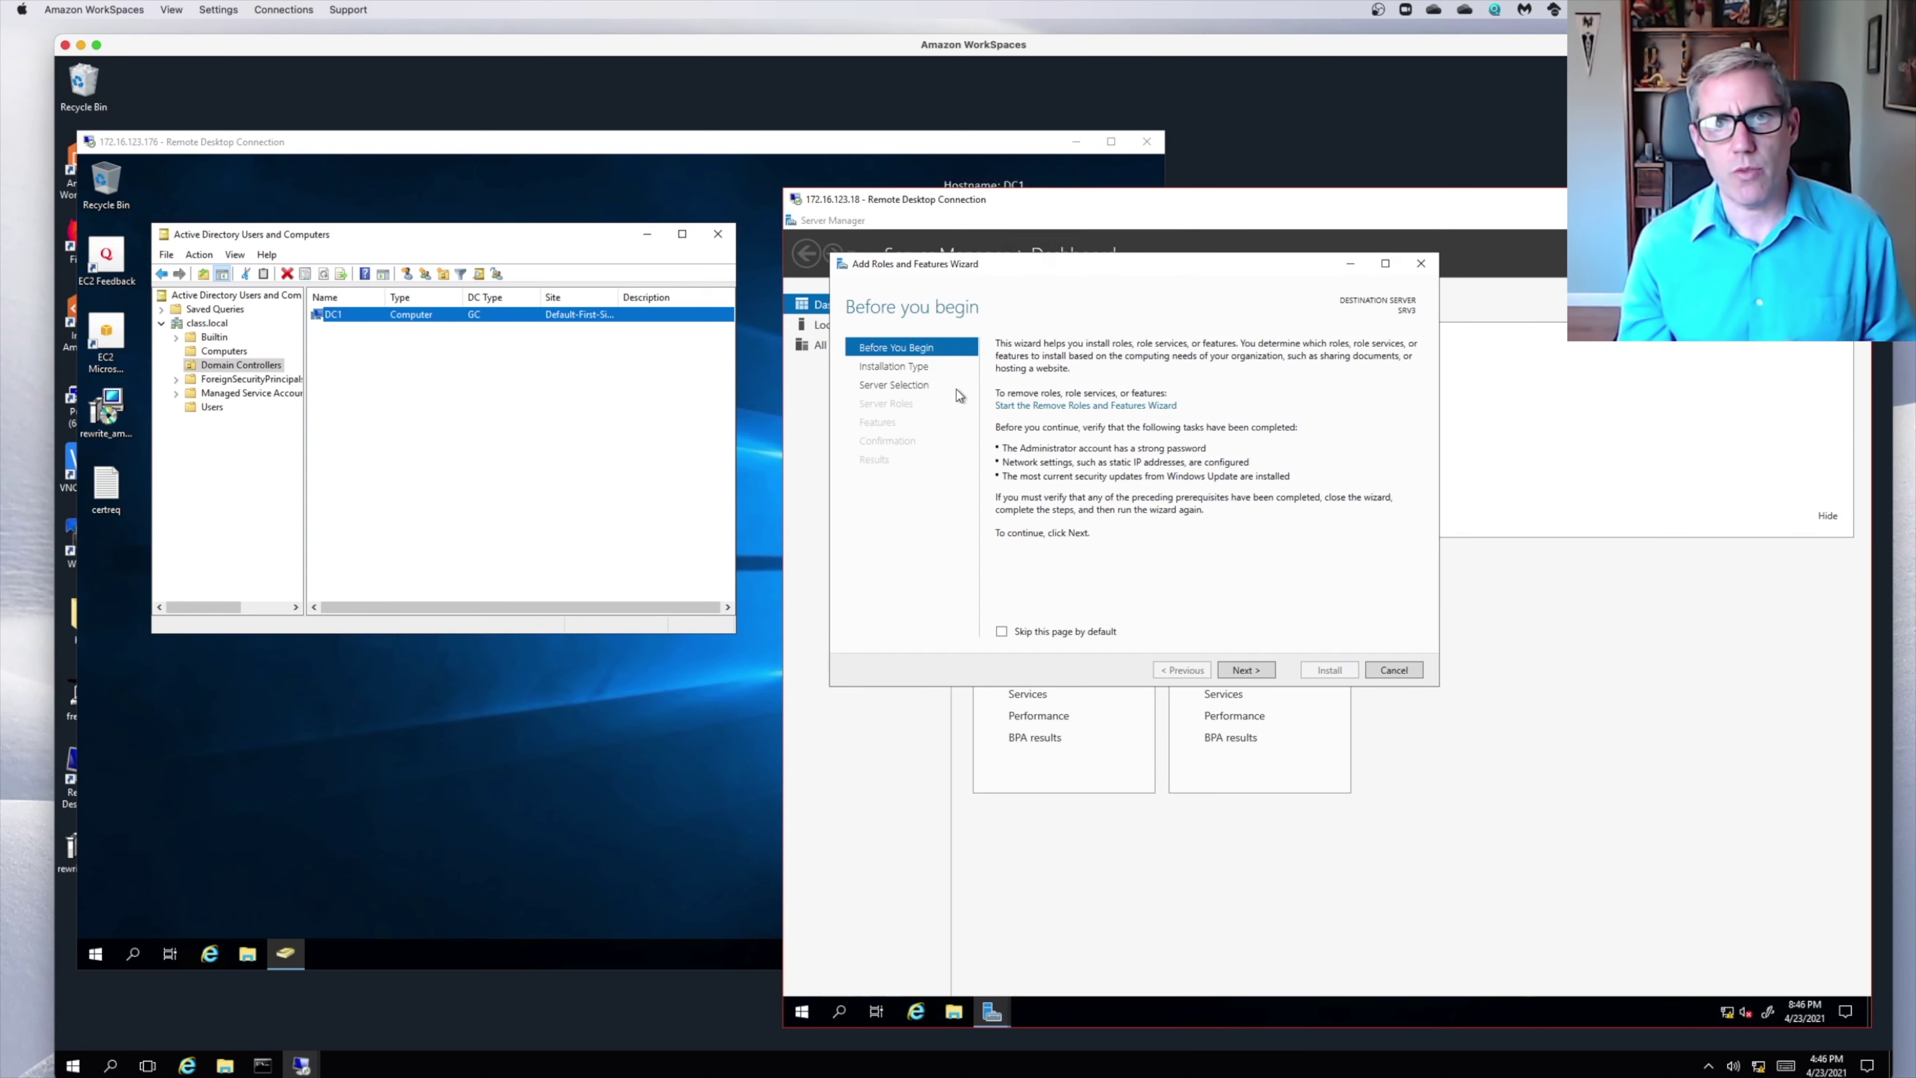
Choose role-based installation on SRV3 and select Active Directory Domain Services with its management features.
left_click(1245, 669)
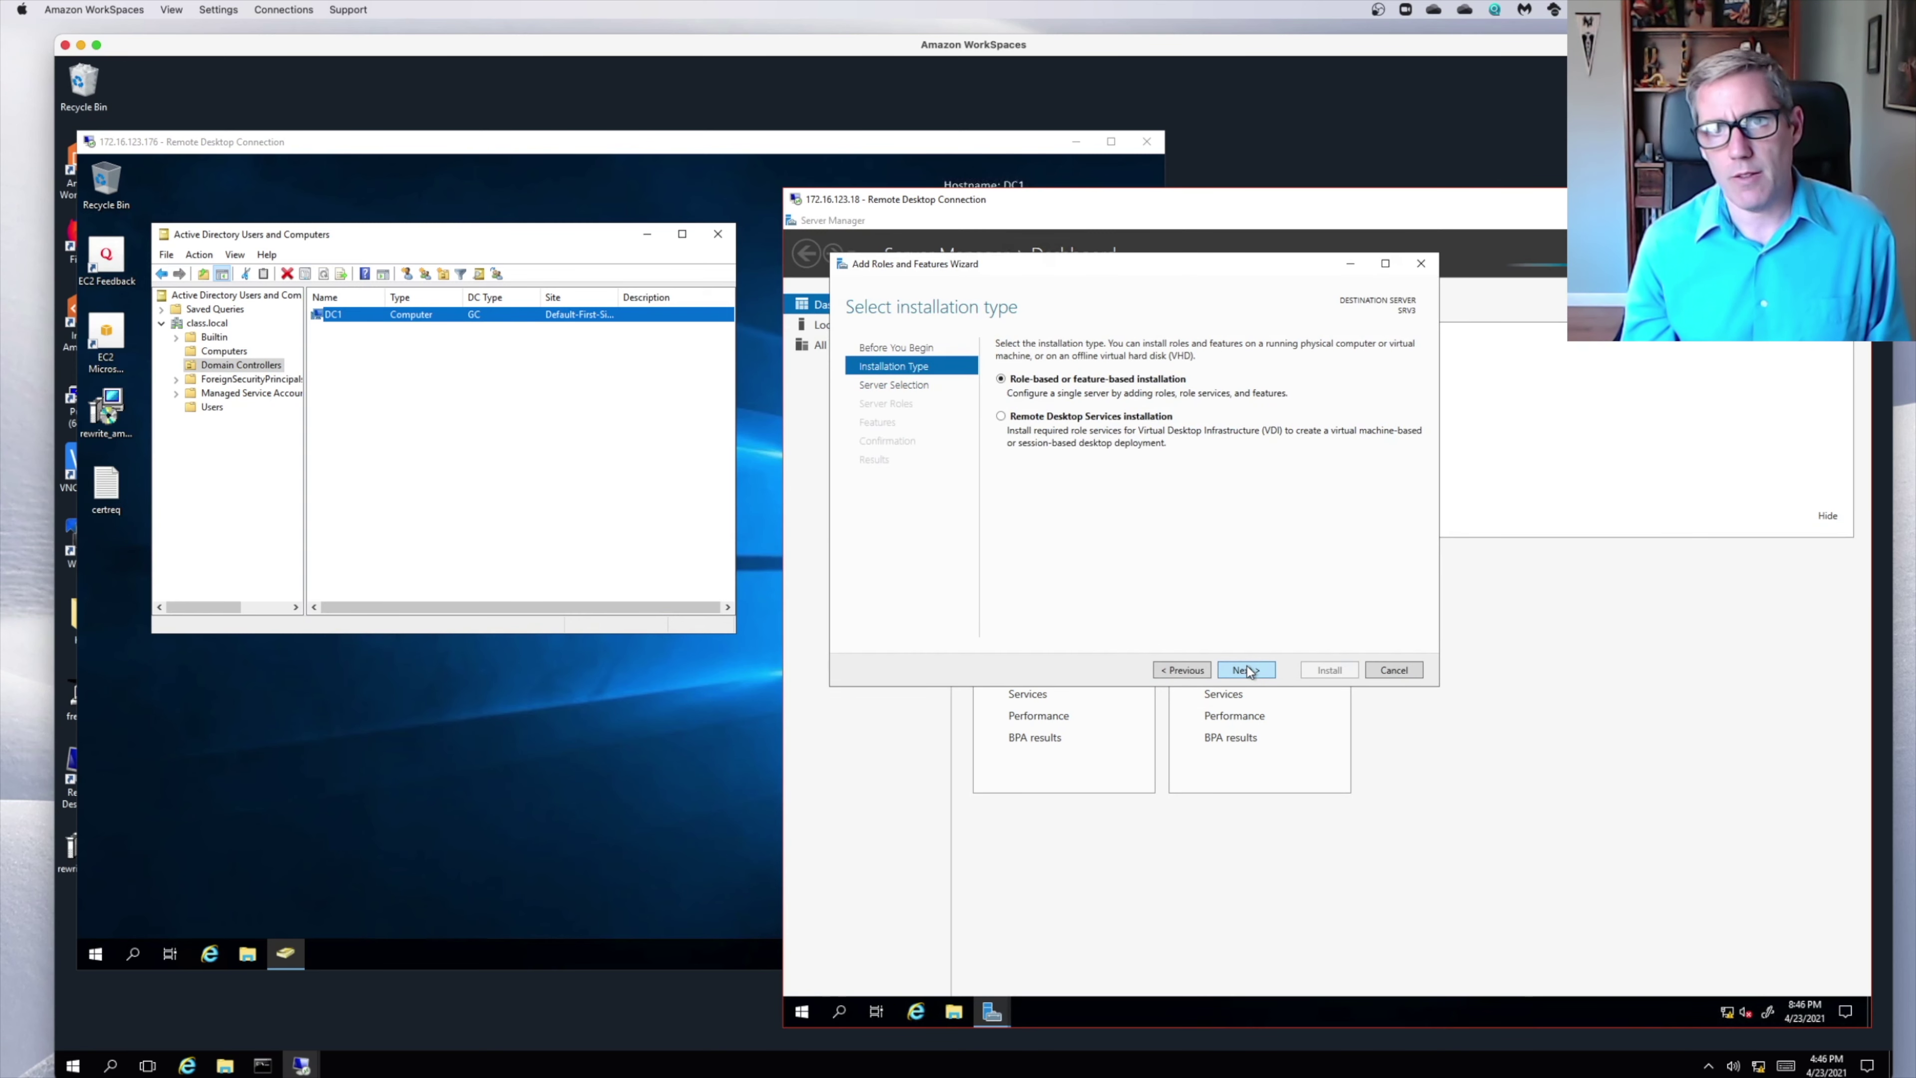
left_click(1248, 670)
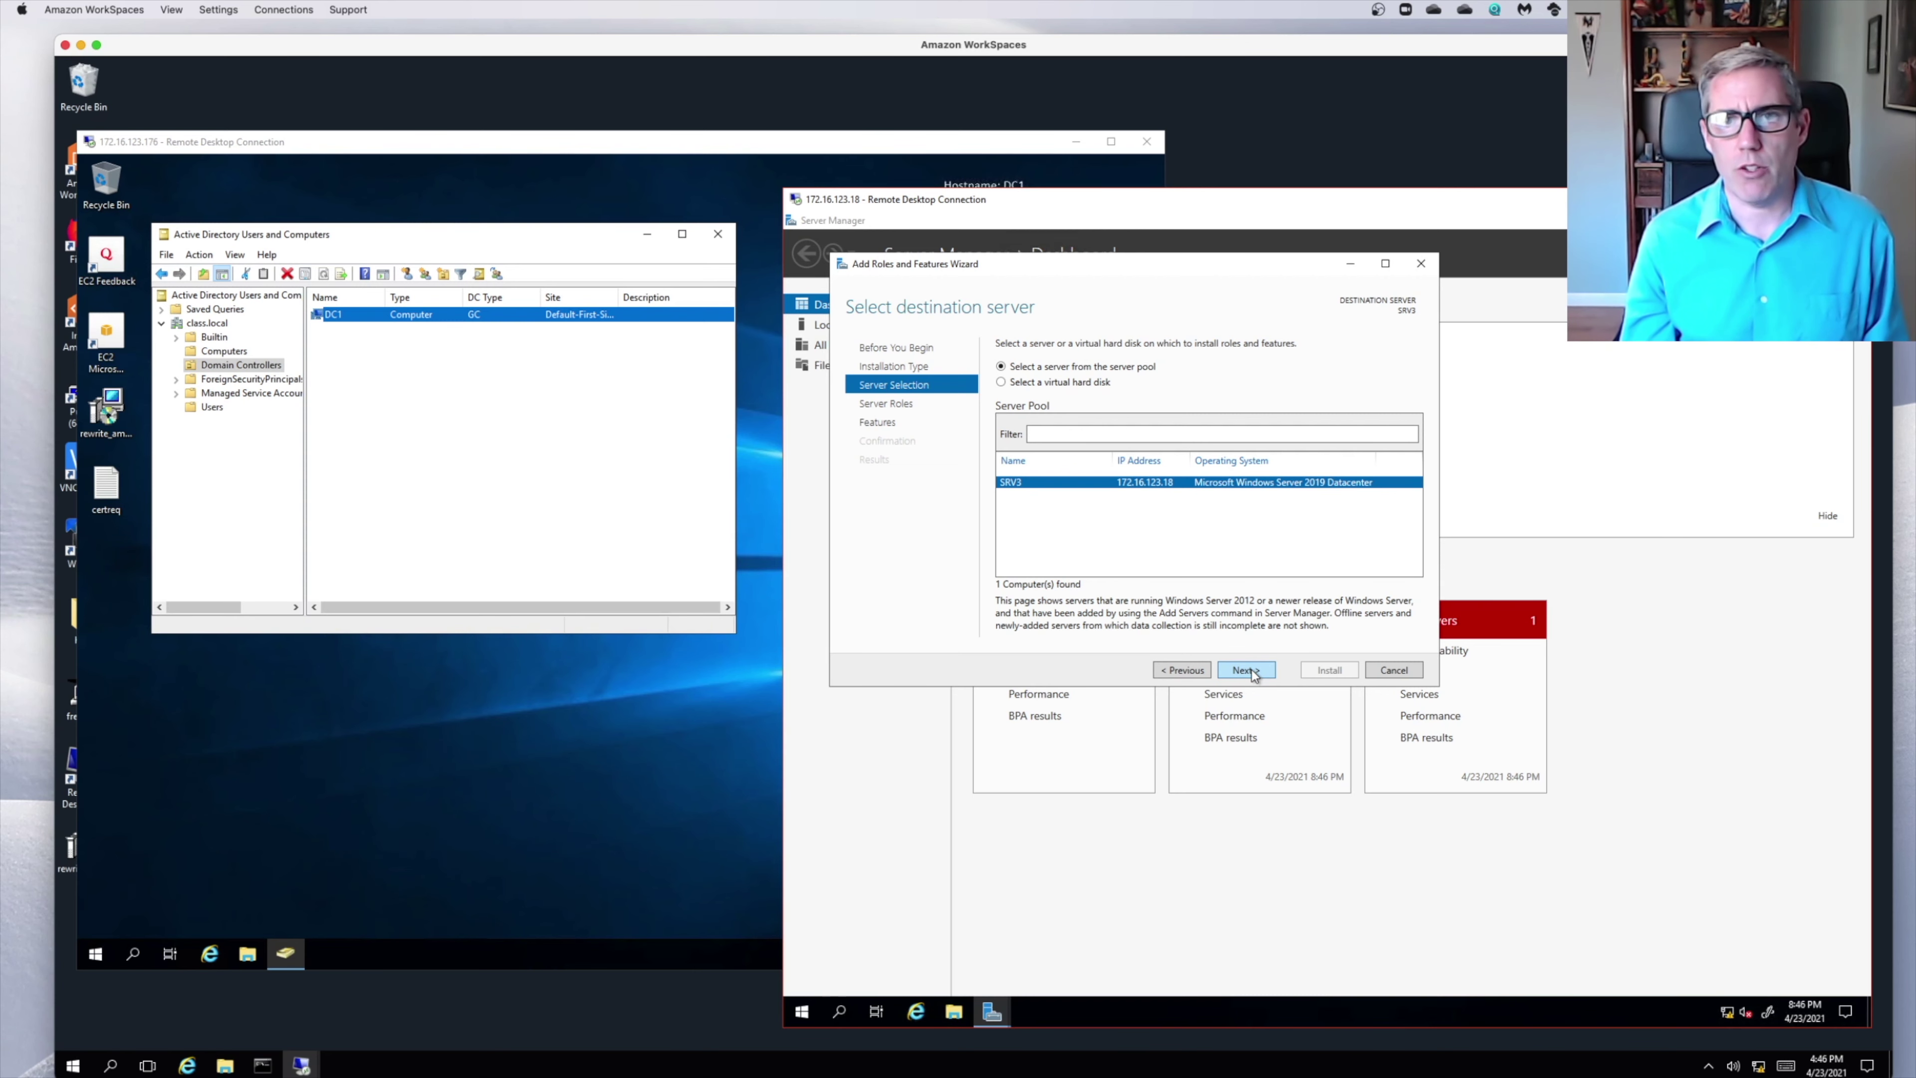
left_click(1246, 670)
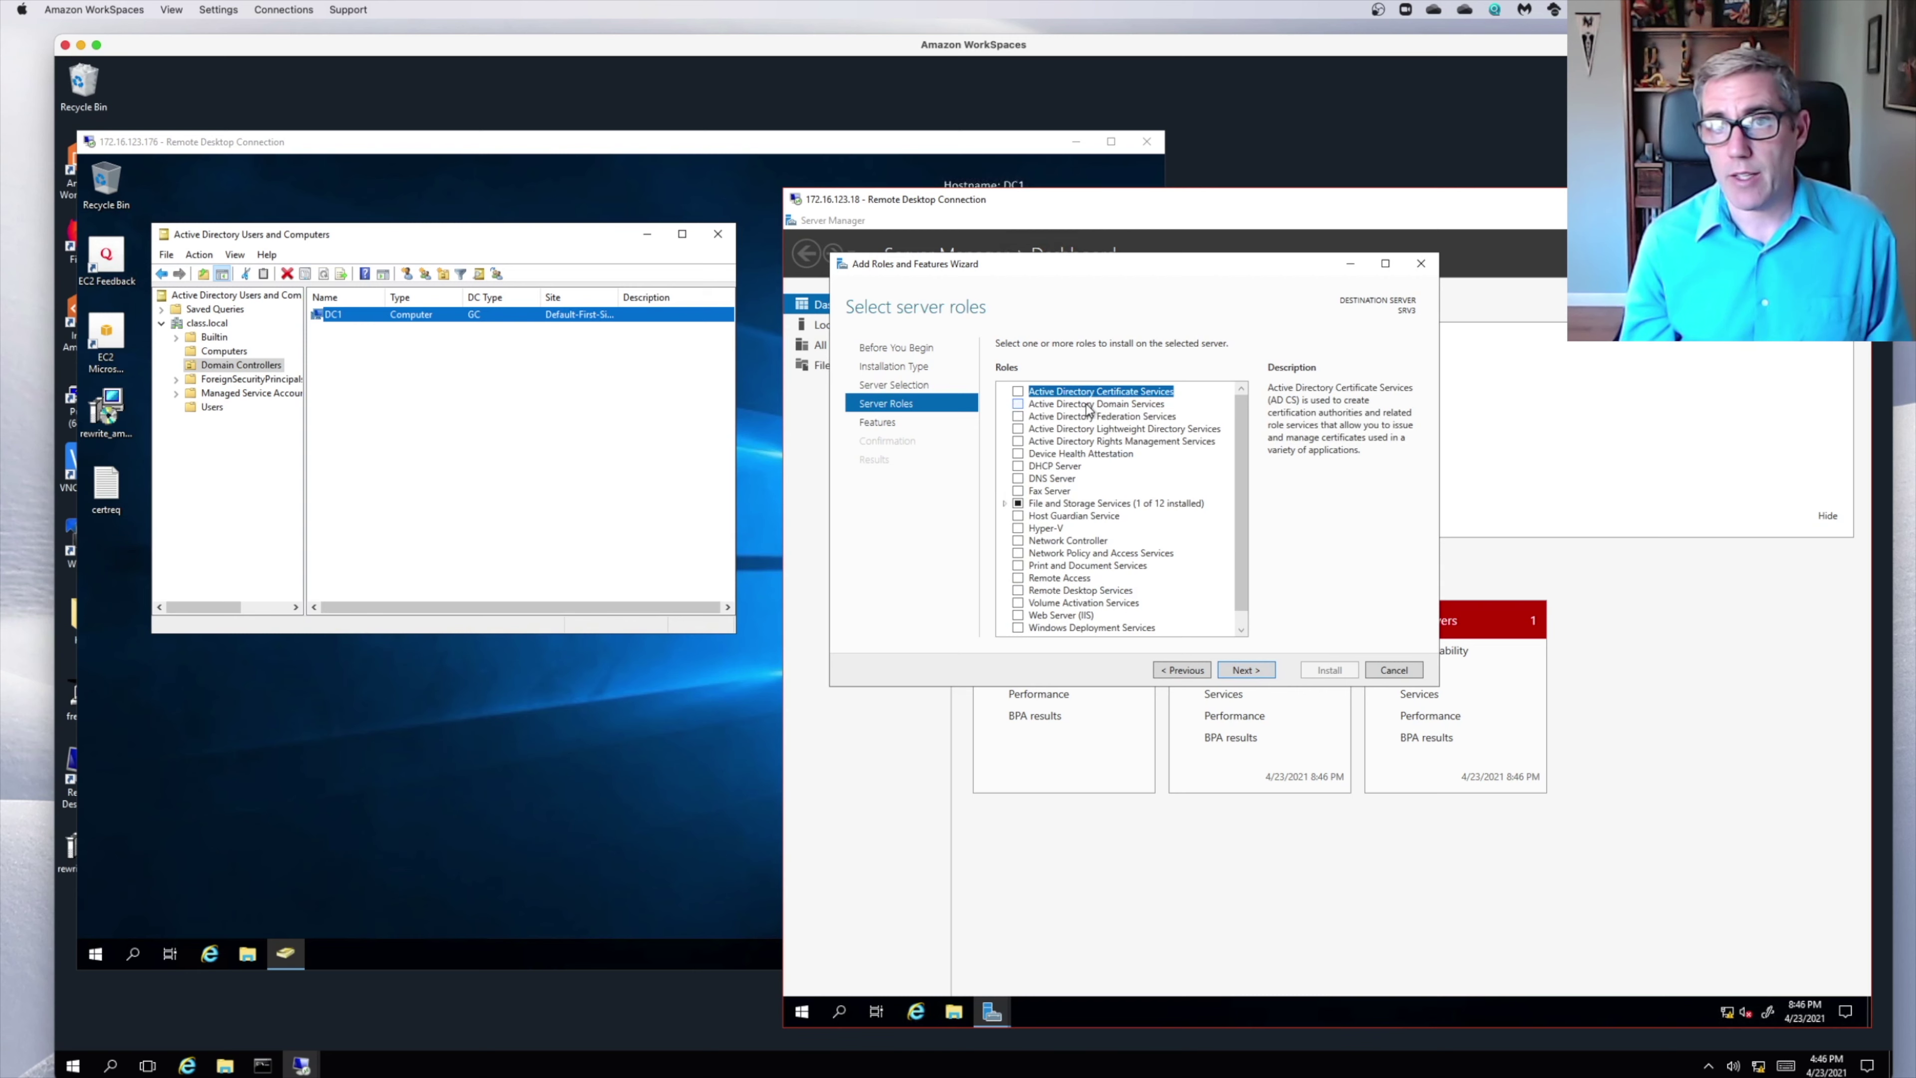
left_click(1020, 403)
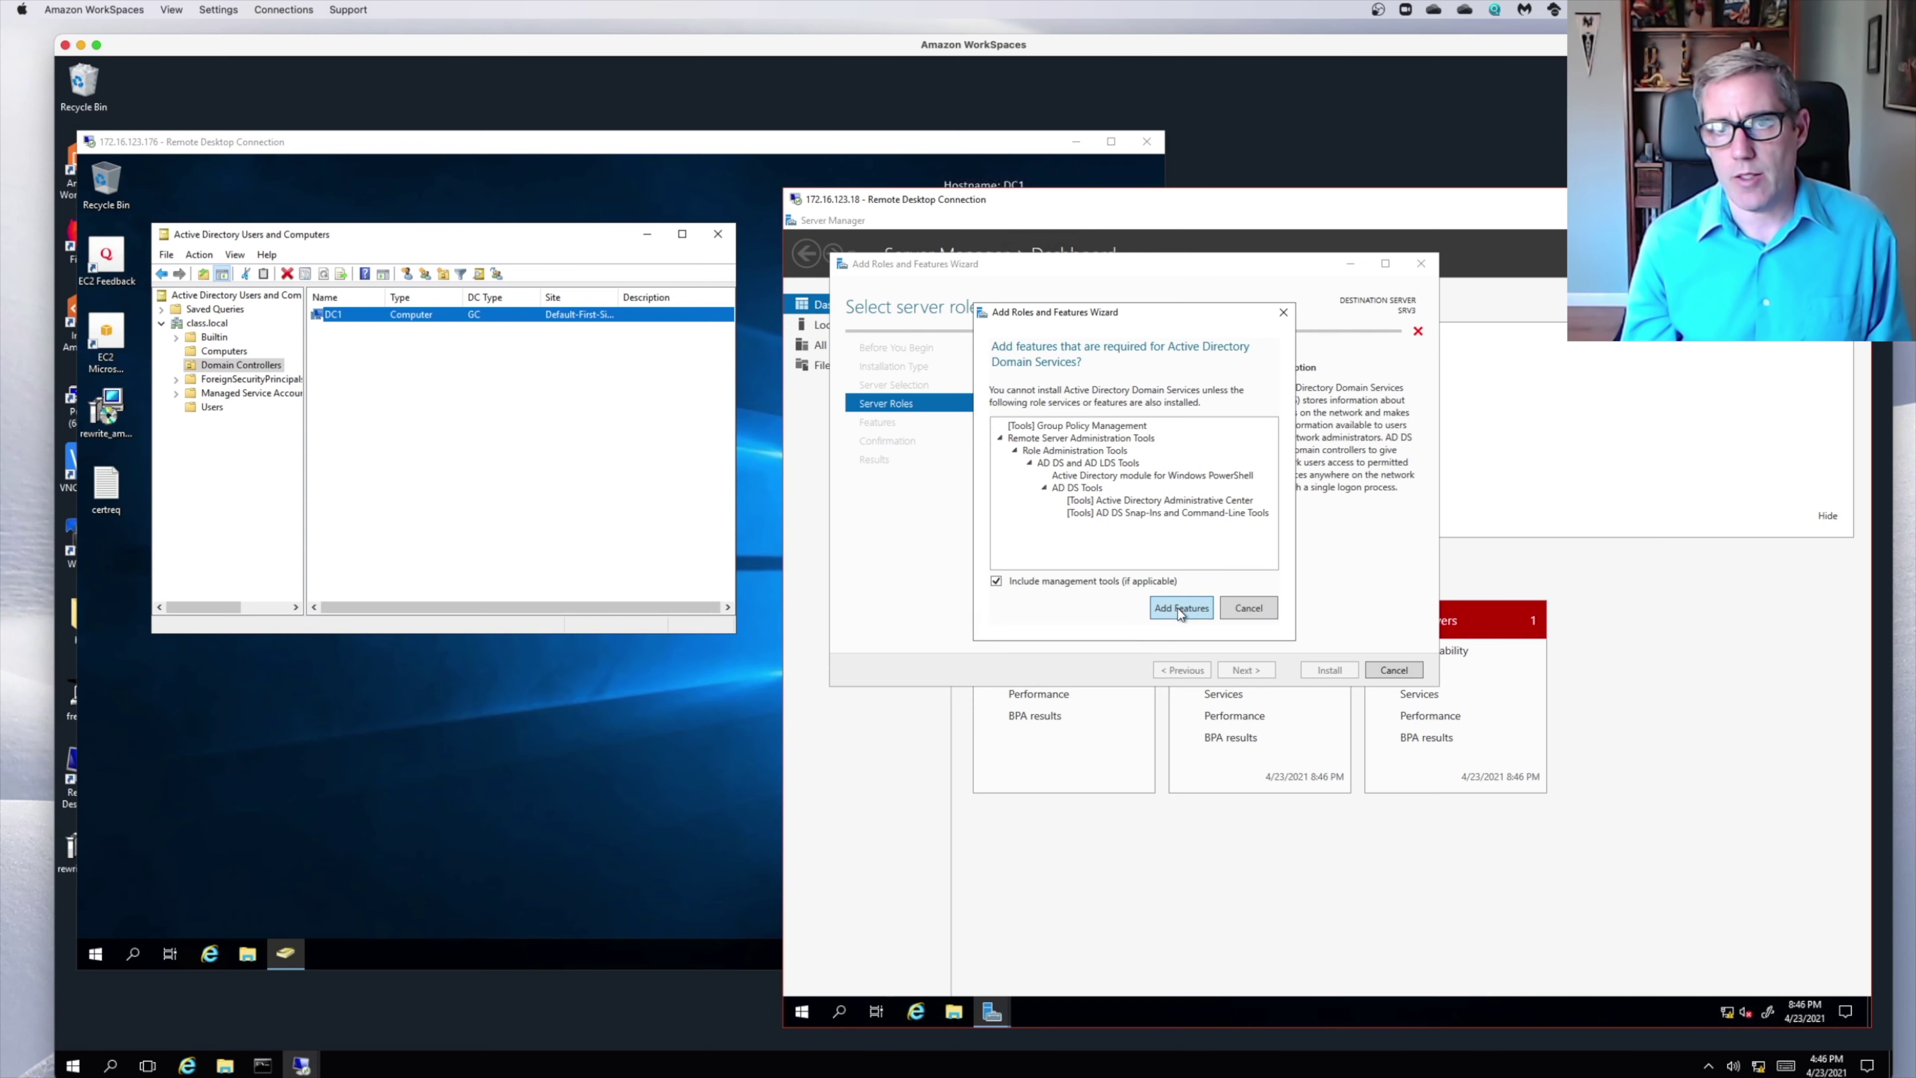
left_click(1180, 608)
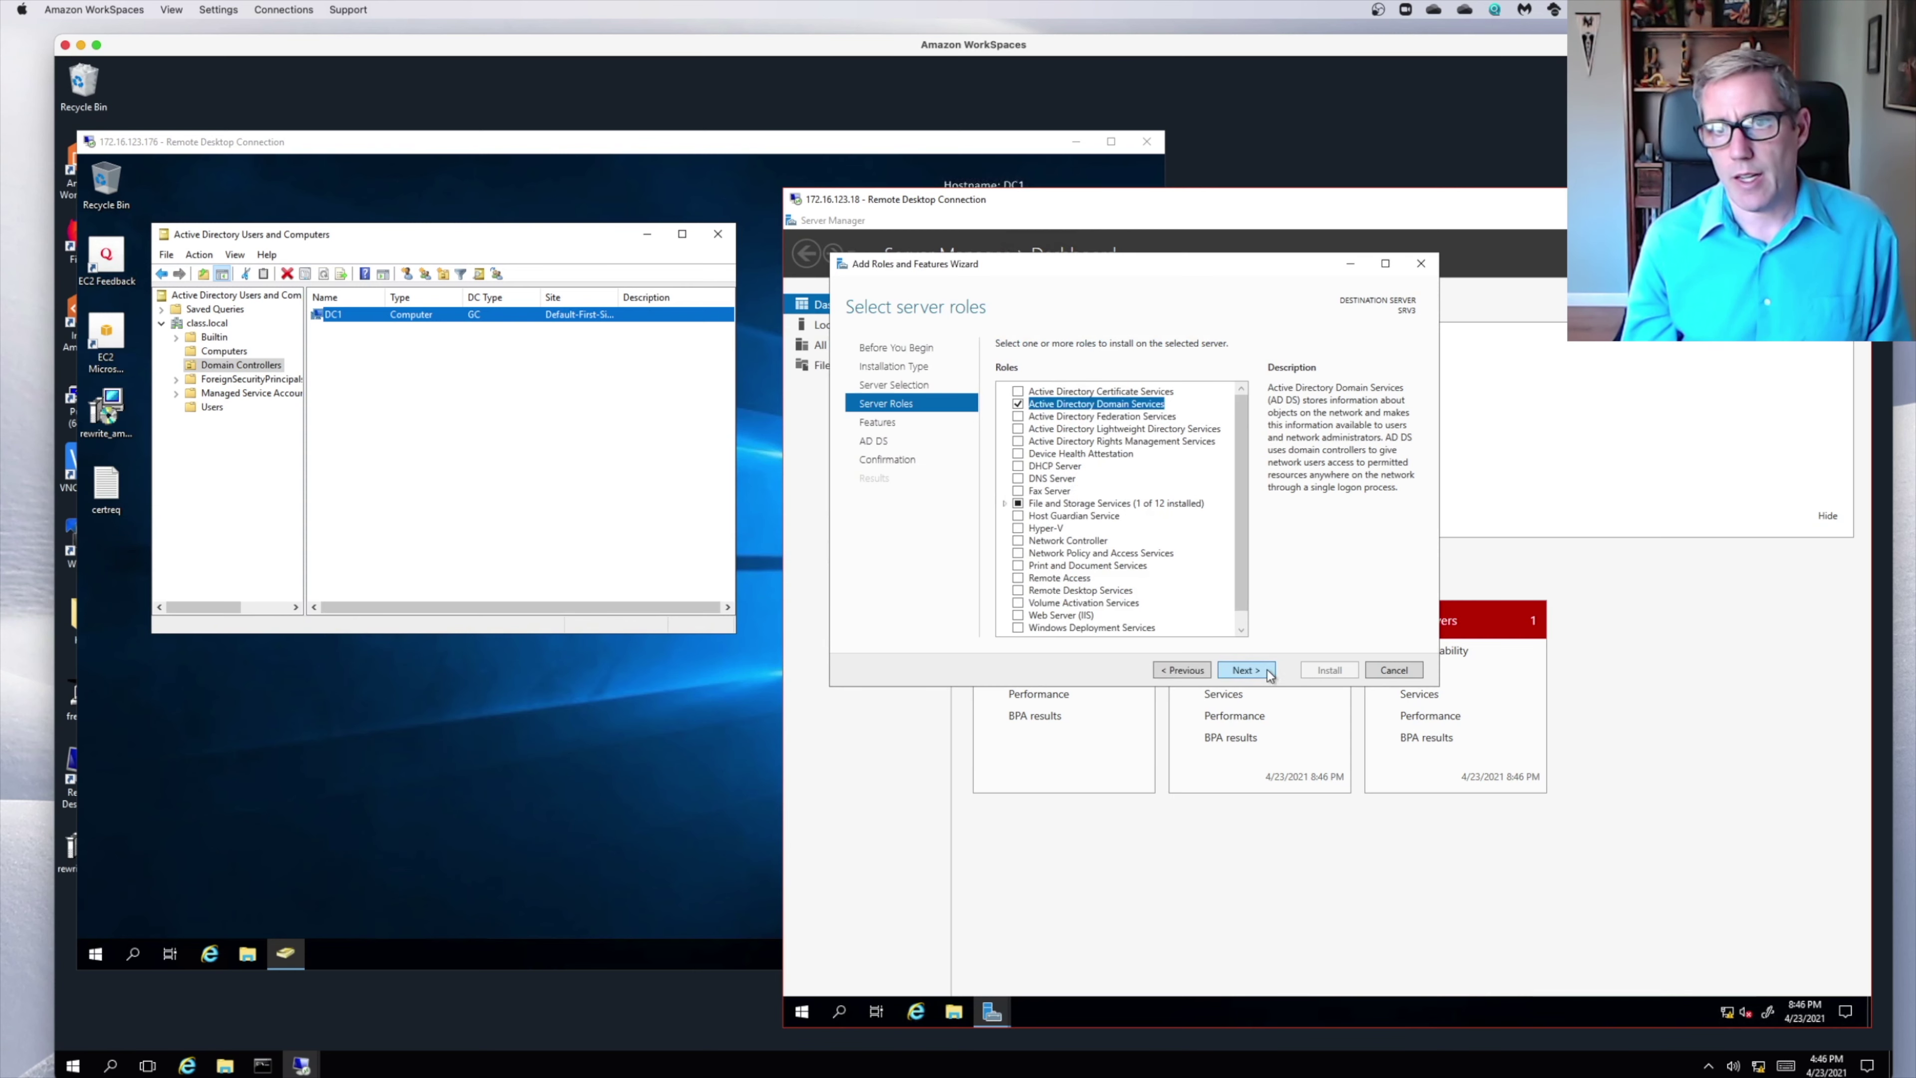
left_click(1246, 670)
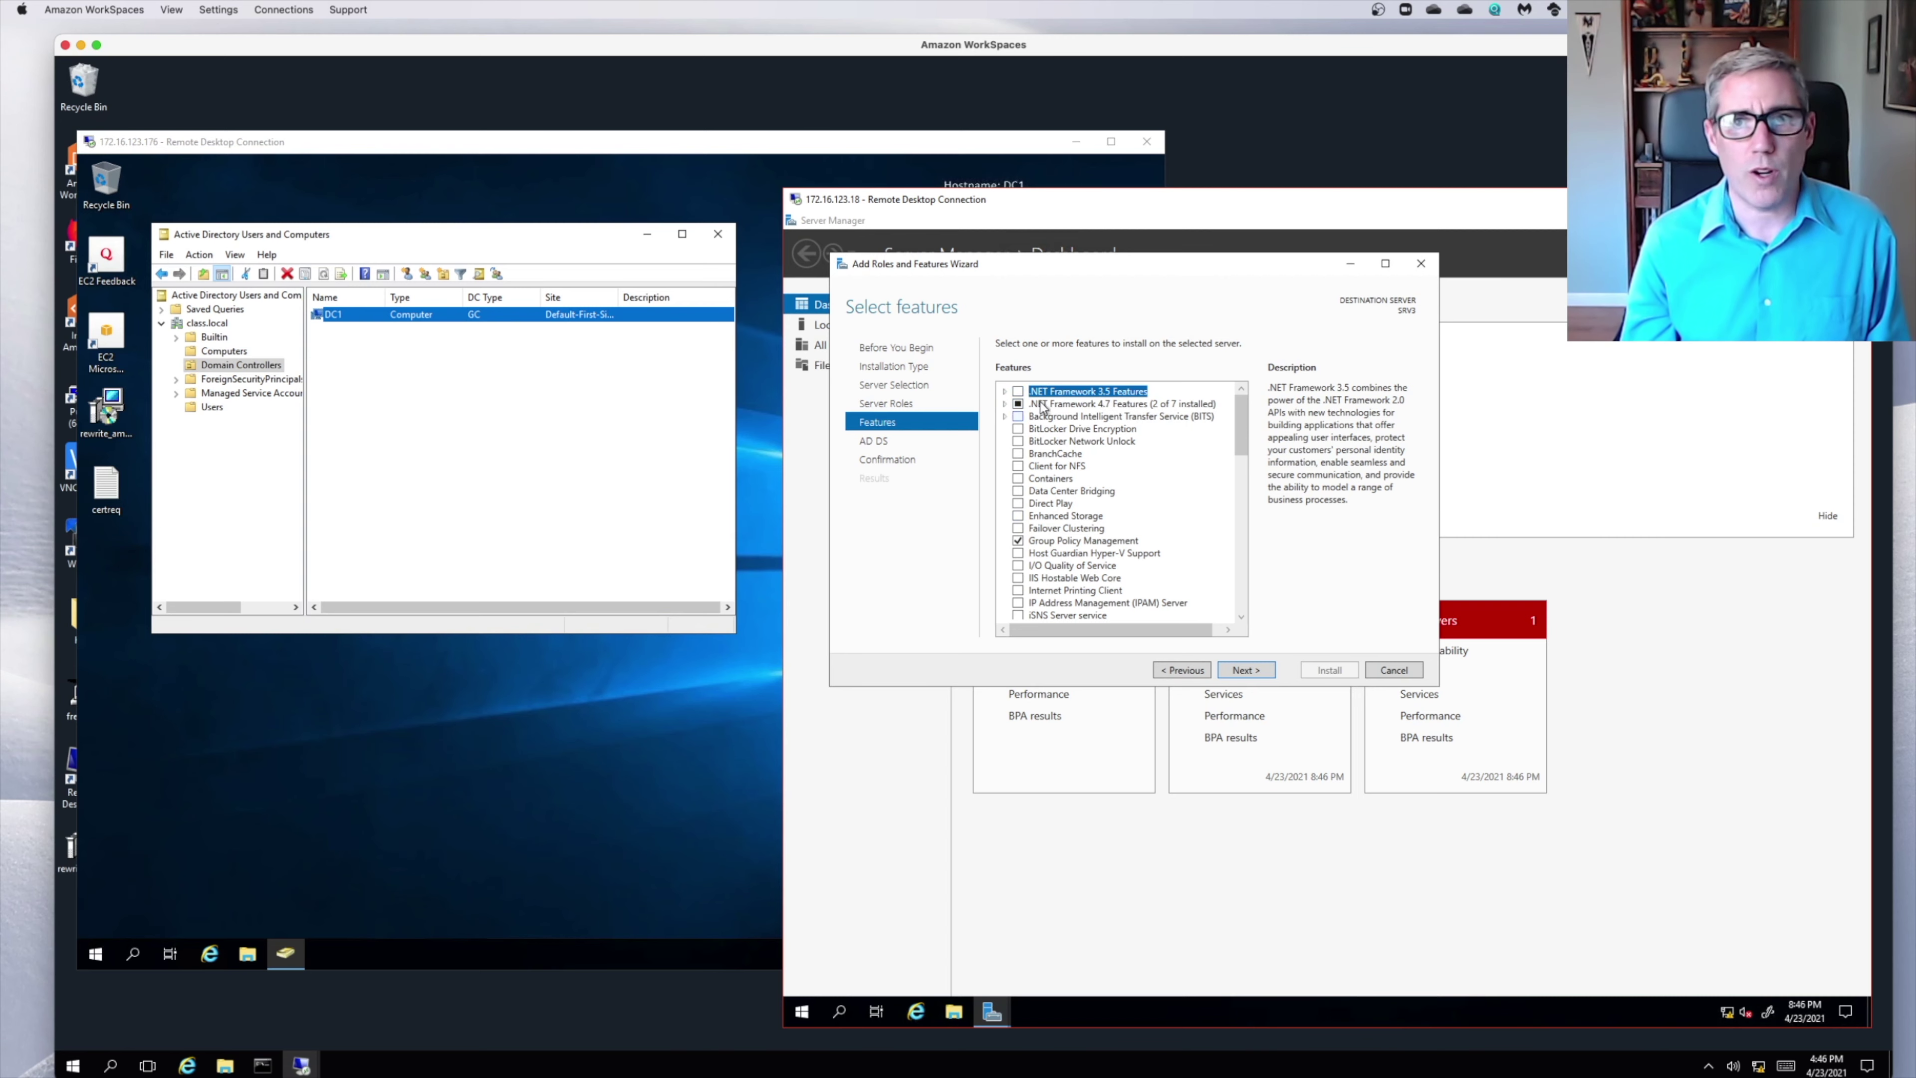
Continue past the Features and AD DS pages and install the role.
left_click(1270, 669)
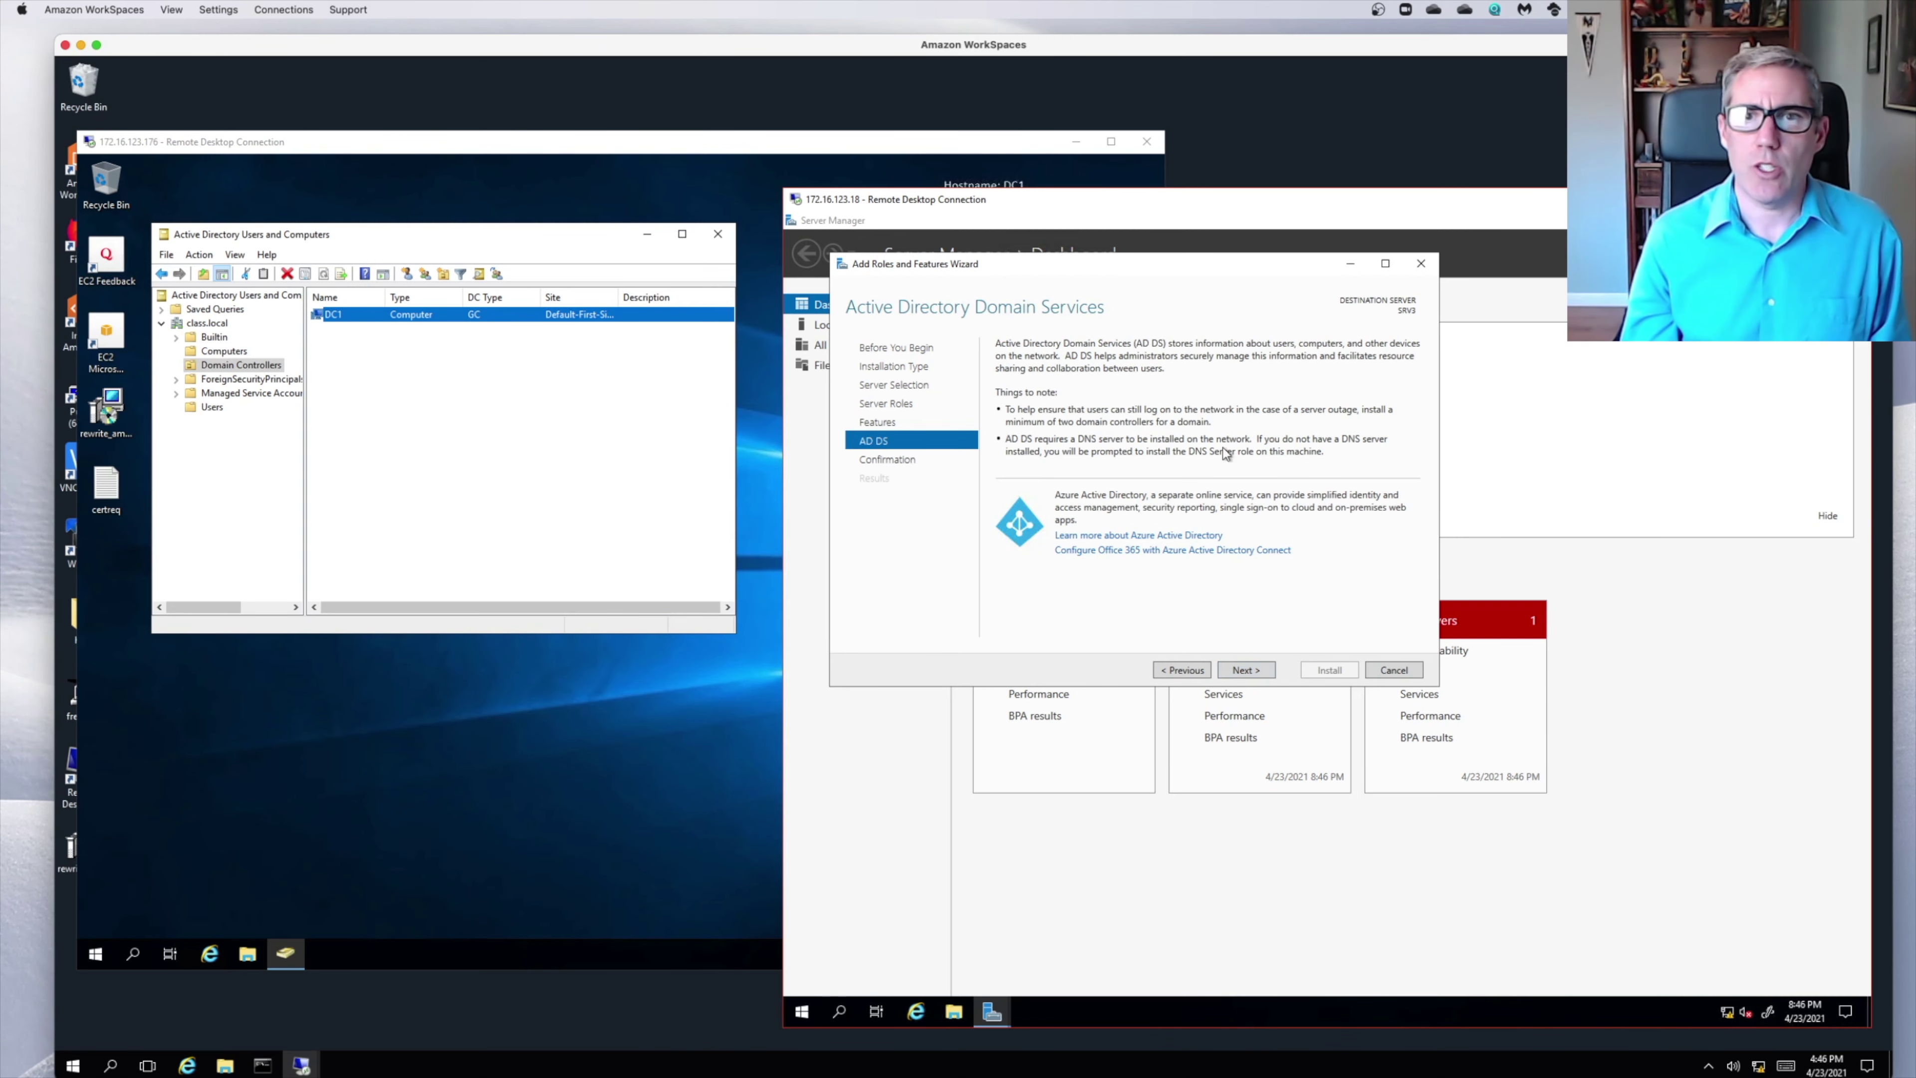
left_click(1260, 669)
left_click(1320, 671)
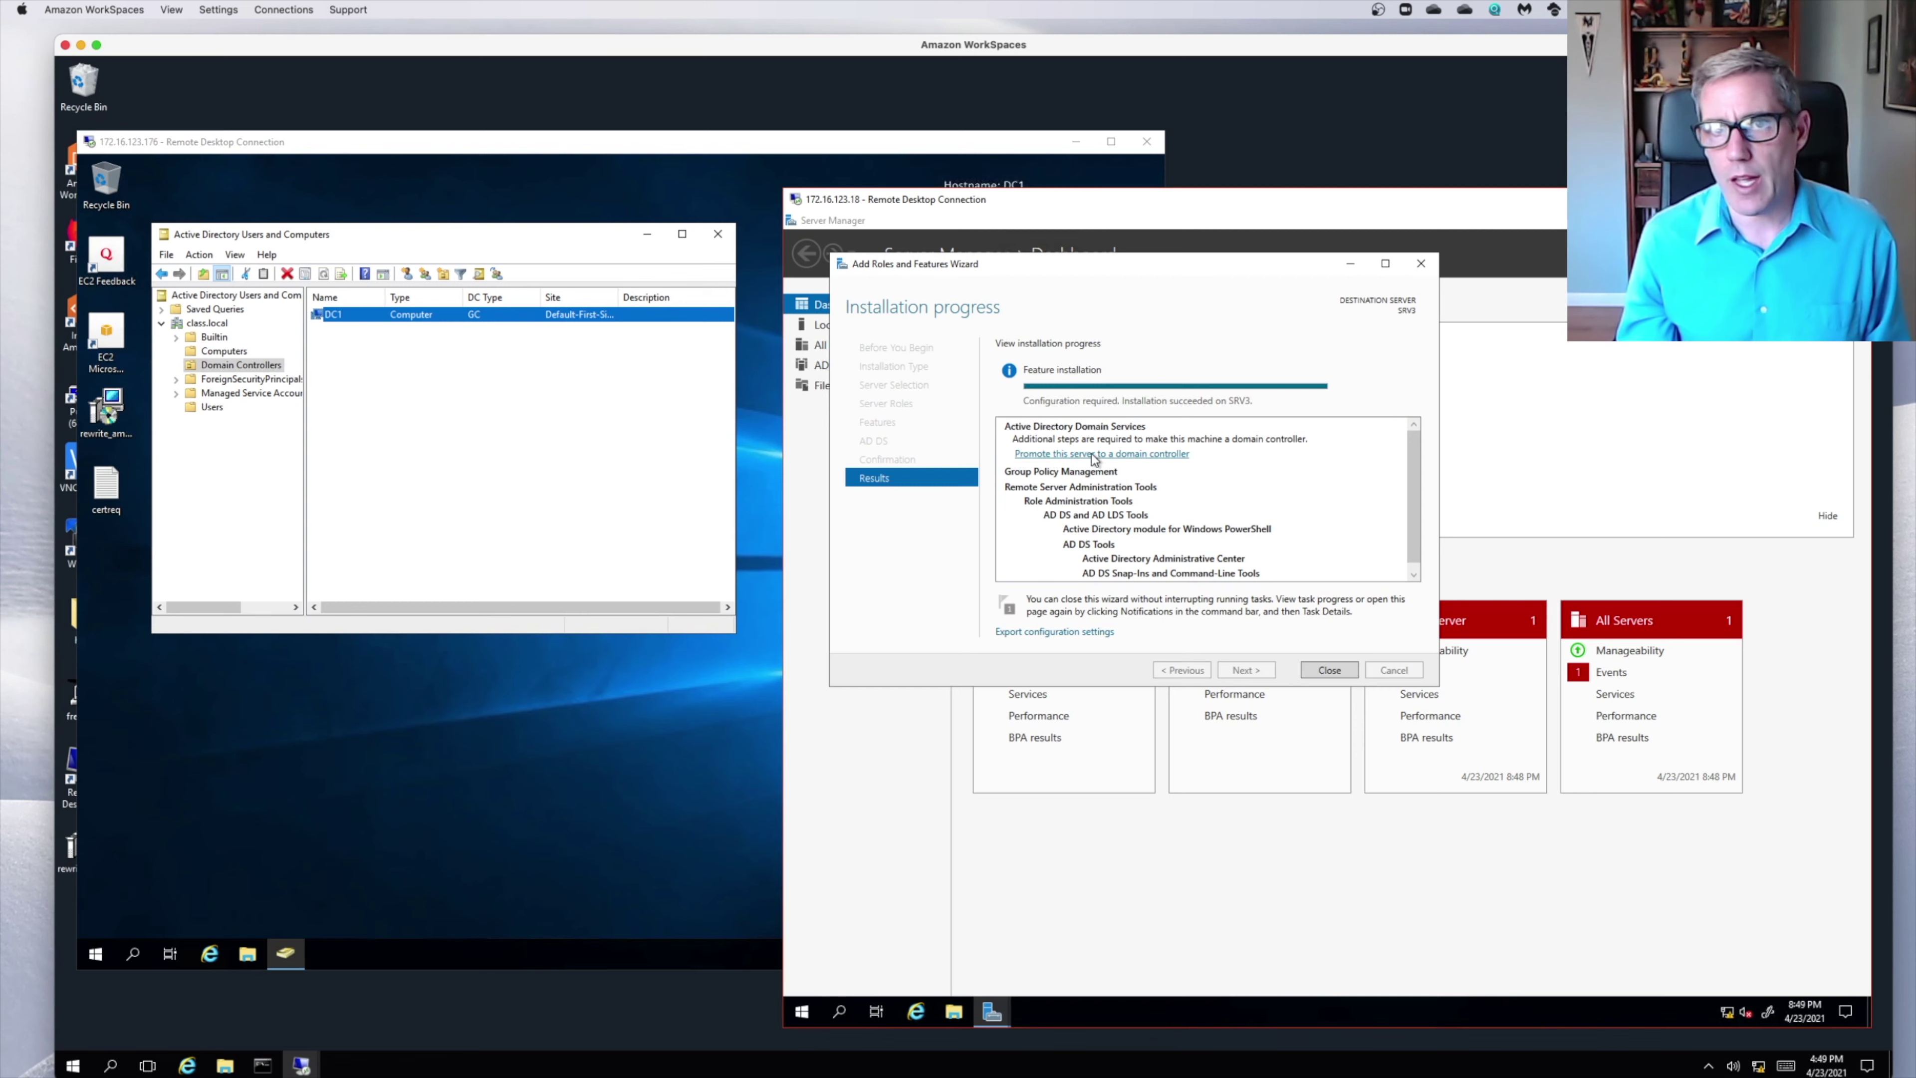
left_click(1132, 455)
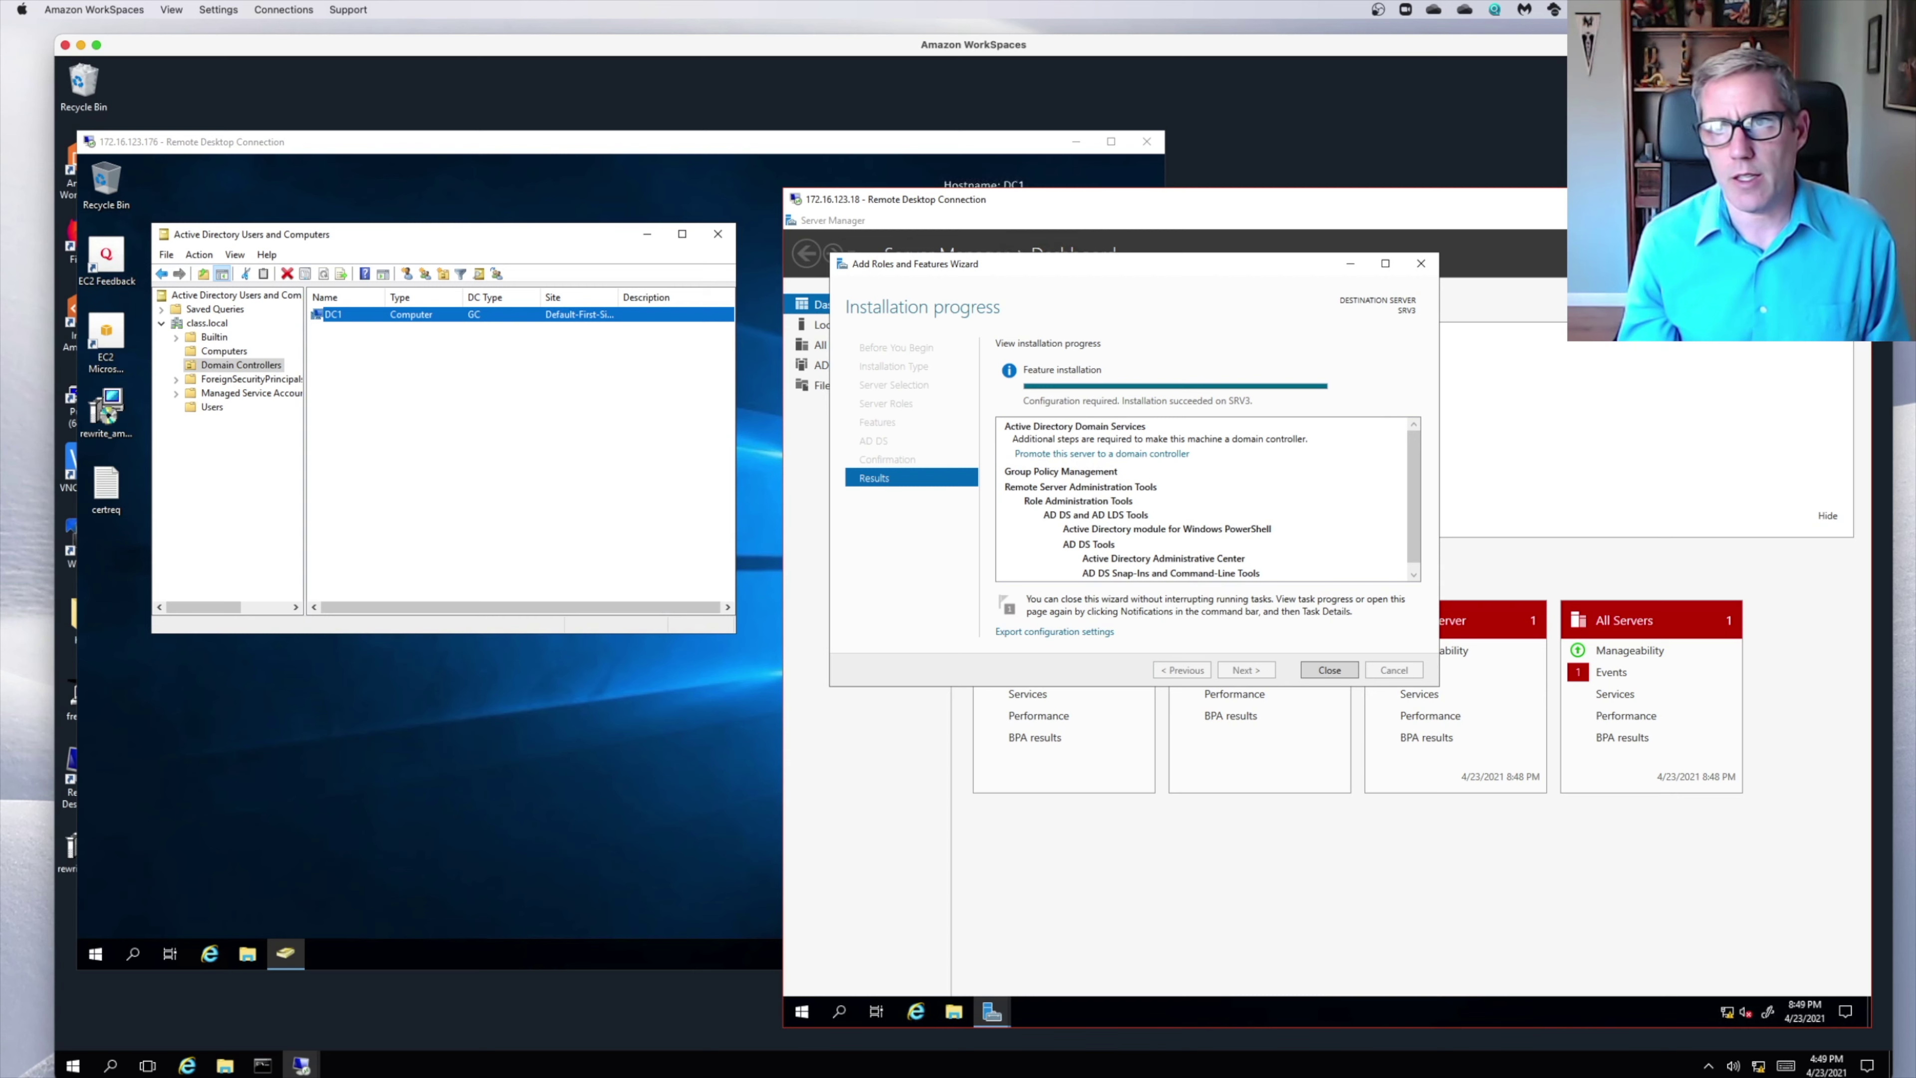
Launch promotion from the notifications and choose adding a domain controller to an existing domain.
left_click(1329, 669)
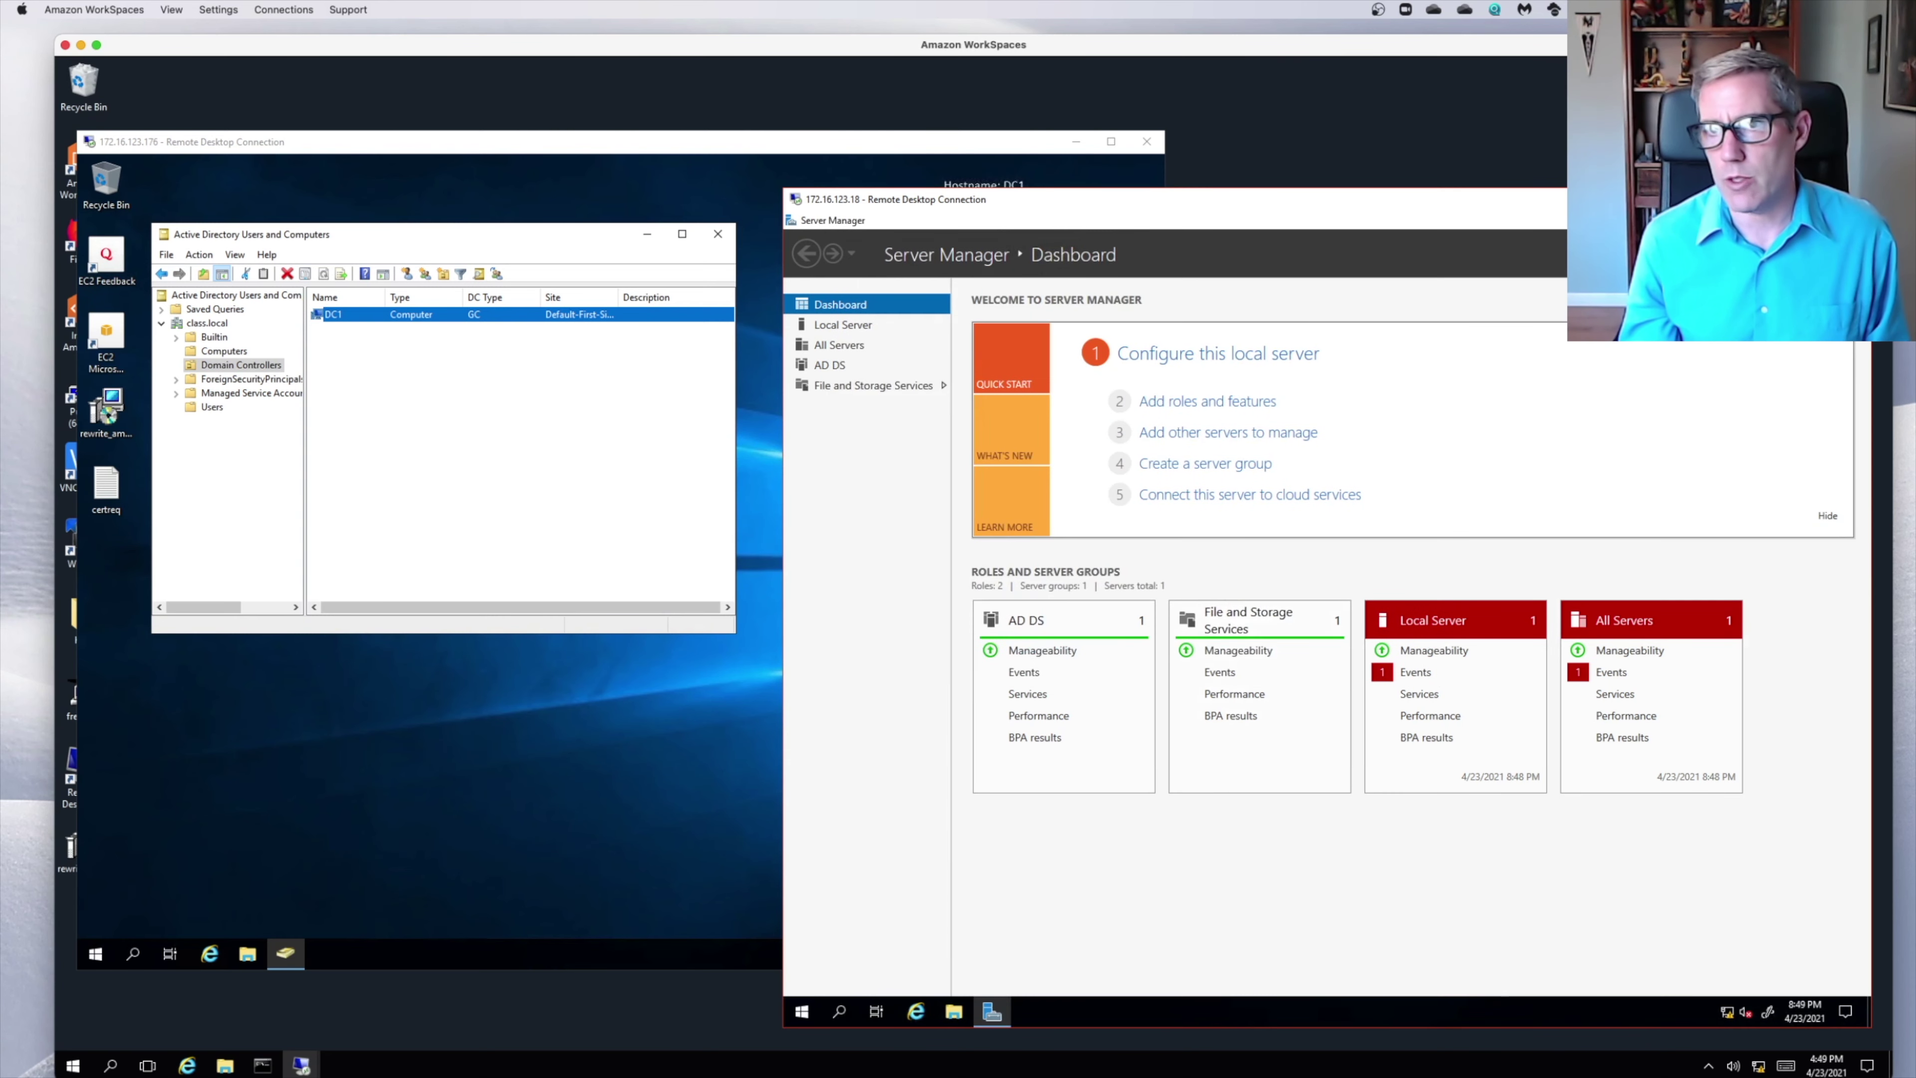
left_click(1670, 254)
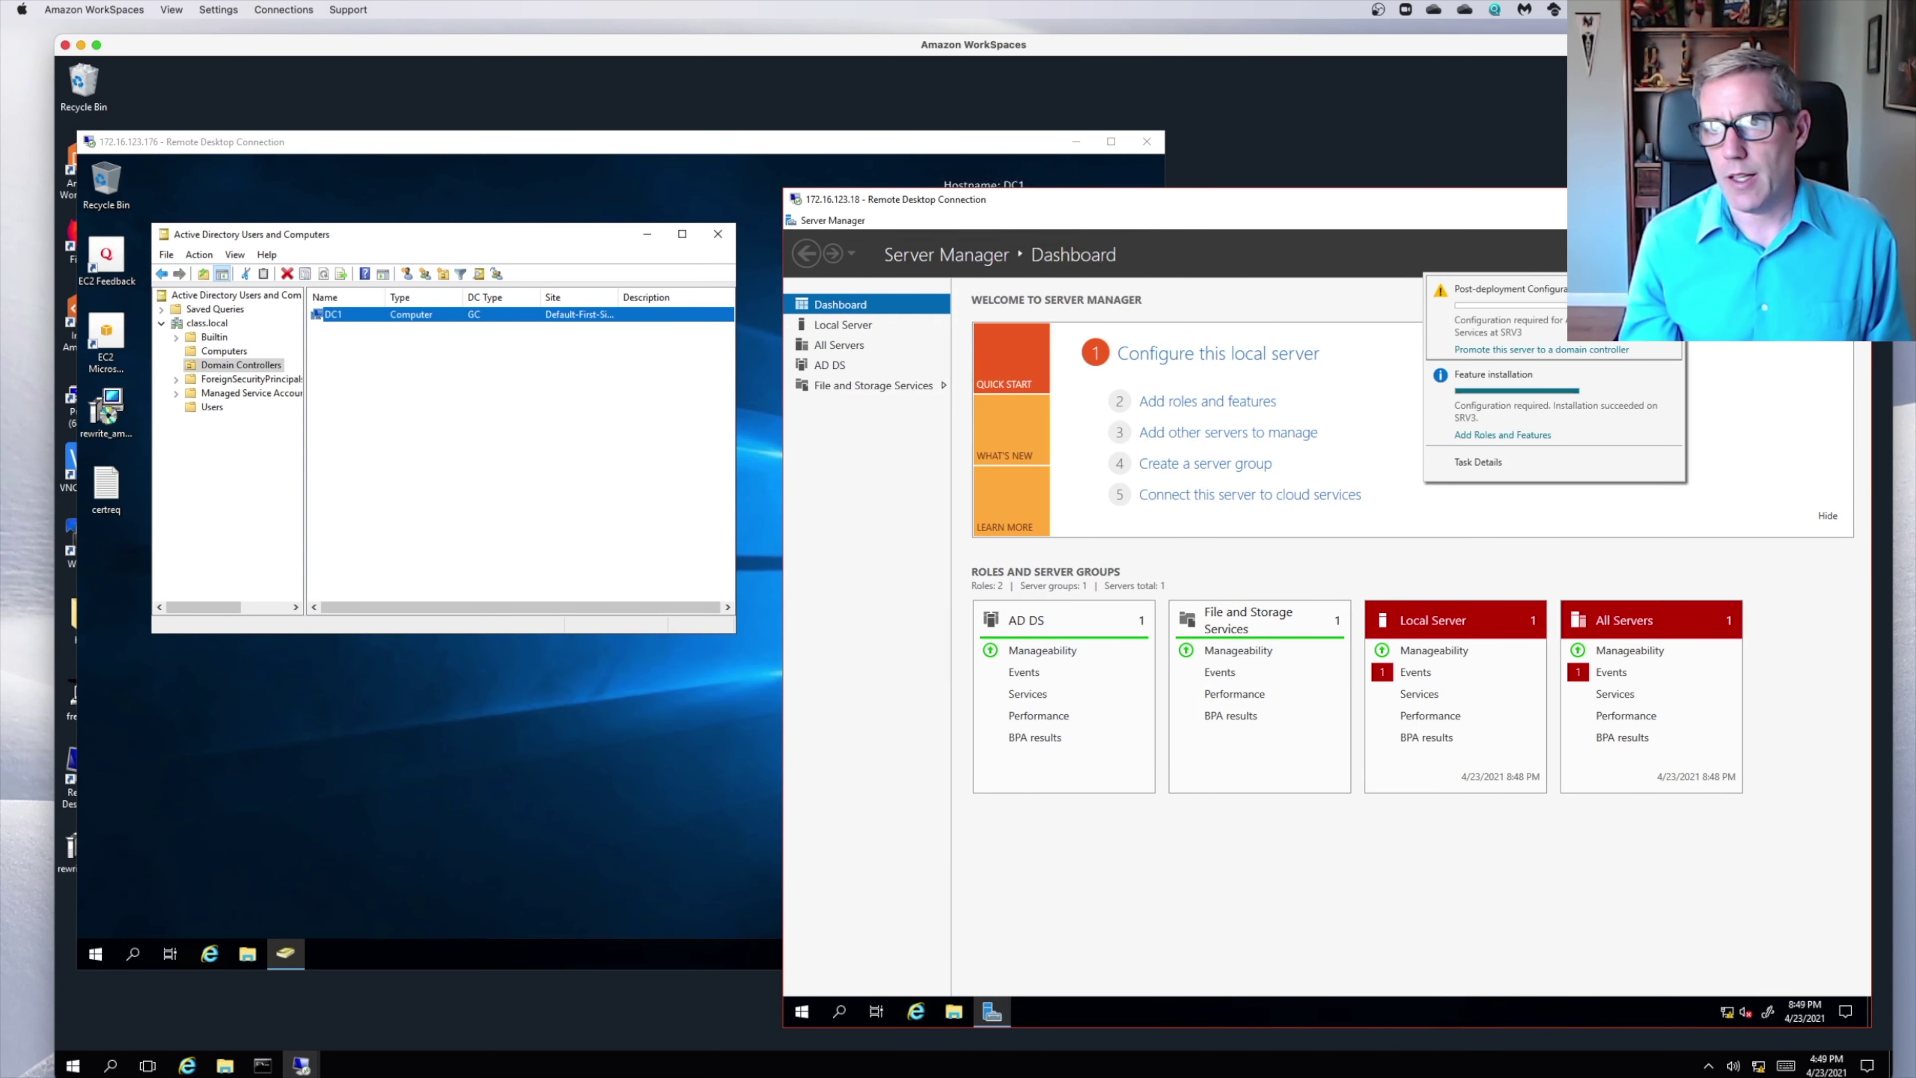
left_click(1524, 350)
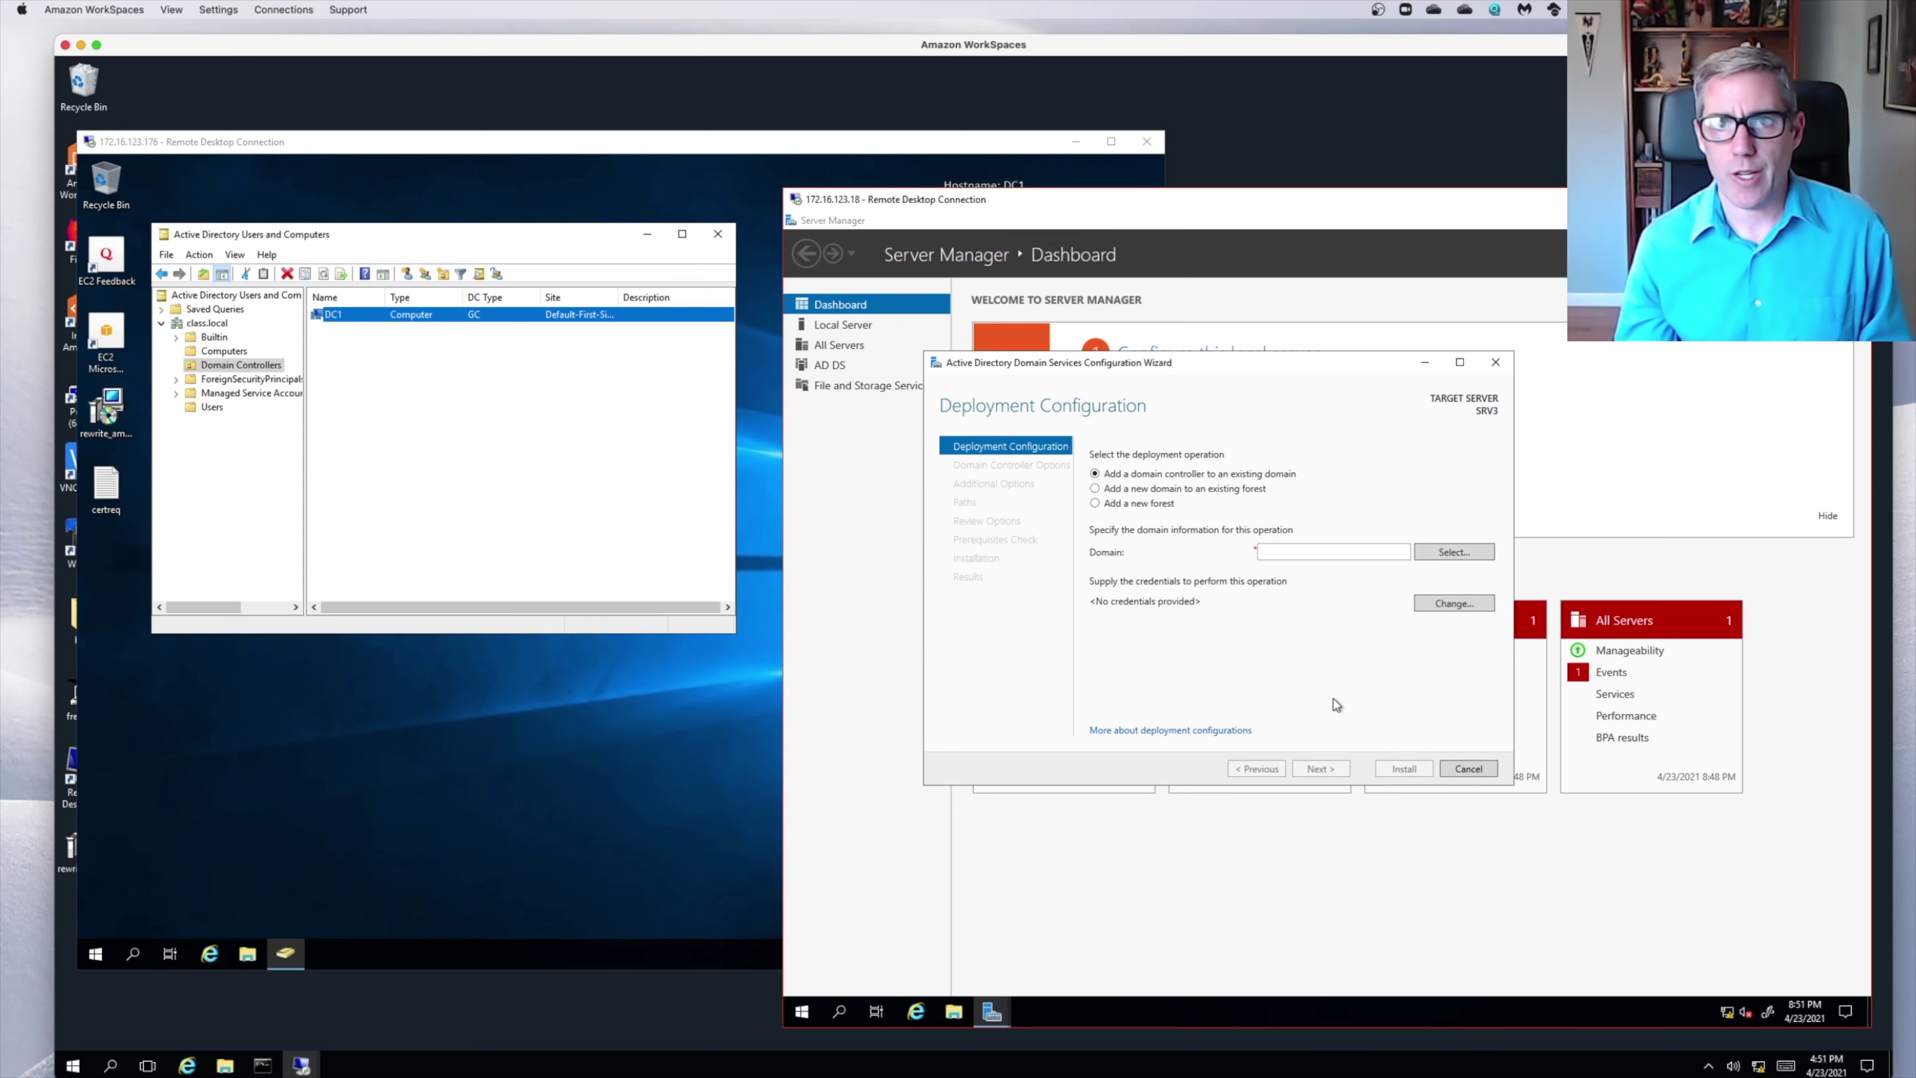
left_click(1094, 503)
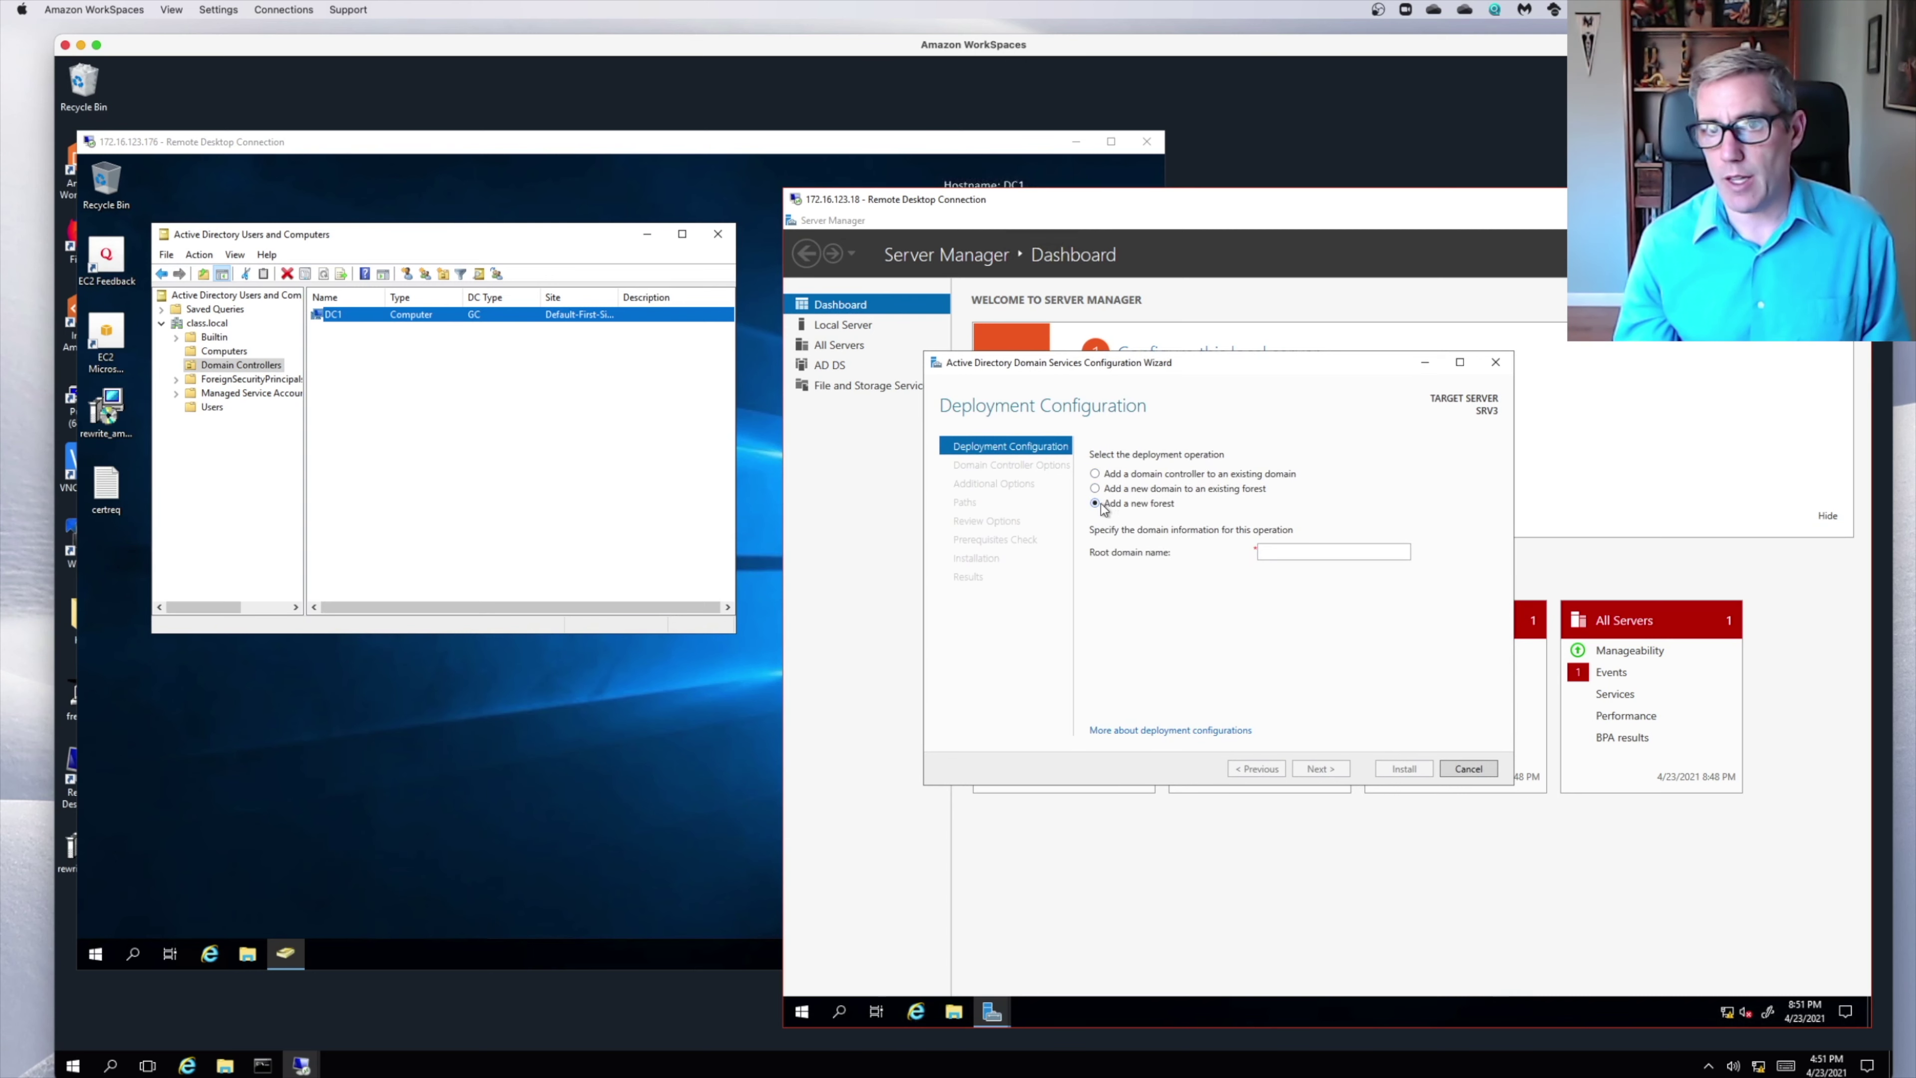
left_click(1276, 553)
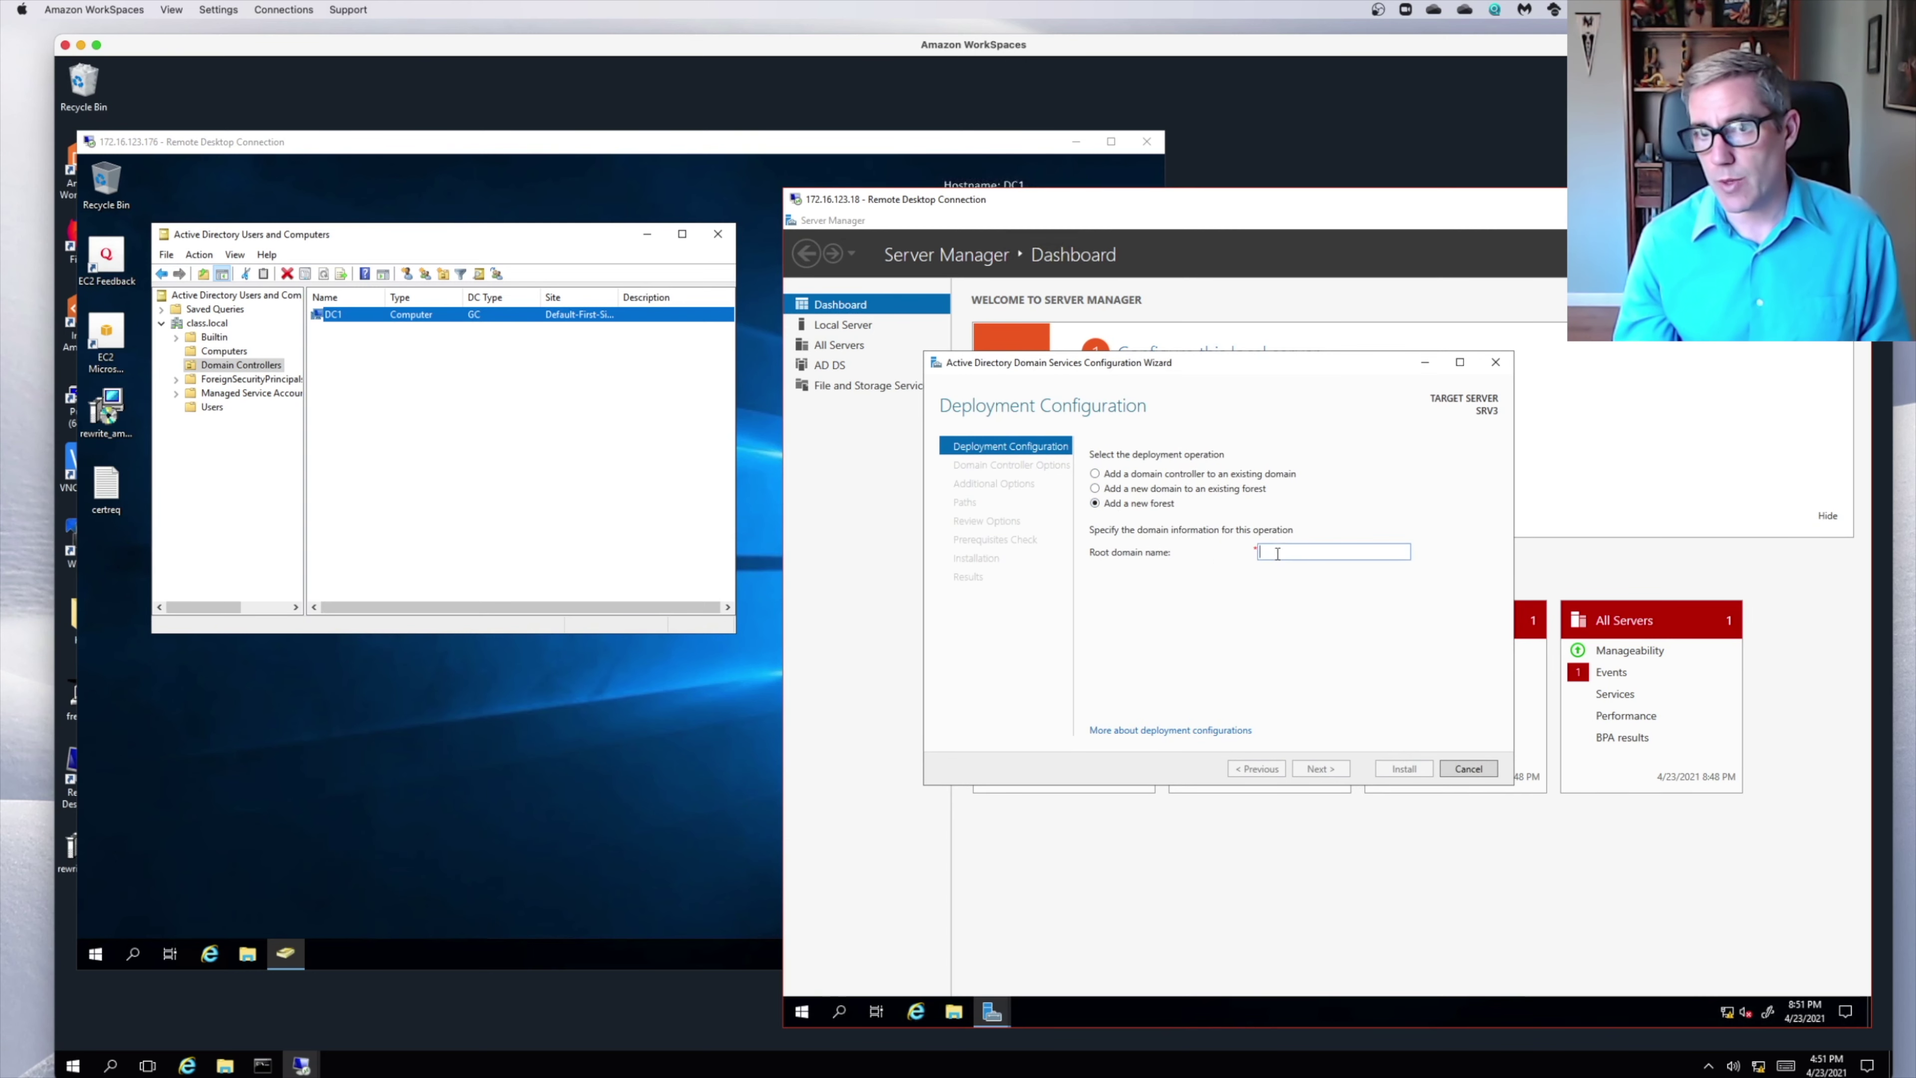
left_click(1345, 550)
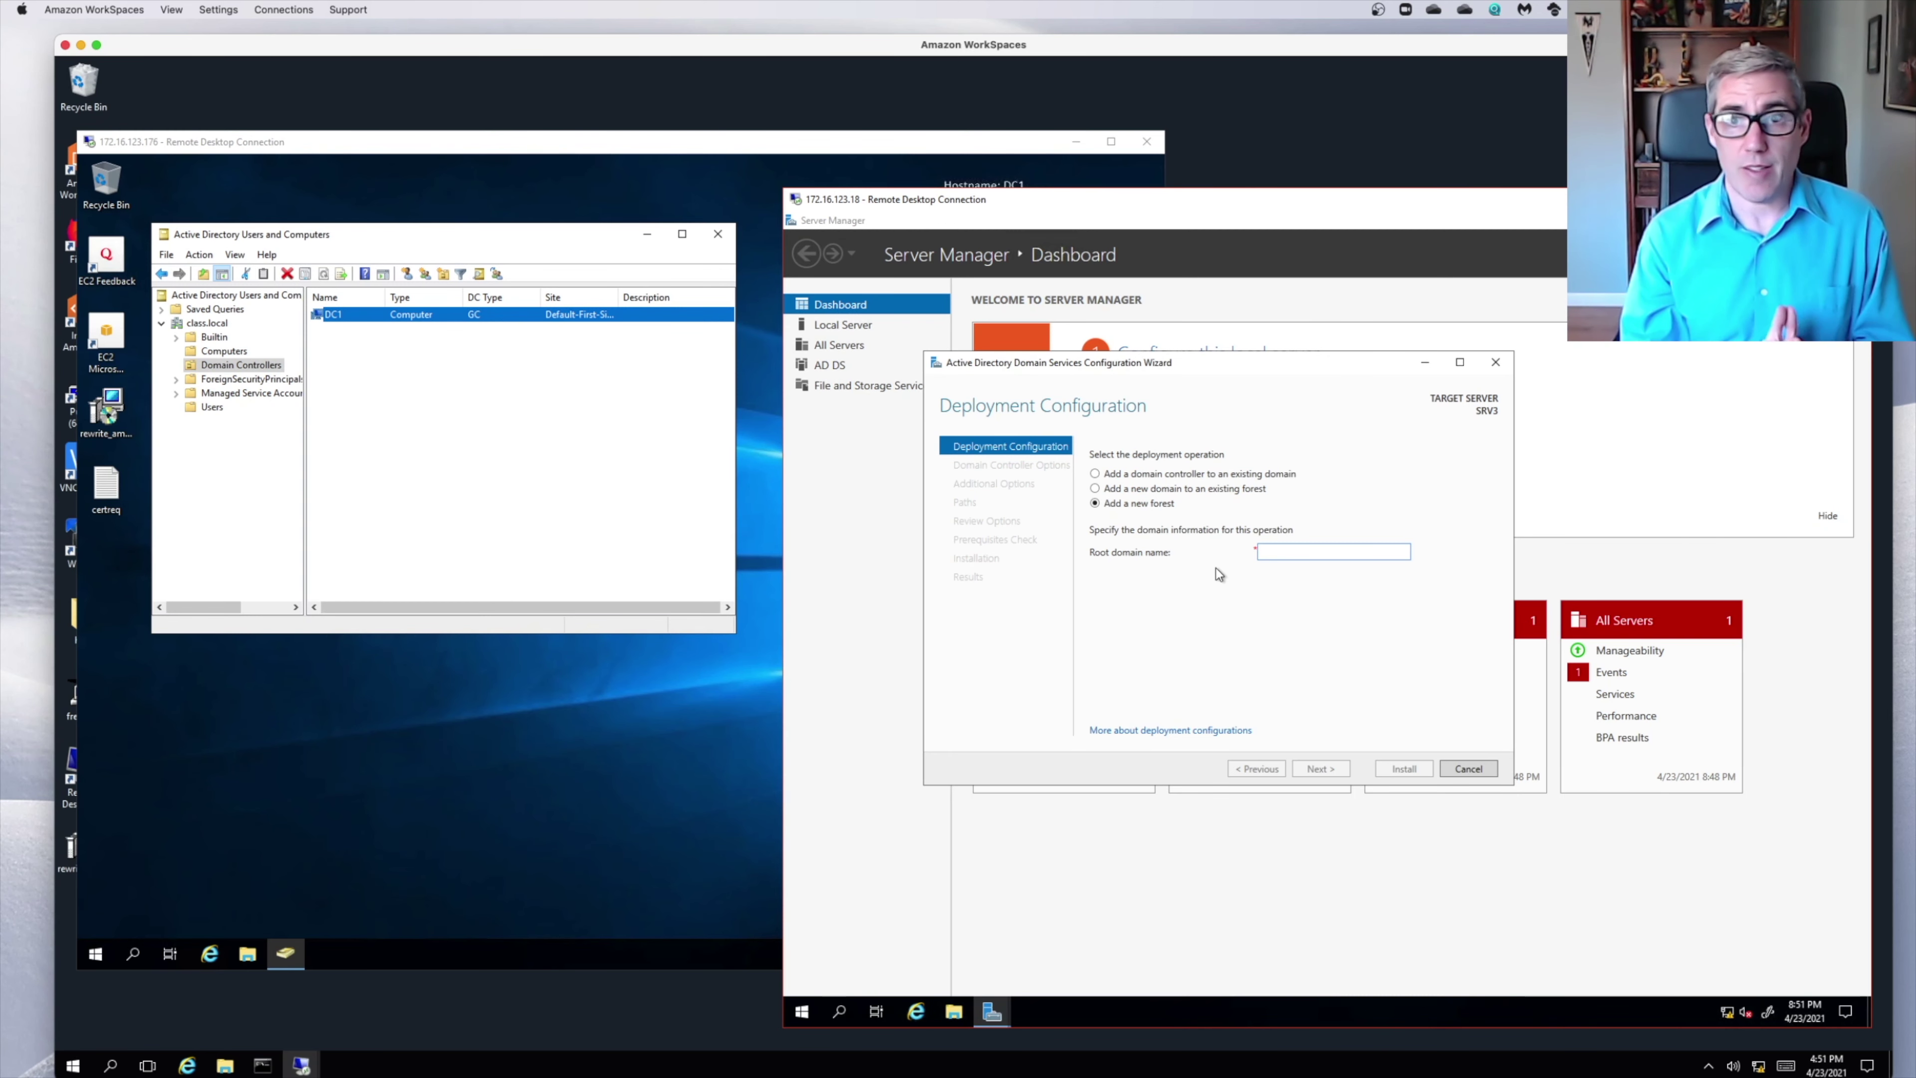
left_click(1302, 555)
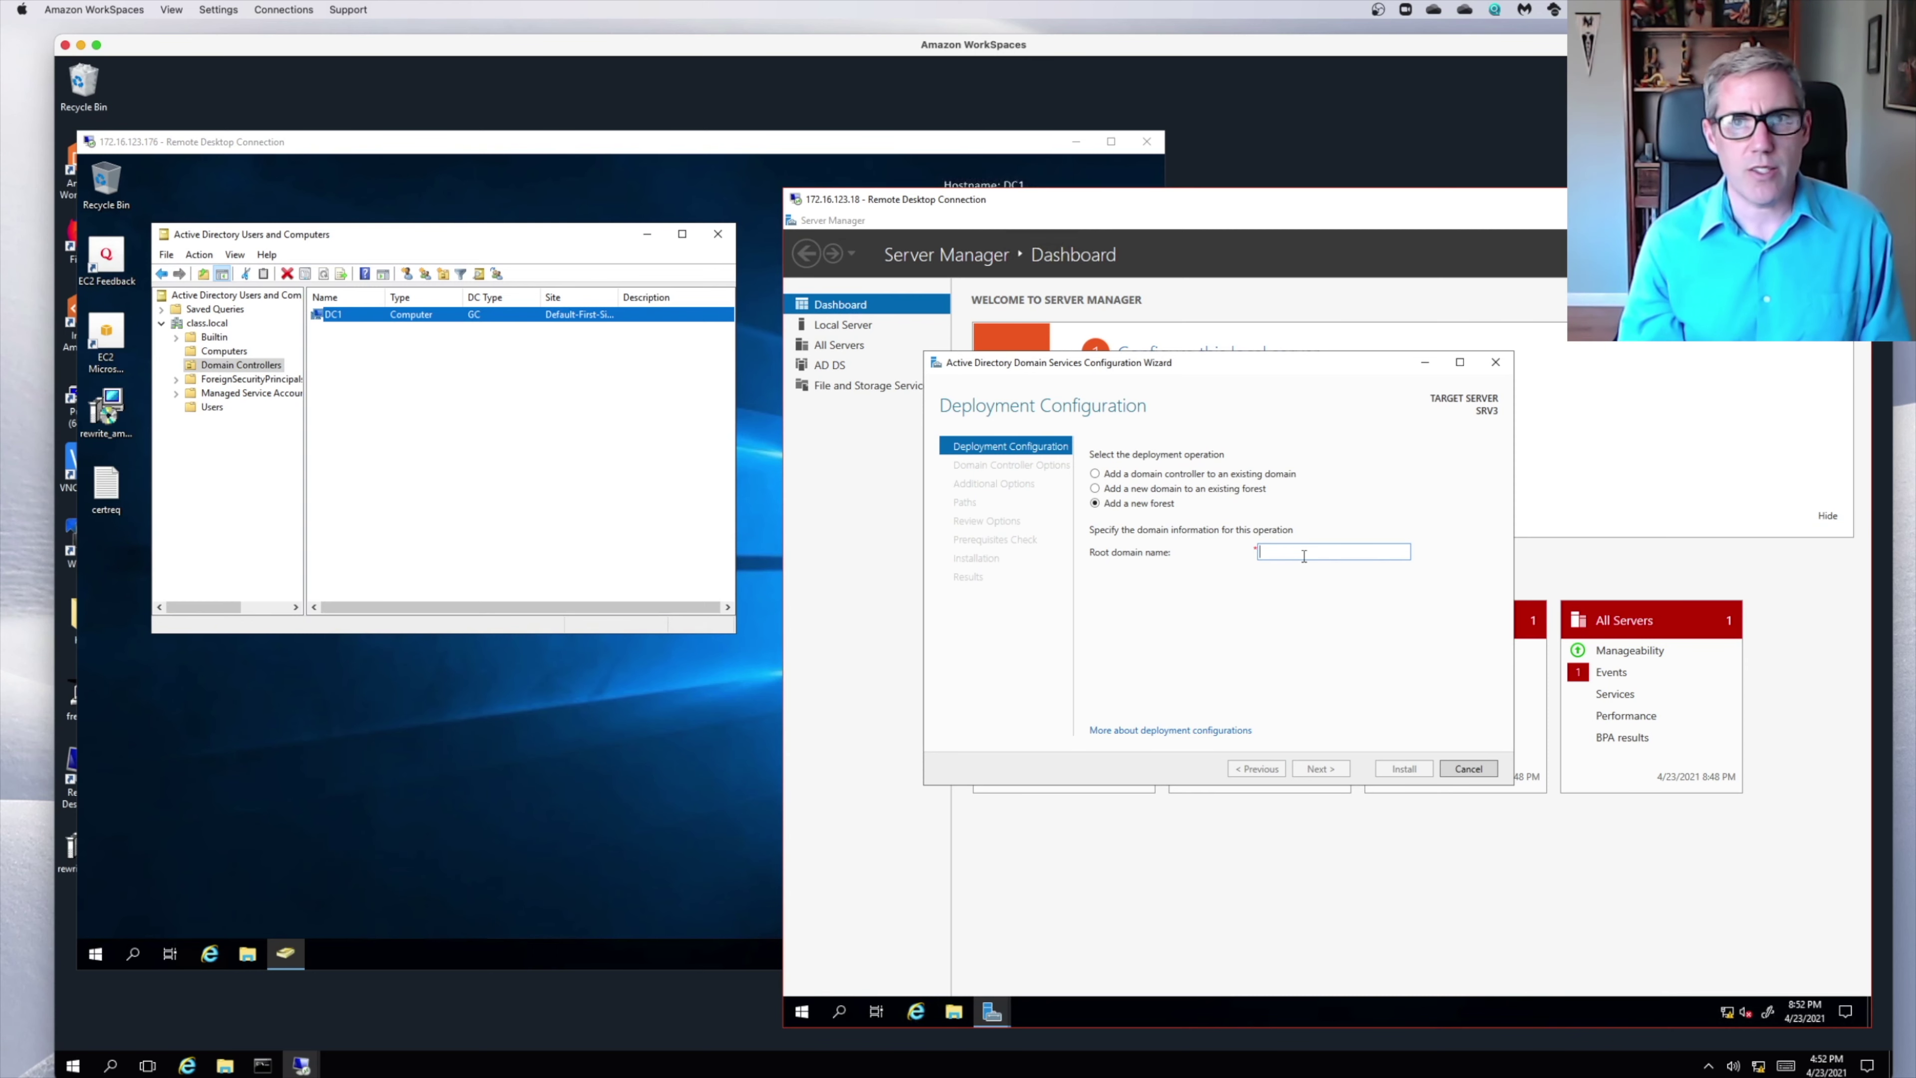
left_click(1226, 474)
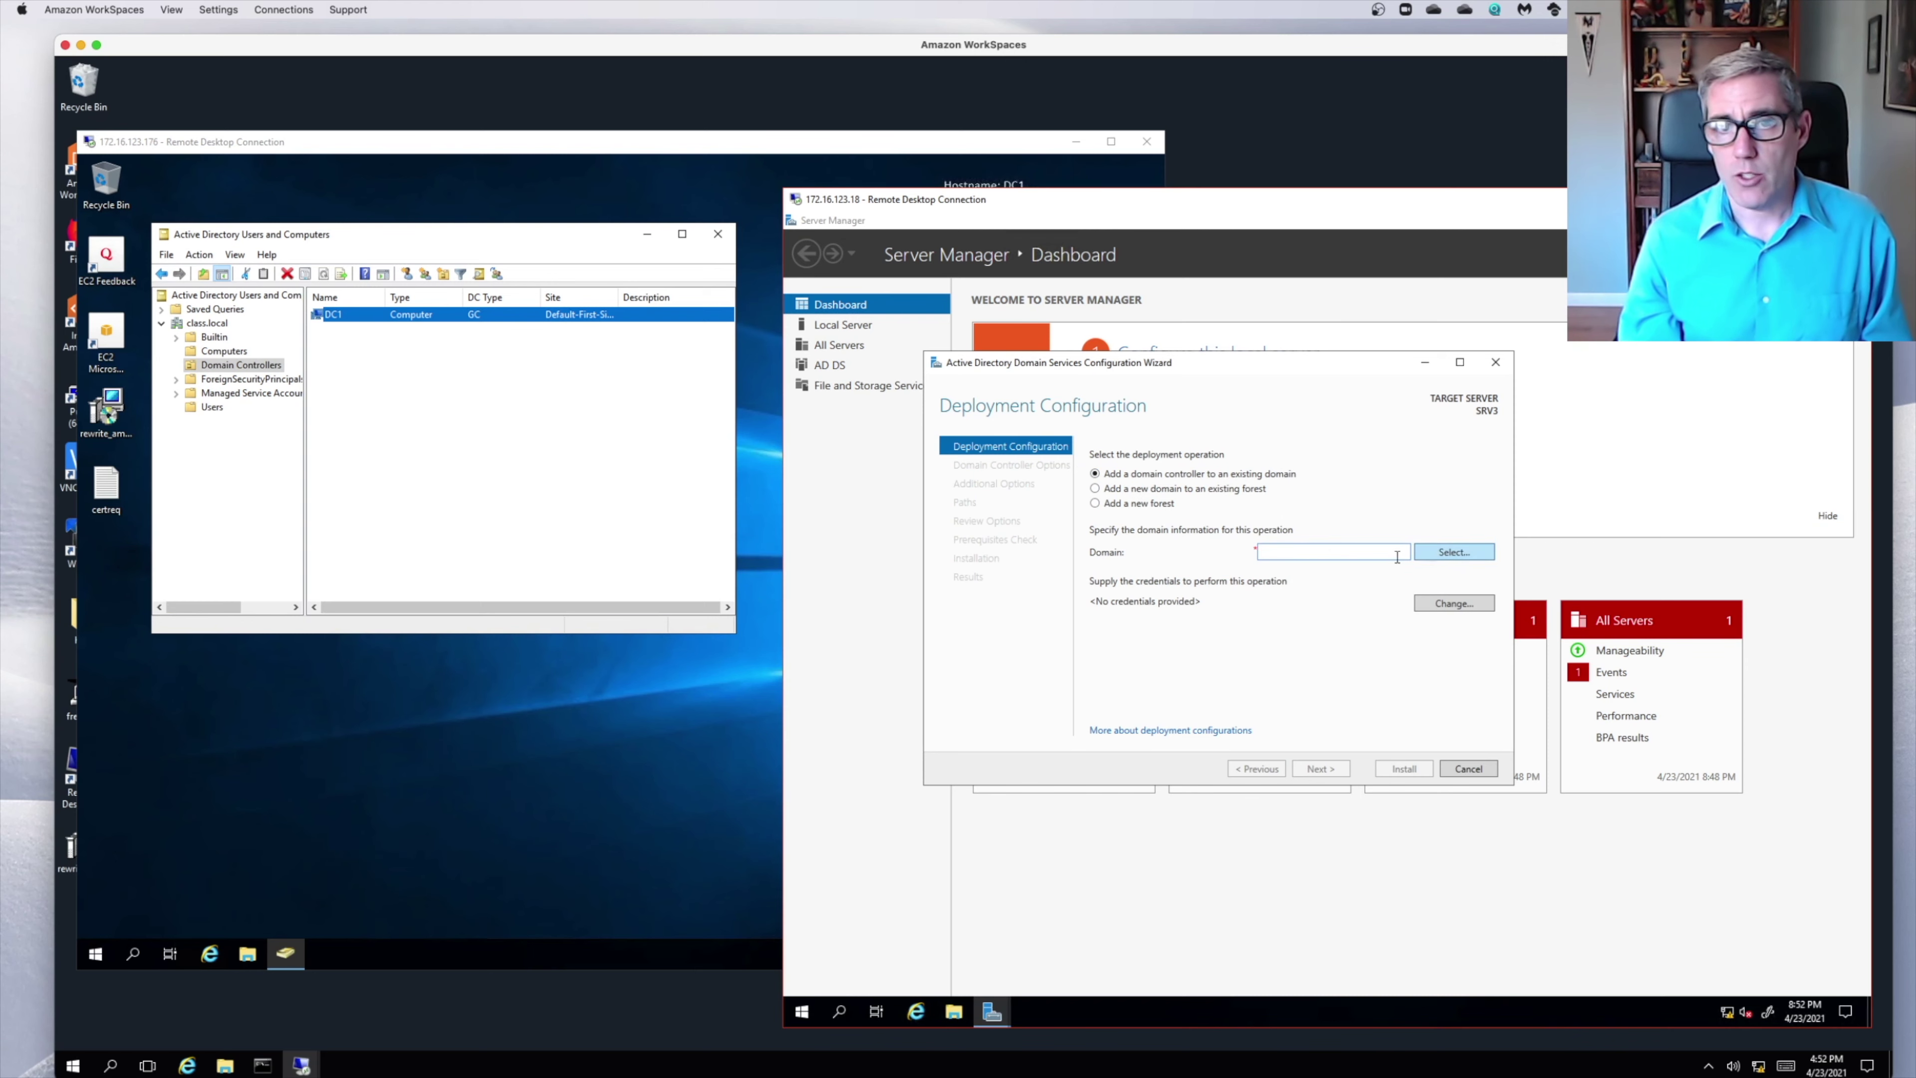
left_click(1442, 554)
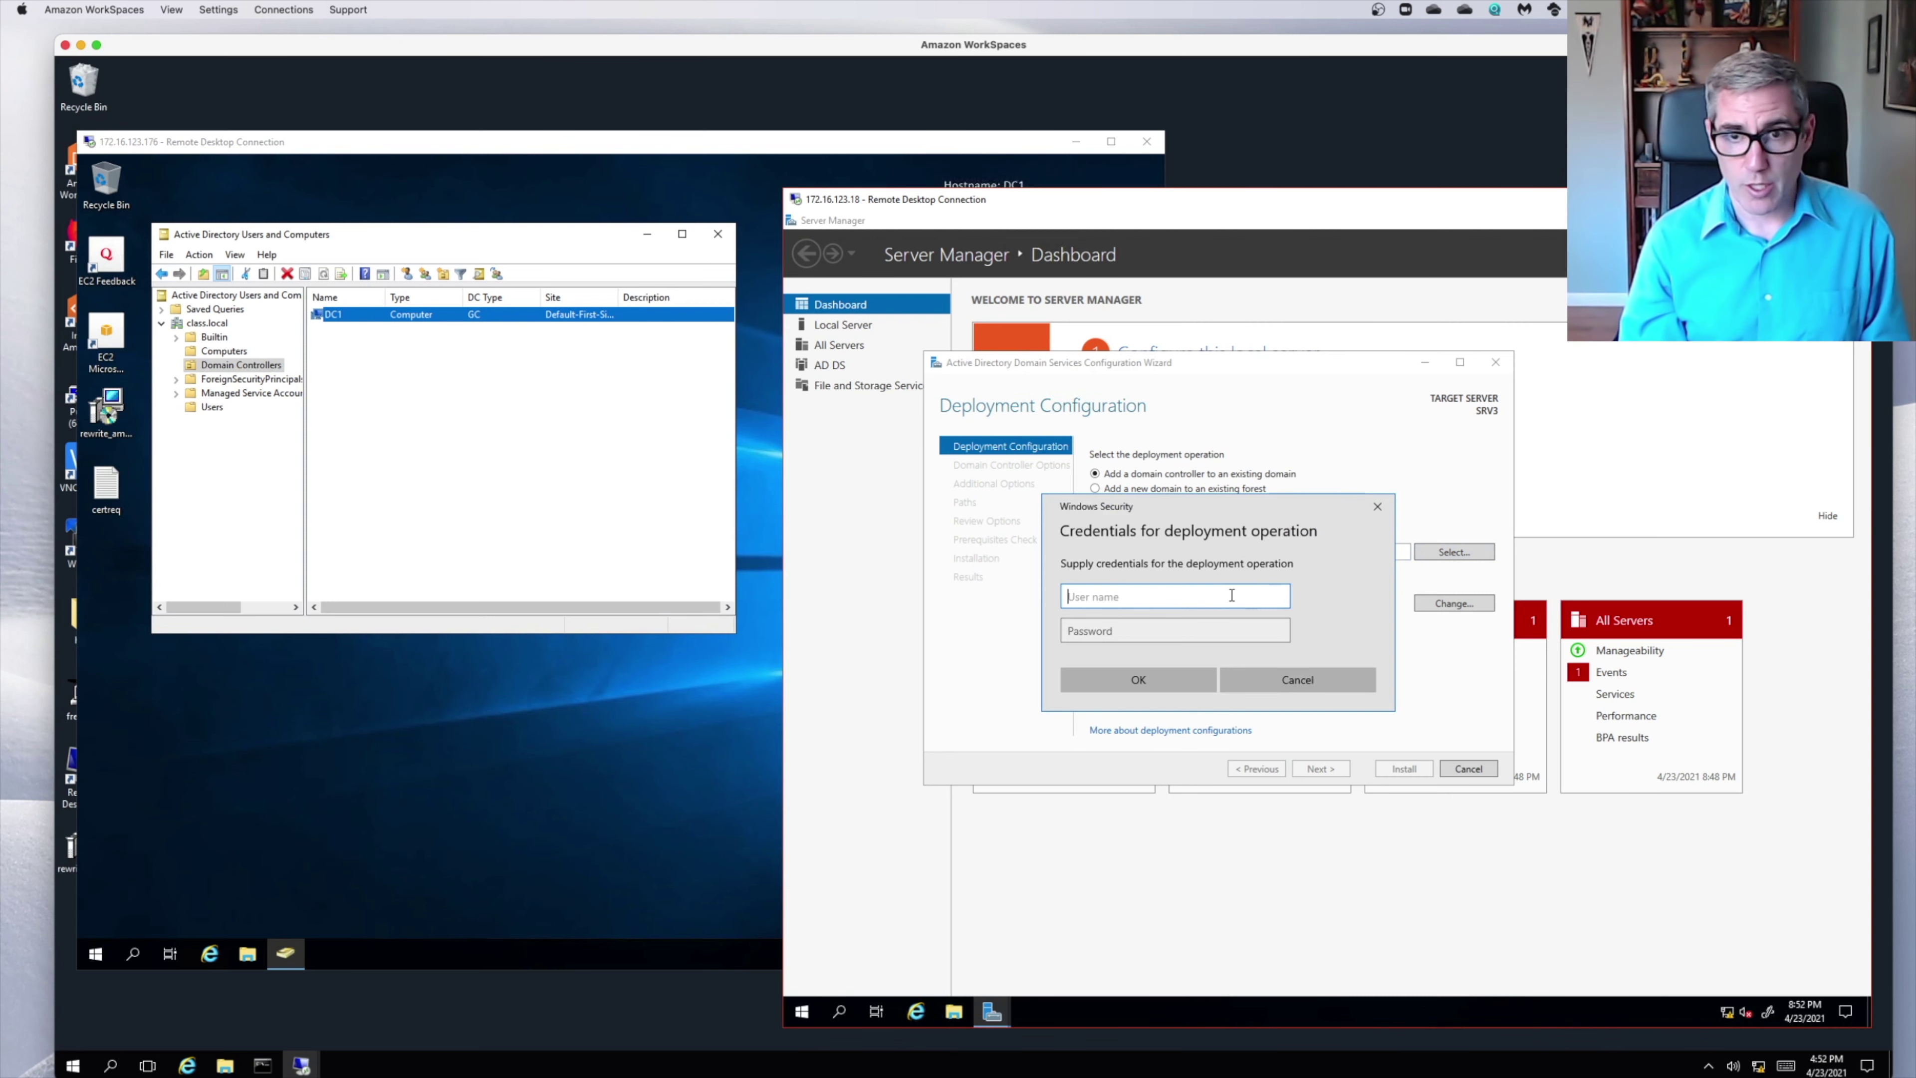
Supply the class\administrator credentials and select class.local as the target domain.
type("ca")
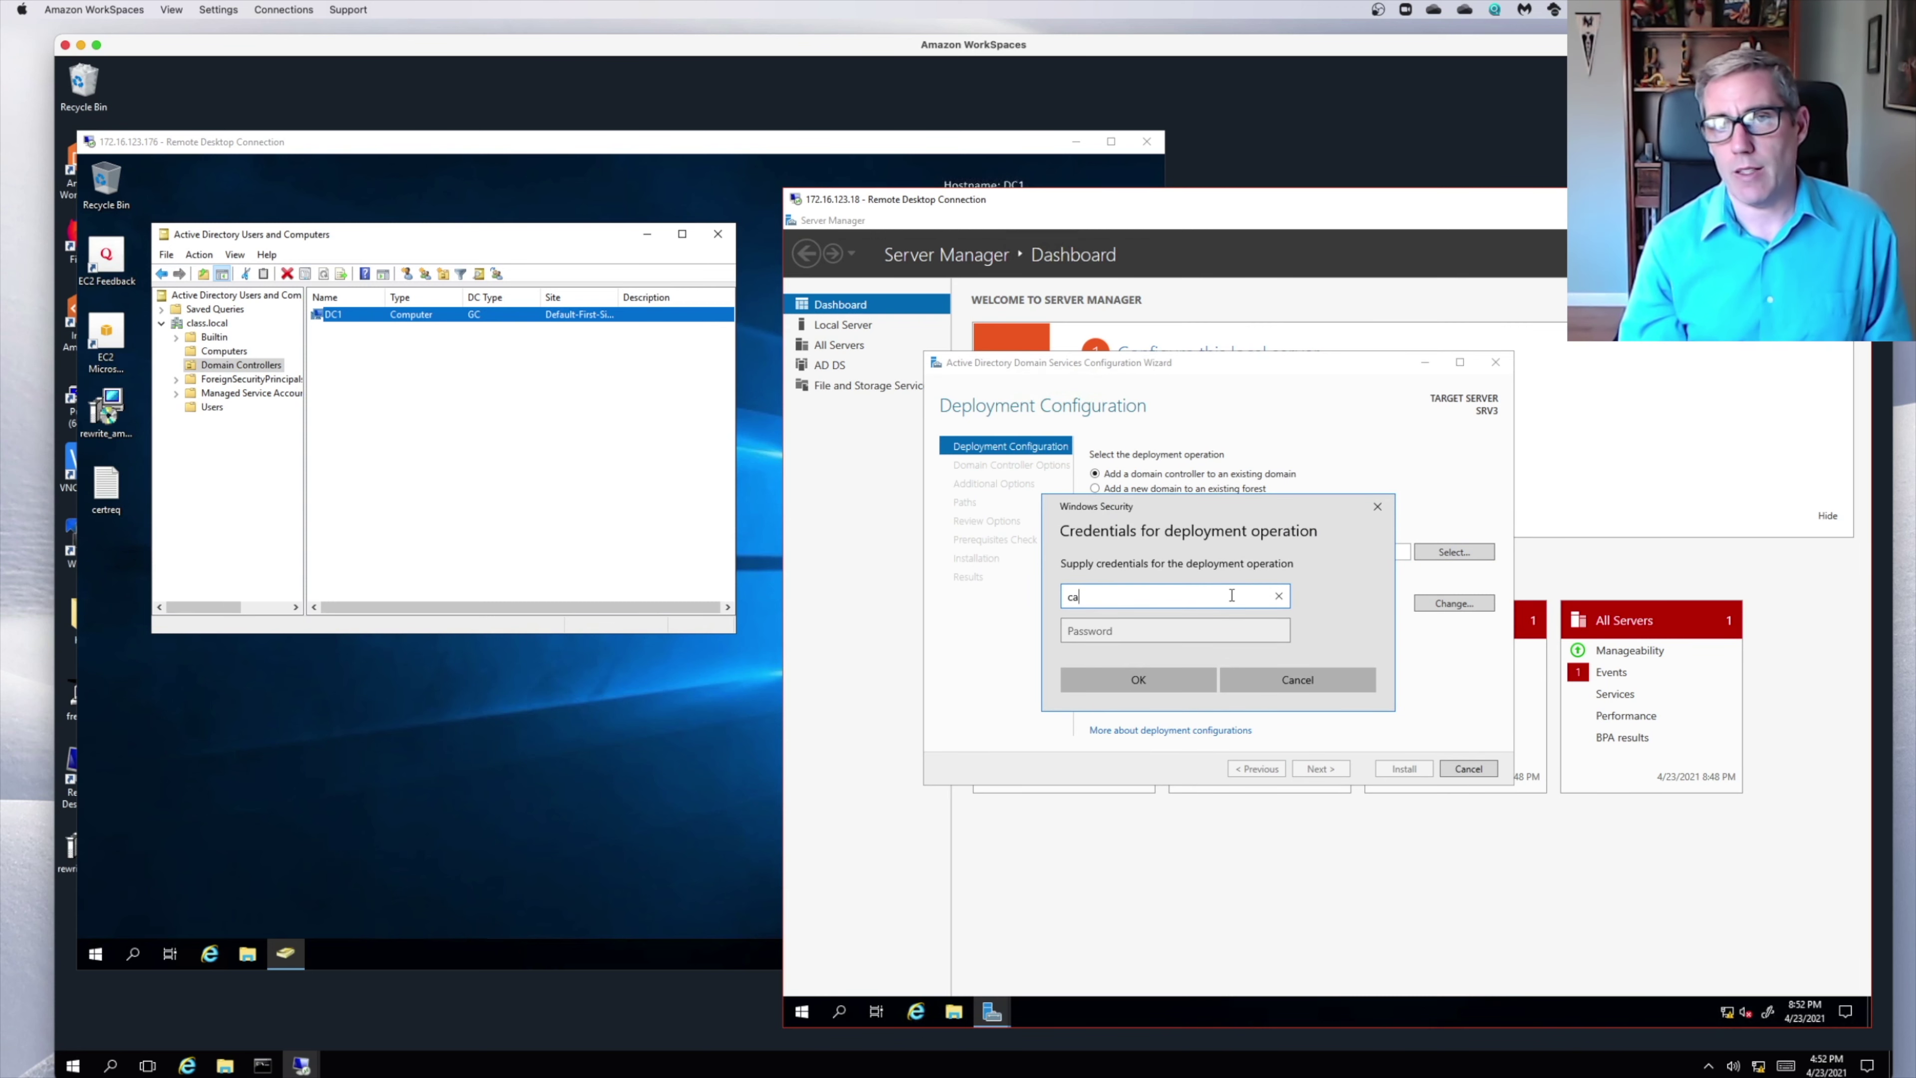
key("BackSpace")
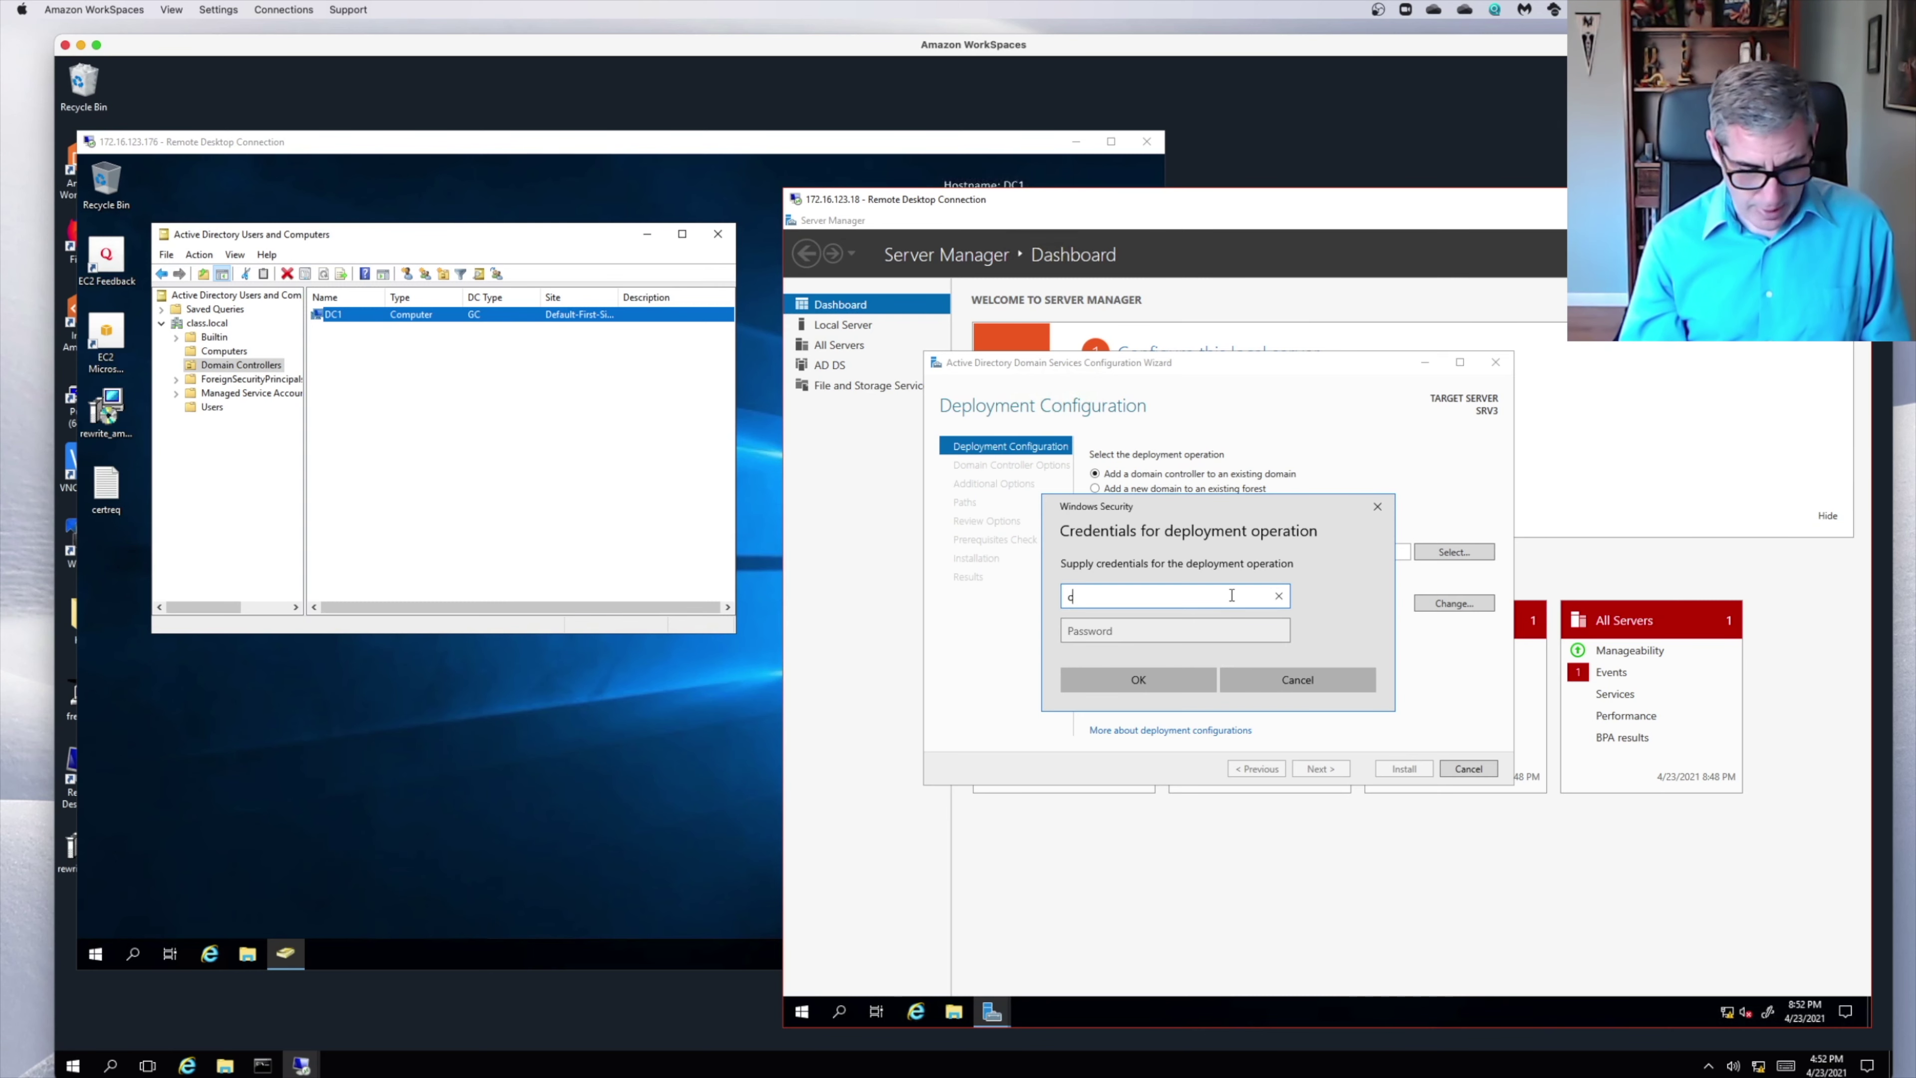
type("lass\\adm")
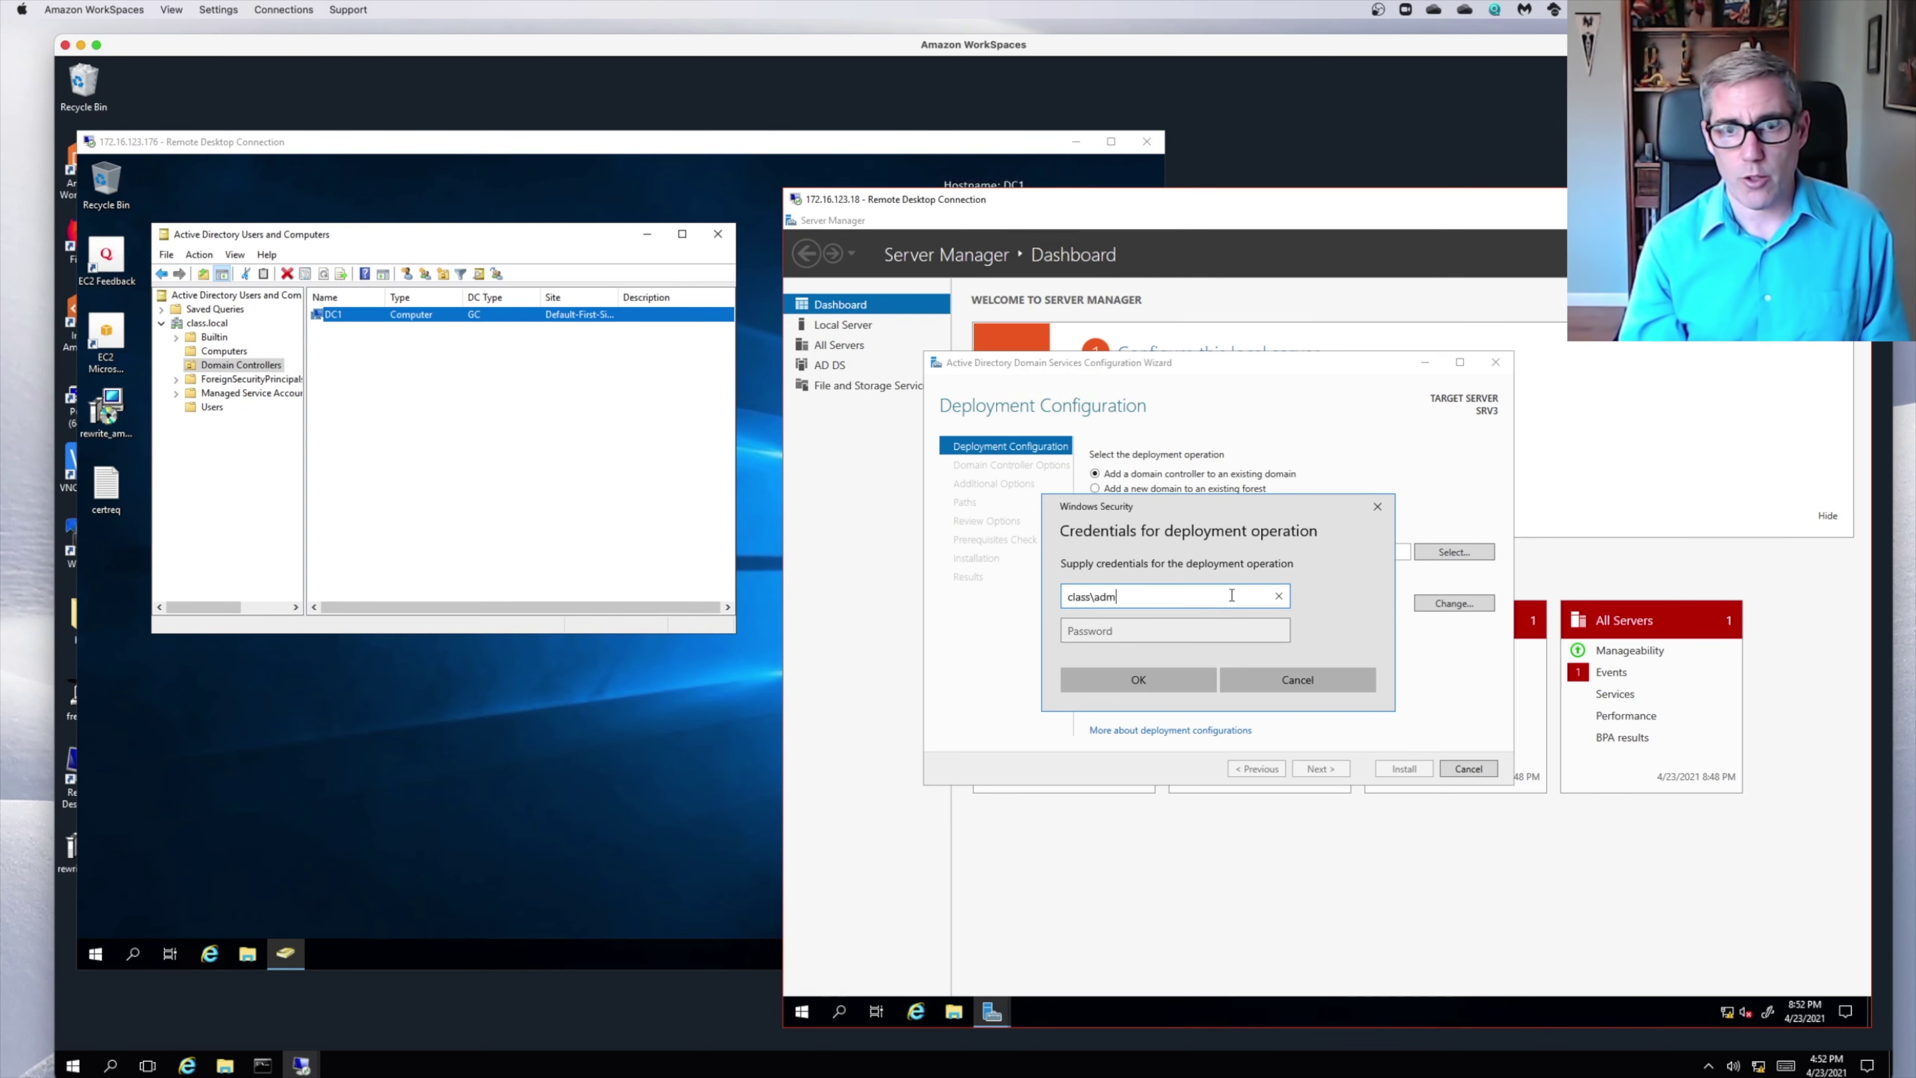
type("inistrator")
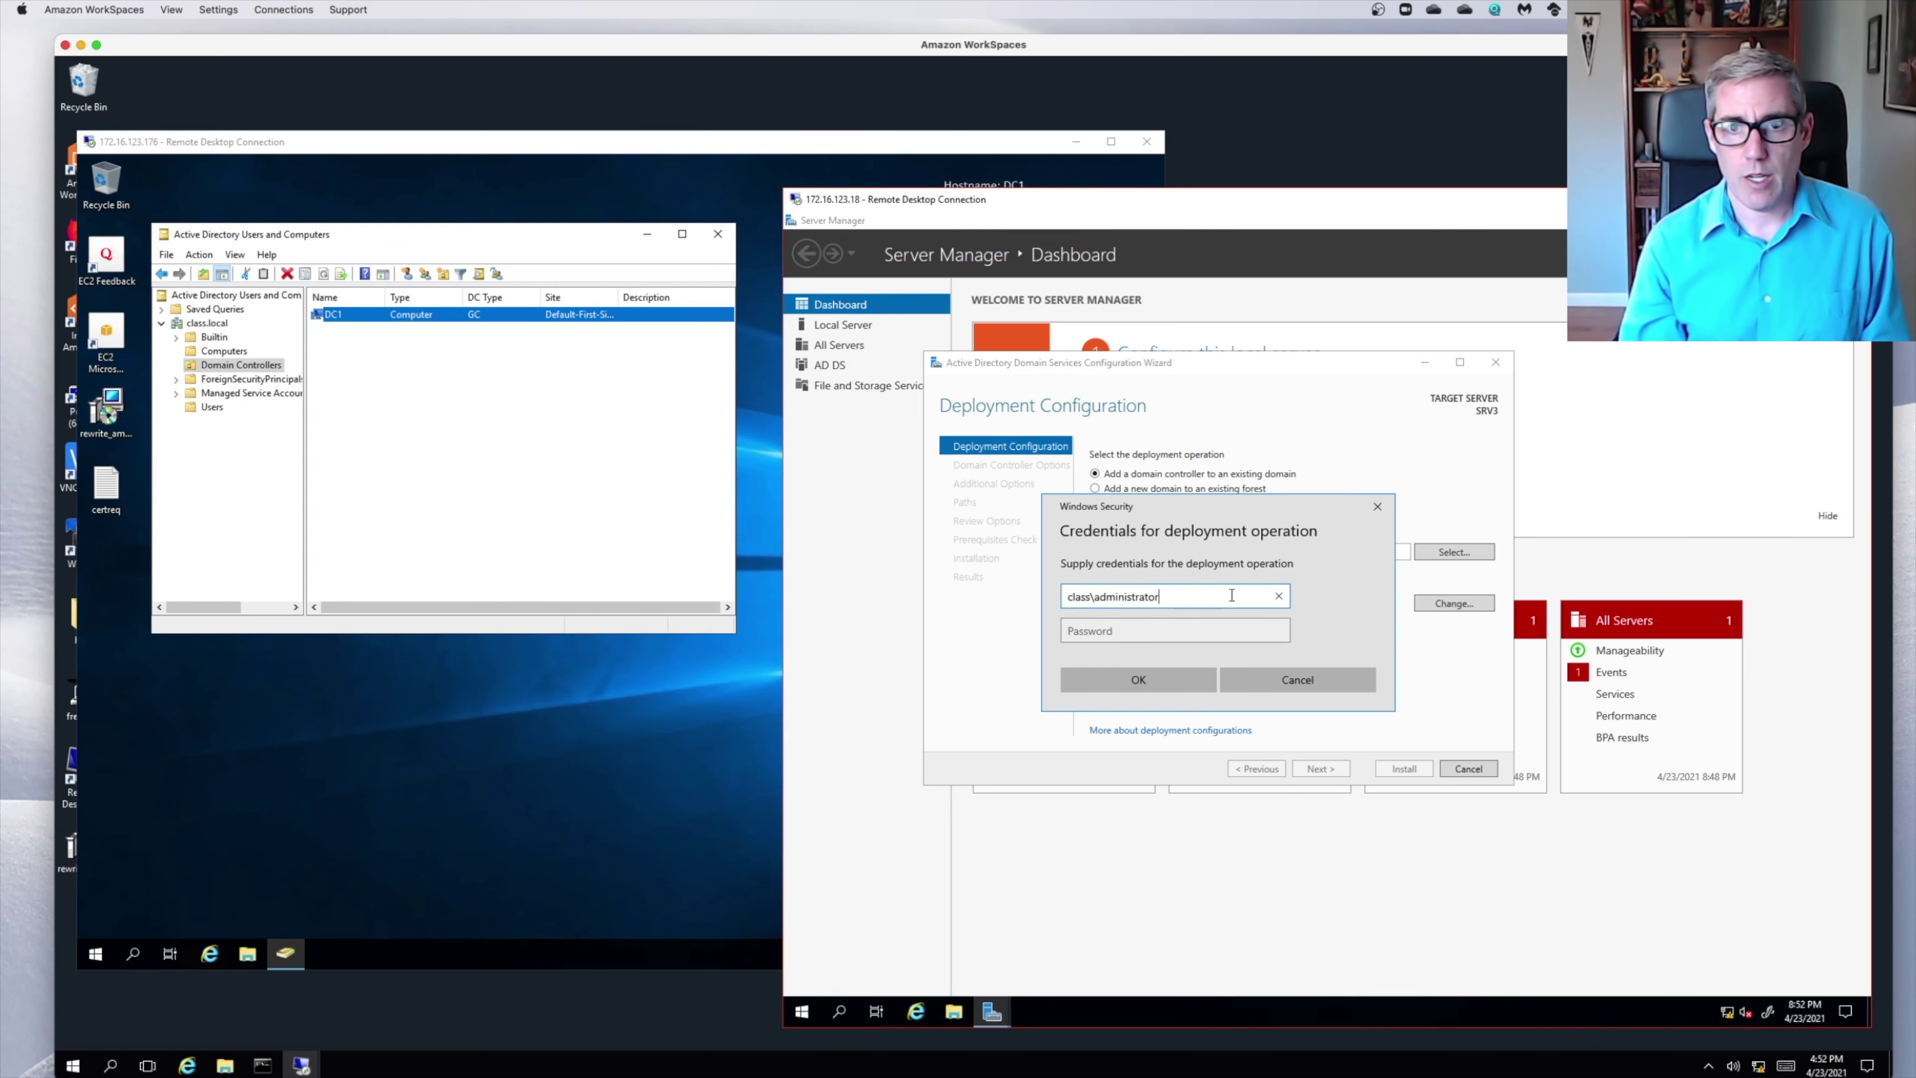
key("Tab")
type("•••••••••")
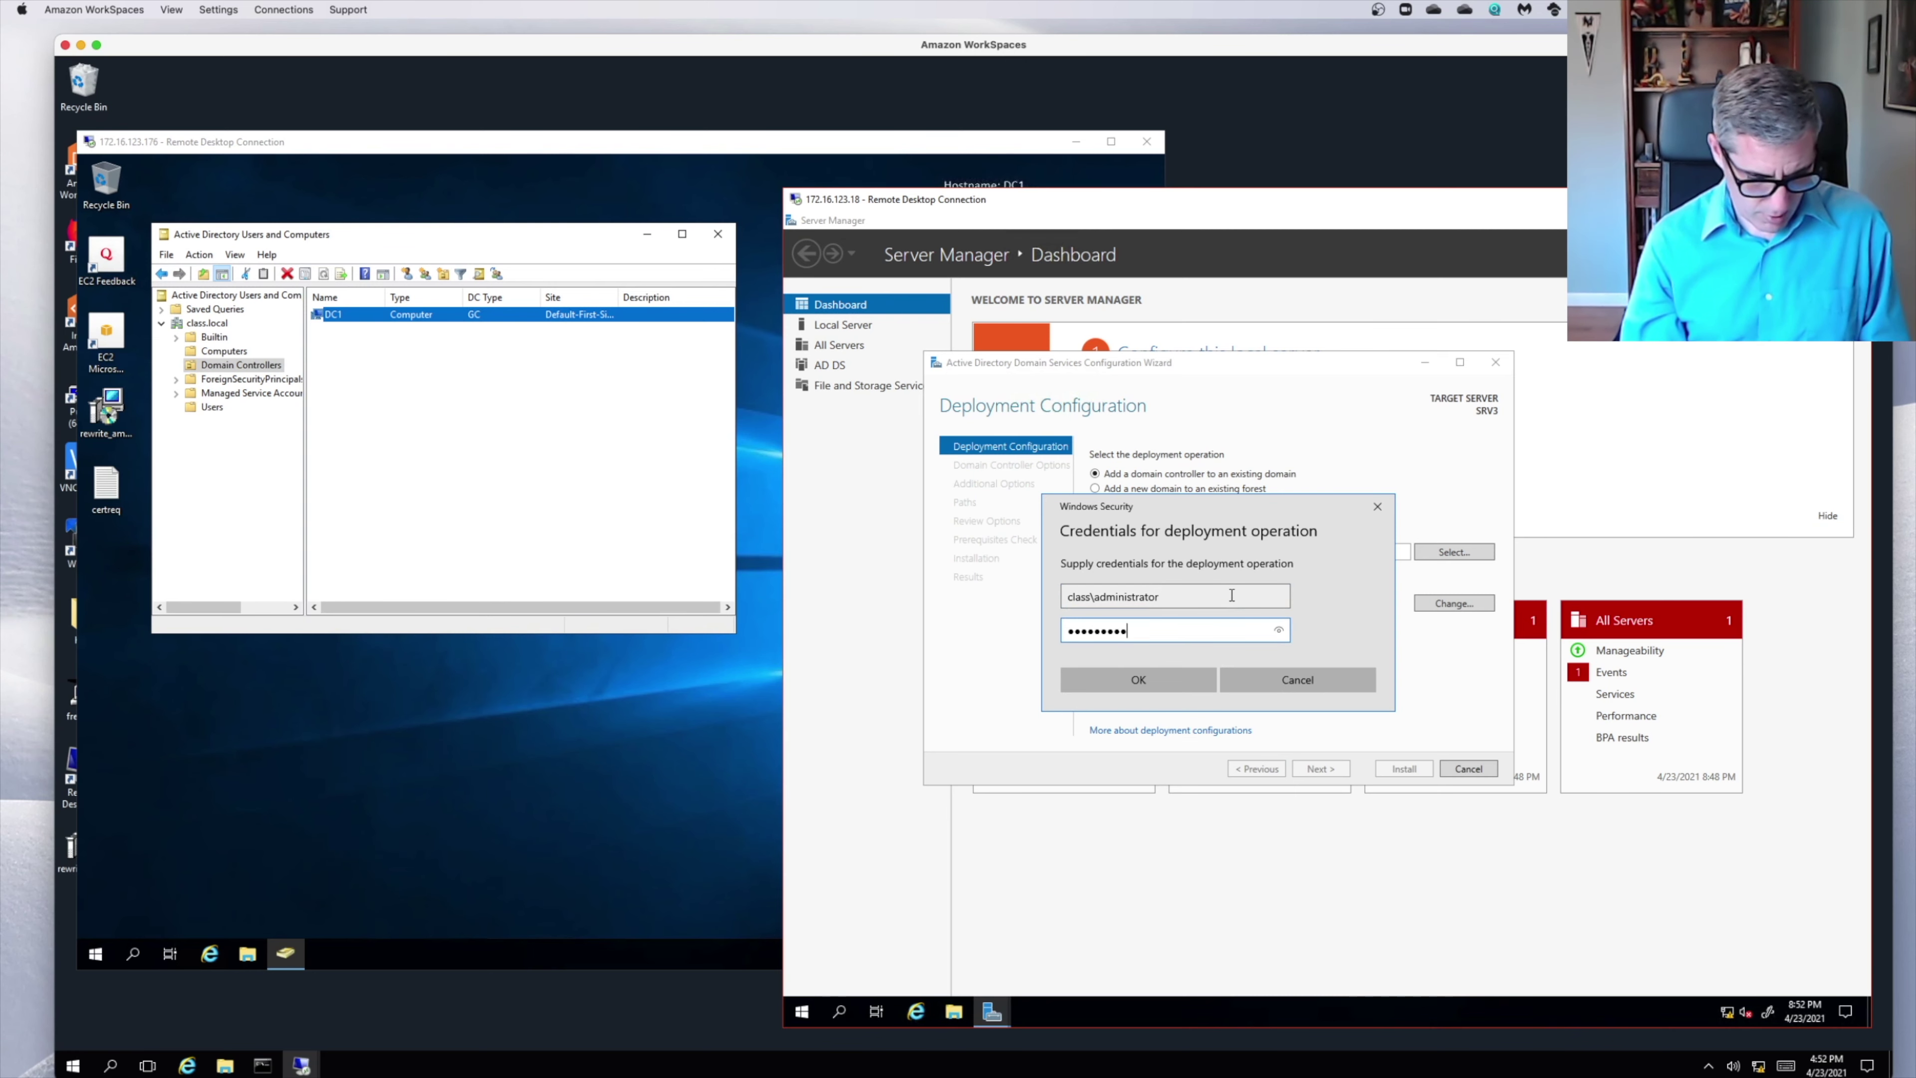
type("•••")
left_click(1179, 680)
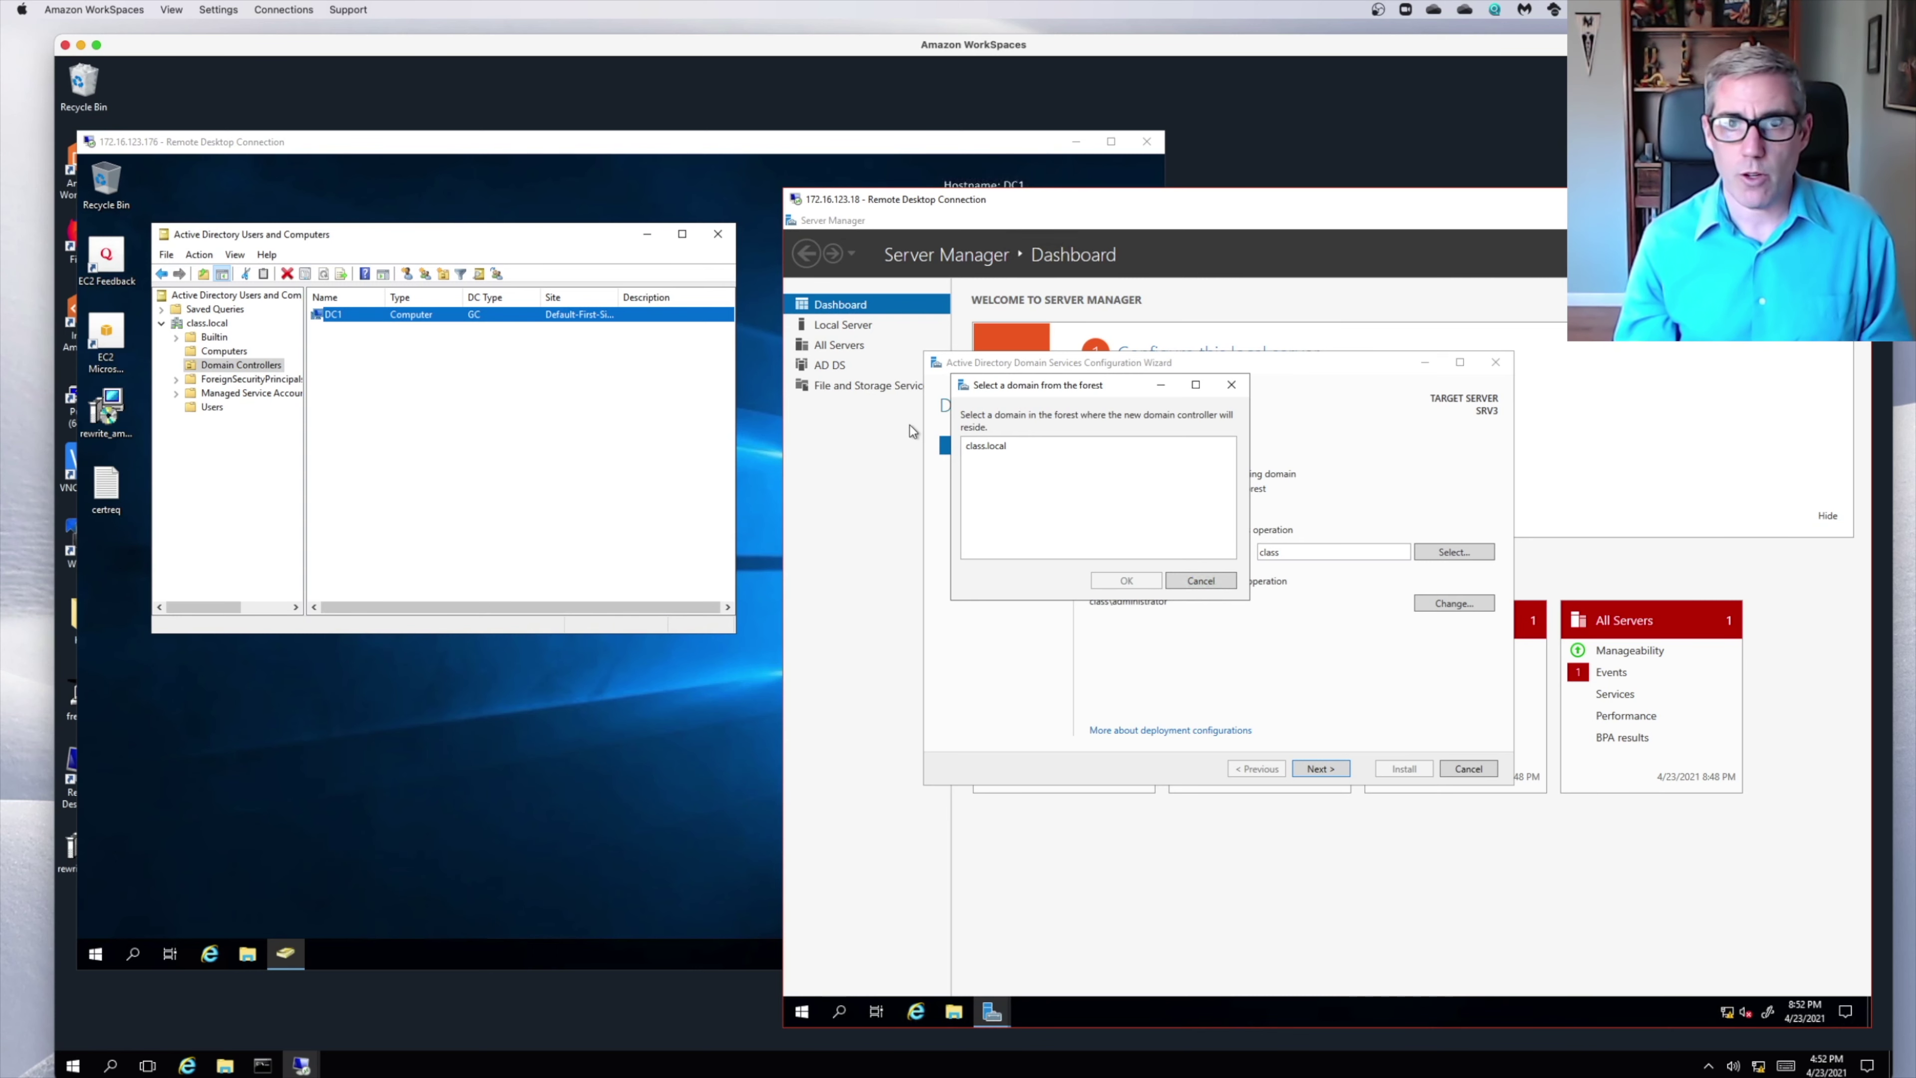
left_click(984, 446)
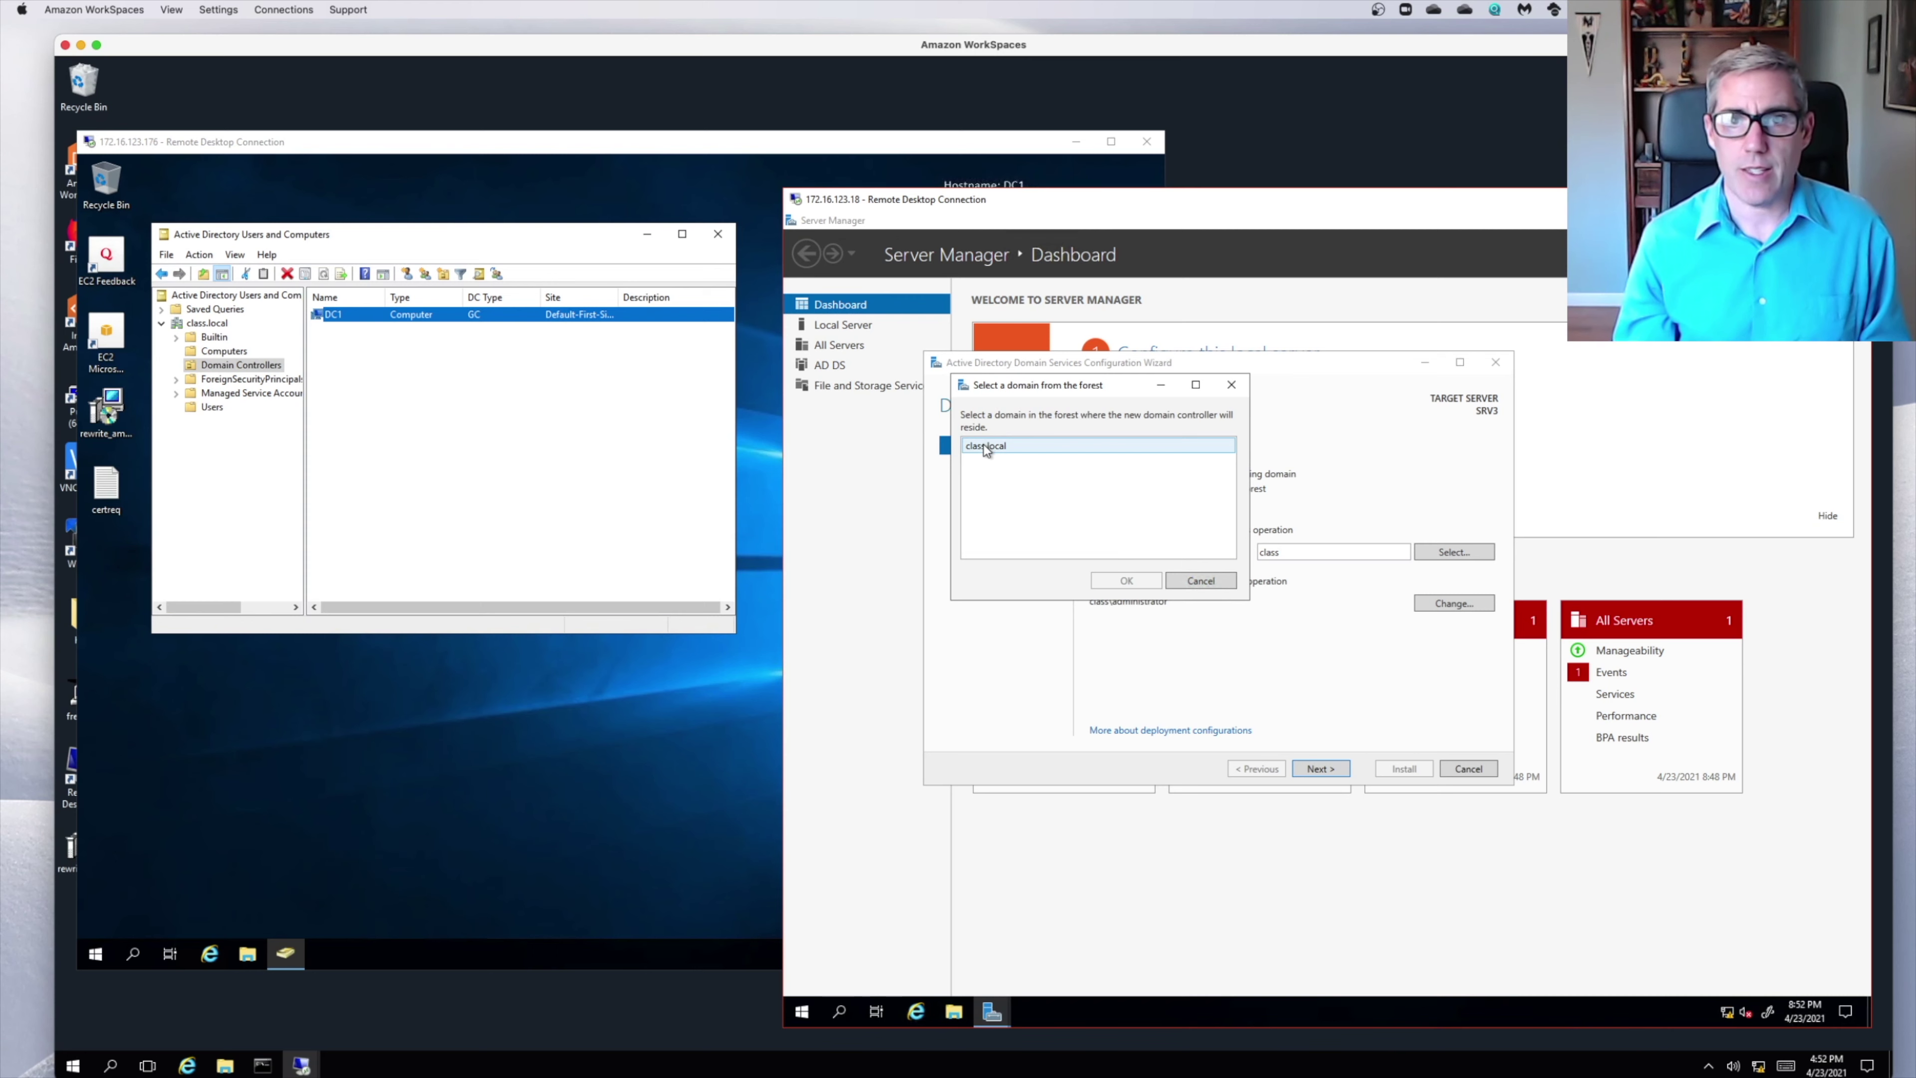
left_click(1126, 579)
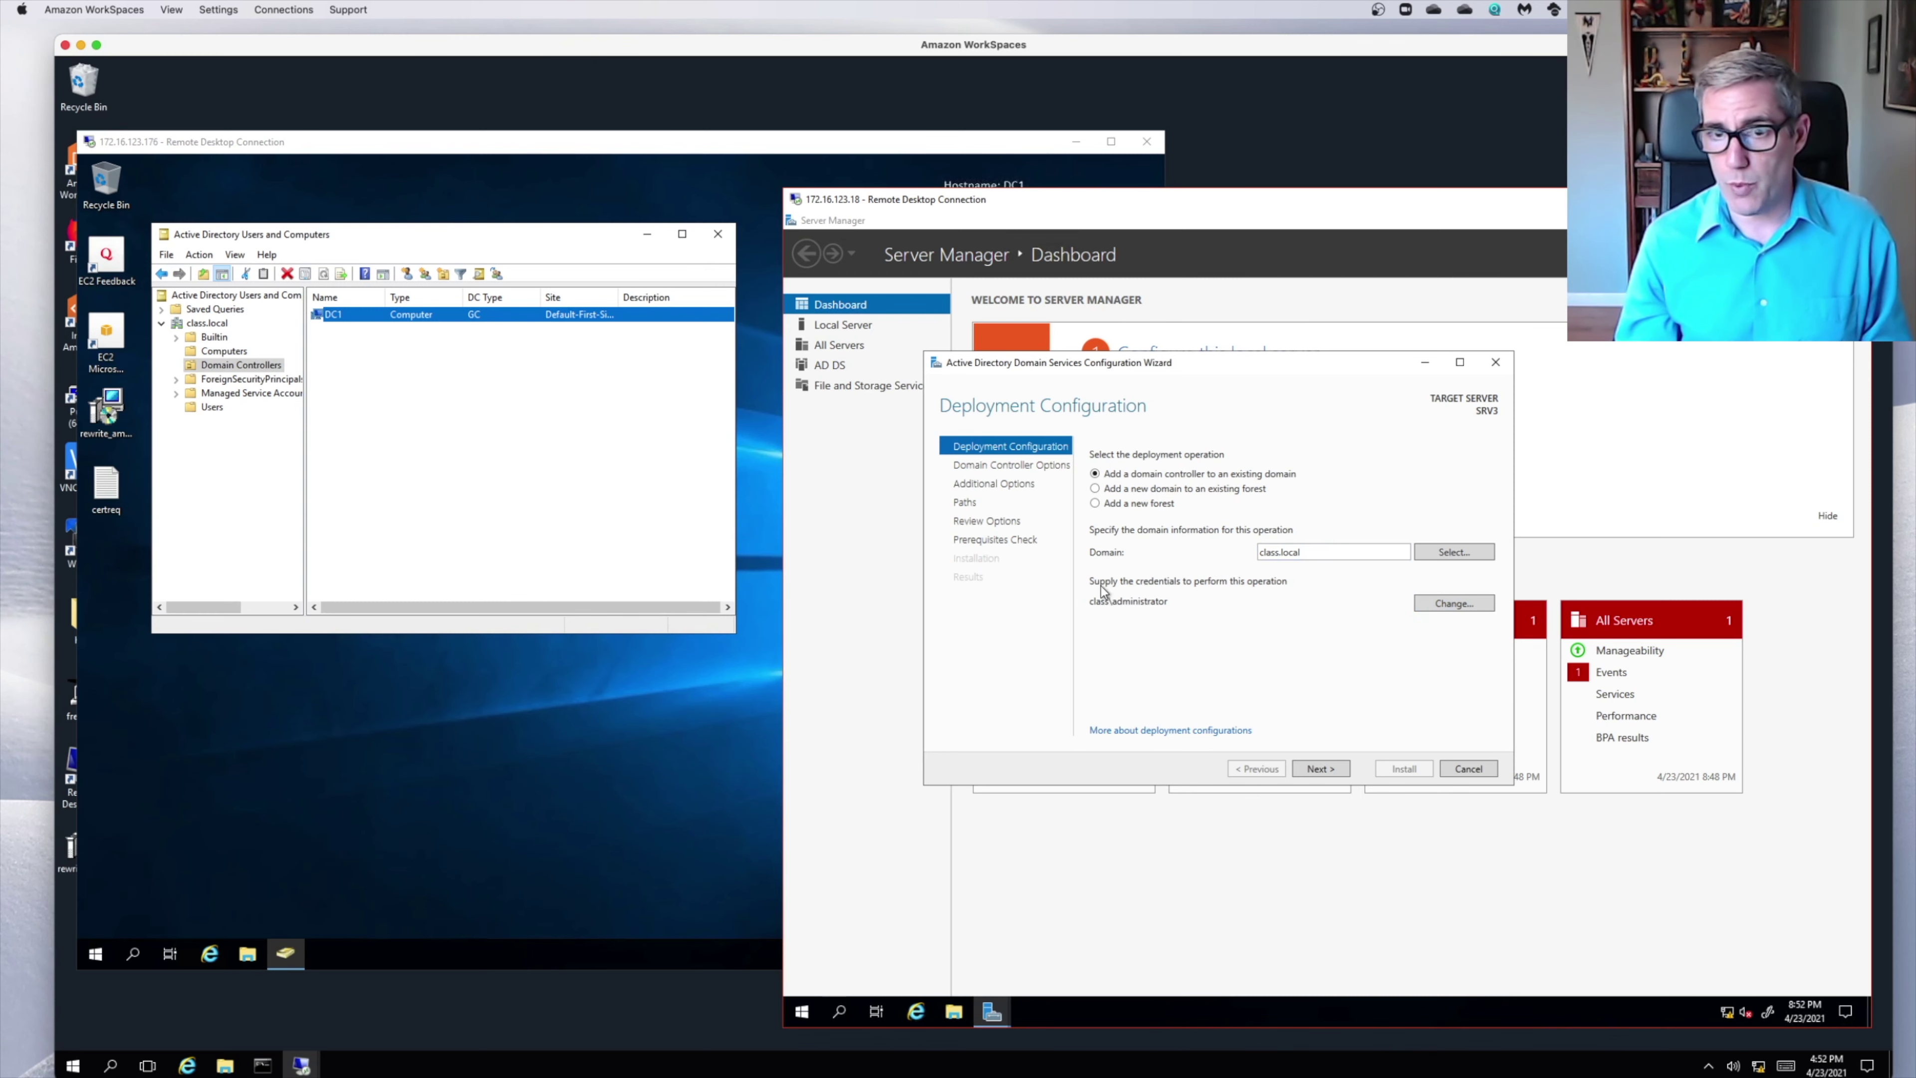
Re-enter the class\administrator user name and password through Change… for the class.local promotion.
left_click(1437, 610)
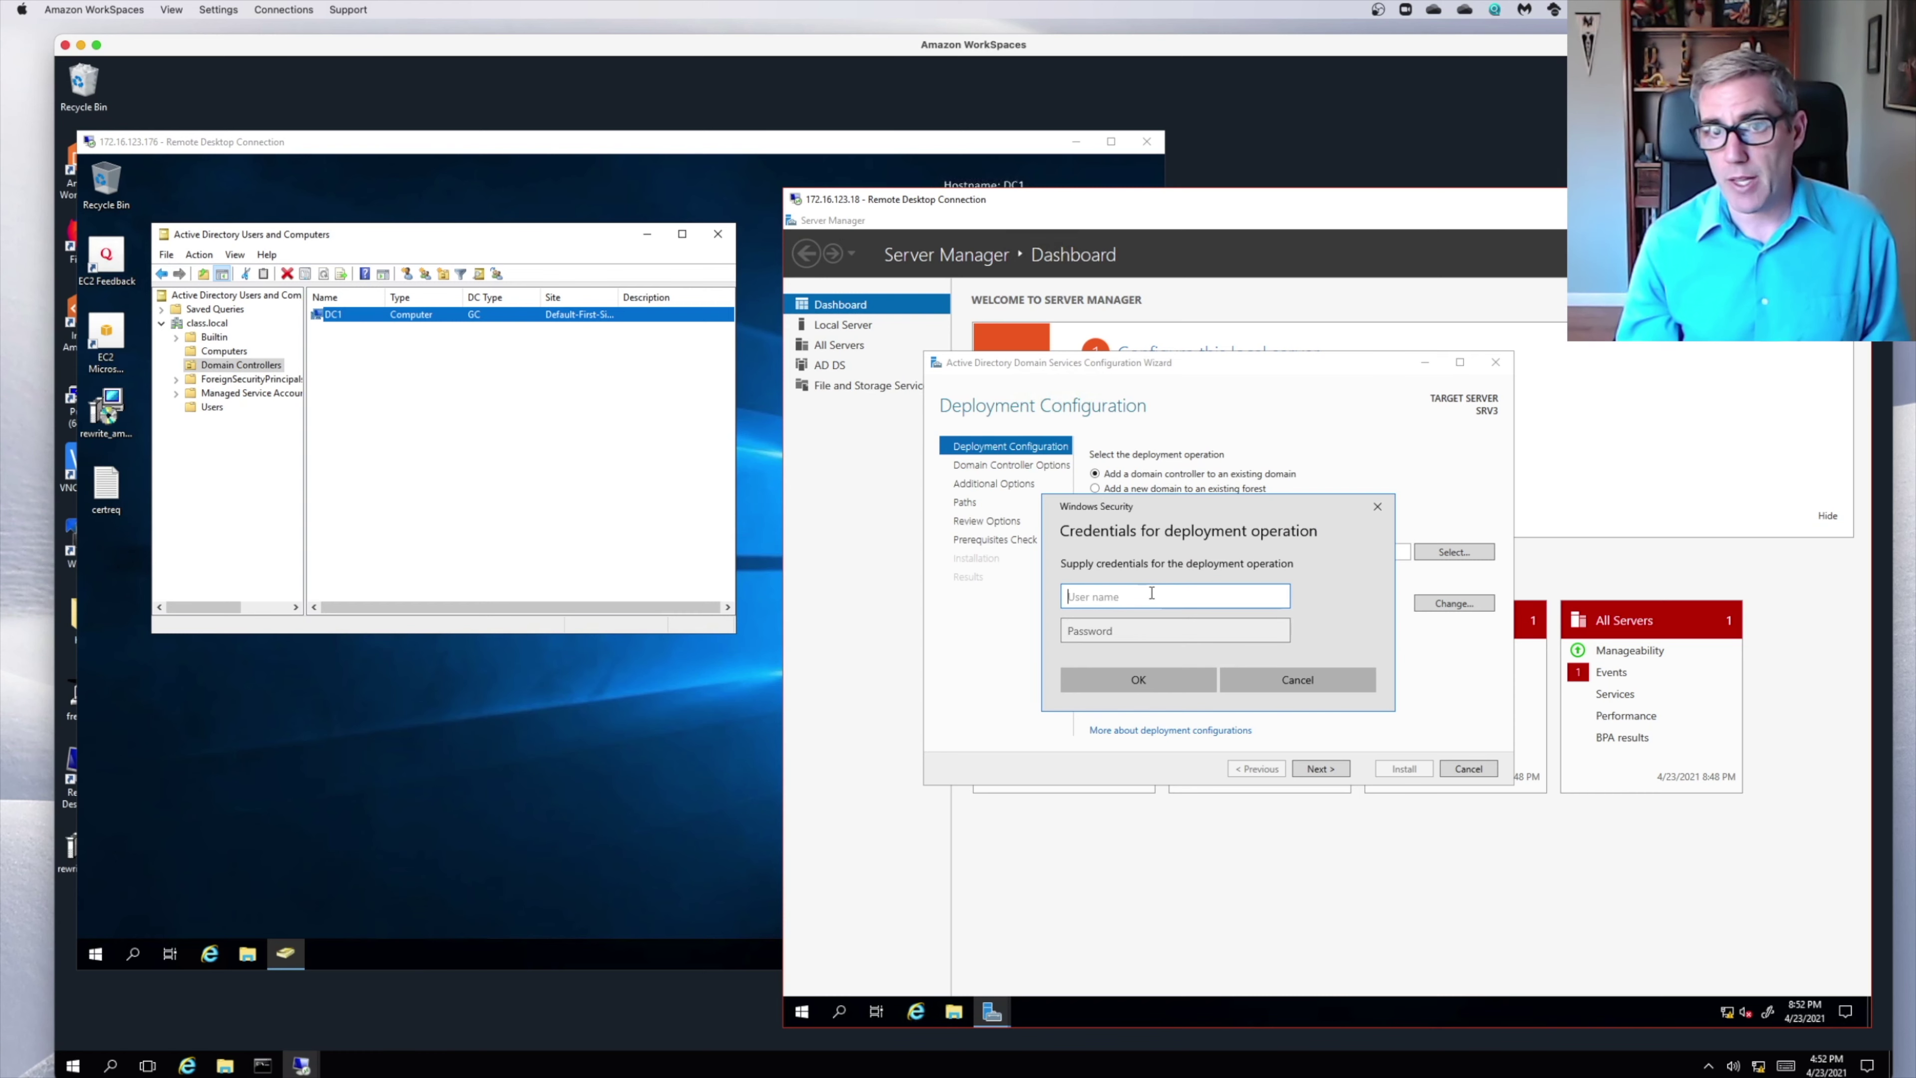
type("class")
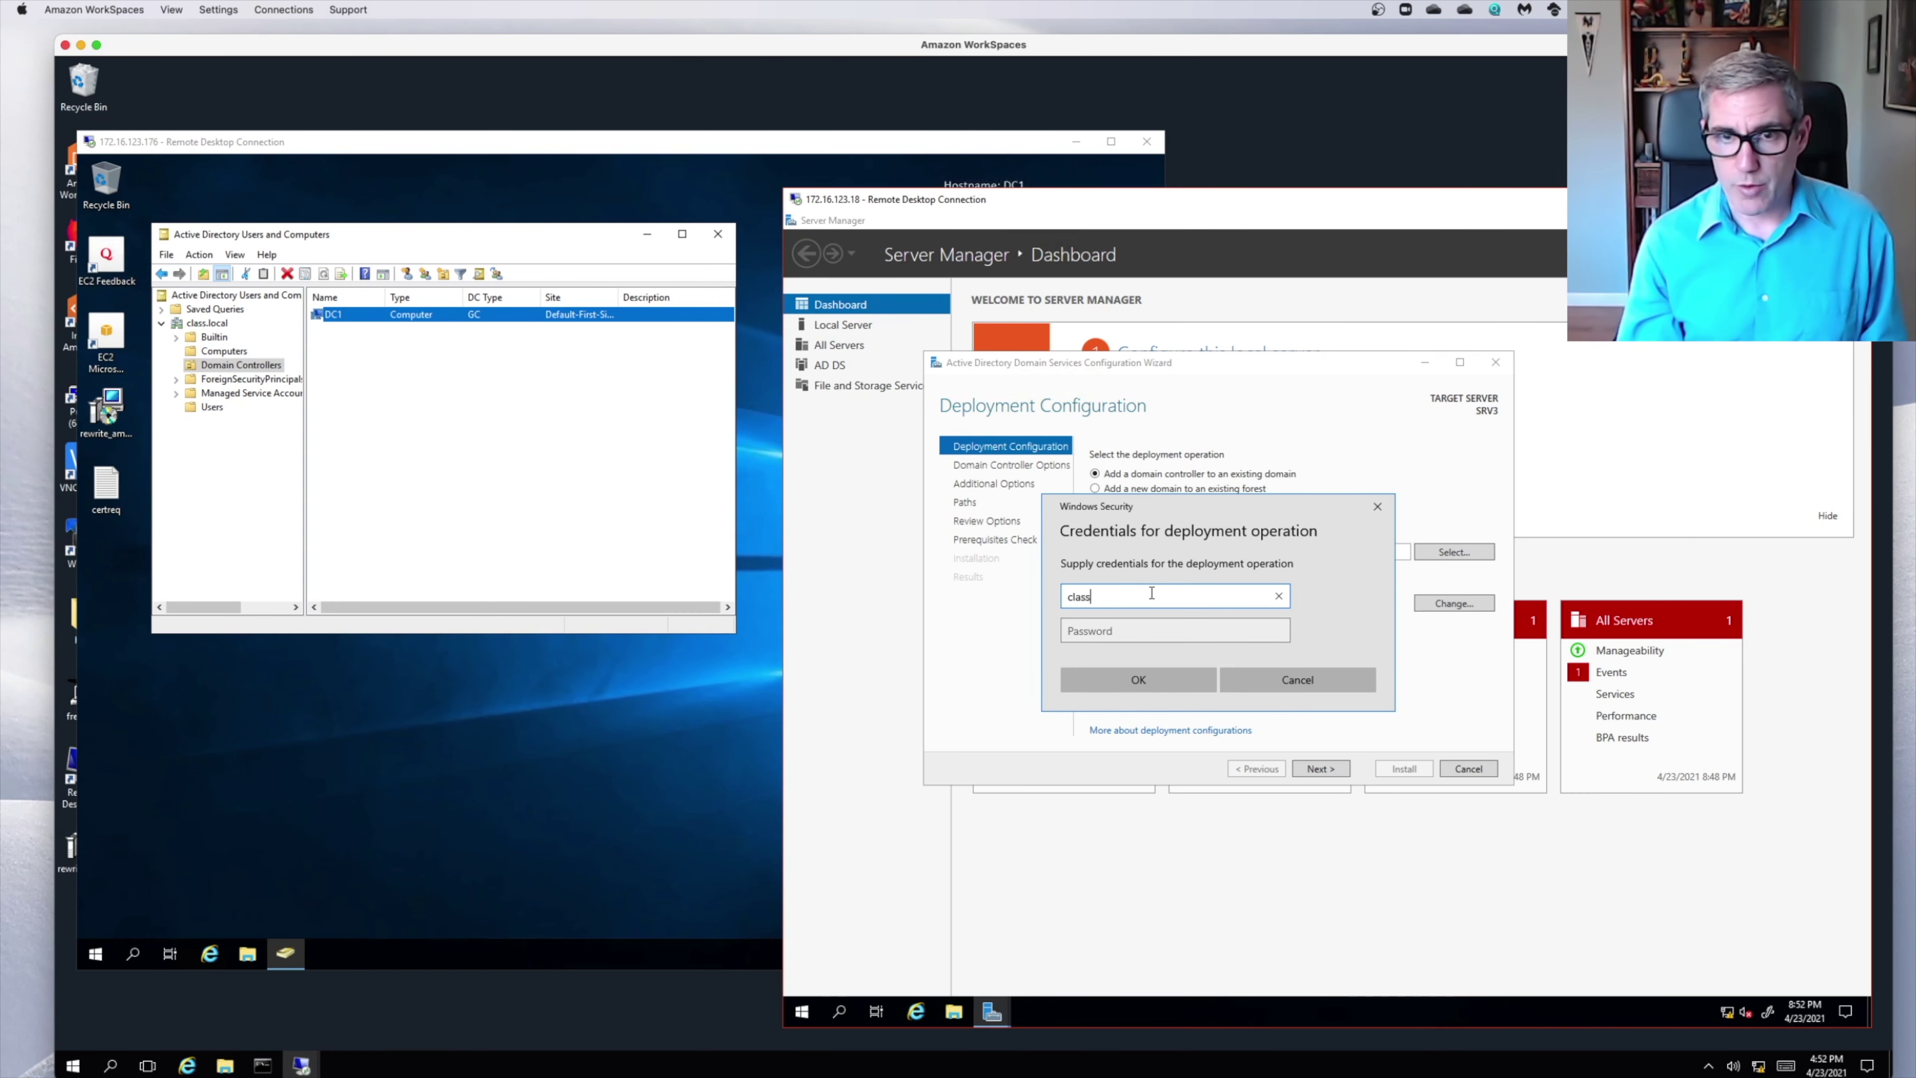
type("\\admini")
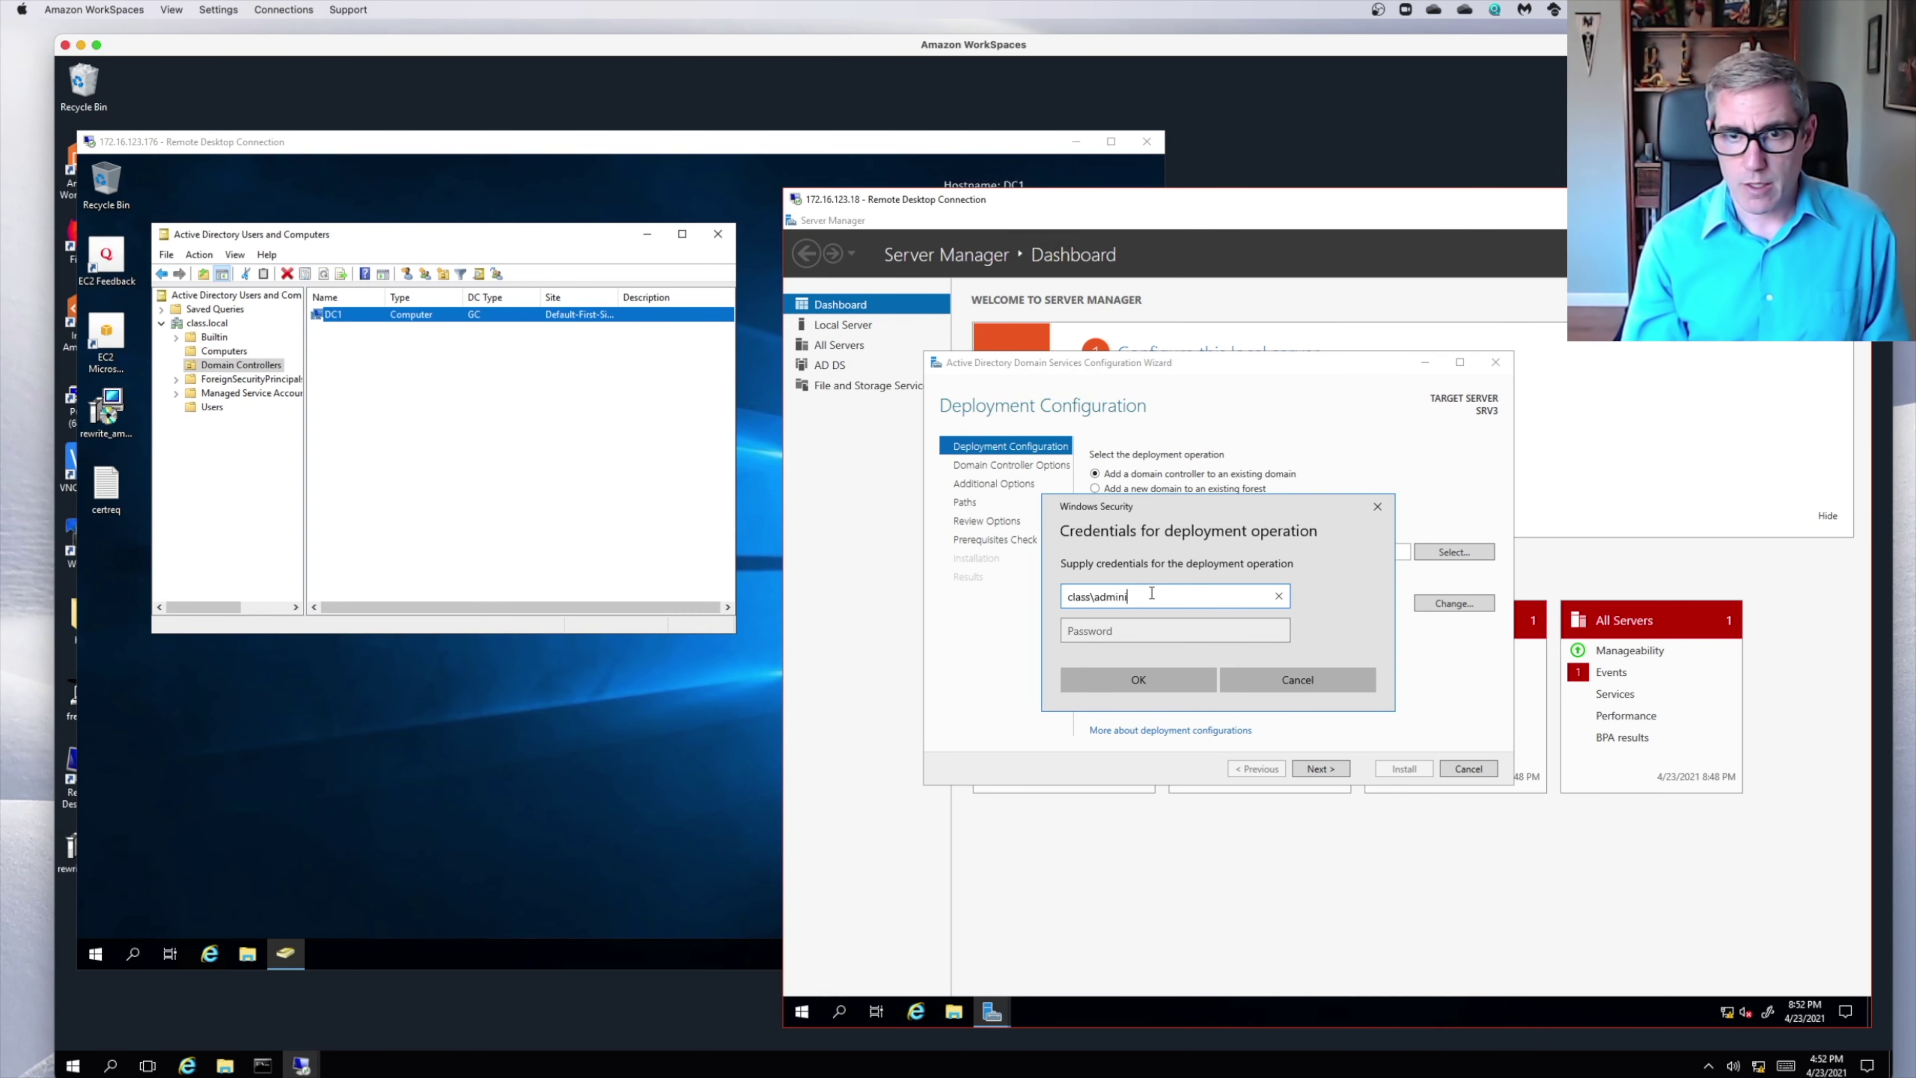
type("strator")
key("Tab")
type("••••")
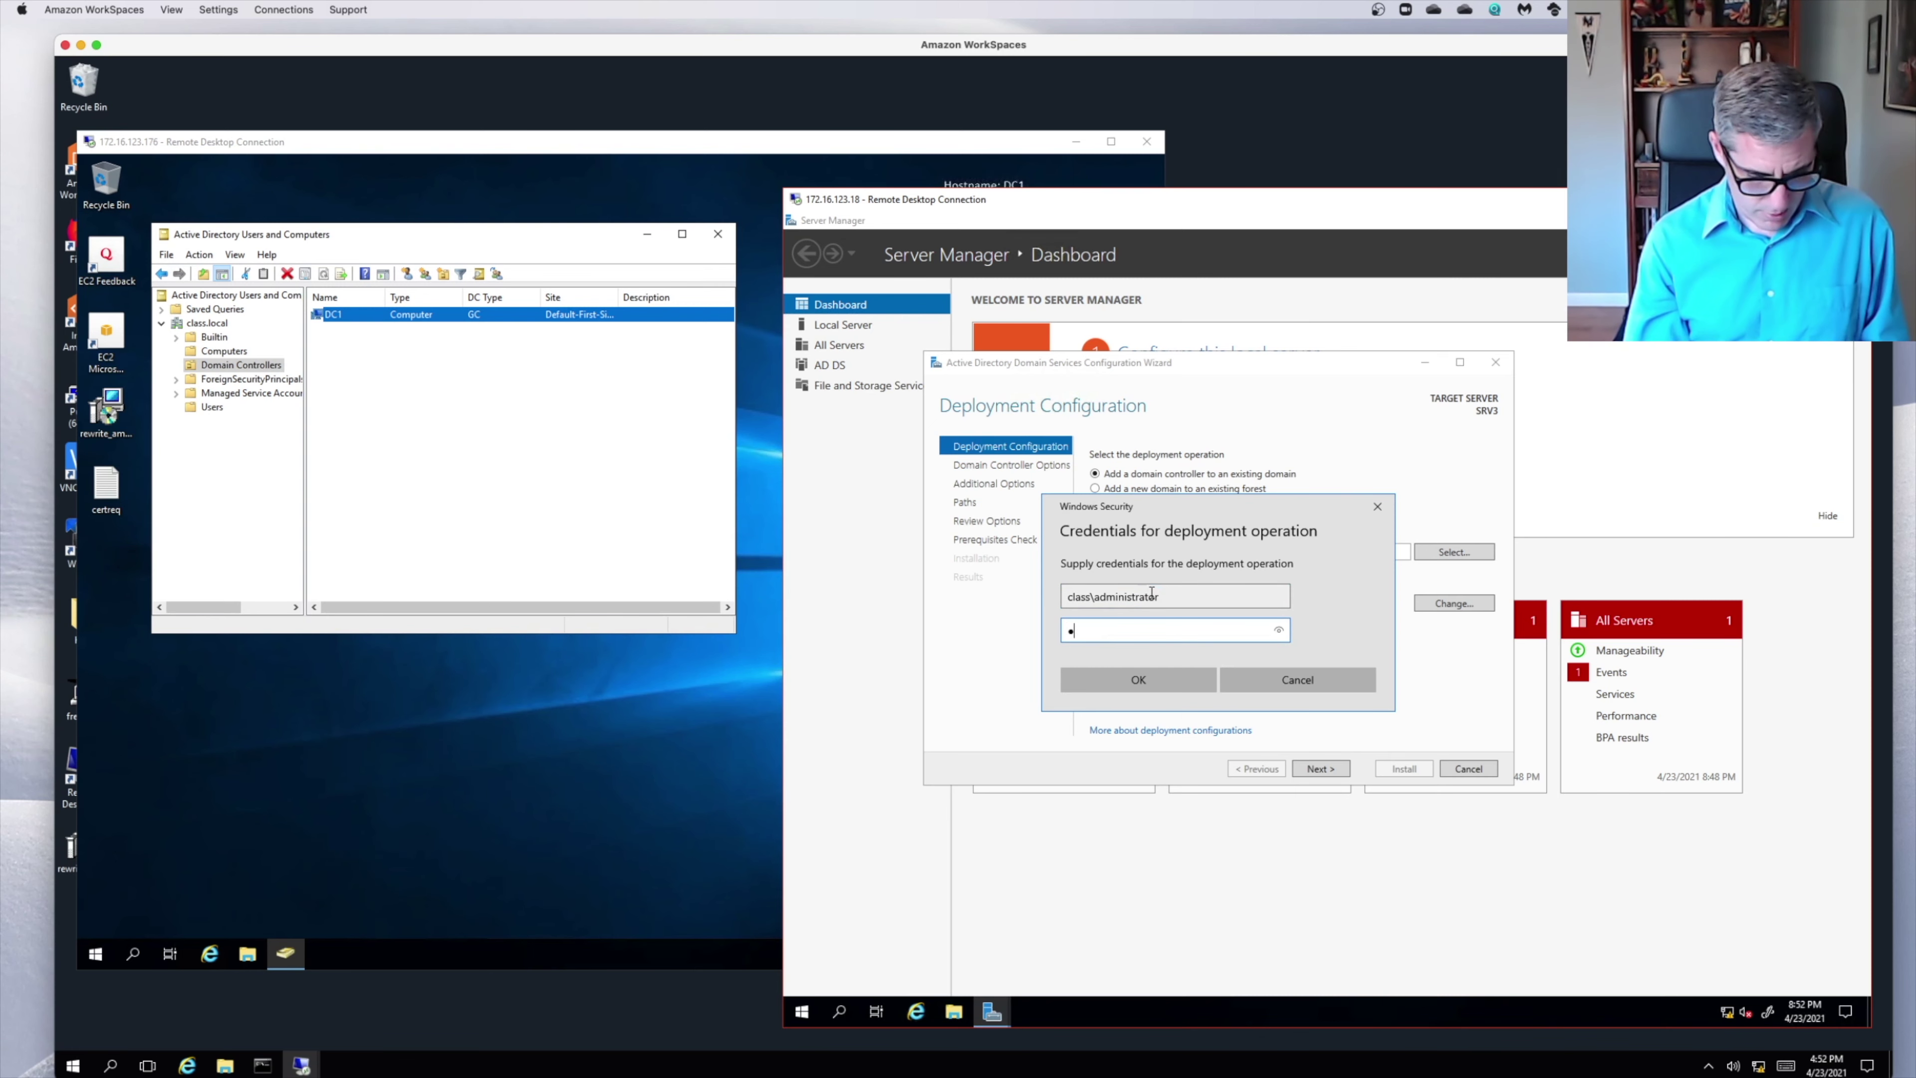
type("••••••••")
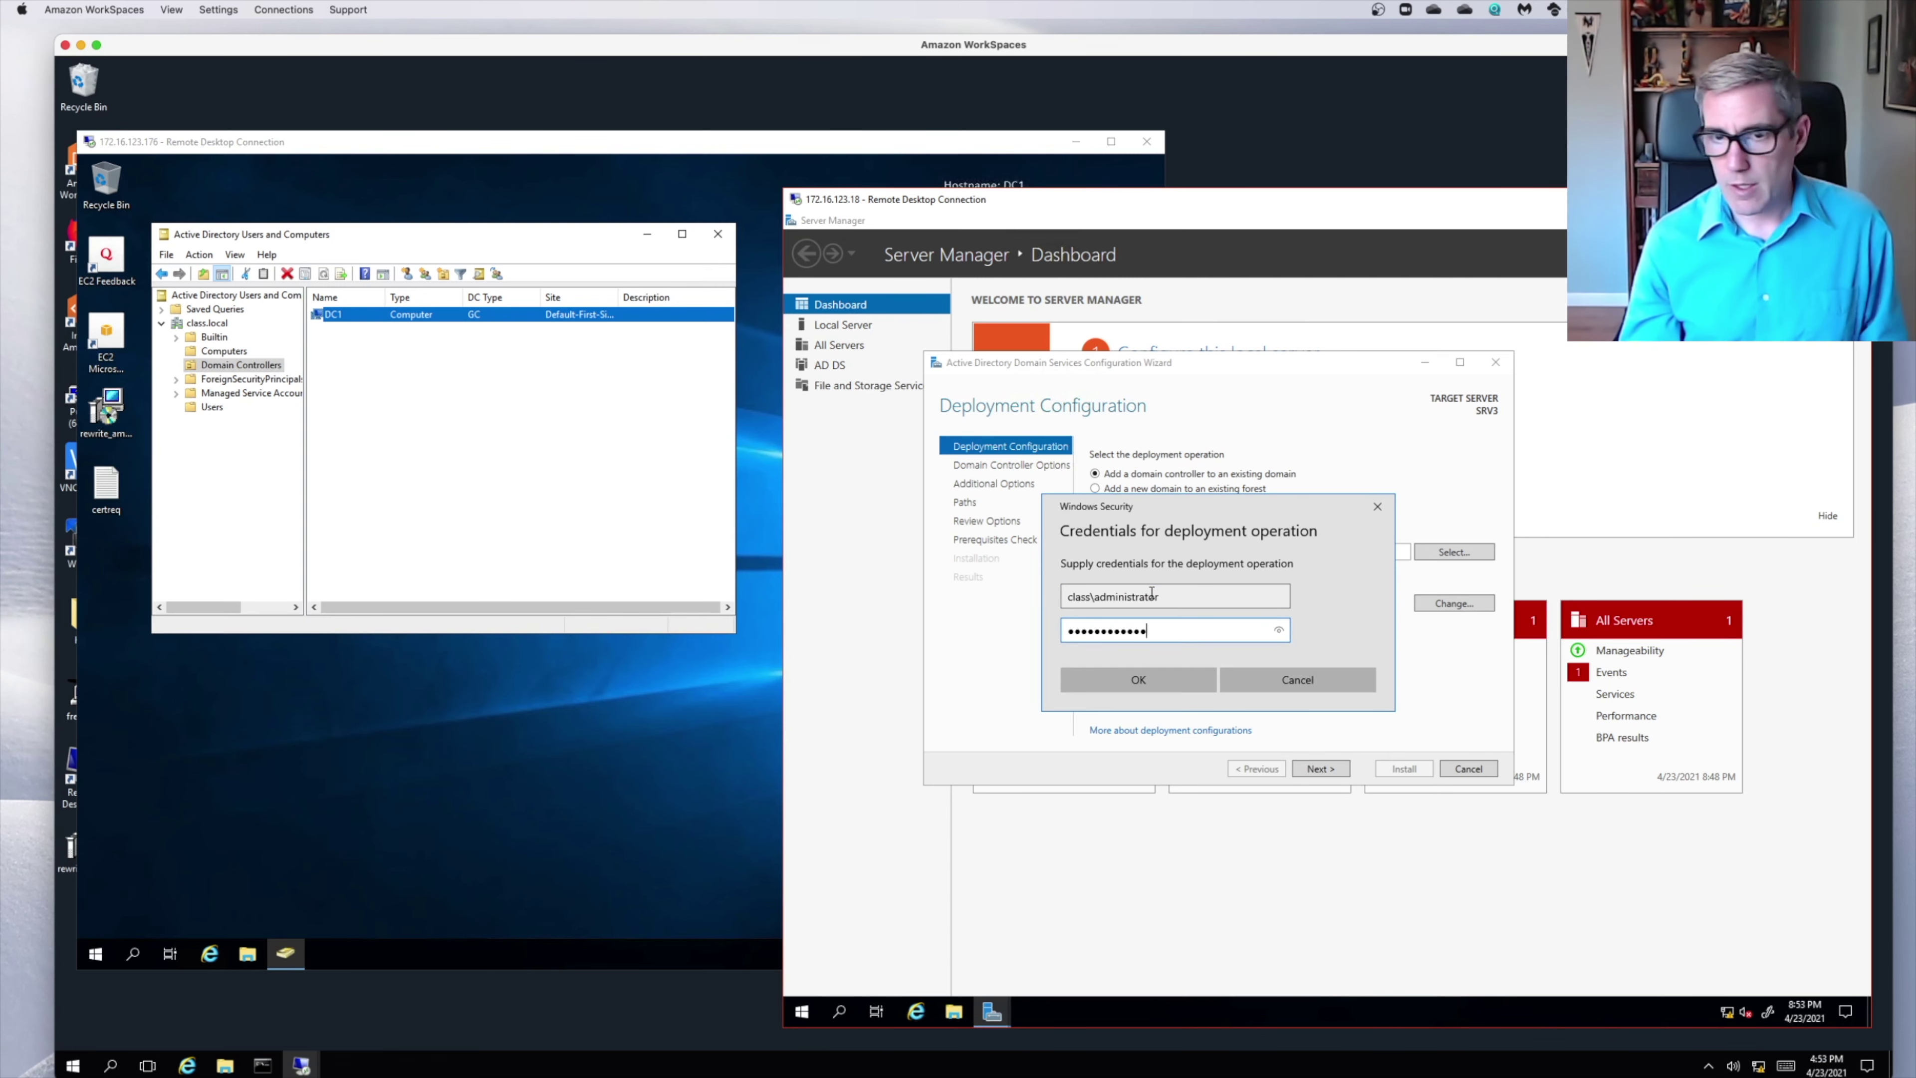
left_click(1144, 683)
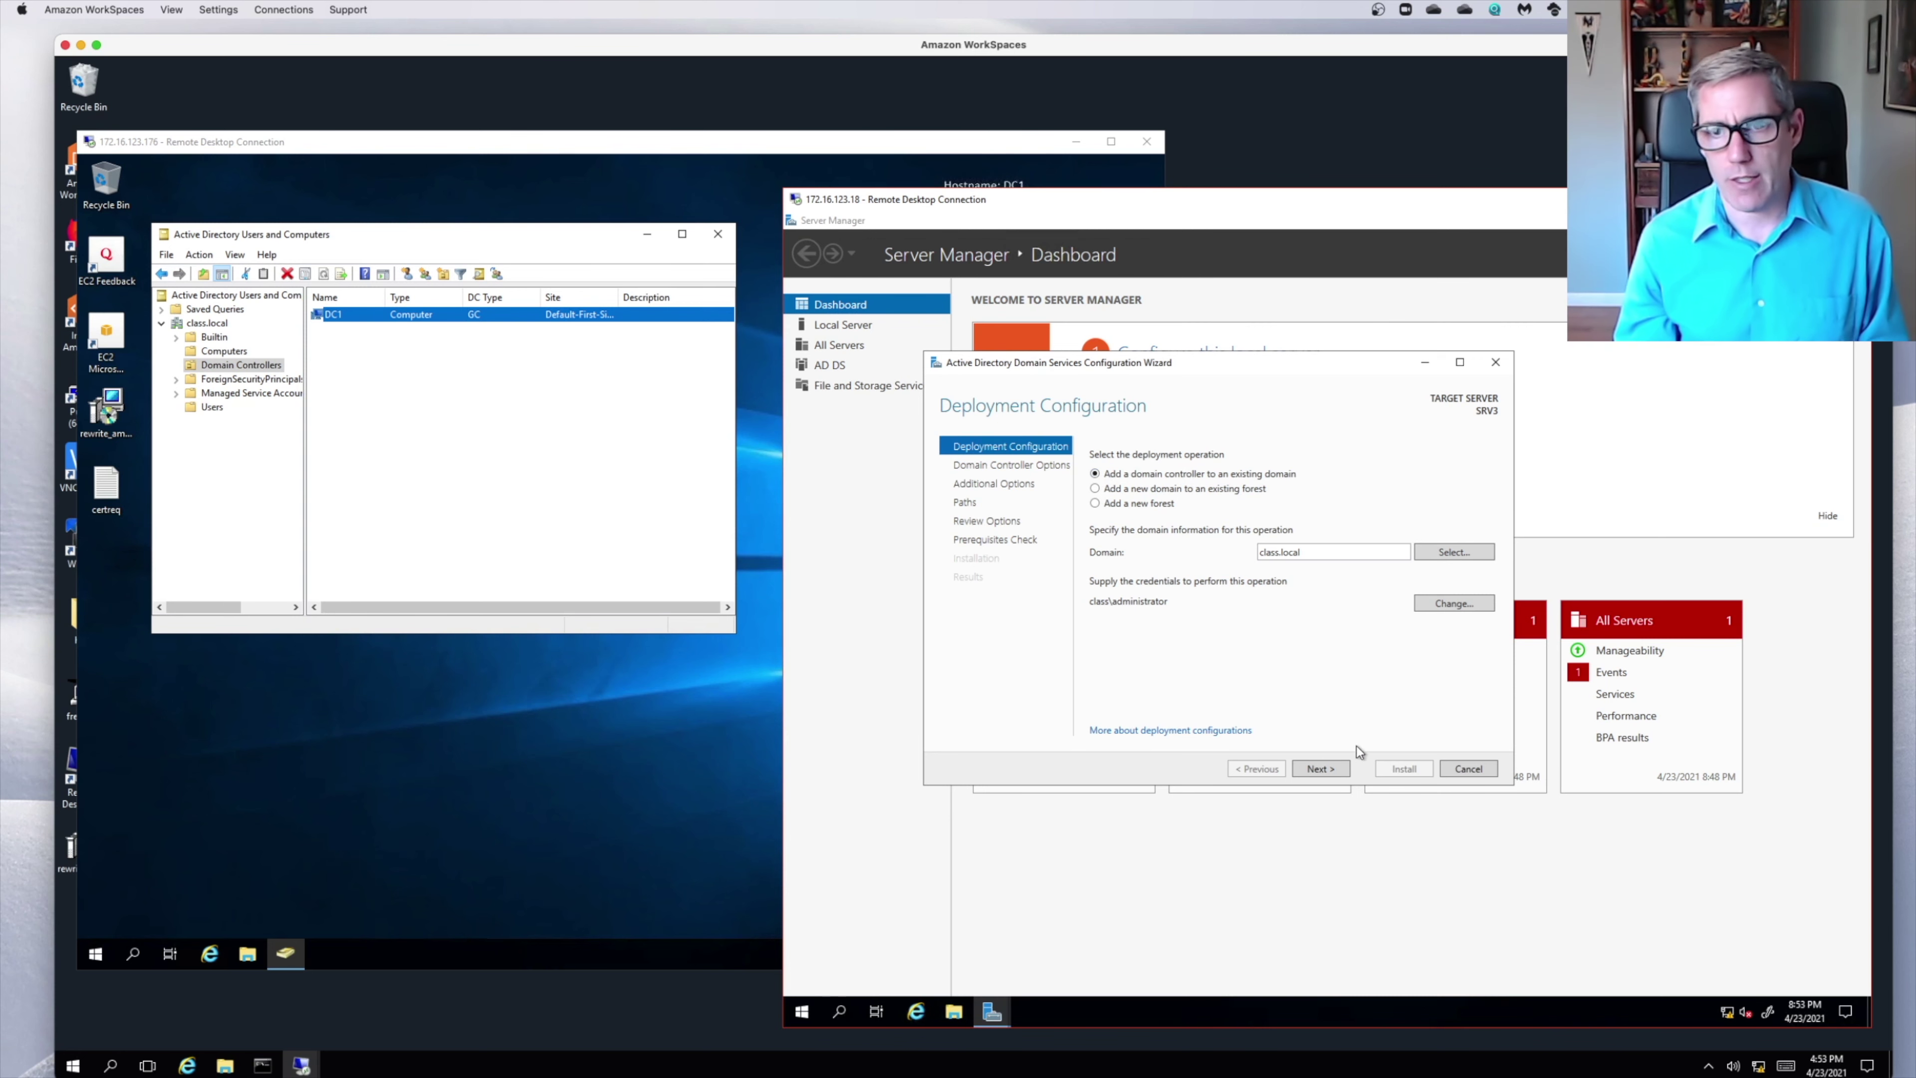
On Domain Controller Options, keep DNS server and Global Catalog checked and enter the DSRM password twice.
left_click(1337, 768)
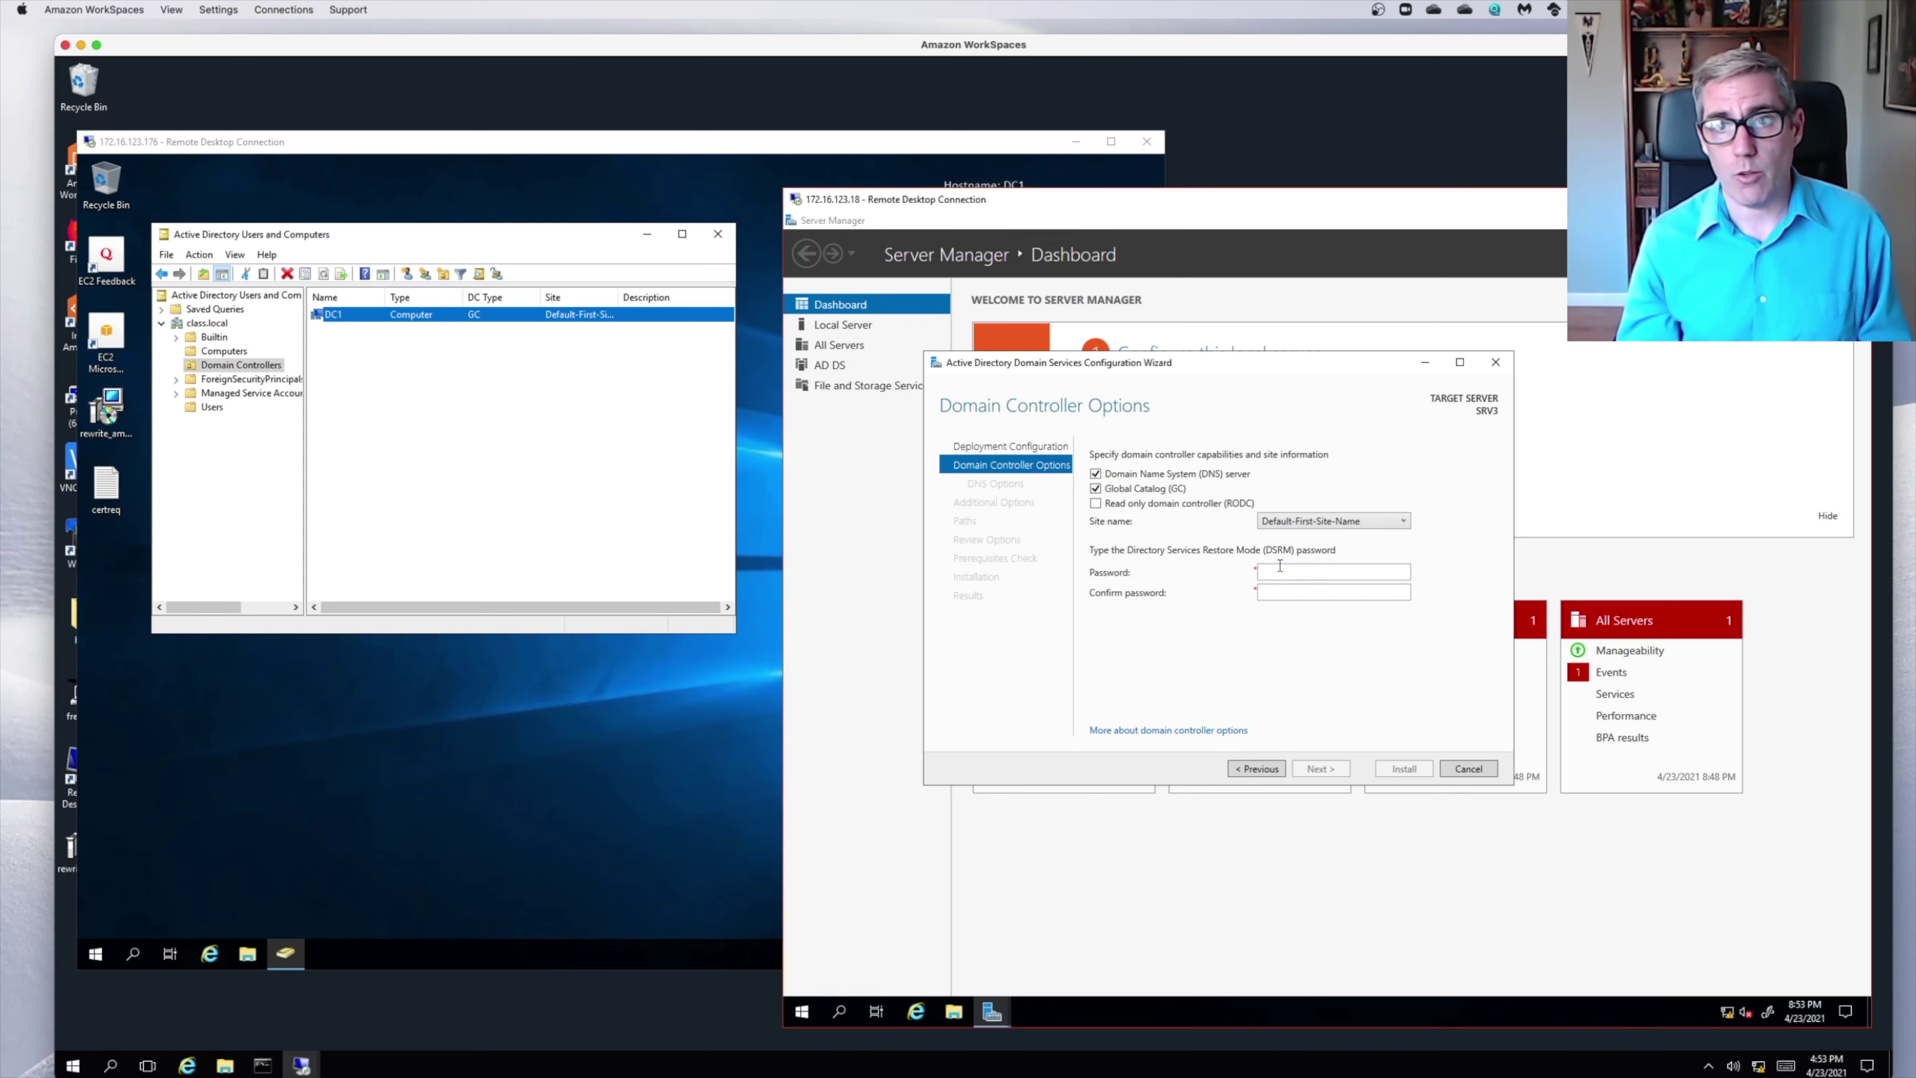
type("••••••")
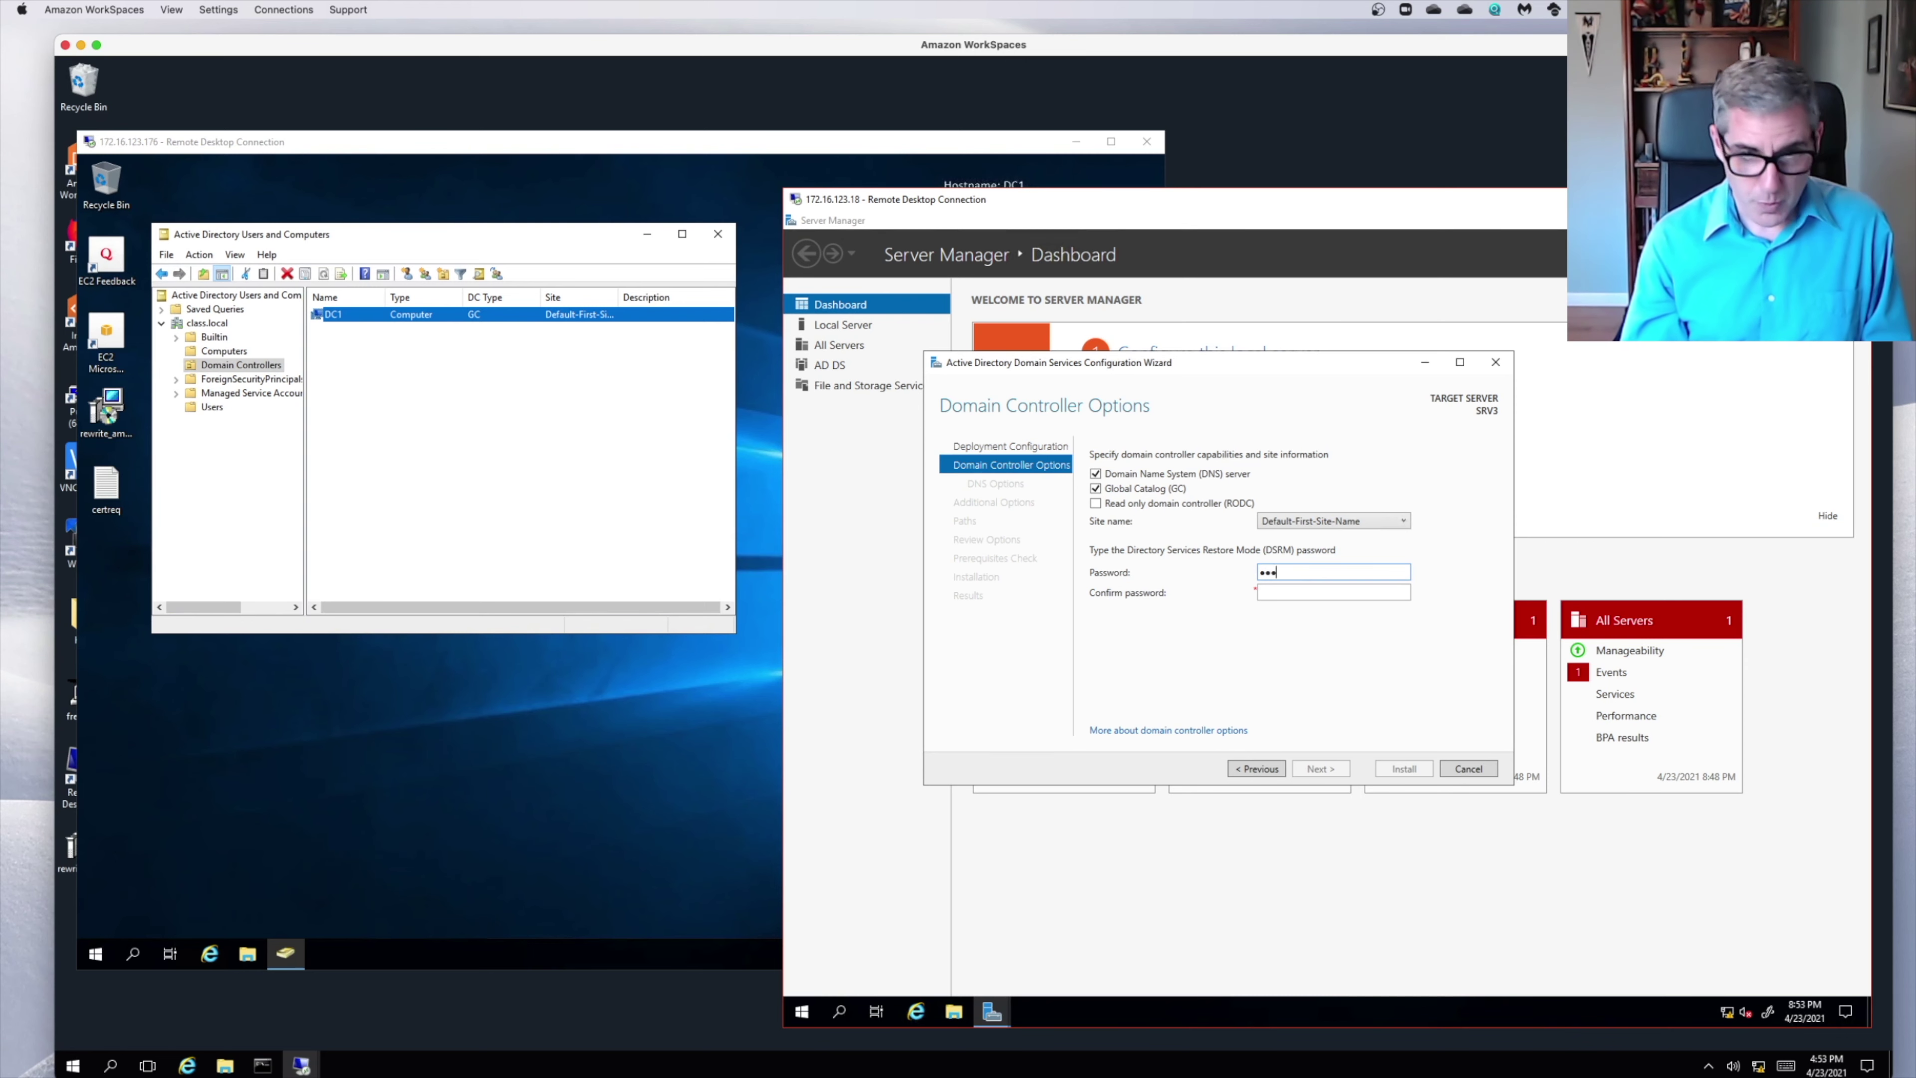
type("•••")
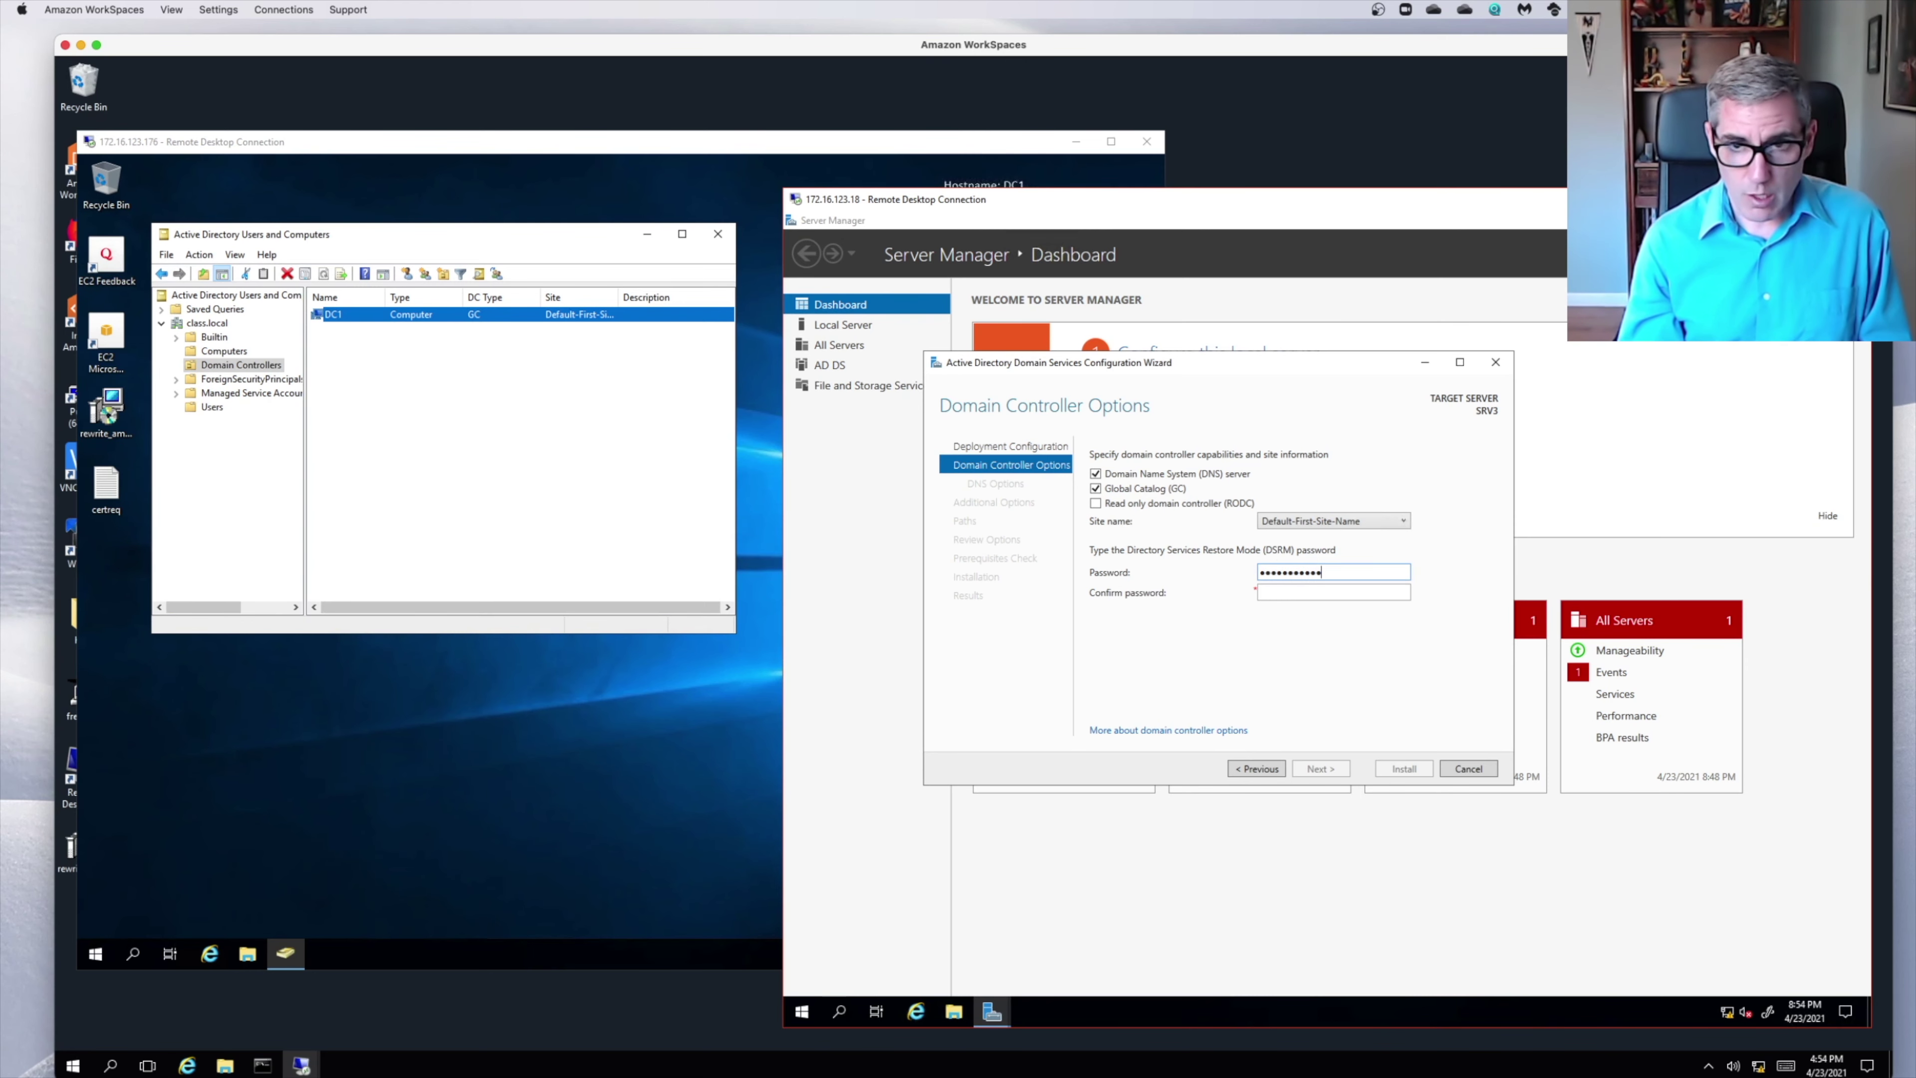
type("••••")
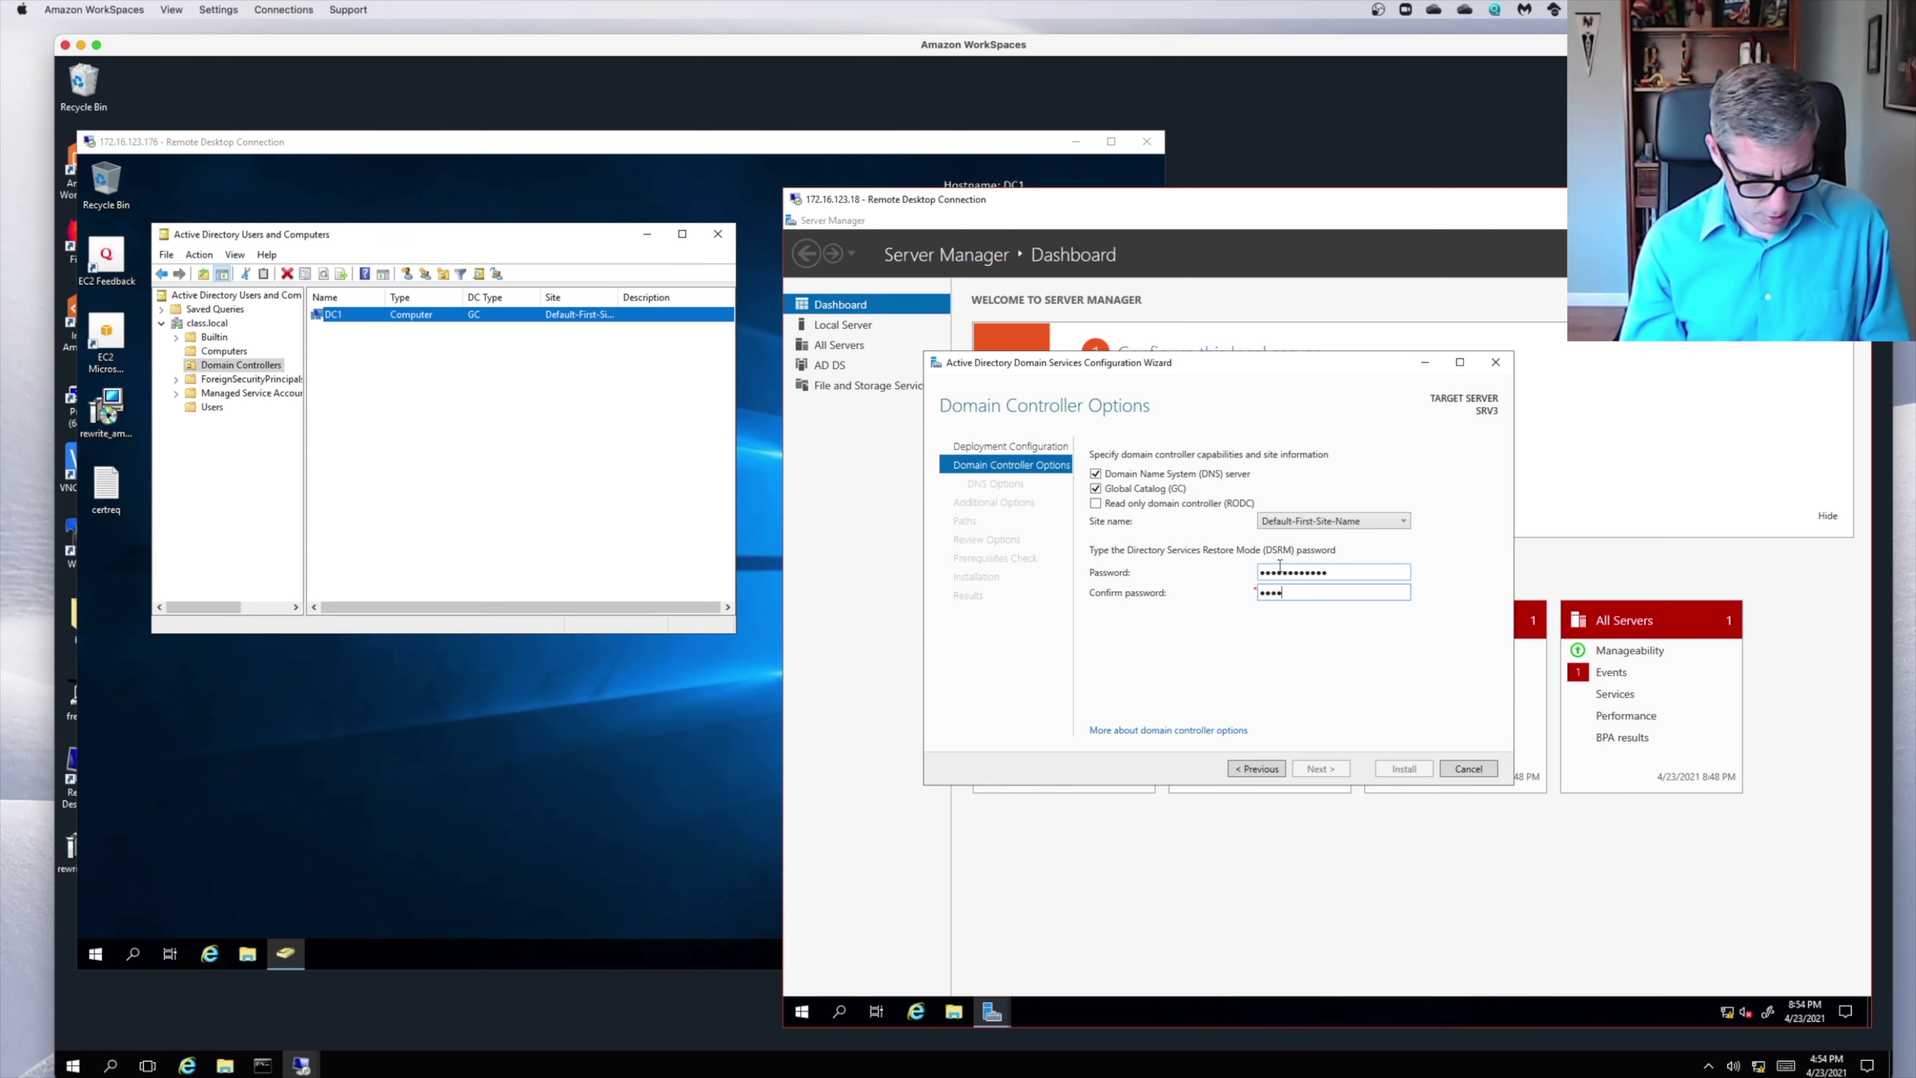
key("BackSpace")
key("BackSpace")
type("•••••••••••")
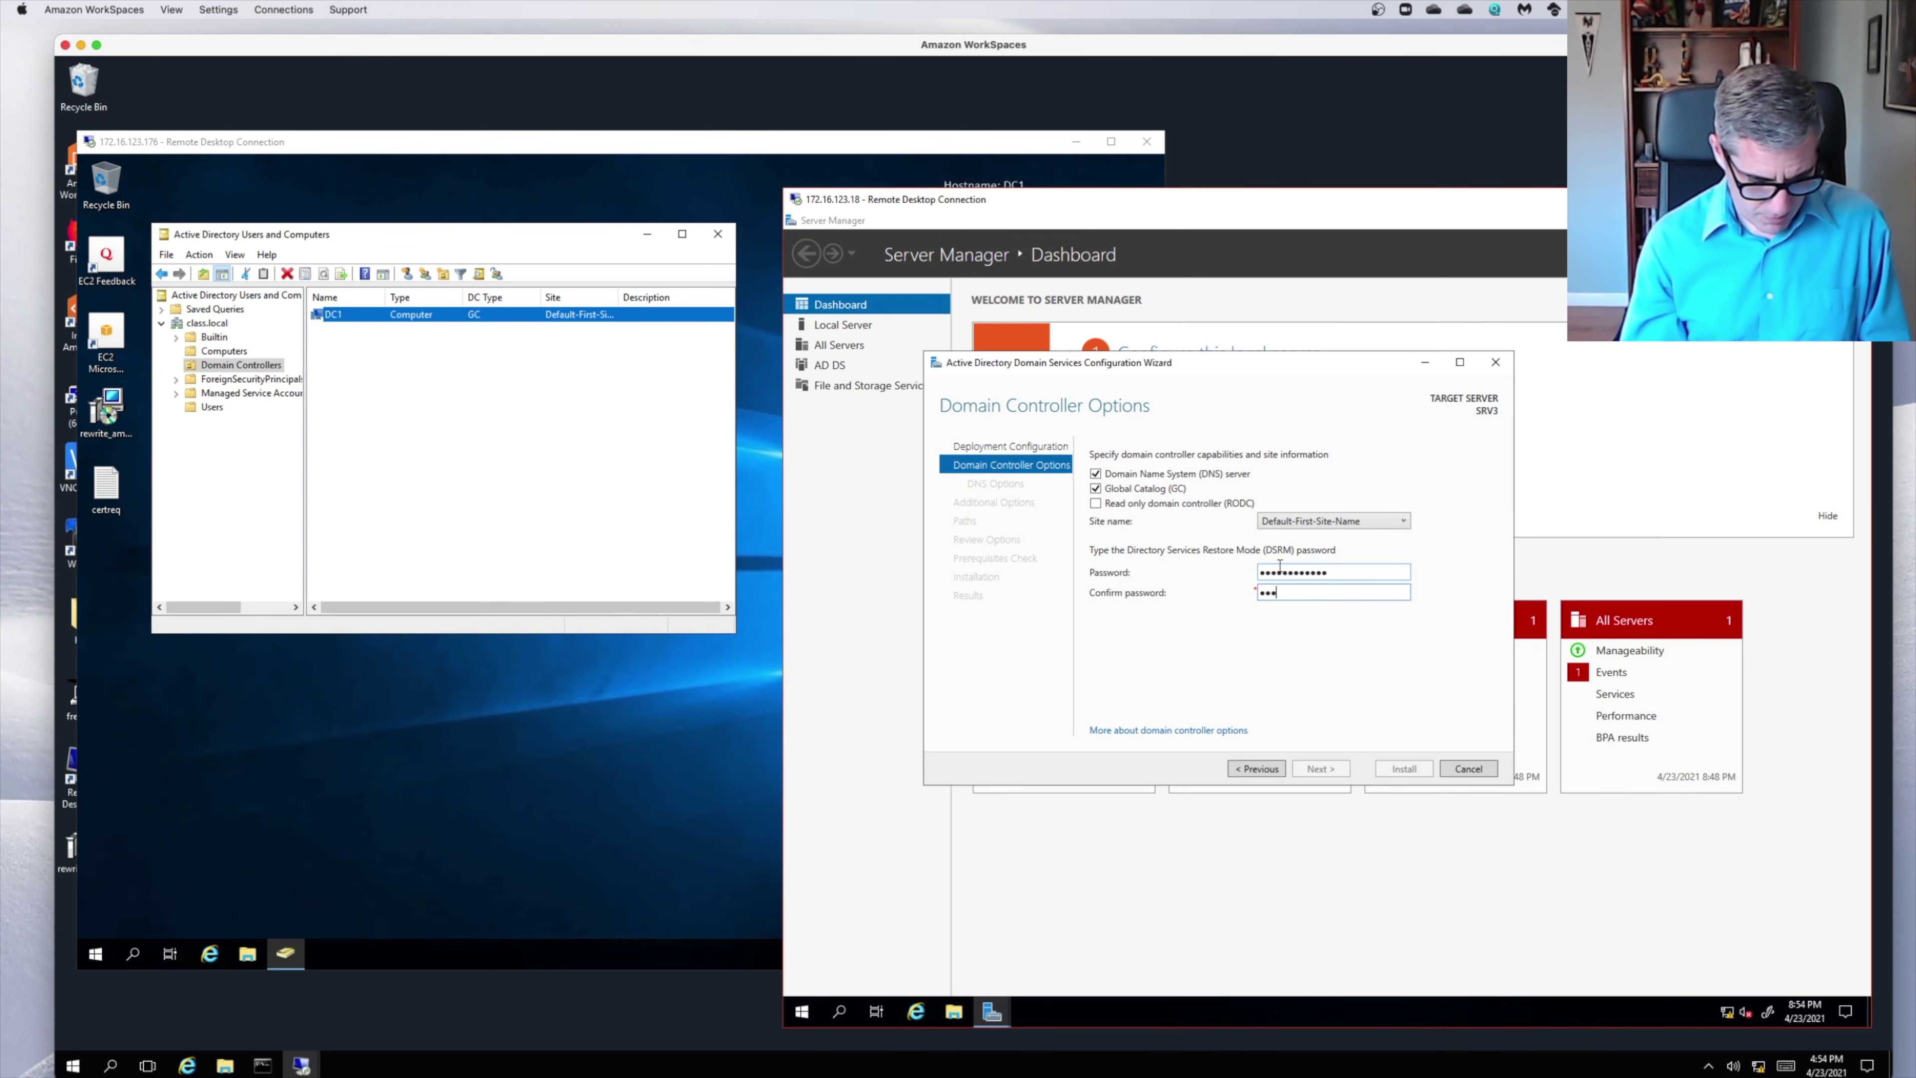
type("•")
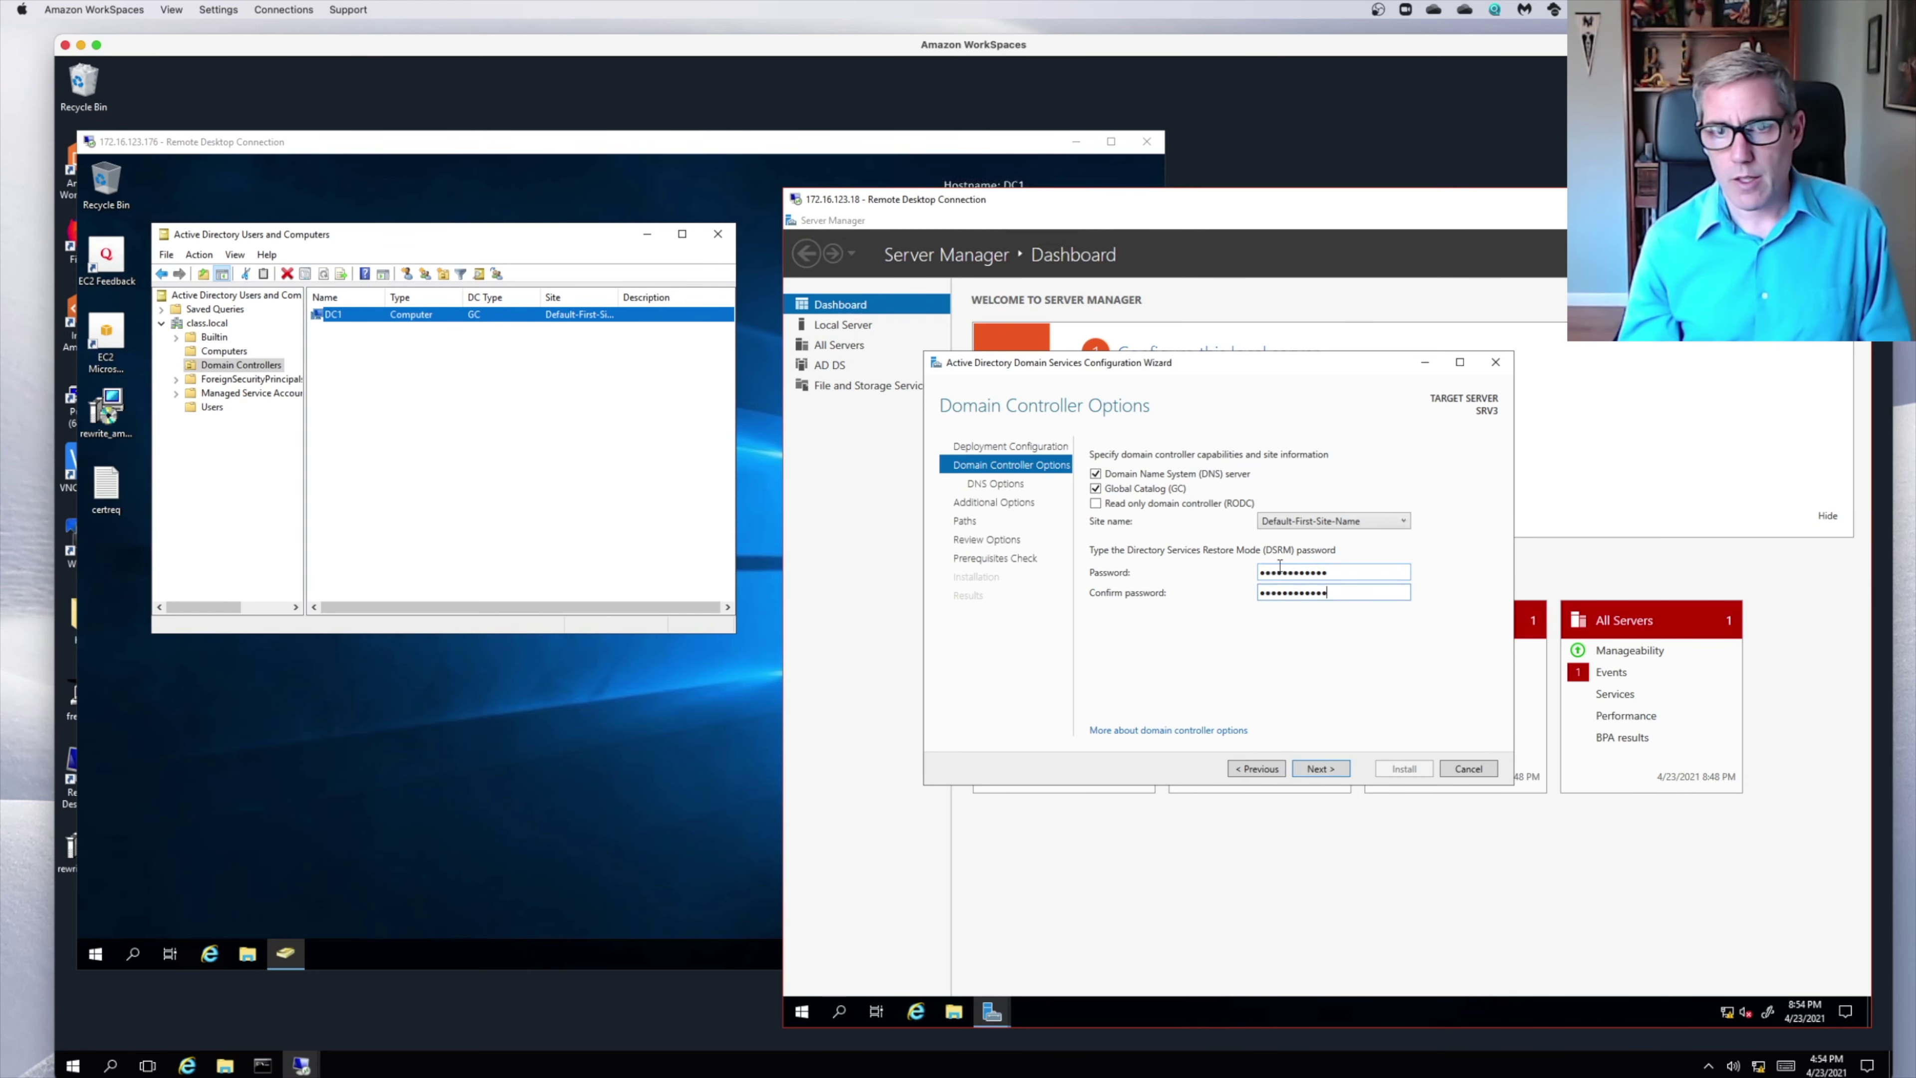
Pass DNS Options, keep replication from Any domain controller rather than DC1.class.local, and continue to Paths.
left_click(1319, 768)
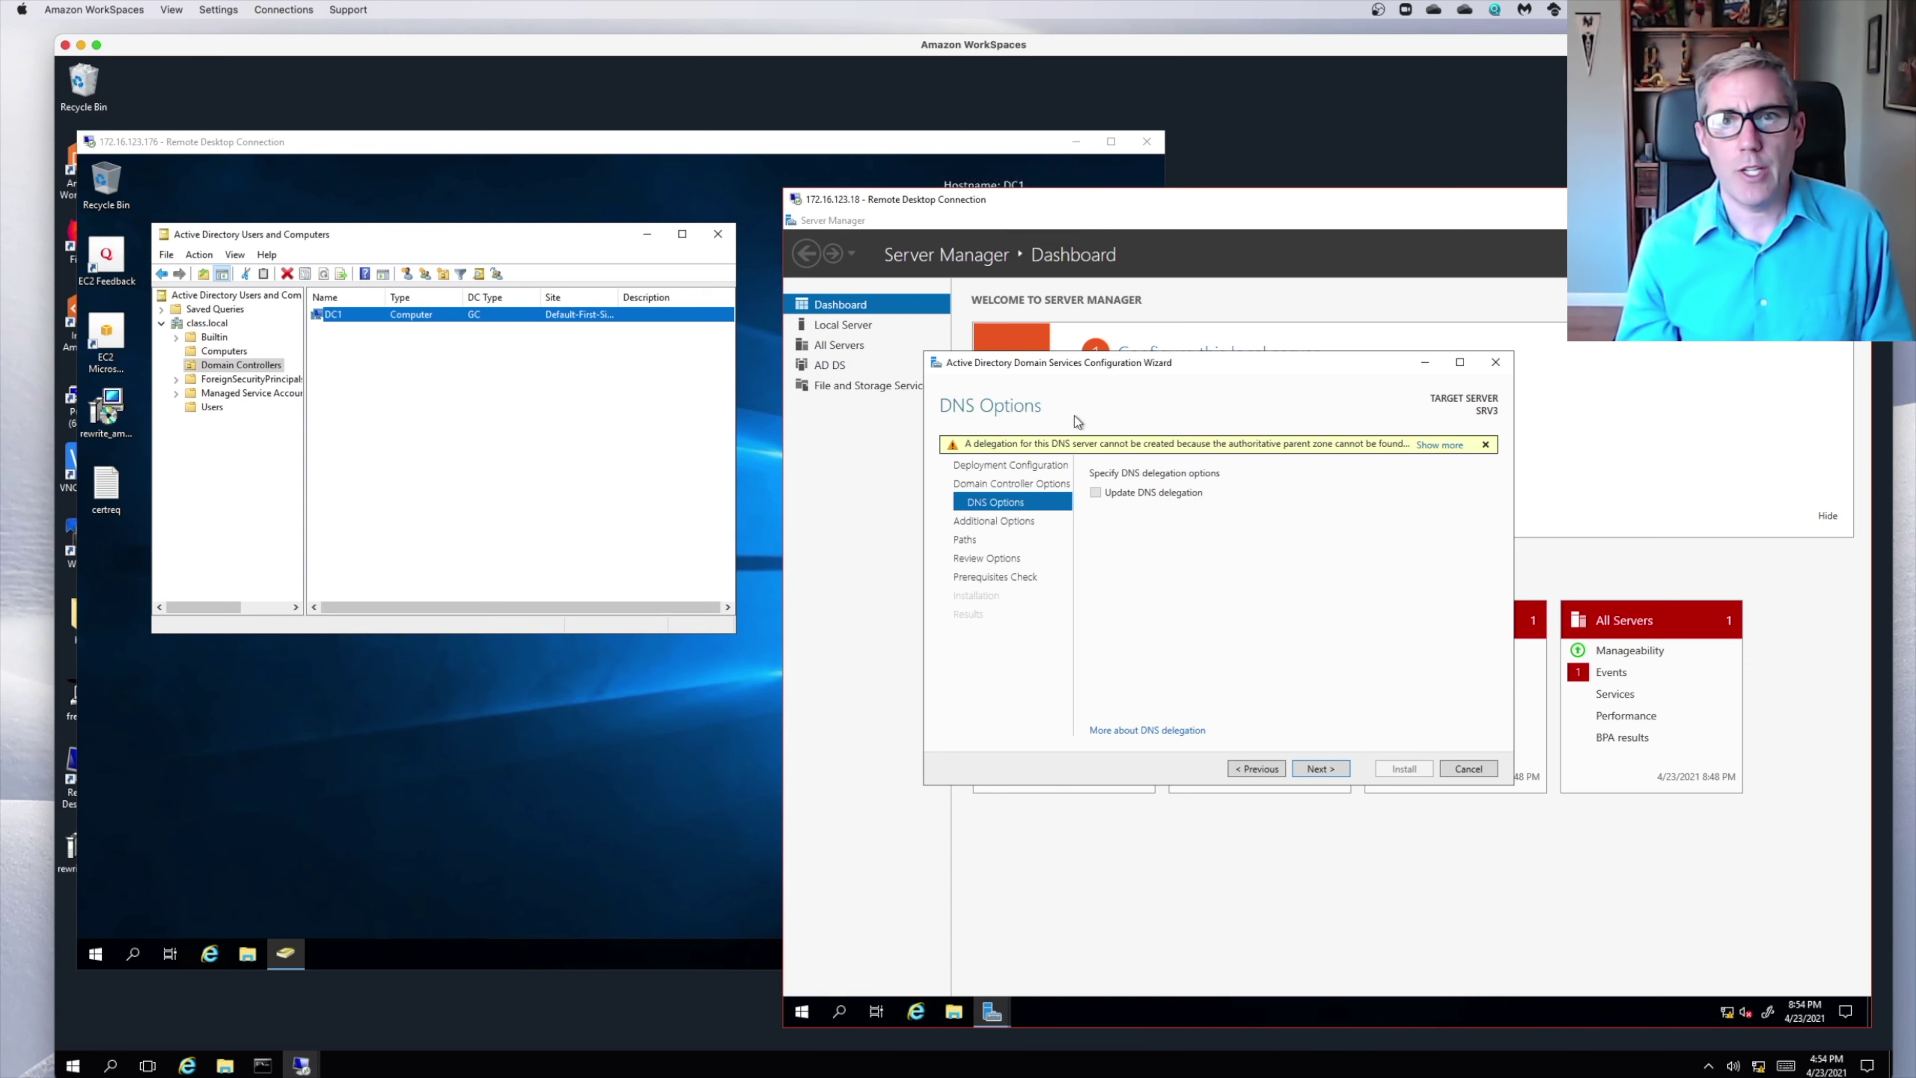
left_click(1334, 768)
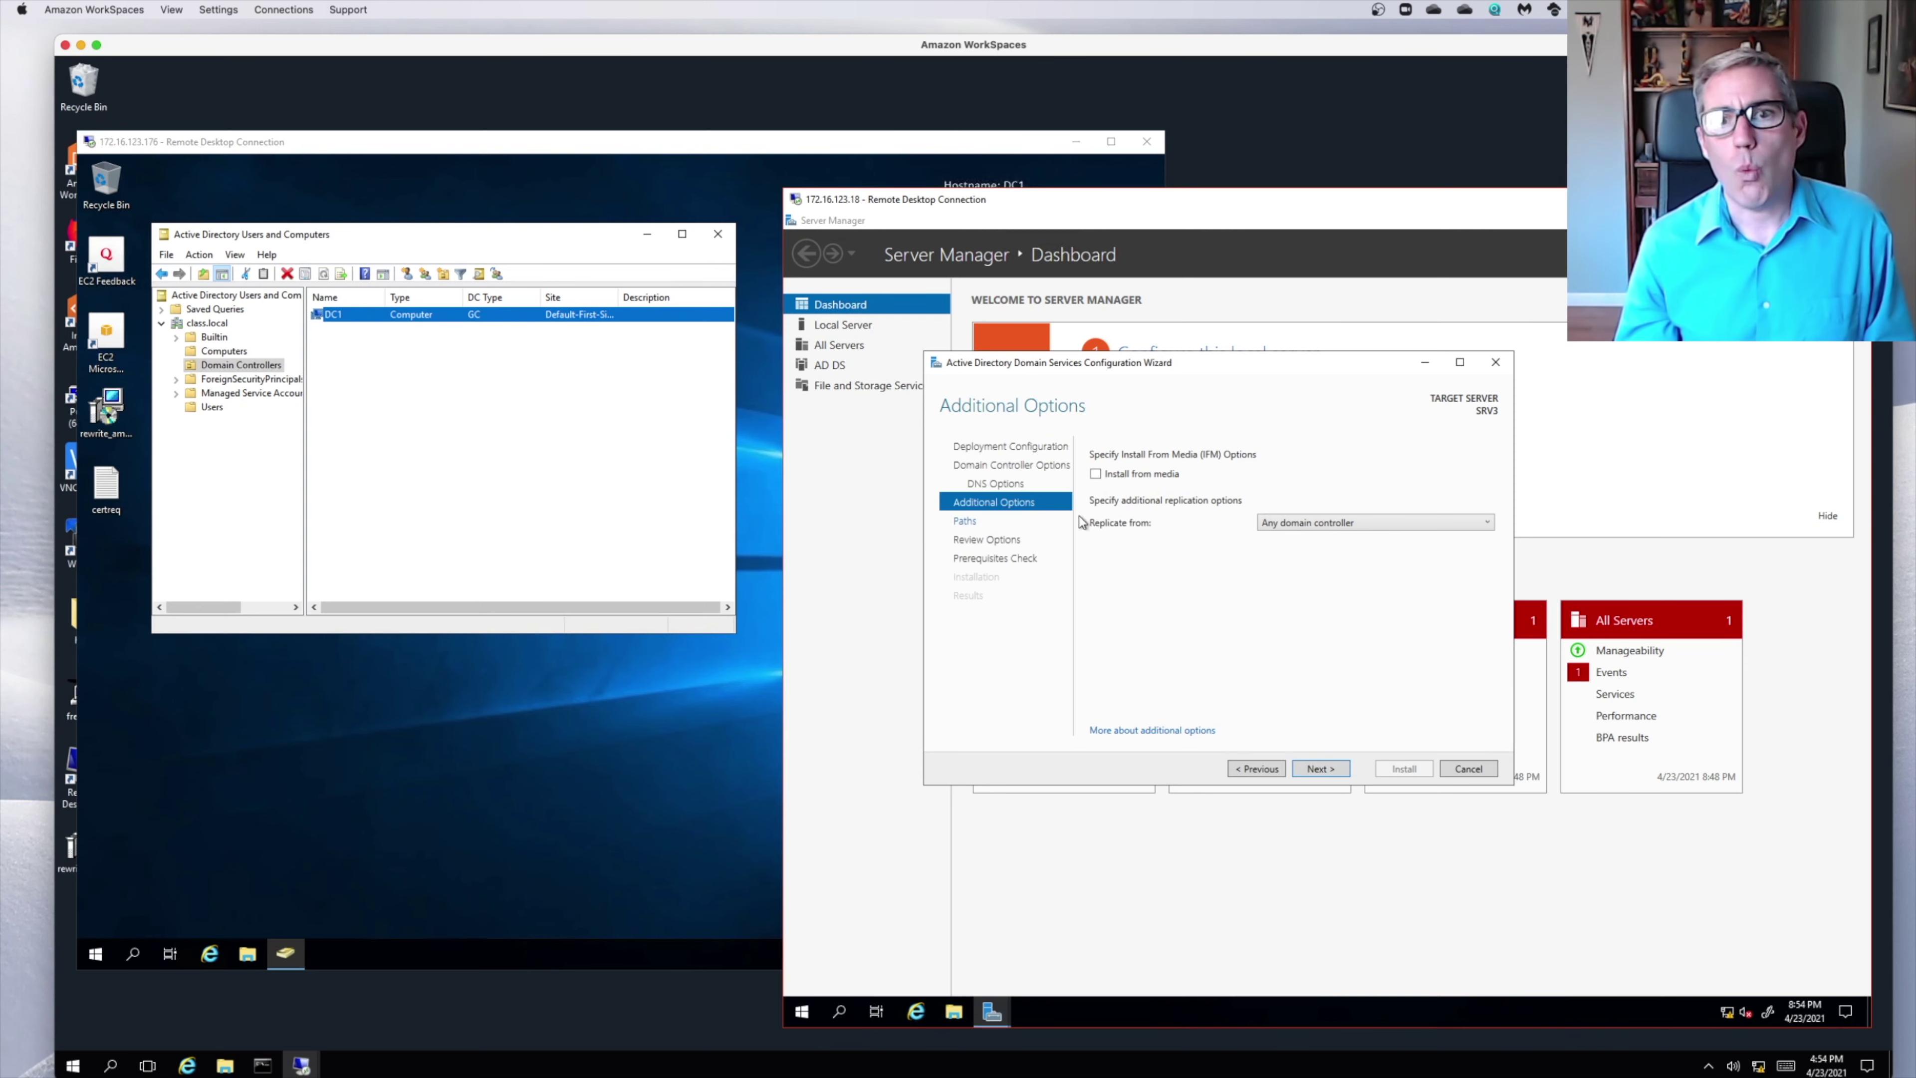
left_click(1280, 523)
key("Down")
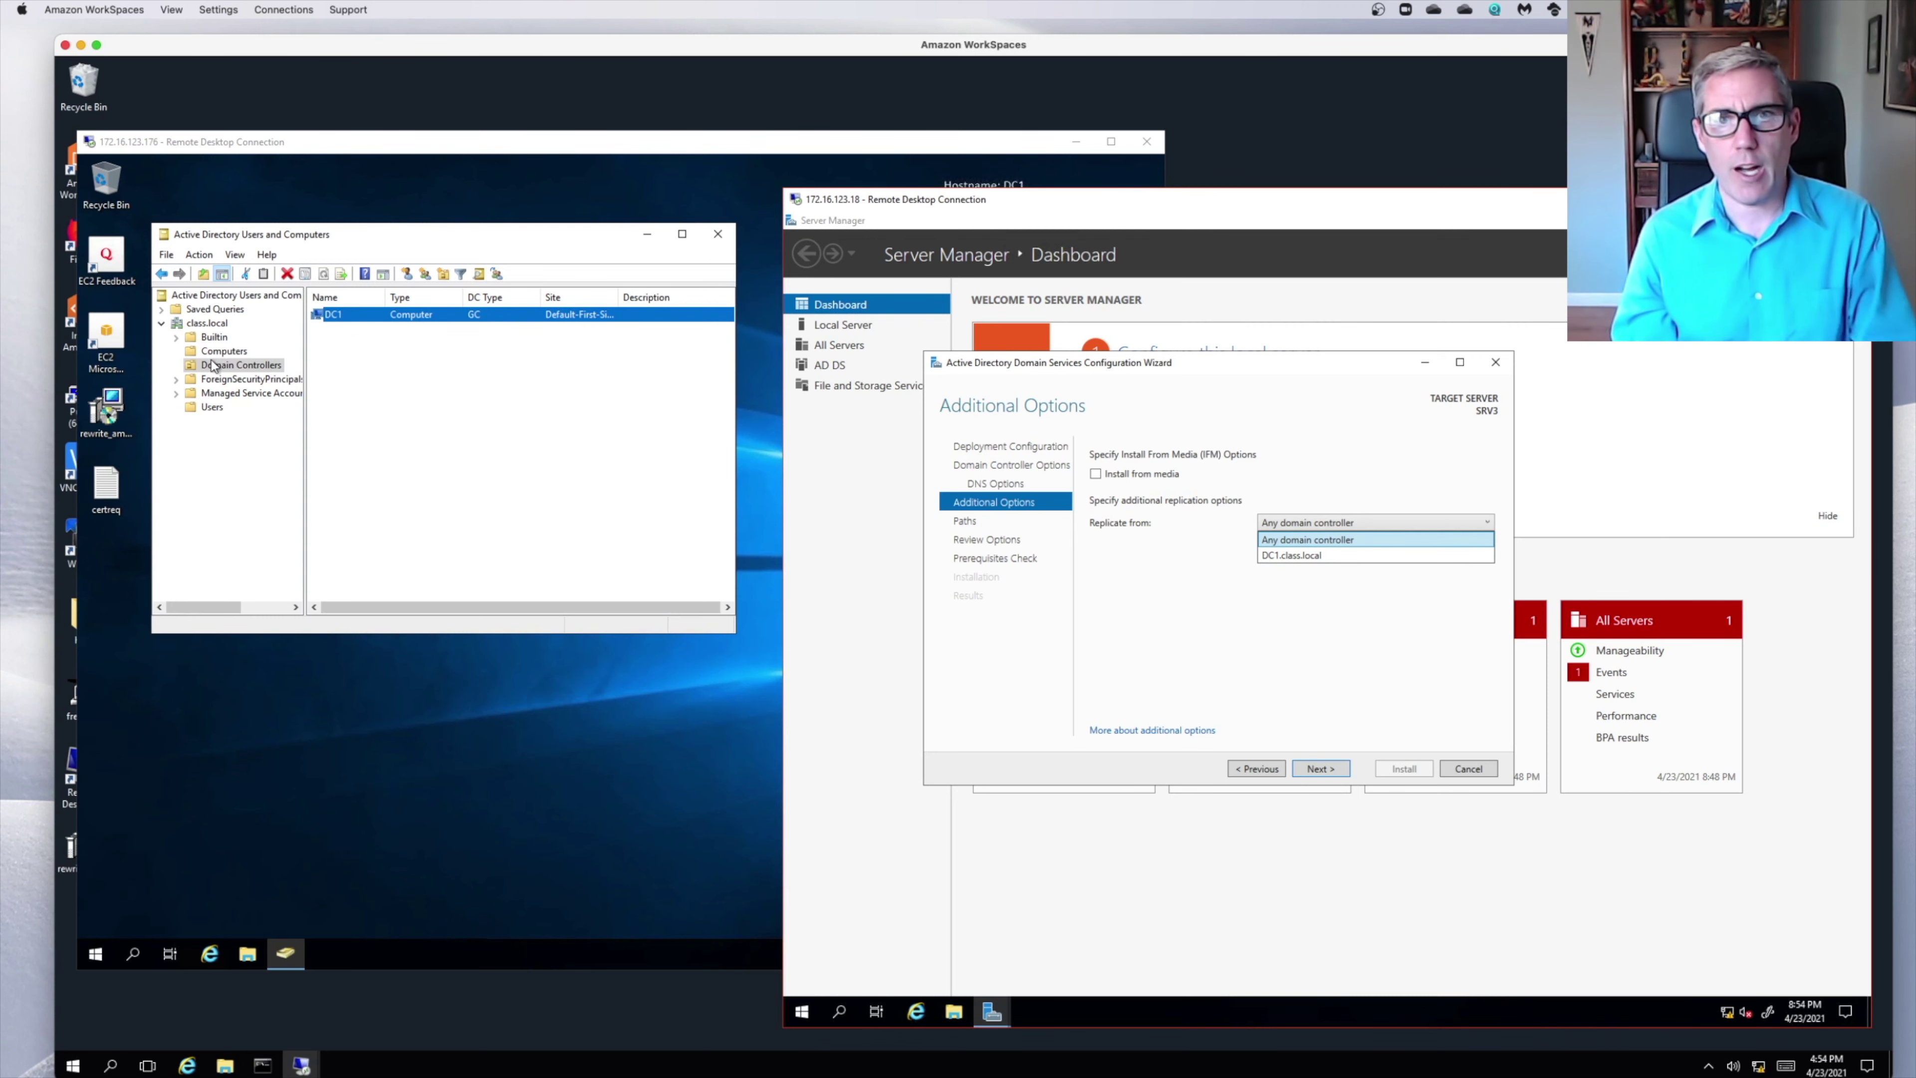
left_click(1289, 540)
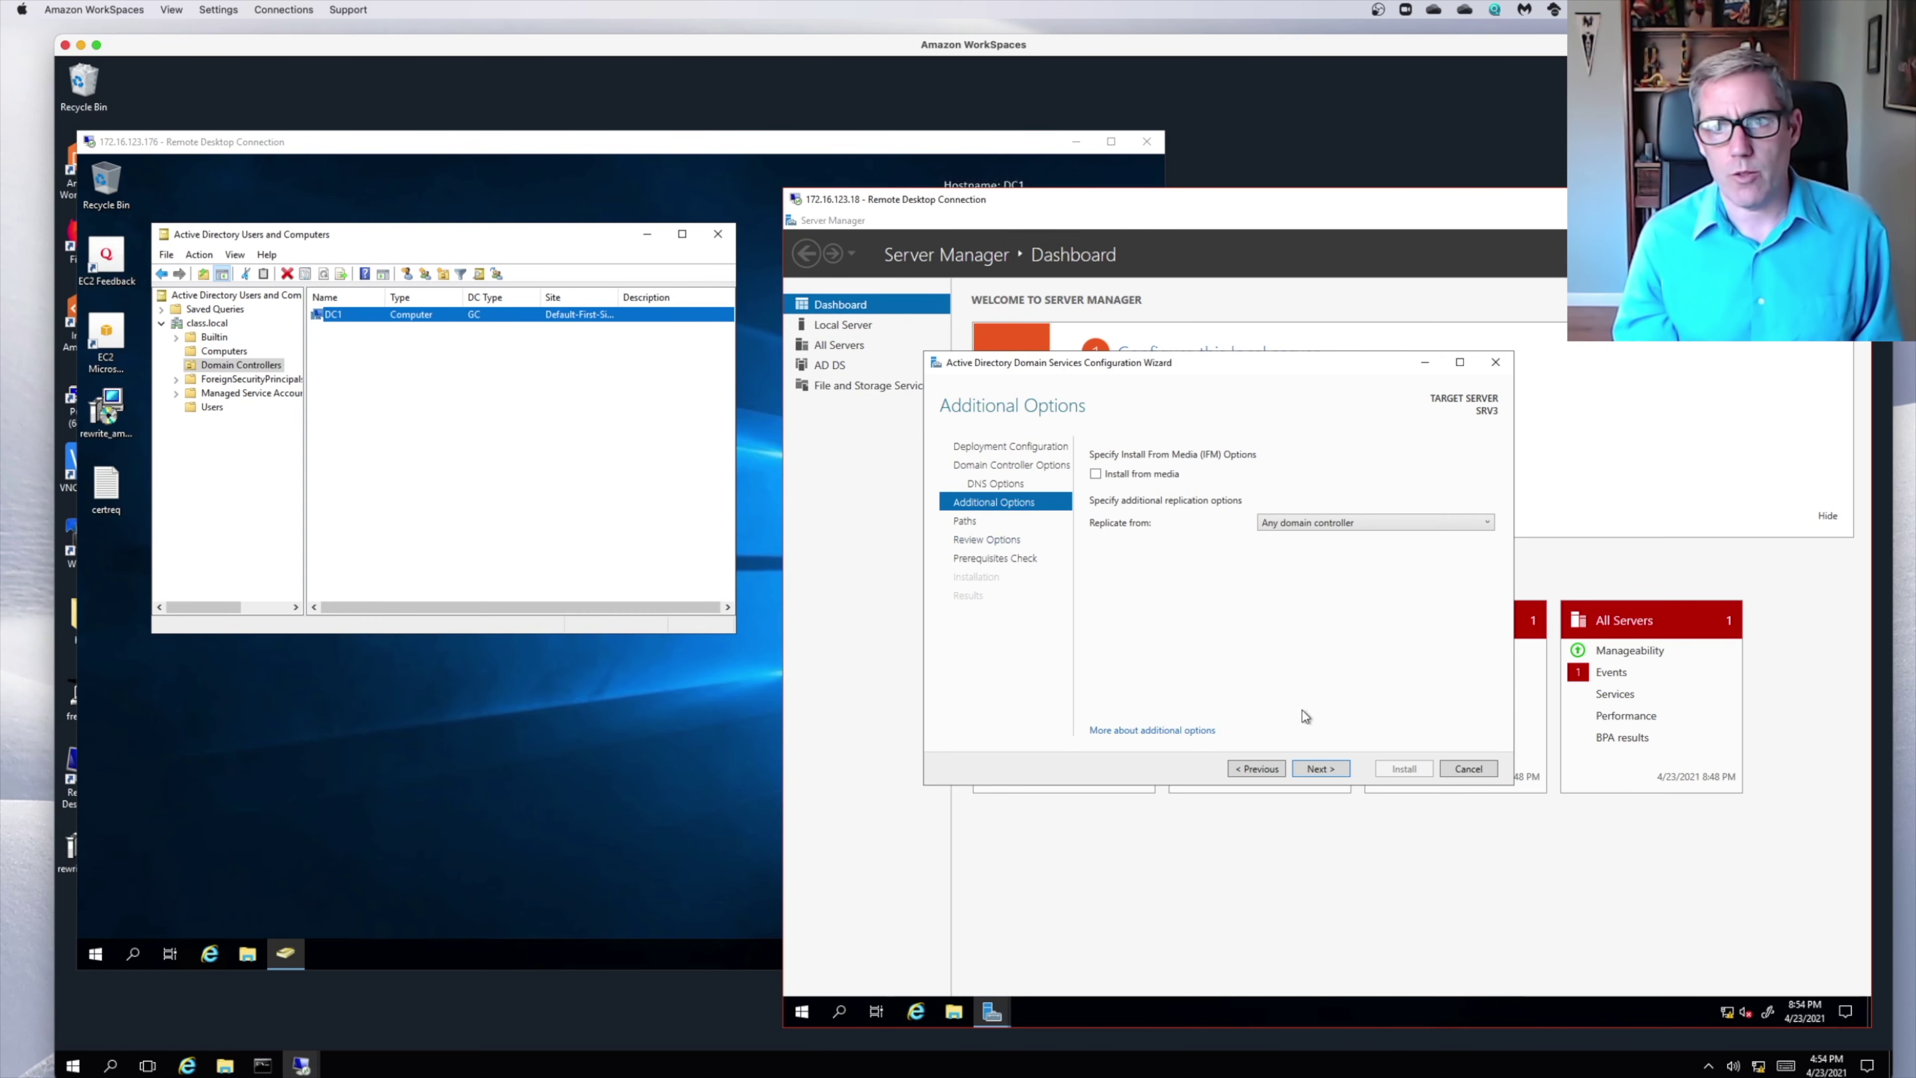
left_click(1323, 769)
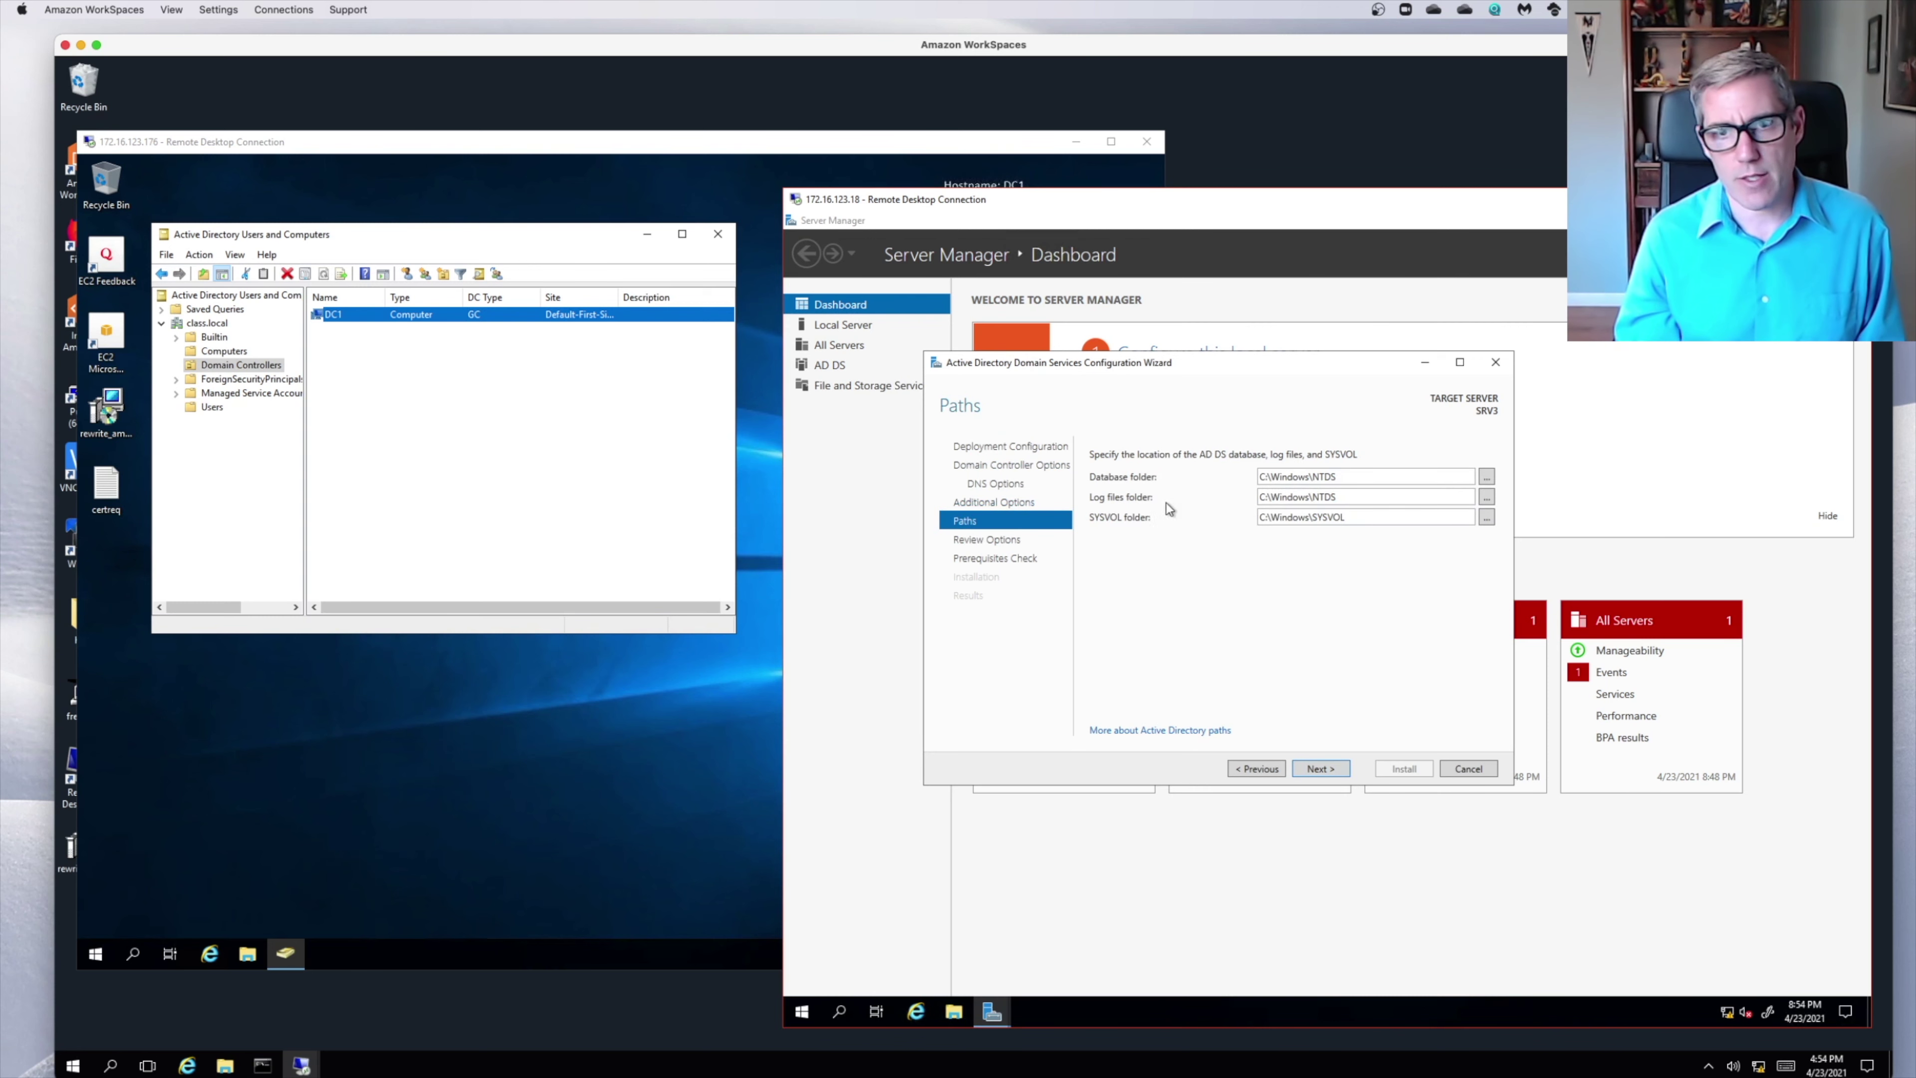
Accept the default paths and options and run the prerequisites check, which passes with static-IP and DNS-delegation warnings.
left_click(1332, 767)
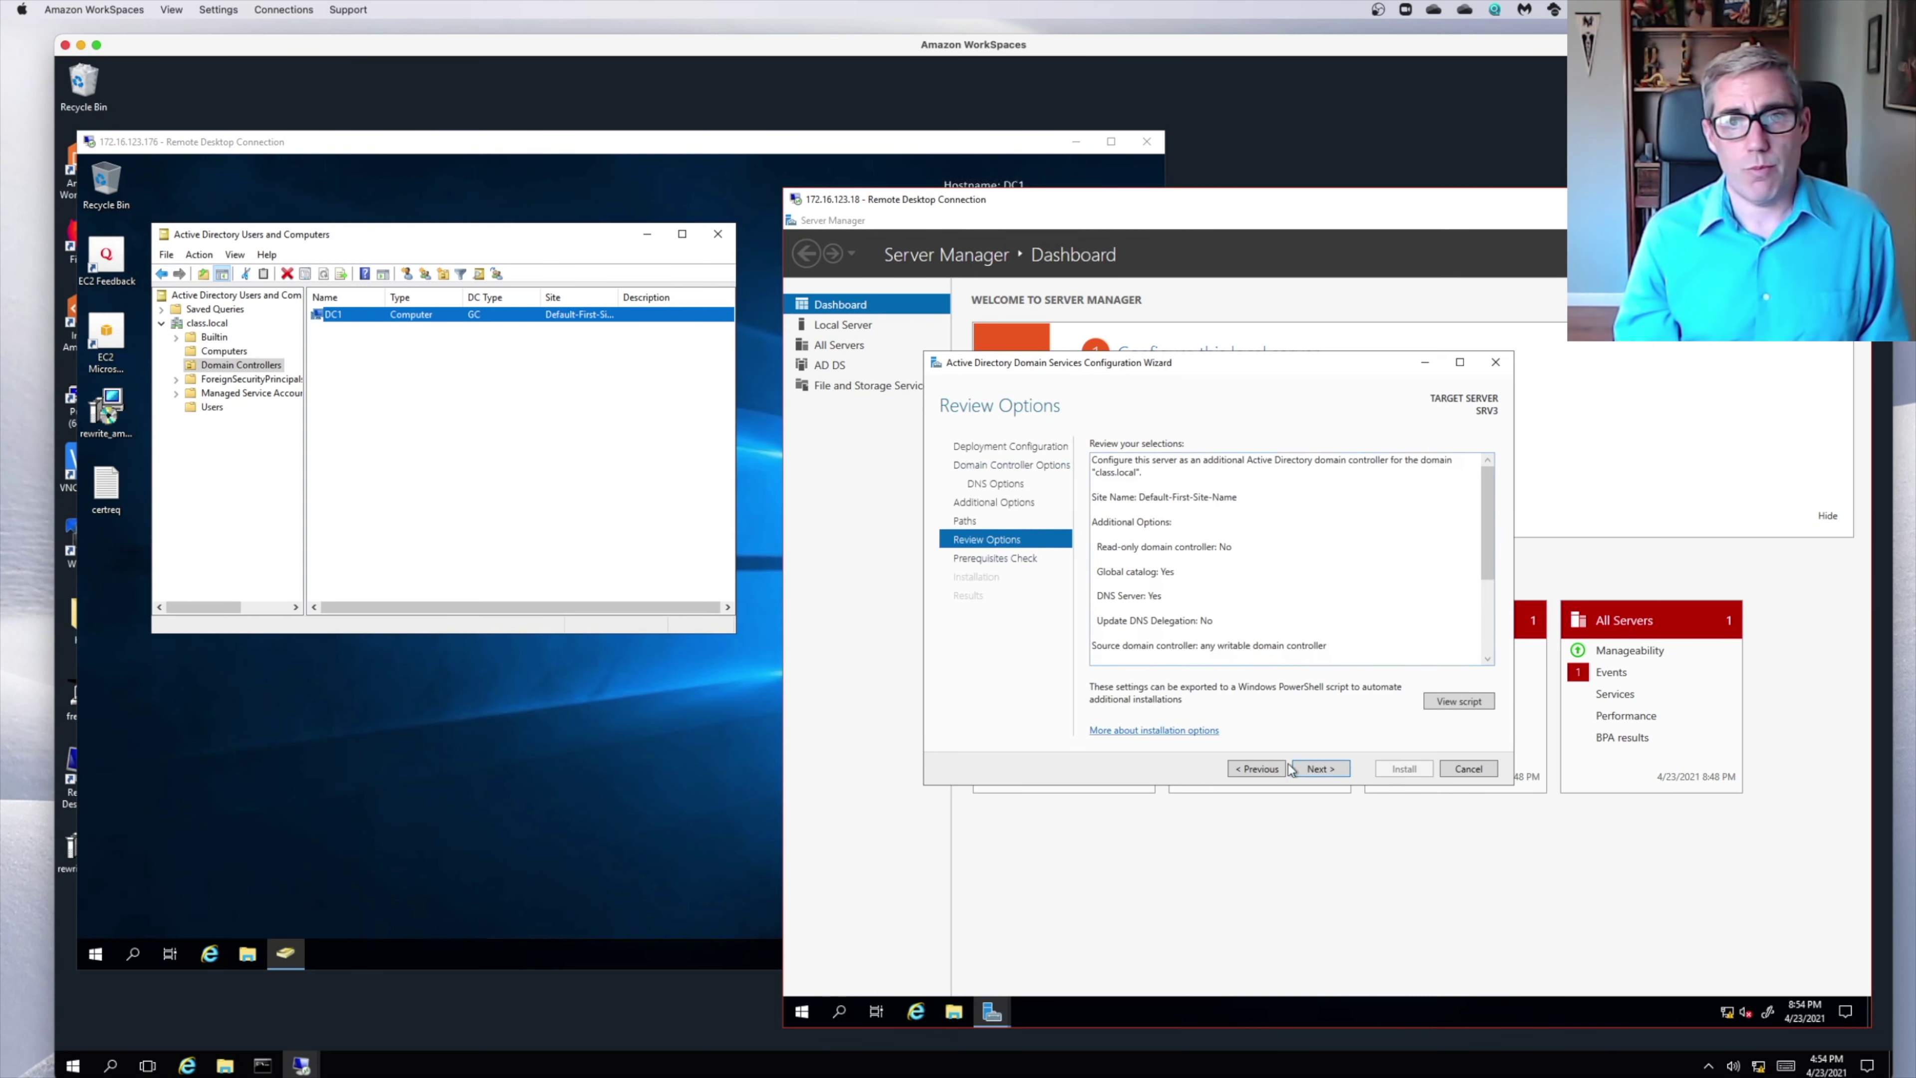
left_click(1328, 769)
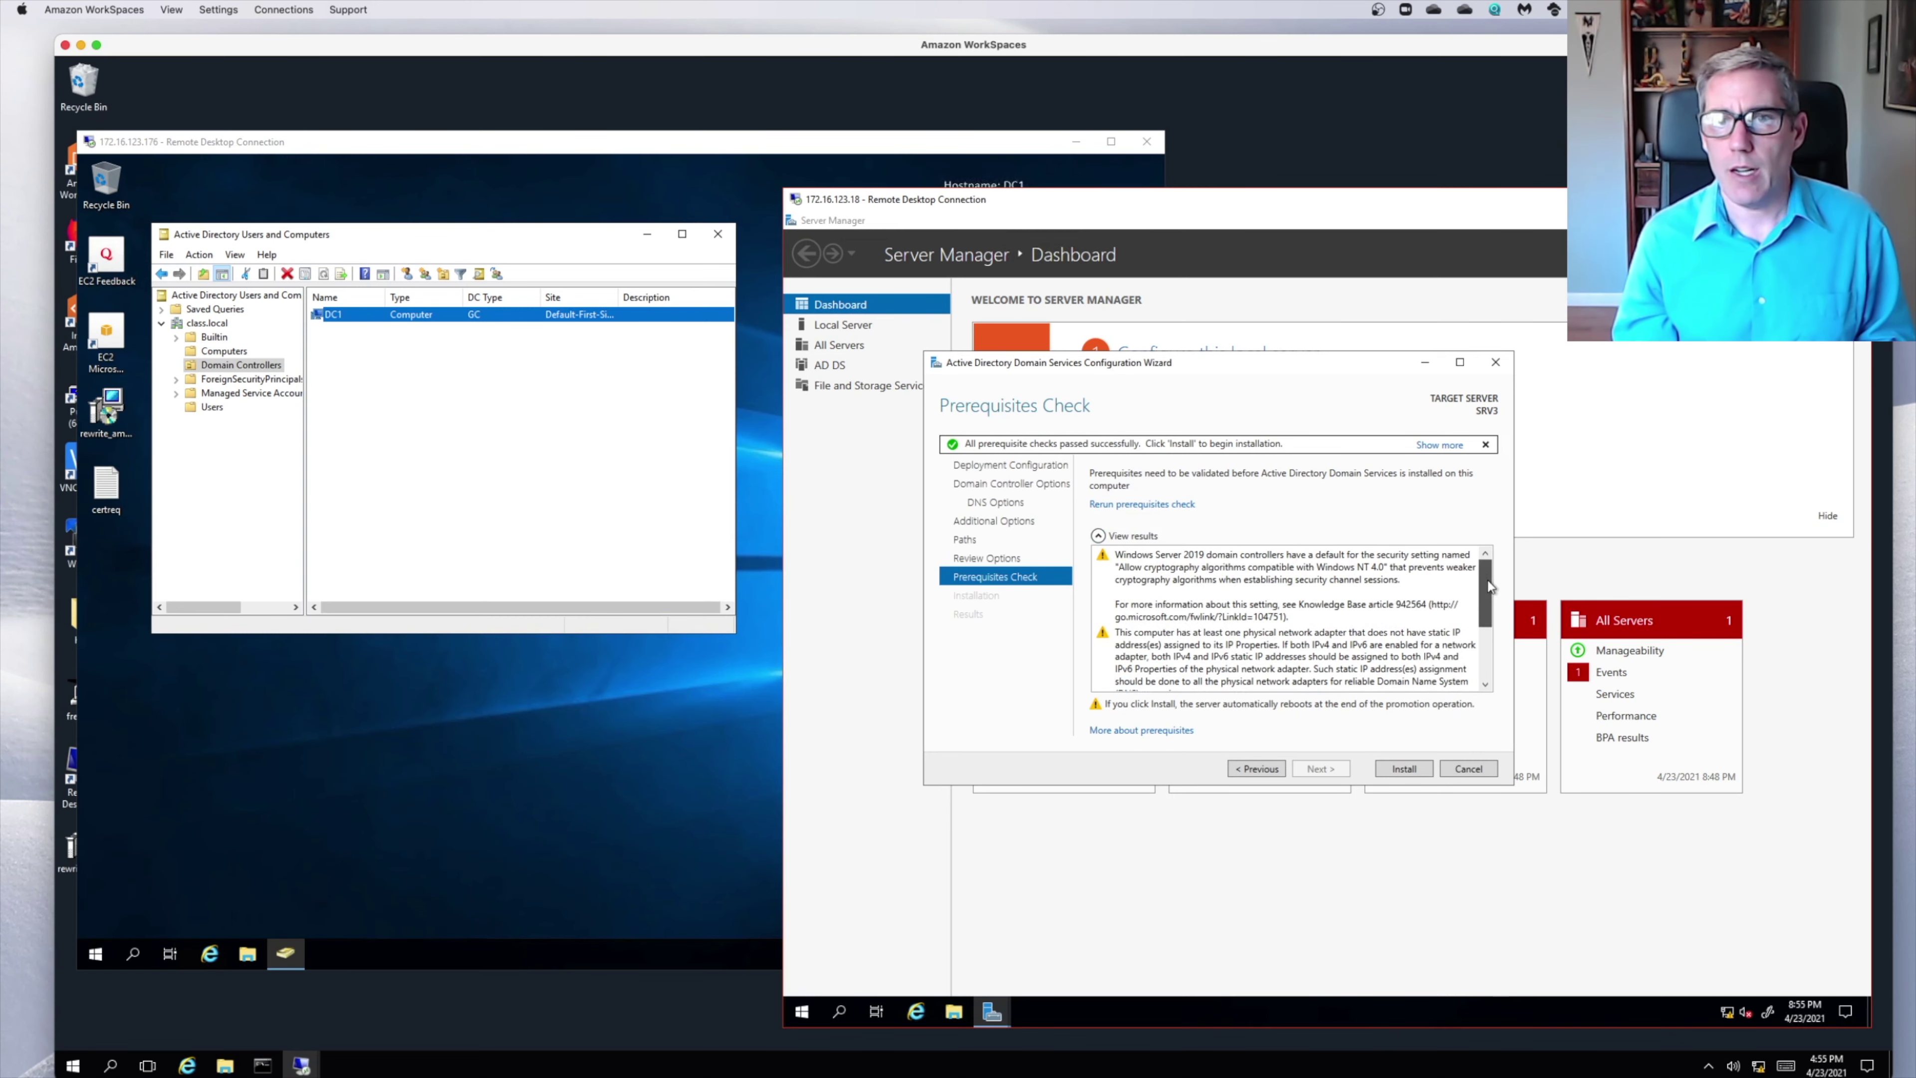
left_click_drag(1486, 574, 1493, 635)
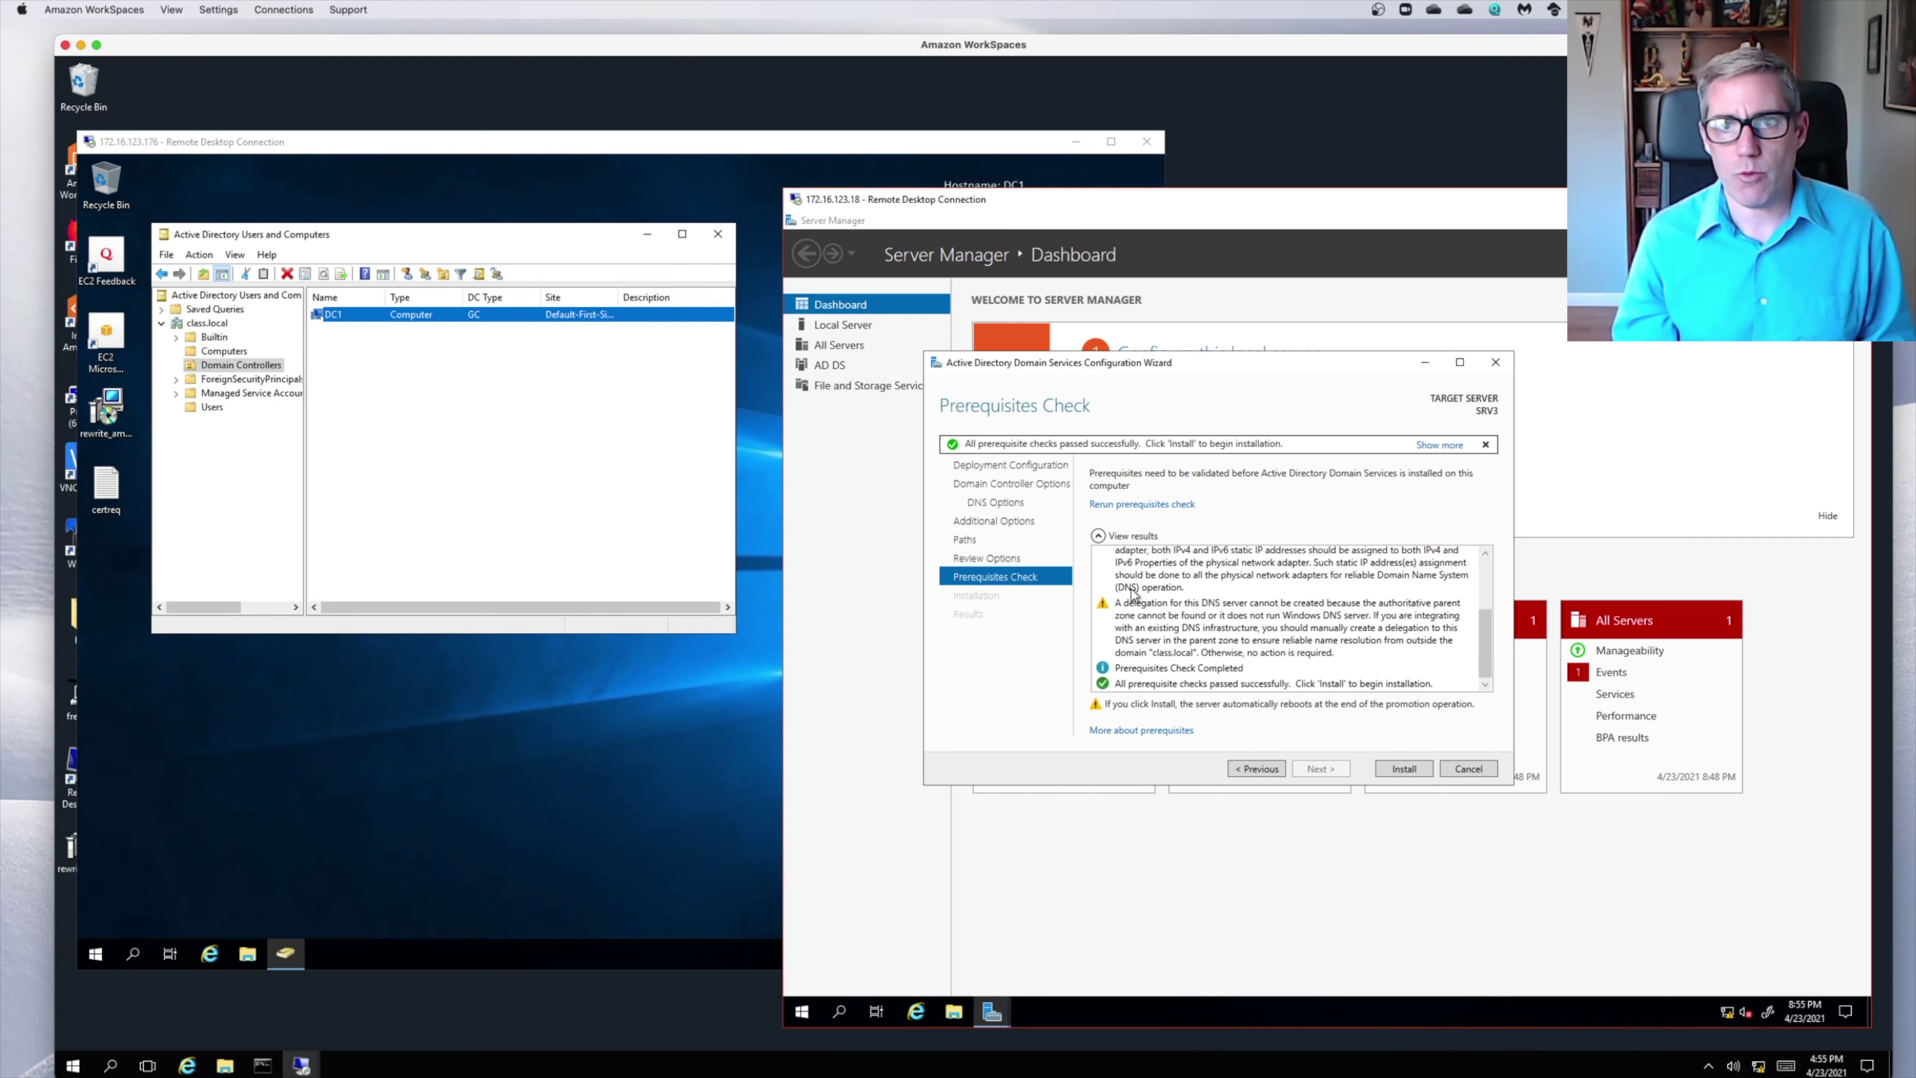
left_click_drag(1484, 620, 1481, 563)
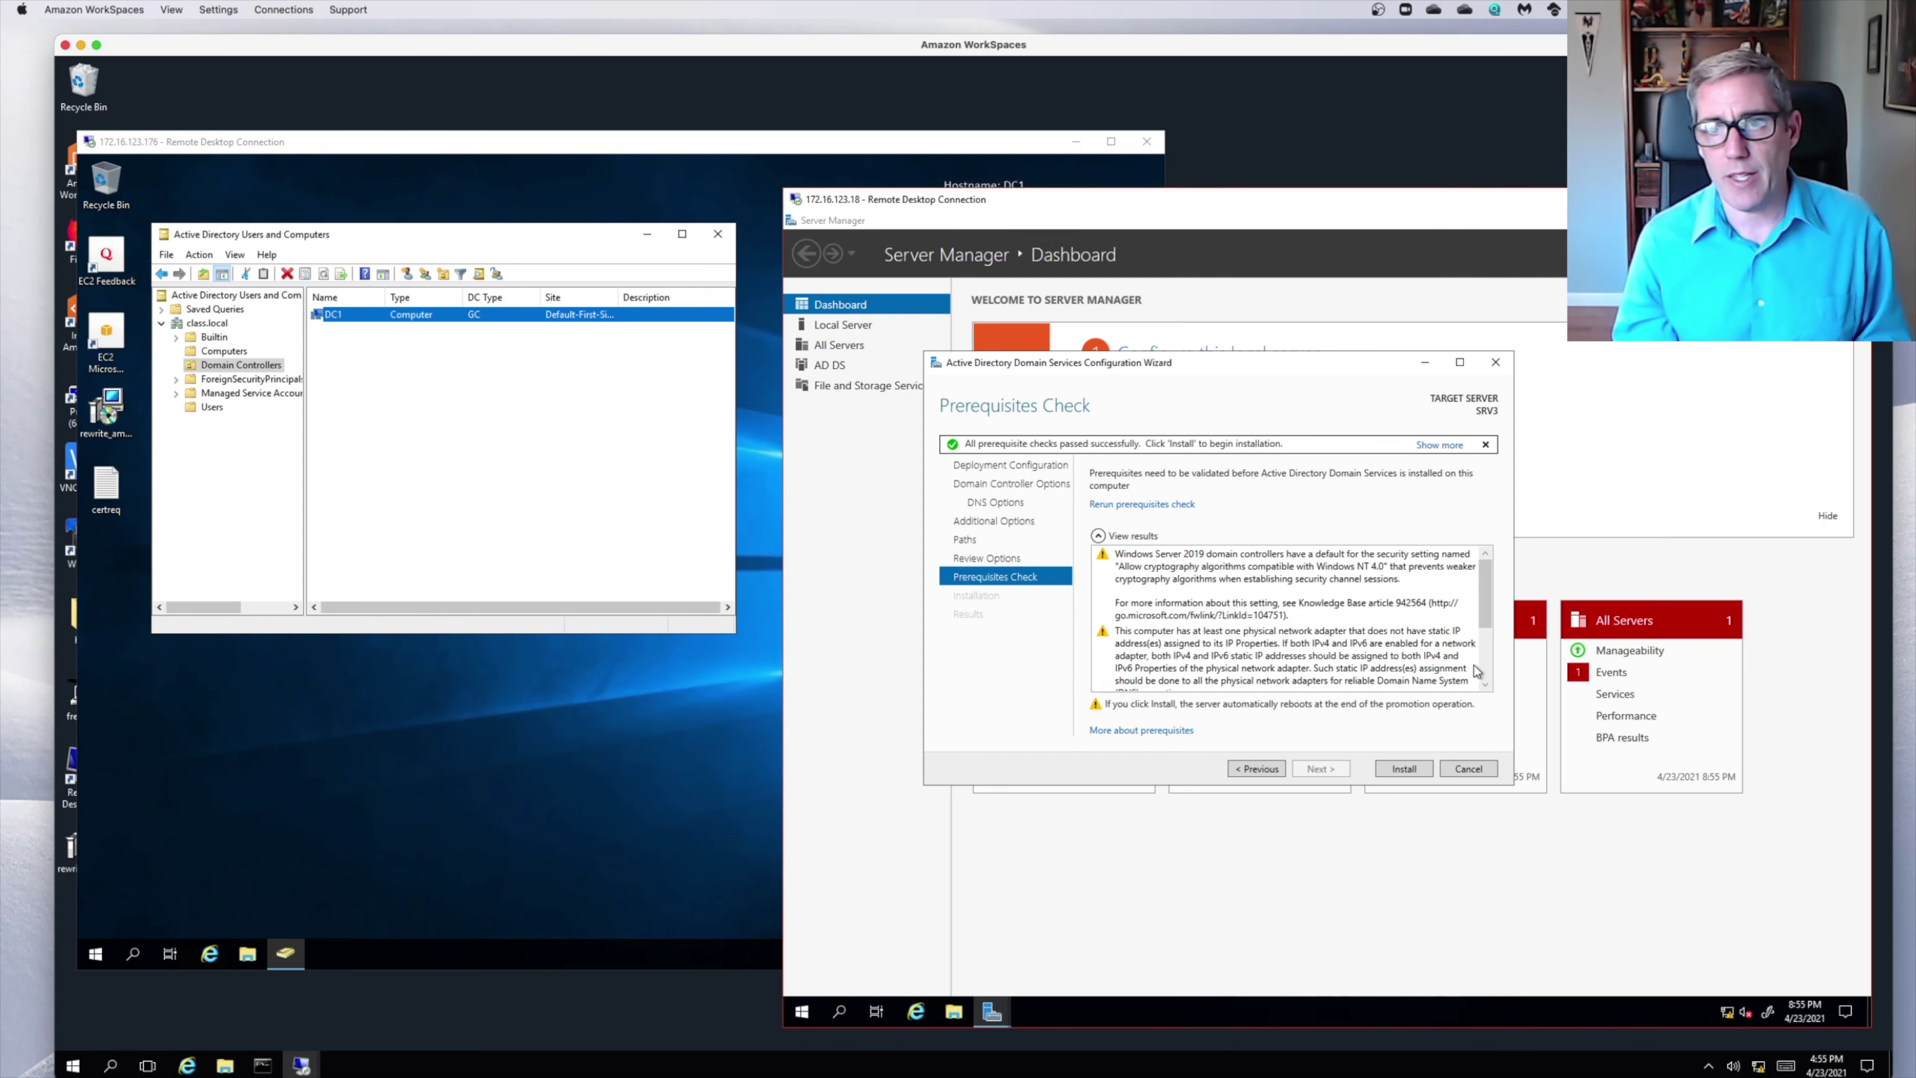
left_click(1484, 685)
left_click(1485, 685)
left_click(1484, 686)
left_click(1484, 685)
left_click(1485, 686)
left_click(1484, 686)
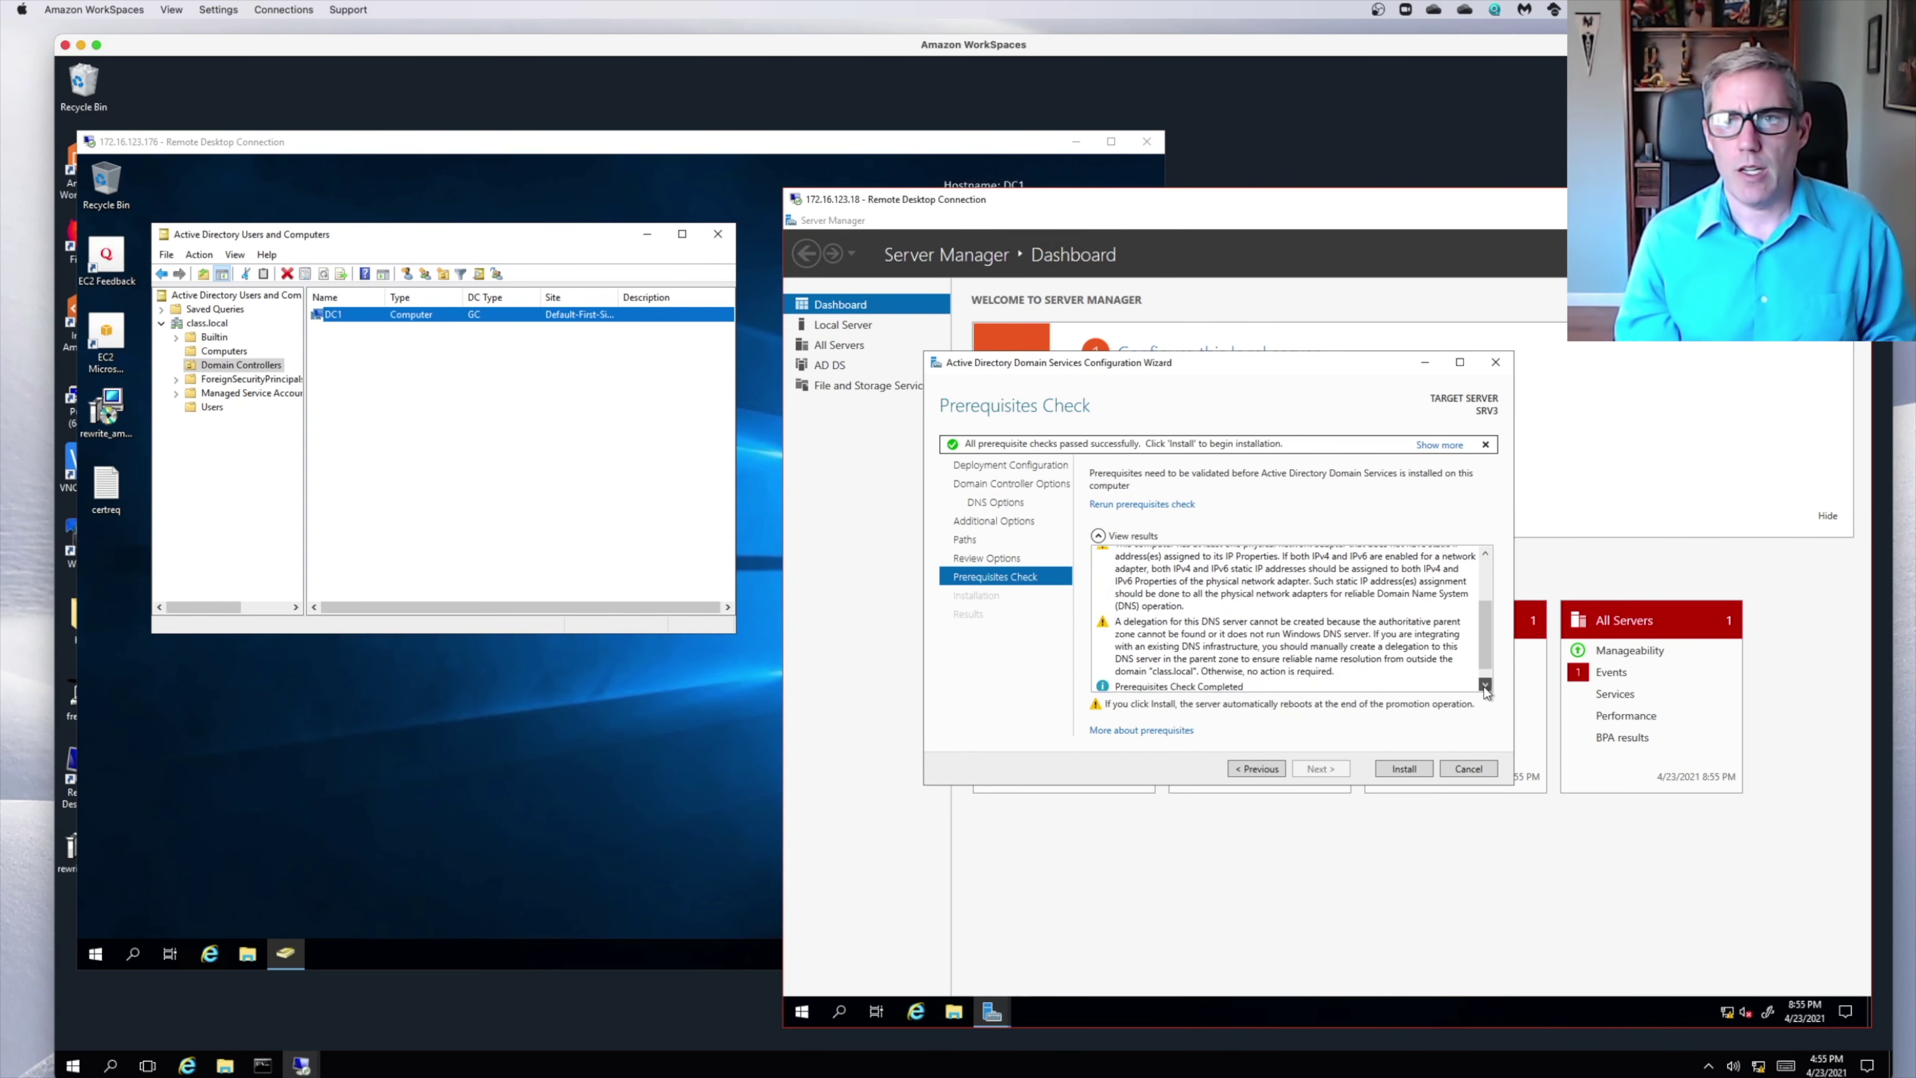
Install AD DS on SRV3, dismiss the sign-out notice and close the finished wizard.
left_click(1401, 768)
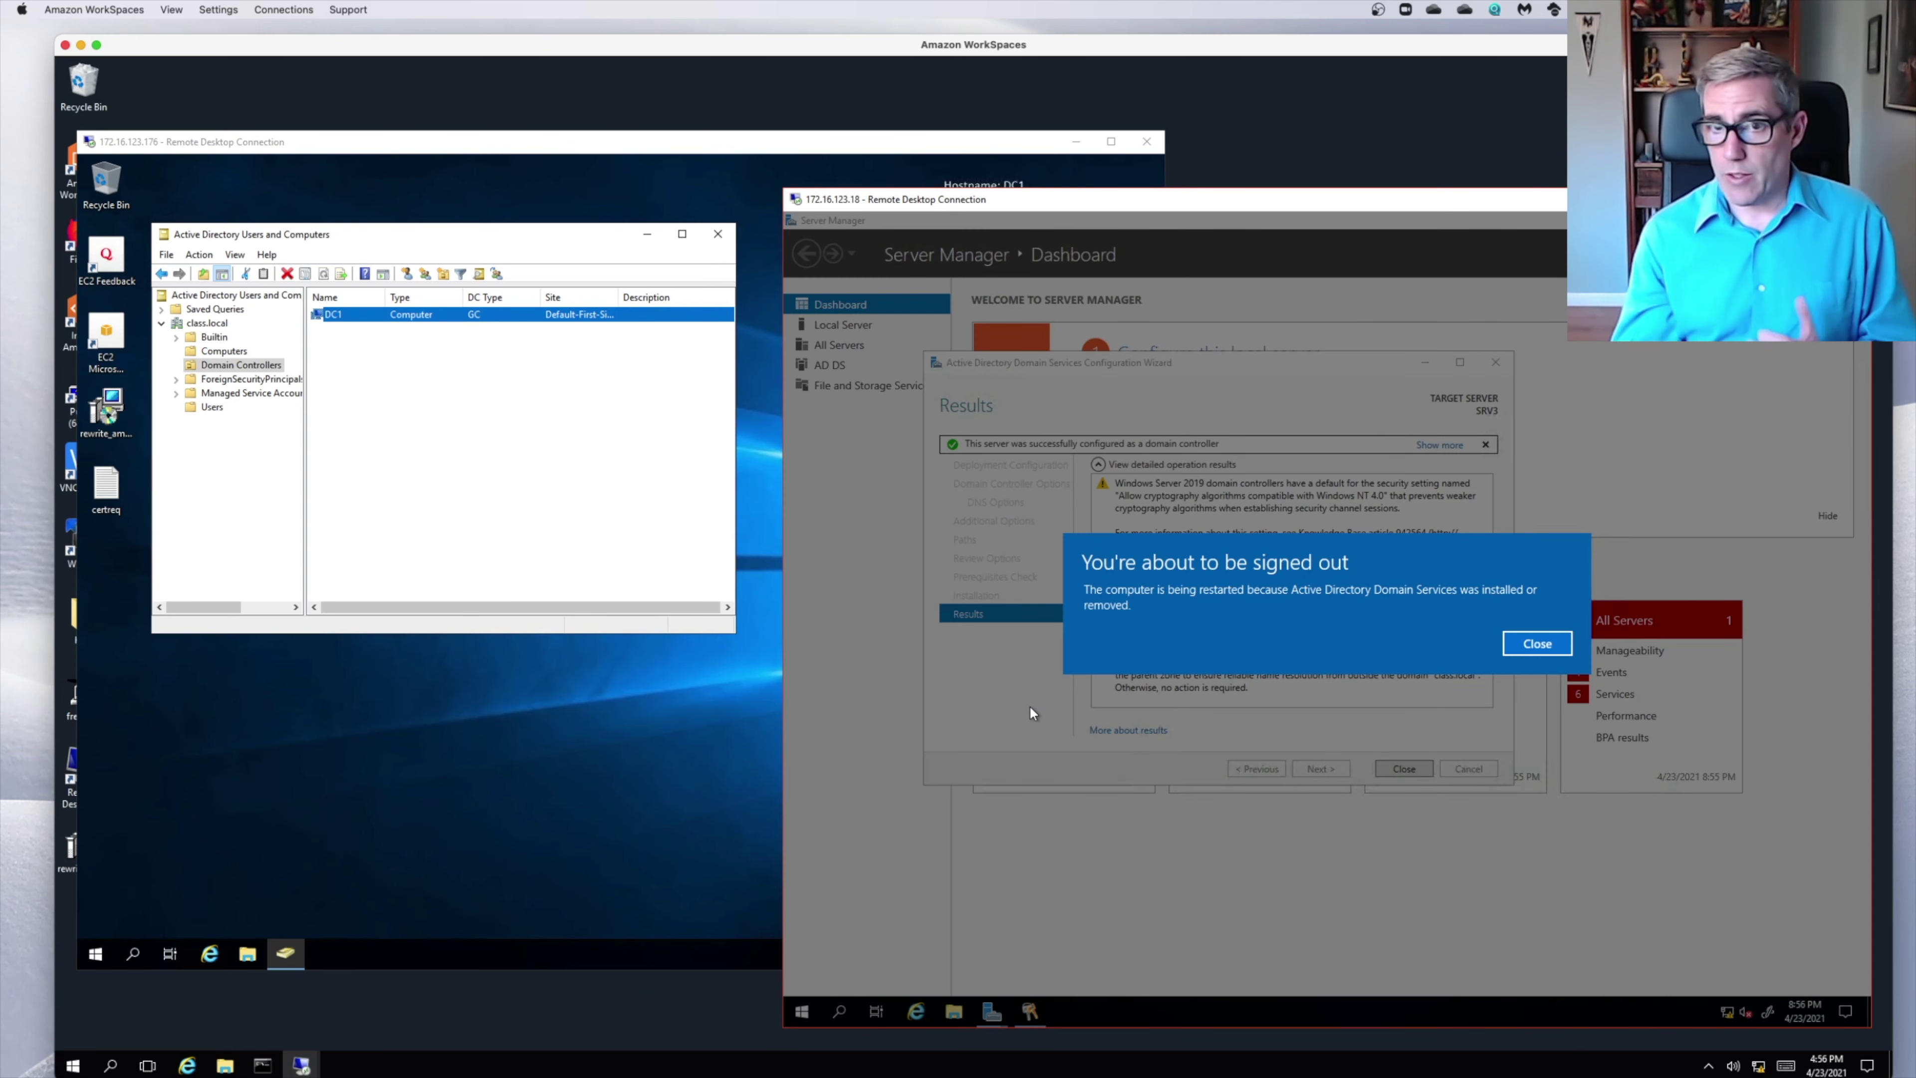
left_click(1537, 645)
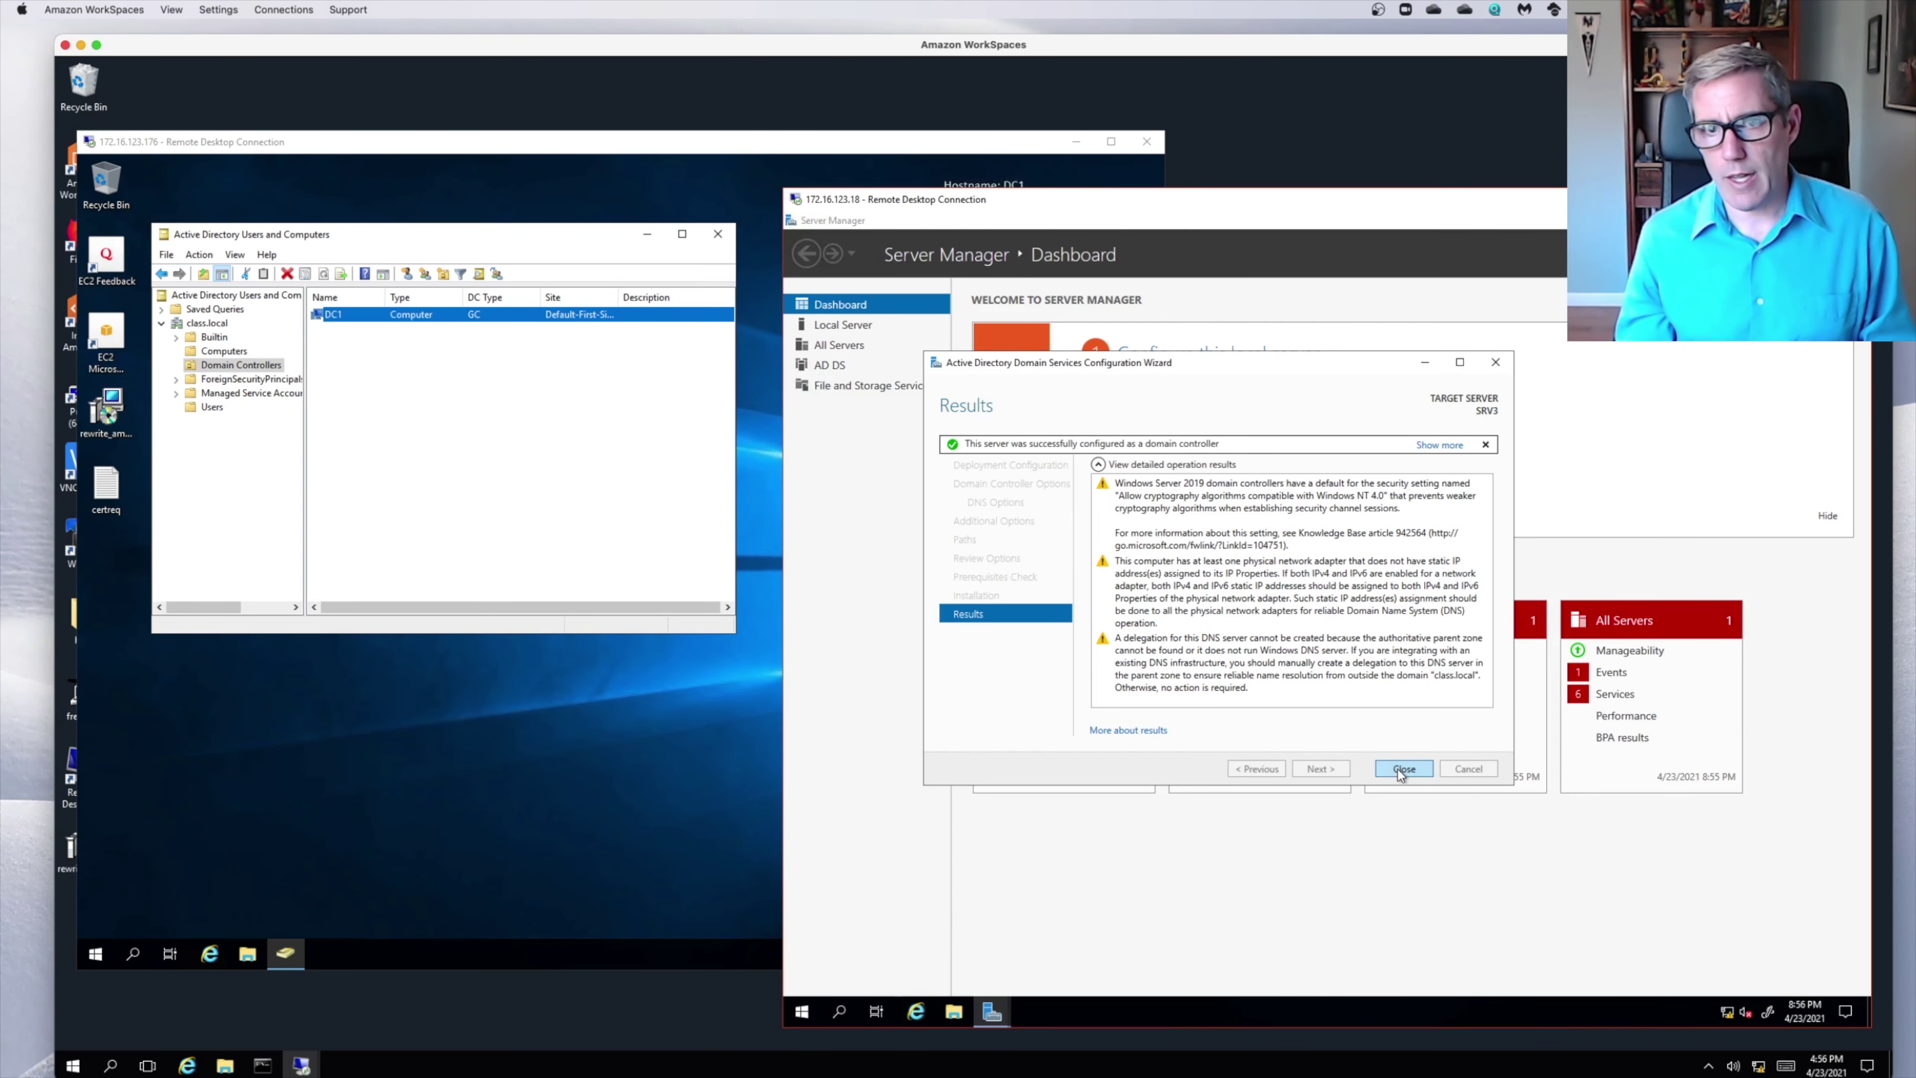
left_click(1407, 768)
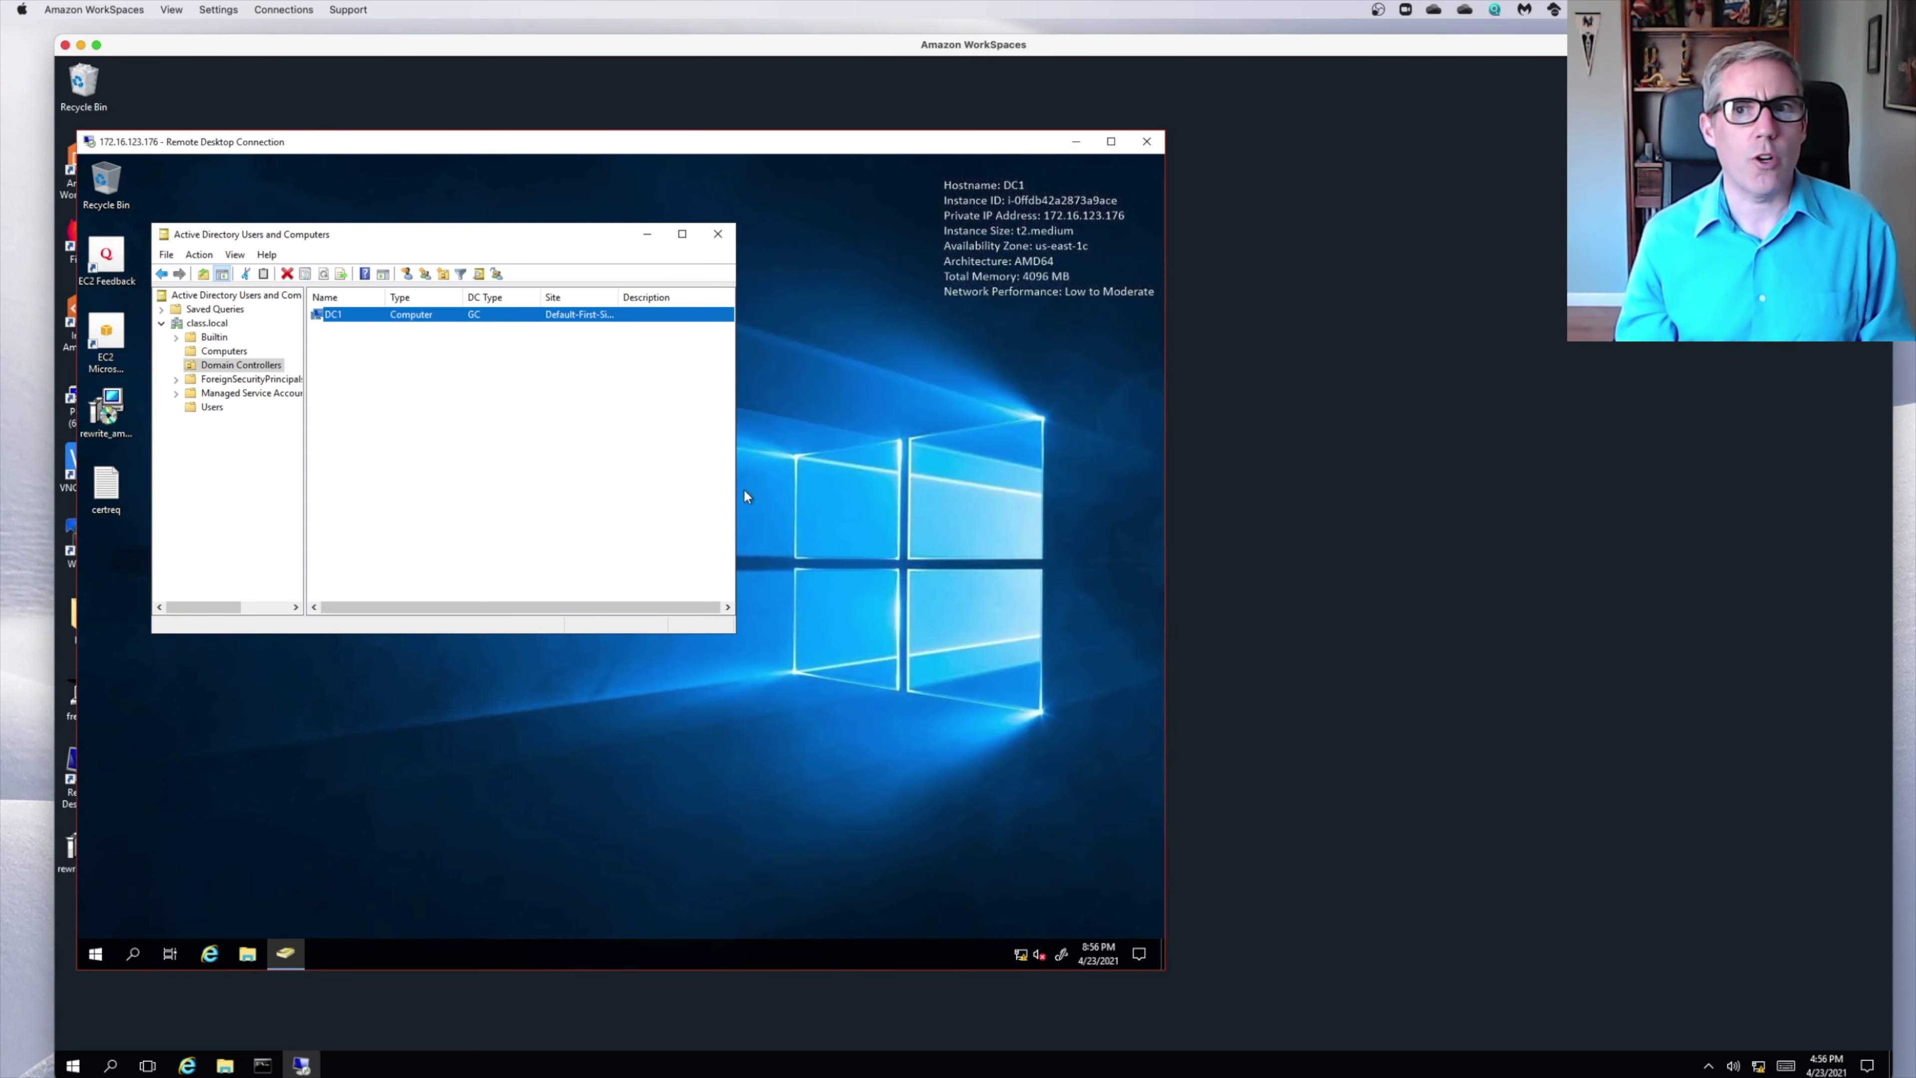
Refresh the Domain Controllers container in DC1's Active Directory Users and Computers.
left_click(452, 409)
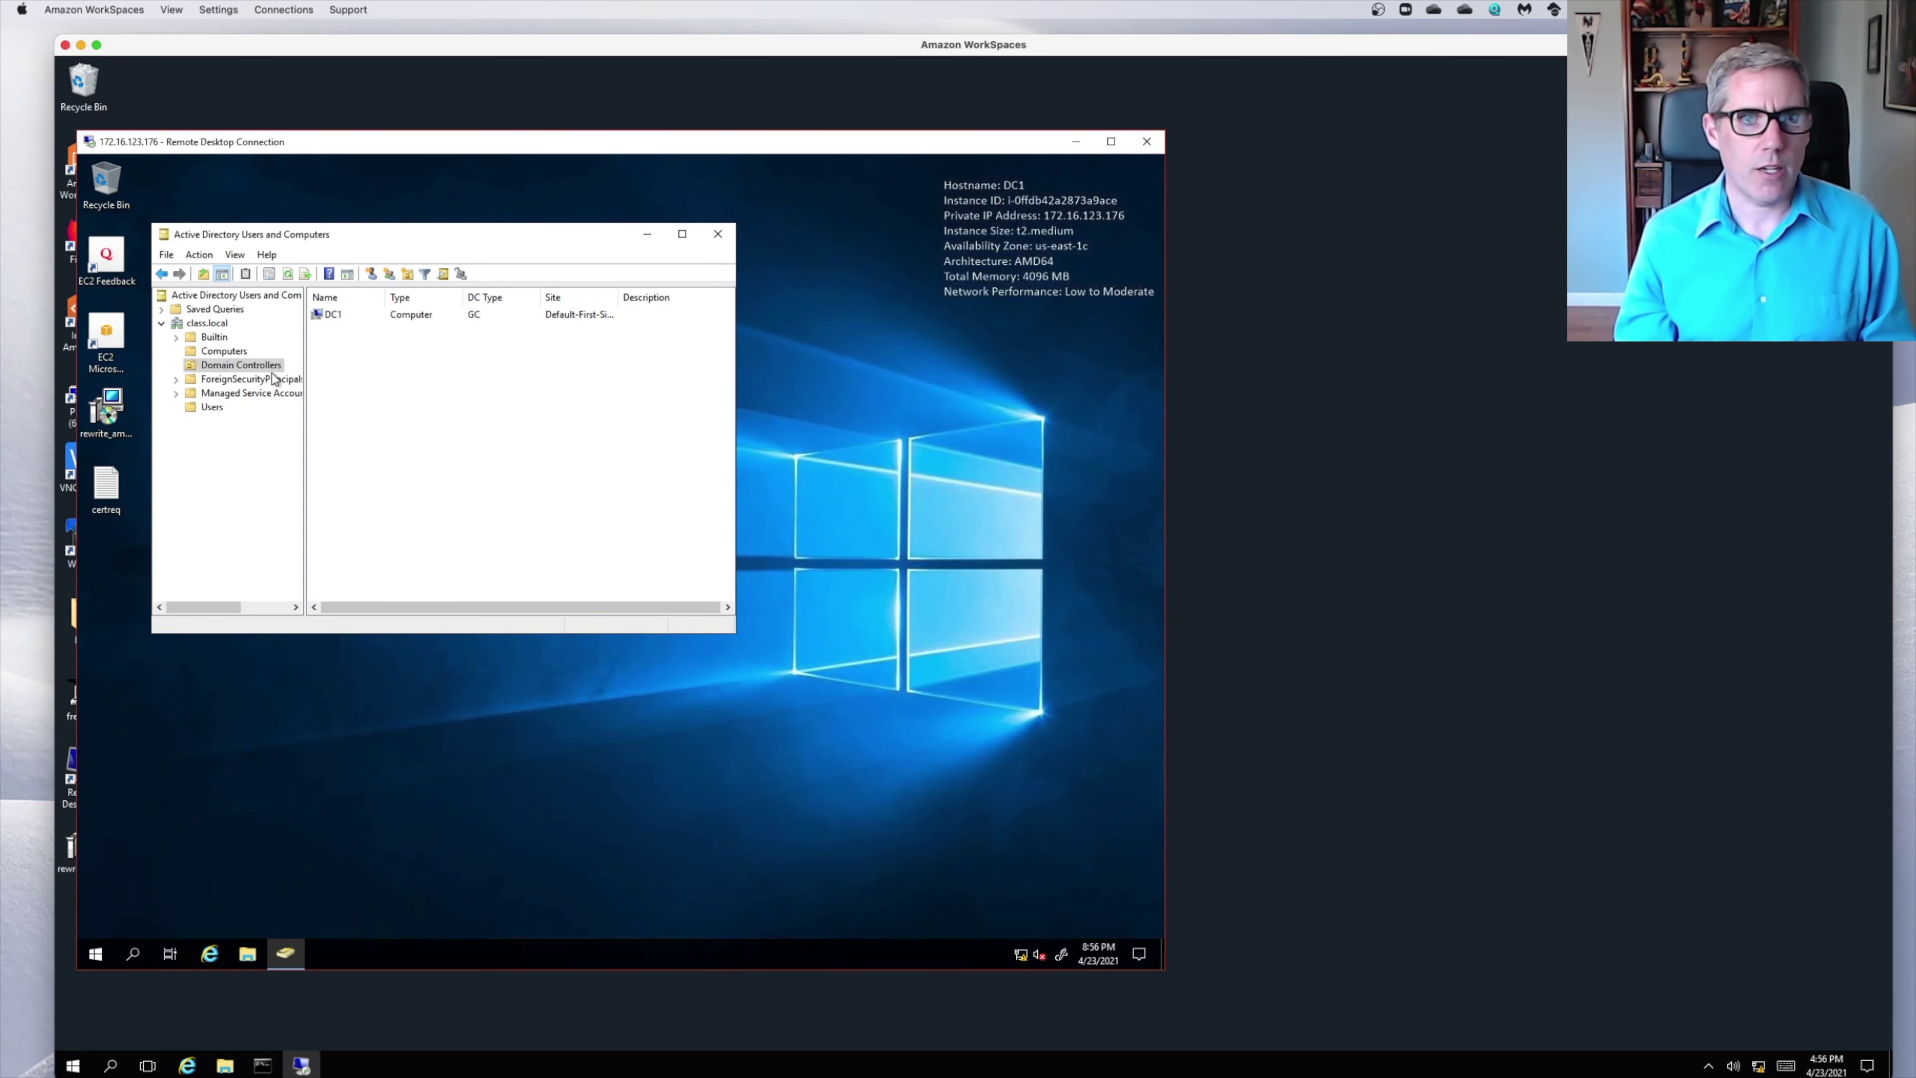
left_click(236, 255)
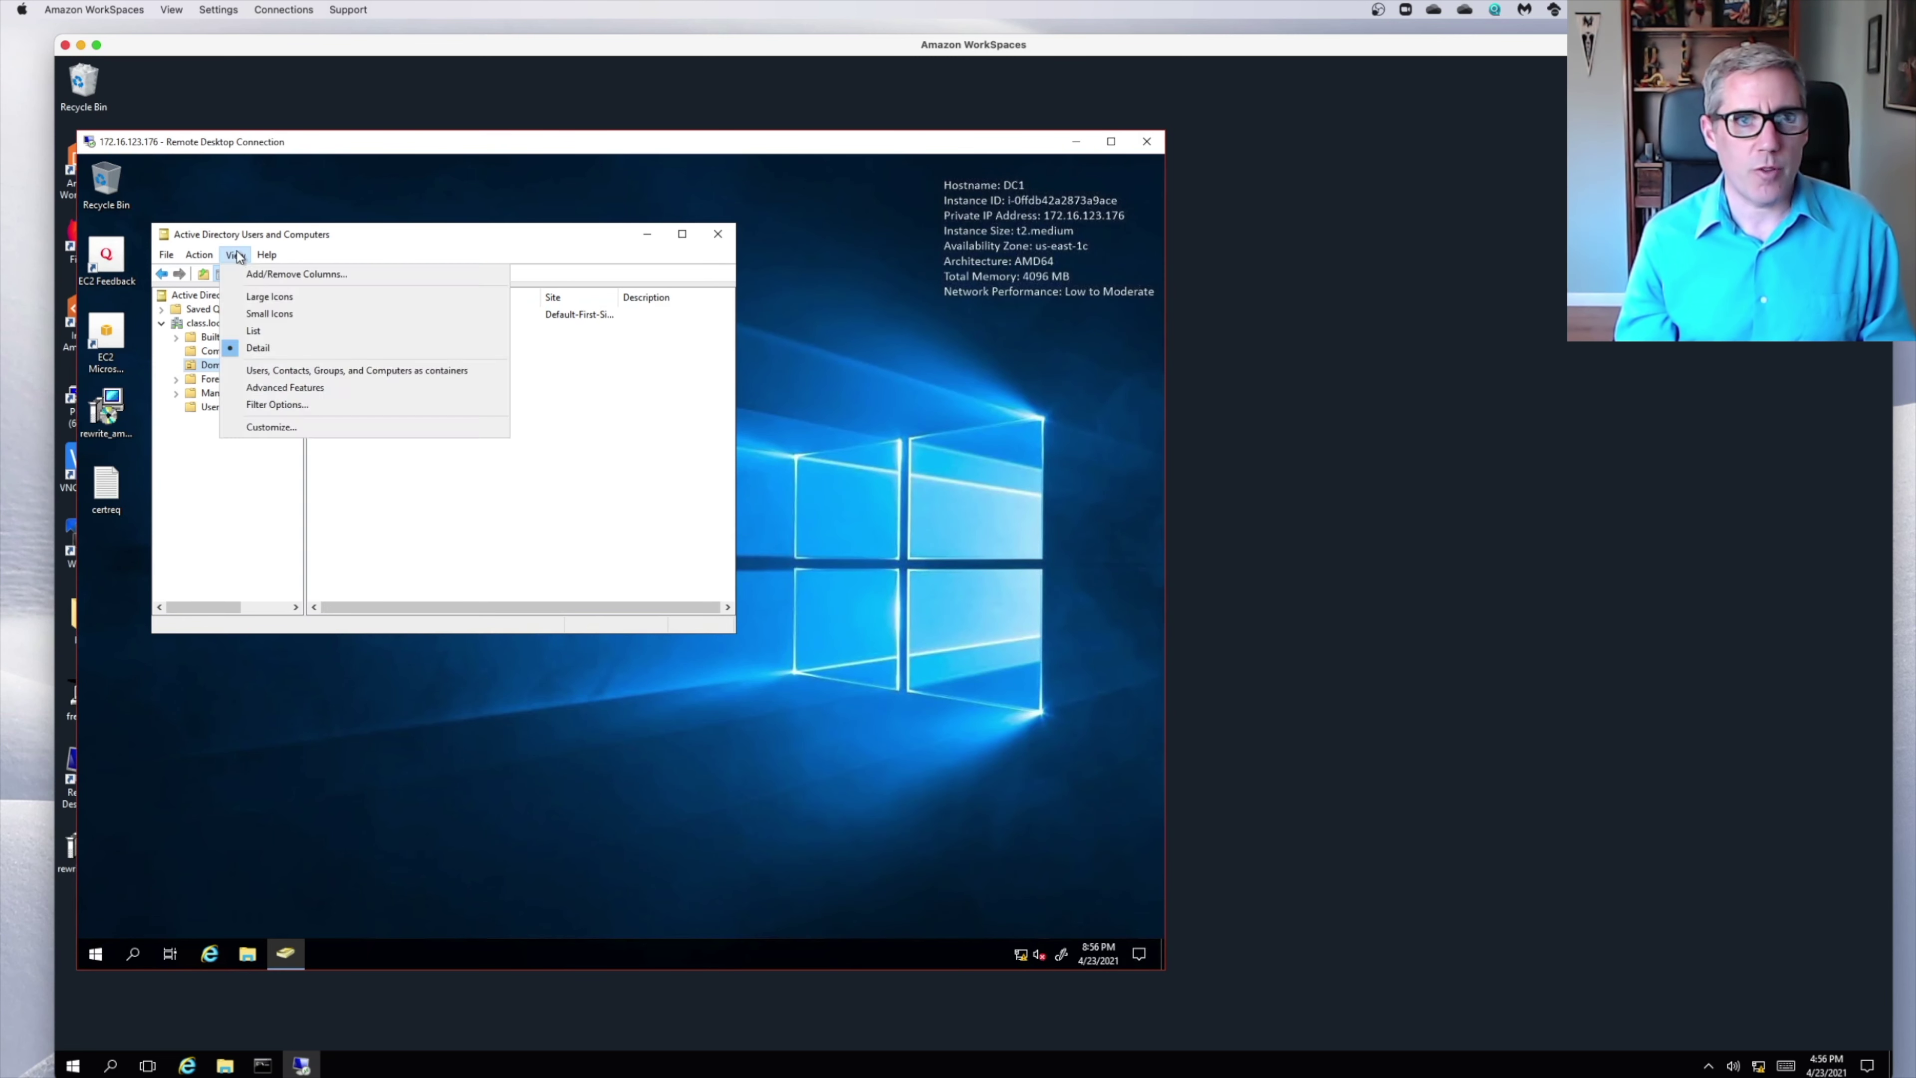
mouse_move(209, 256)
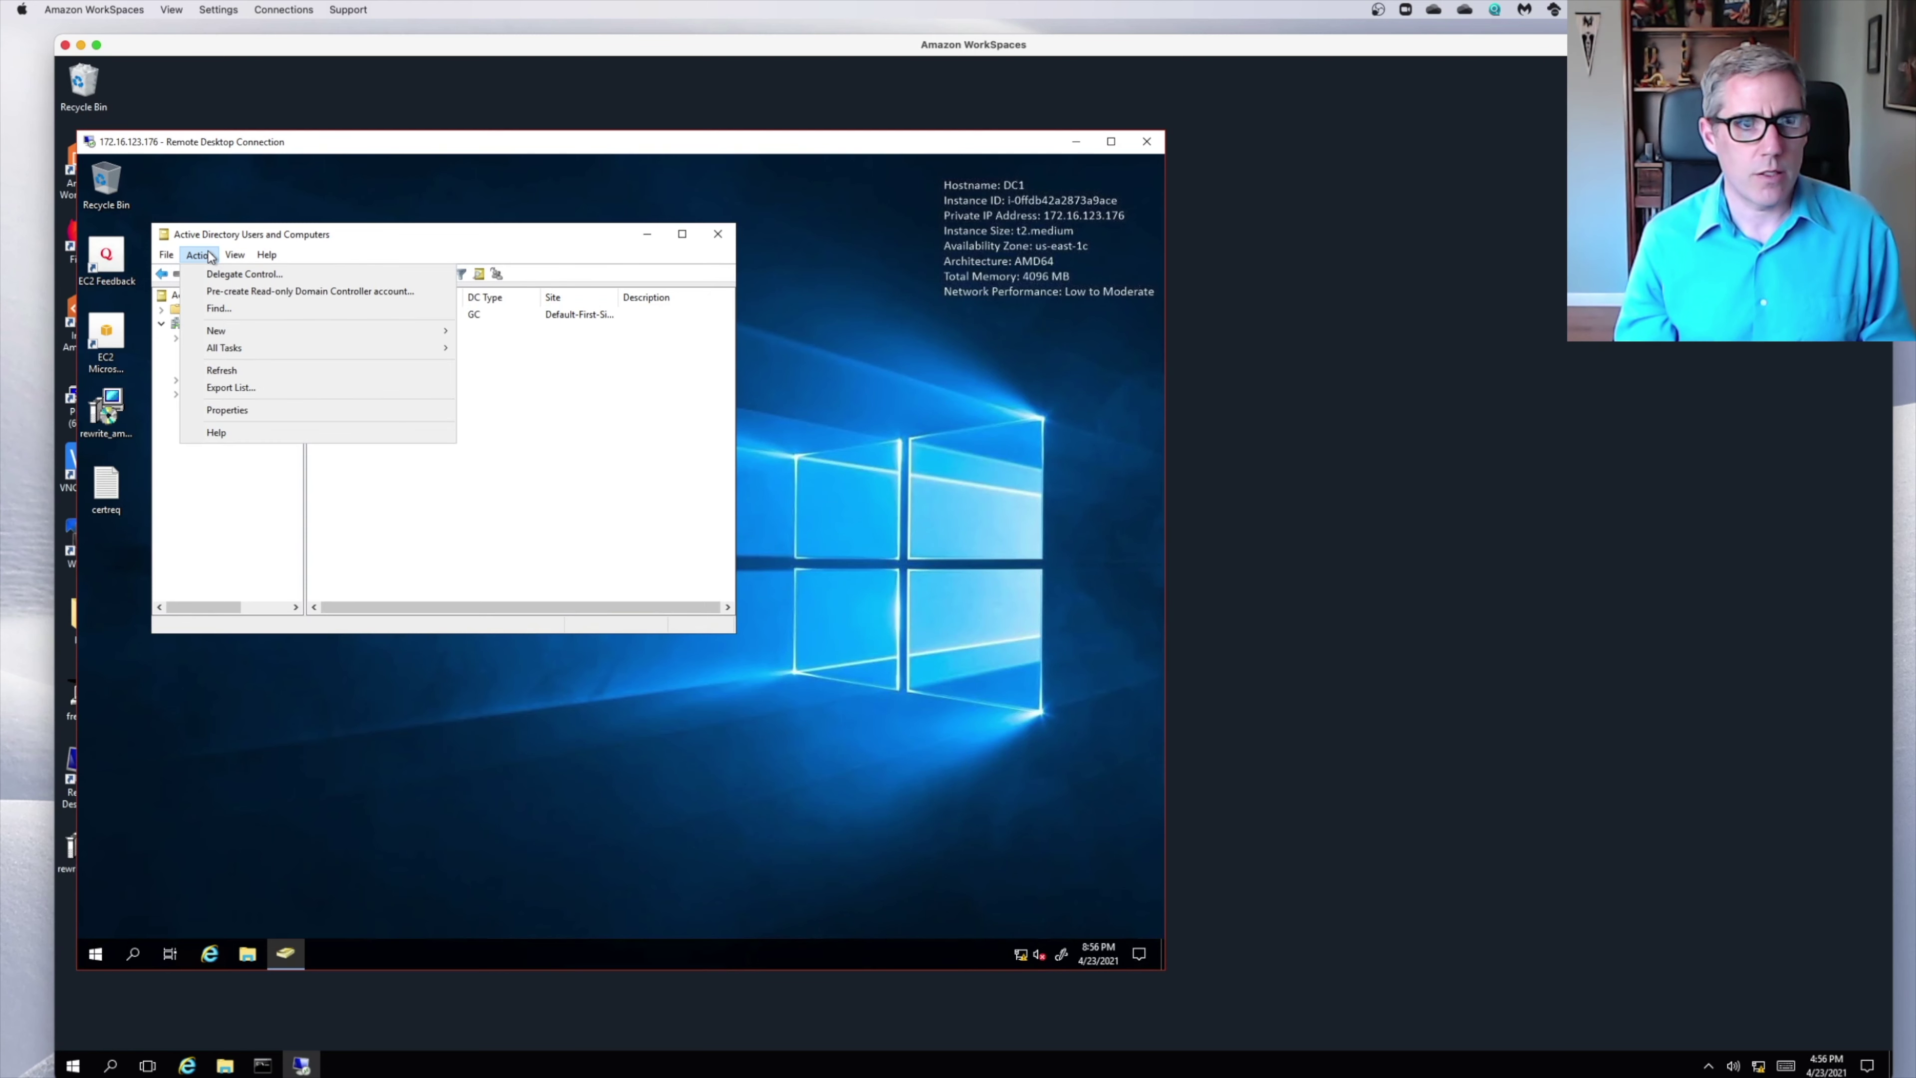
left_click_drag(344, 241, 350, 242)
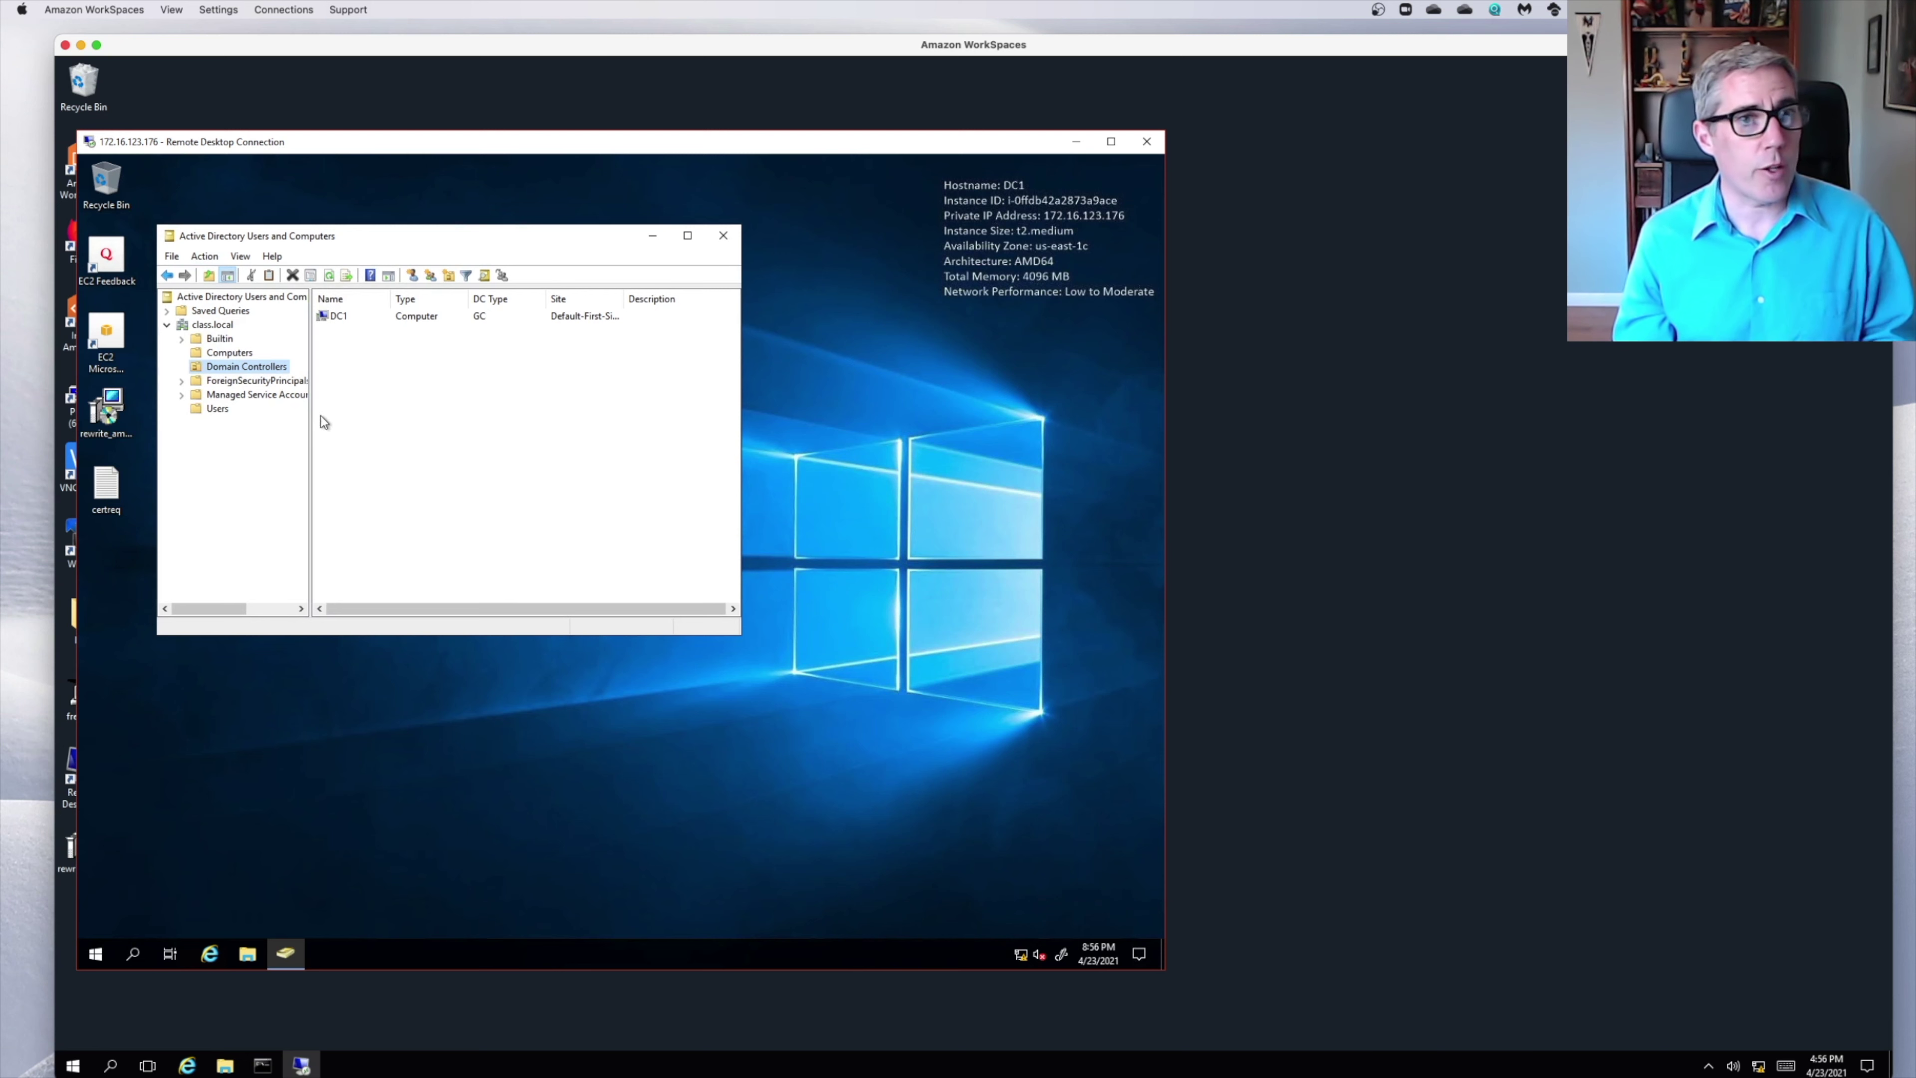
left_click(206, 258)
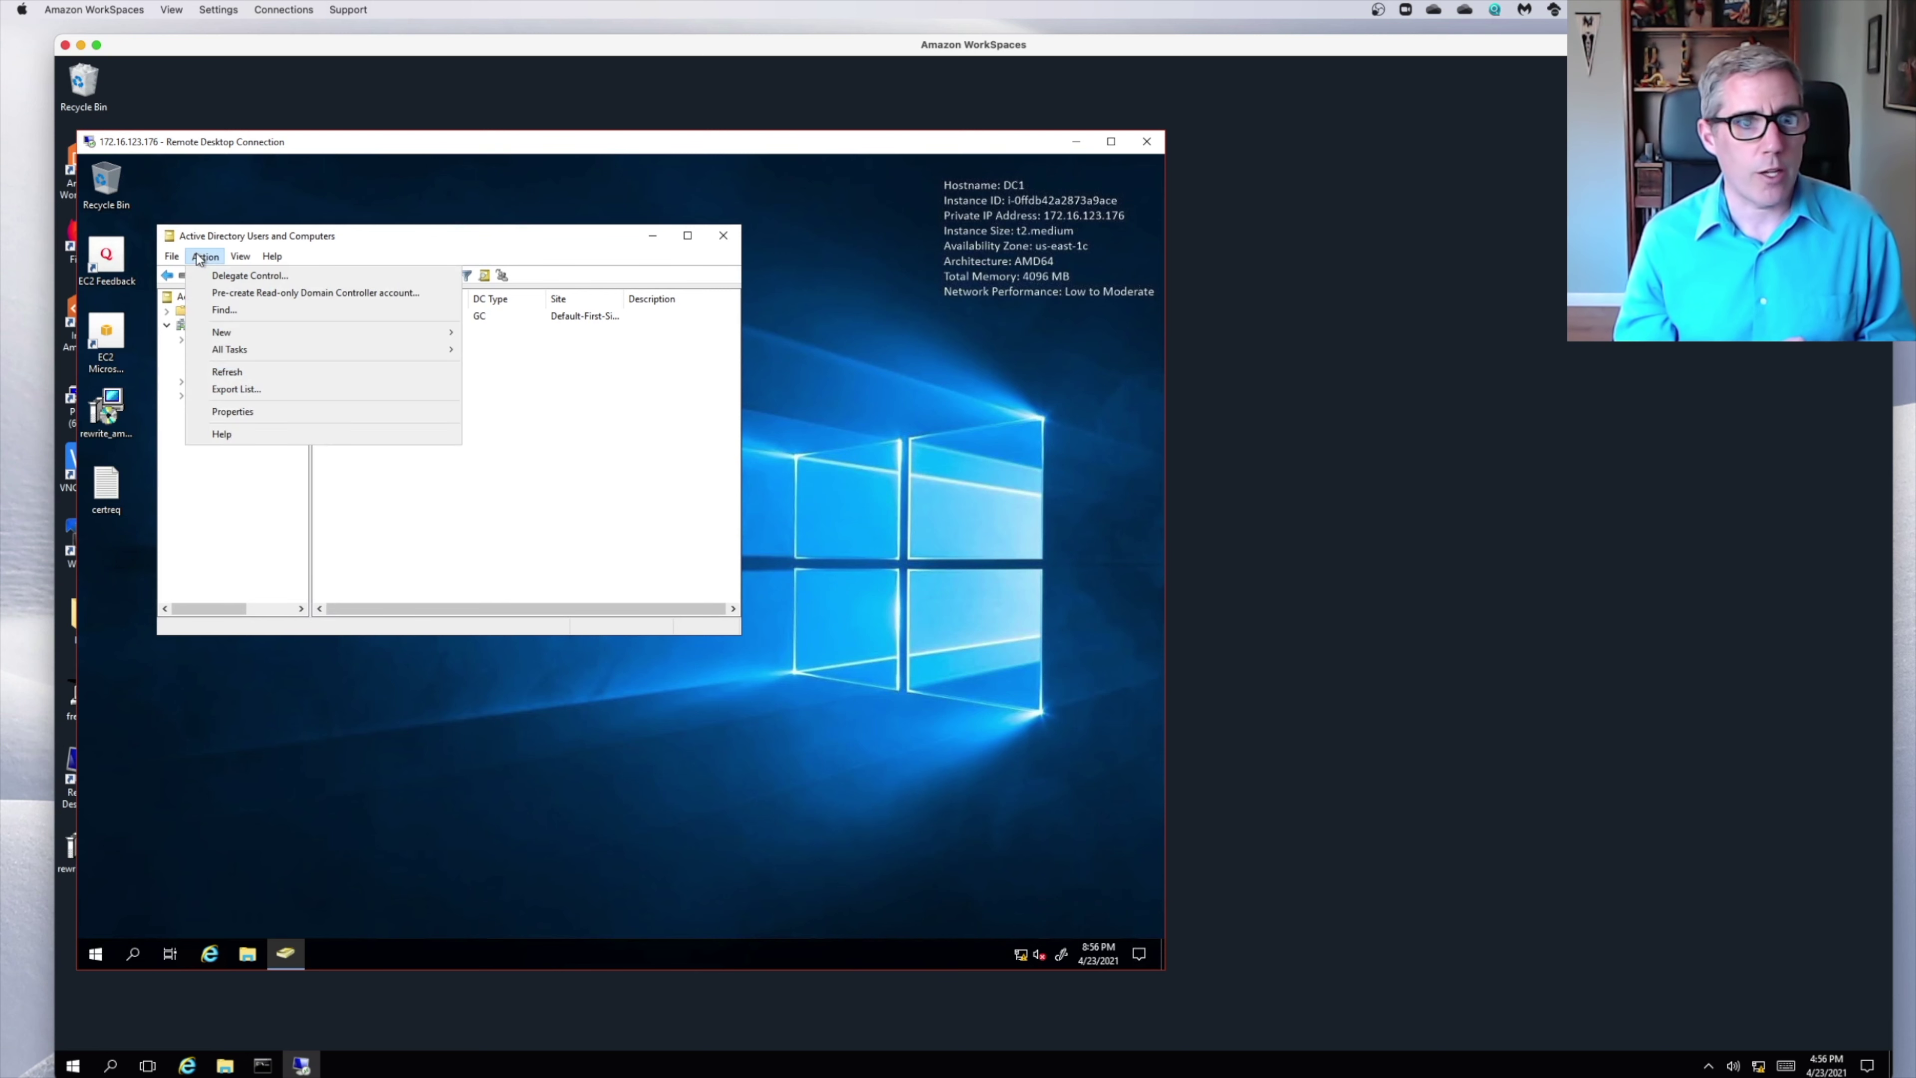
left_click(240, 371)
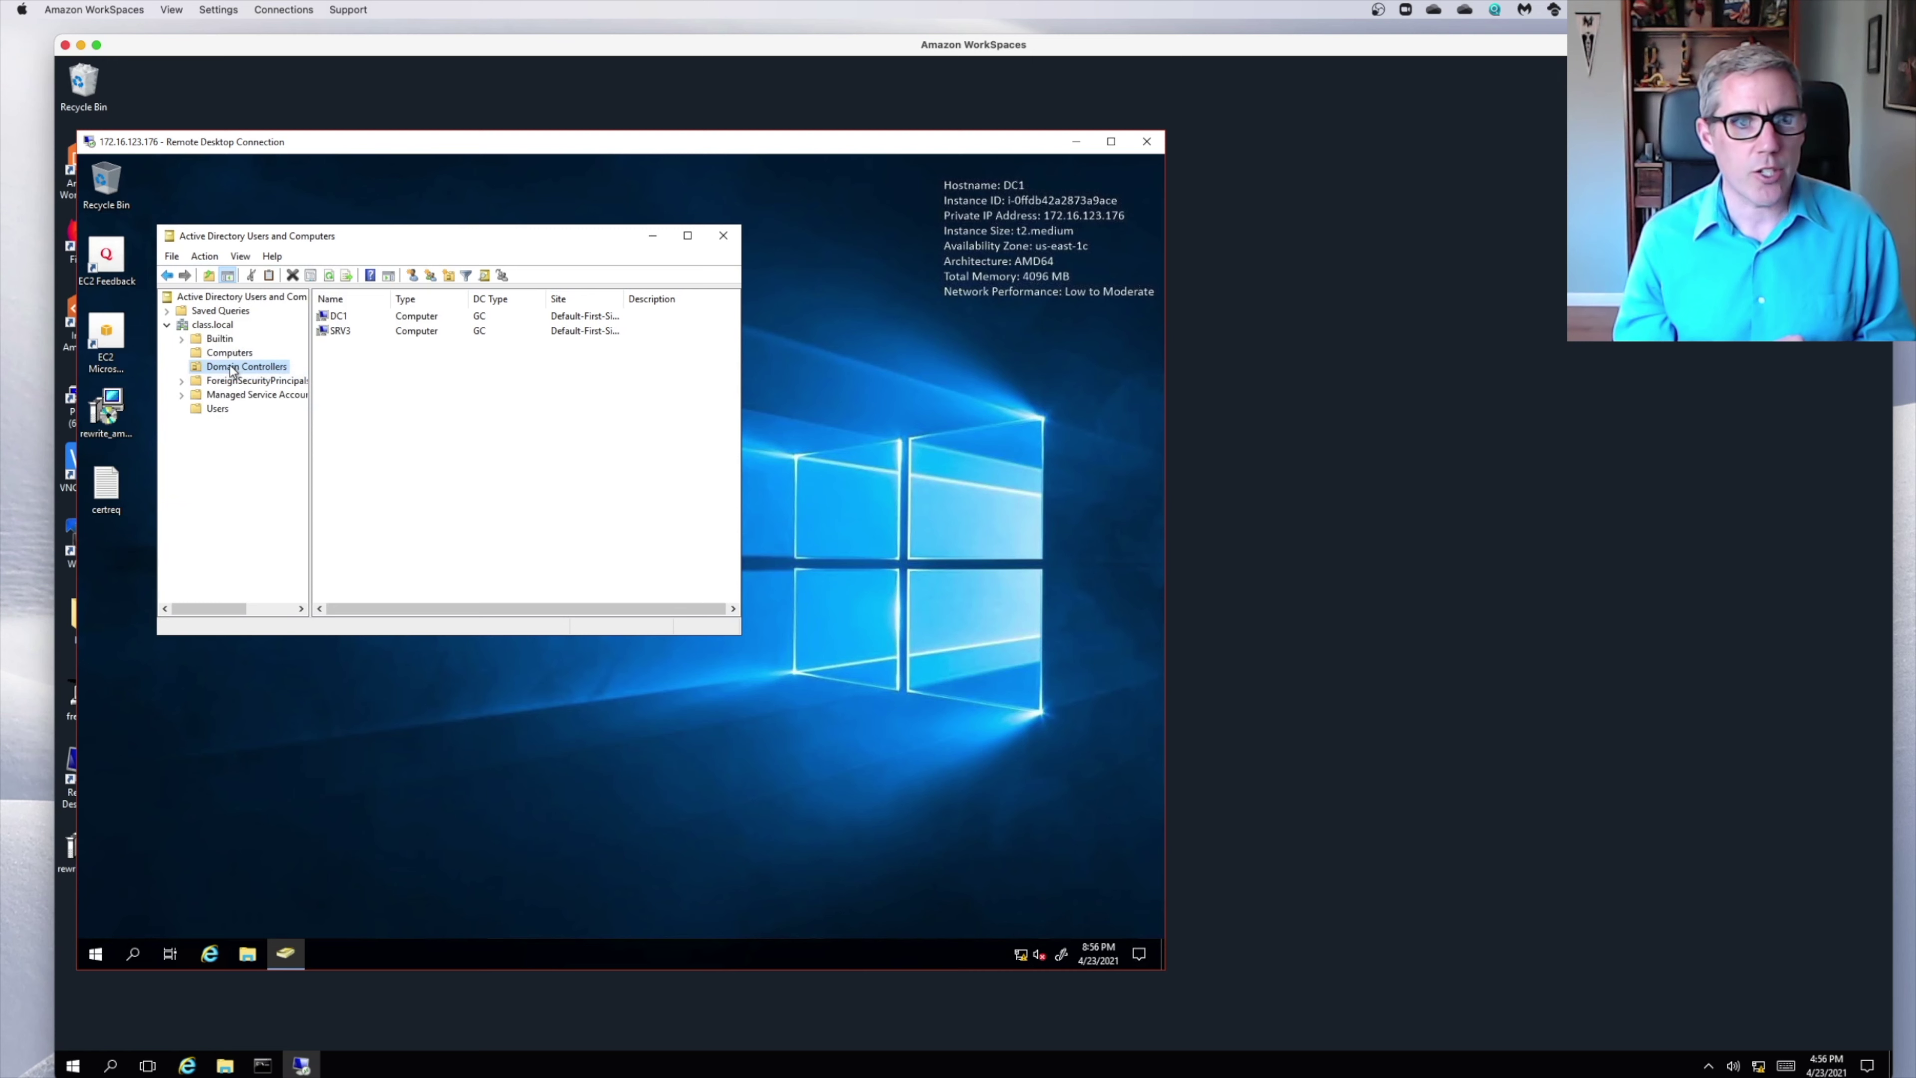
Confirm SRV3 now appears as a domain controller, check the Computers container, and bring up recent Remote Desktop connections.
left_click(343, 330)
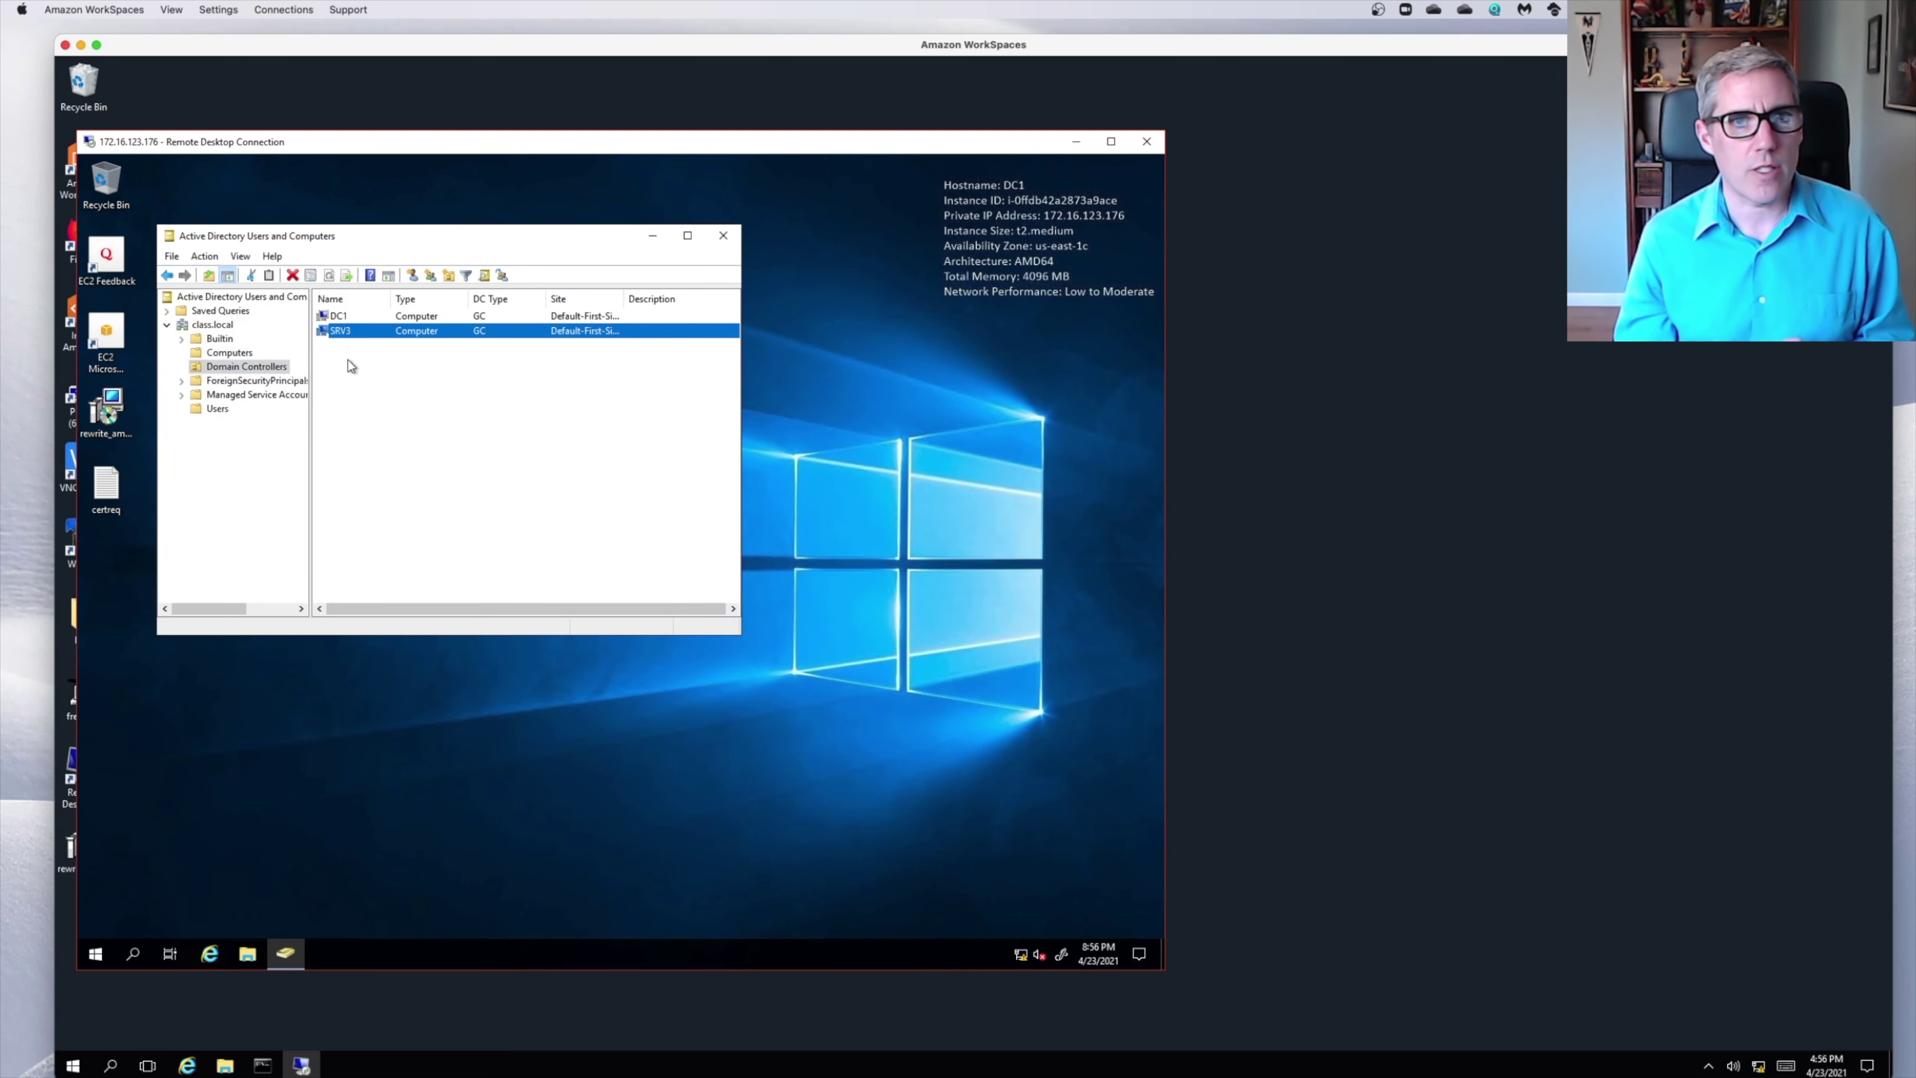
left_click(348, 361)
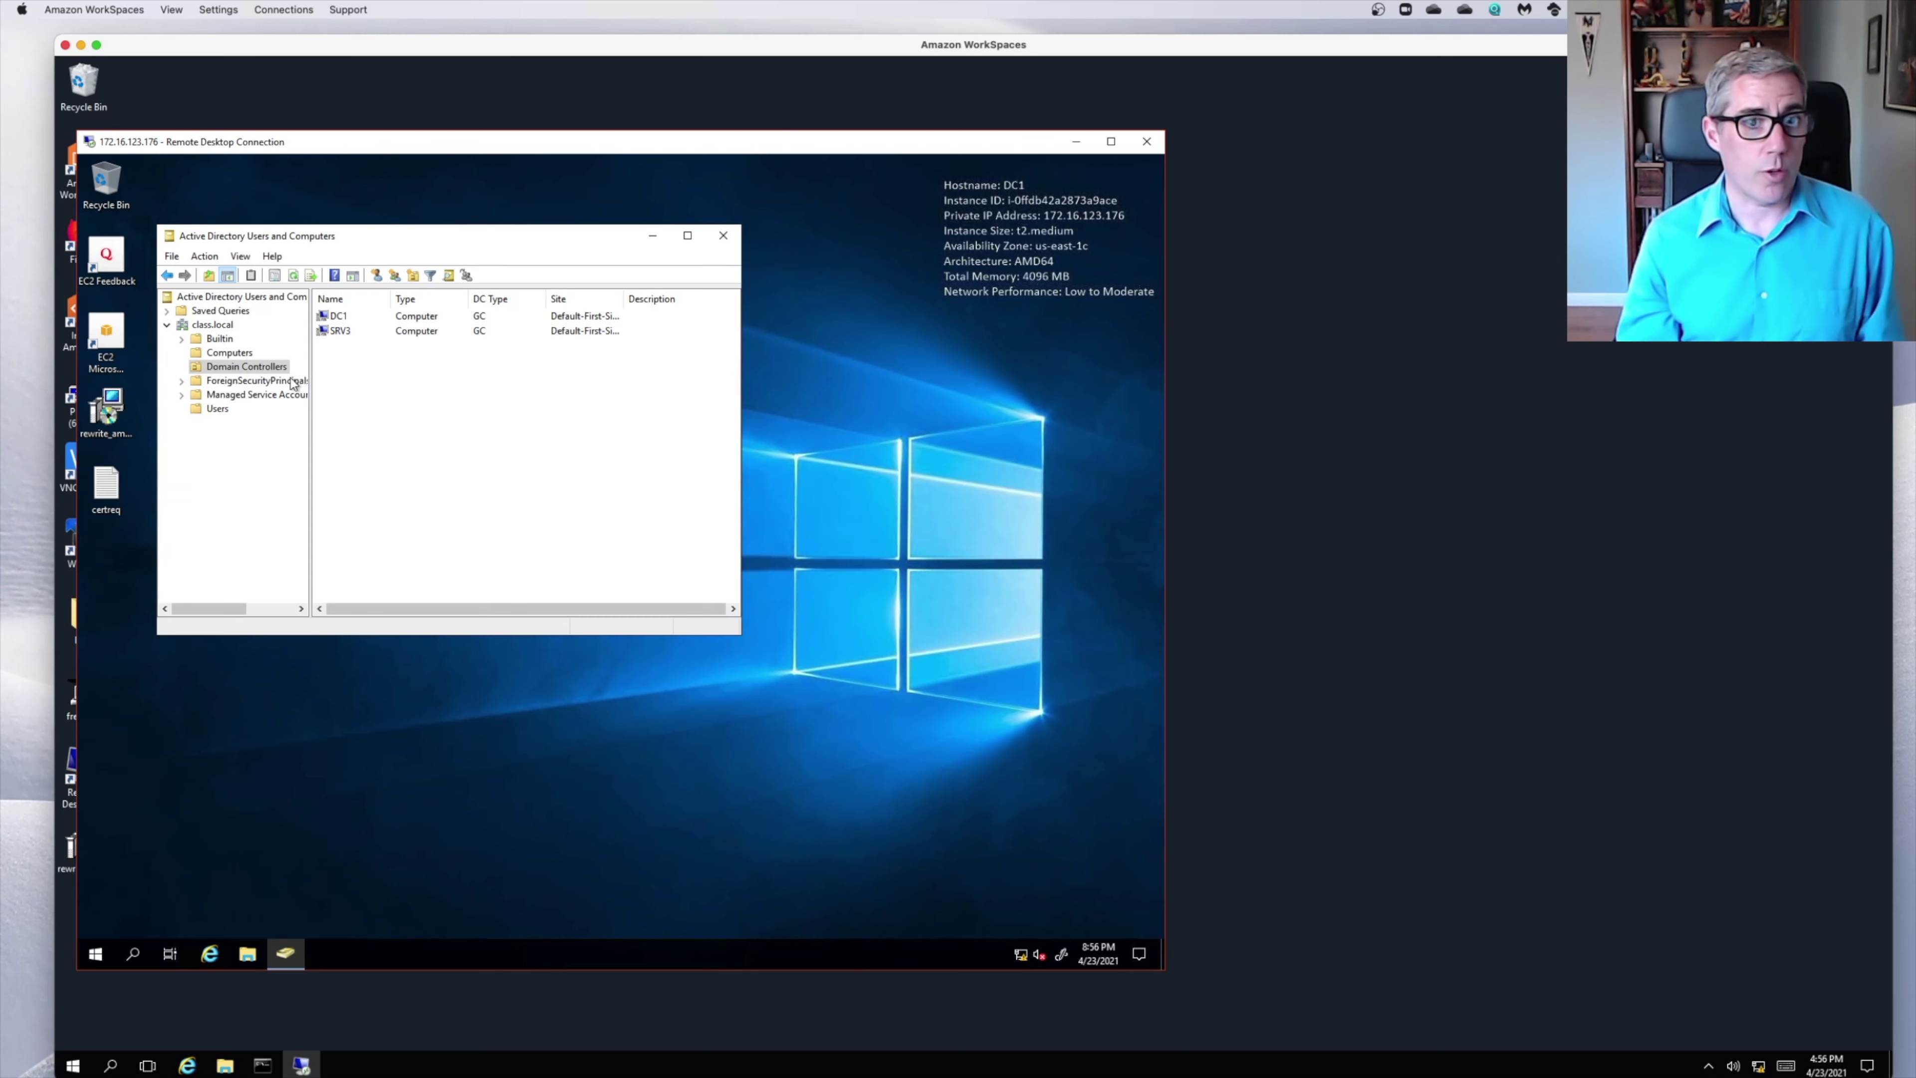
left_click(207, 353)
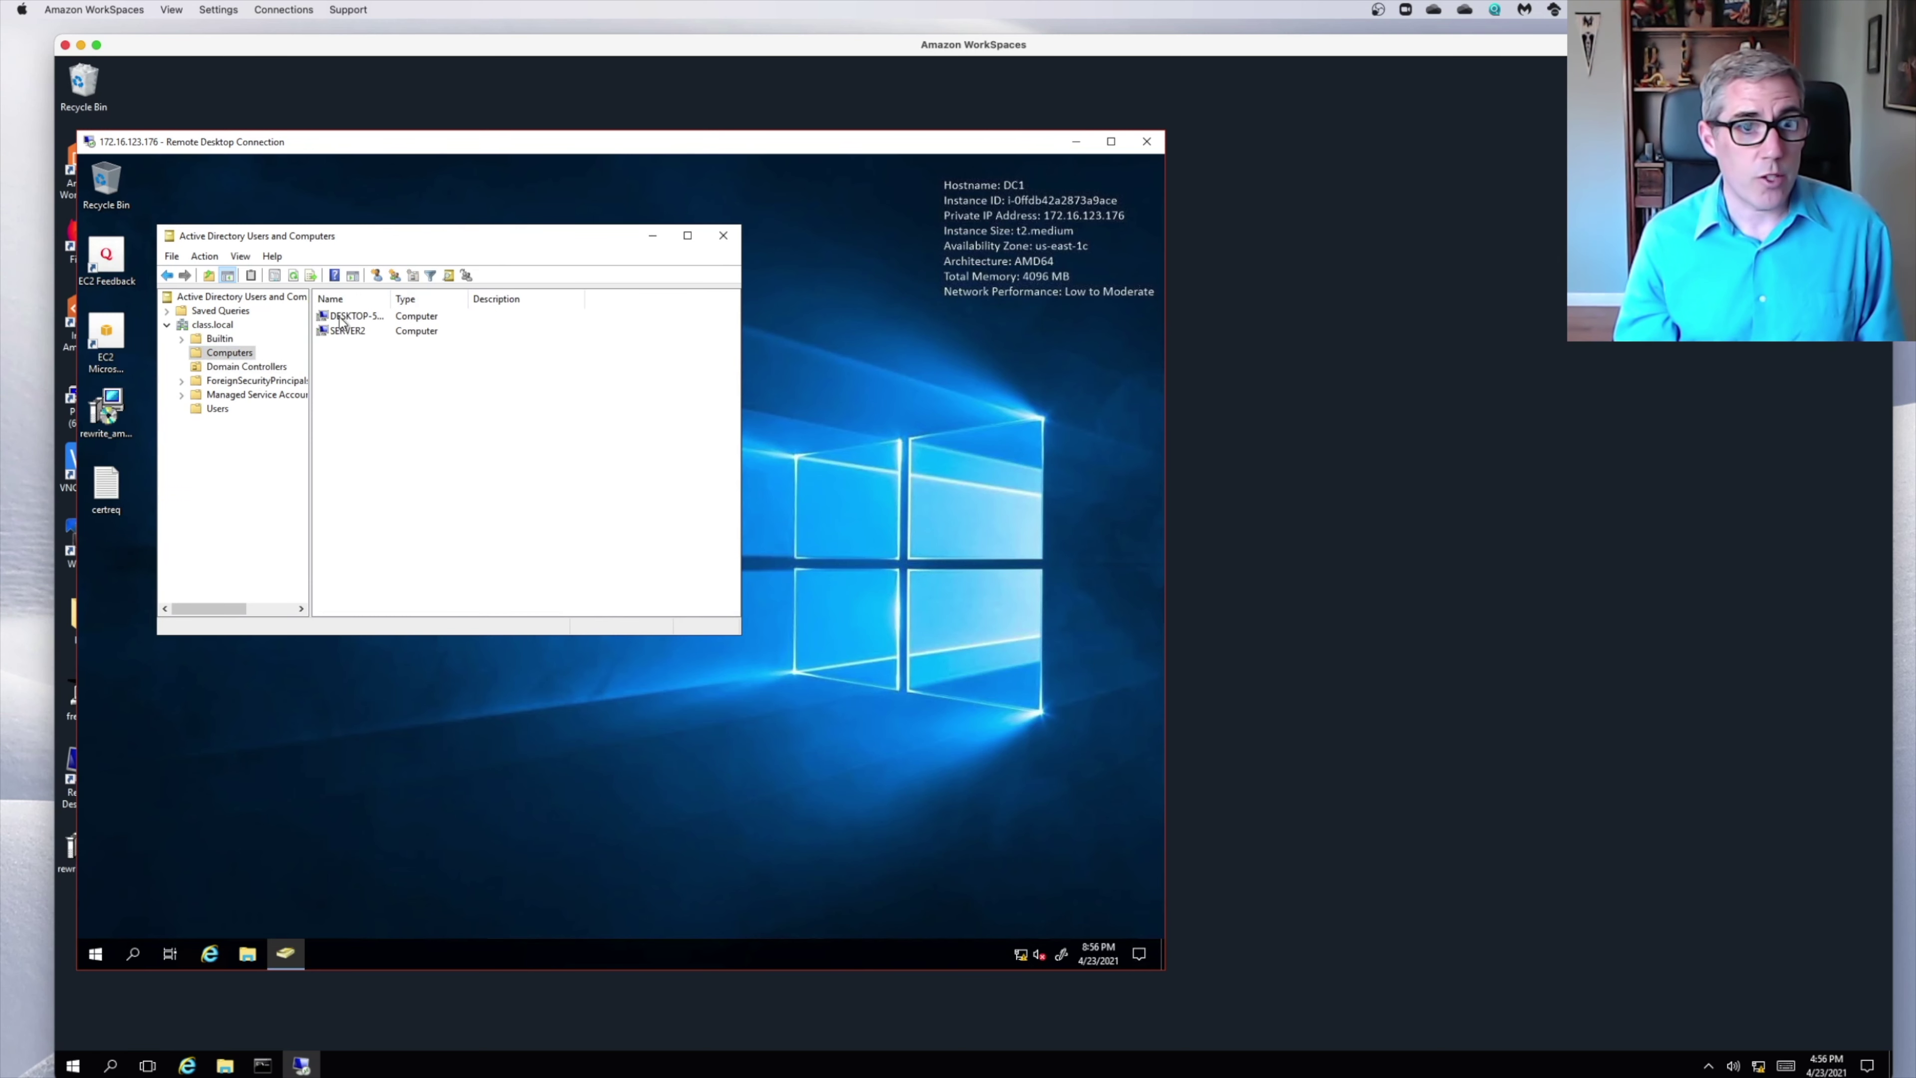
left_click(265, 364)
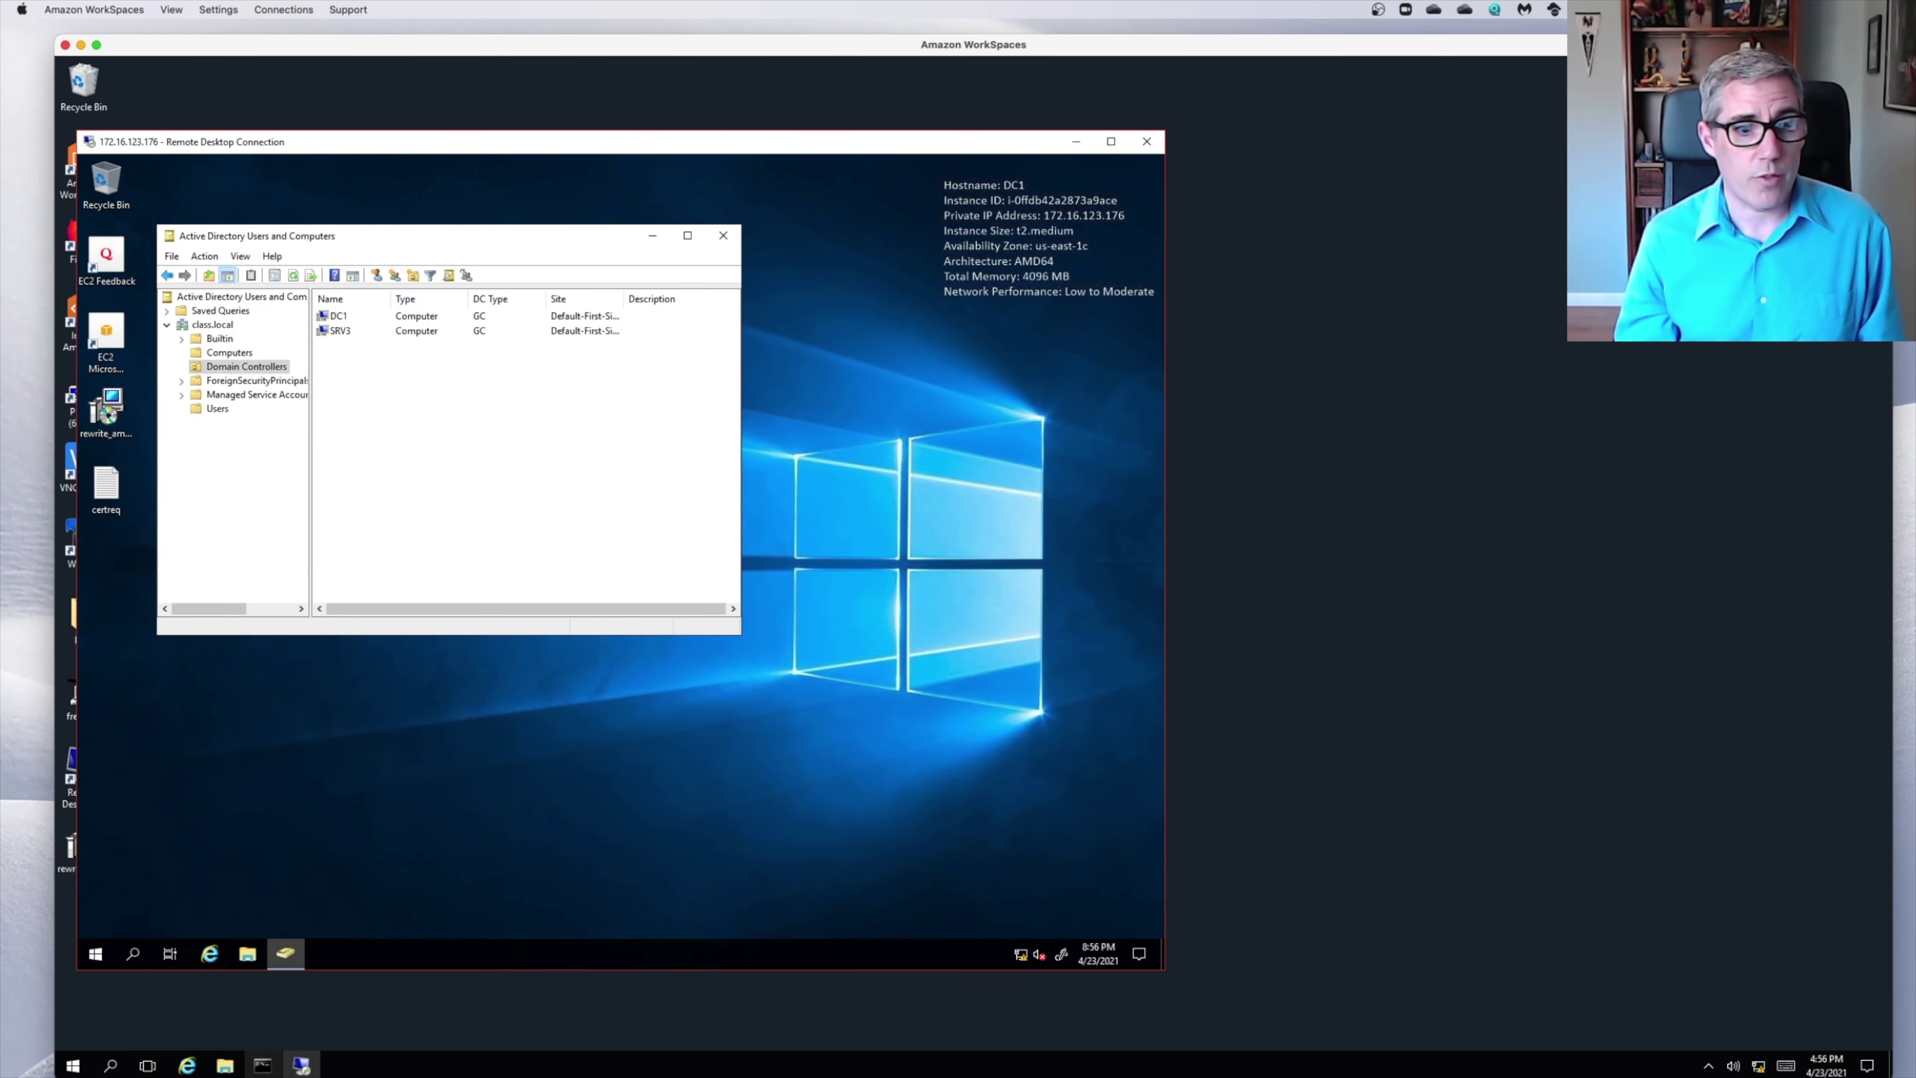
right_click(313, 1067)
Reconnect via Remote Desktop to the restarted SRV3 at 172.16.123.18.
left_click(261, 671)
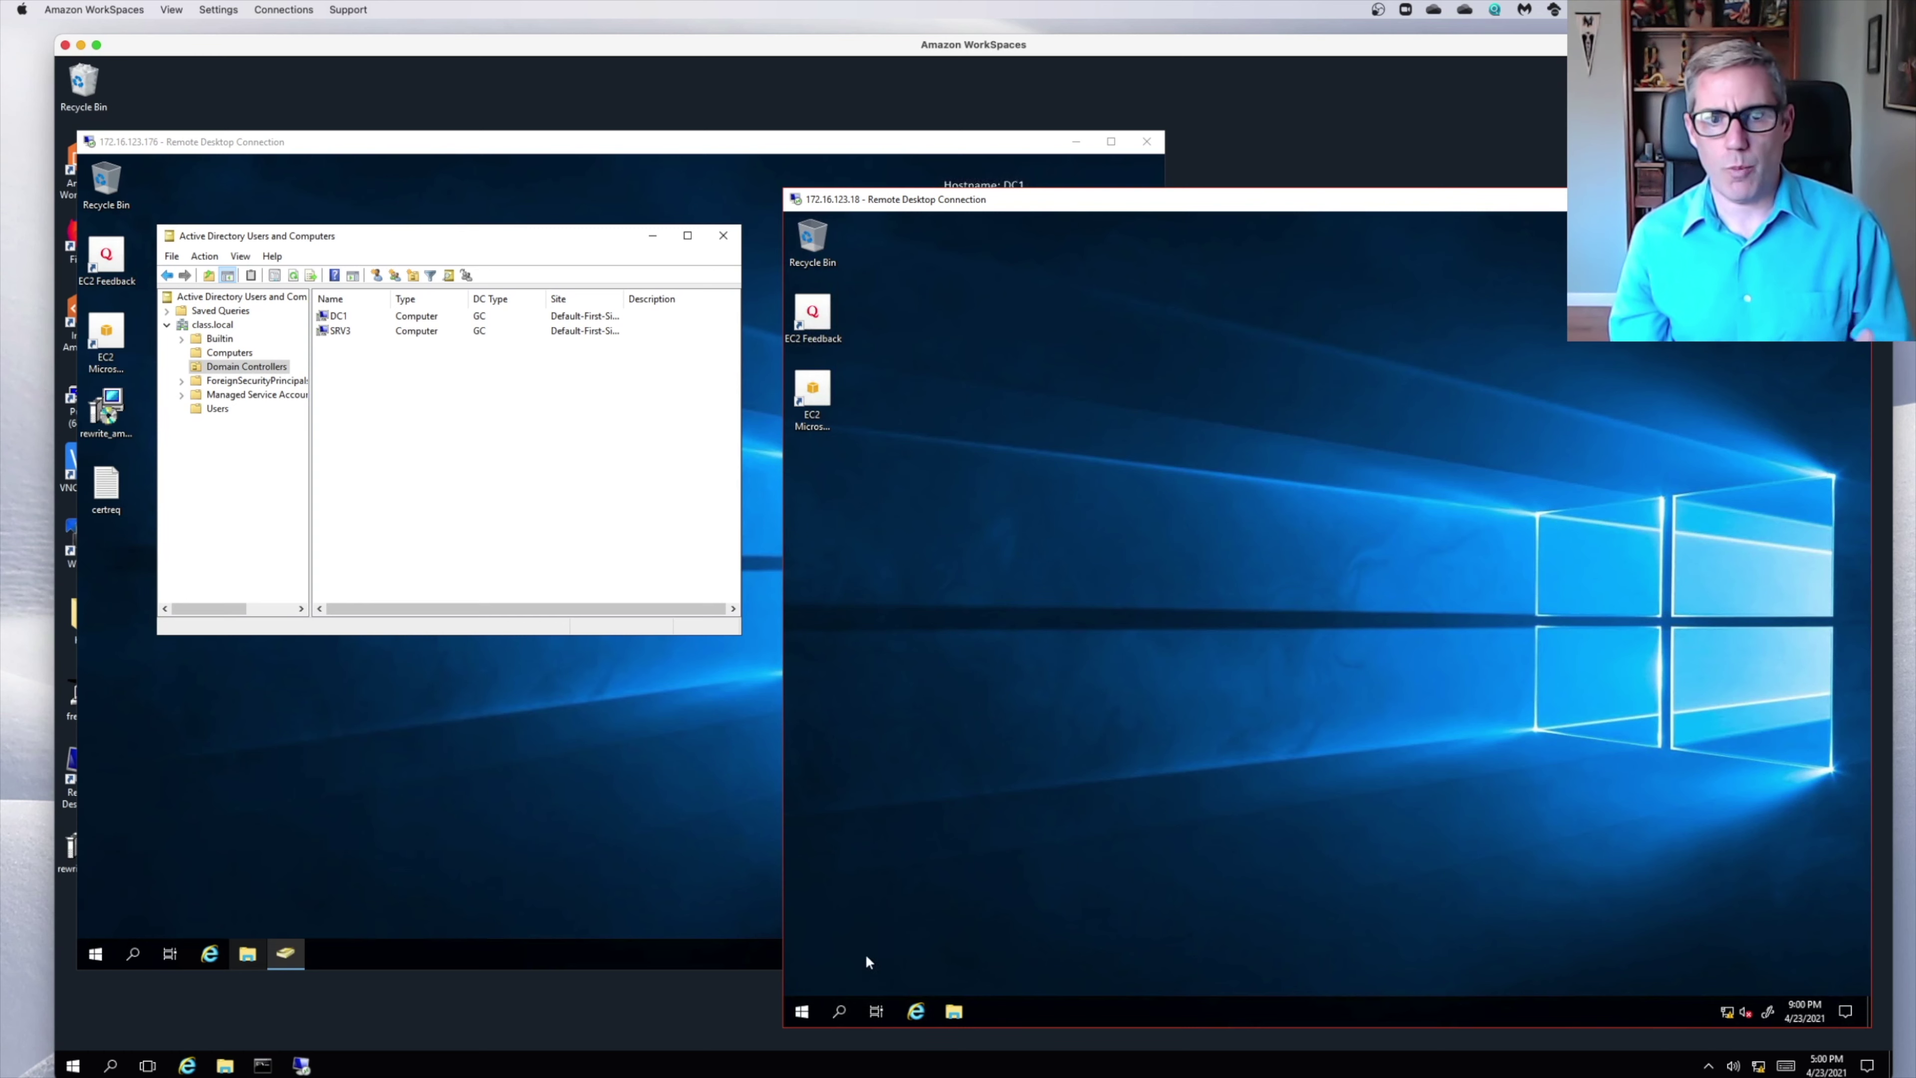
right_click(802, 1012)
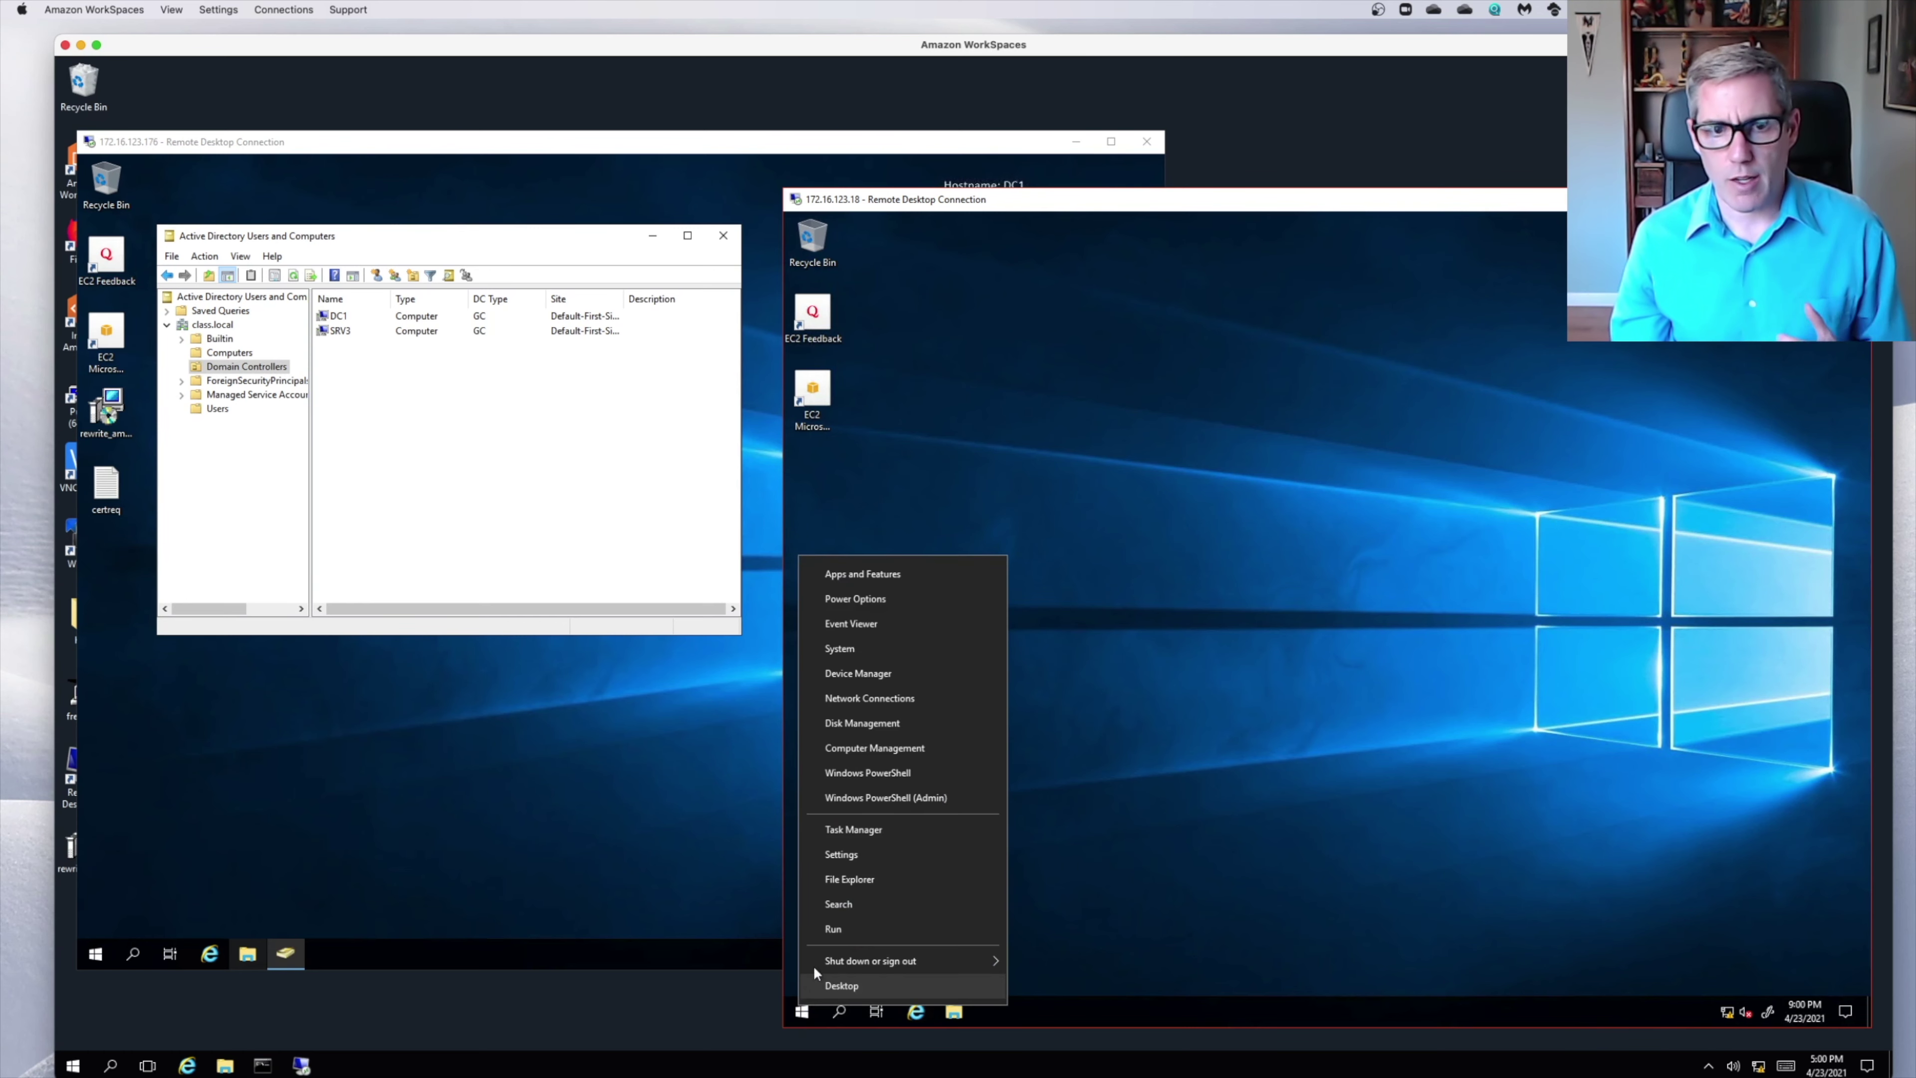
Run whoami in a cmd prompt on SRV3 to confirm class\administrator, then close it.
left_click(831, 928)
type("cmd")
key("Return")
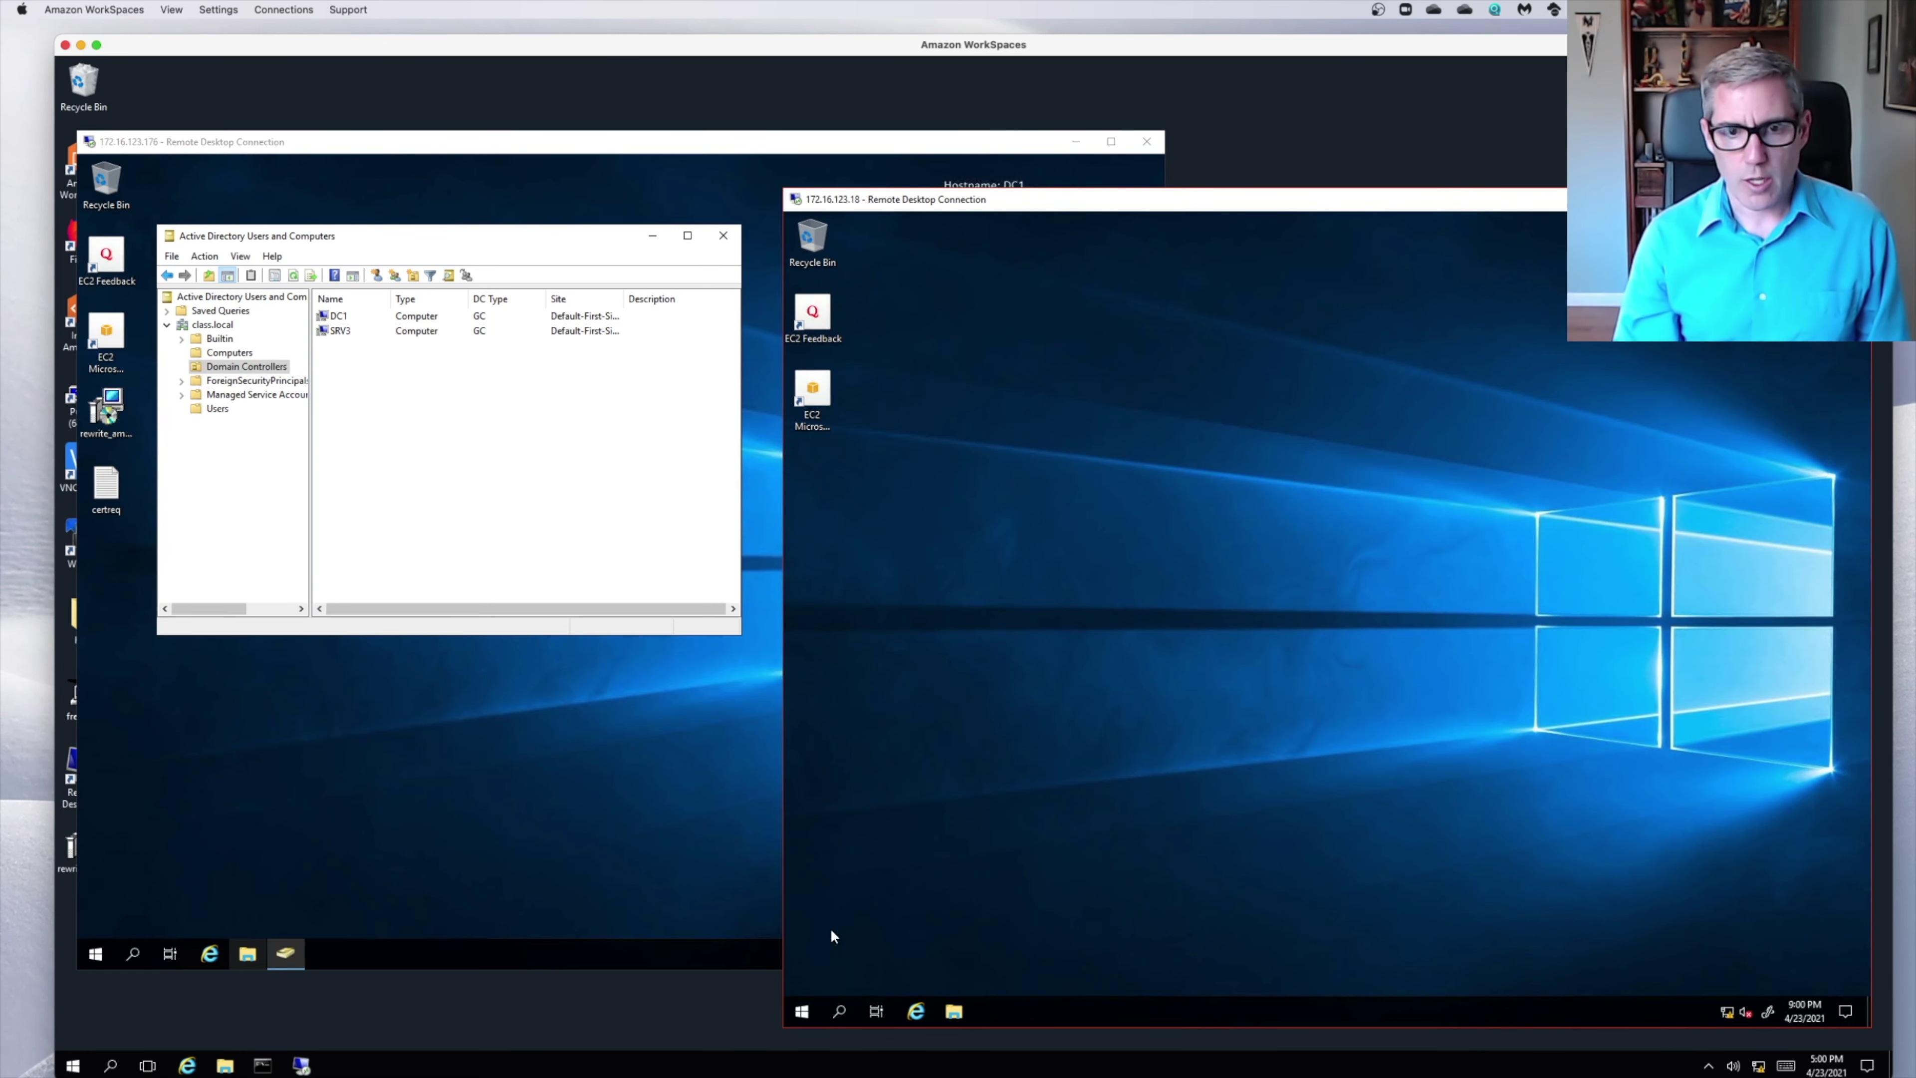
type("whoami")
key("Return")
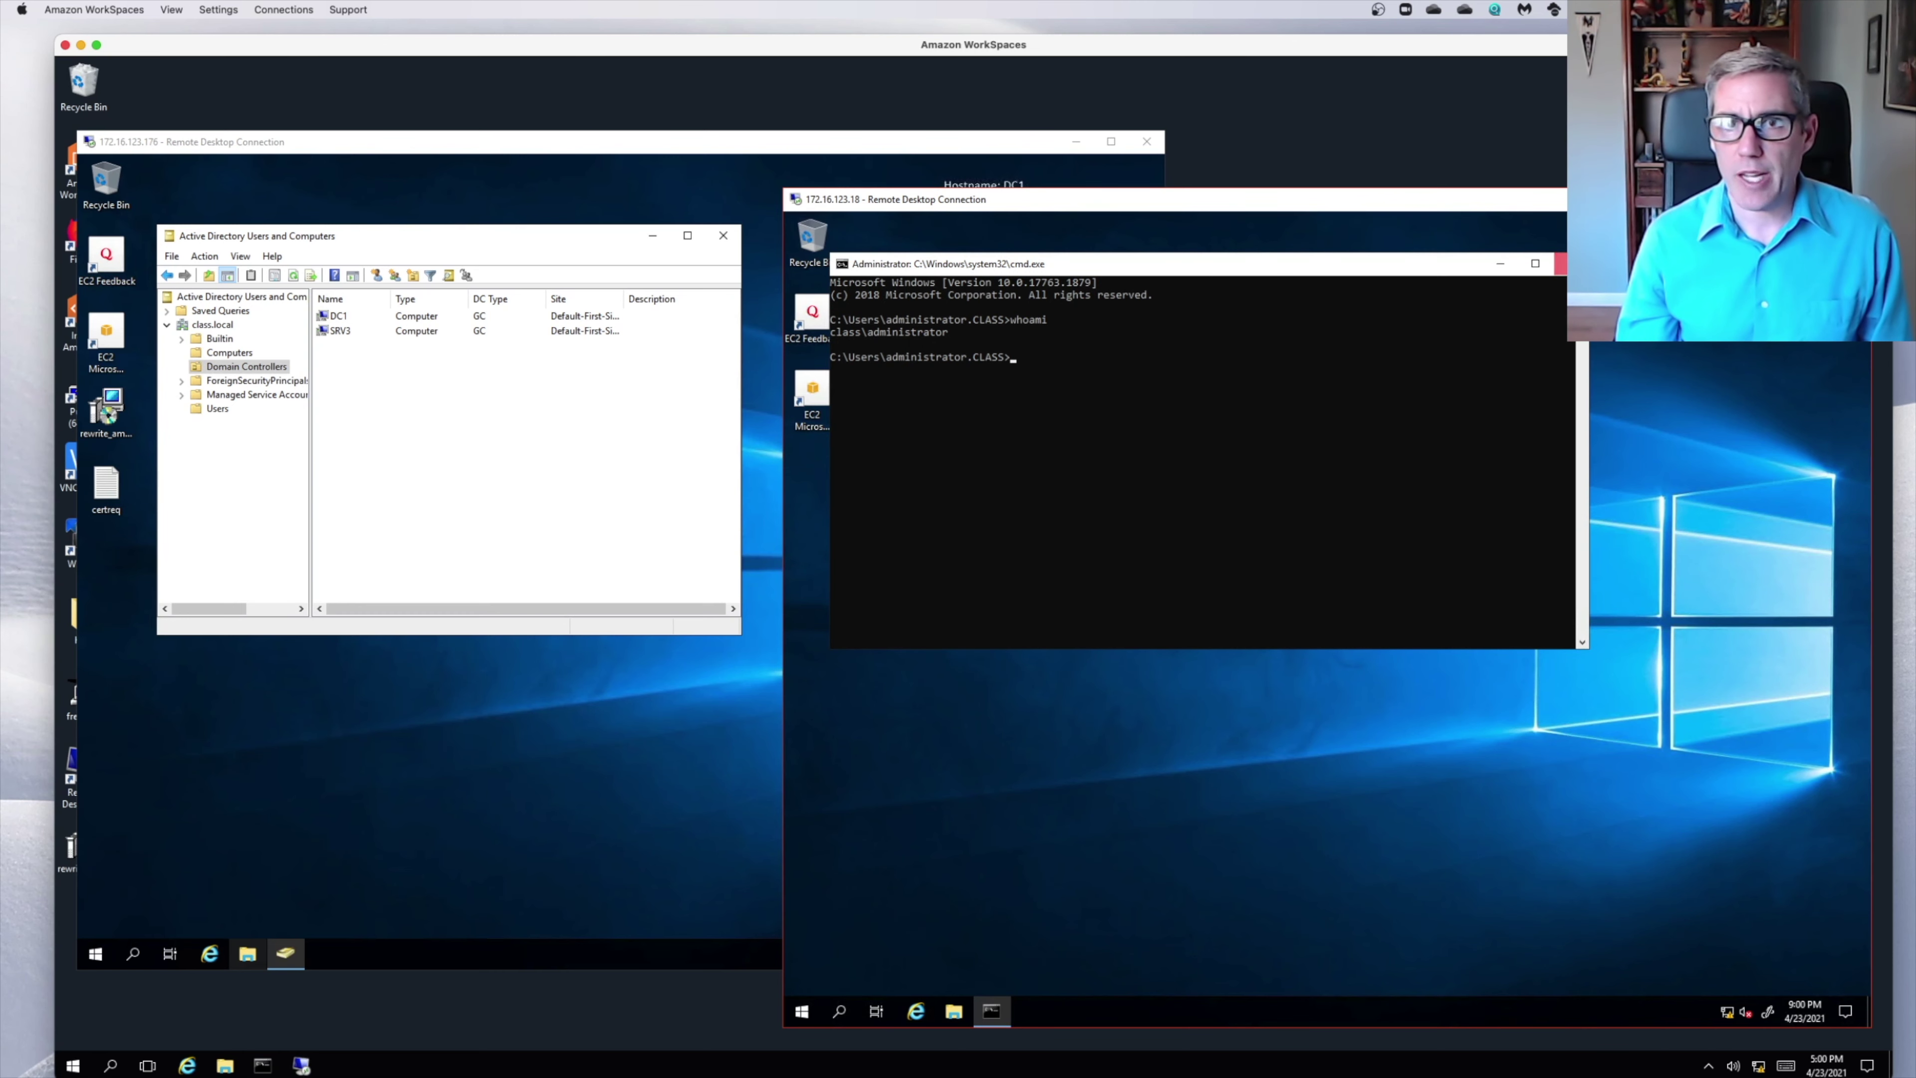
left_click(1559, 263)
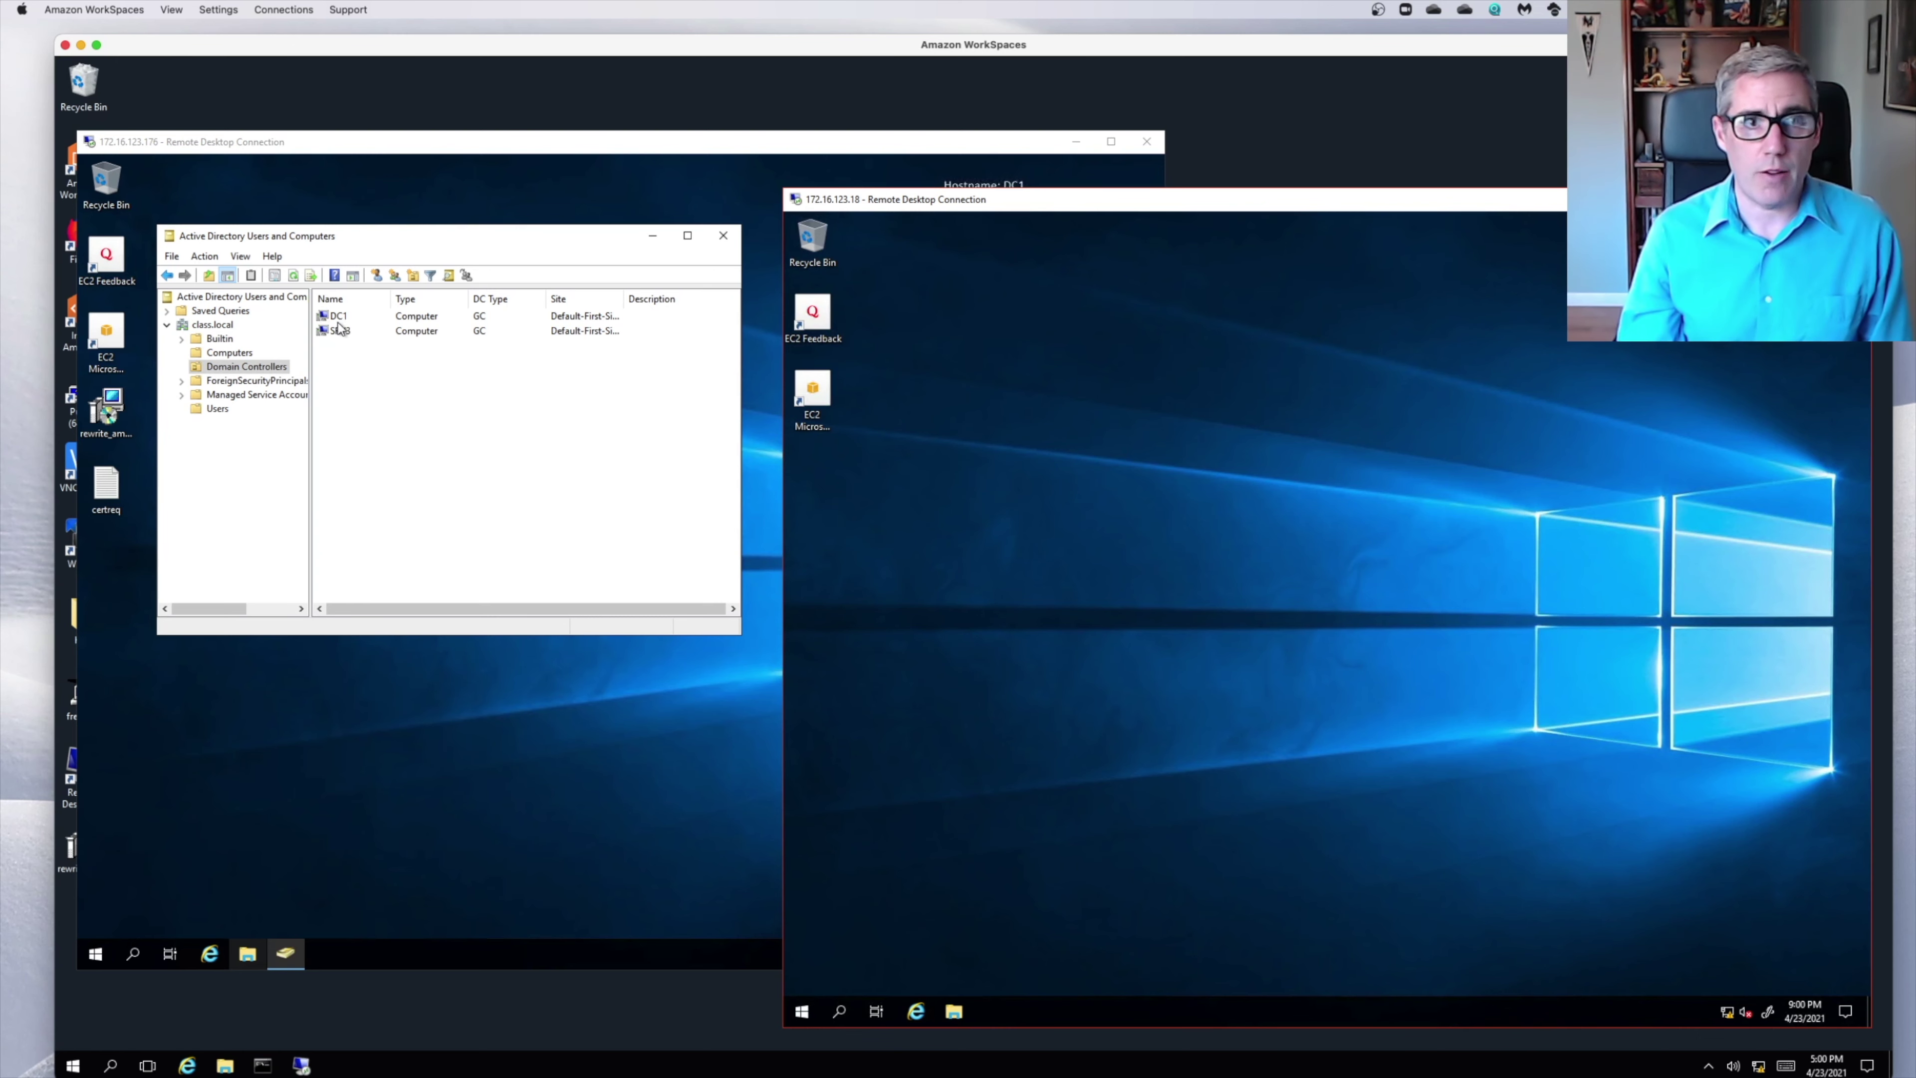
Launch Active Directory Users and Computers on SRV3 from Windows Administrative Tools.
left_click(803, 1011)
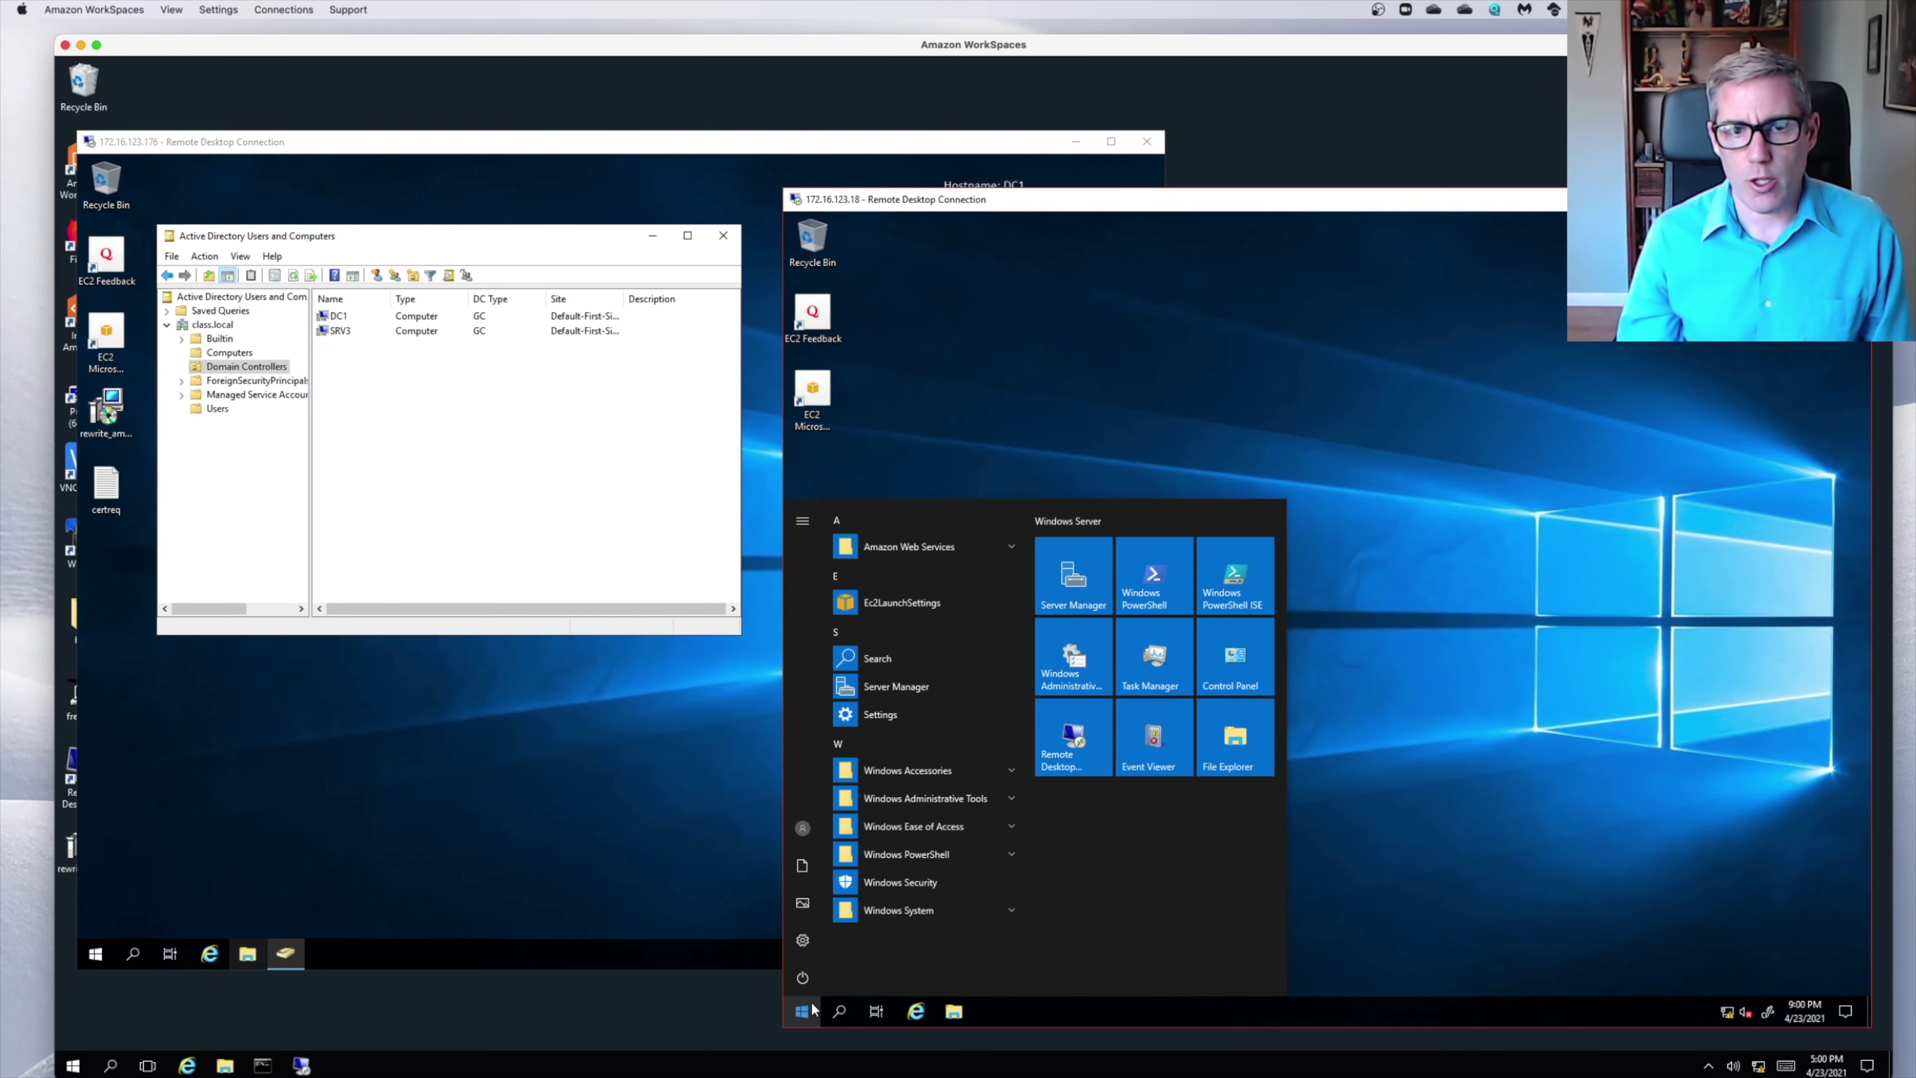
left_click(926, 798)
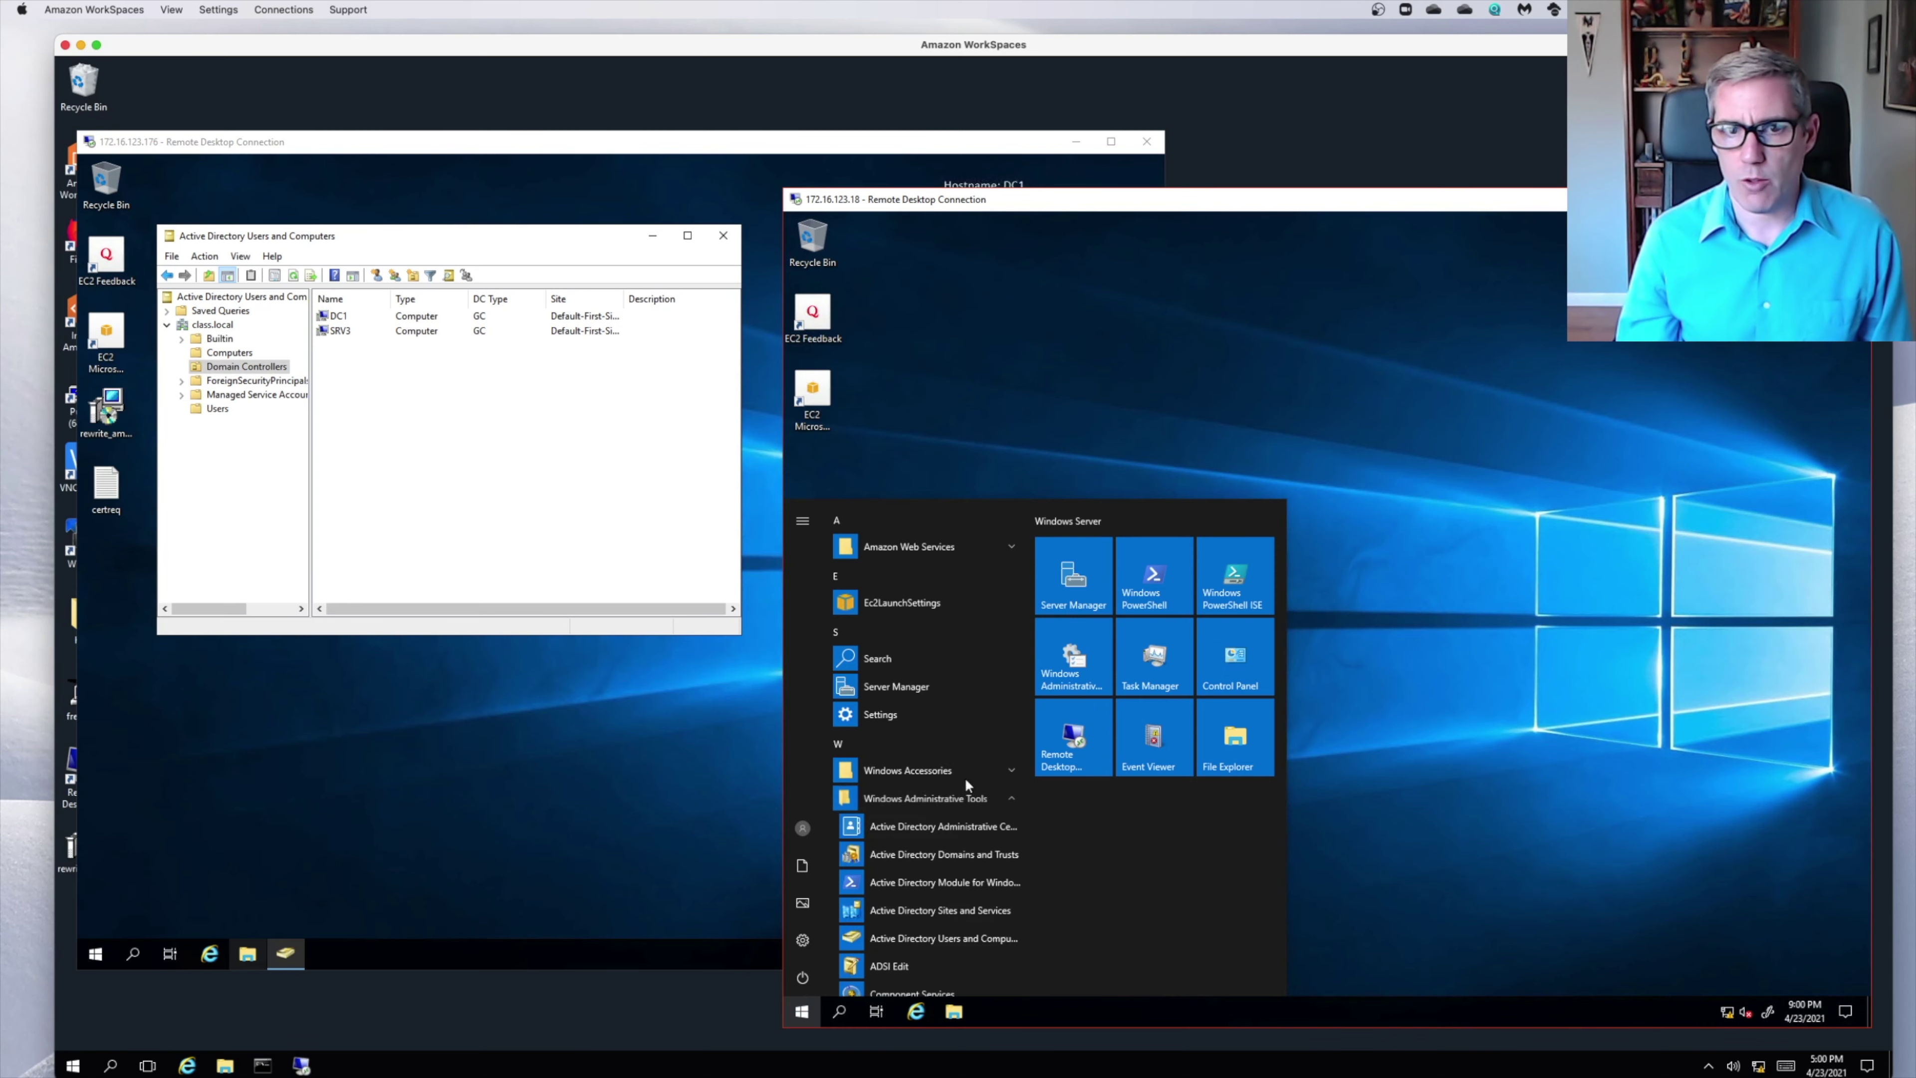
scroll(966, 823, "down", 3)
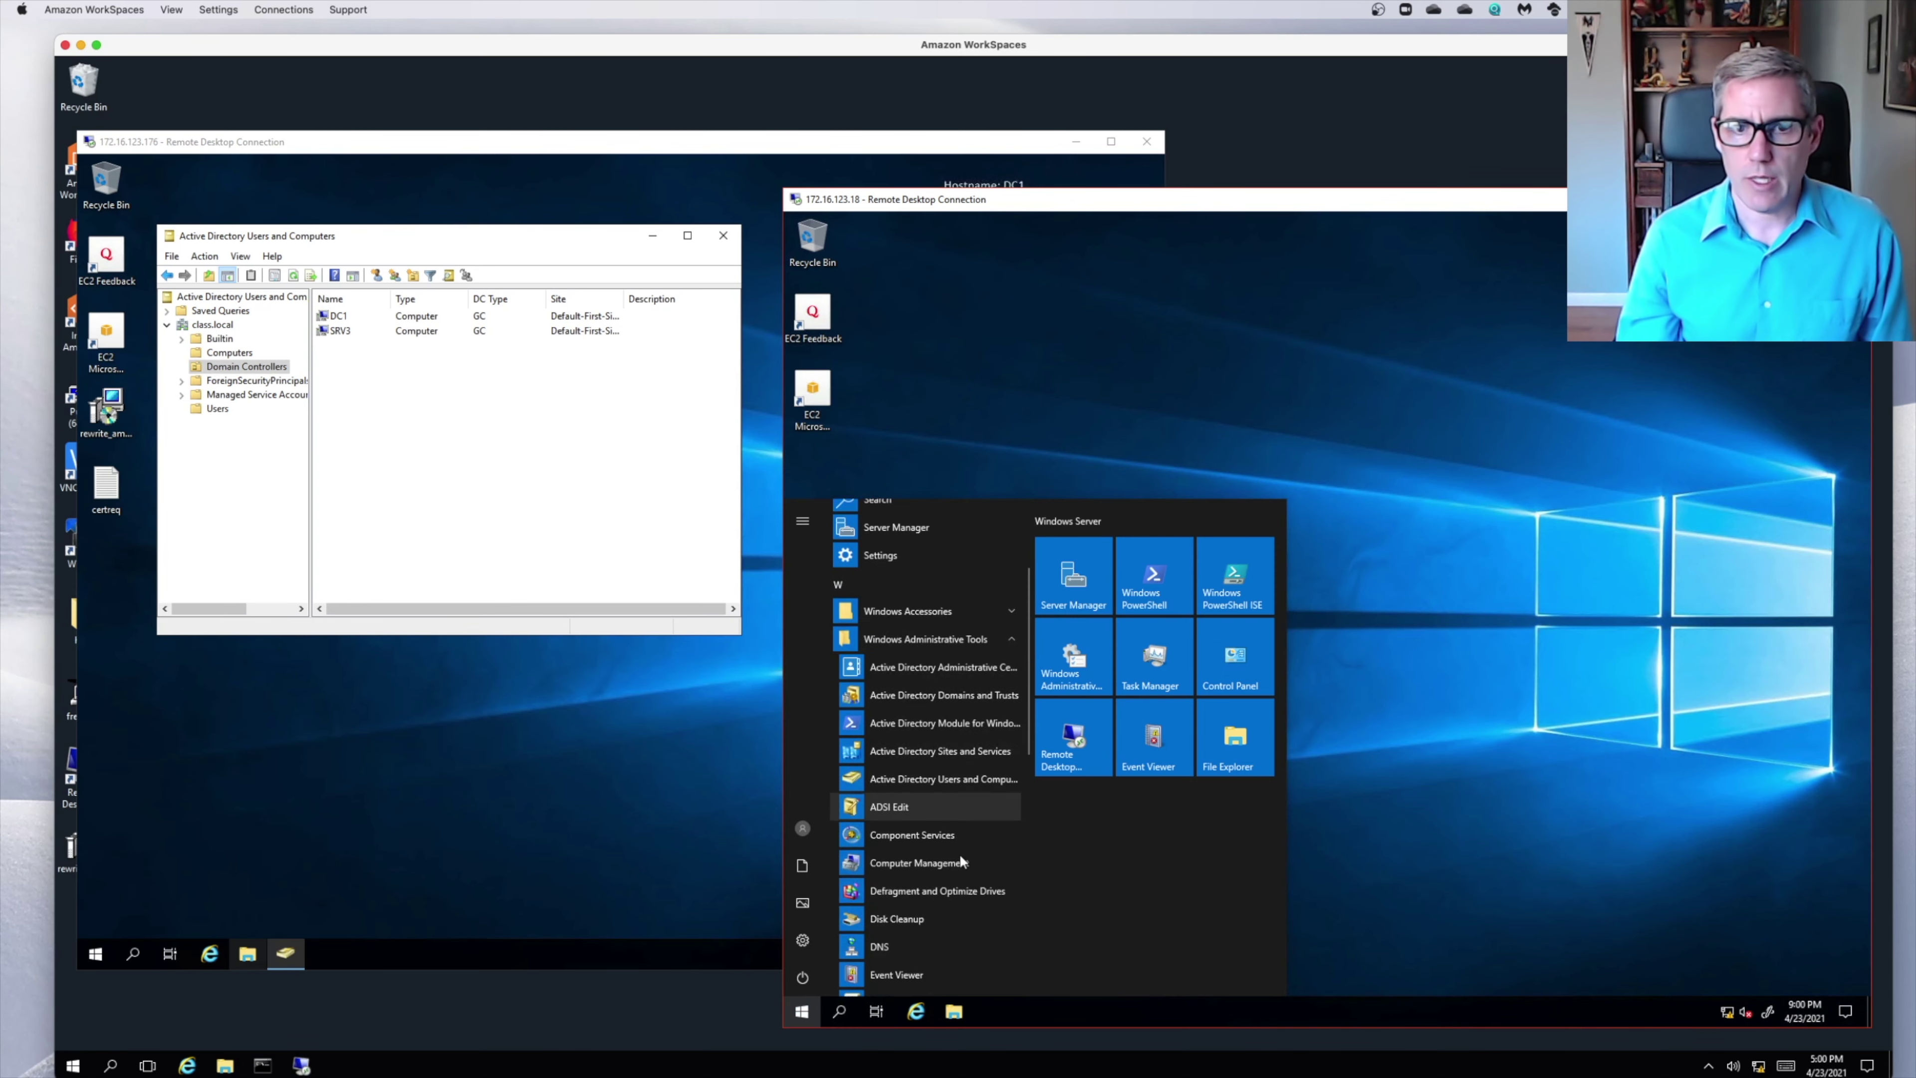
left_click(954, 778)
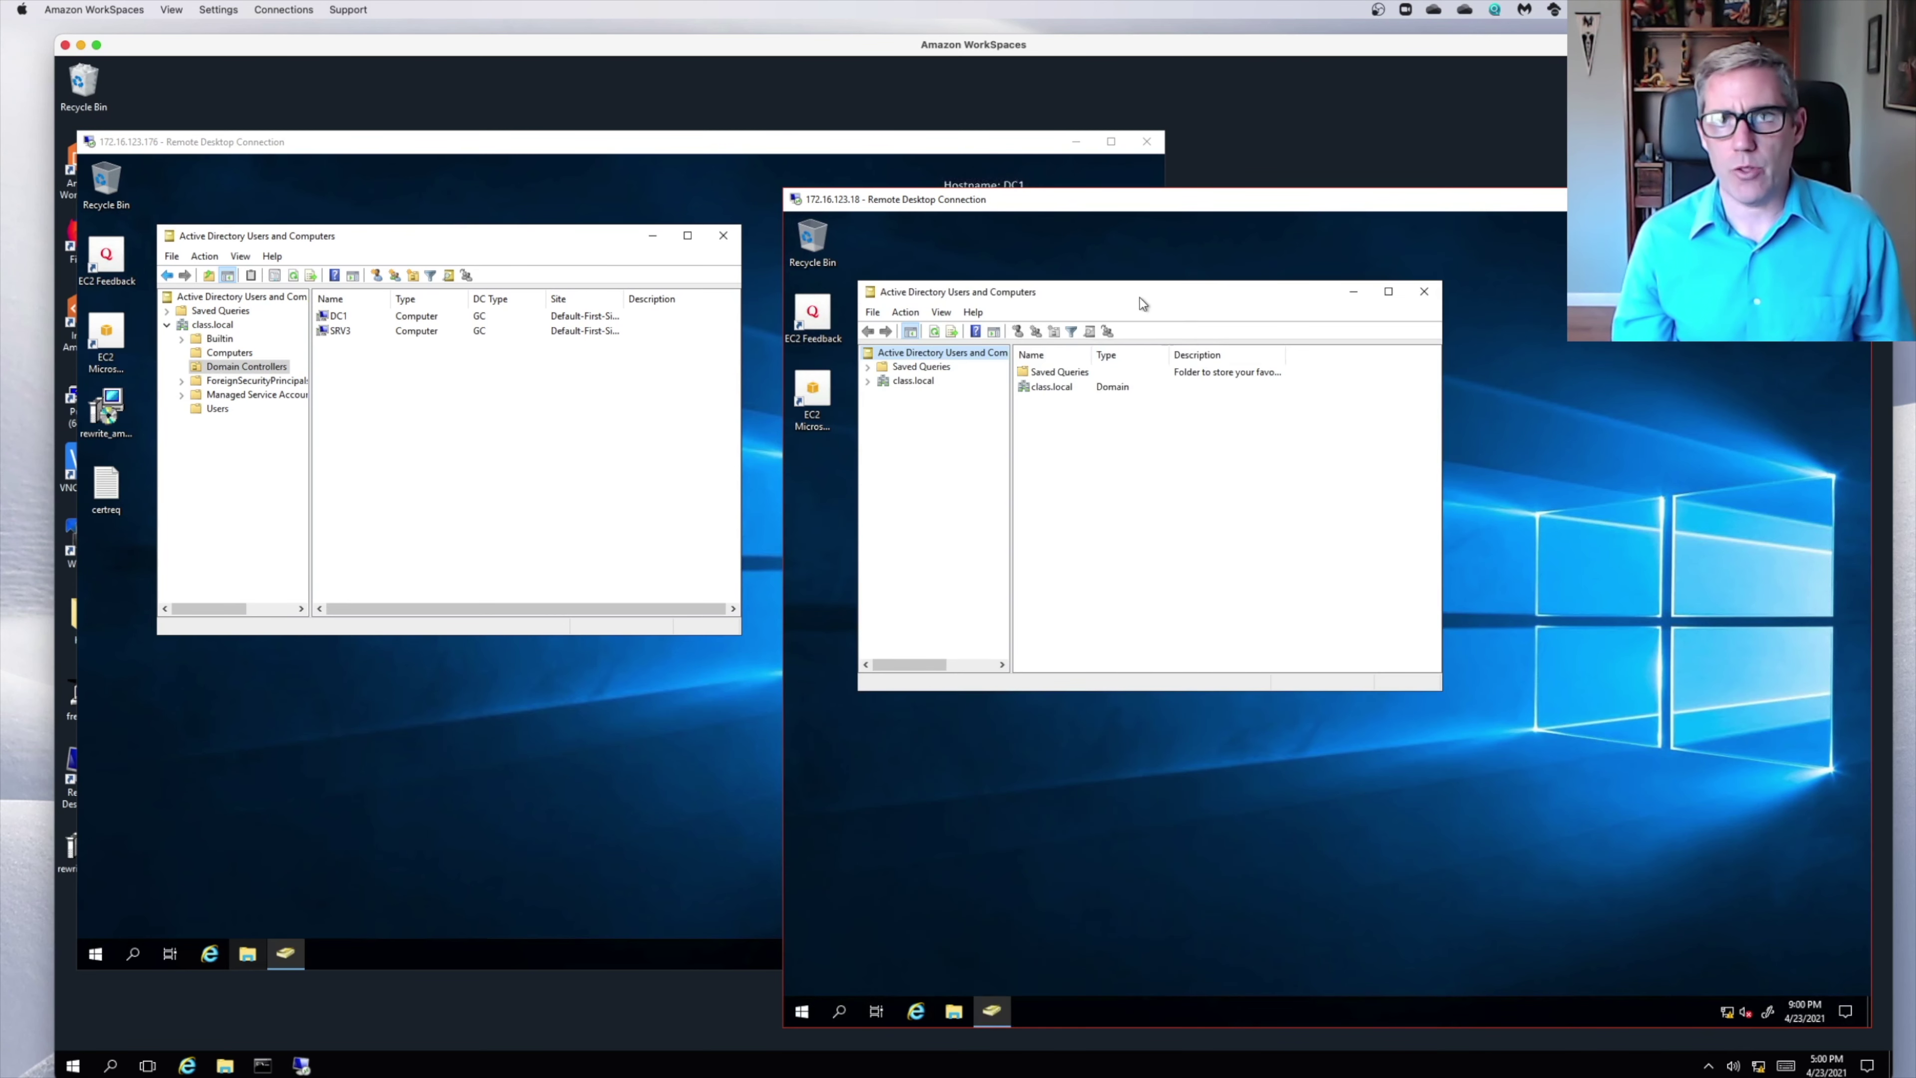
left_click_drag(1138, 300, 1193, 283)
Browse class.local's Computers, Domain Controllers (DC1 and SRV3), Users and Saved Queries containers.
left_click(923, 365)
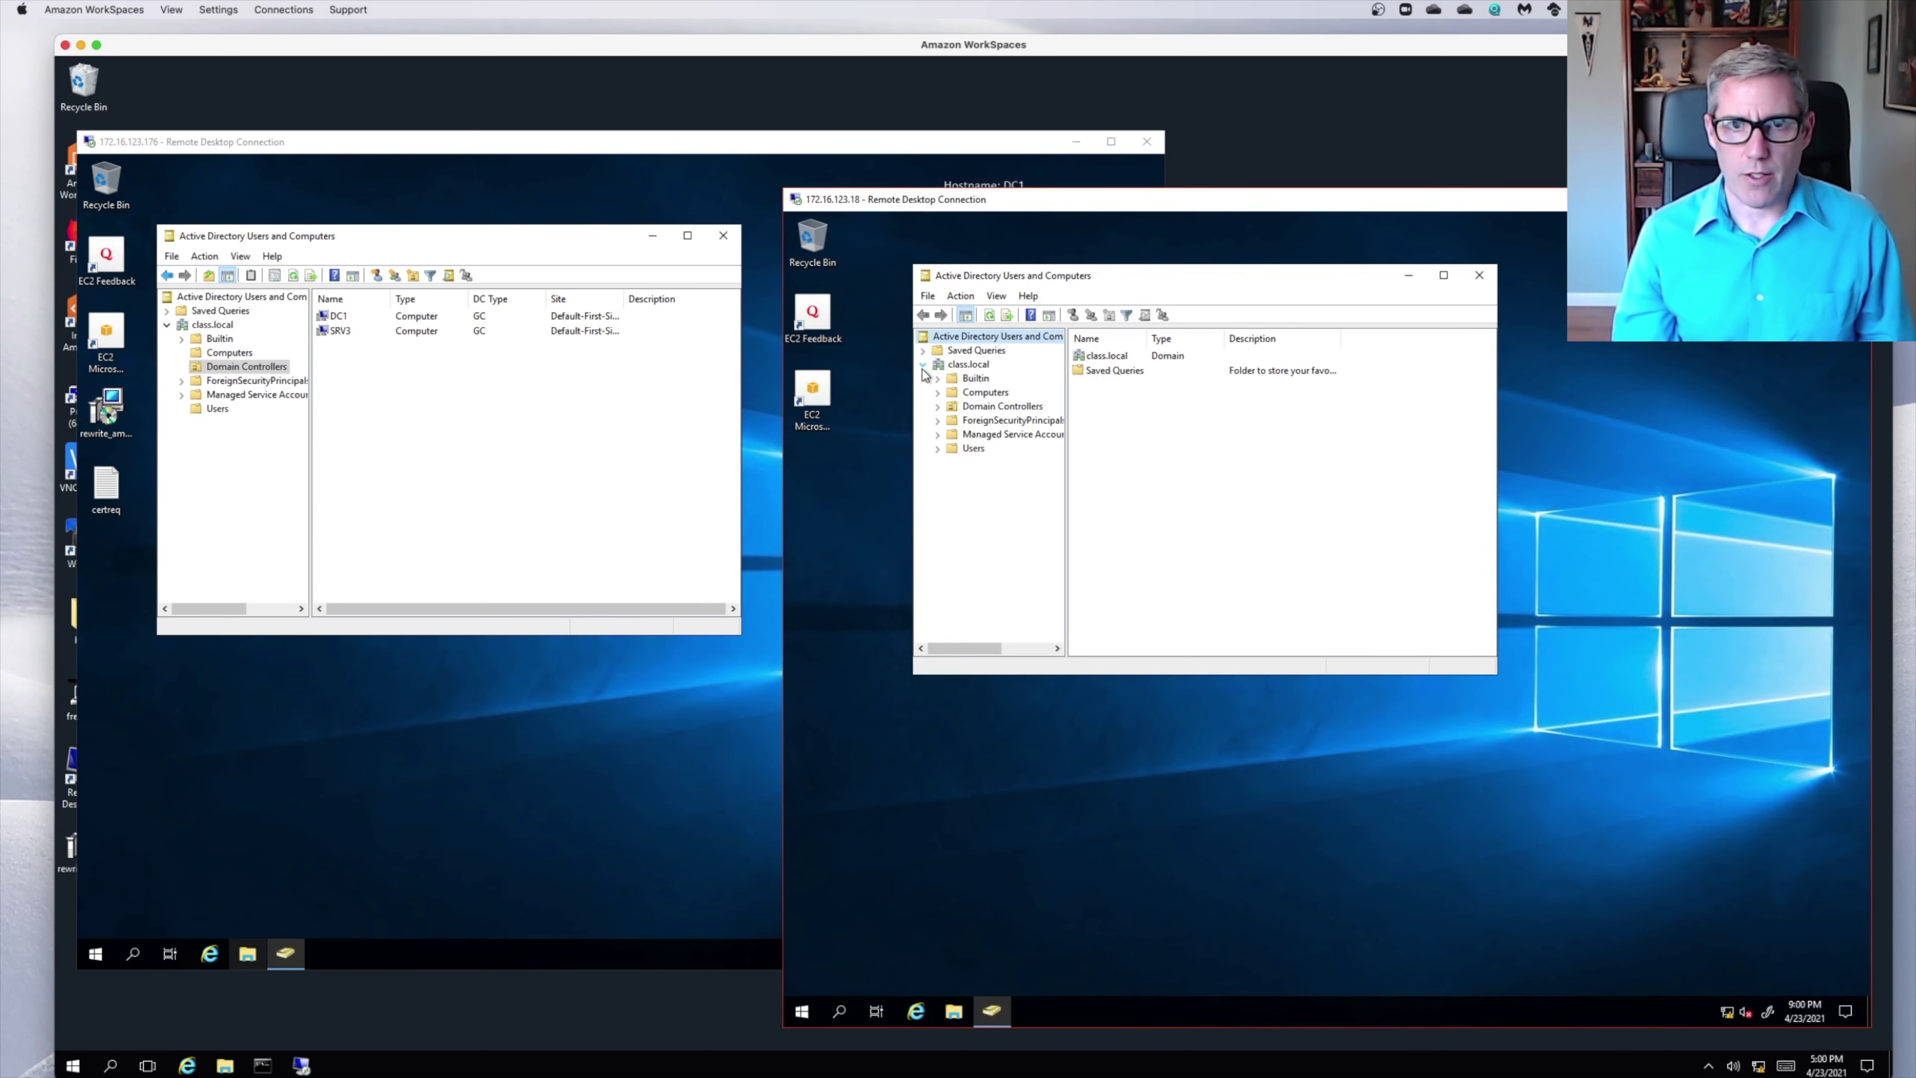
left_click(985, 392)
left_click(1116, 356)
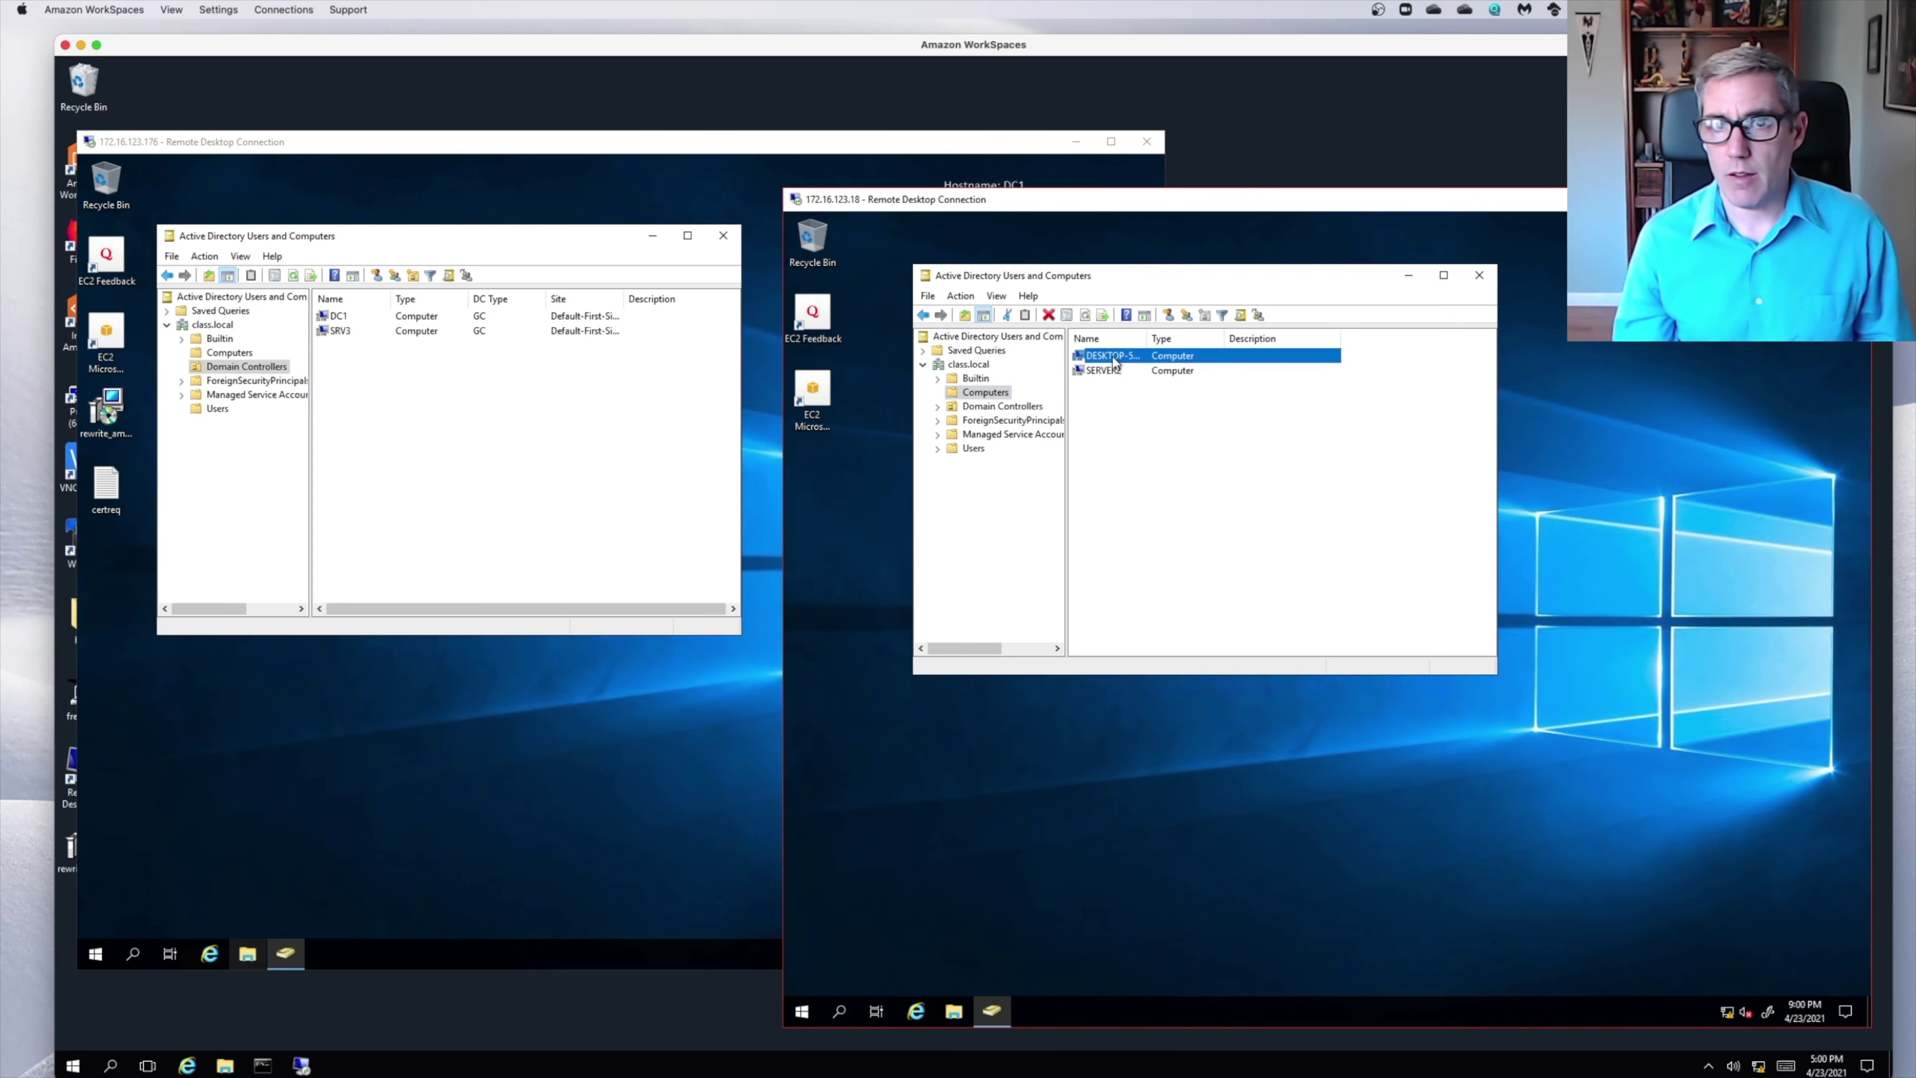
left_click(1112, 370)
left_click(973, 406)
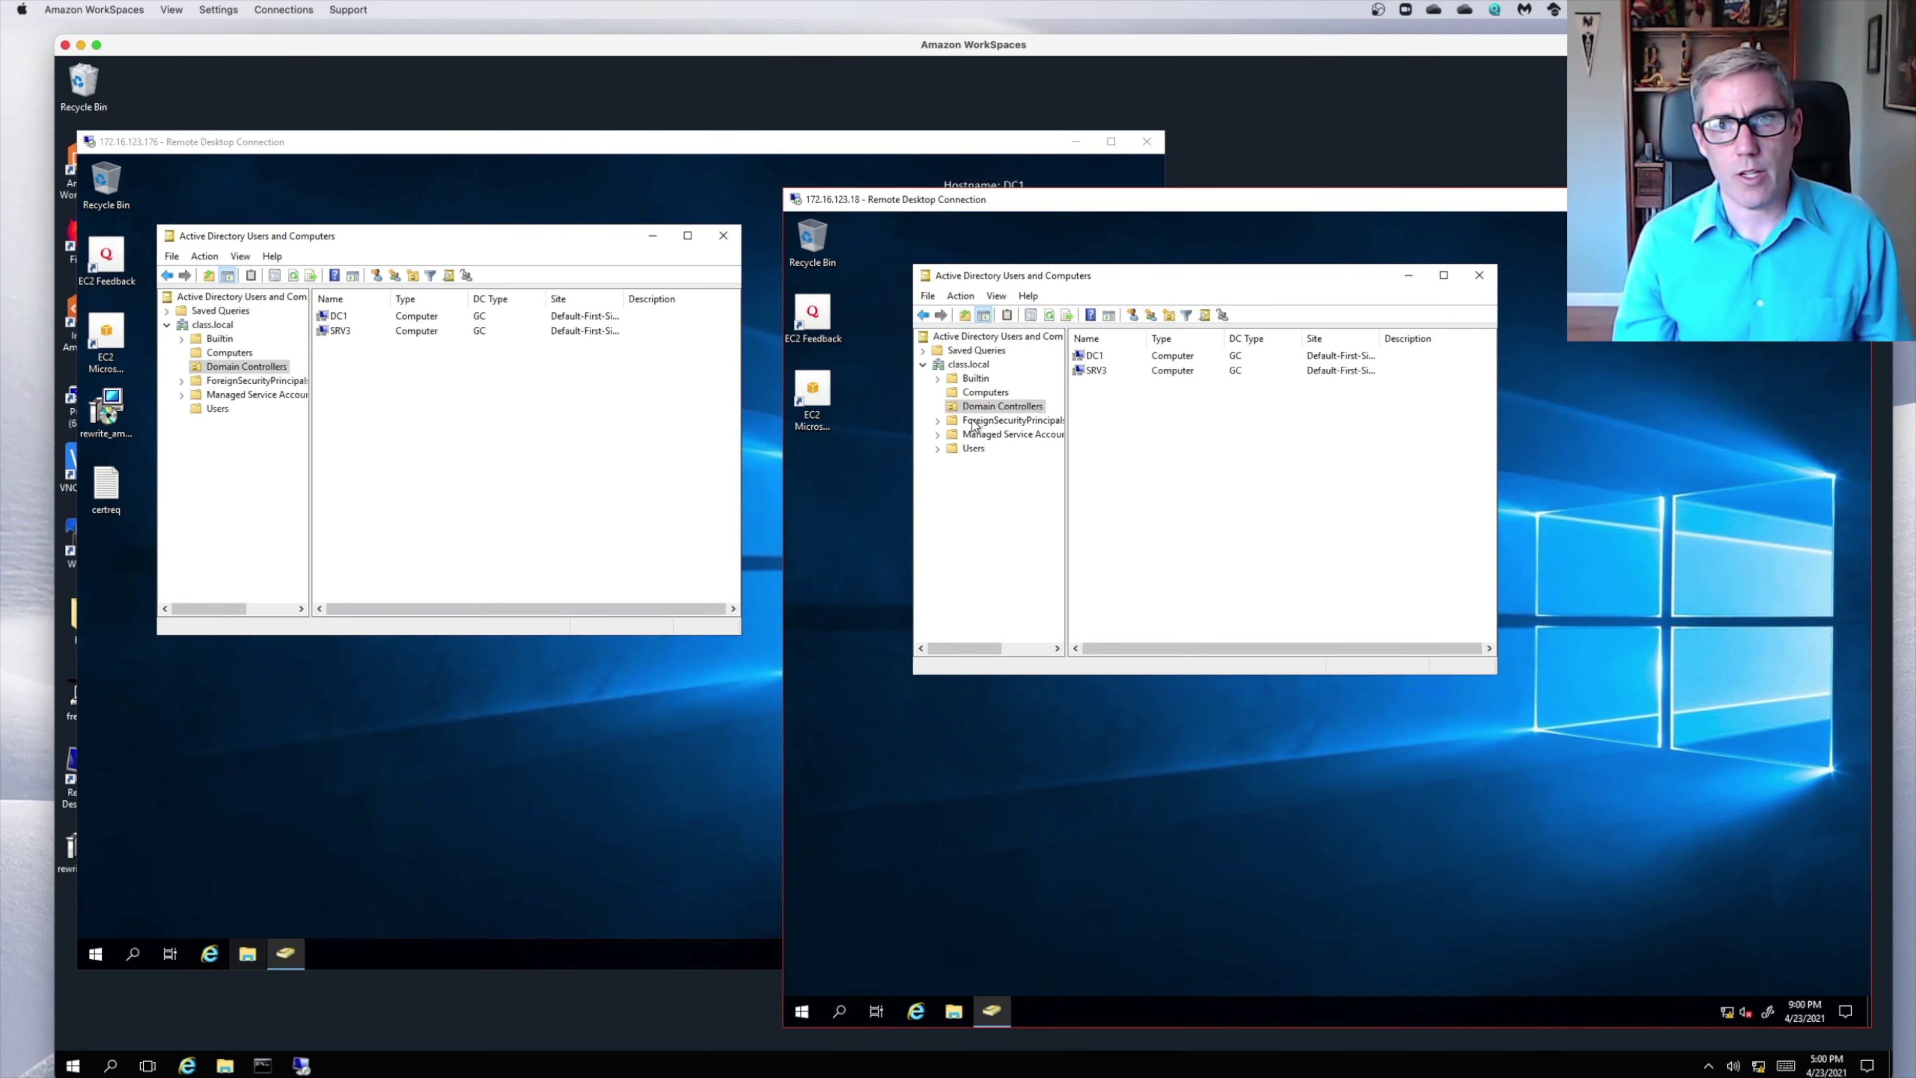
left_click(939, 447)
left_click(967, 448)
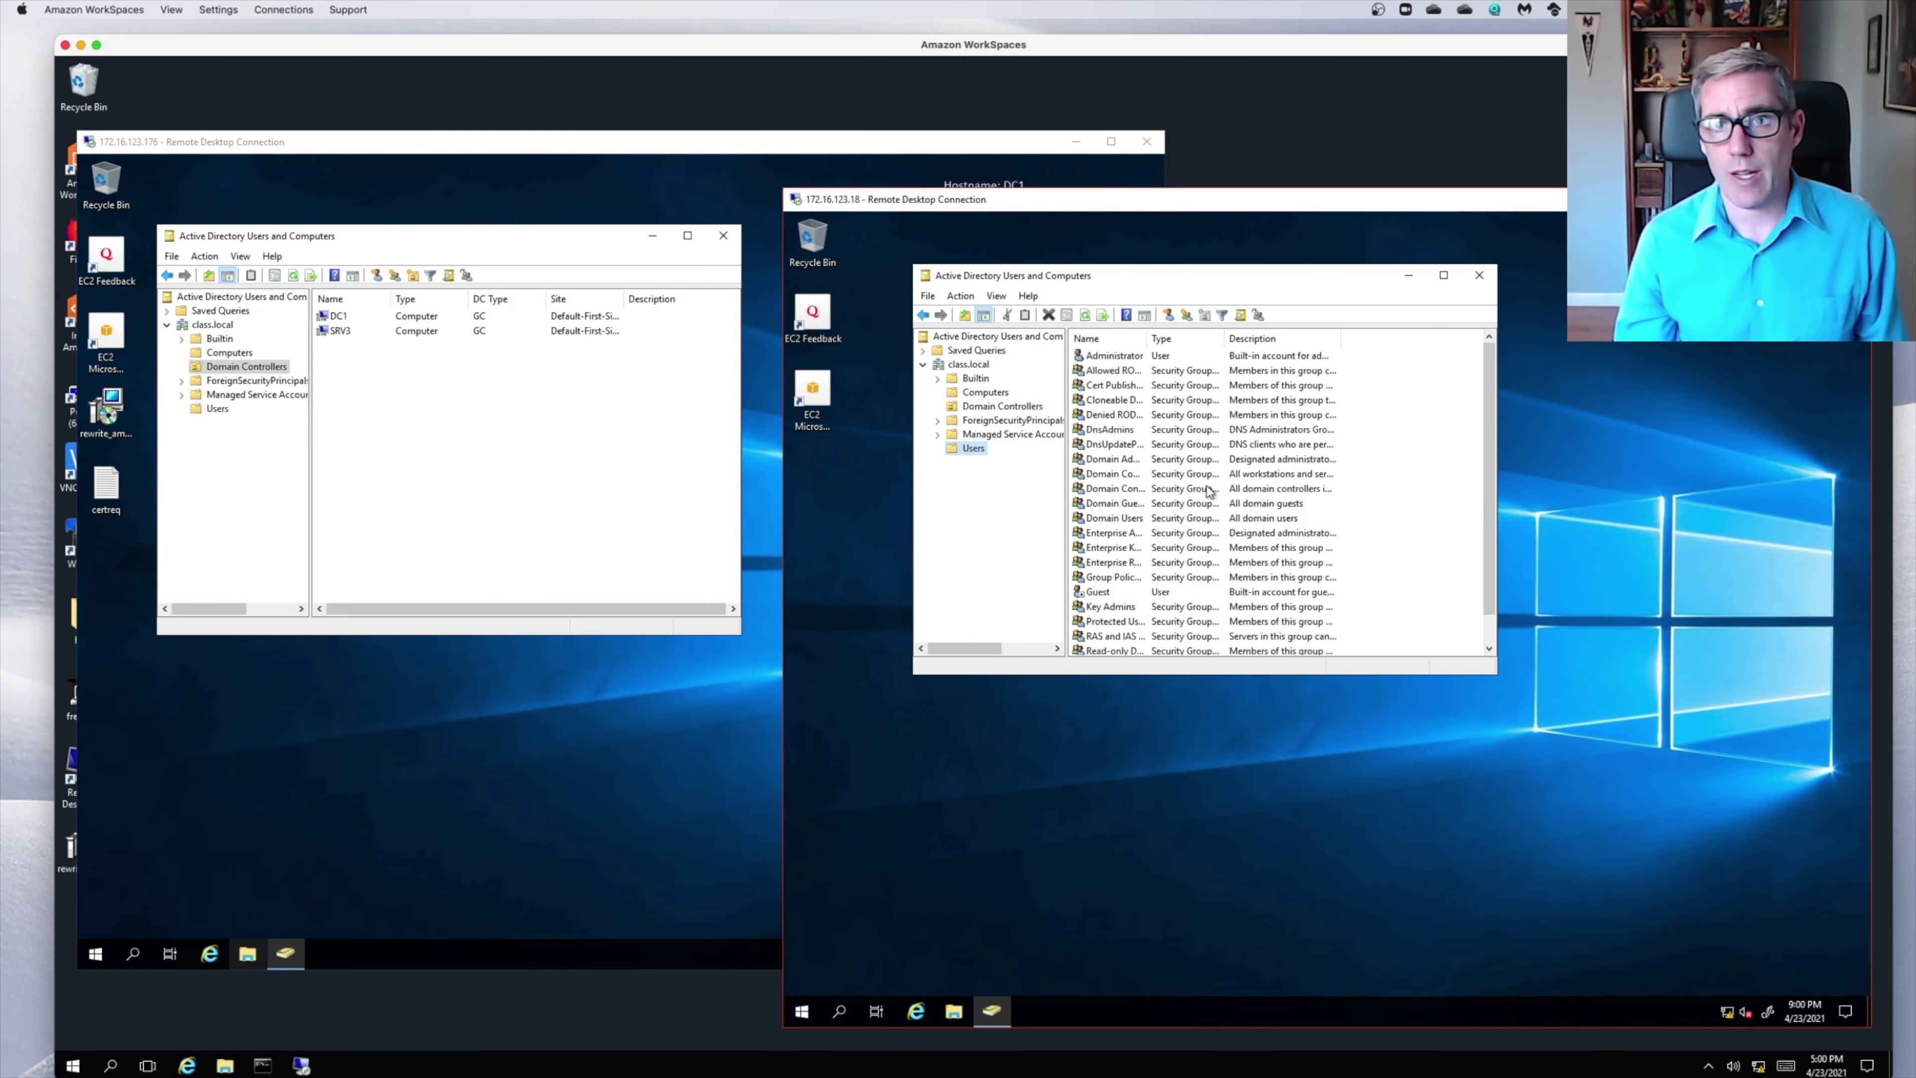
scroll(1240, 521, "down", 1)
scroll(1240, 522, "up", 1)
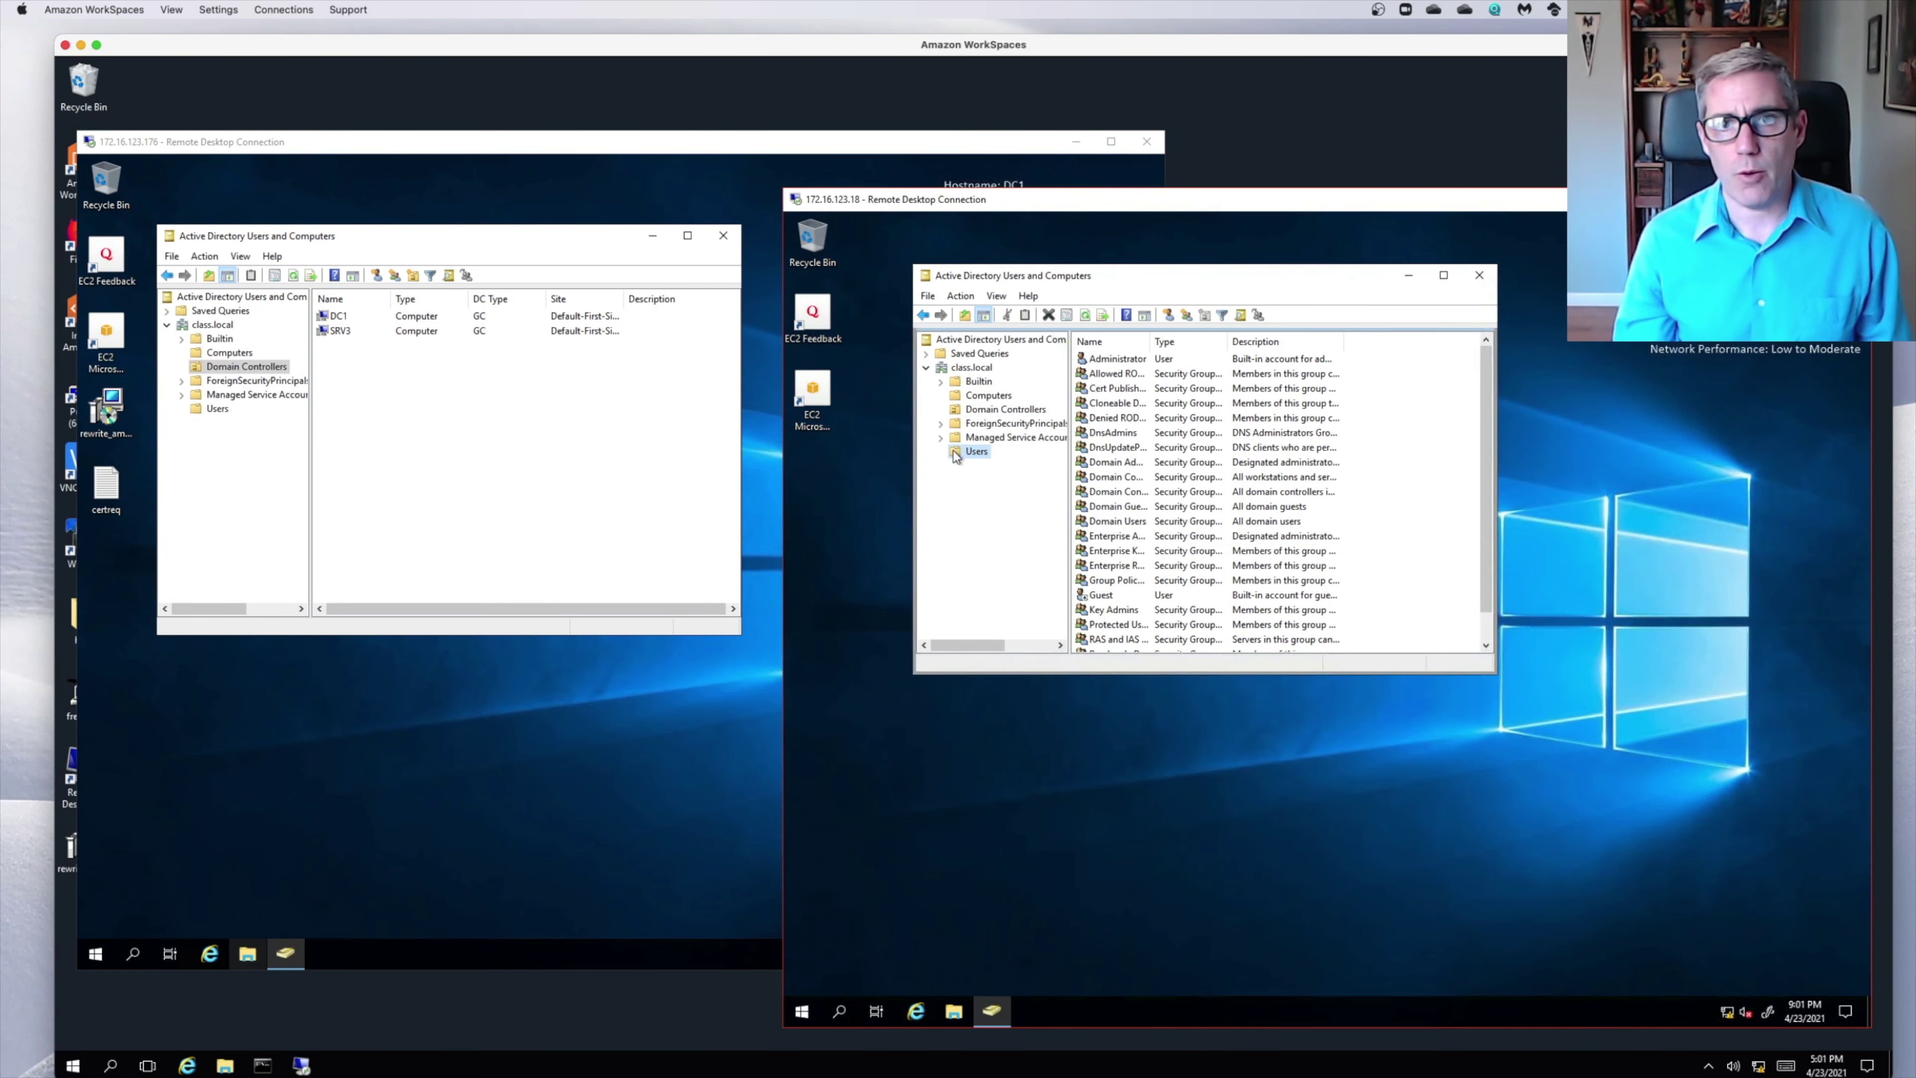
left_click(959, 355)
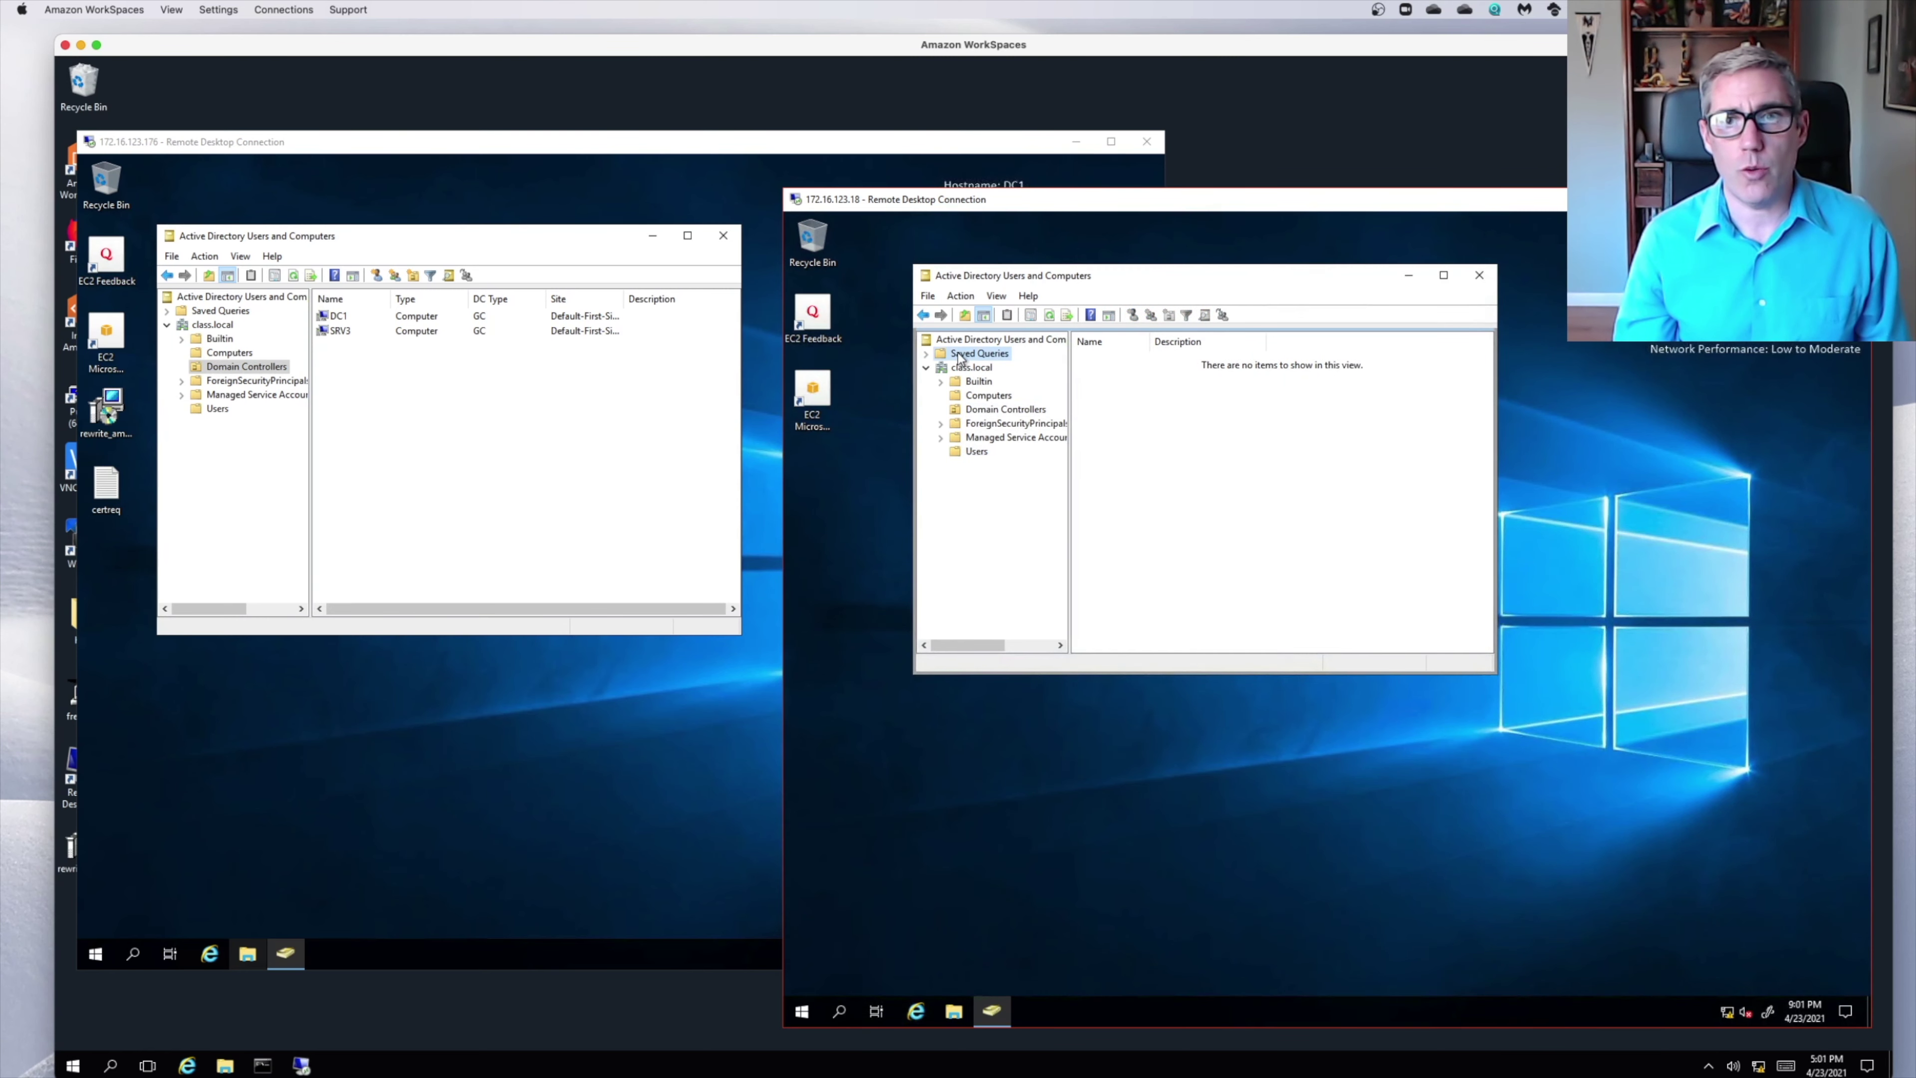
Create an organizational unit named QC directly under class.local on SRV3.
right_click(959, 356)
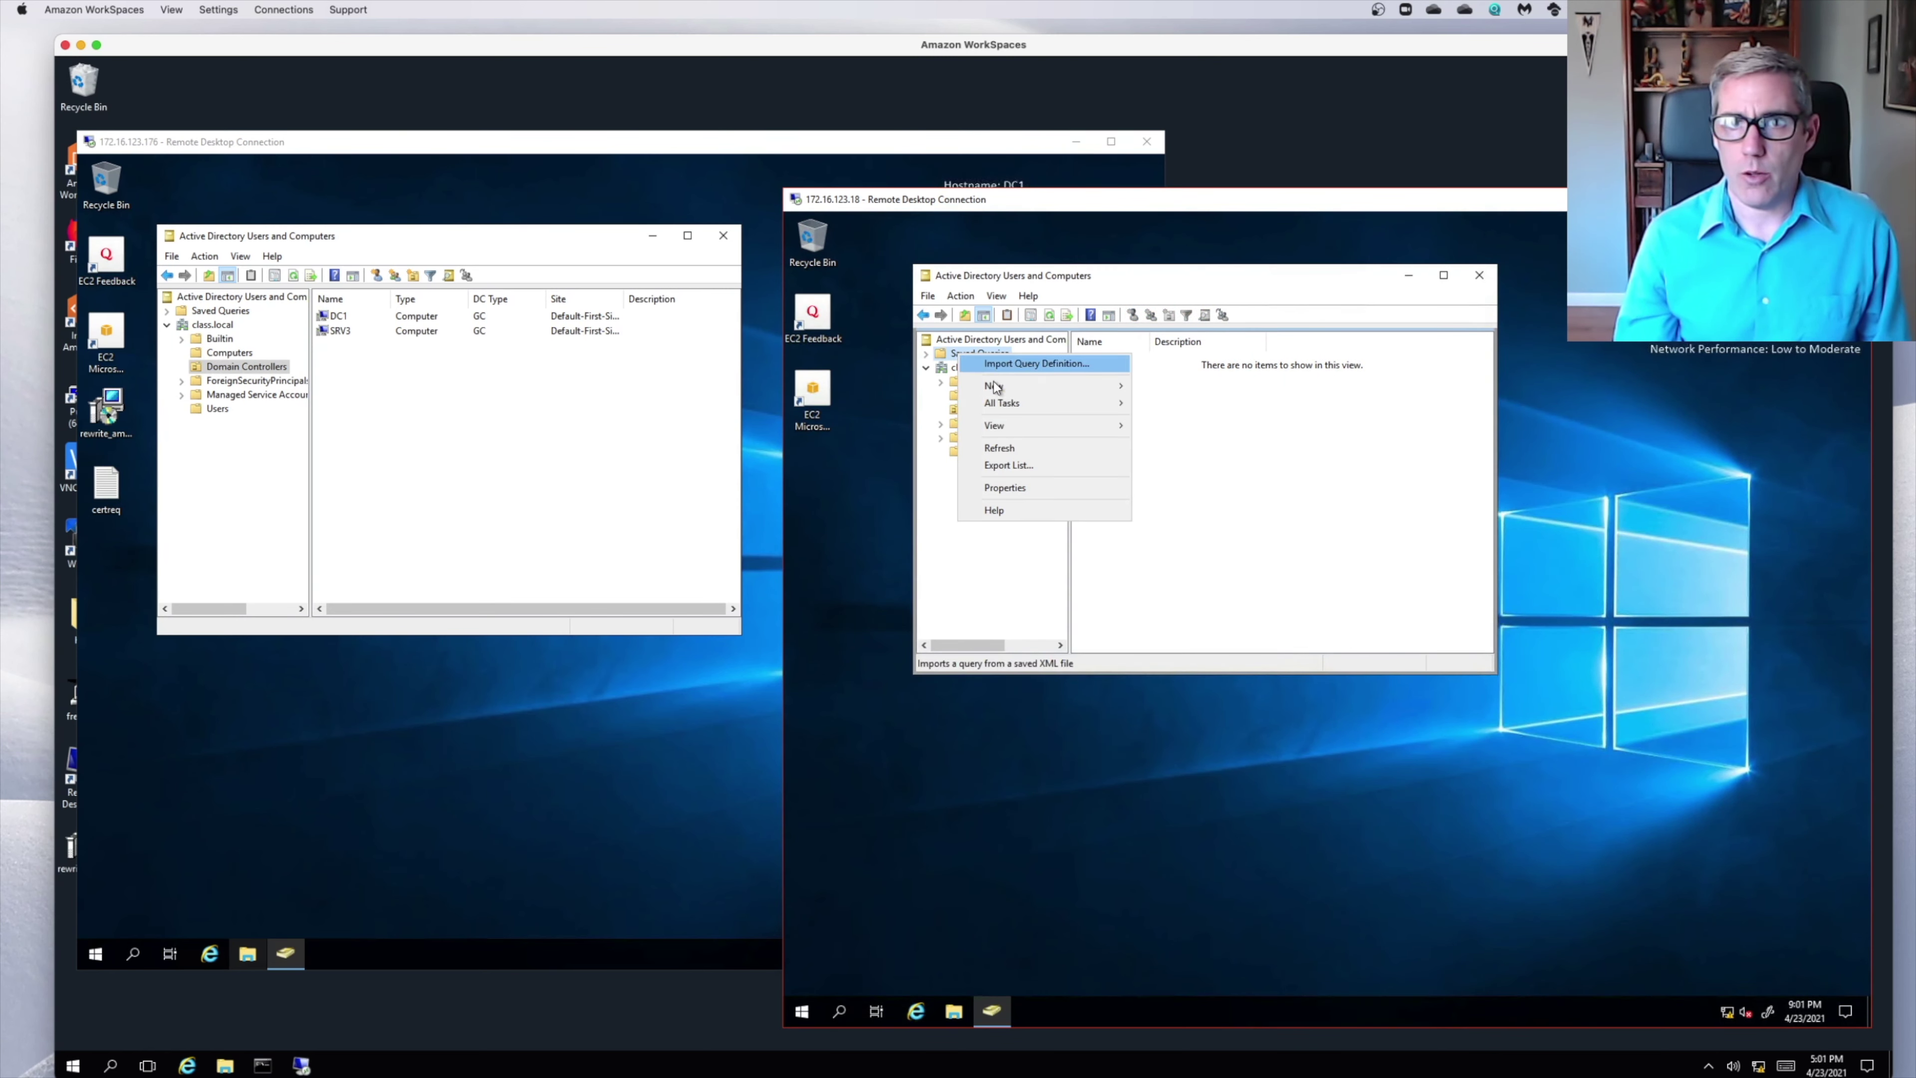
mouse_move(996, 386)
left_click(949, 367)
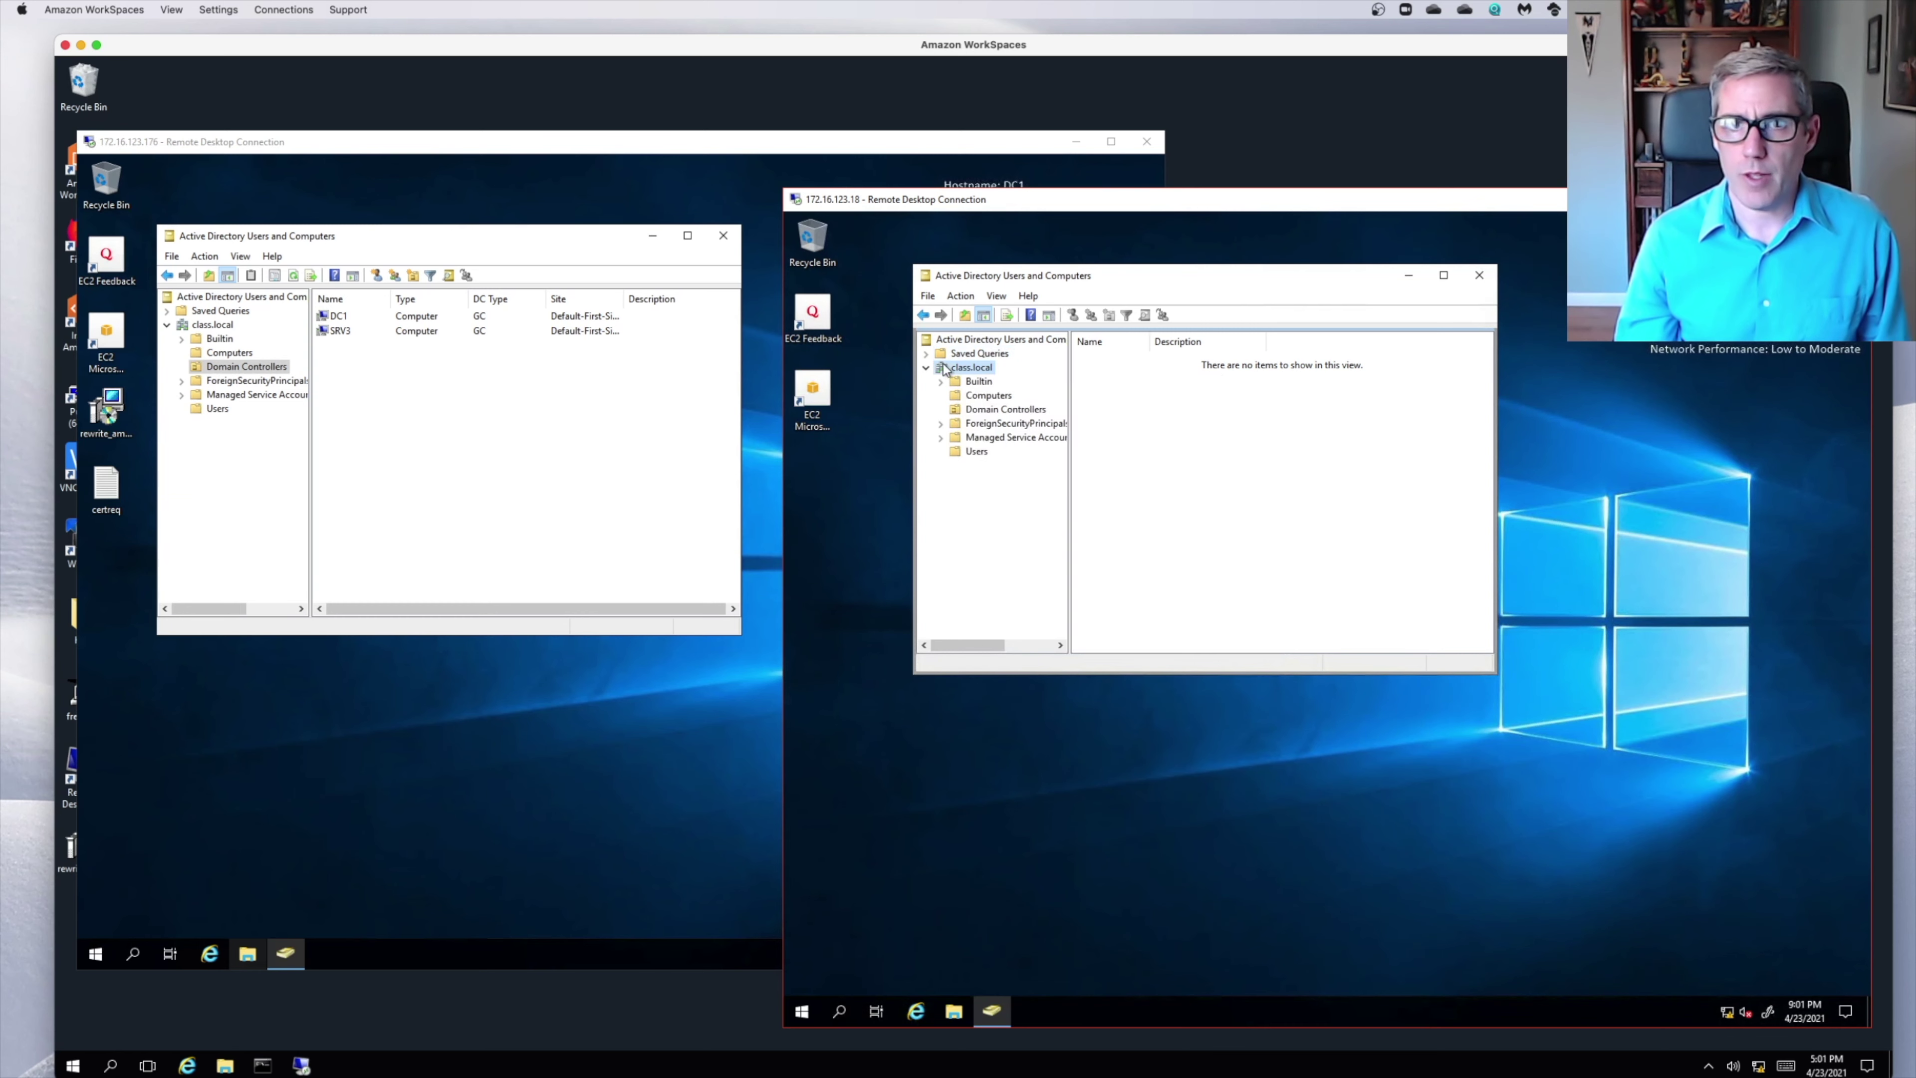
right_click(949, 367)
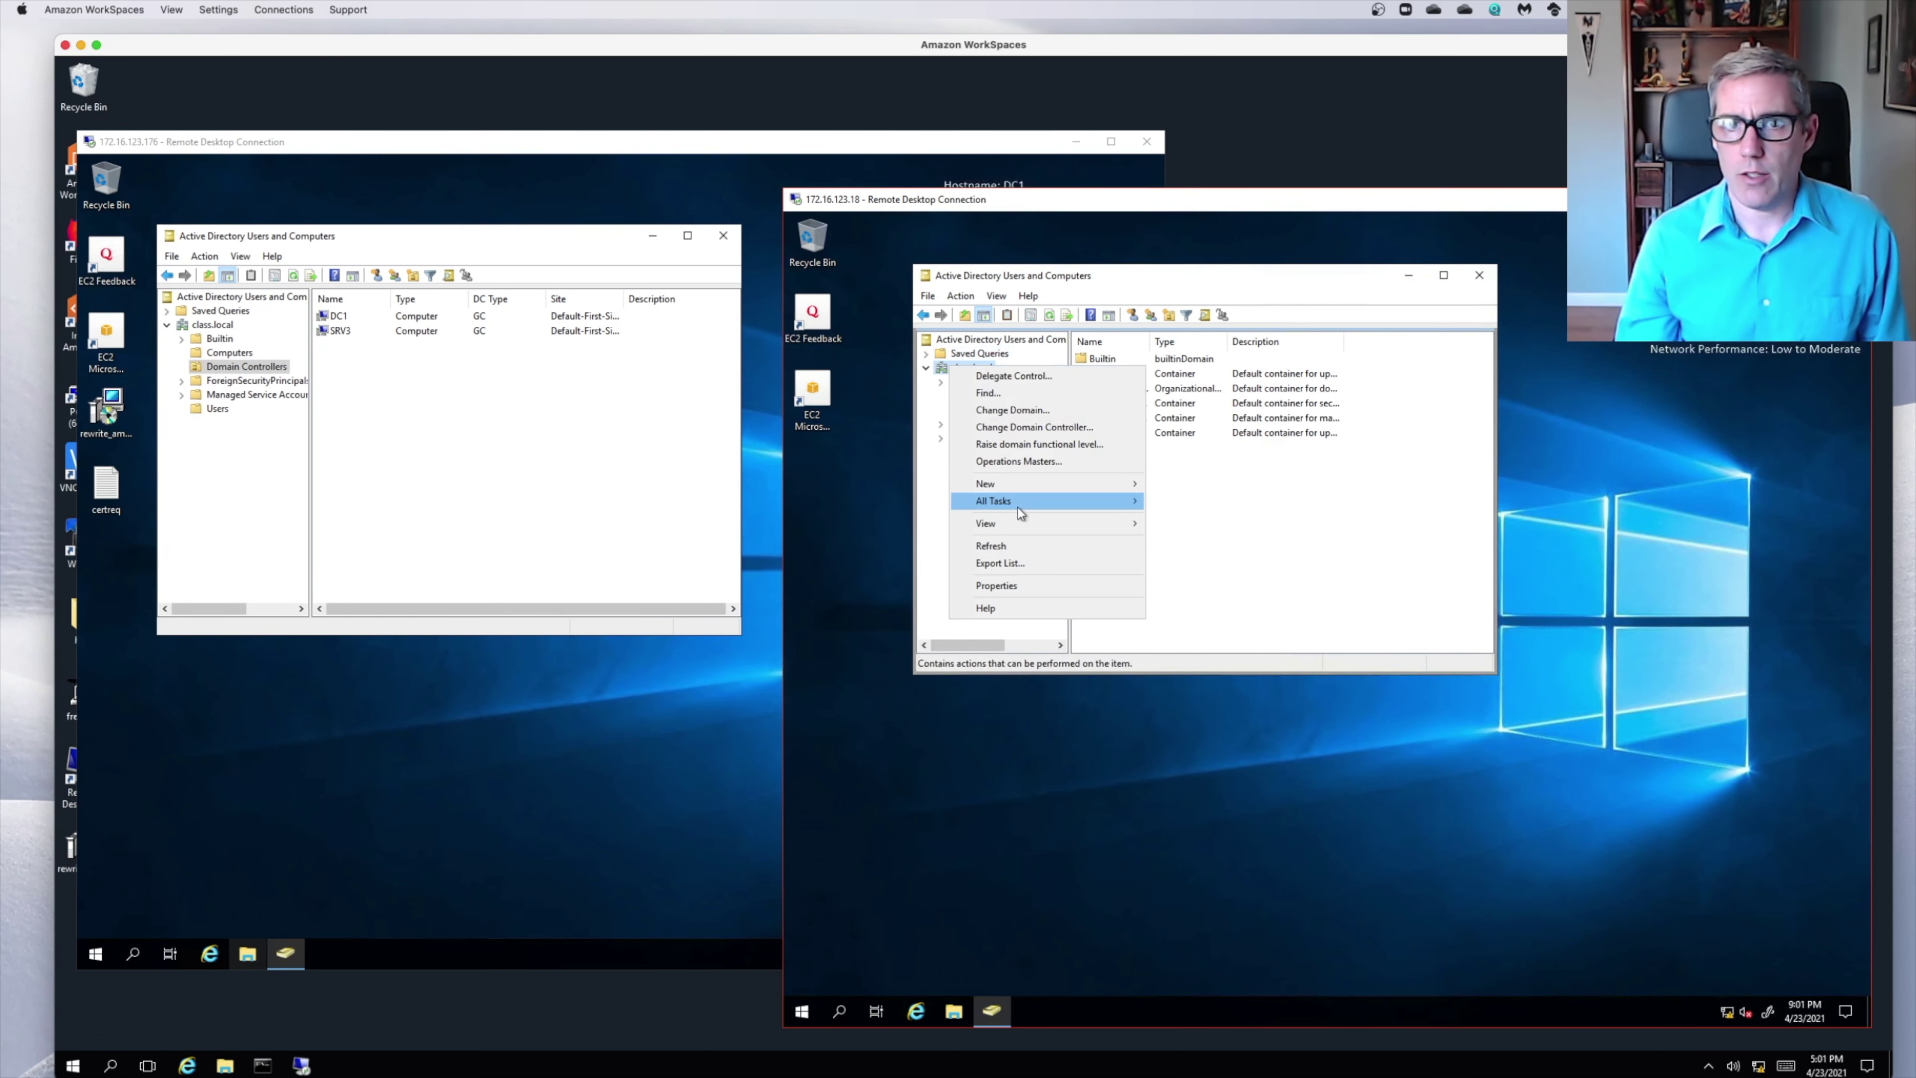
mouse_move(1020, 481)
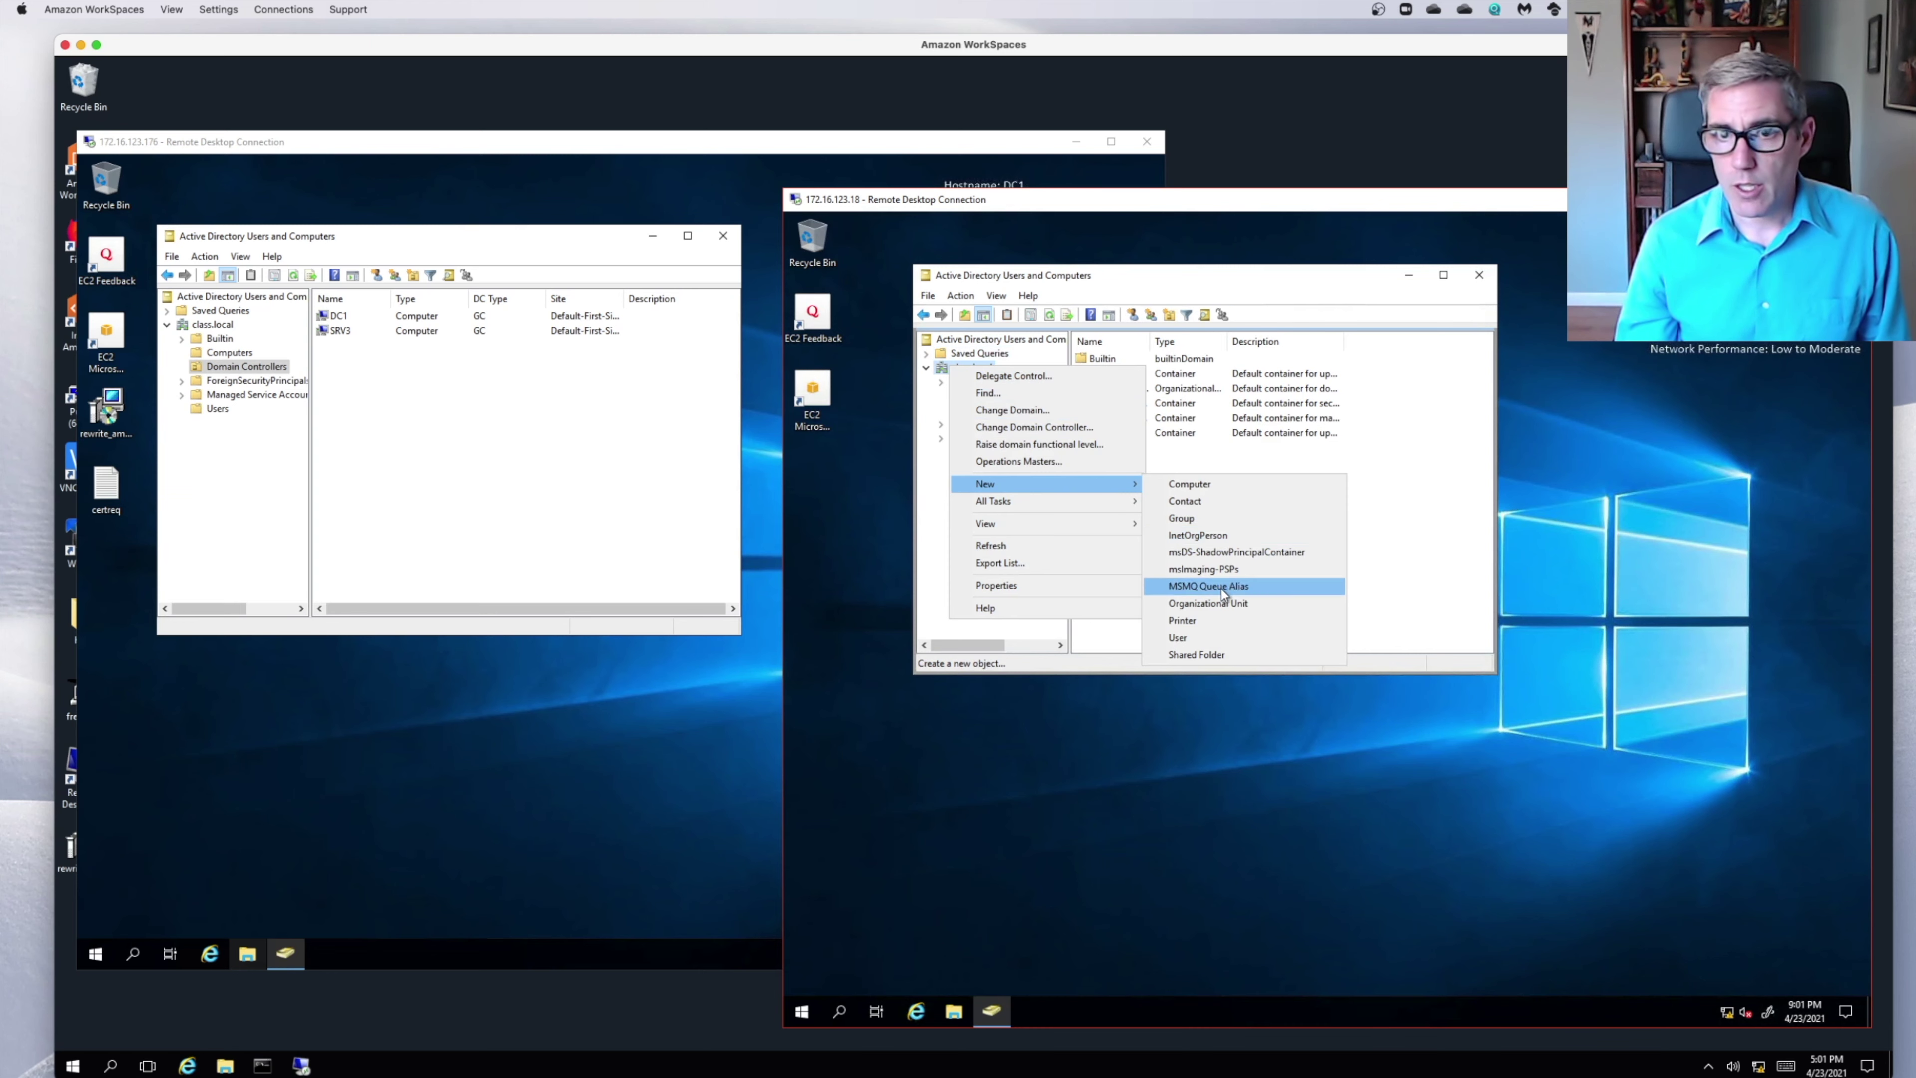
left_click(1223, 602)
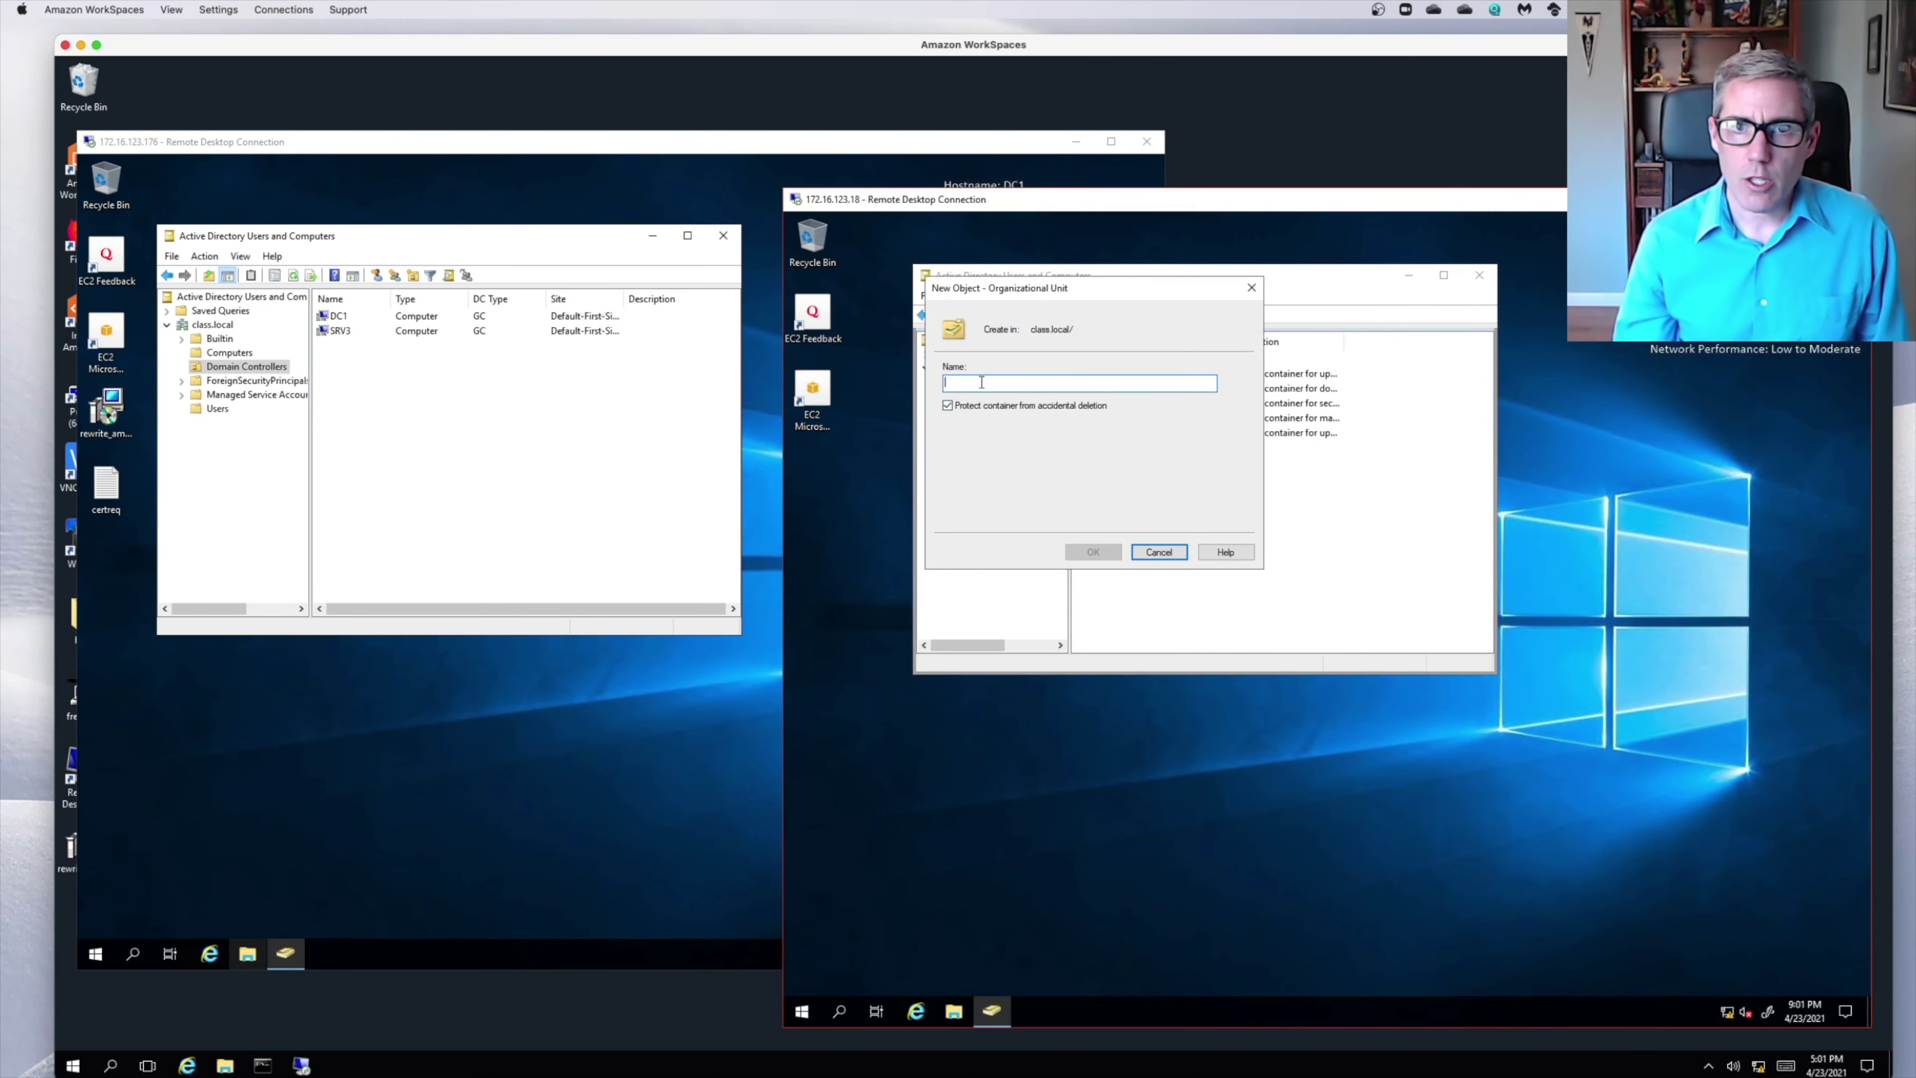
type("QC")
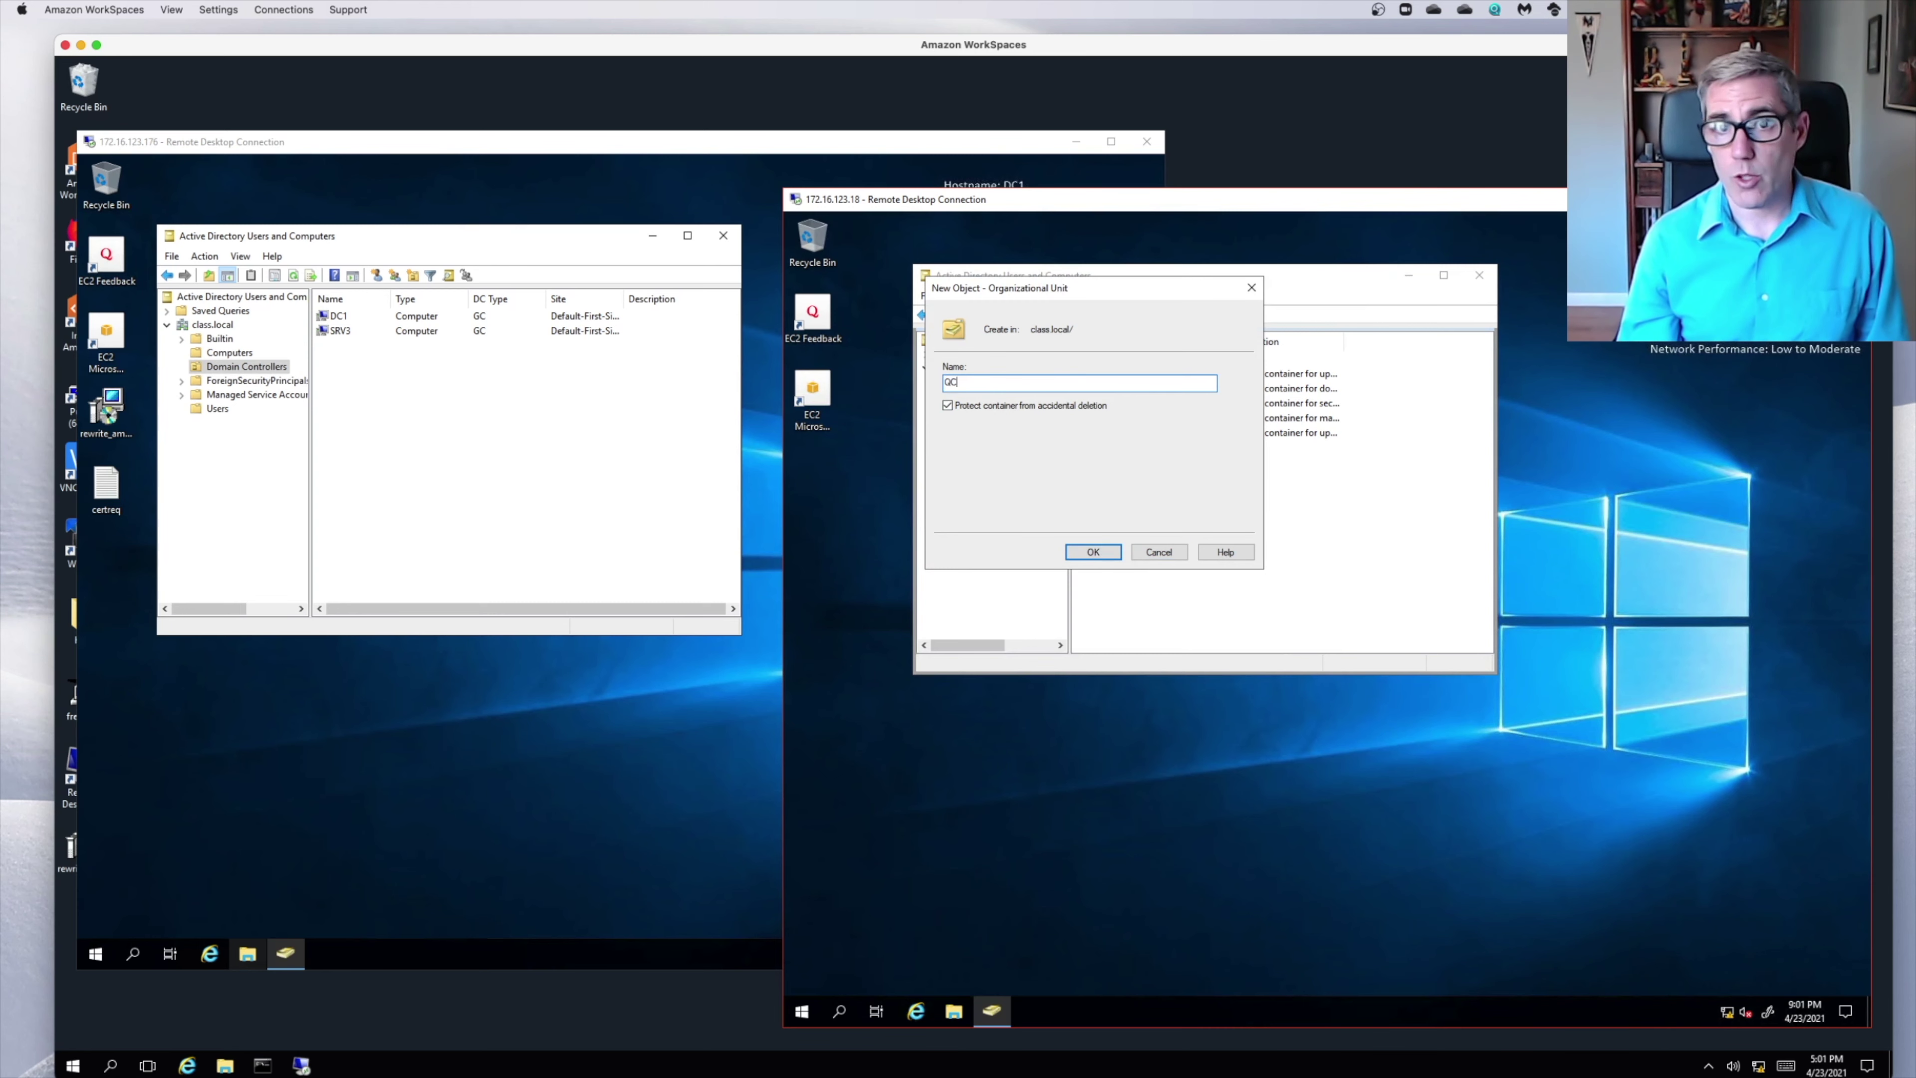
key("Return")
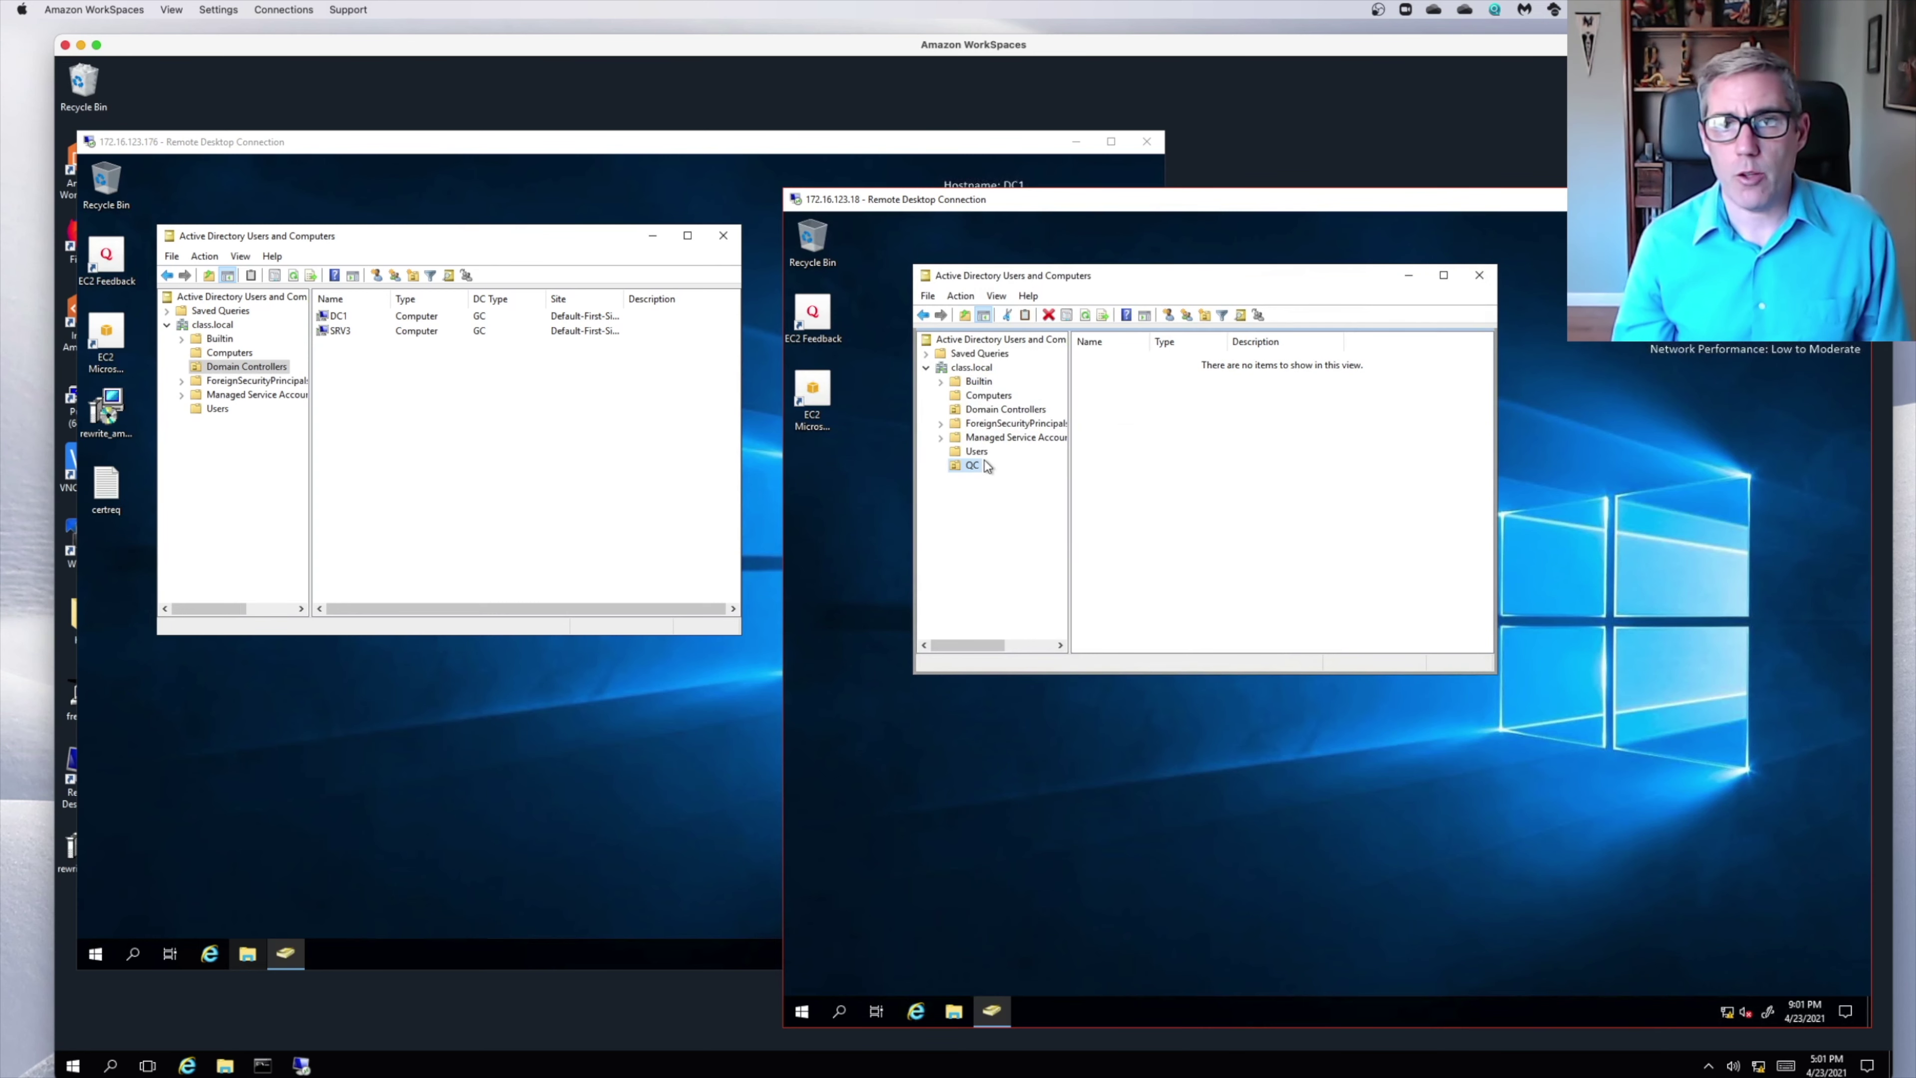
left_click(286, 465)
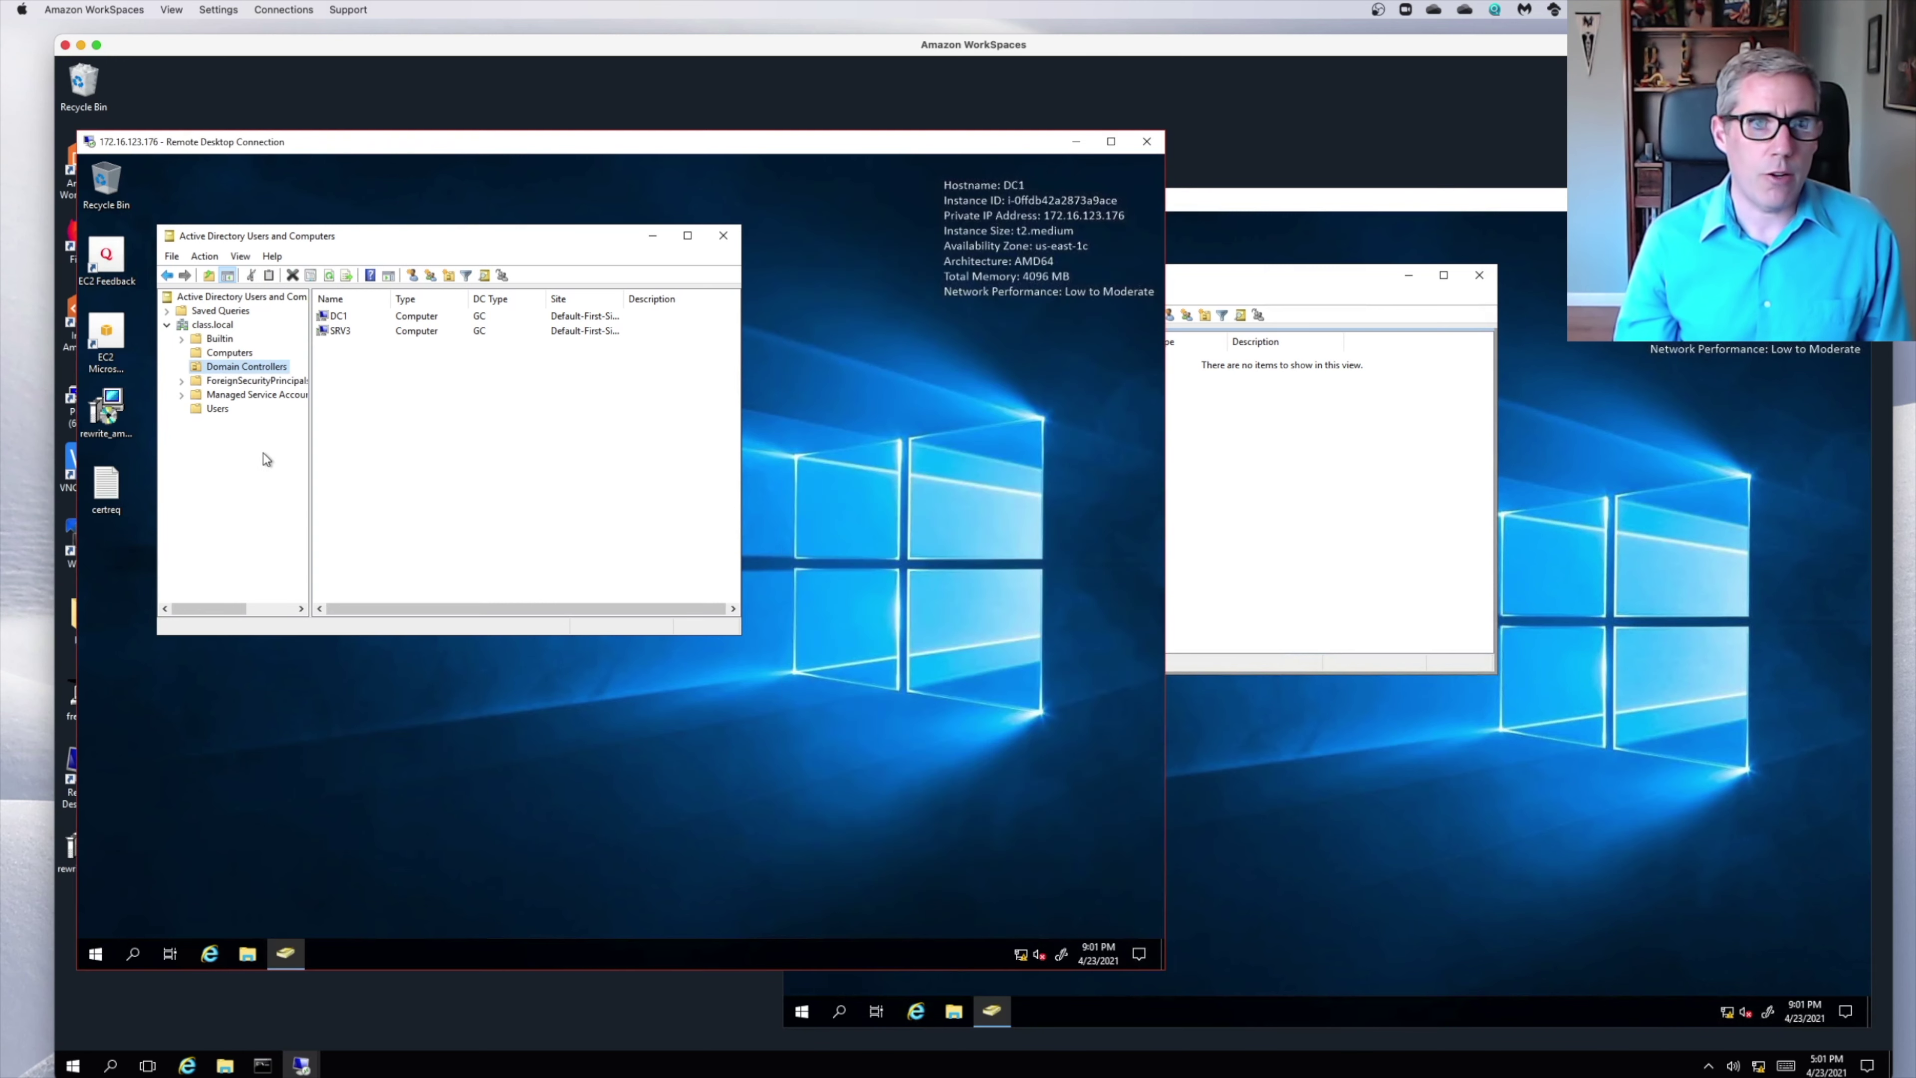
Refresh DC1's directory view and the class.local domain so new OUs show.
left_click(205, 257)
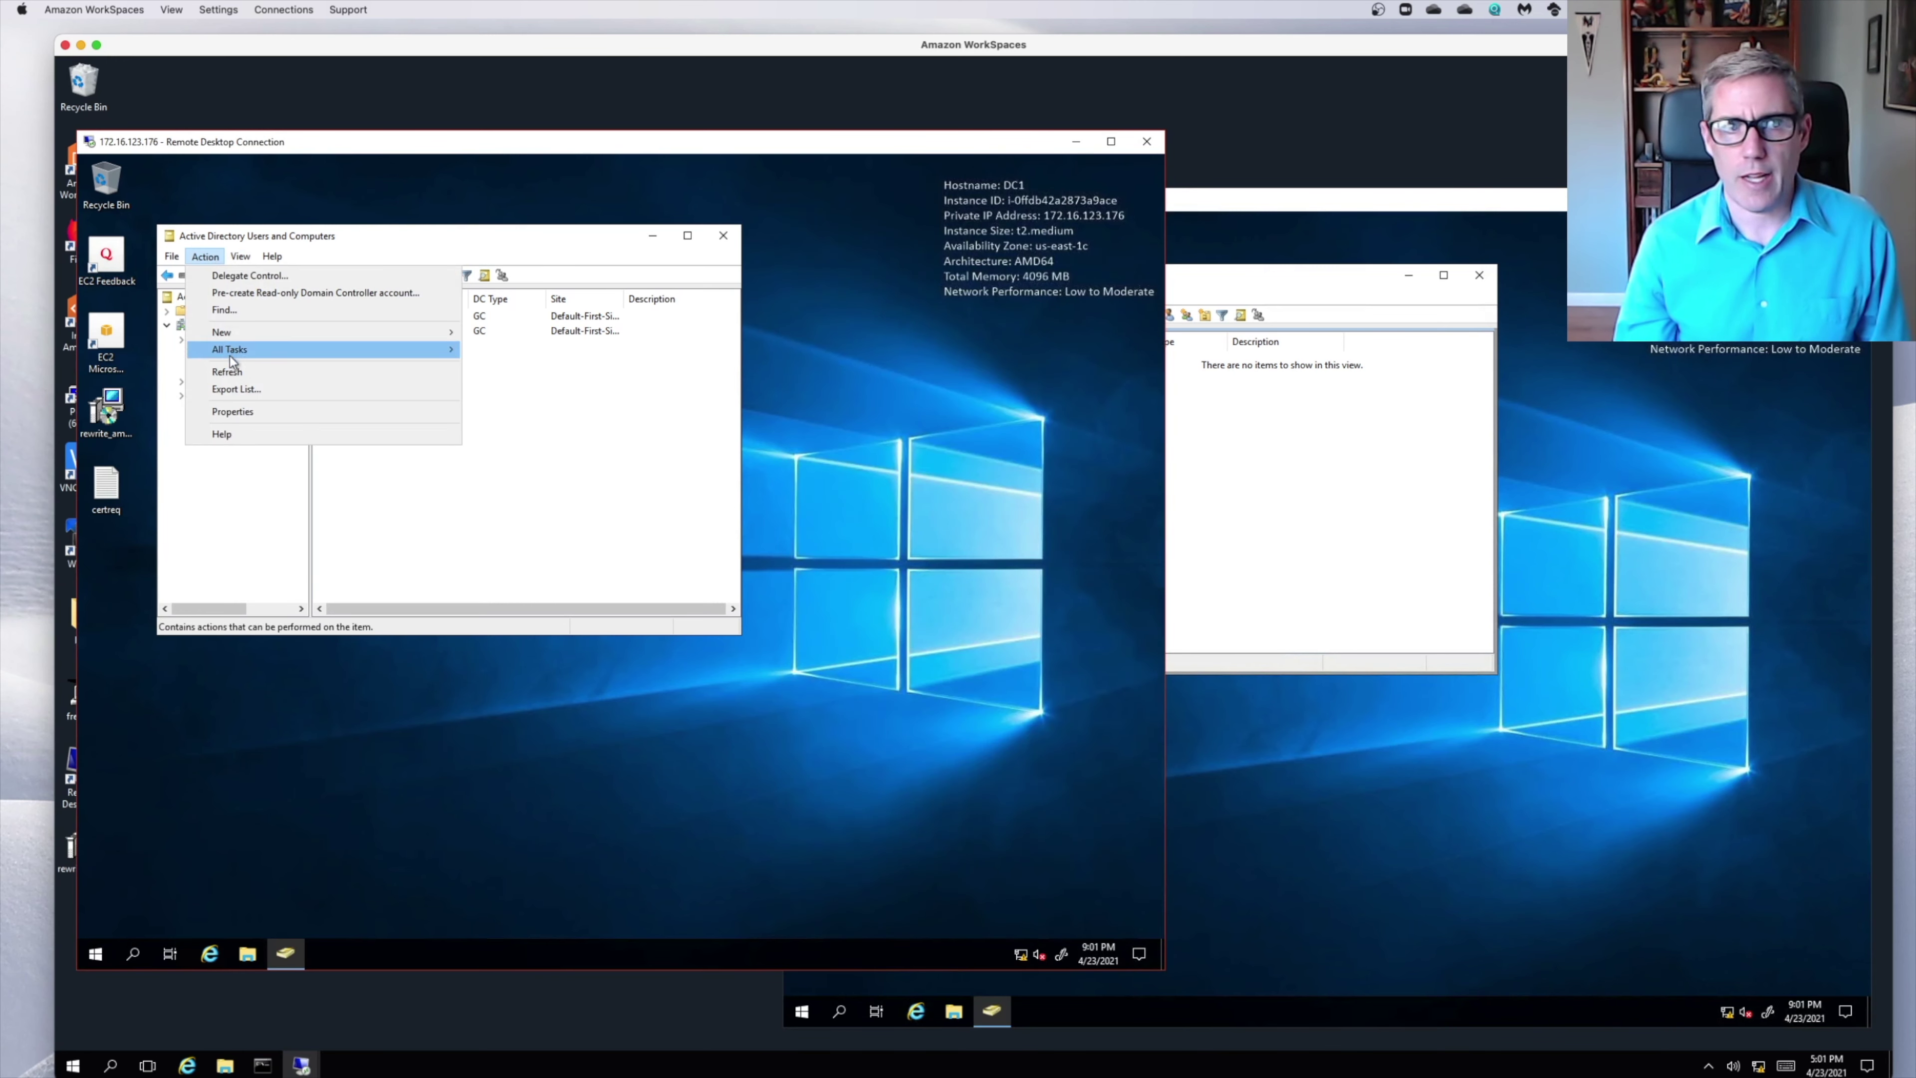
left_click(227, 370)
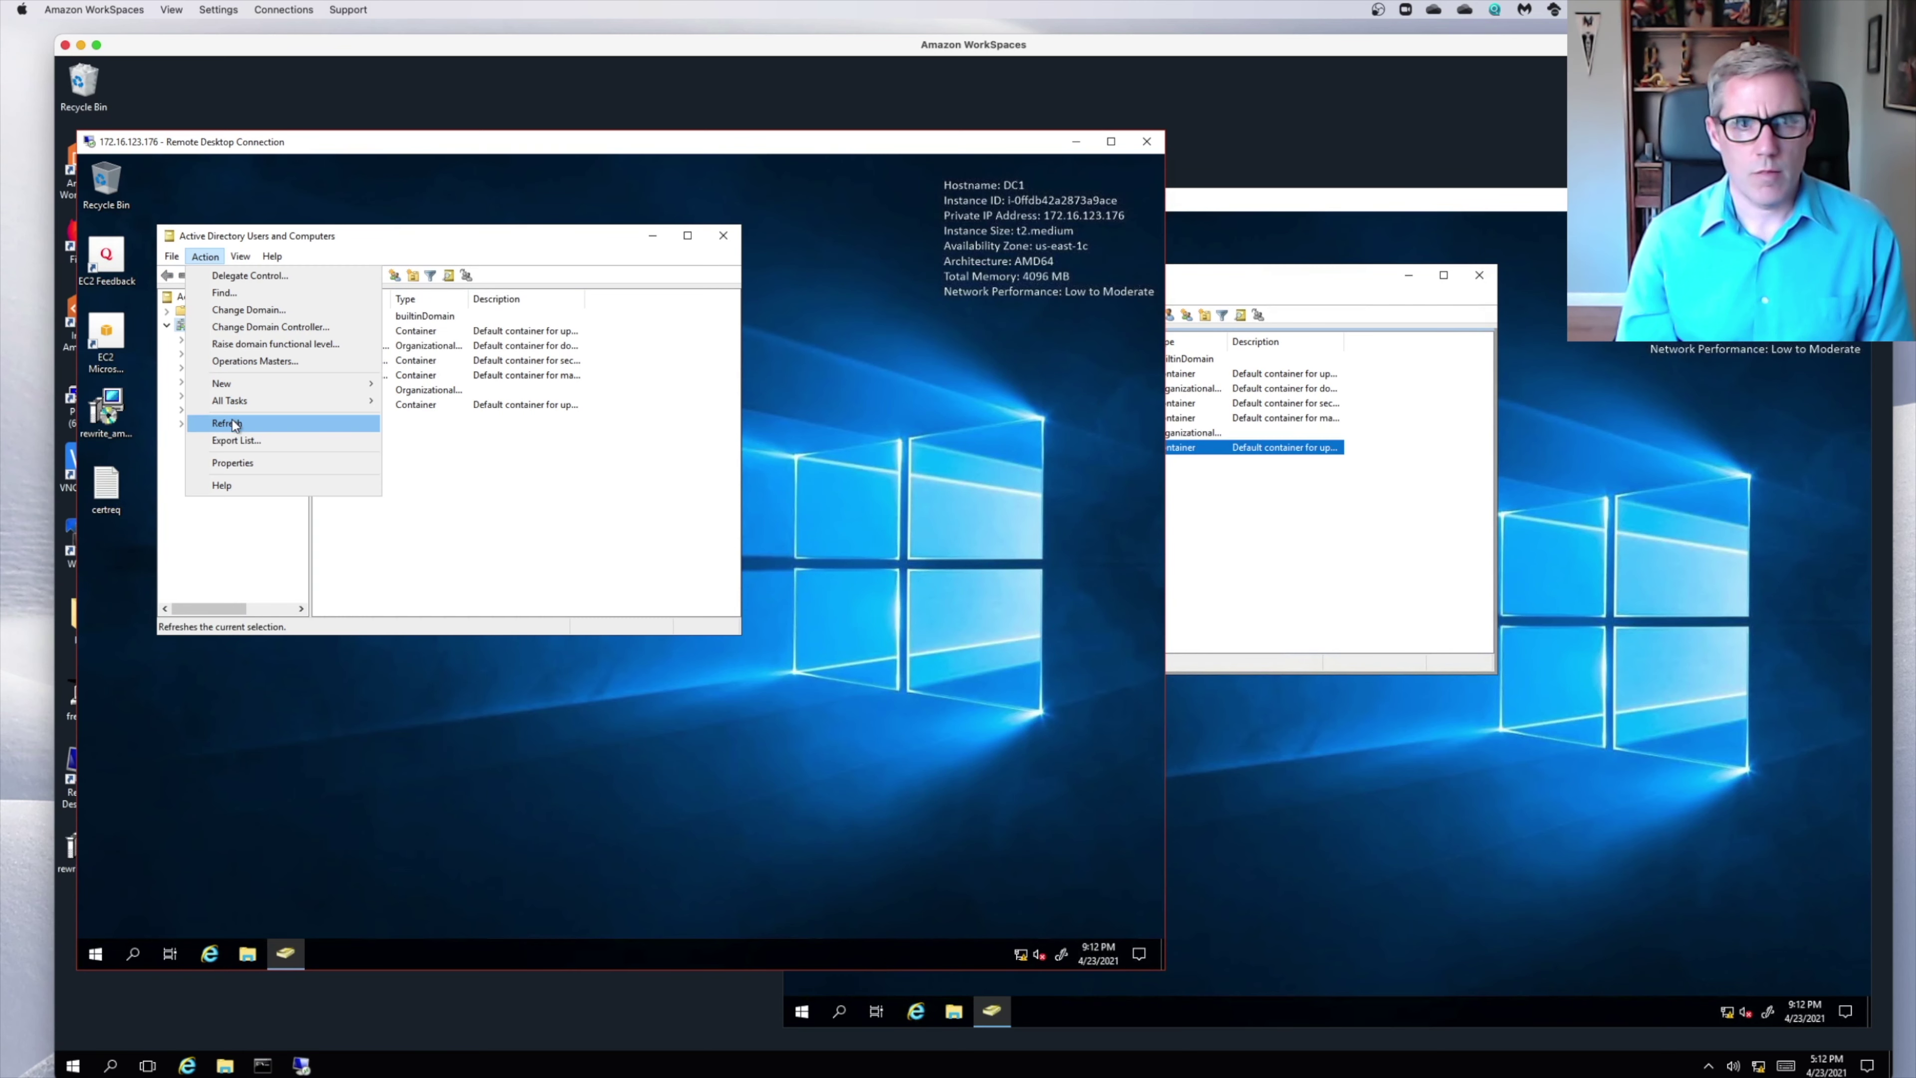
left_click(234, 424)
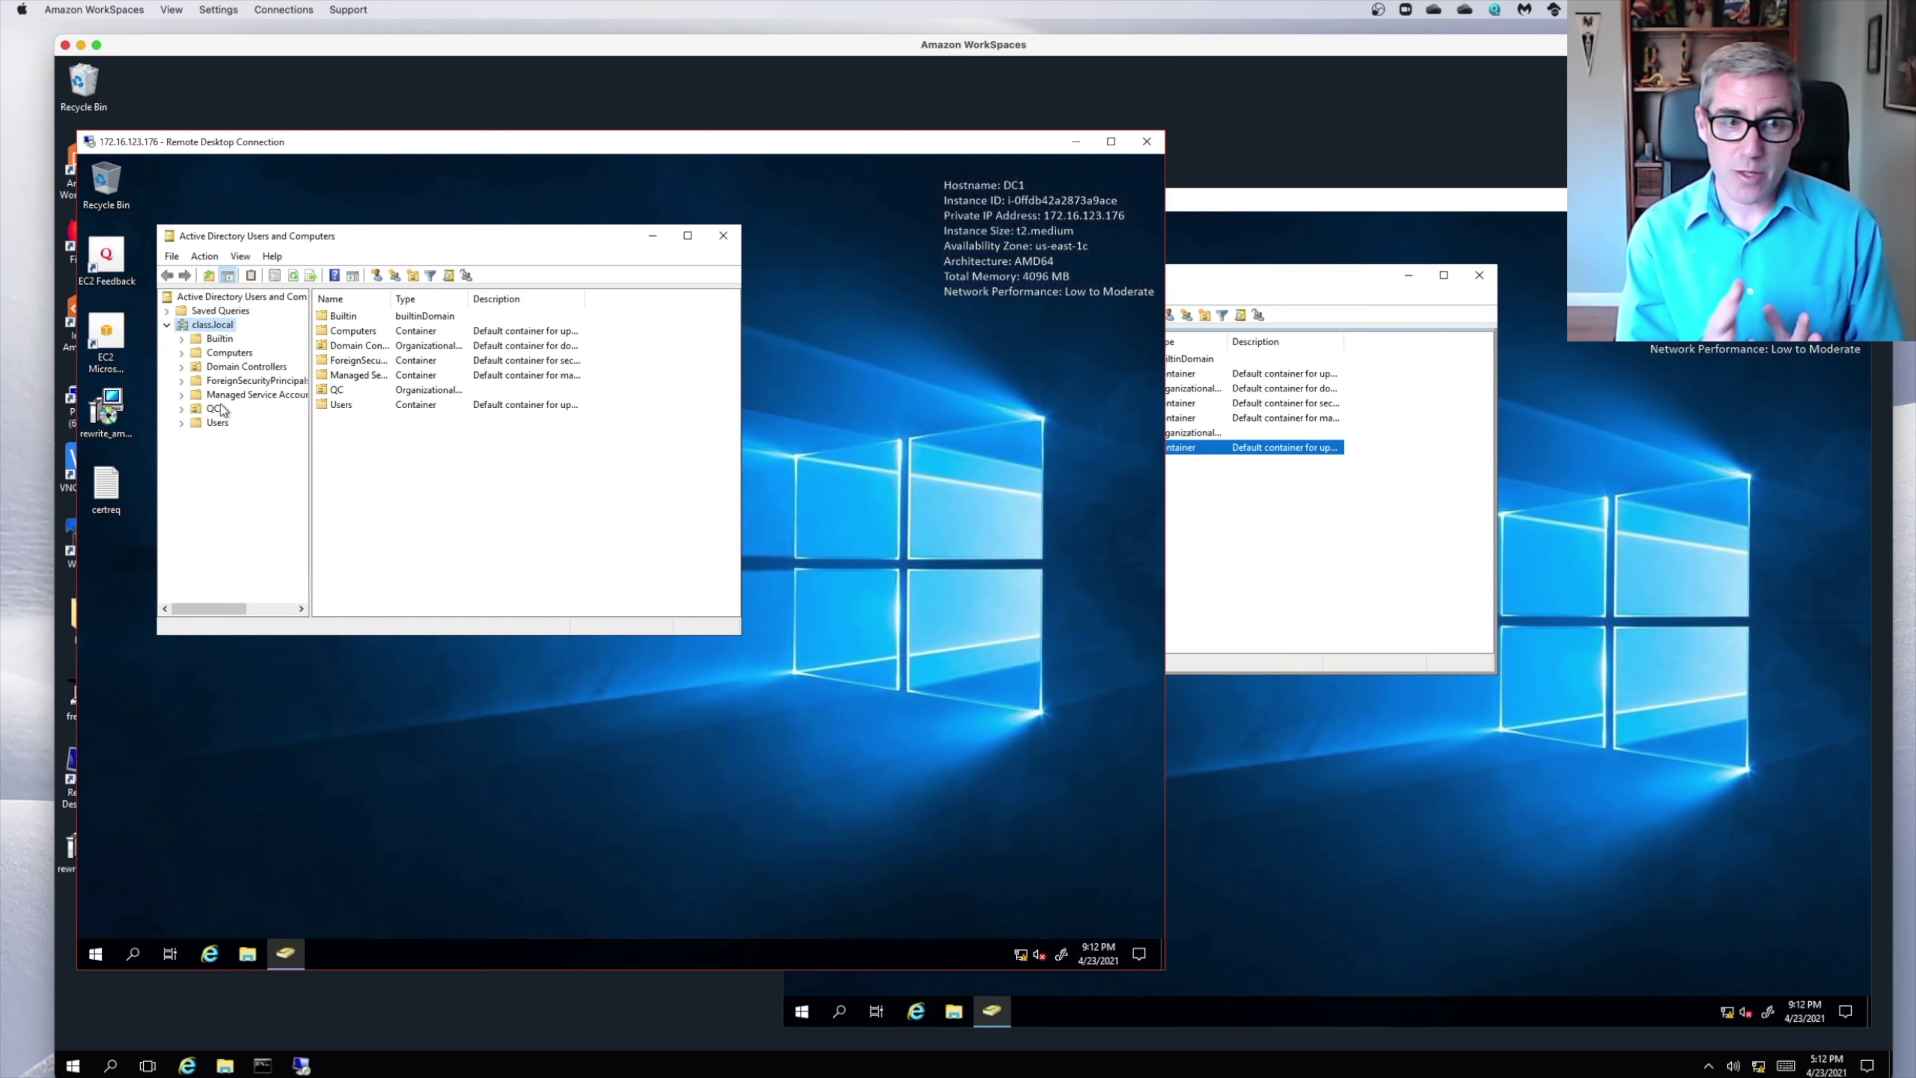
Inspect SRV3's NTDS Settings in Sites and Services on DC1, then view the replicated QC OU.
left_click(97, 954)
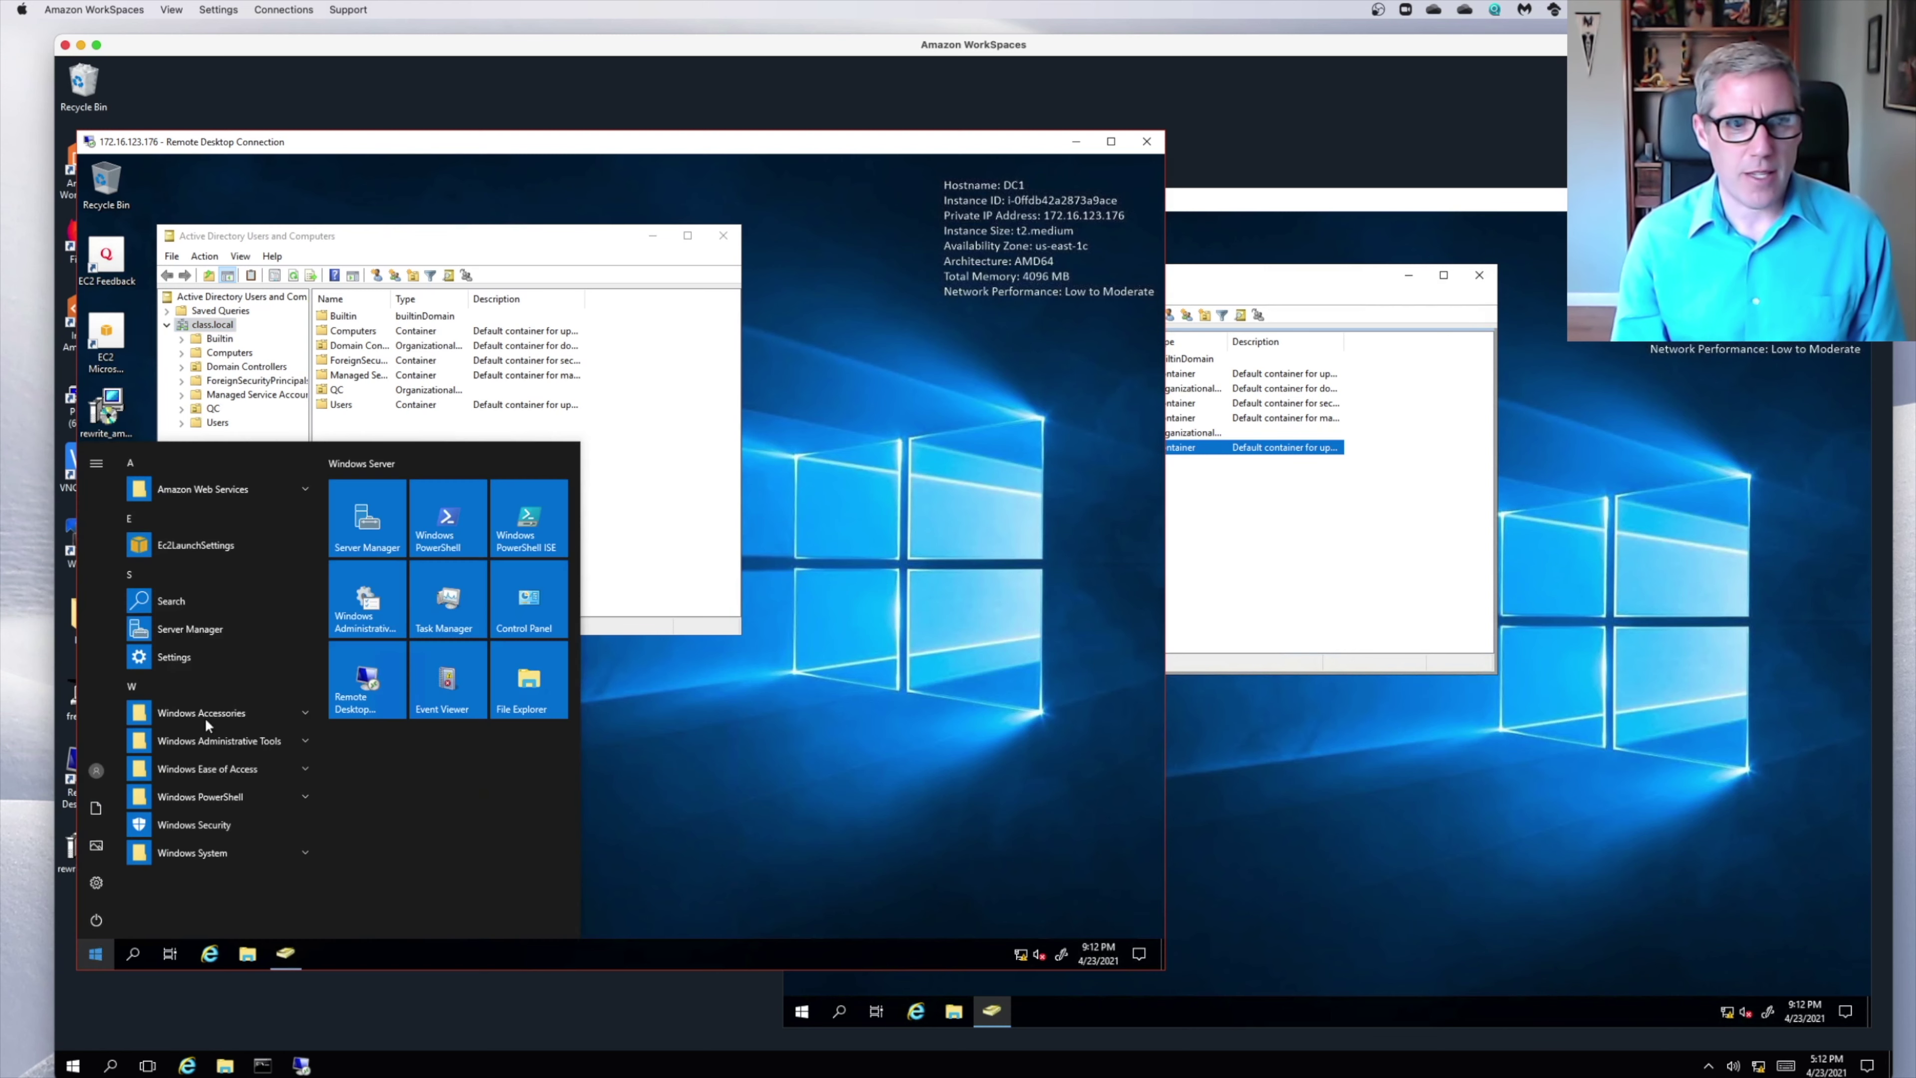
left_click(244, 741)
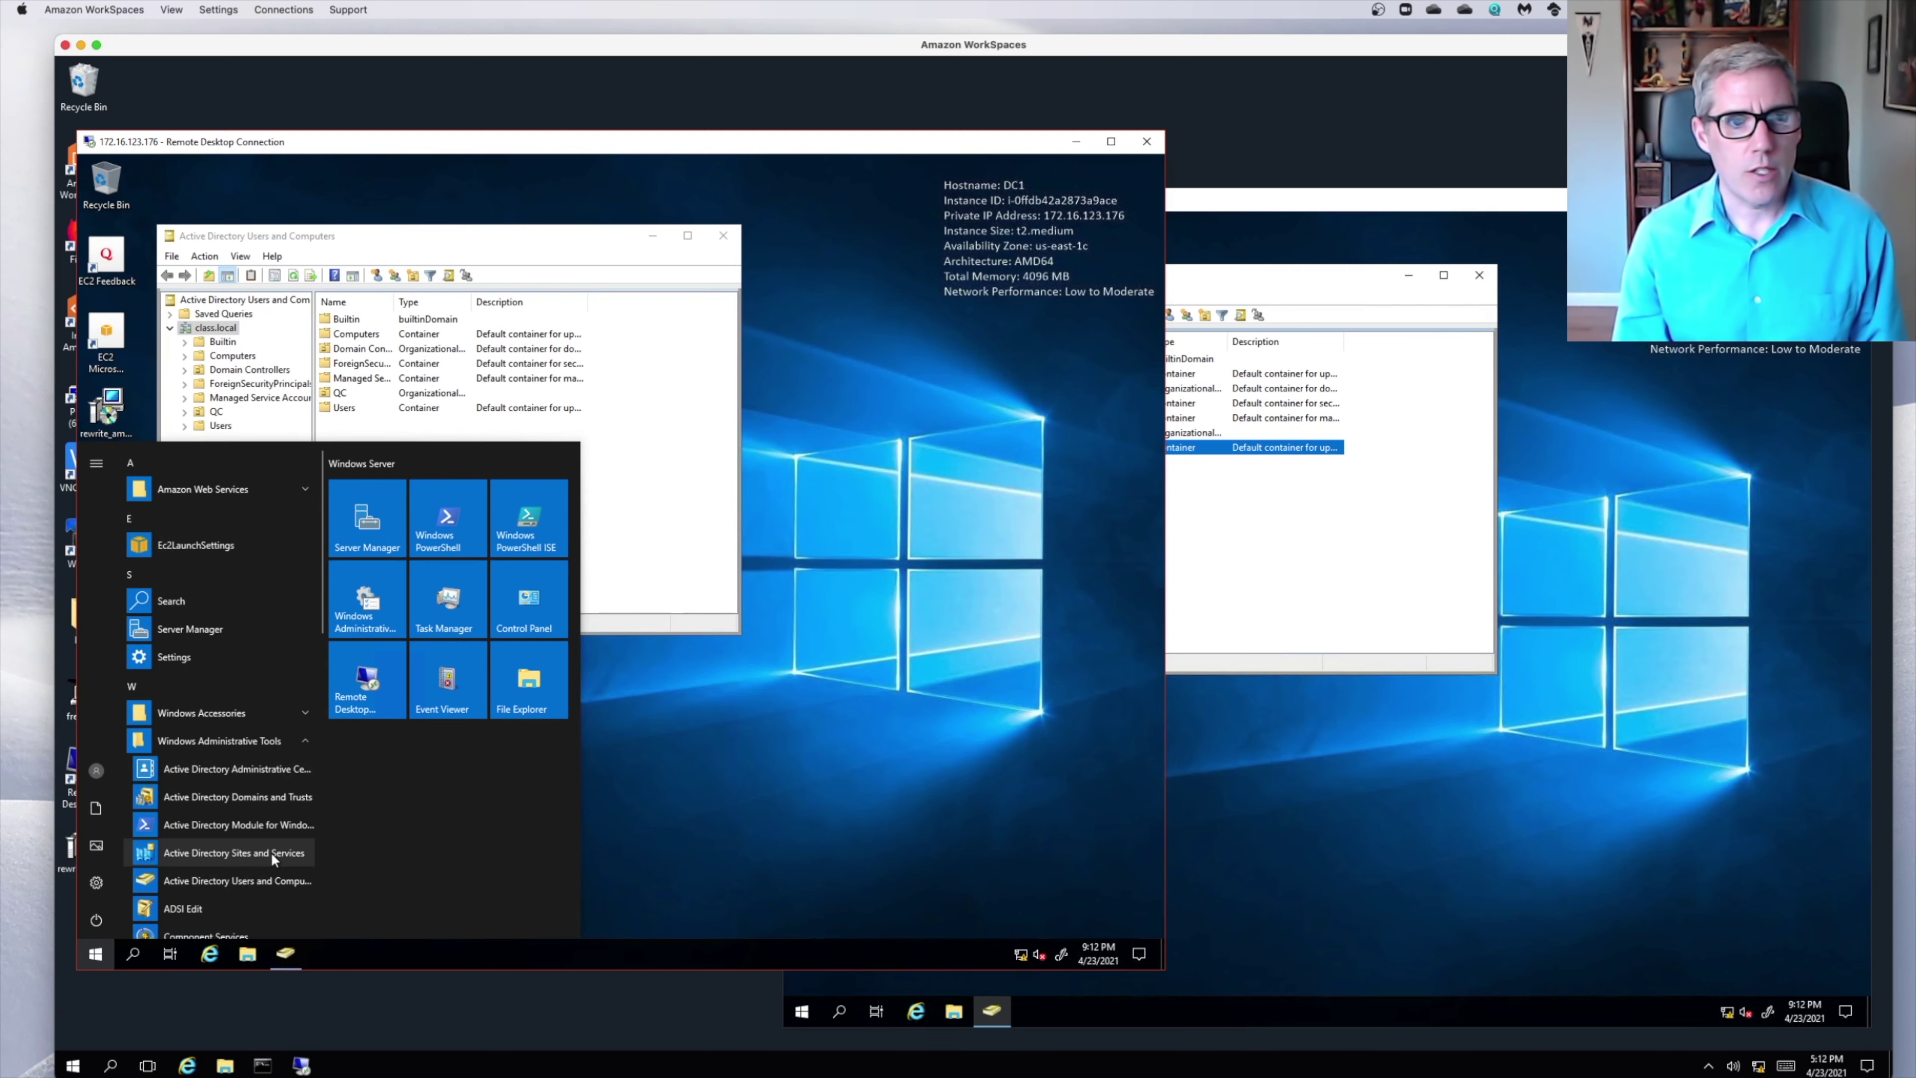
left_click(271, 853)
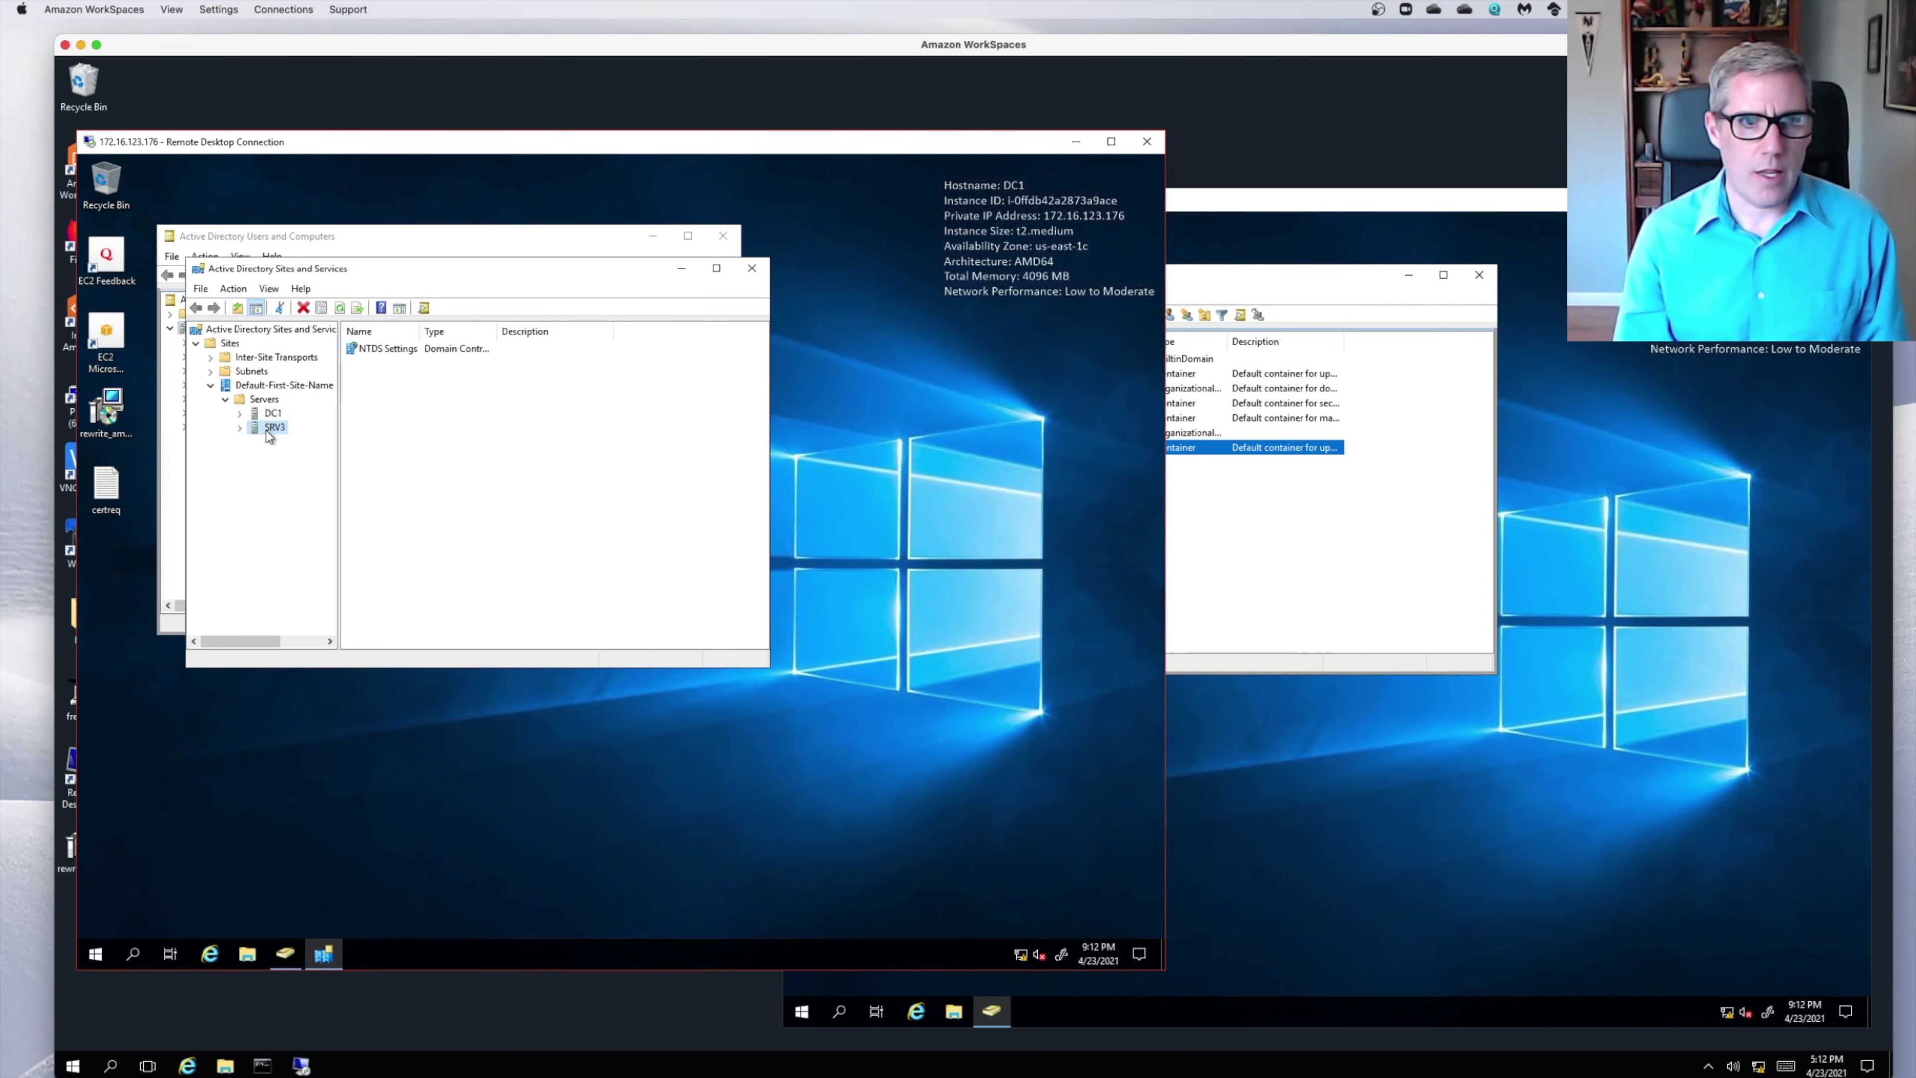
left_click(256, 400)
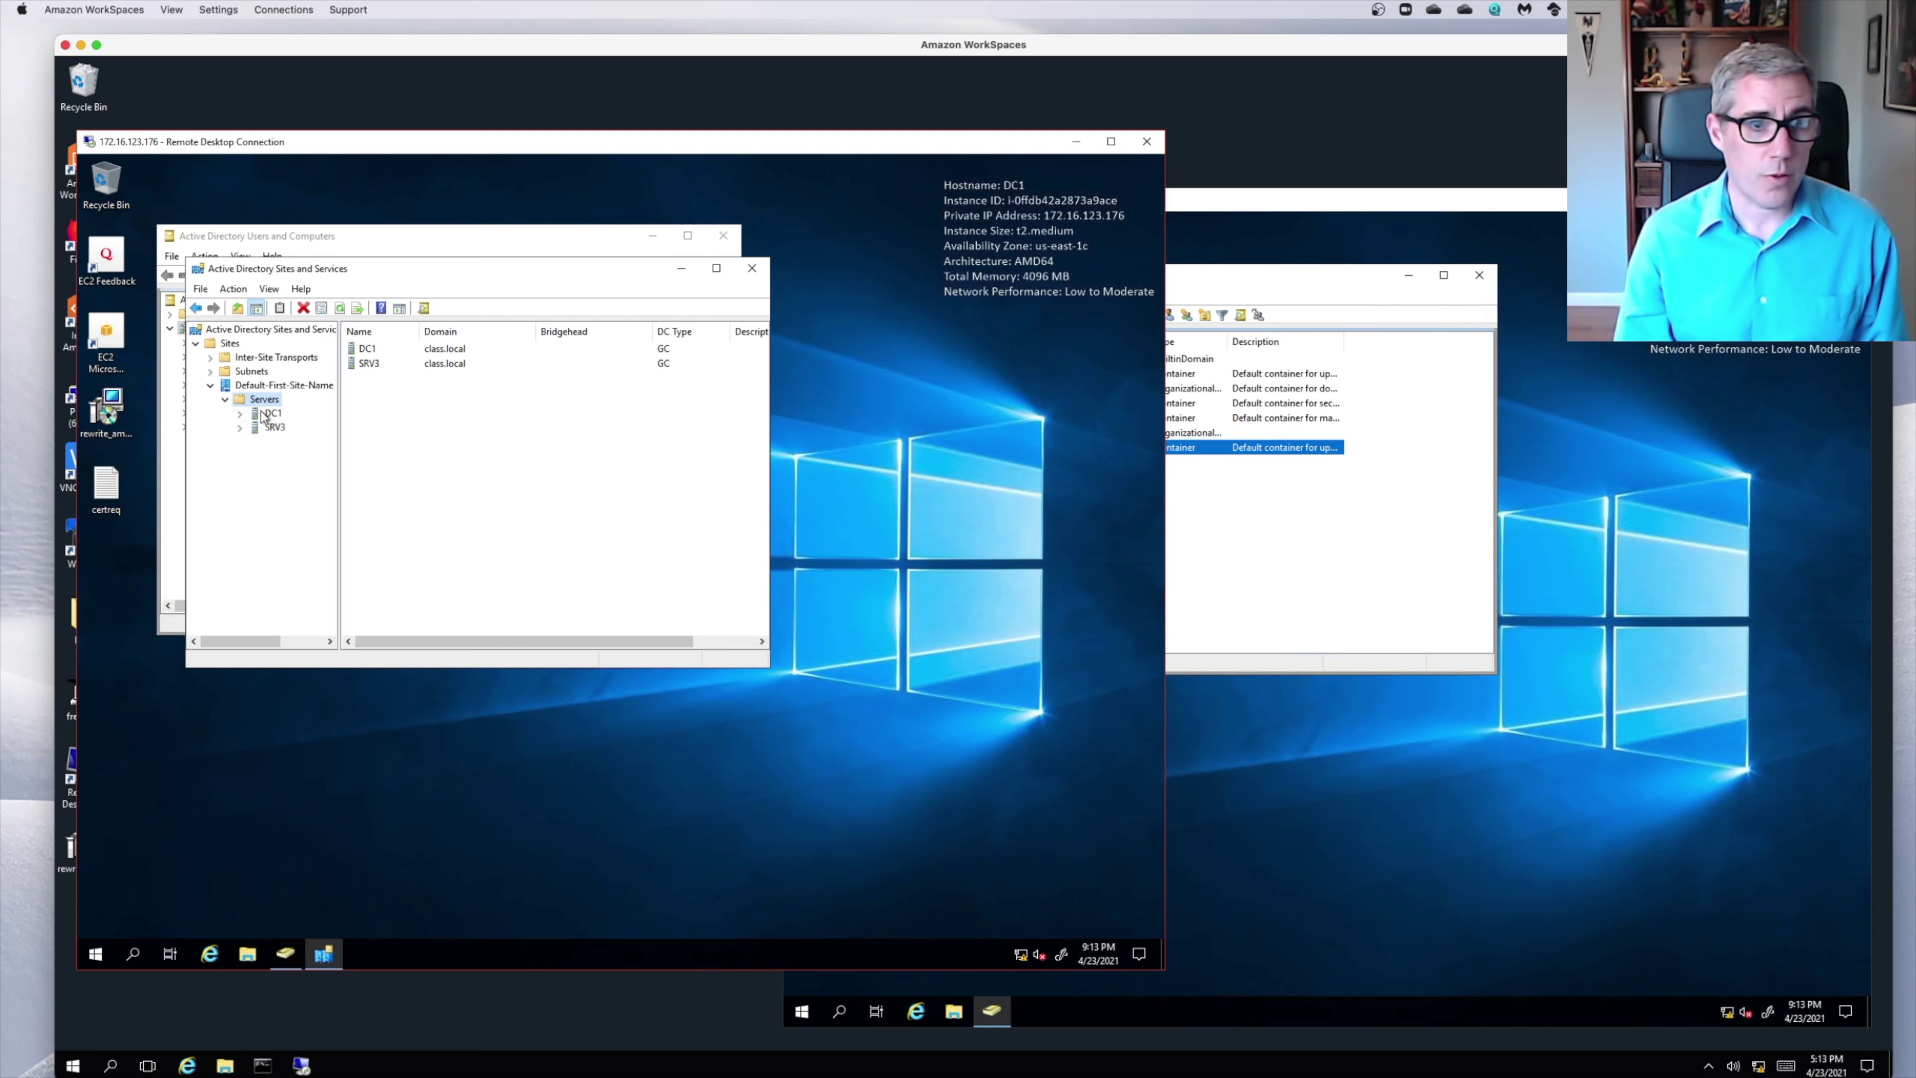
left_click(275, 427)
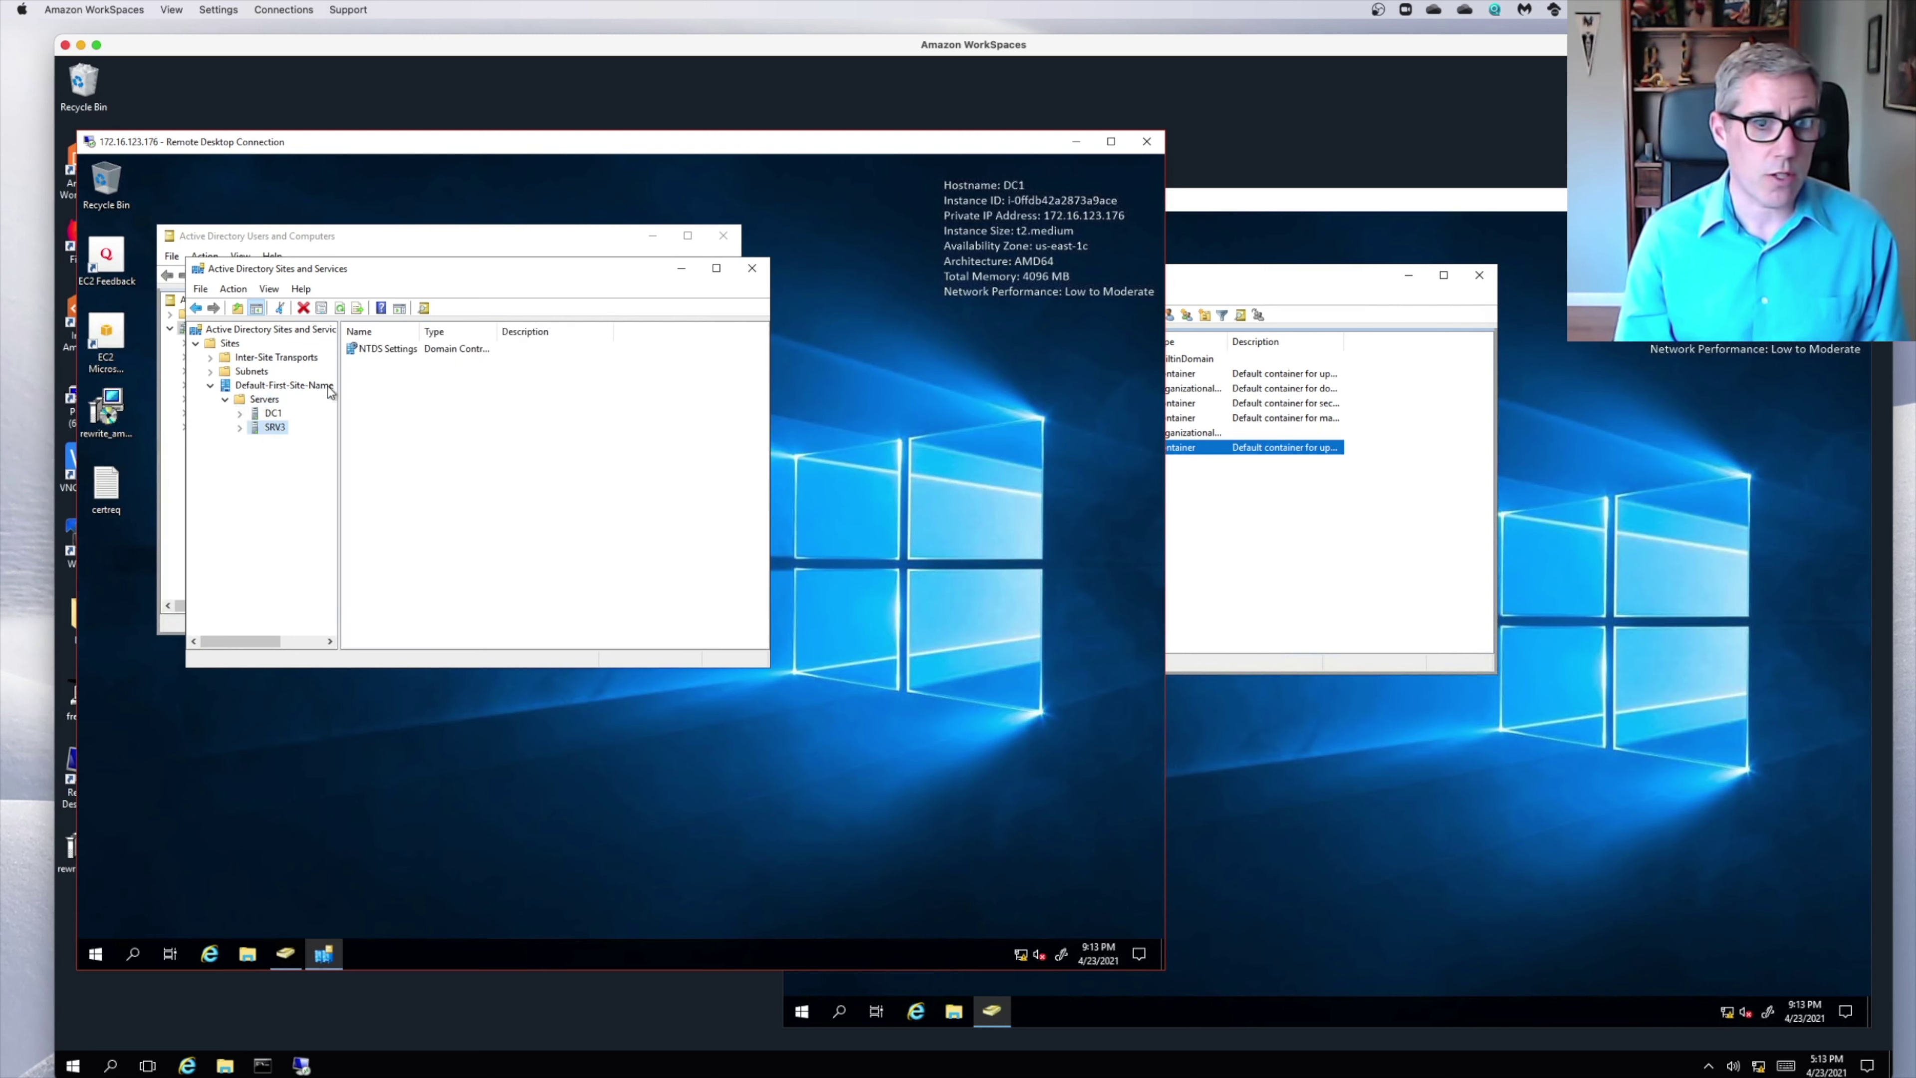
right_click(396, 348)
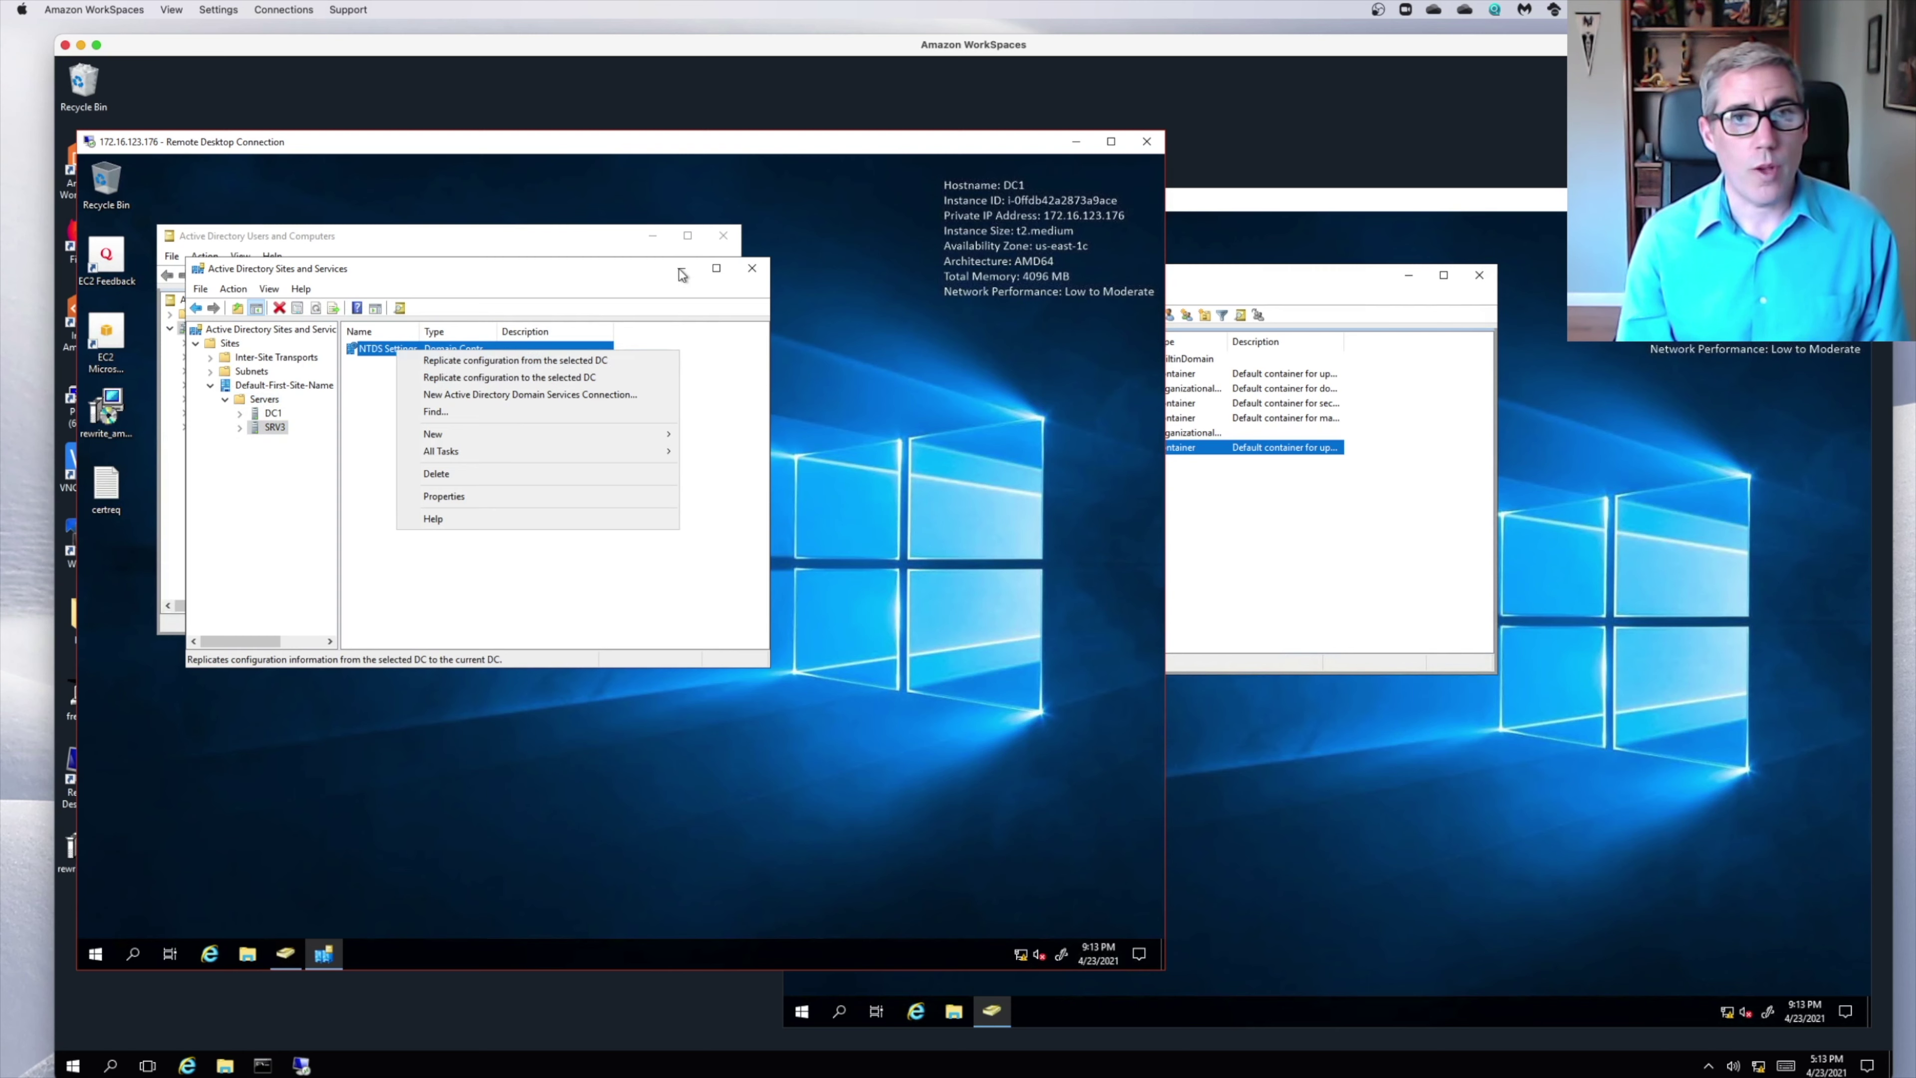
left_click(751, 268)
left_click(219, 411)
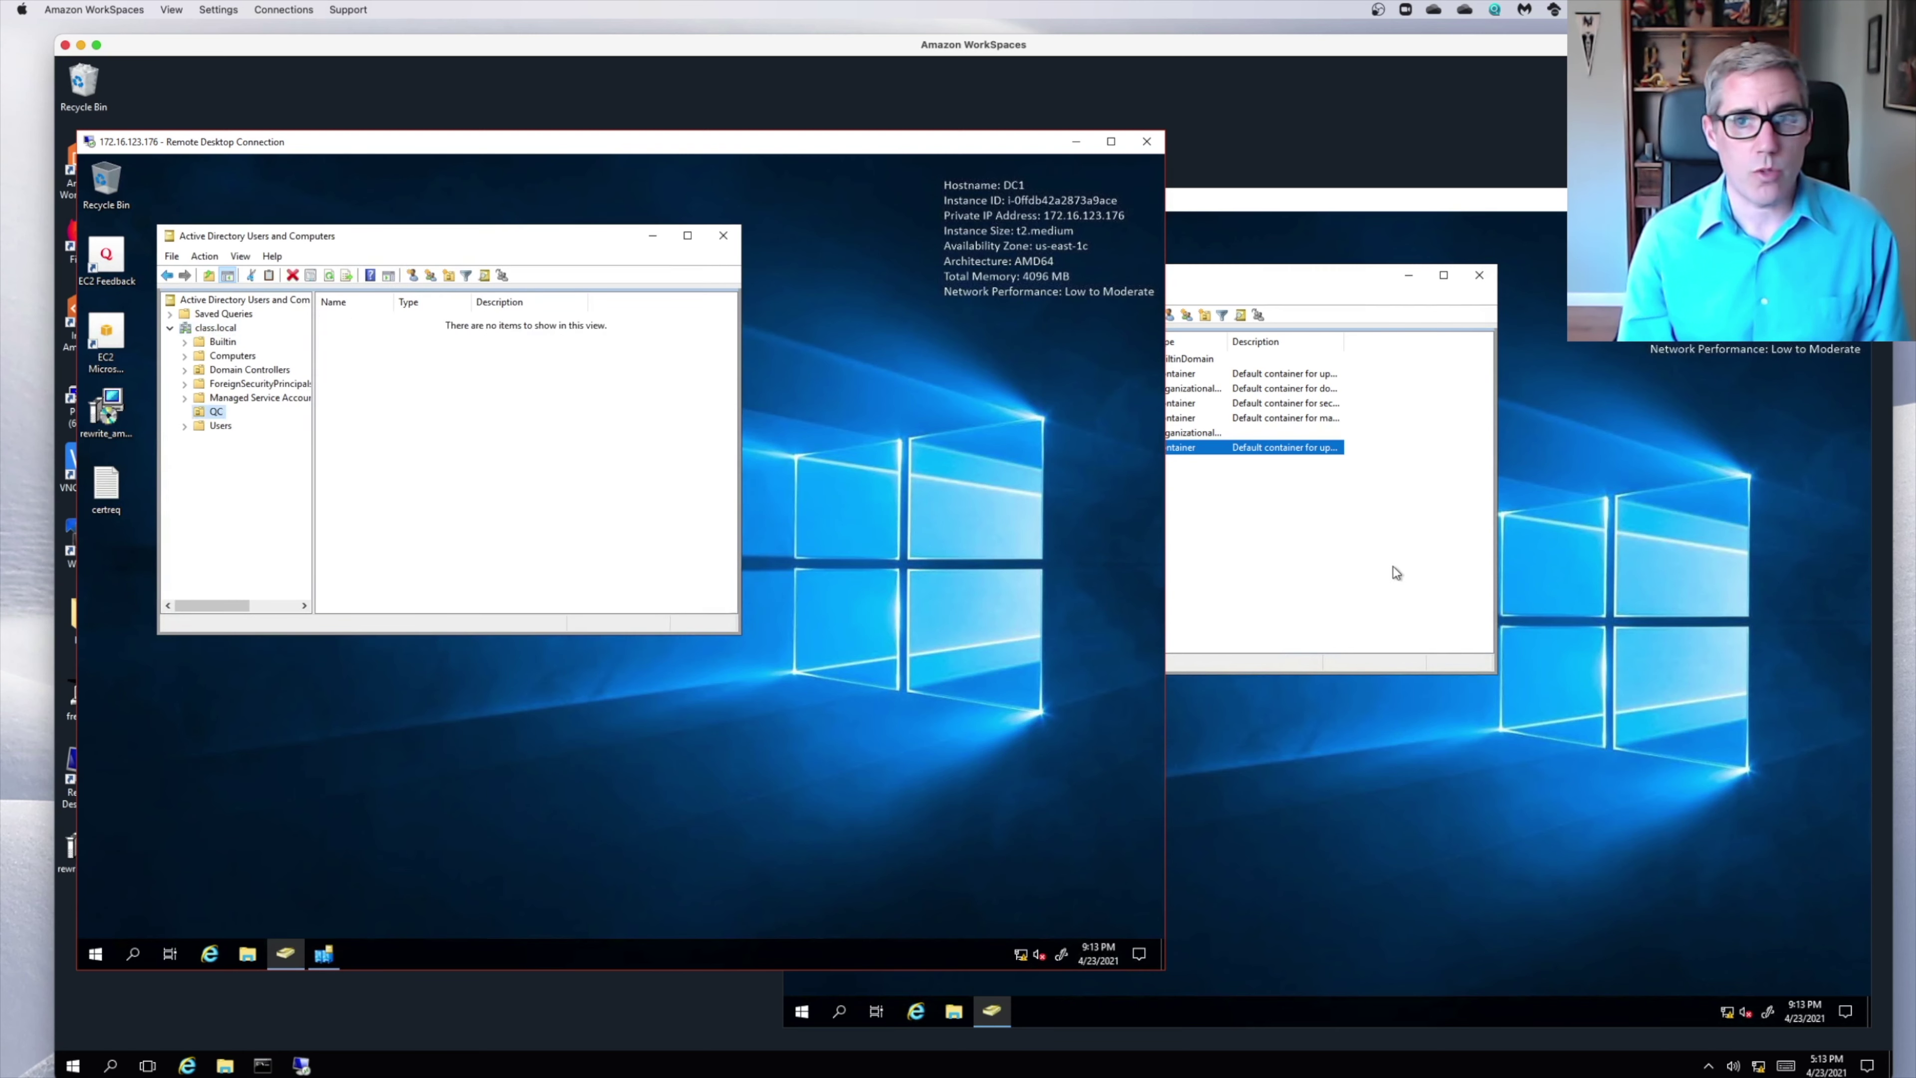
Create an organizational unit named MFG under class.local on SRV3.
left_click(1365, 558)
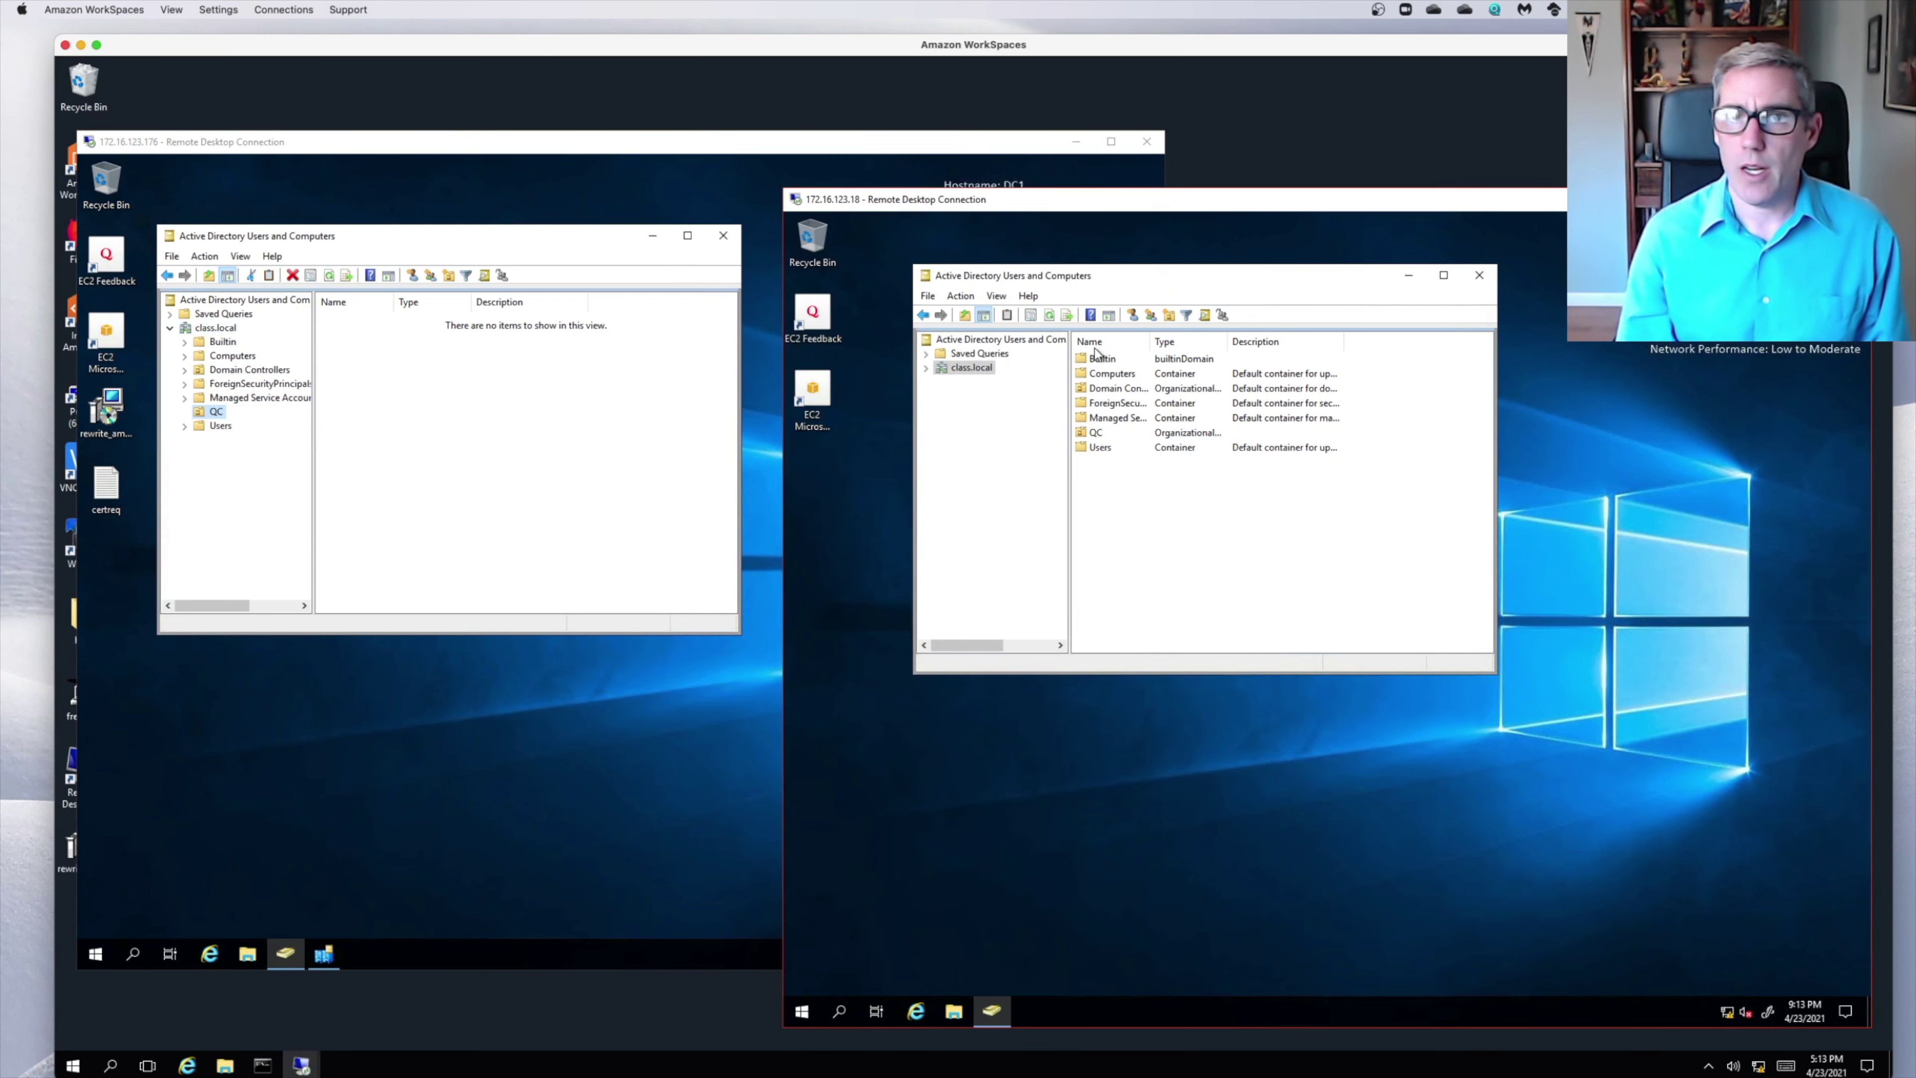
right_click(977, 368)
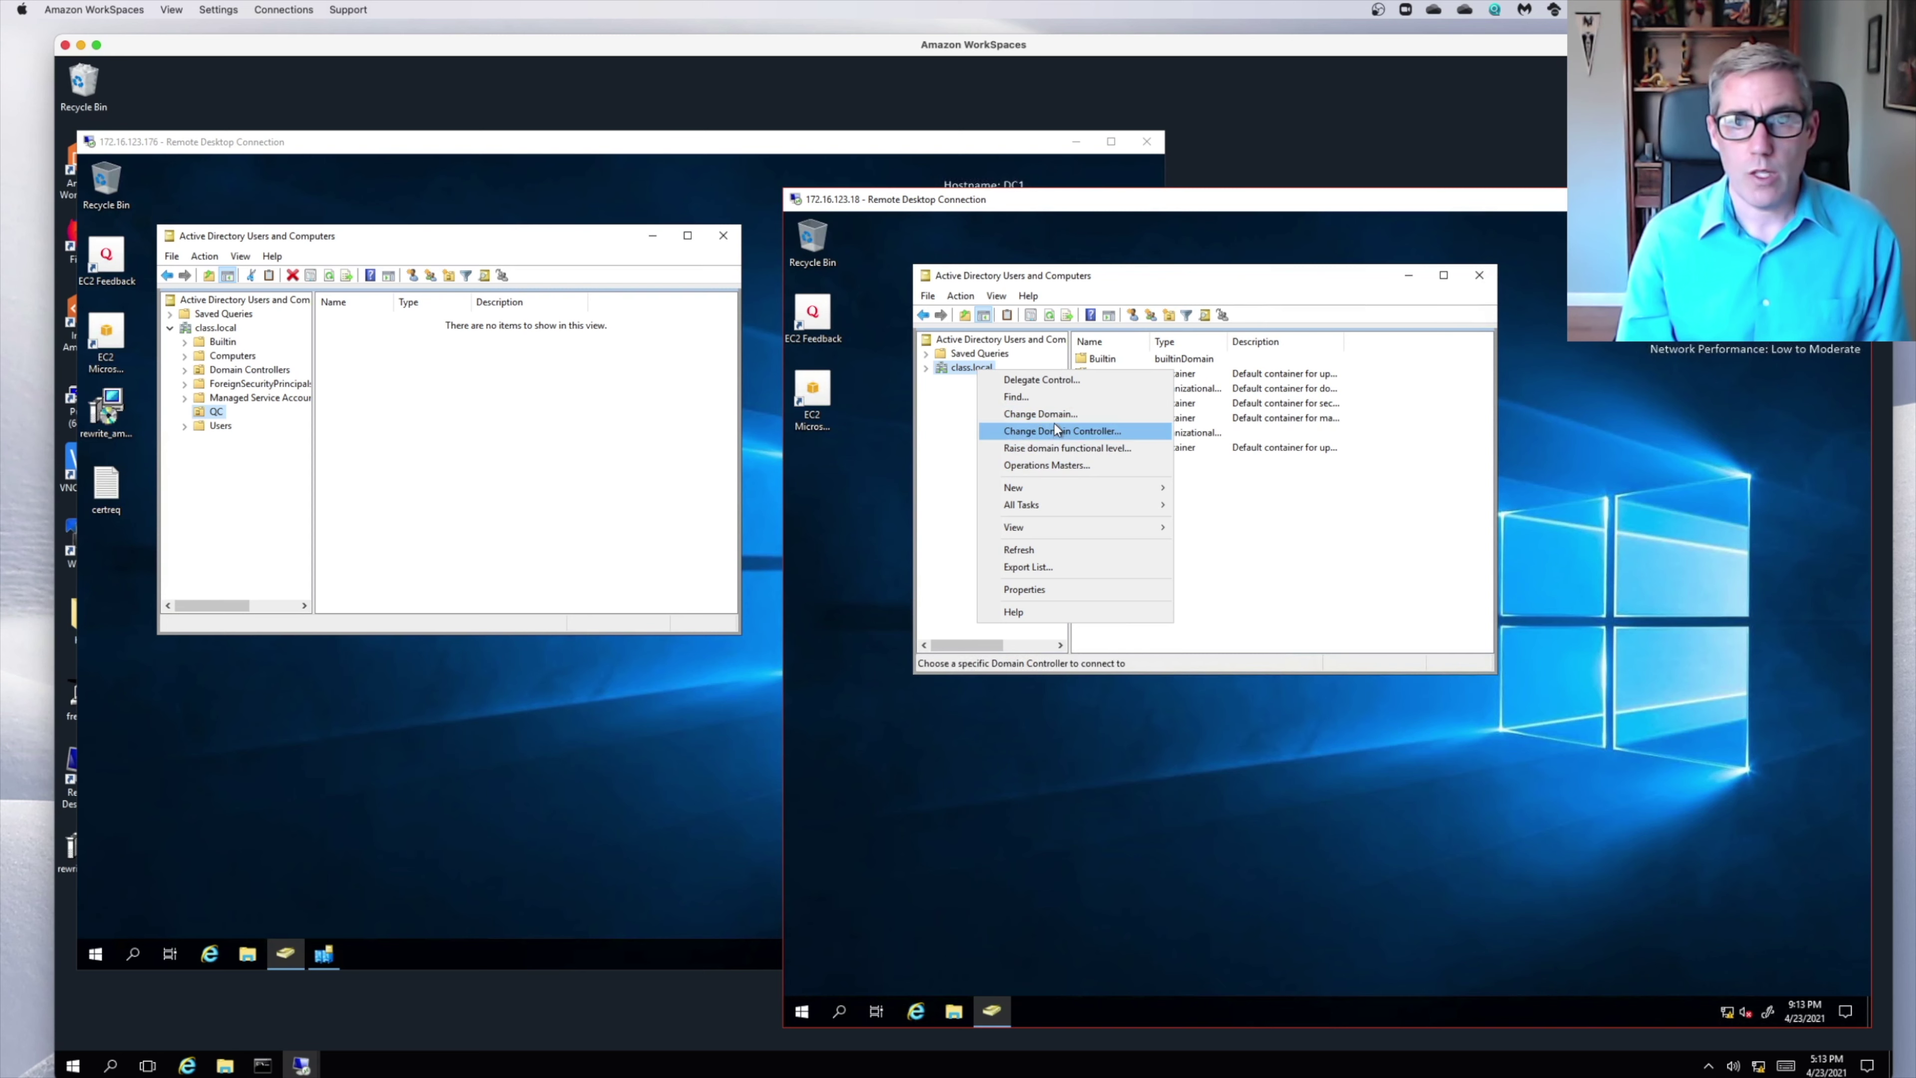
mouse_move(1056, 487)
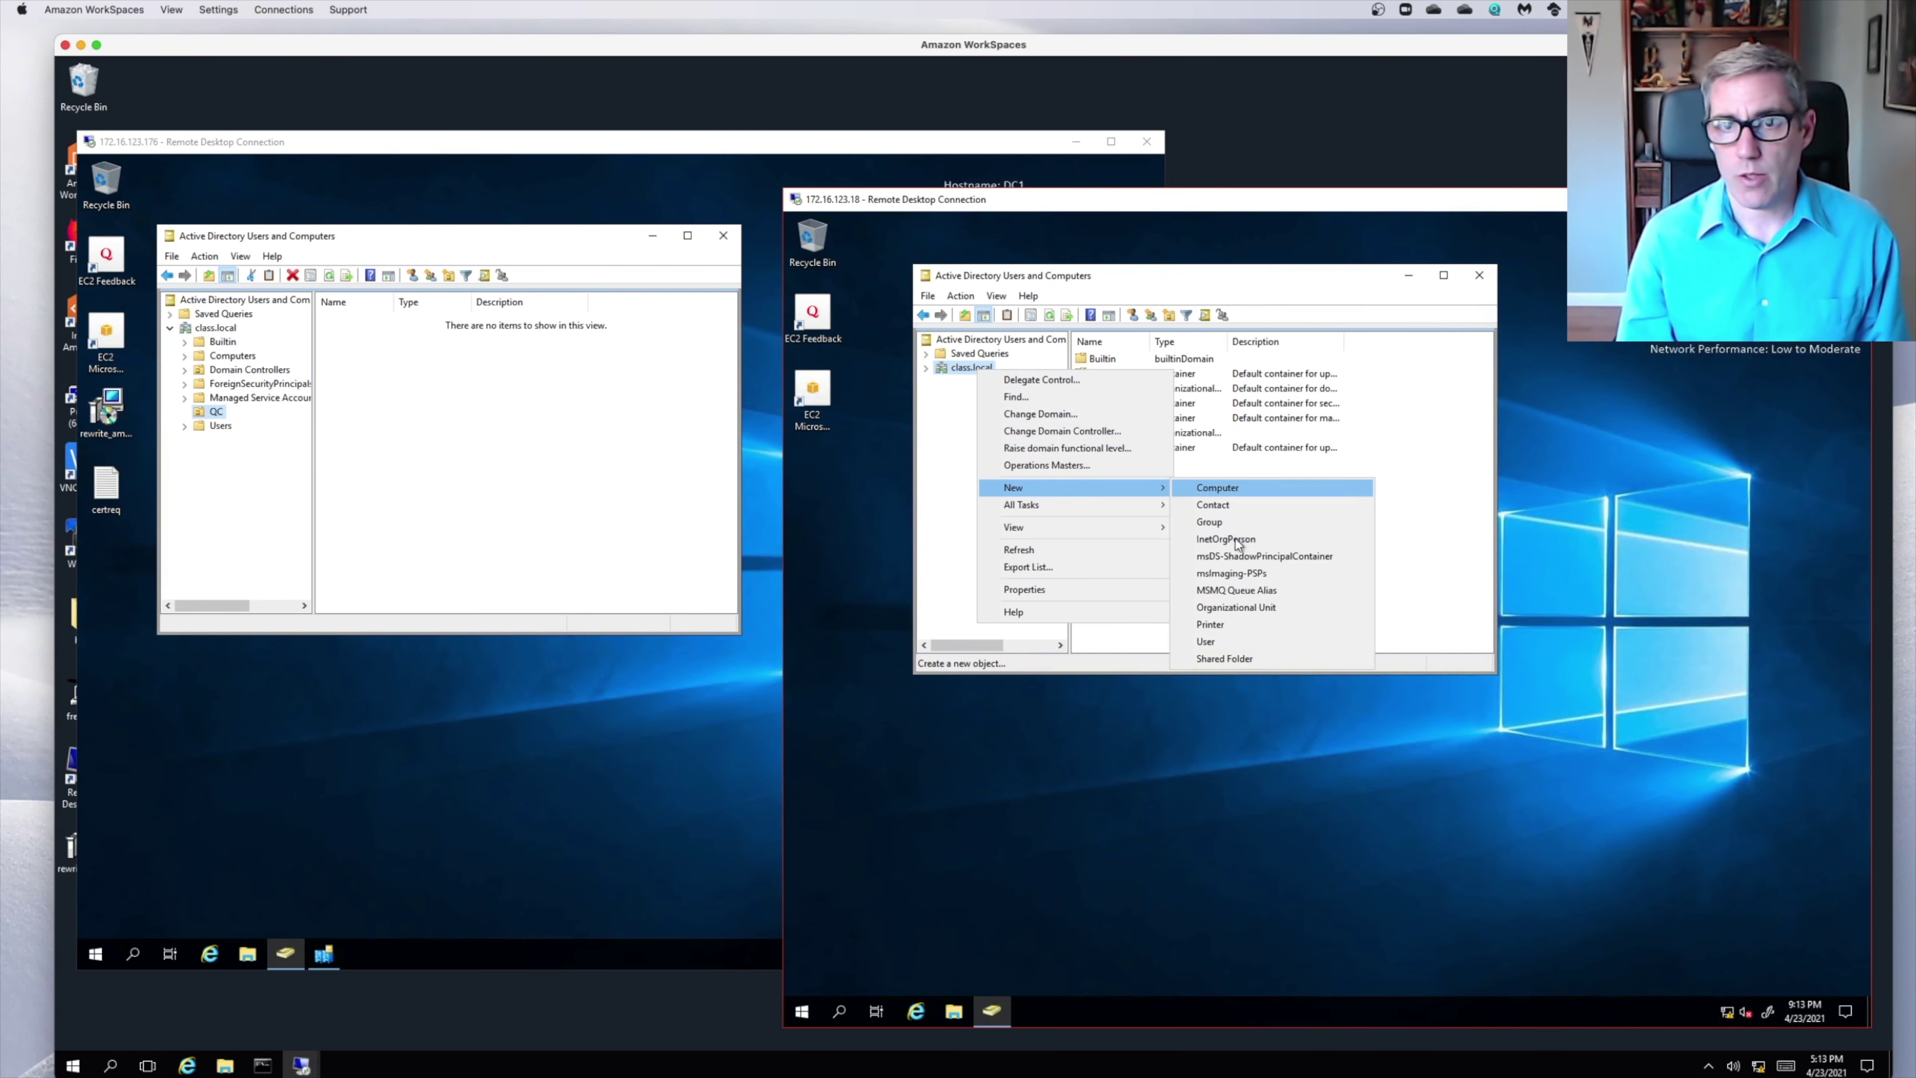
left_click(1252, 606)
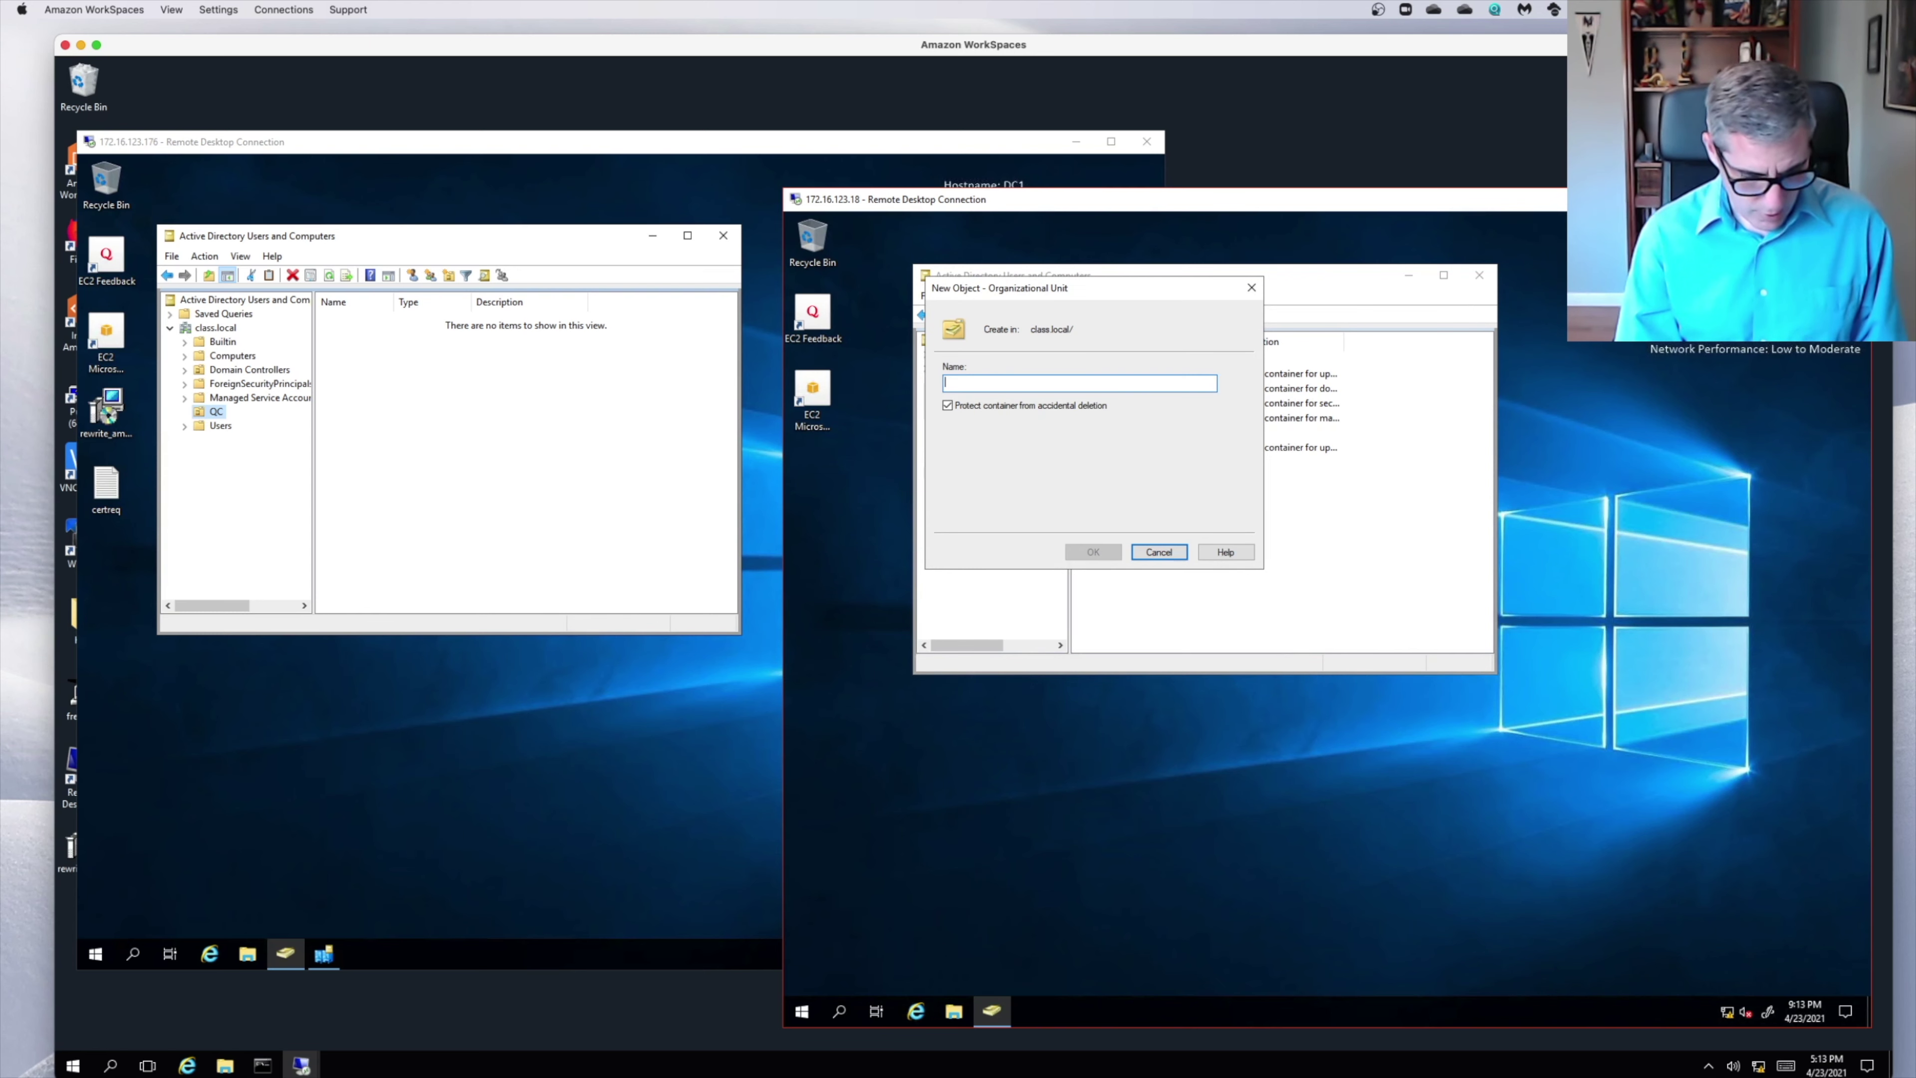
type("MFG")
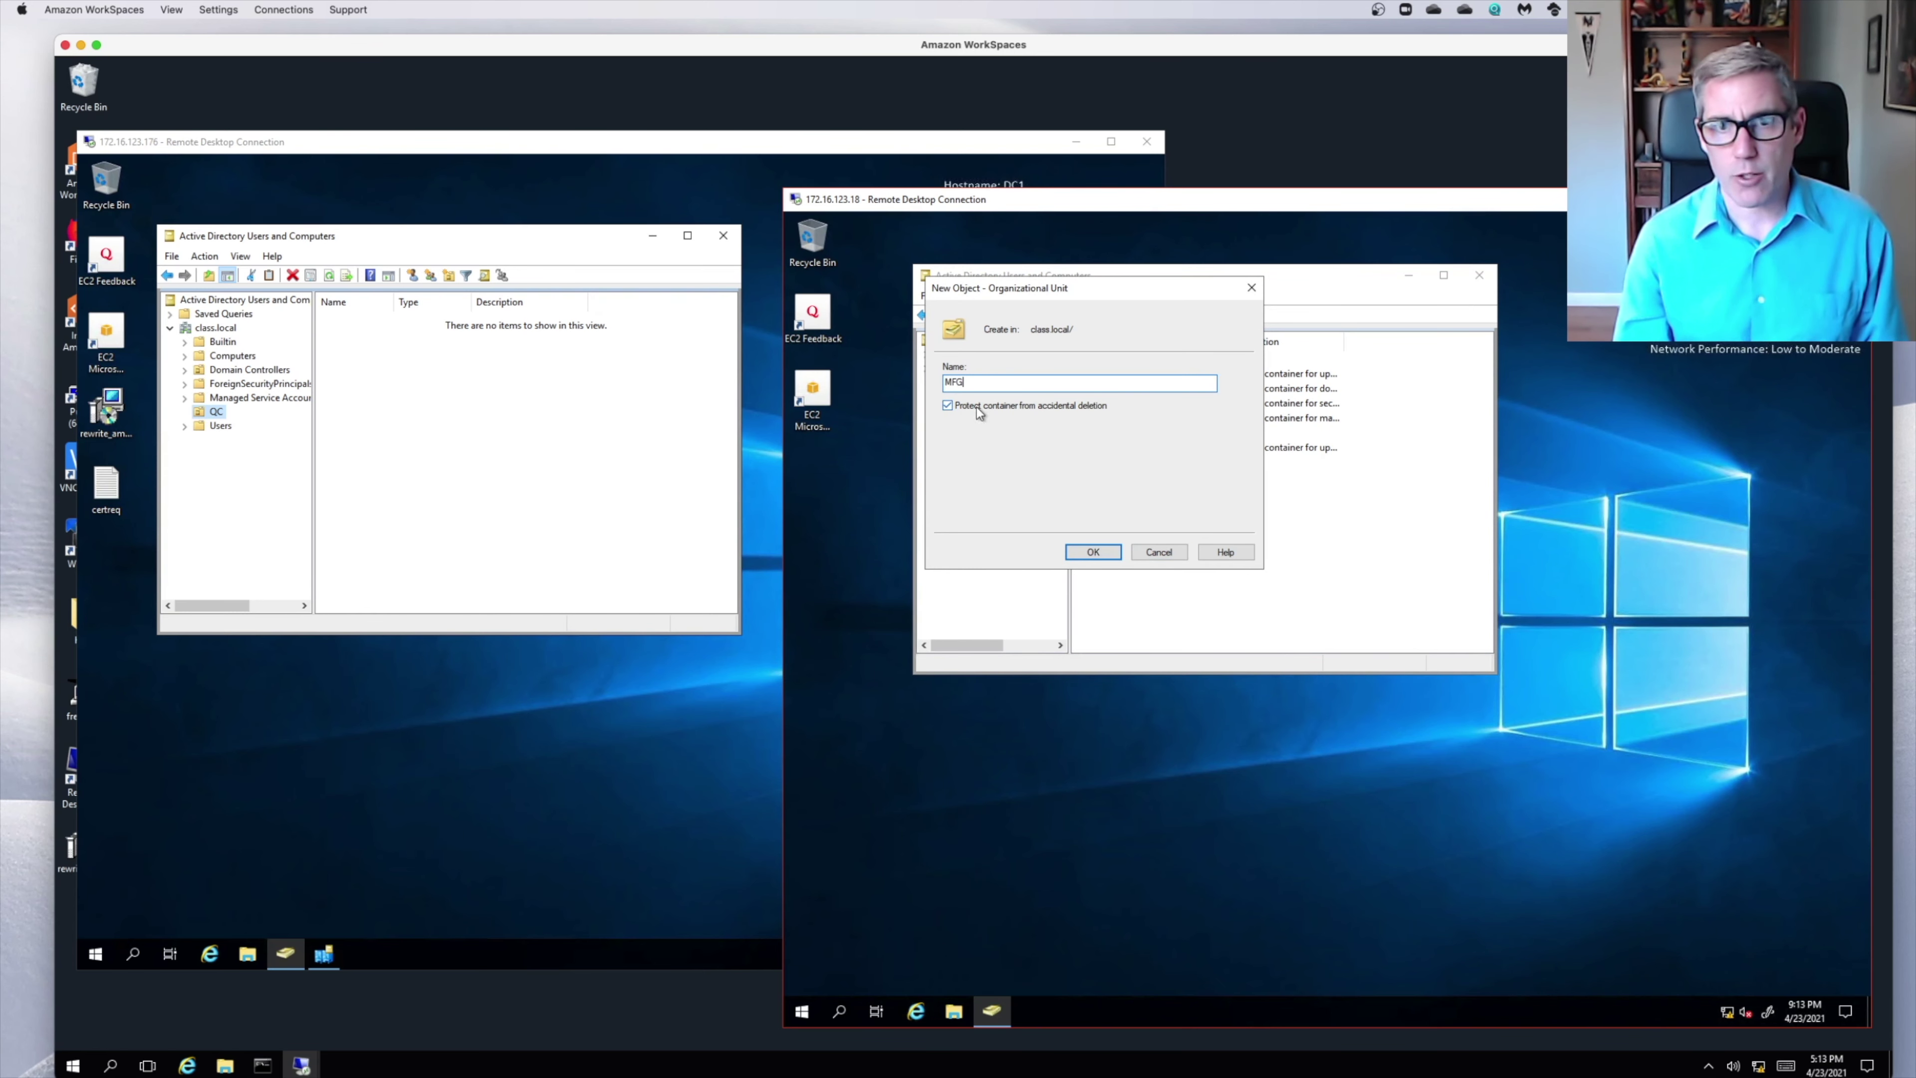
left_click(1113, 557)
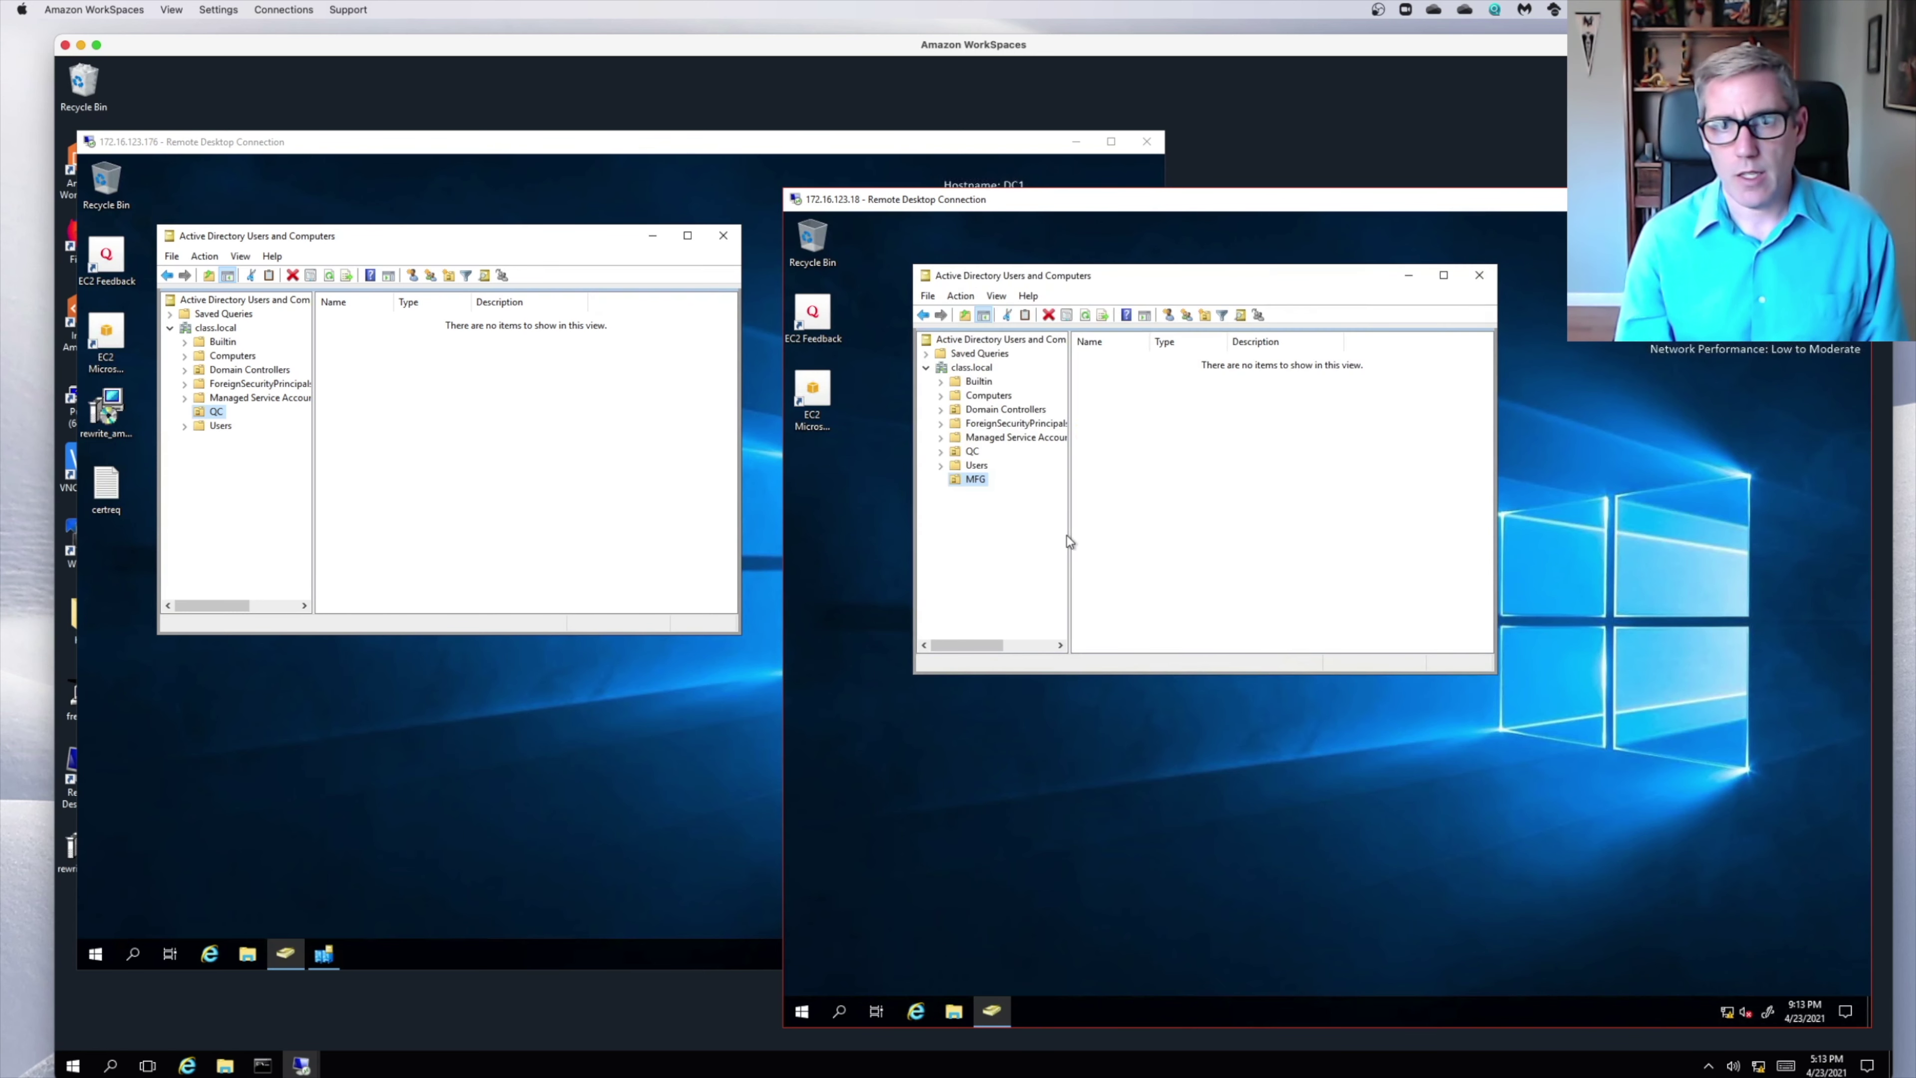
left_click(369, 430)
left_click(206, 256)
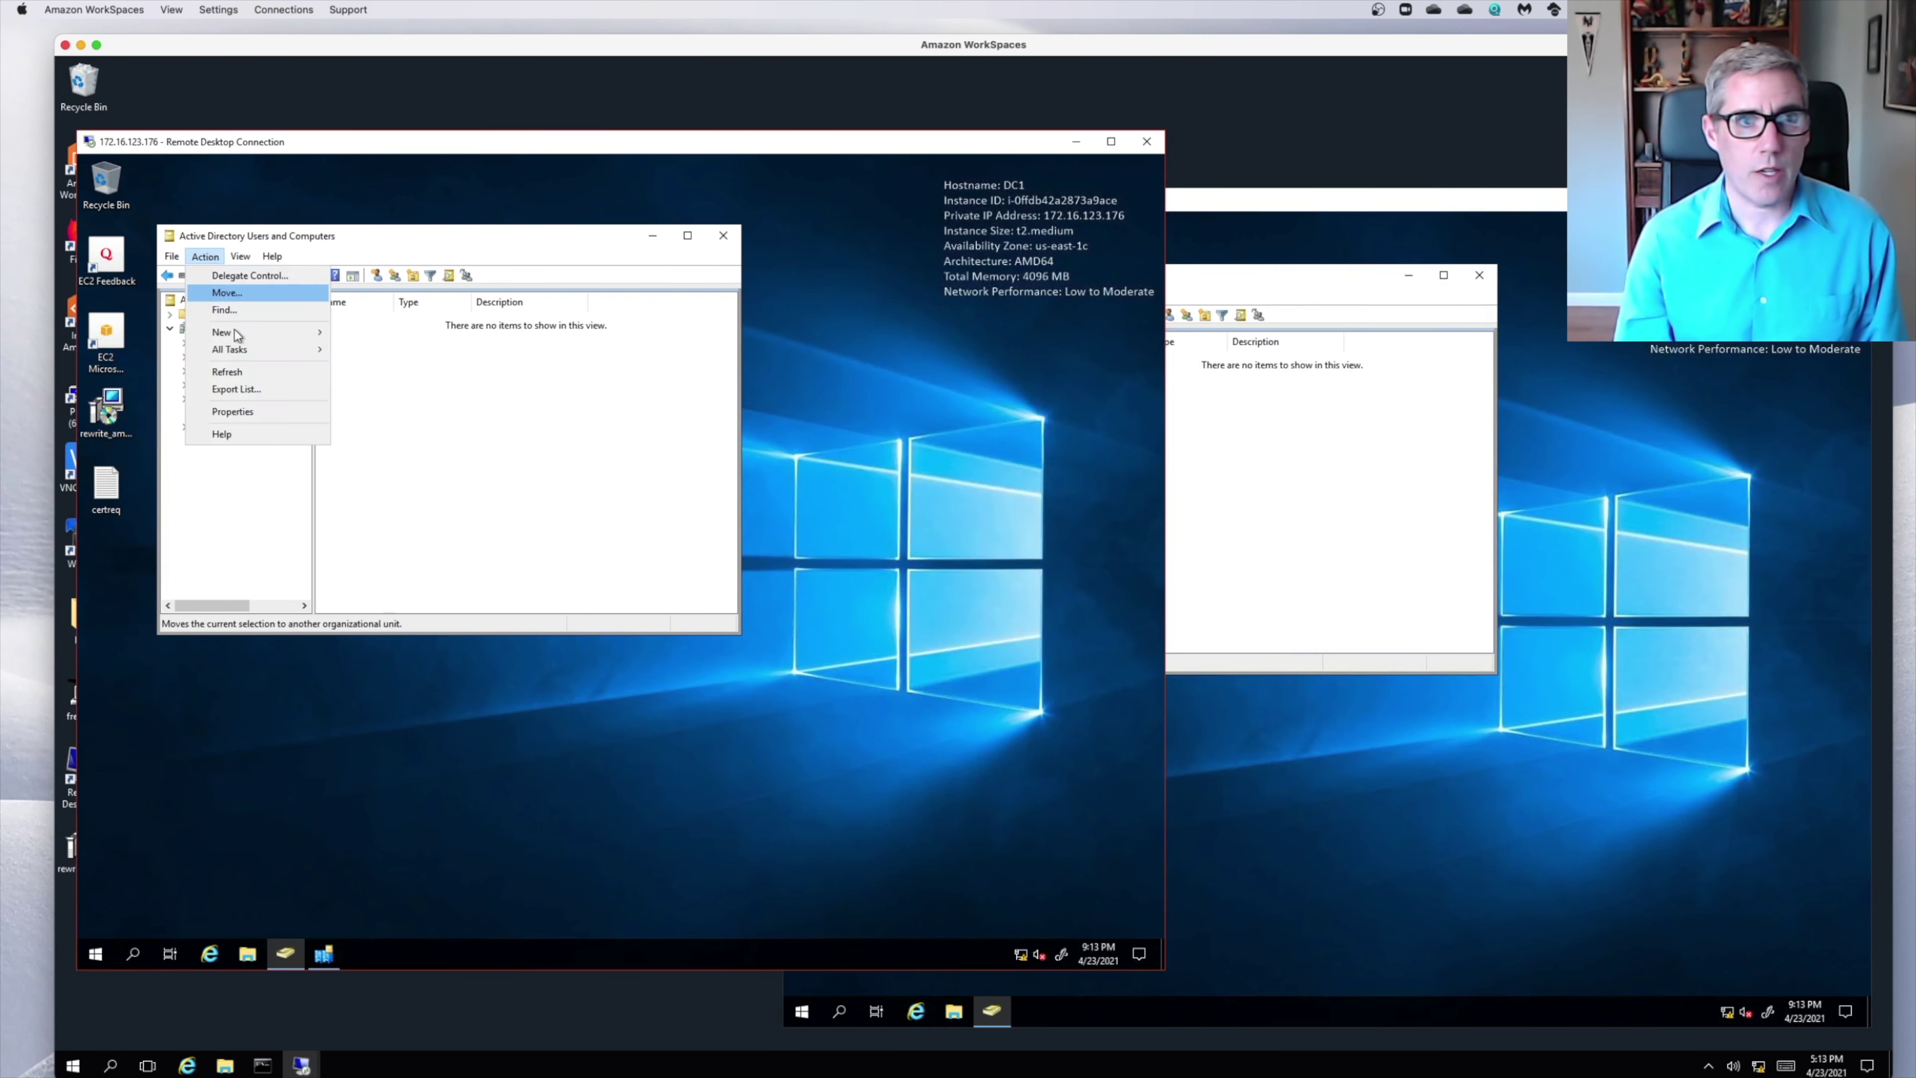
Force replication from SRV3's NTDS Settings connection to DC1 in Sites and Services.
left_click(240, 370)
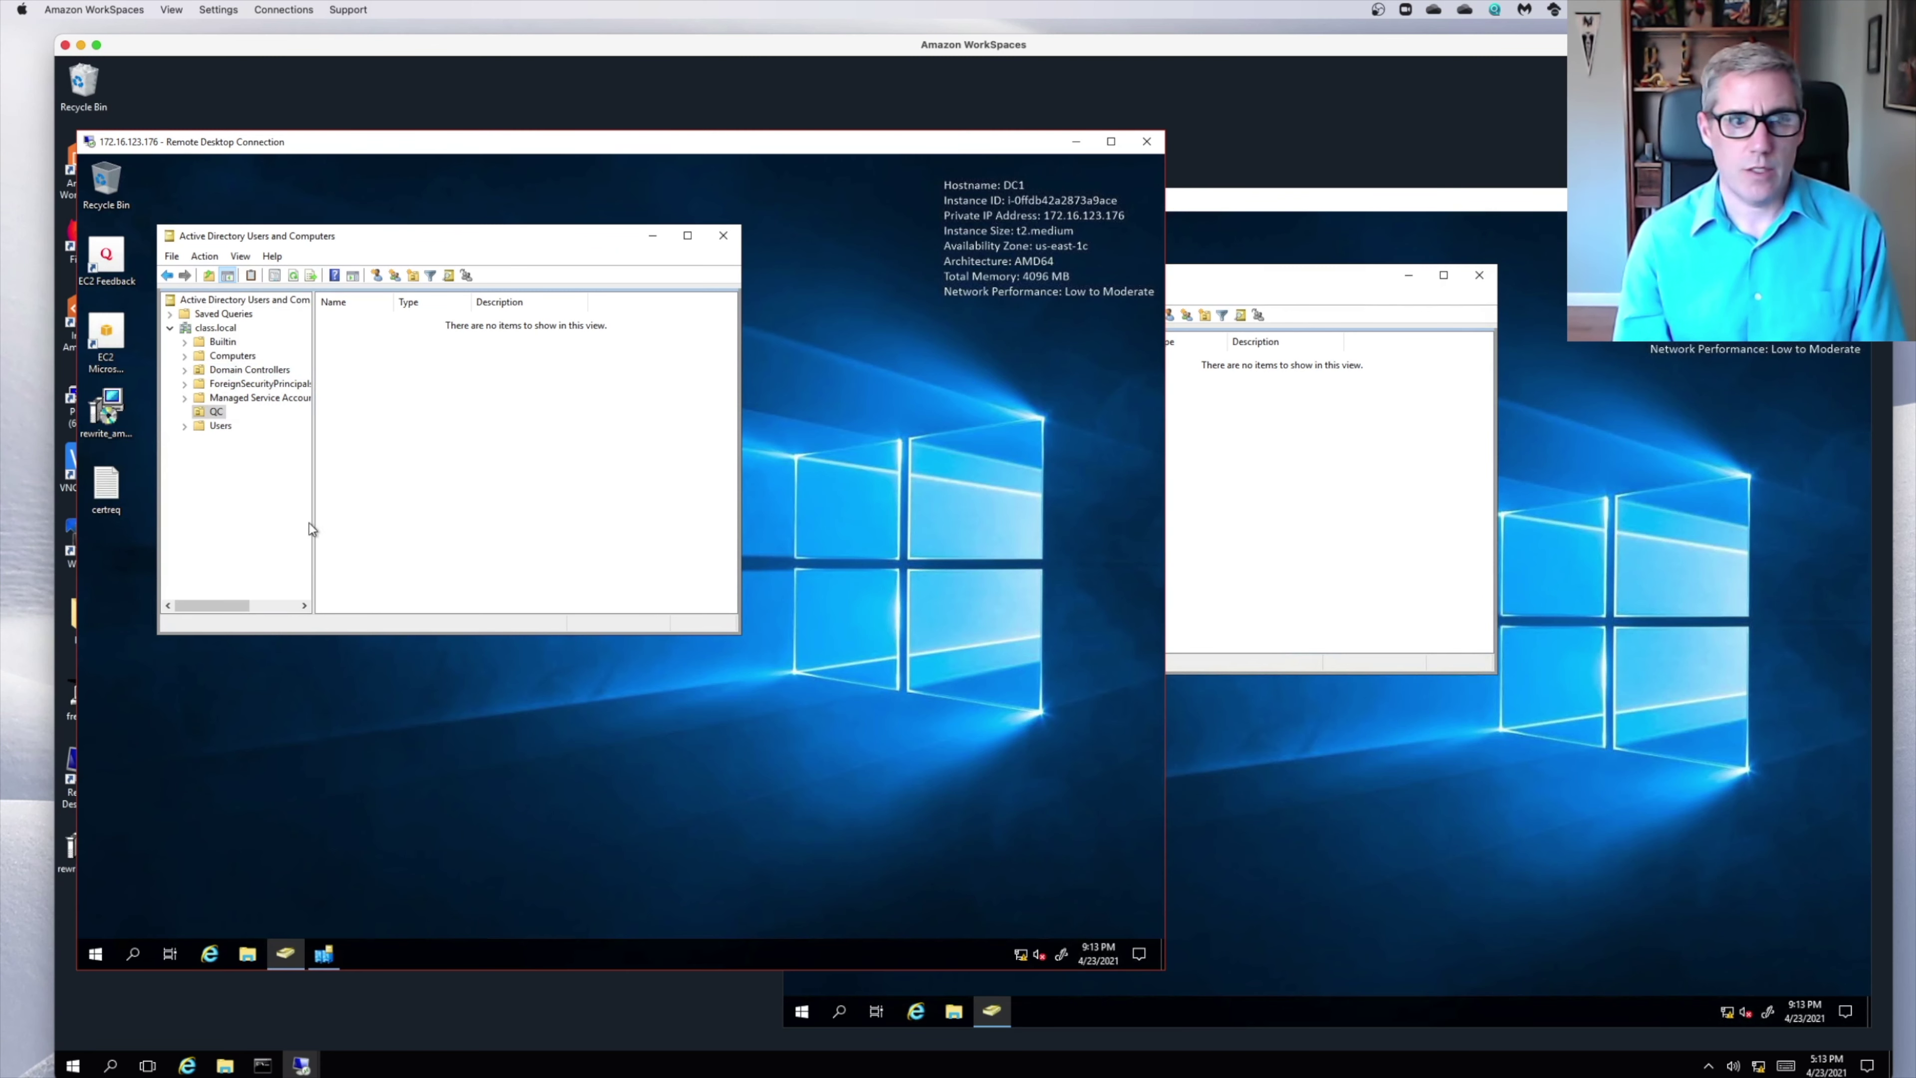
left_click(324, 954)
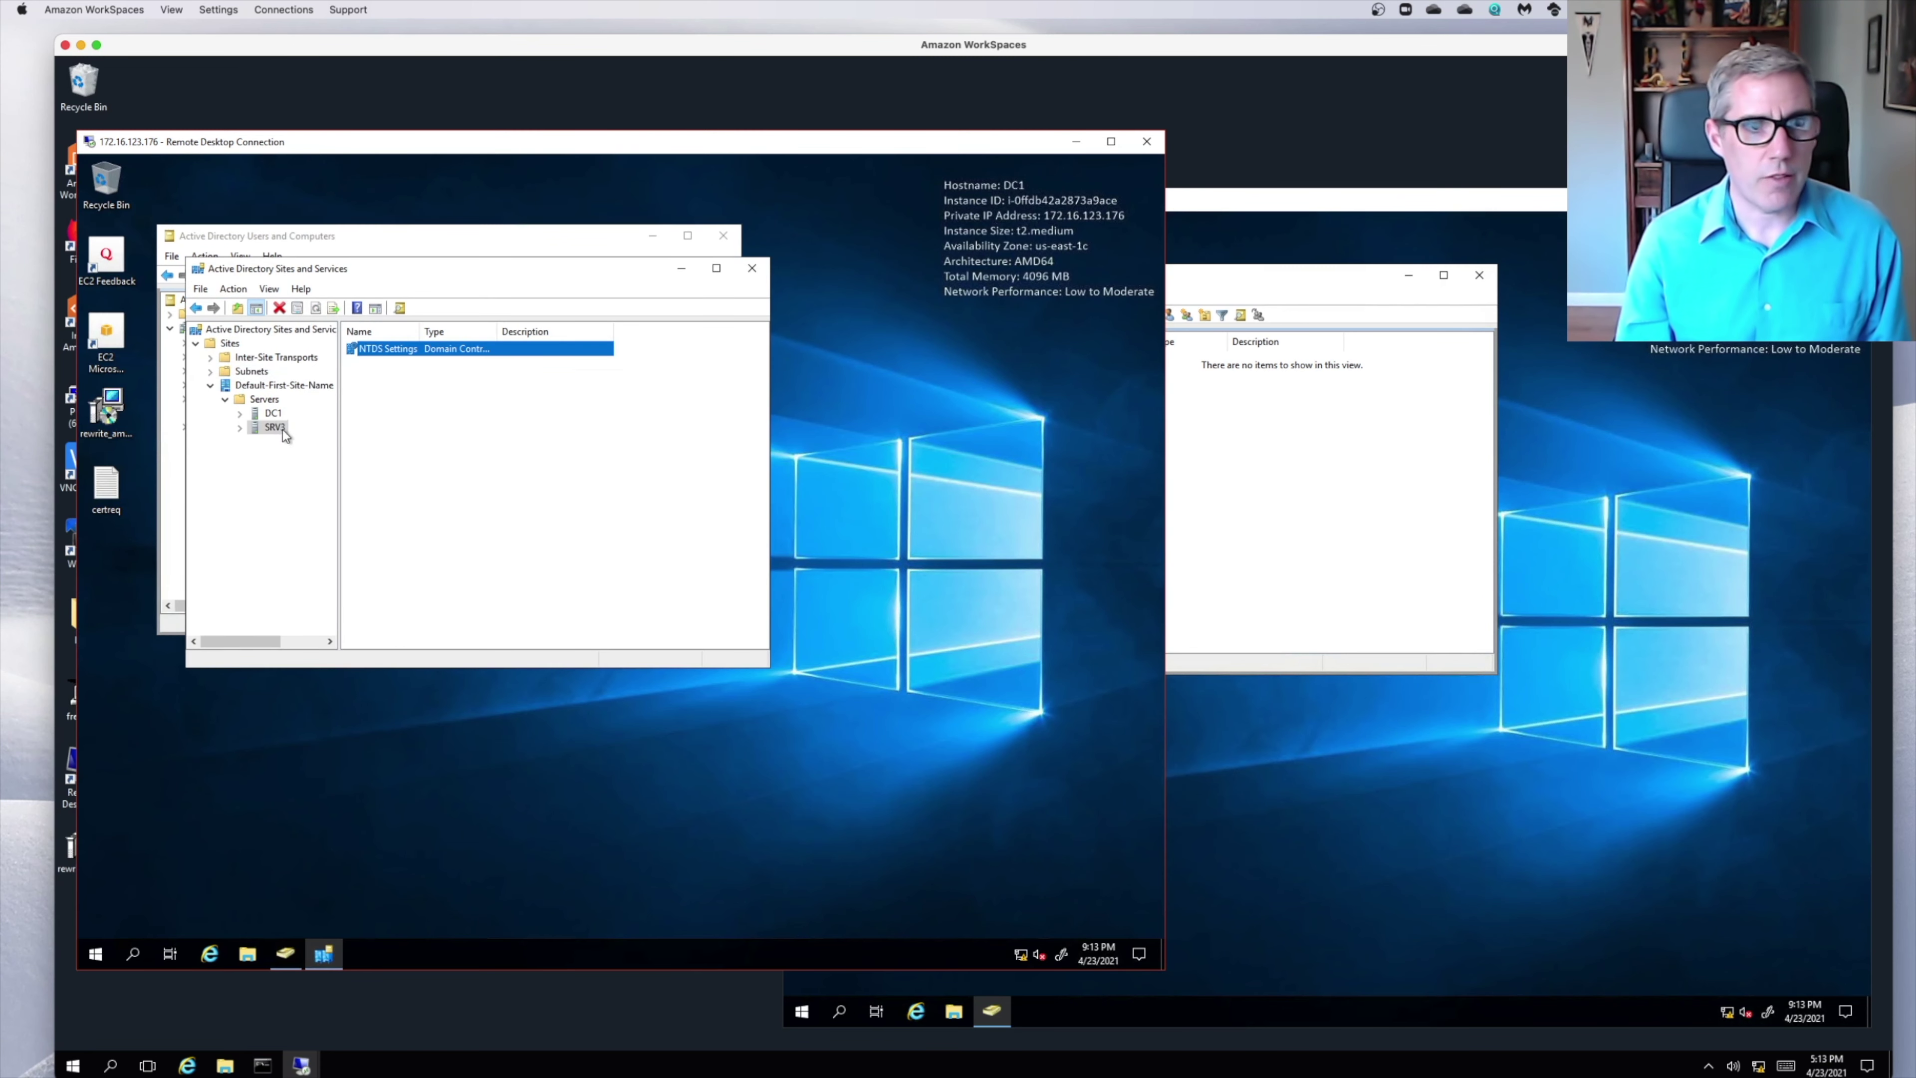
right_click(390, 352)
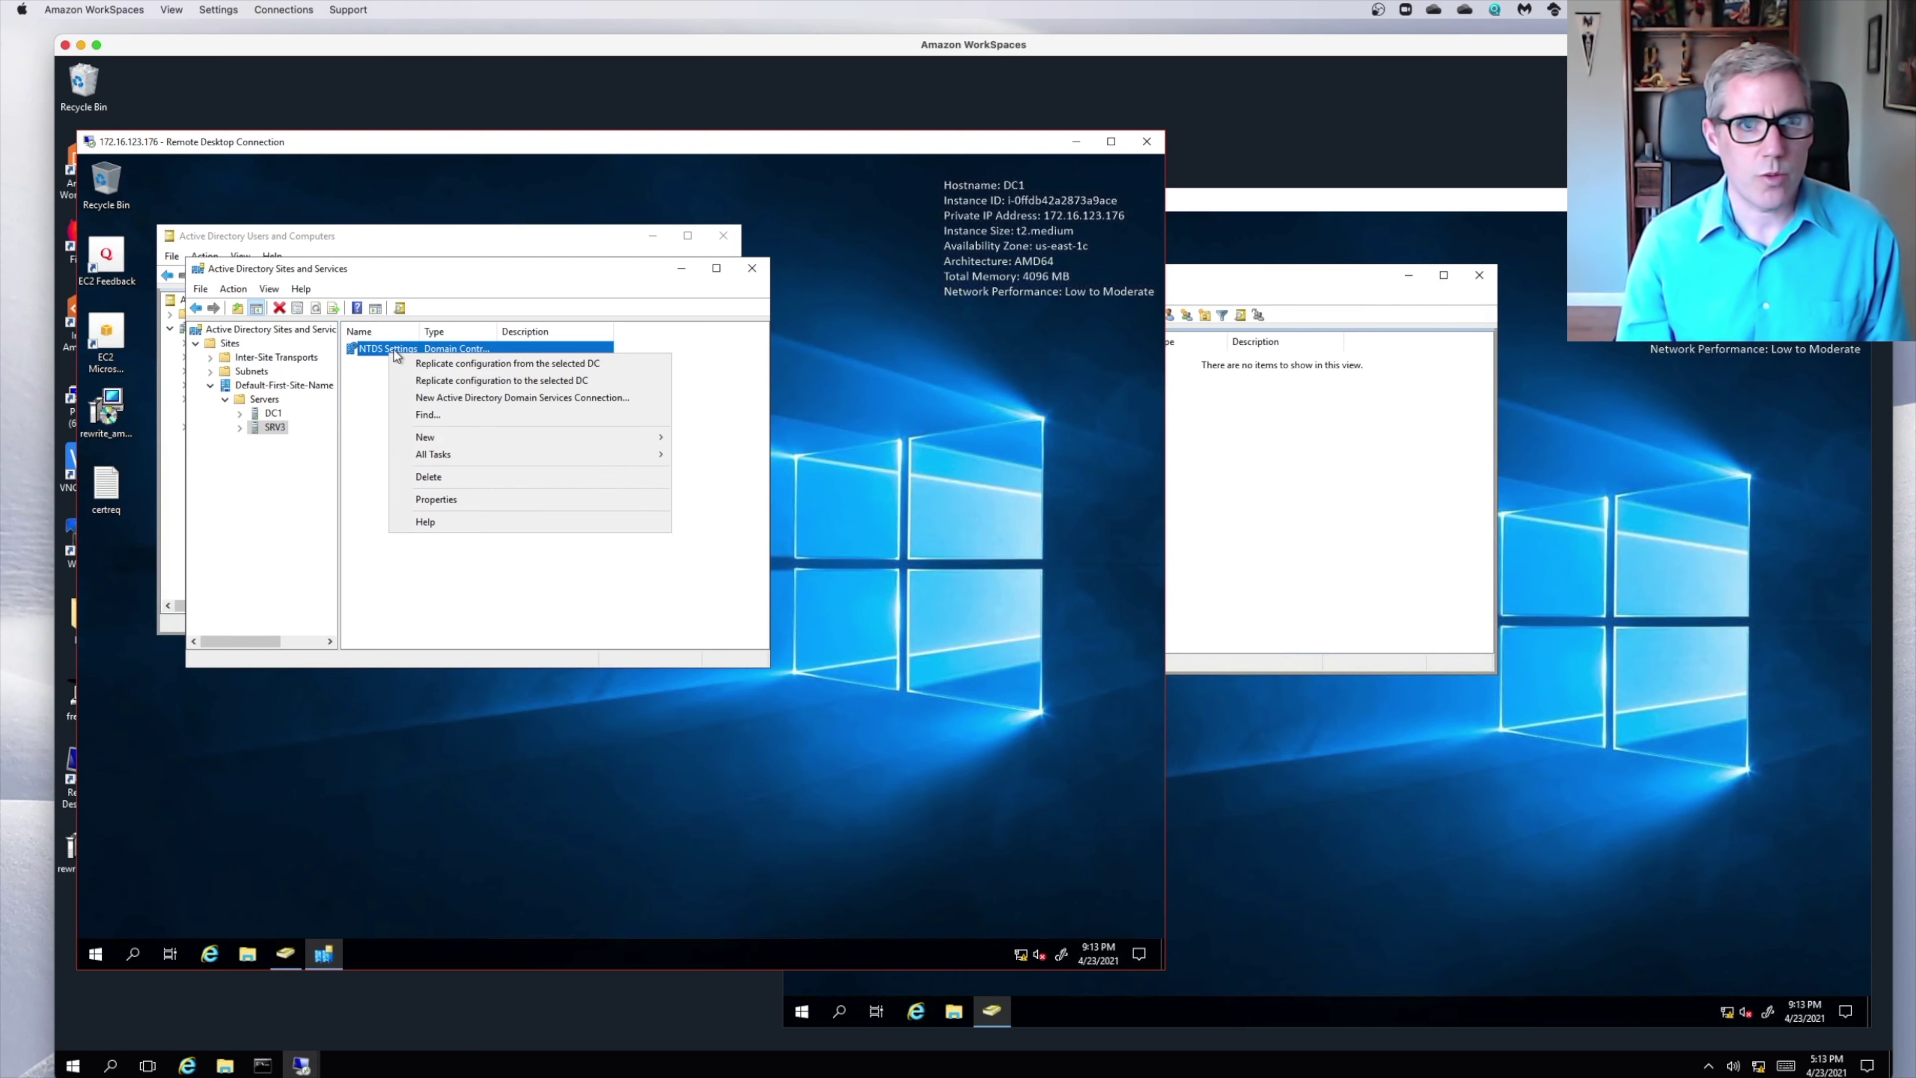
left_click(433, 364)
left_click(717, 609)
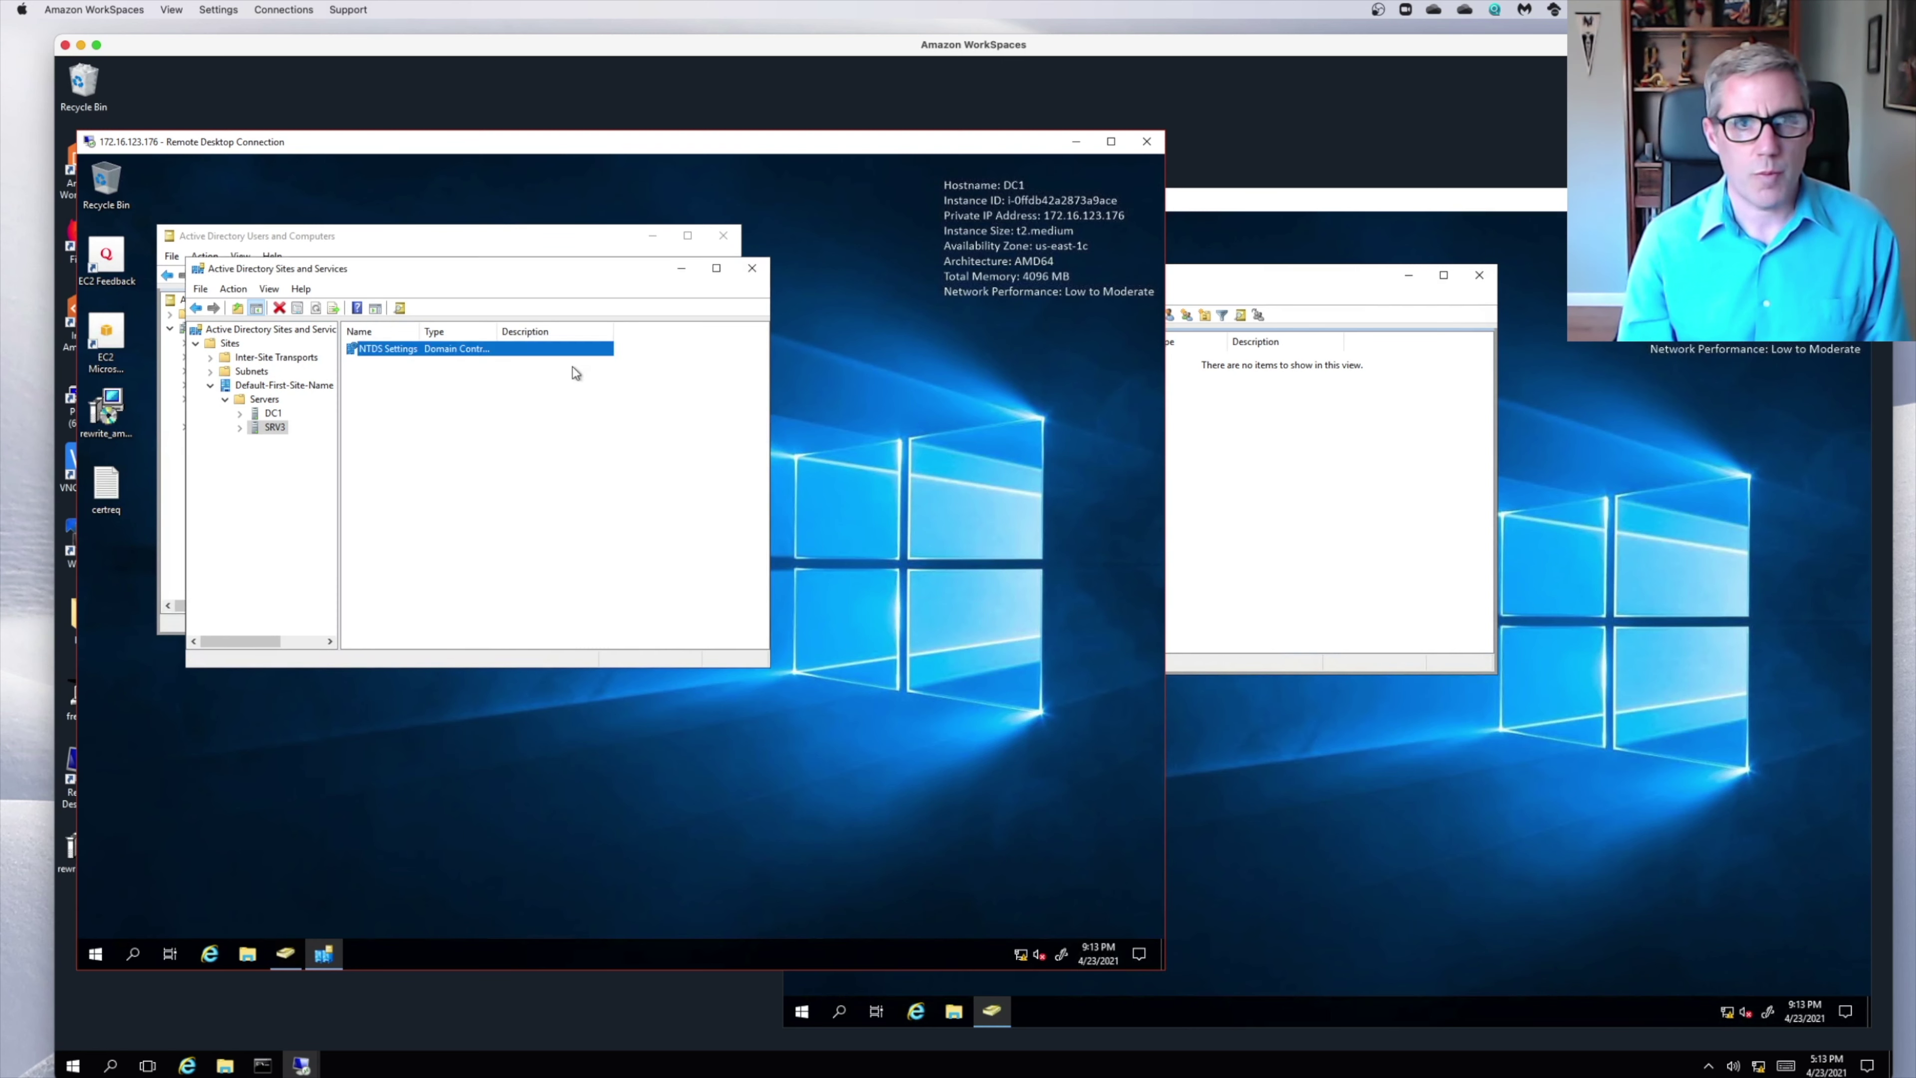
Refresh DC1's Active Directory Users and Computers so MFG appears beside QC in class.local.
left_click(474, 240)
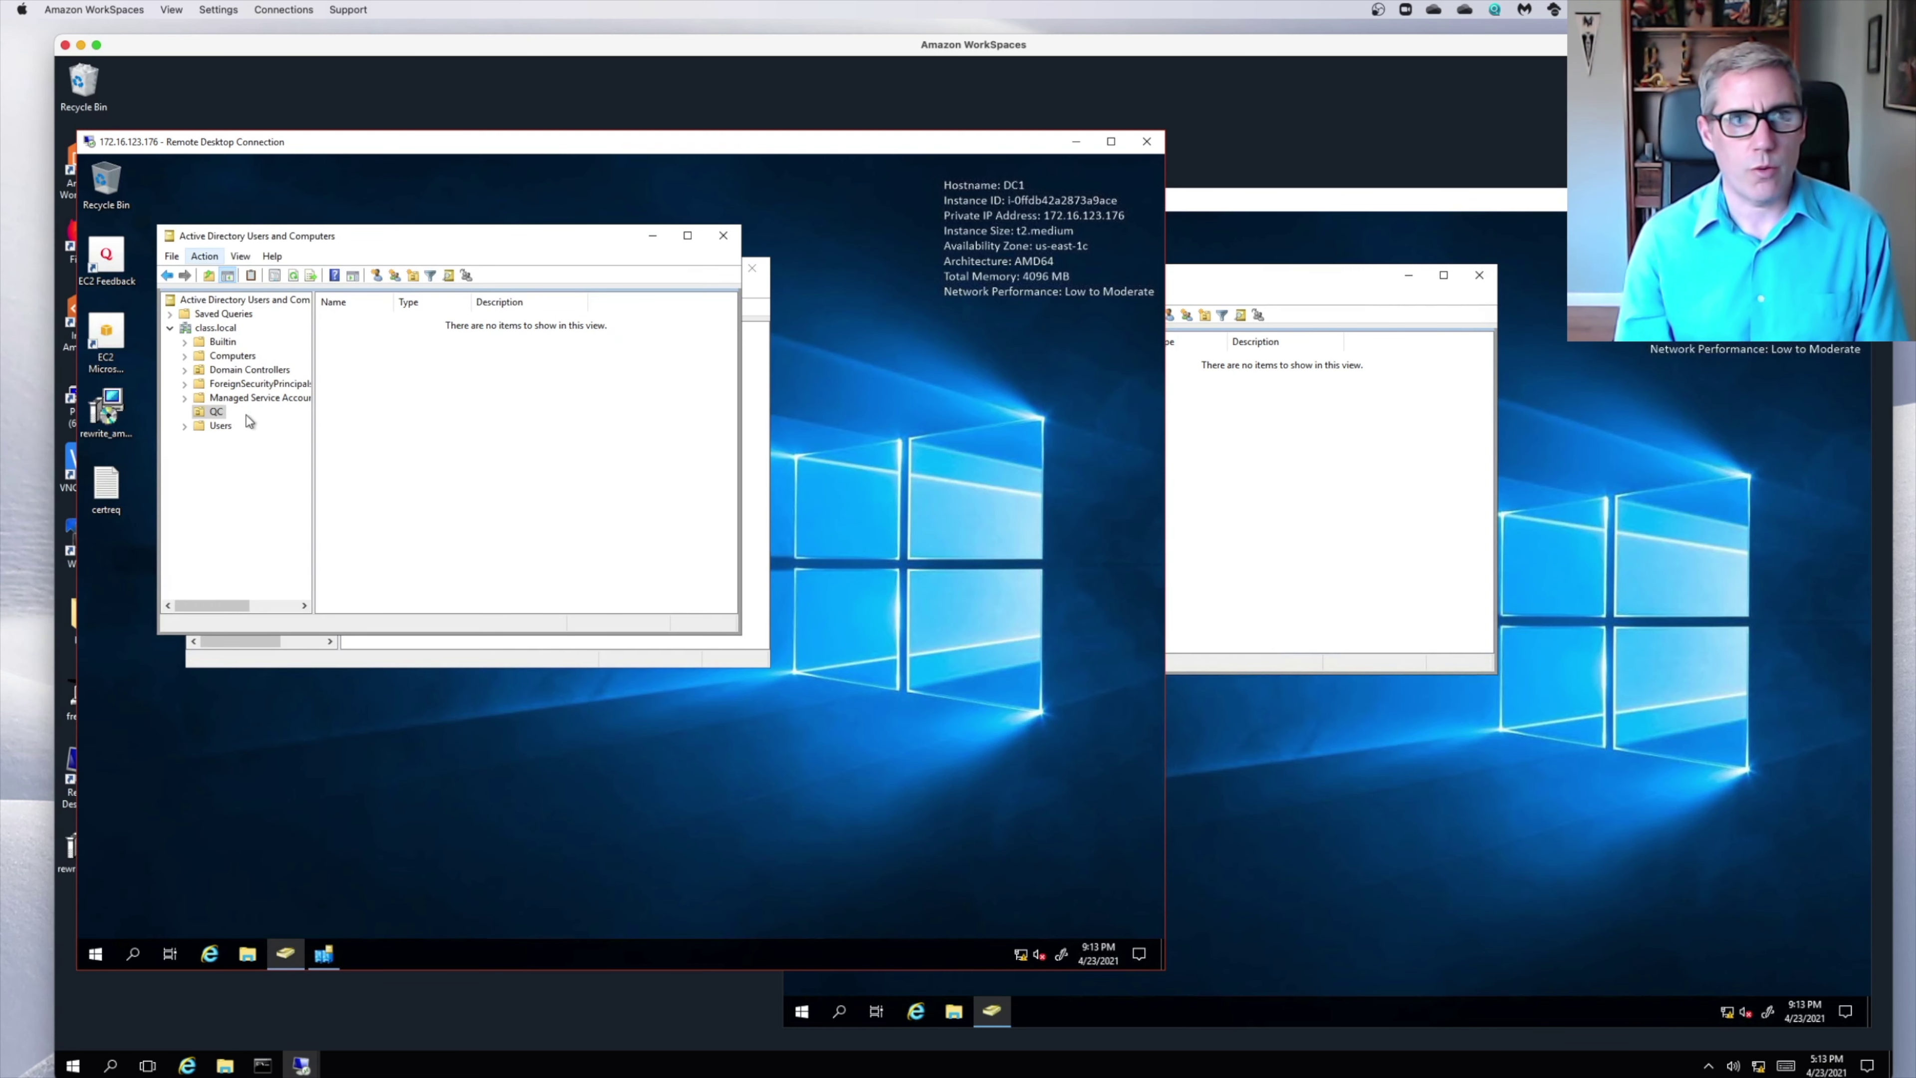
left_click(204, 256)
left_click(230, 341)
left_click(219, 330)
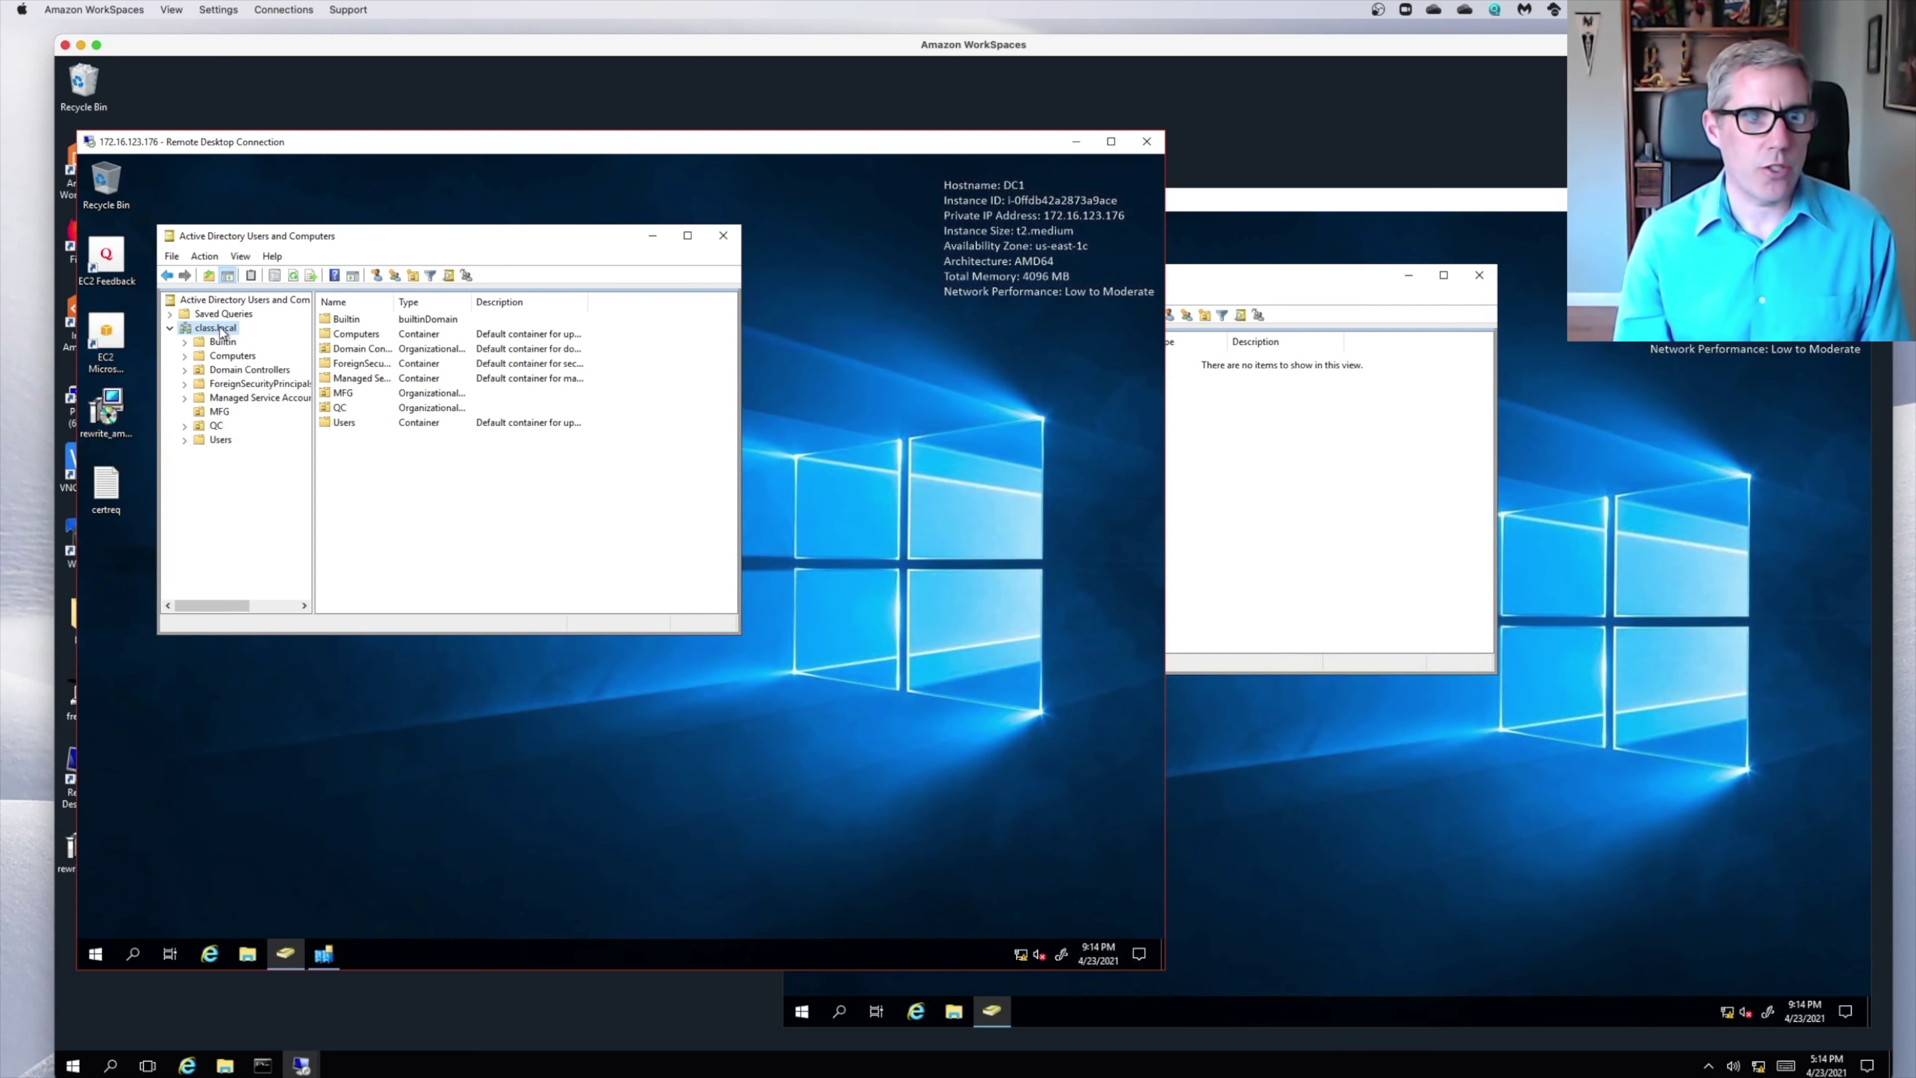
On SRV3, add an organizational unit named QA under the class.local domain.
left_click(1254, 492)
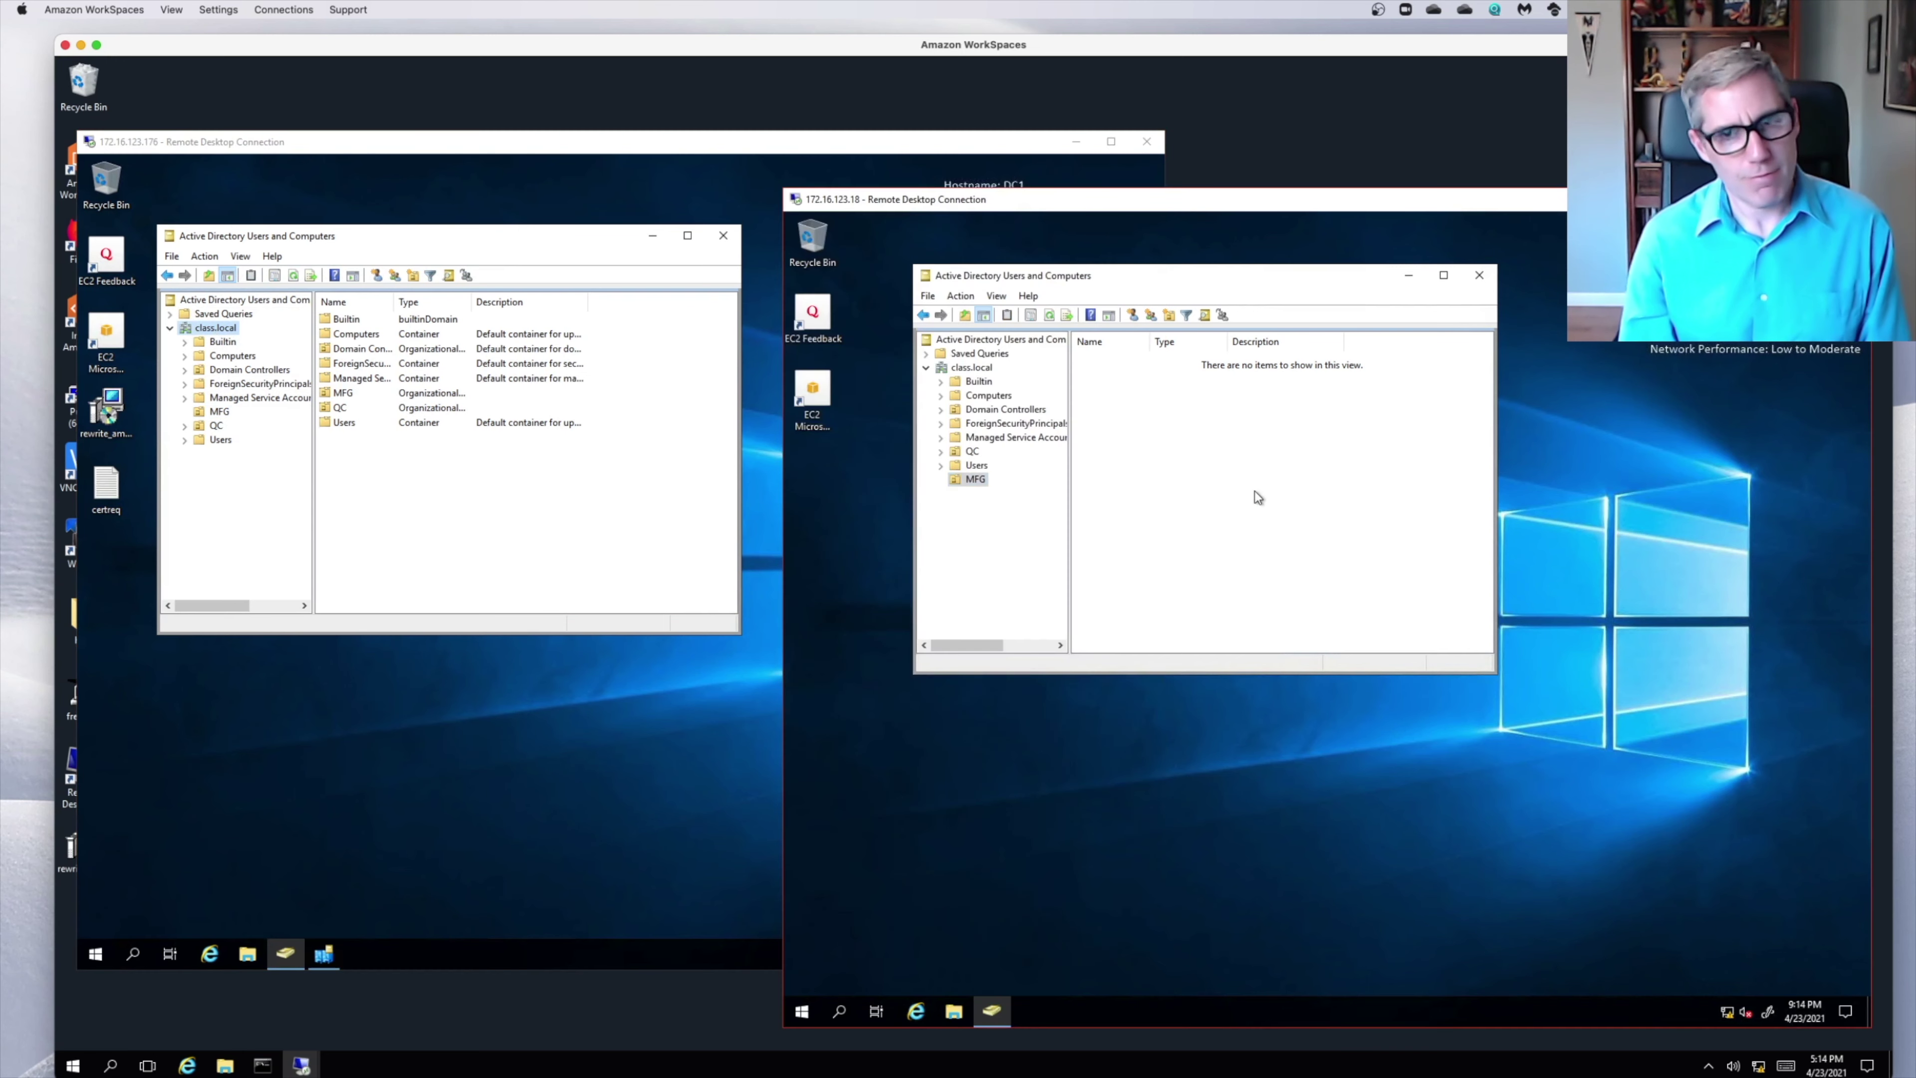
left_click(971, 367)
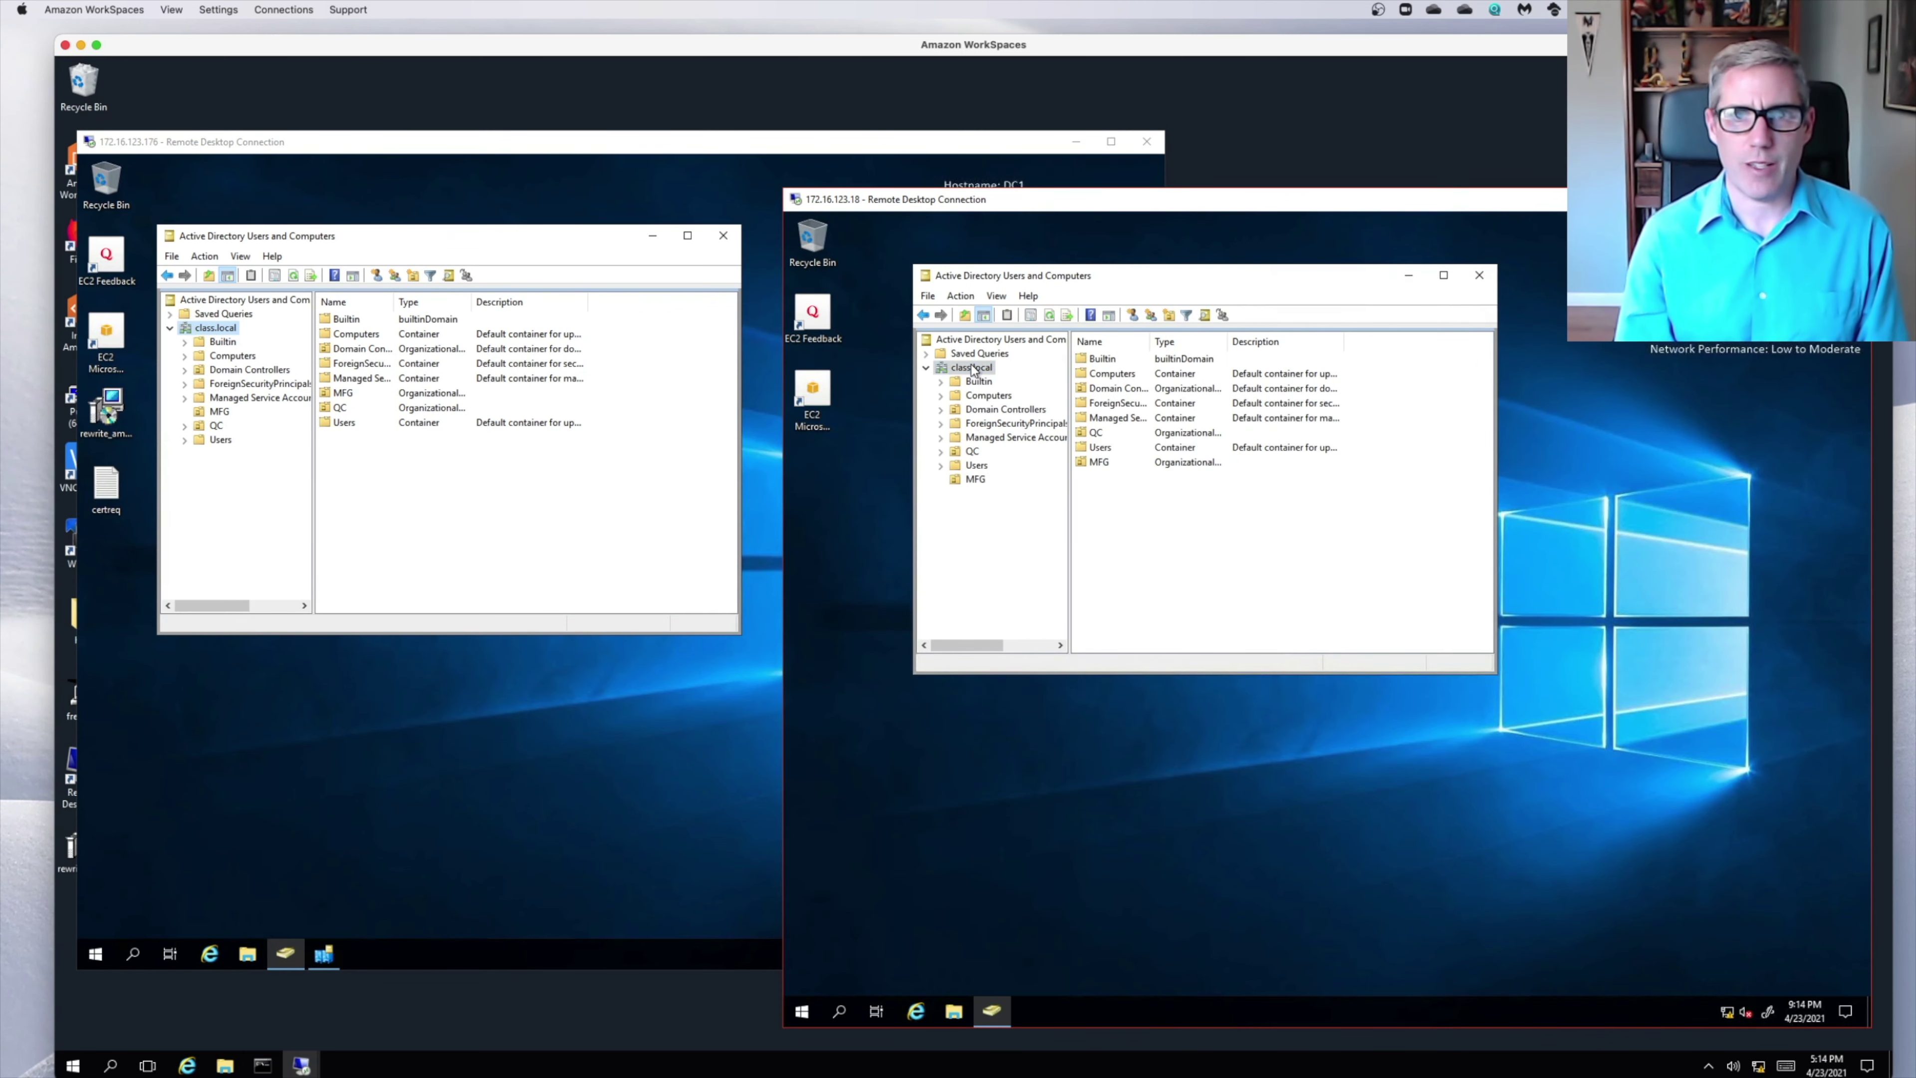
right_click(971, 364)
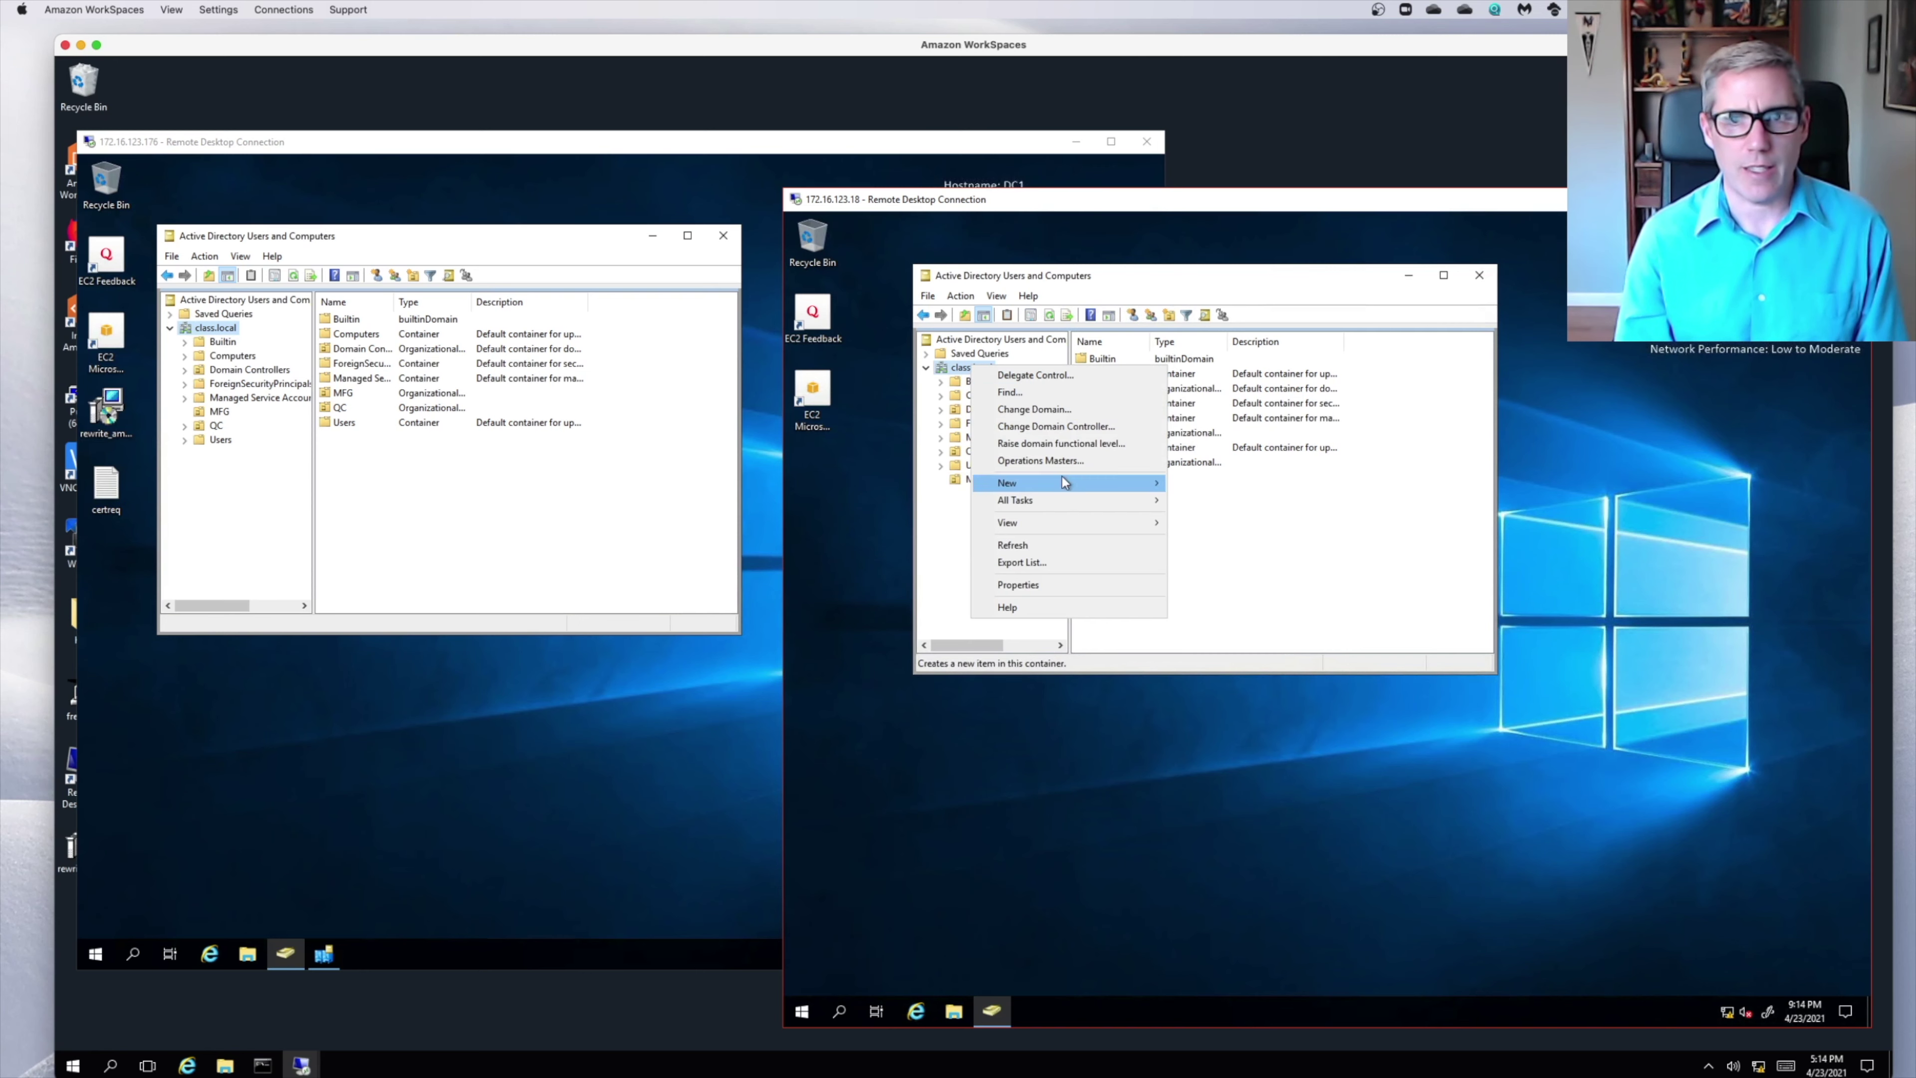
mouse_move(1048, 482)
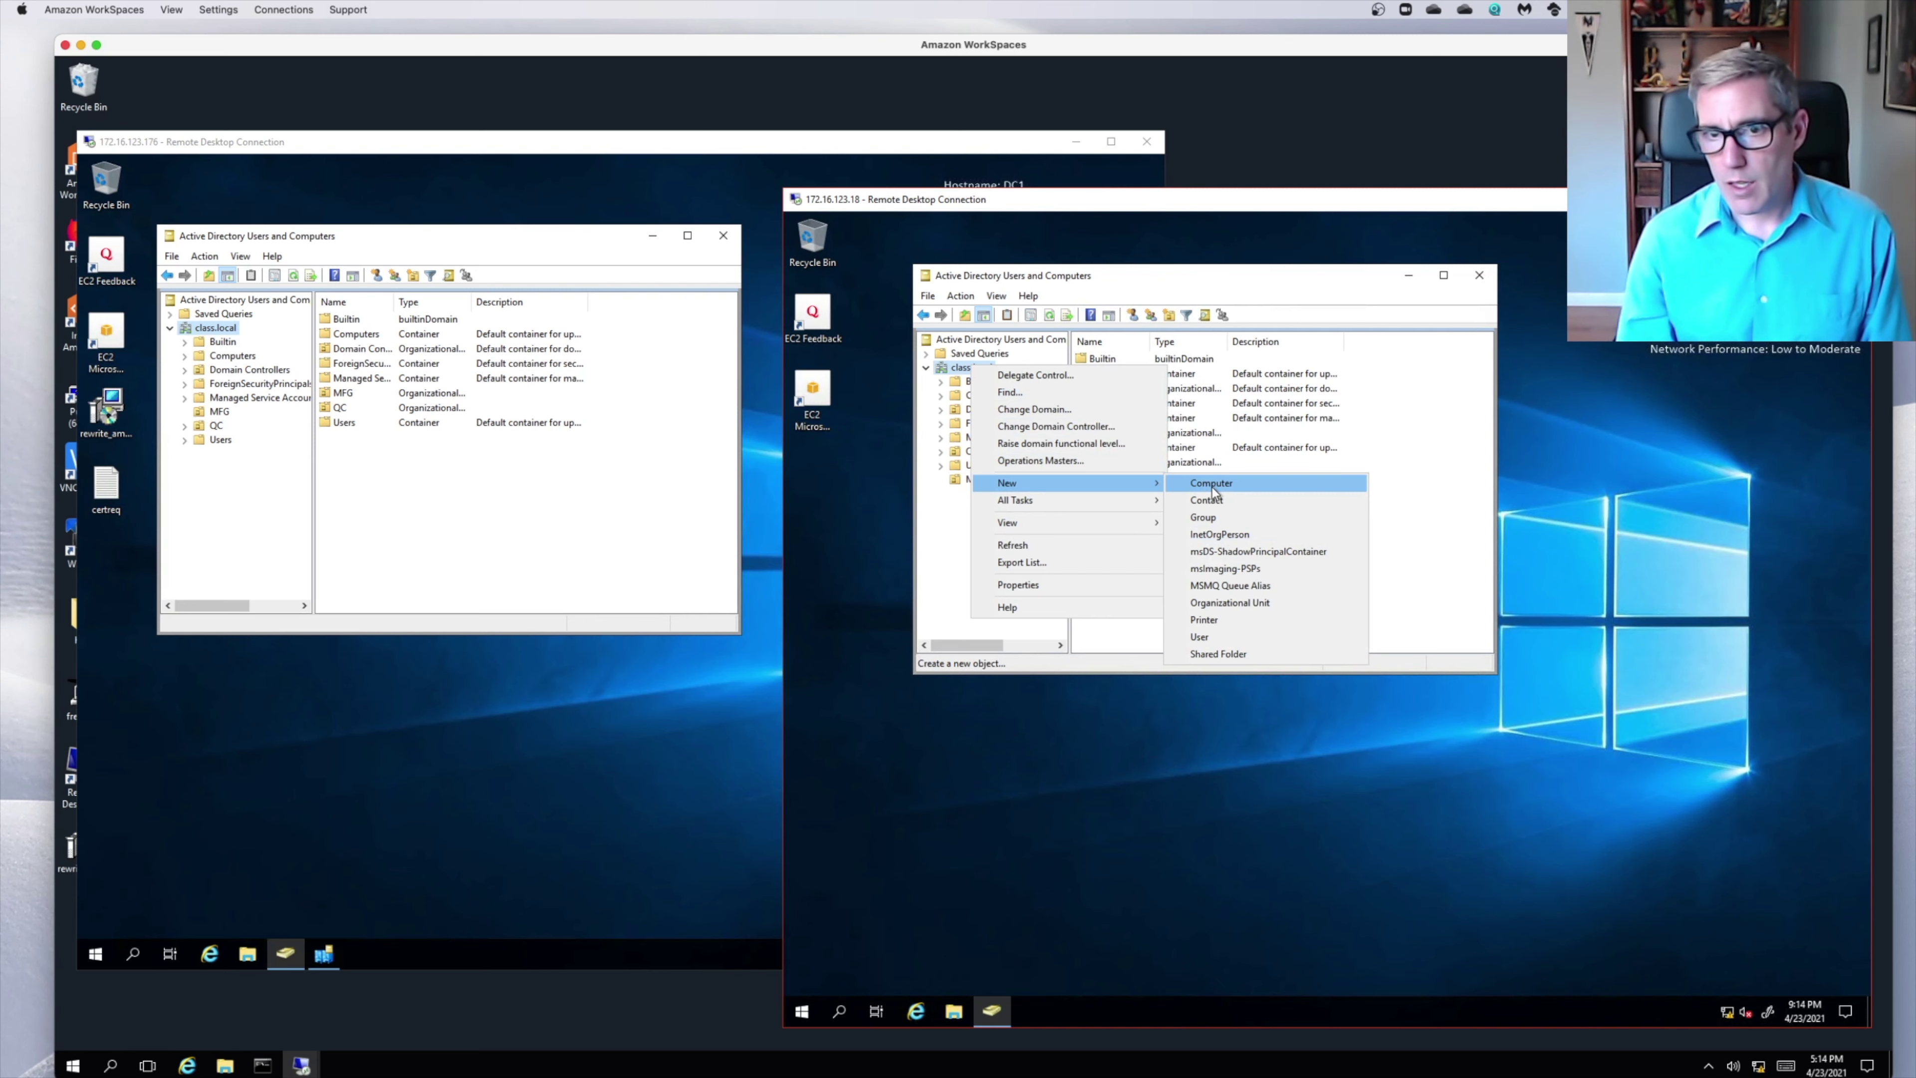
left_click(1241, 604)
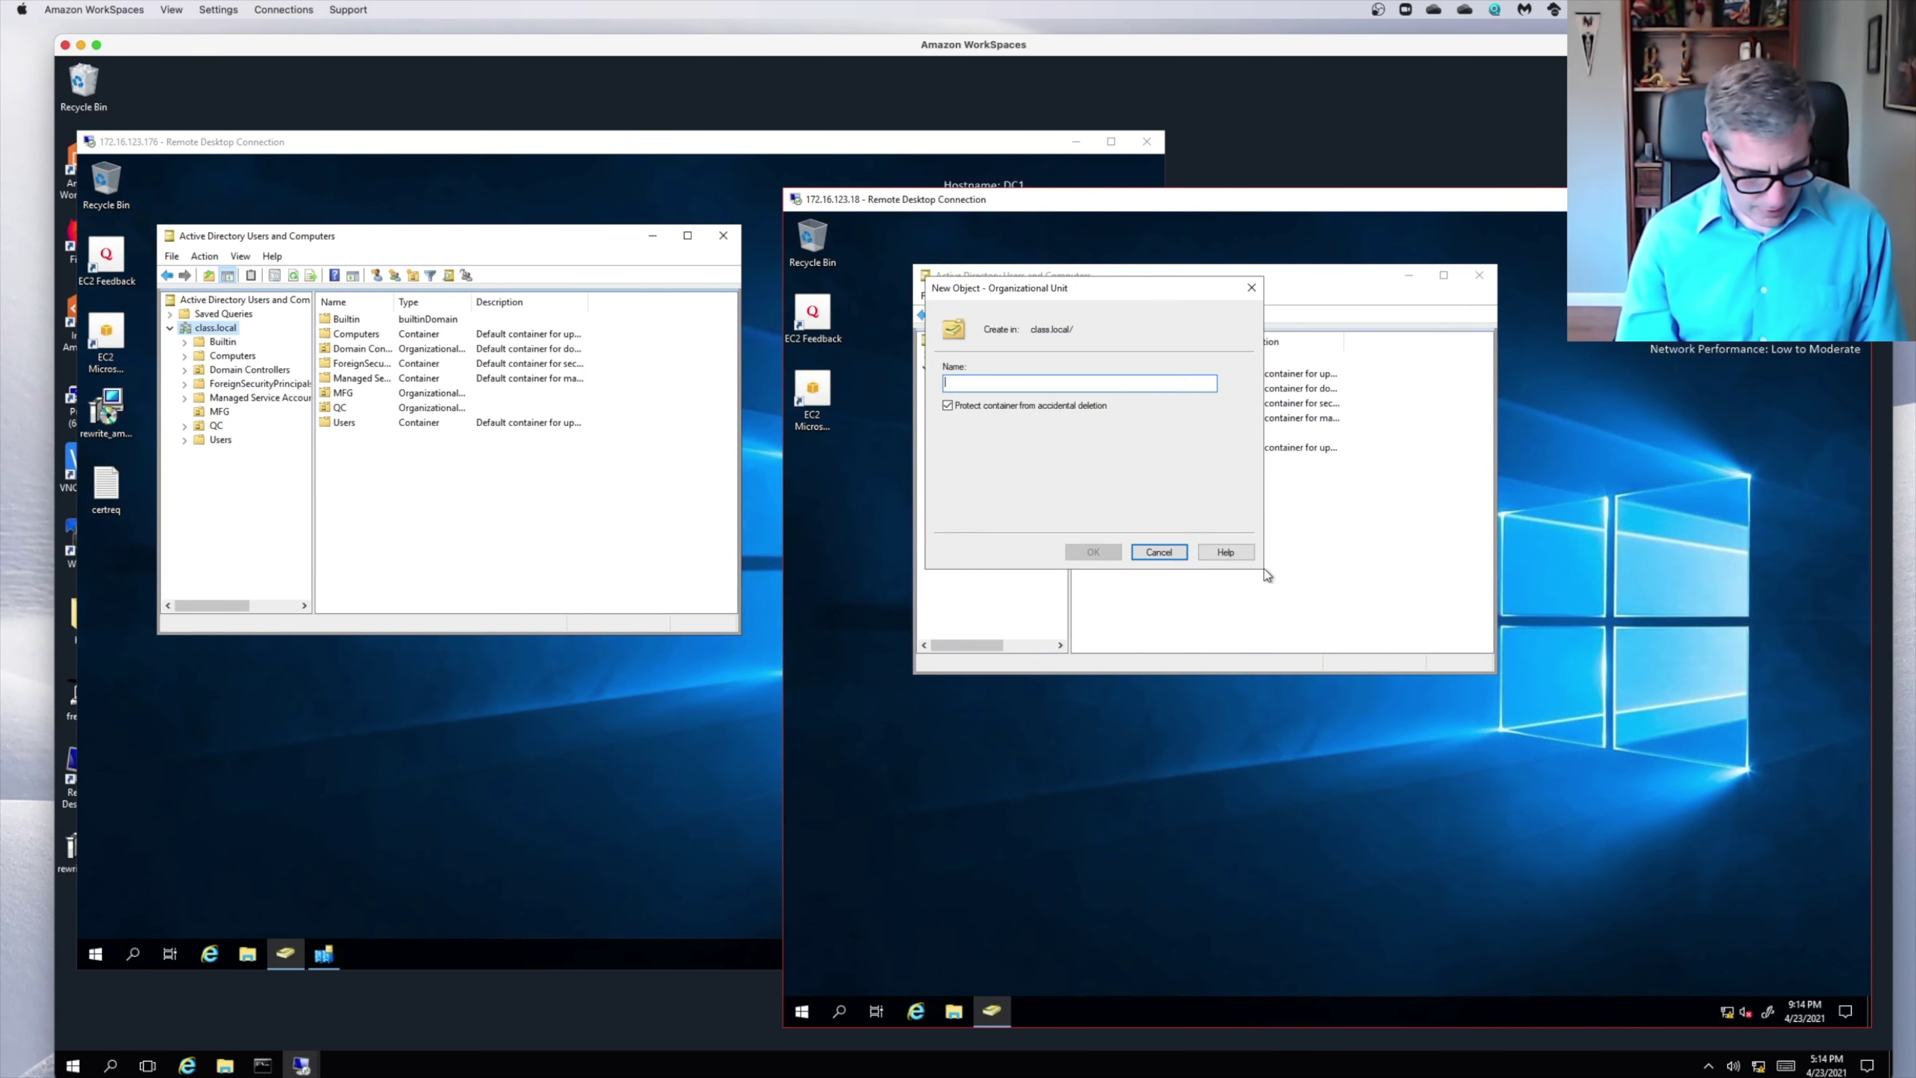
type("QA")
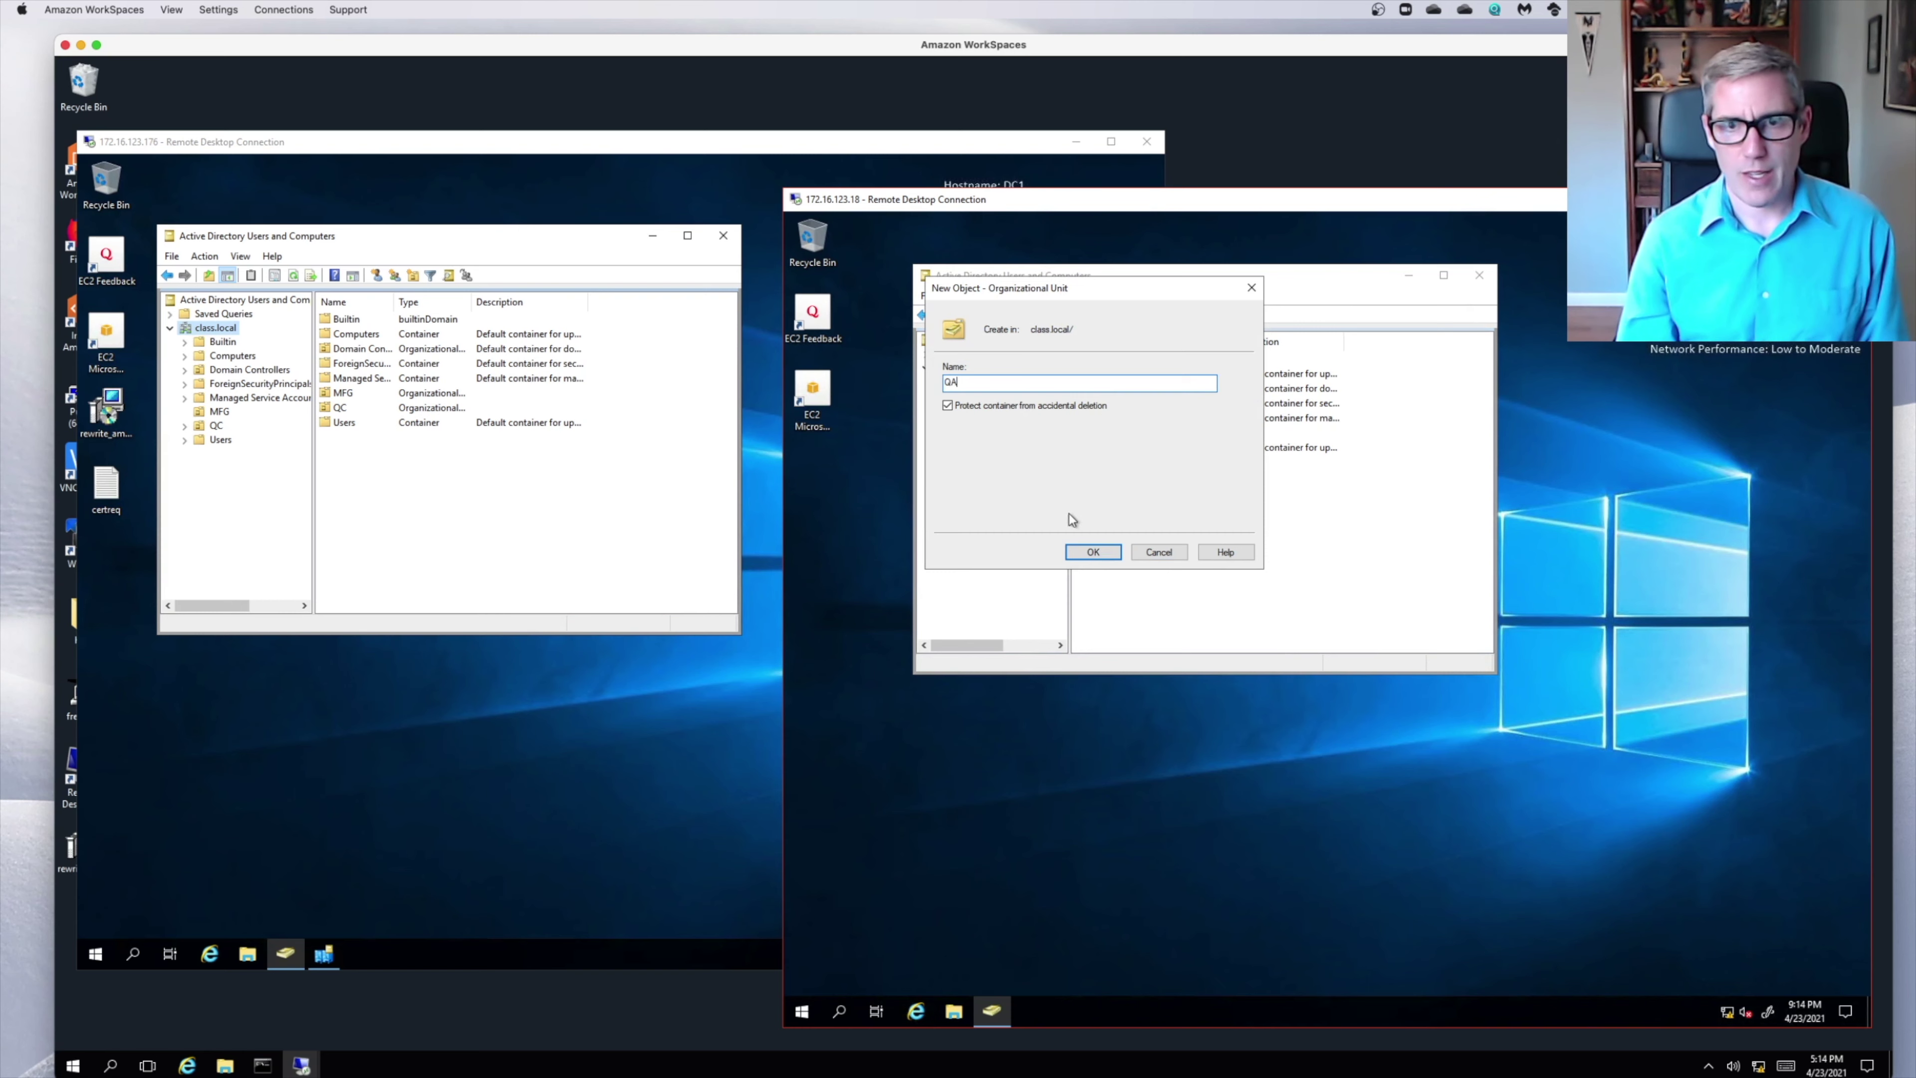
left_click(1090, 554)
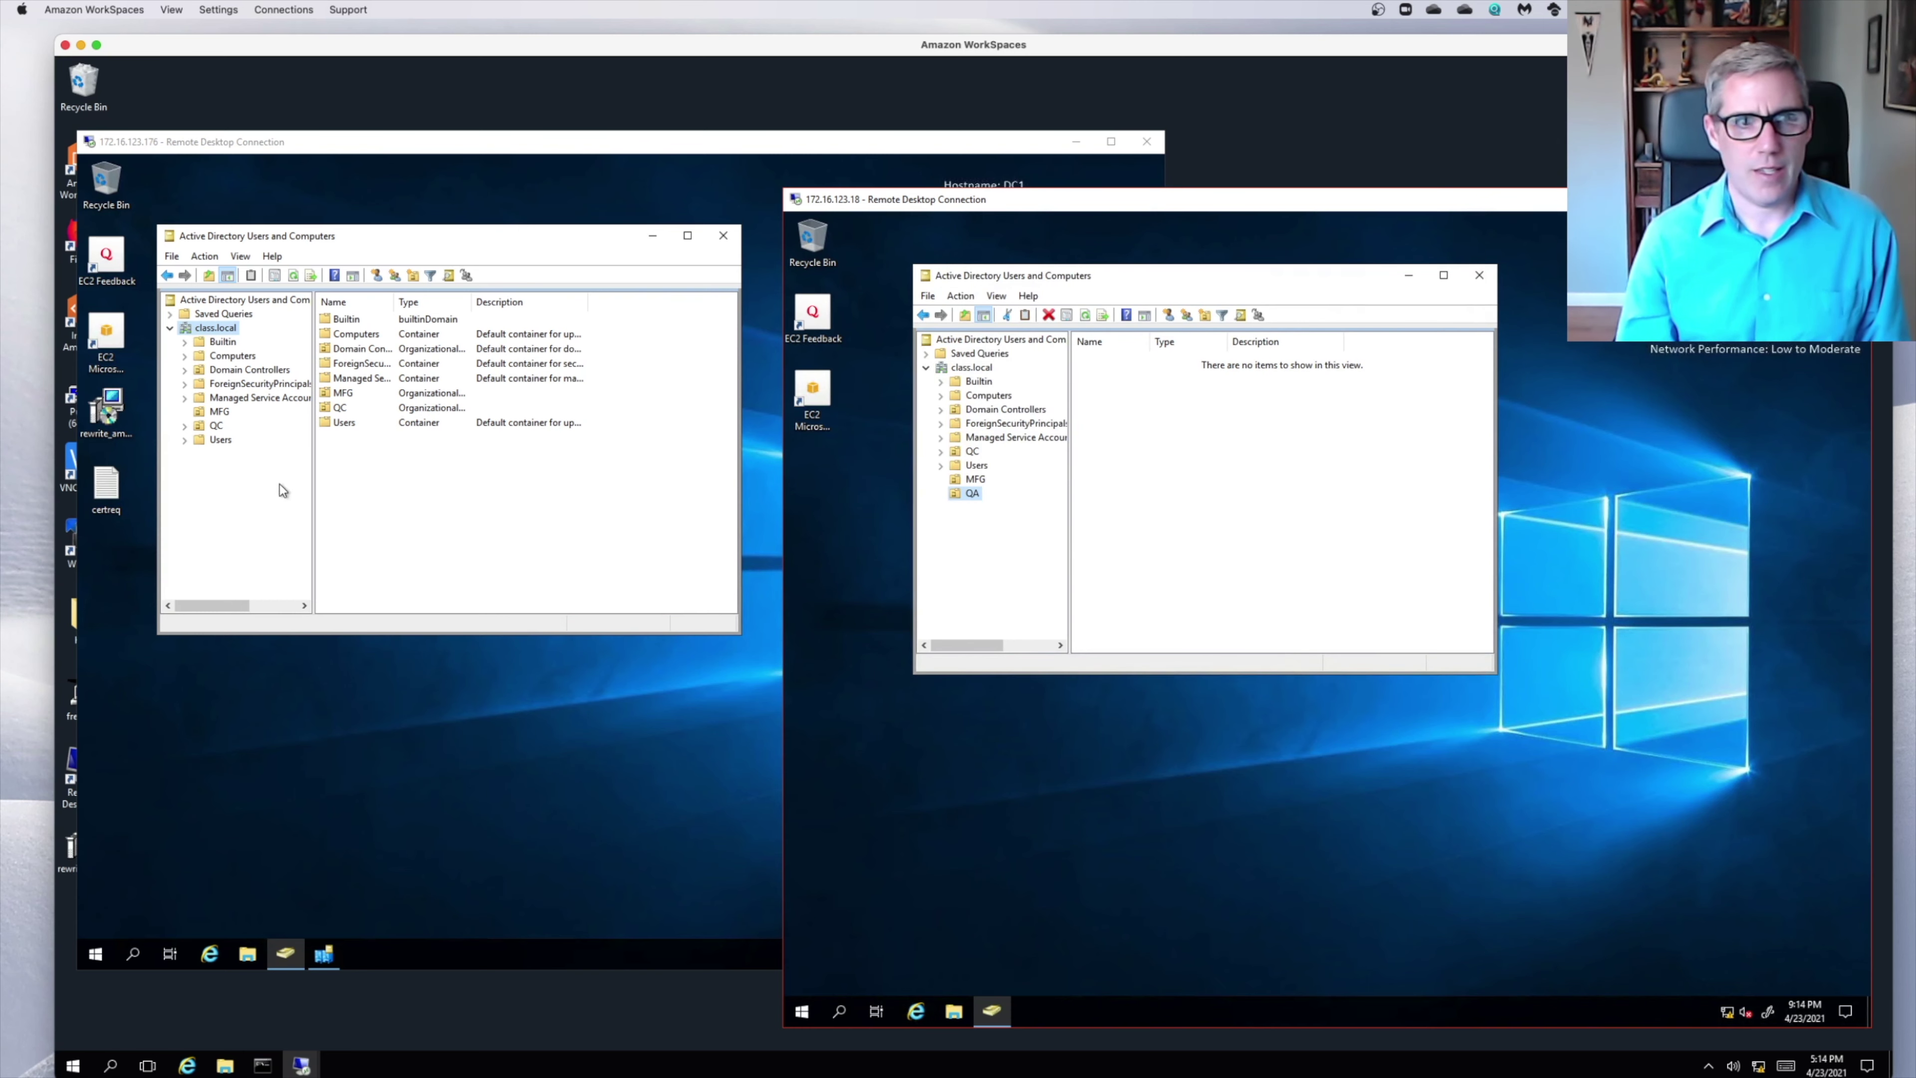
Refresh DC1's class.local tree and look through the MFG and QC units.
left_click(217, 331)
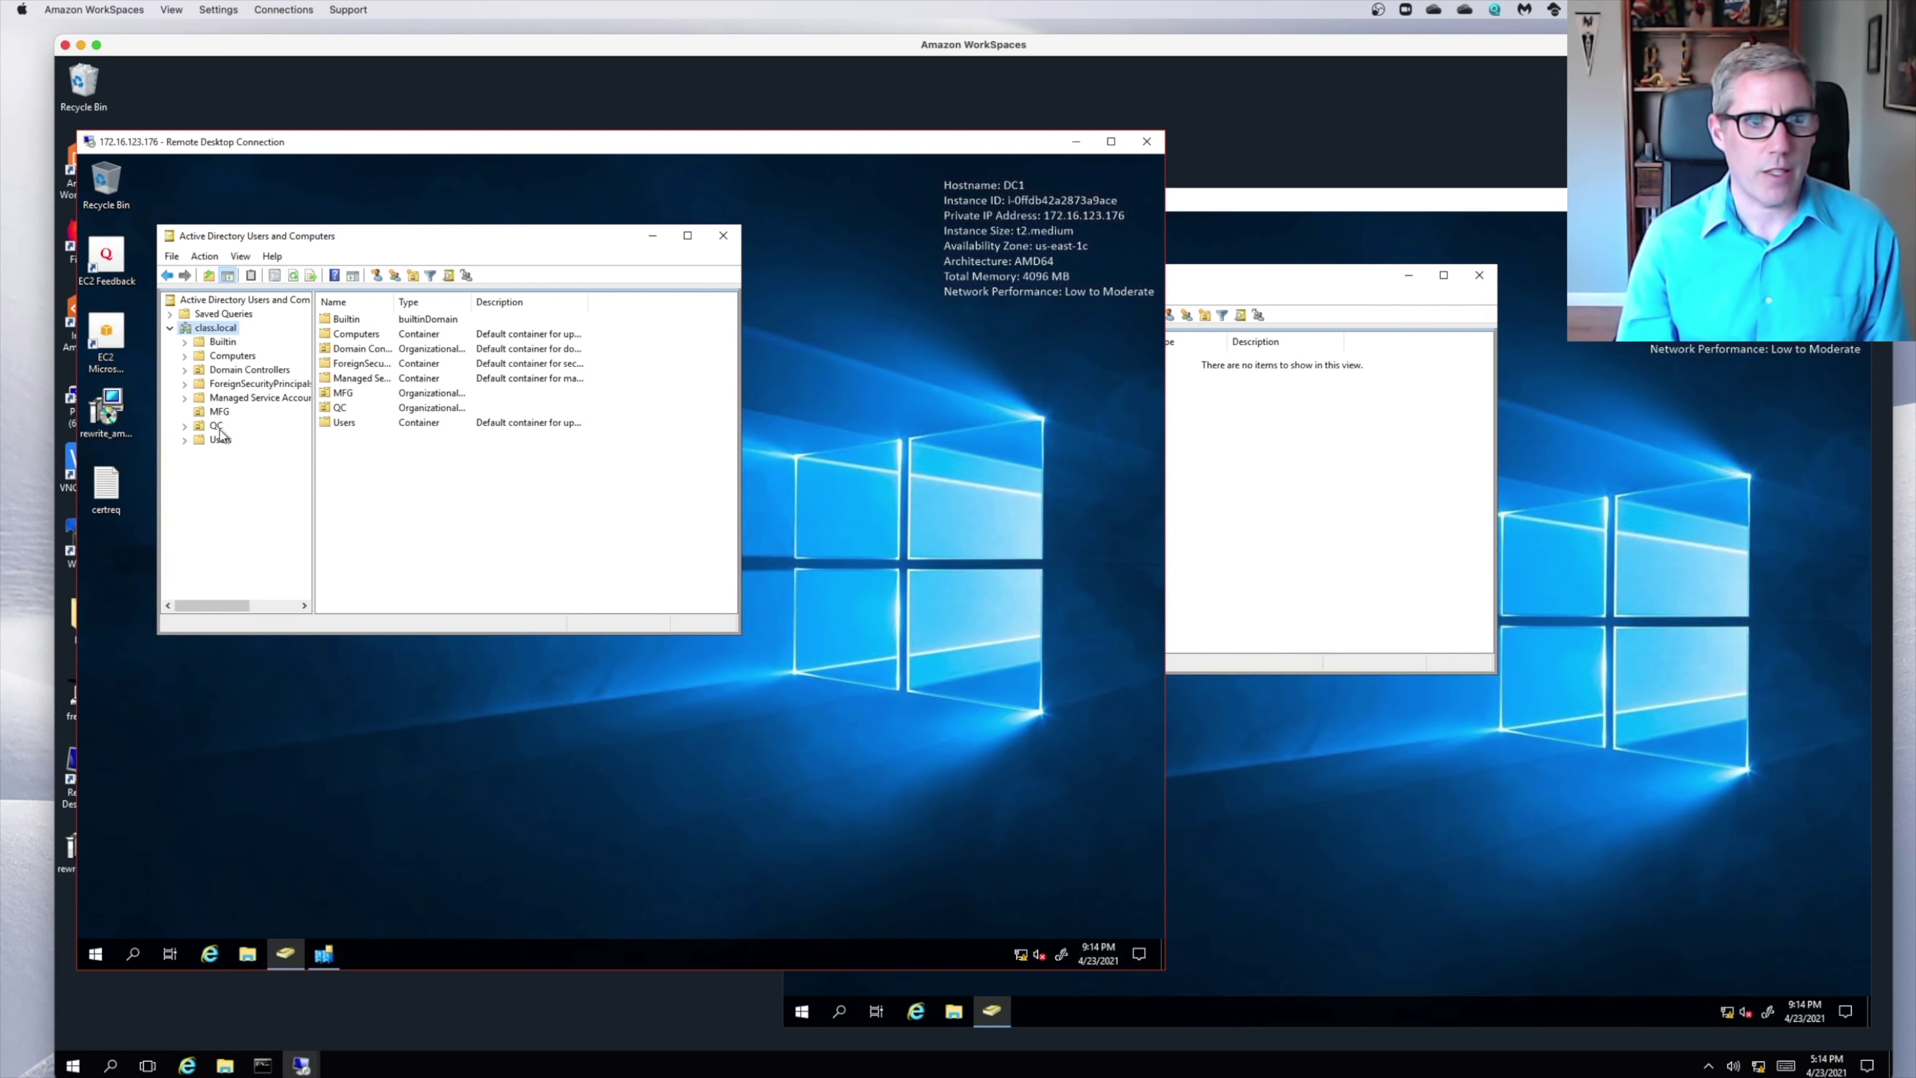
right_click(198, 329)
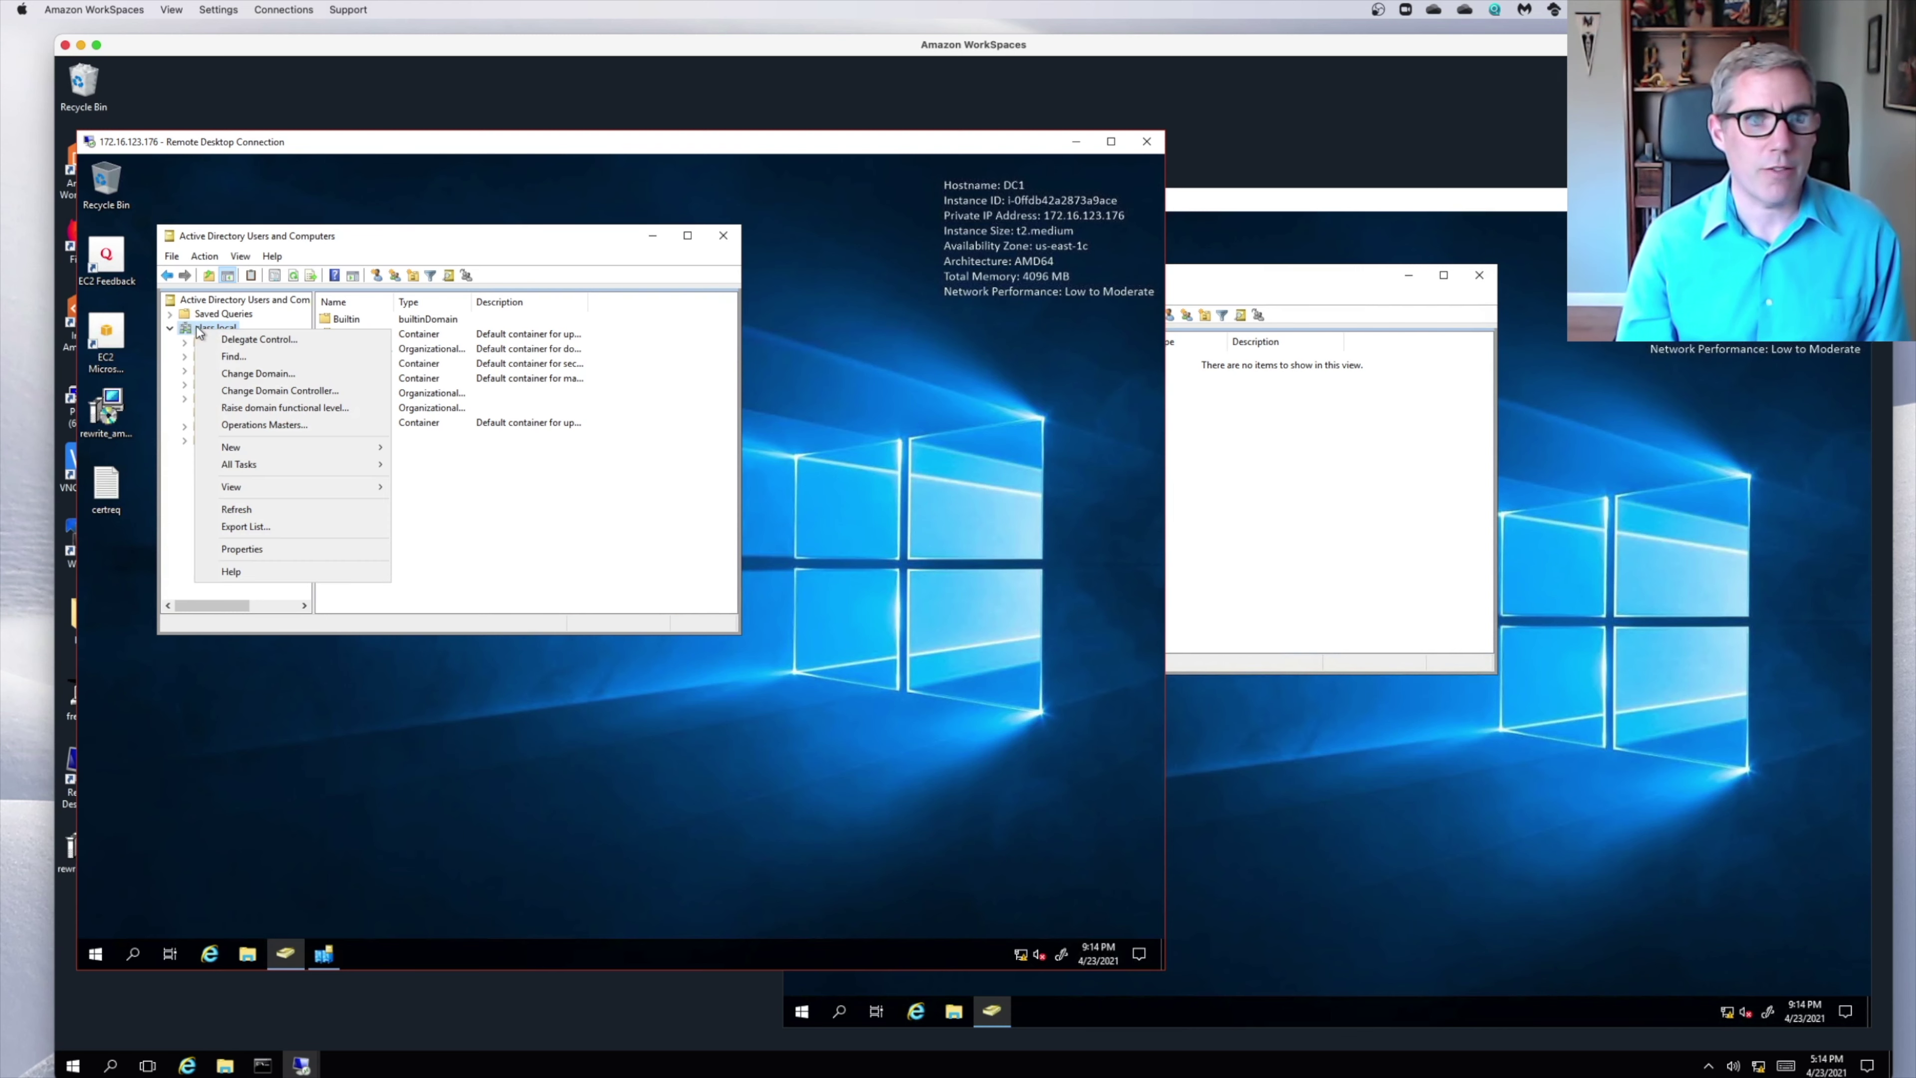
left_click(266, 508)
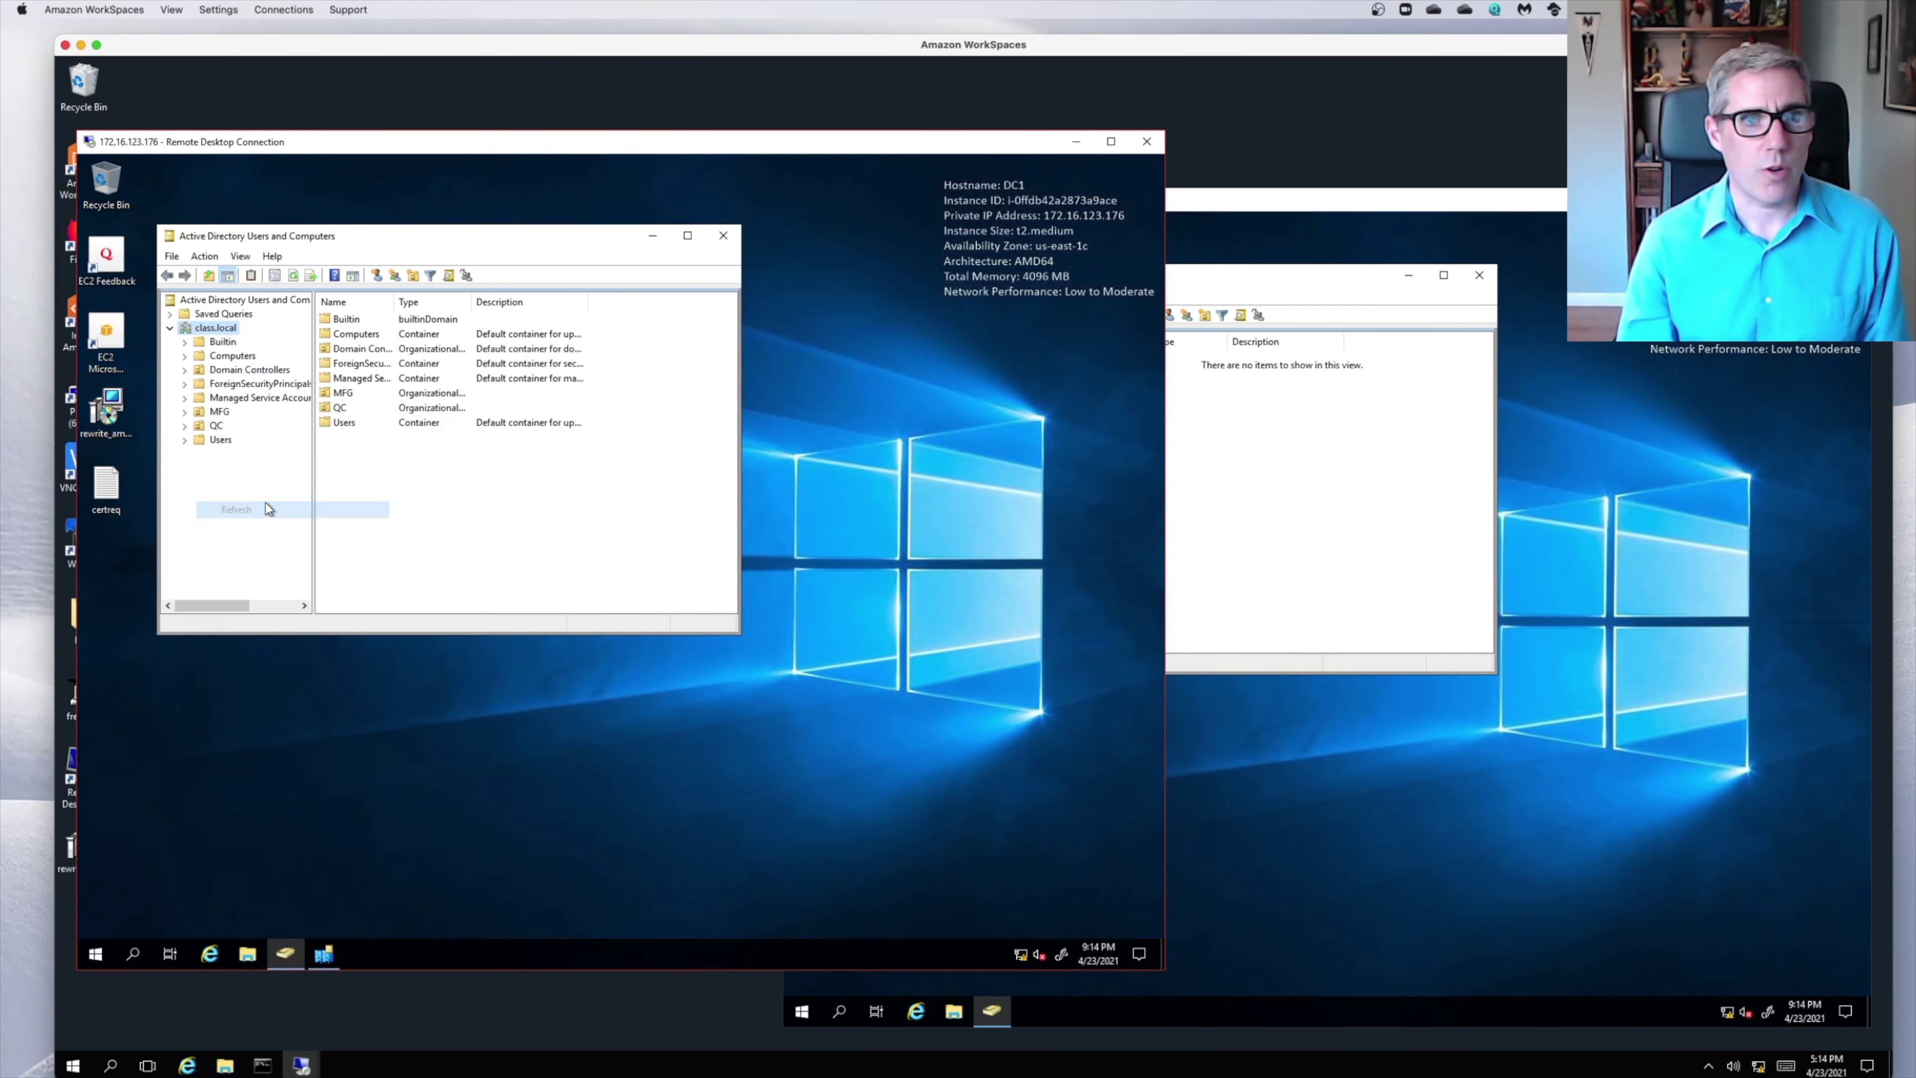
left_click(211, 413)
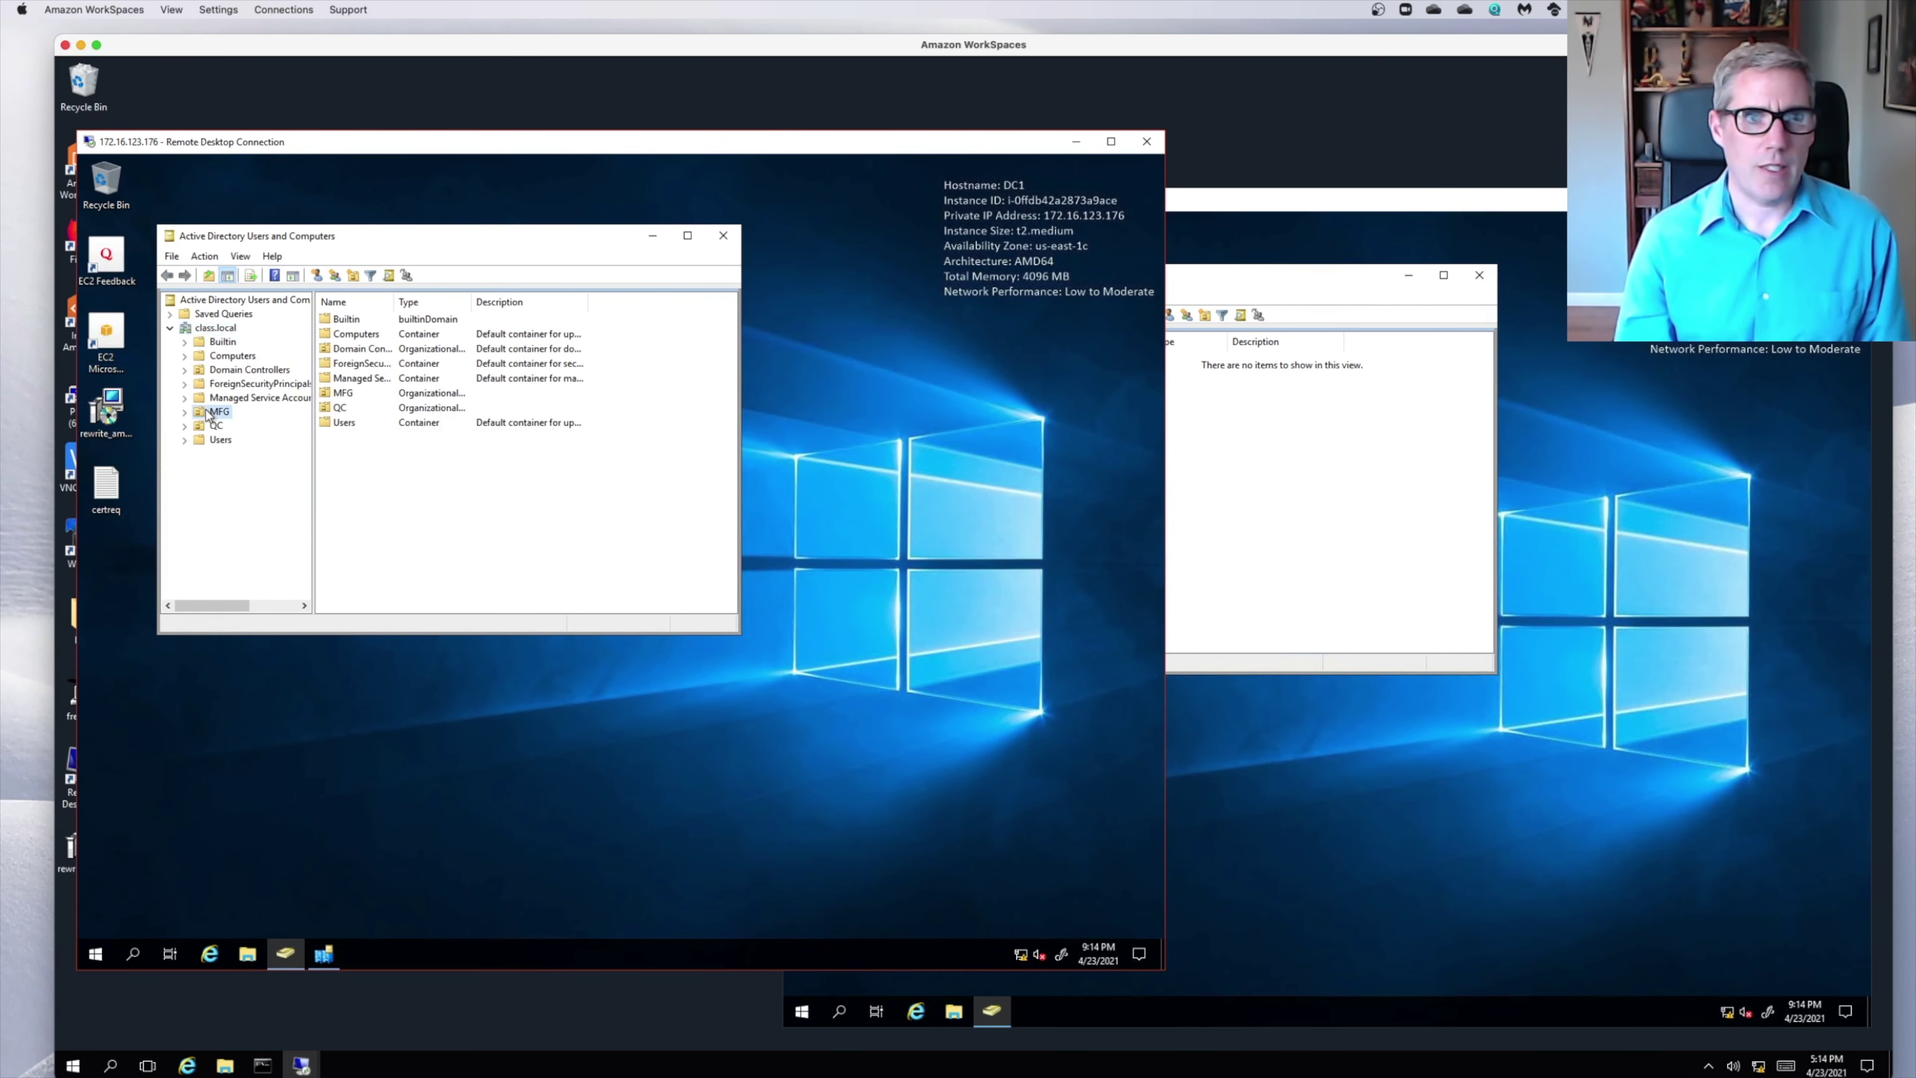
left_click(215, 426)
In Sites and Services, replicate configuration from SRV3's NTDS Settings into DC1.
left_click(323, 953)
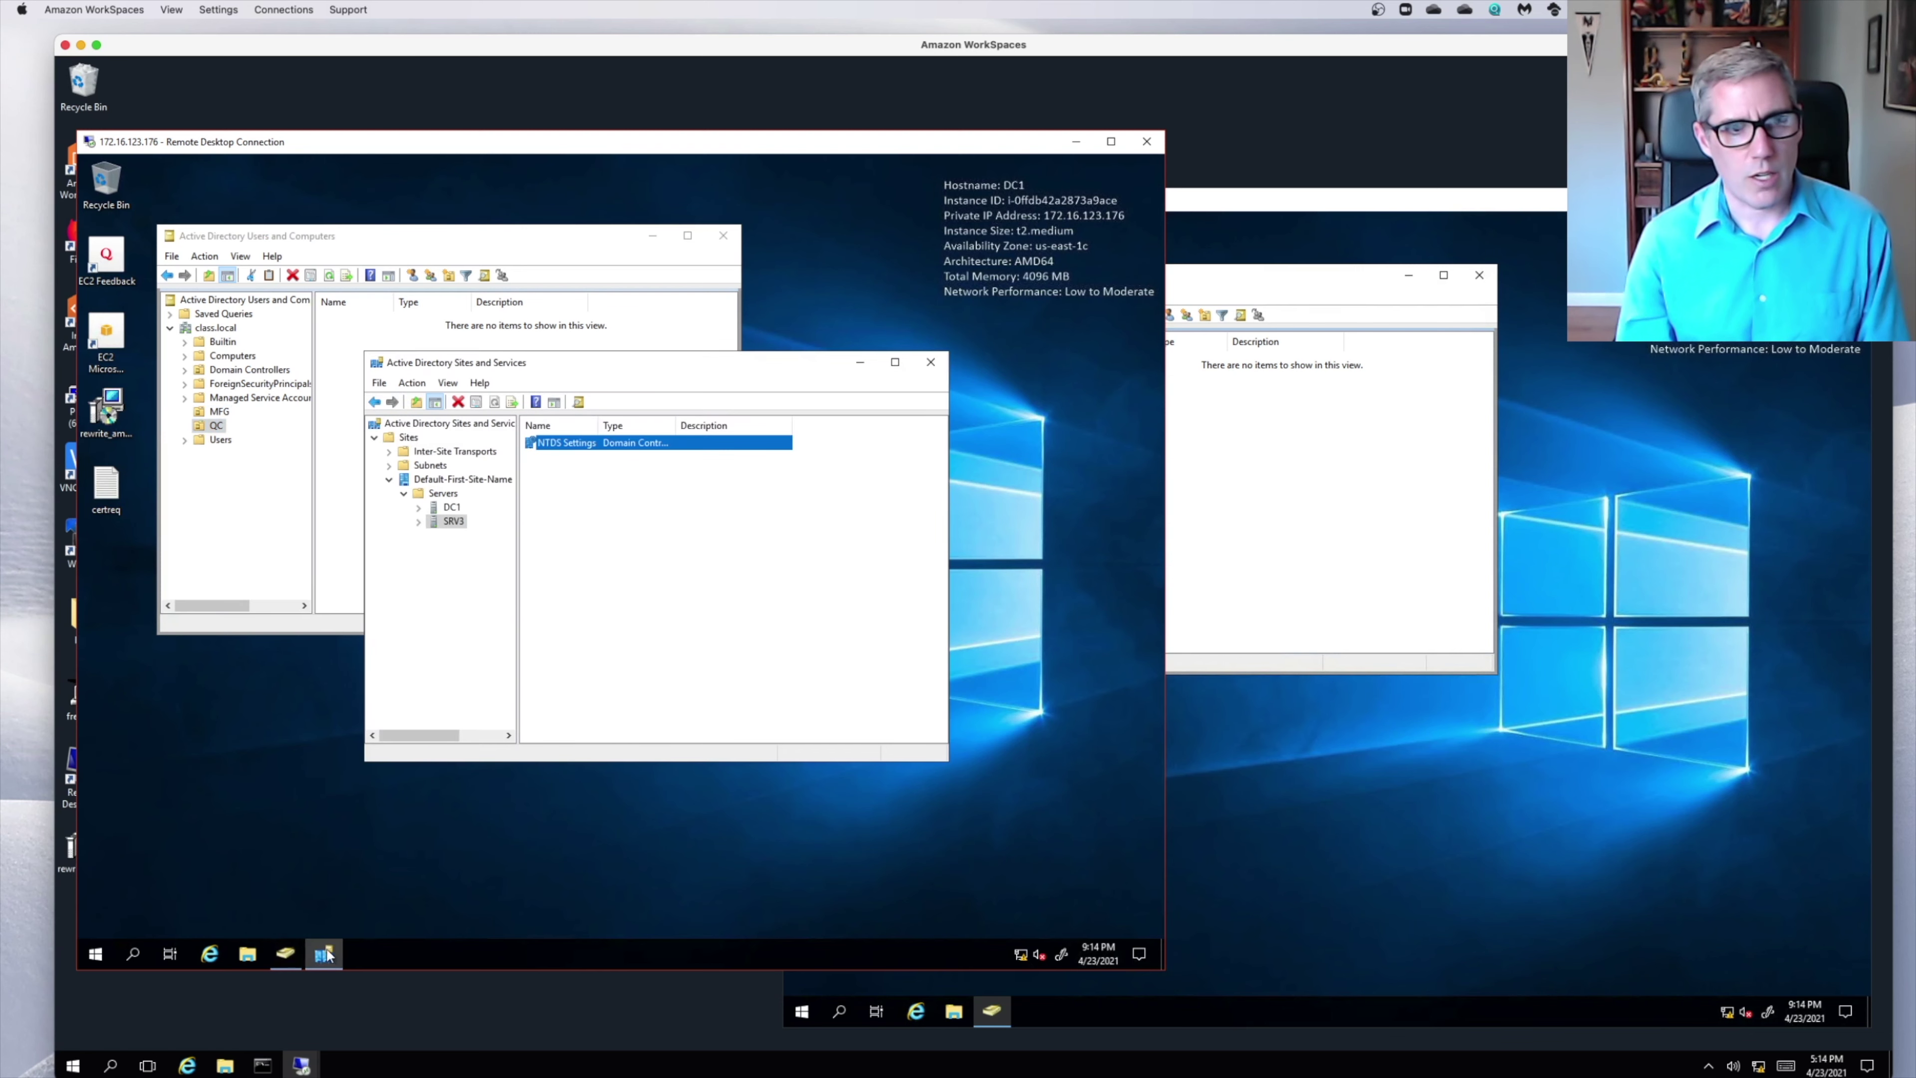
right_click(550, 446)
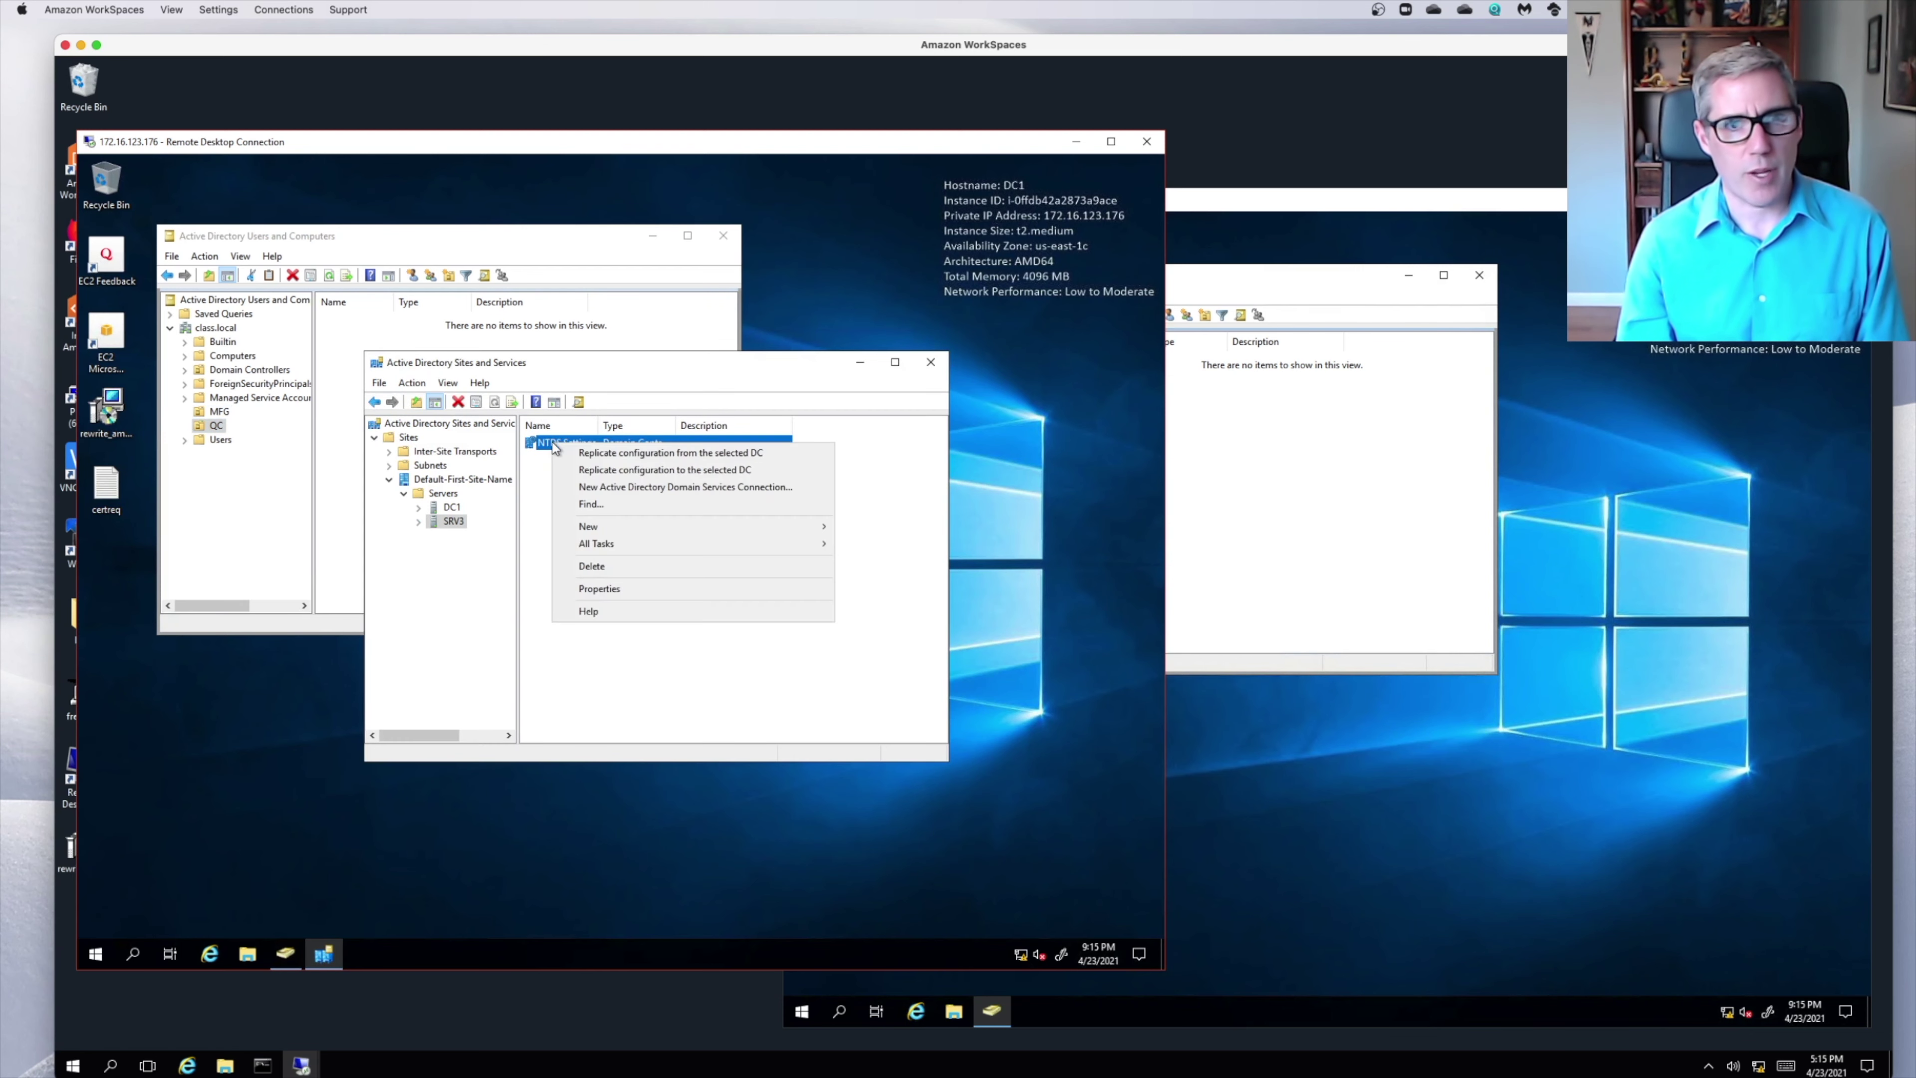
left_click(590, 453)
left_click(723, 609)
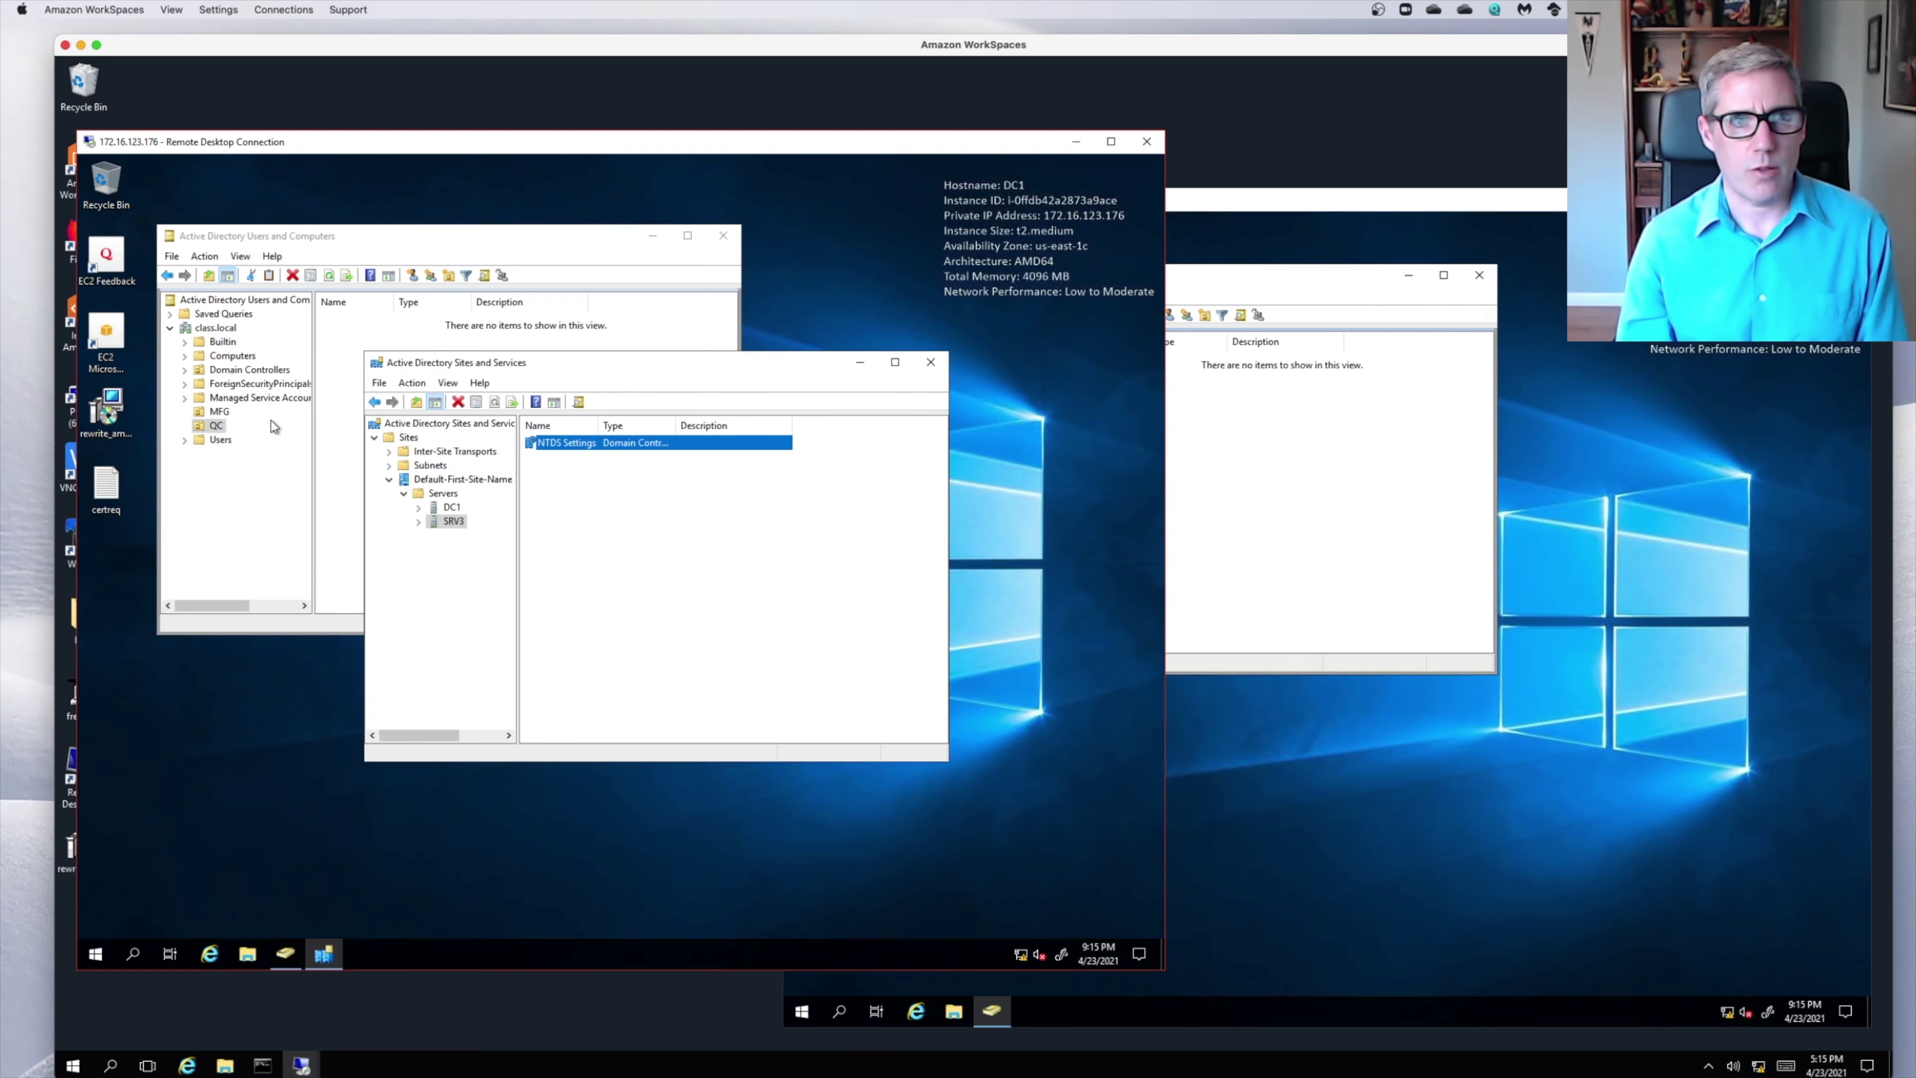
Refresh DC1's Users and Computers tree to show the replicated QA unit, then return to SRV3.
left_click(219, 329)
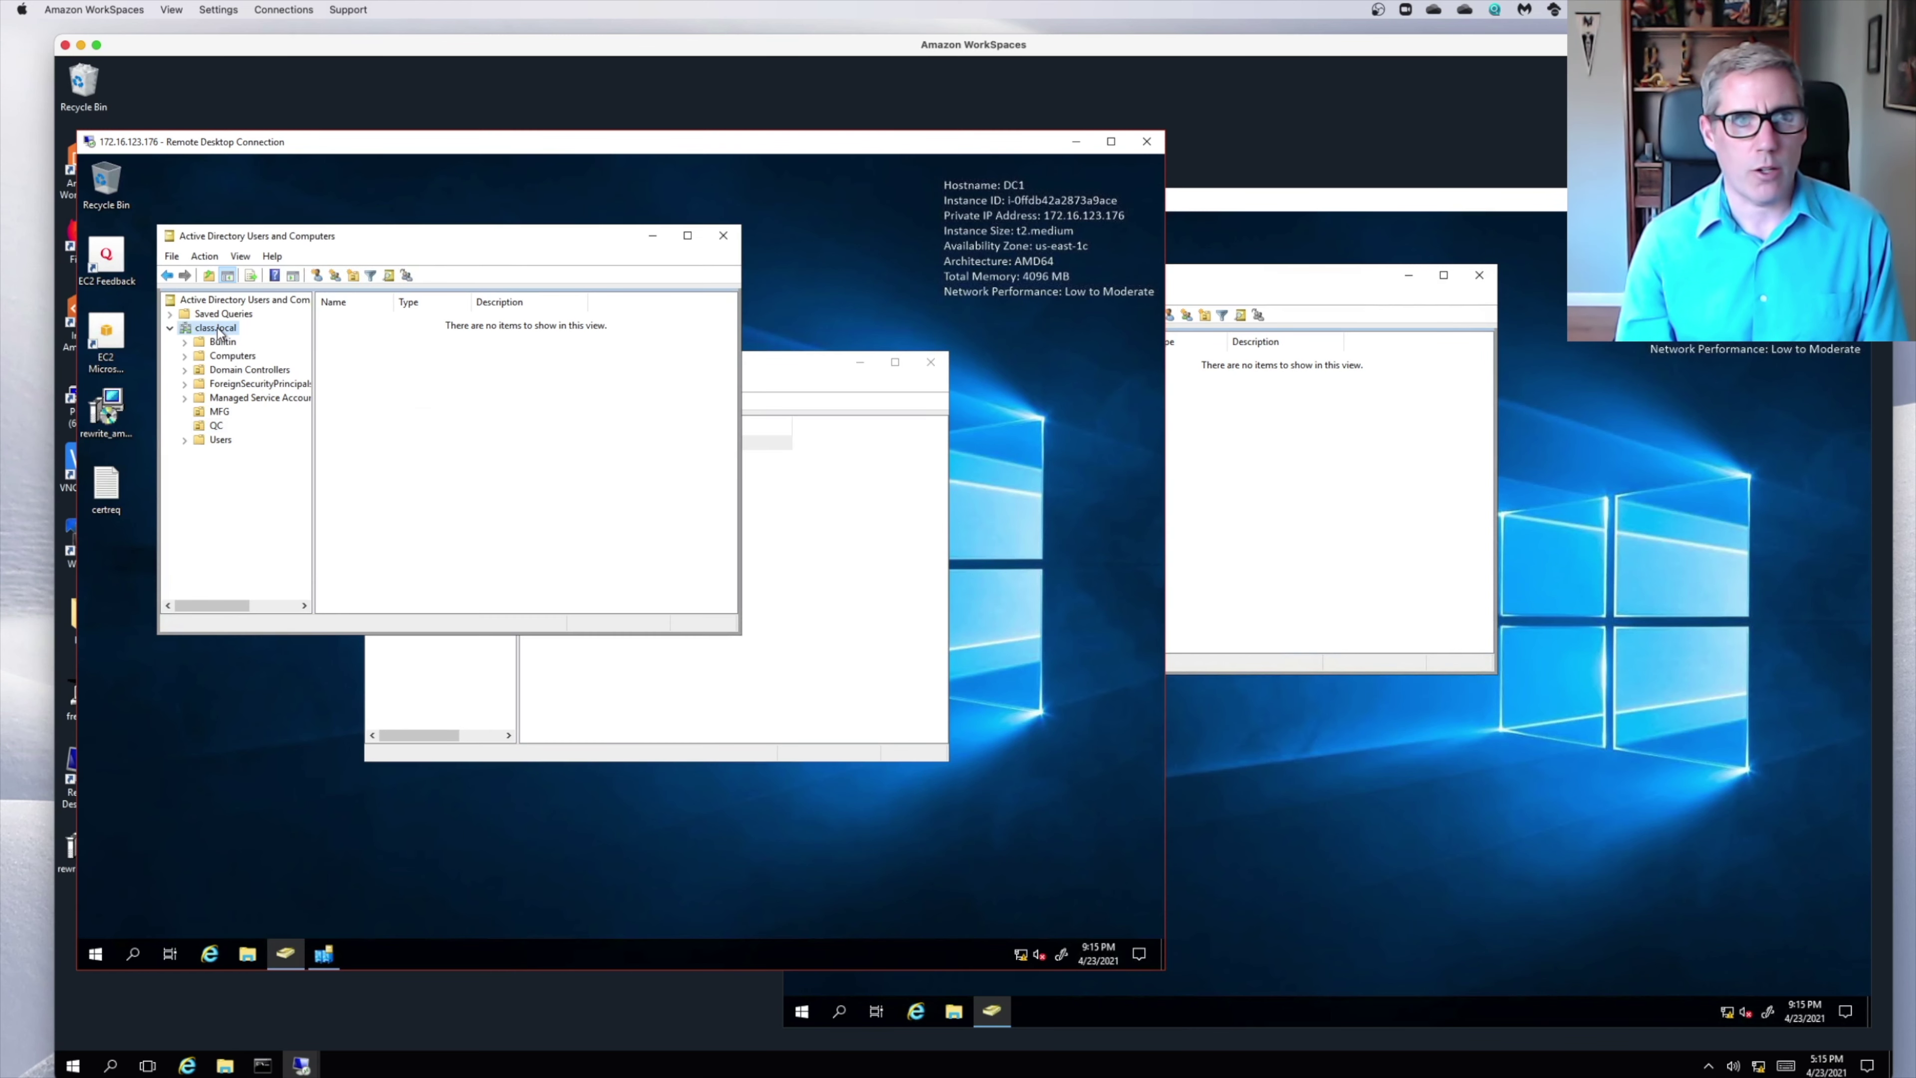
left_click(205, 256)
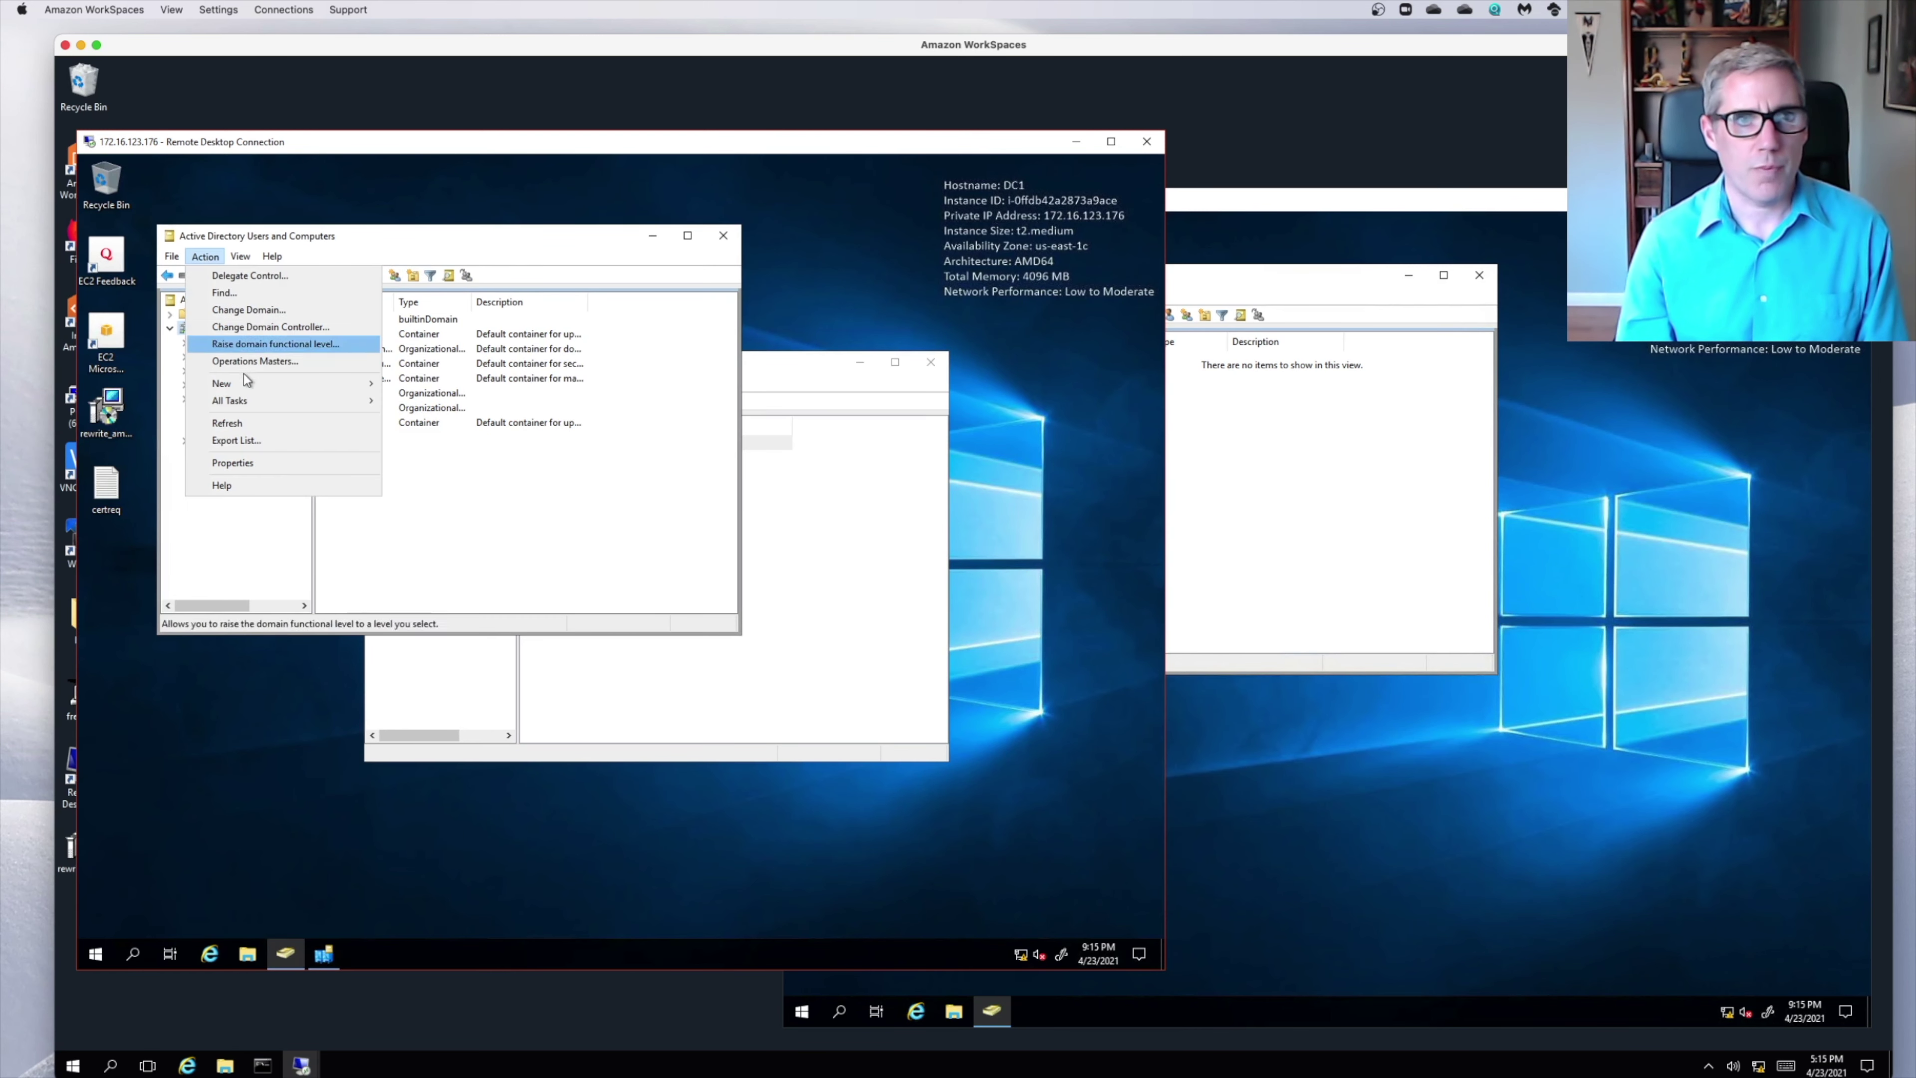
left_click(241, 423)
left_click(216, 425)
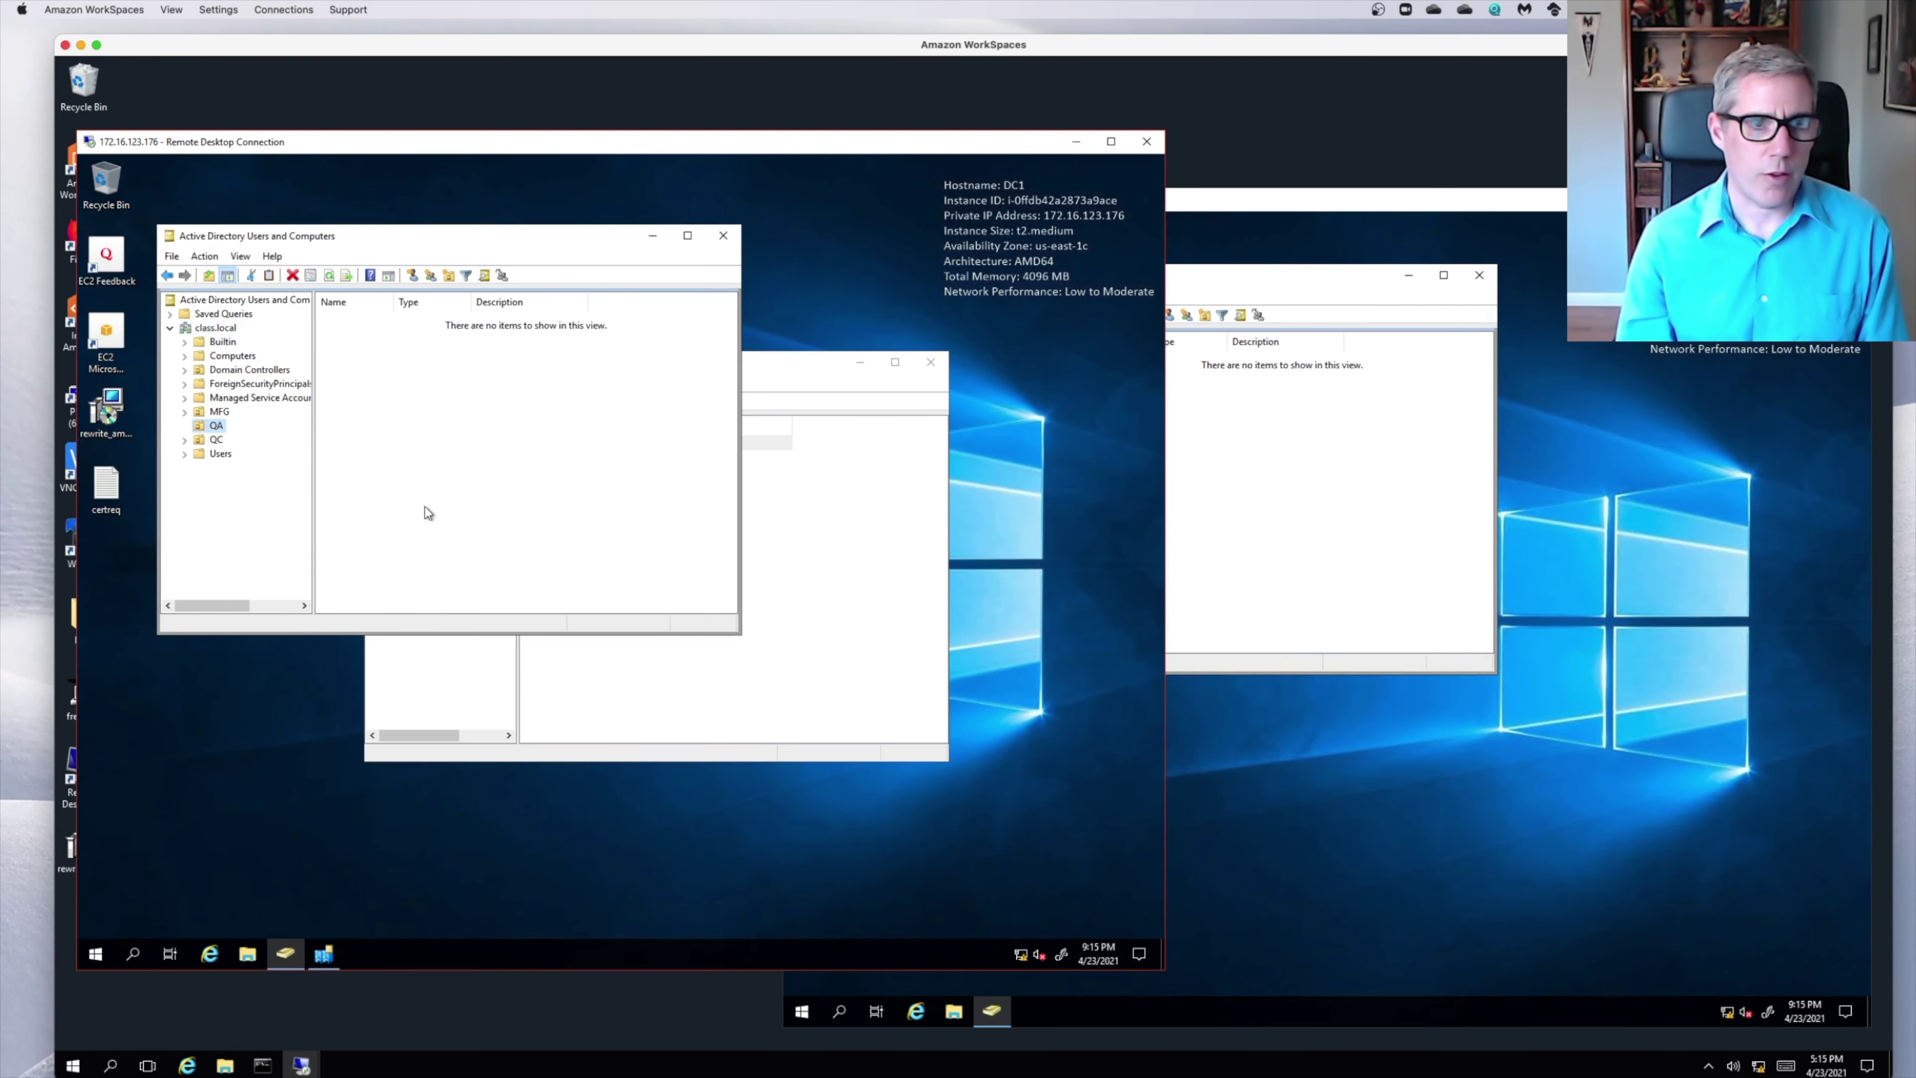
left_click(758, 700)
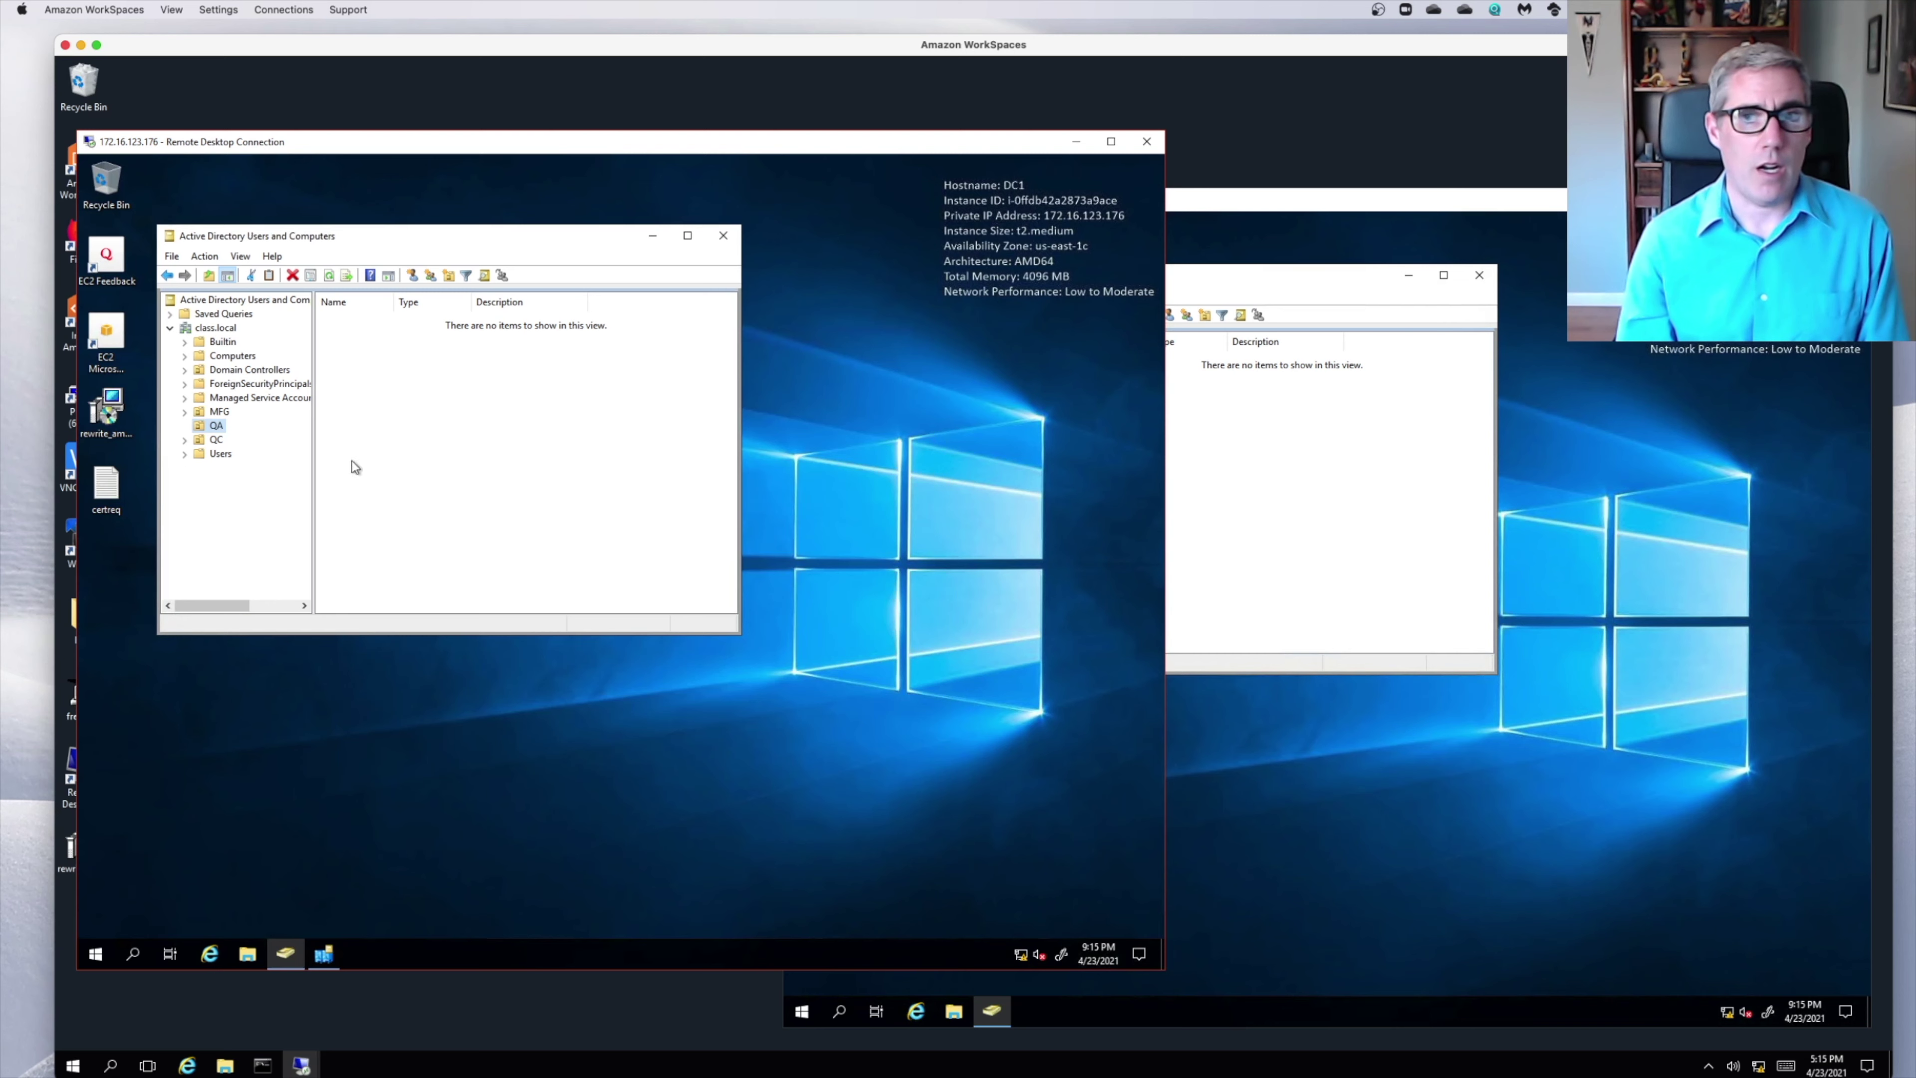
left_click(1201, 461)
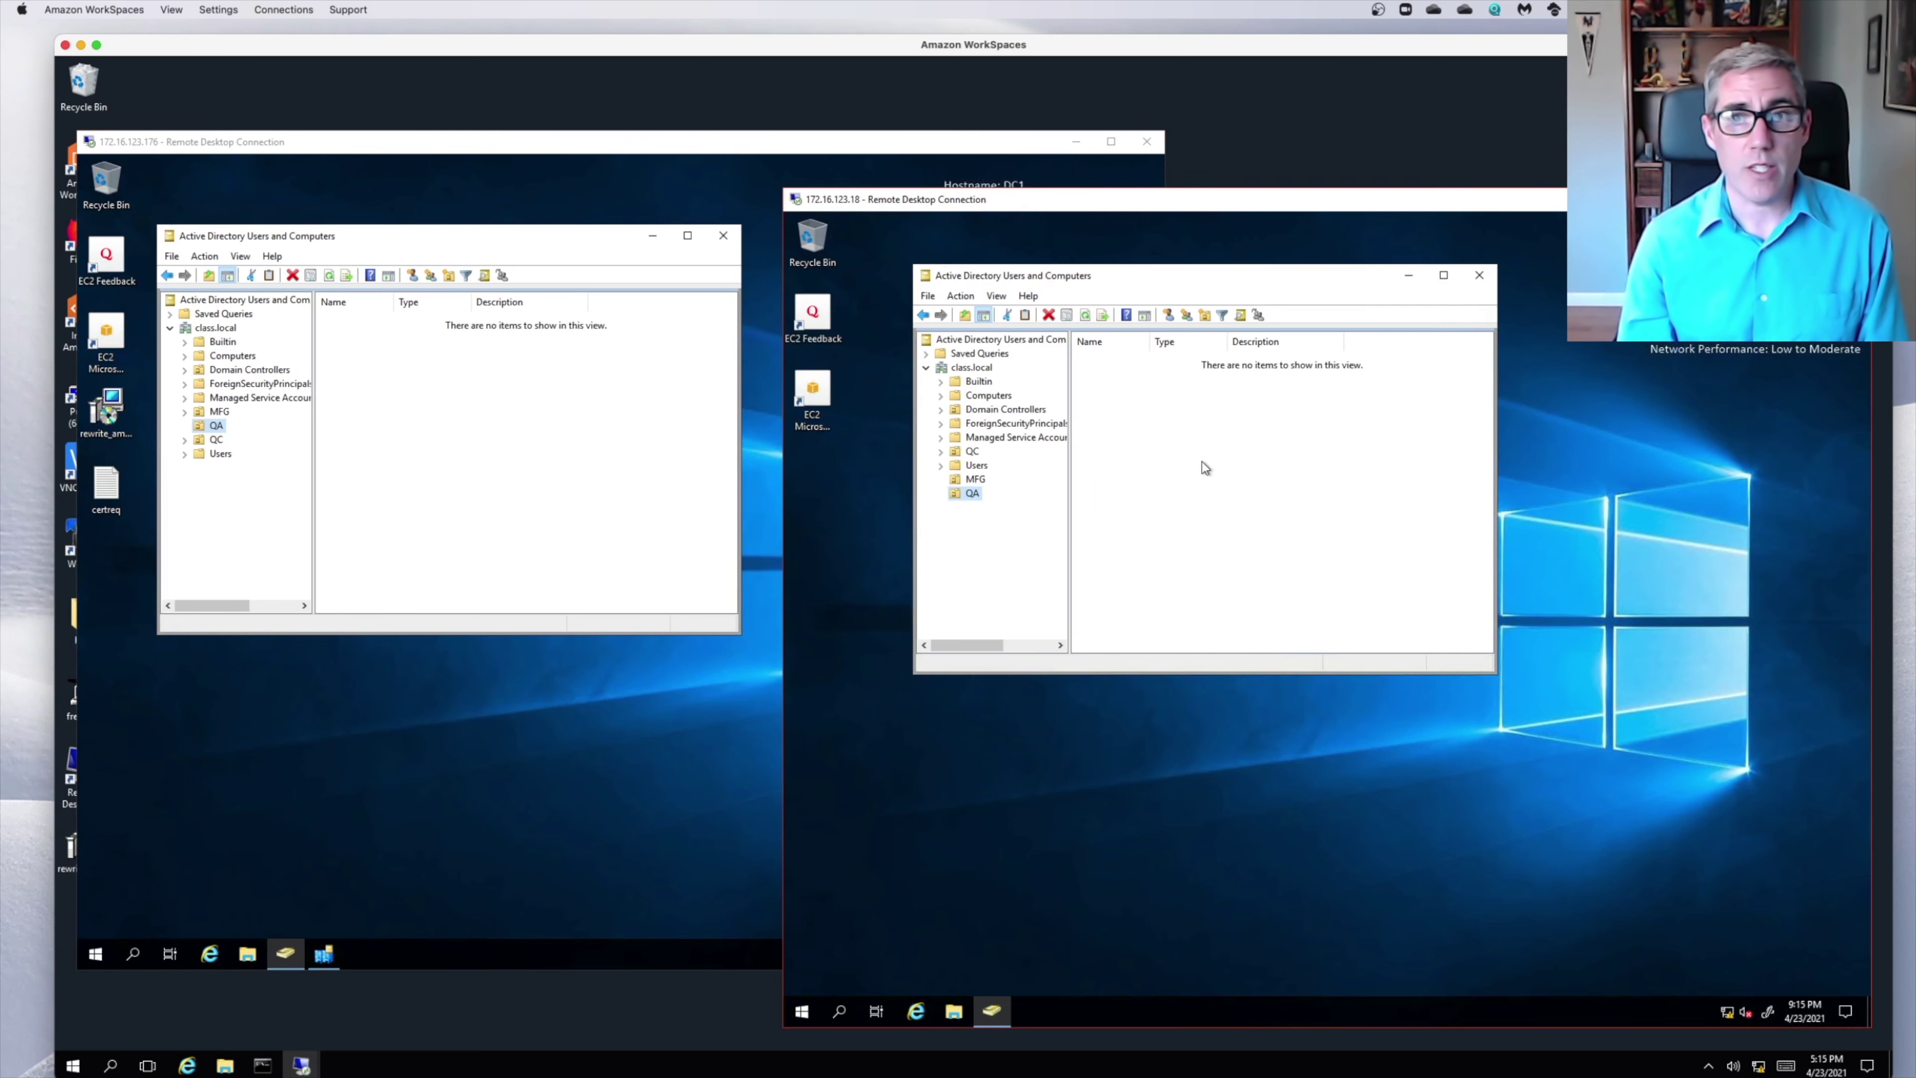
Refresh SRV3's class.local tree and open the QA organizational unit.
left_click(966, 495)
left_click(961, 295)
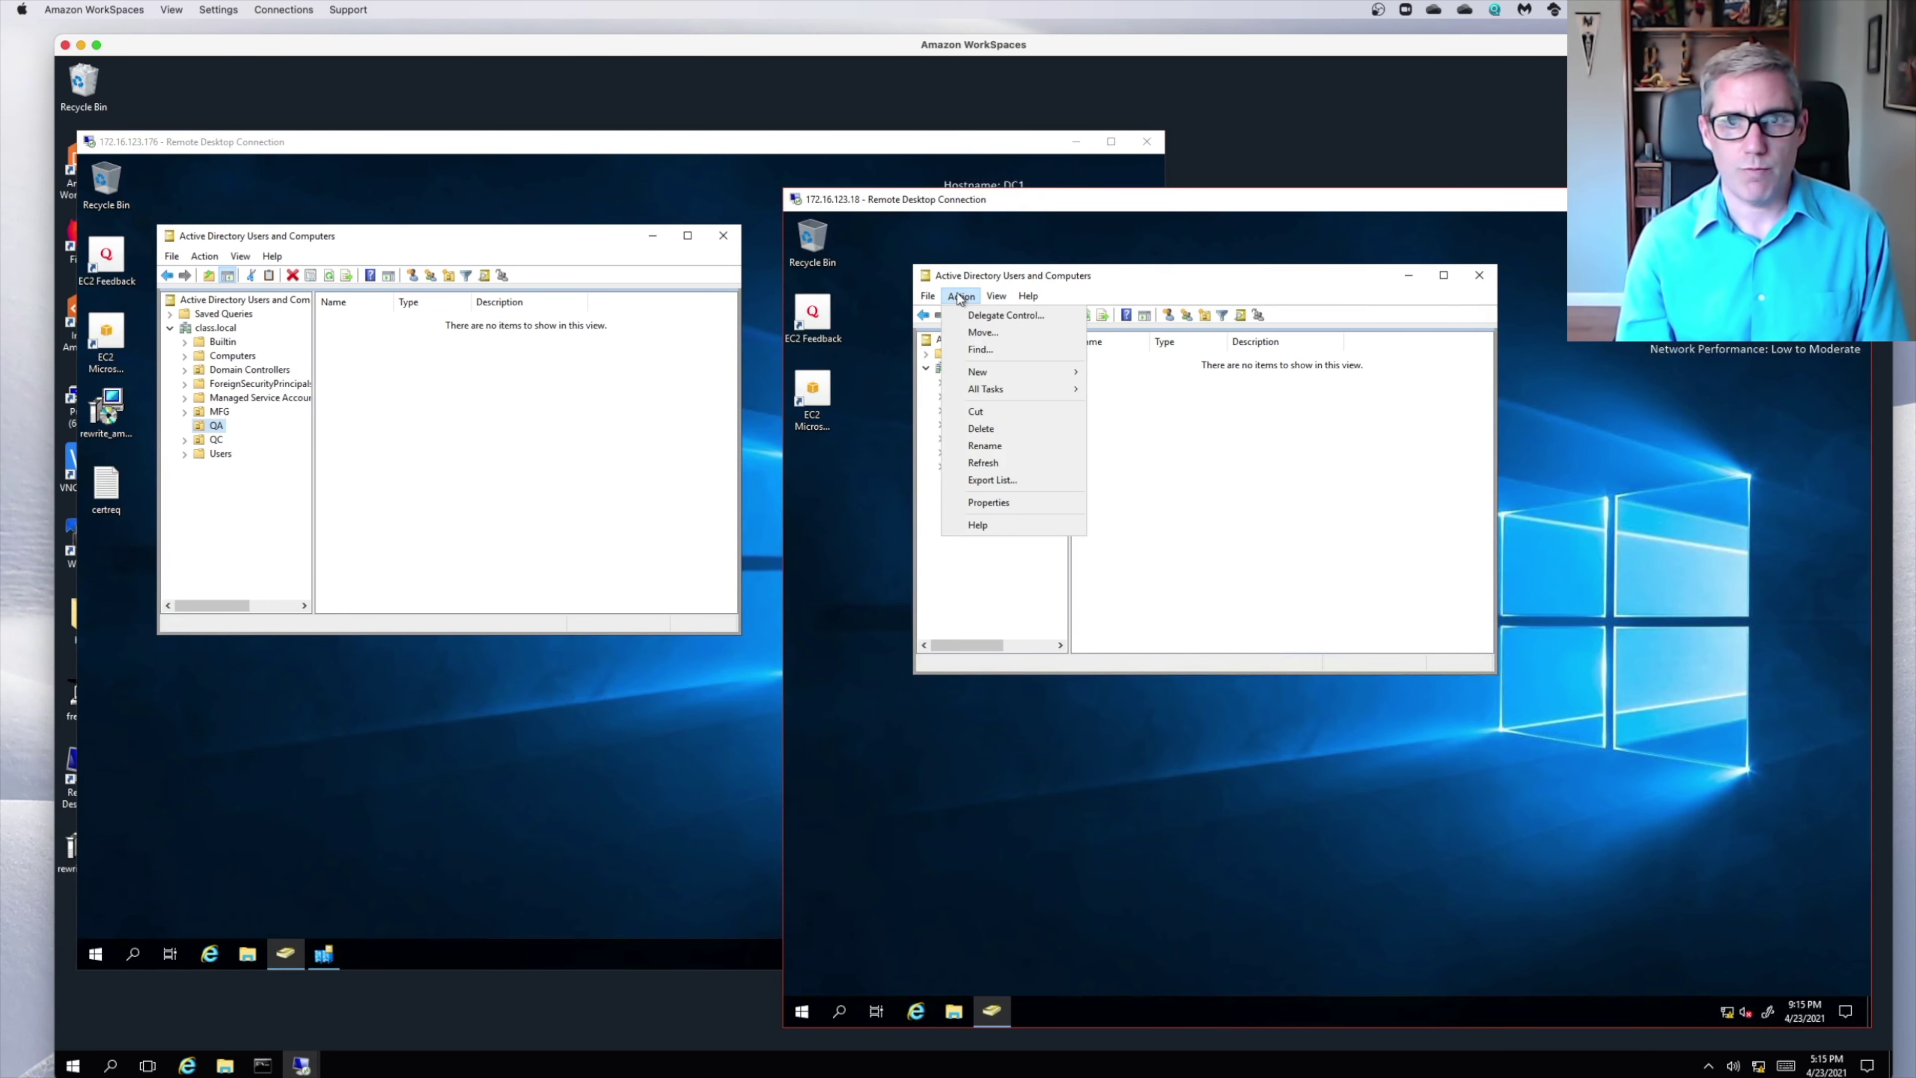
left_click(988, 462)
left_click(972, 367)
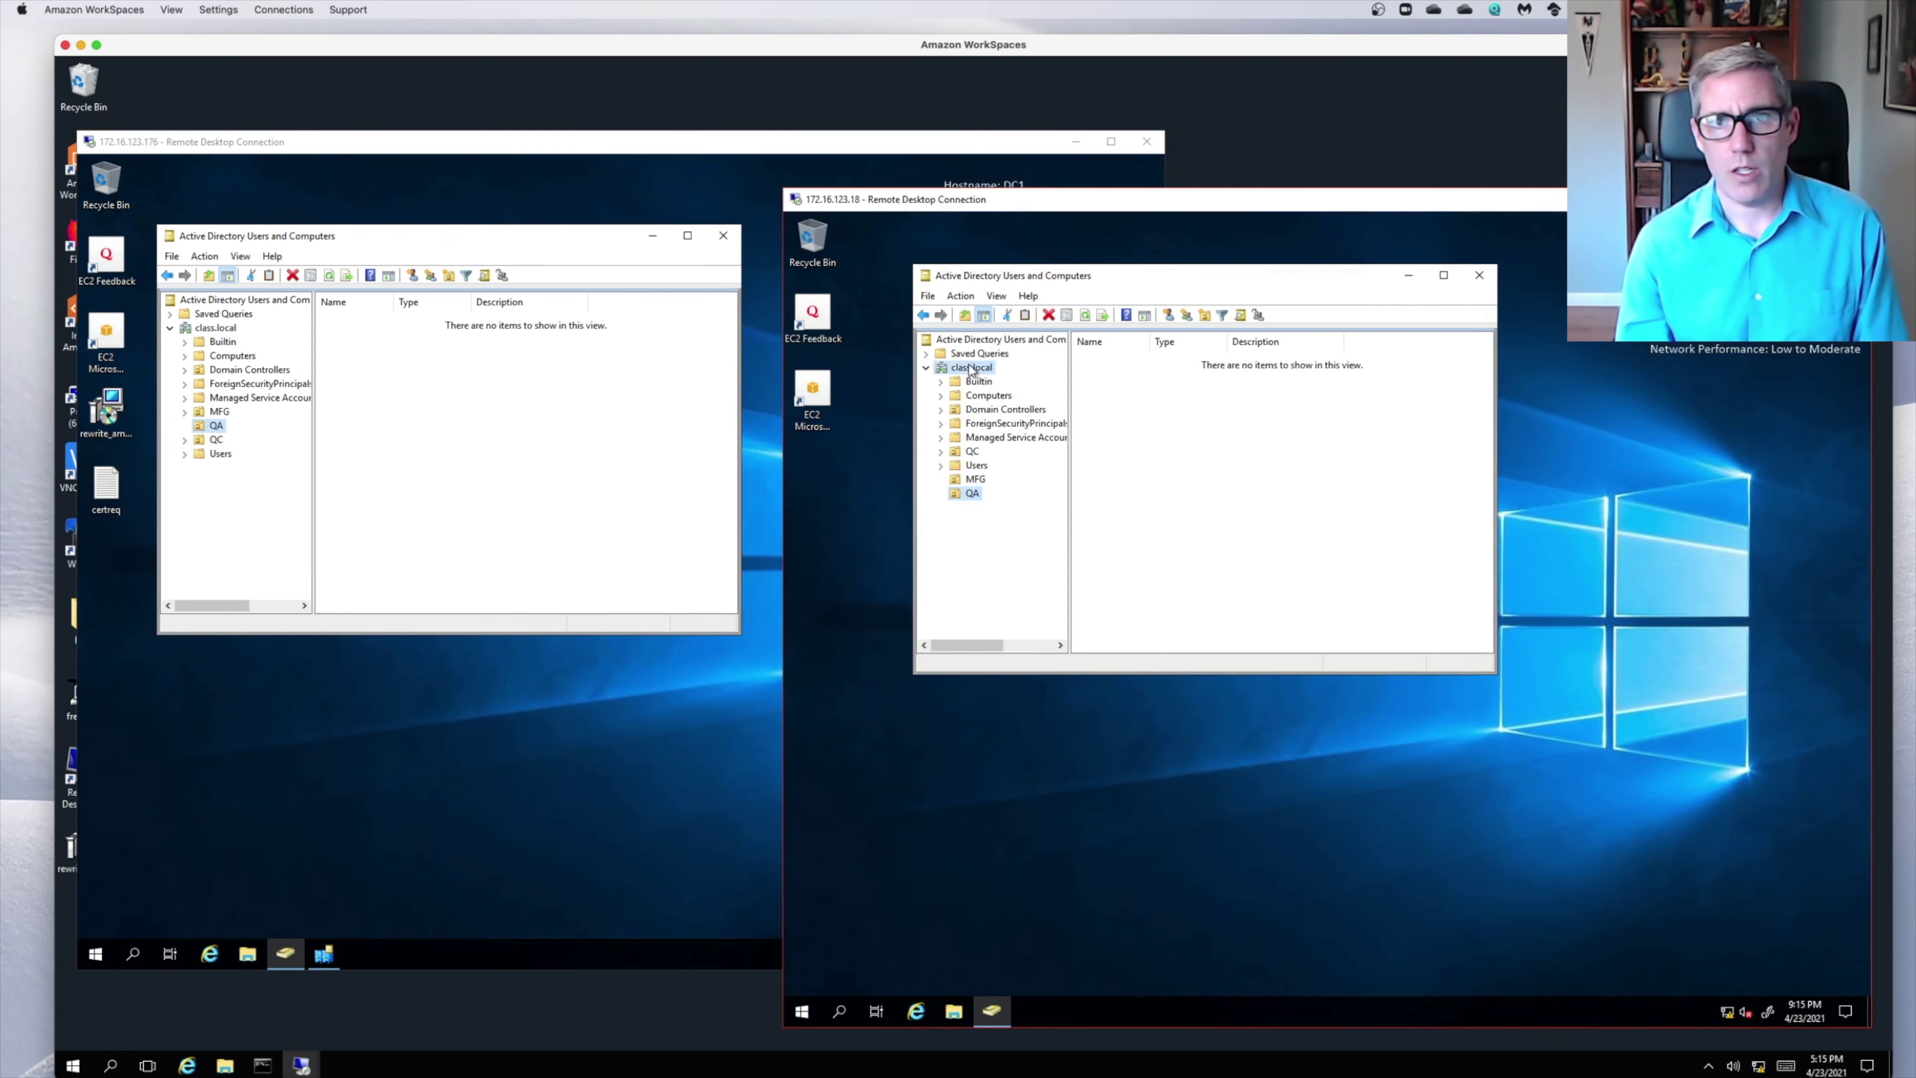
left_click(961, 296)
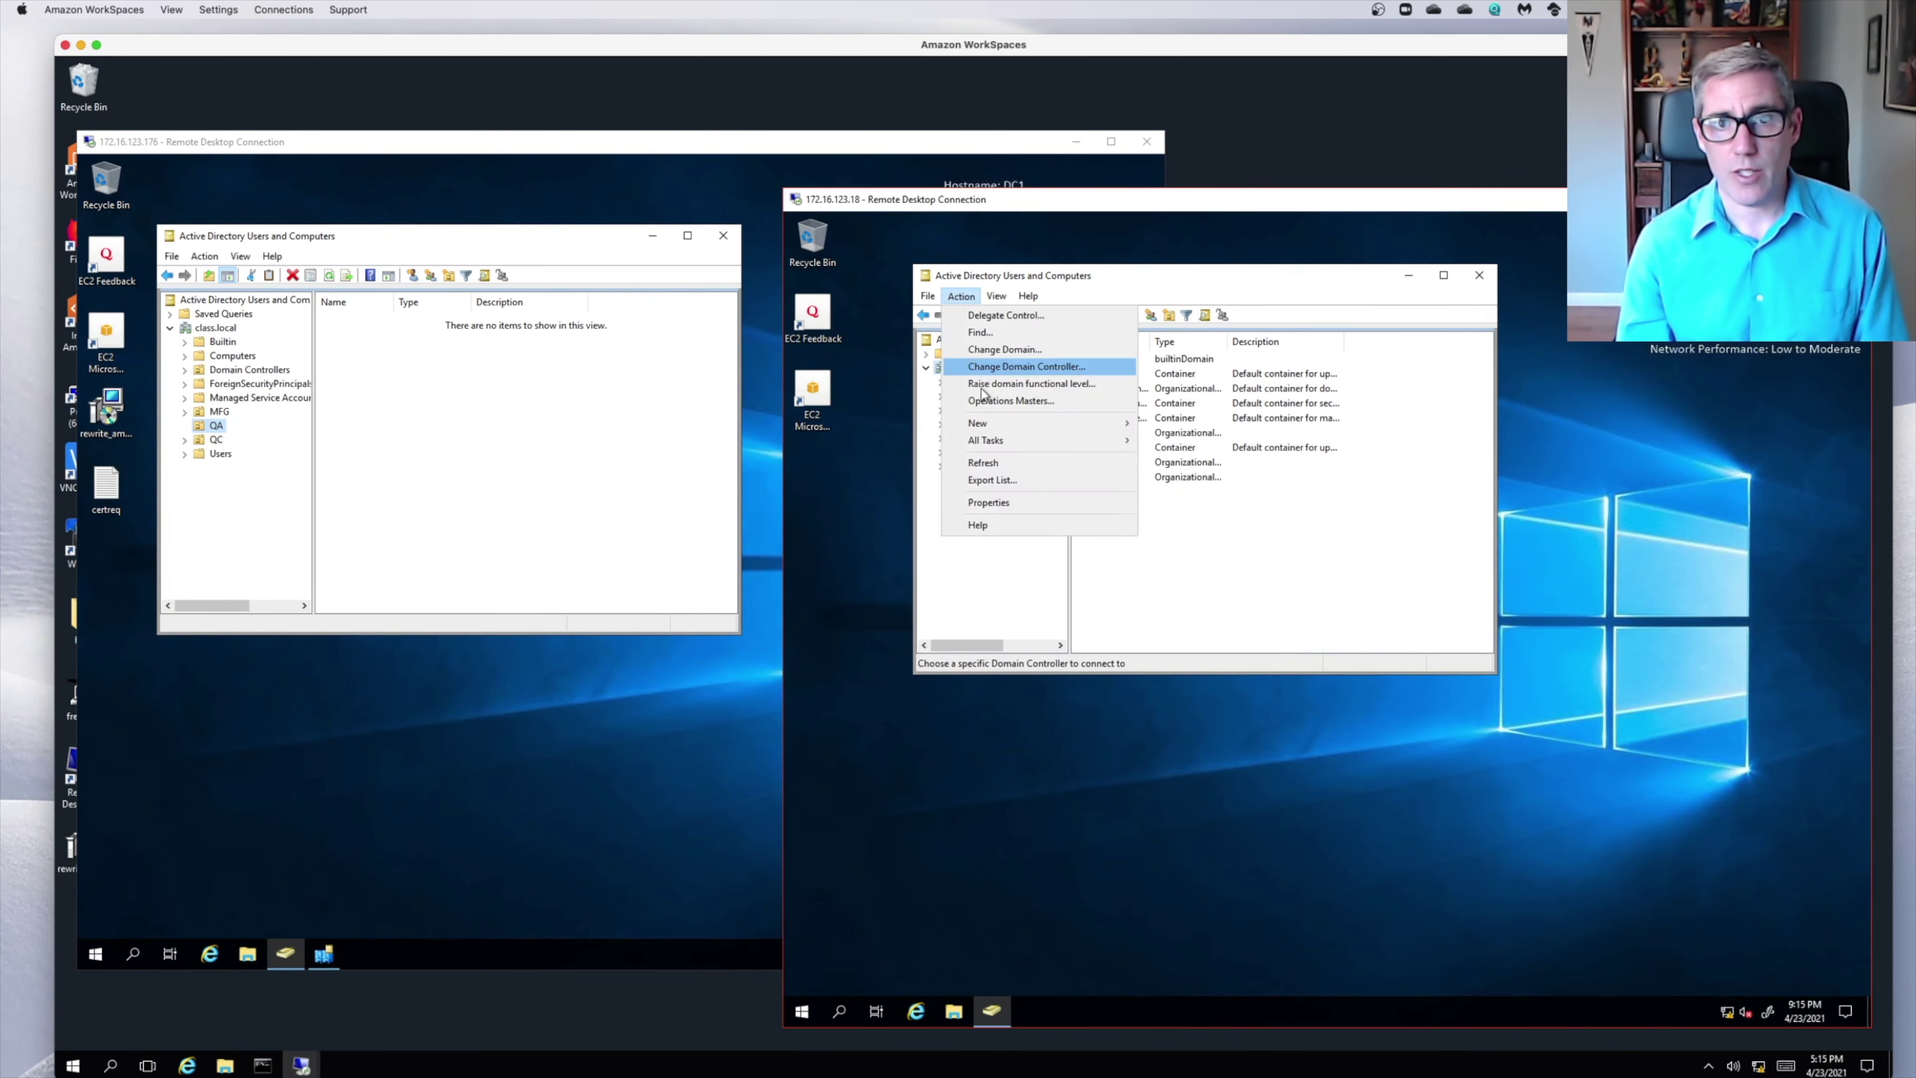
left_click(983, 462)
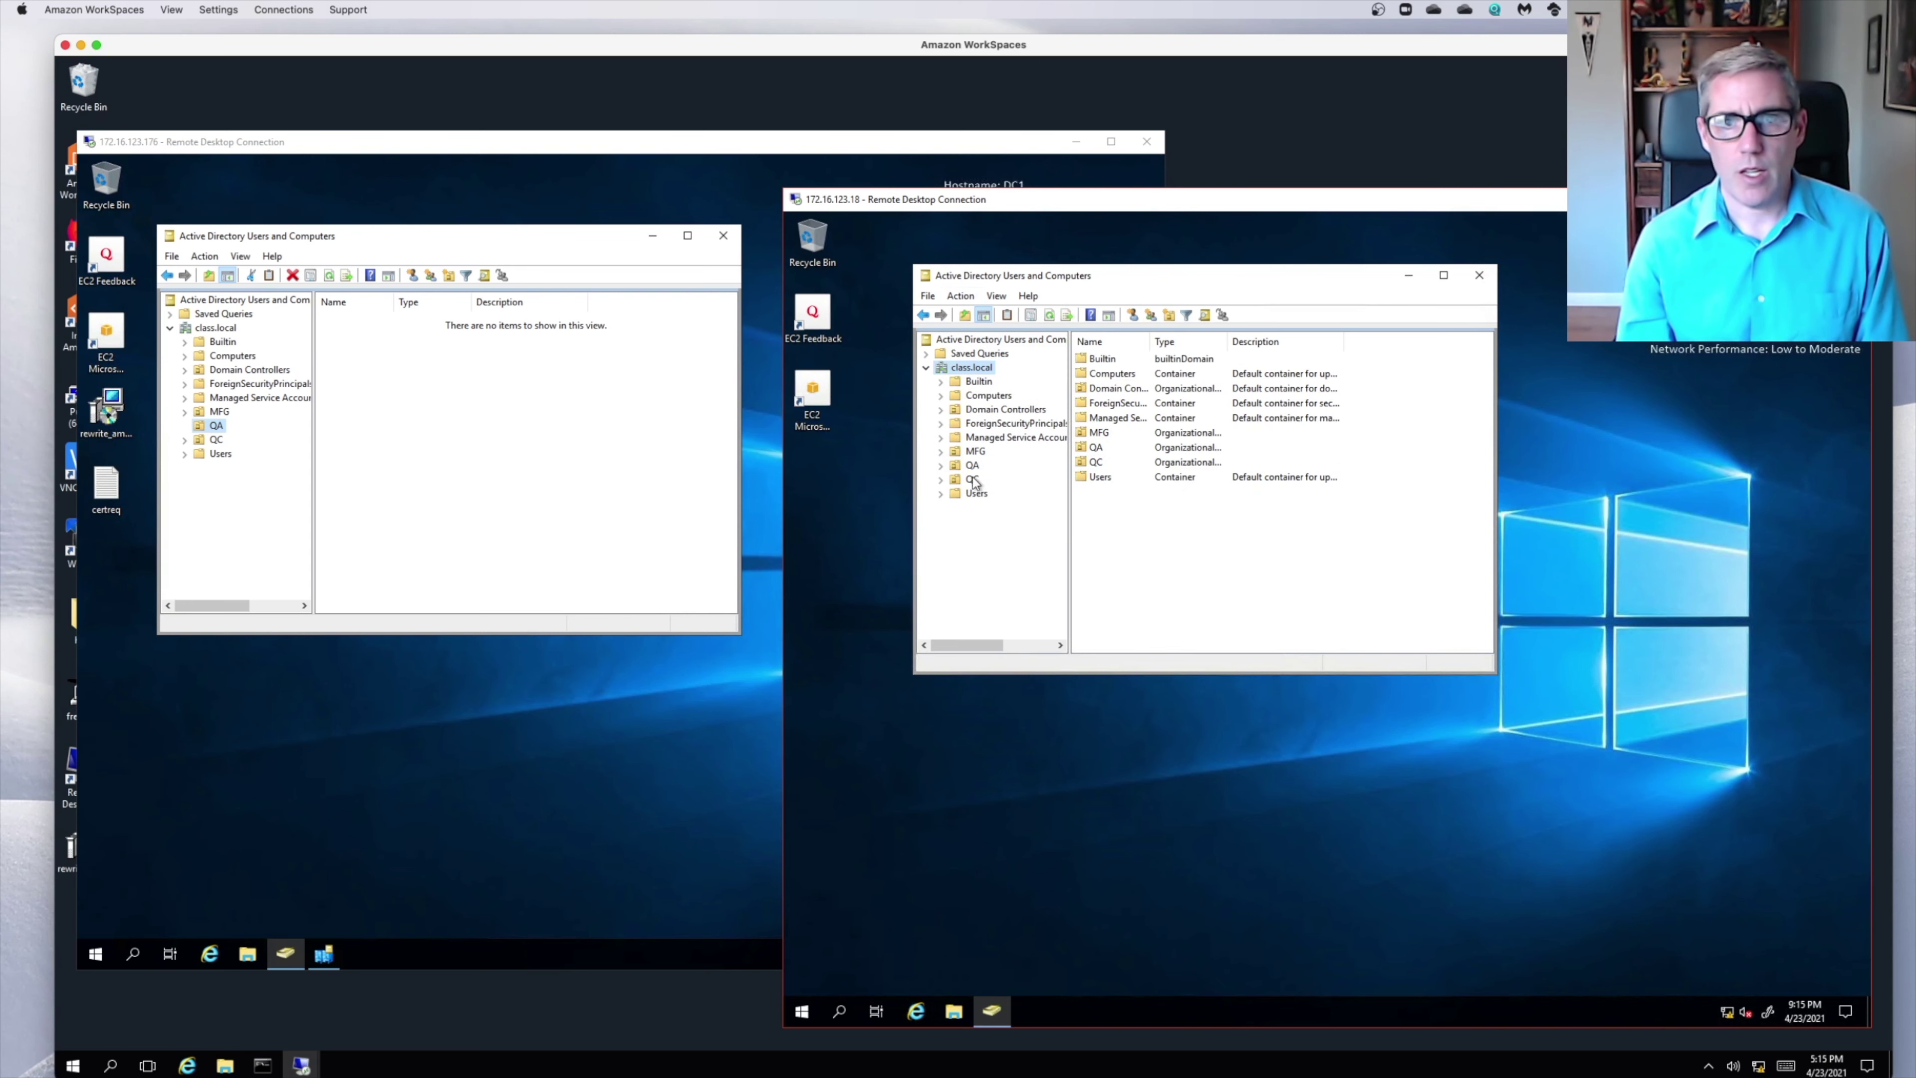
left_click(973, 465)
Start a new user in QA, entering the user's first name and logon name.
right_click(1140, 451)
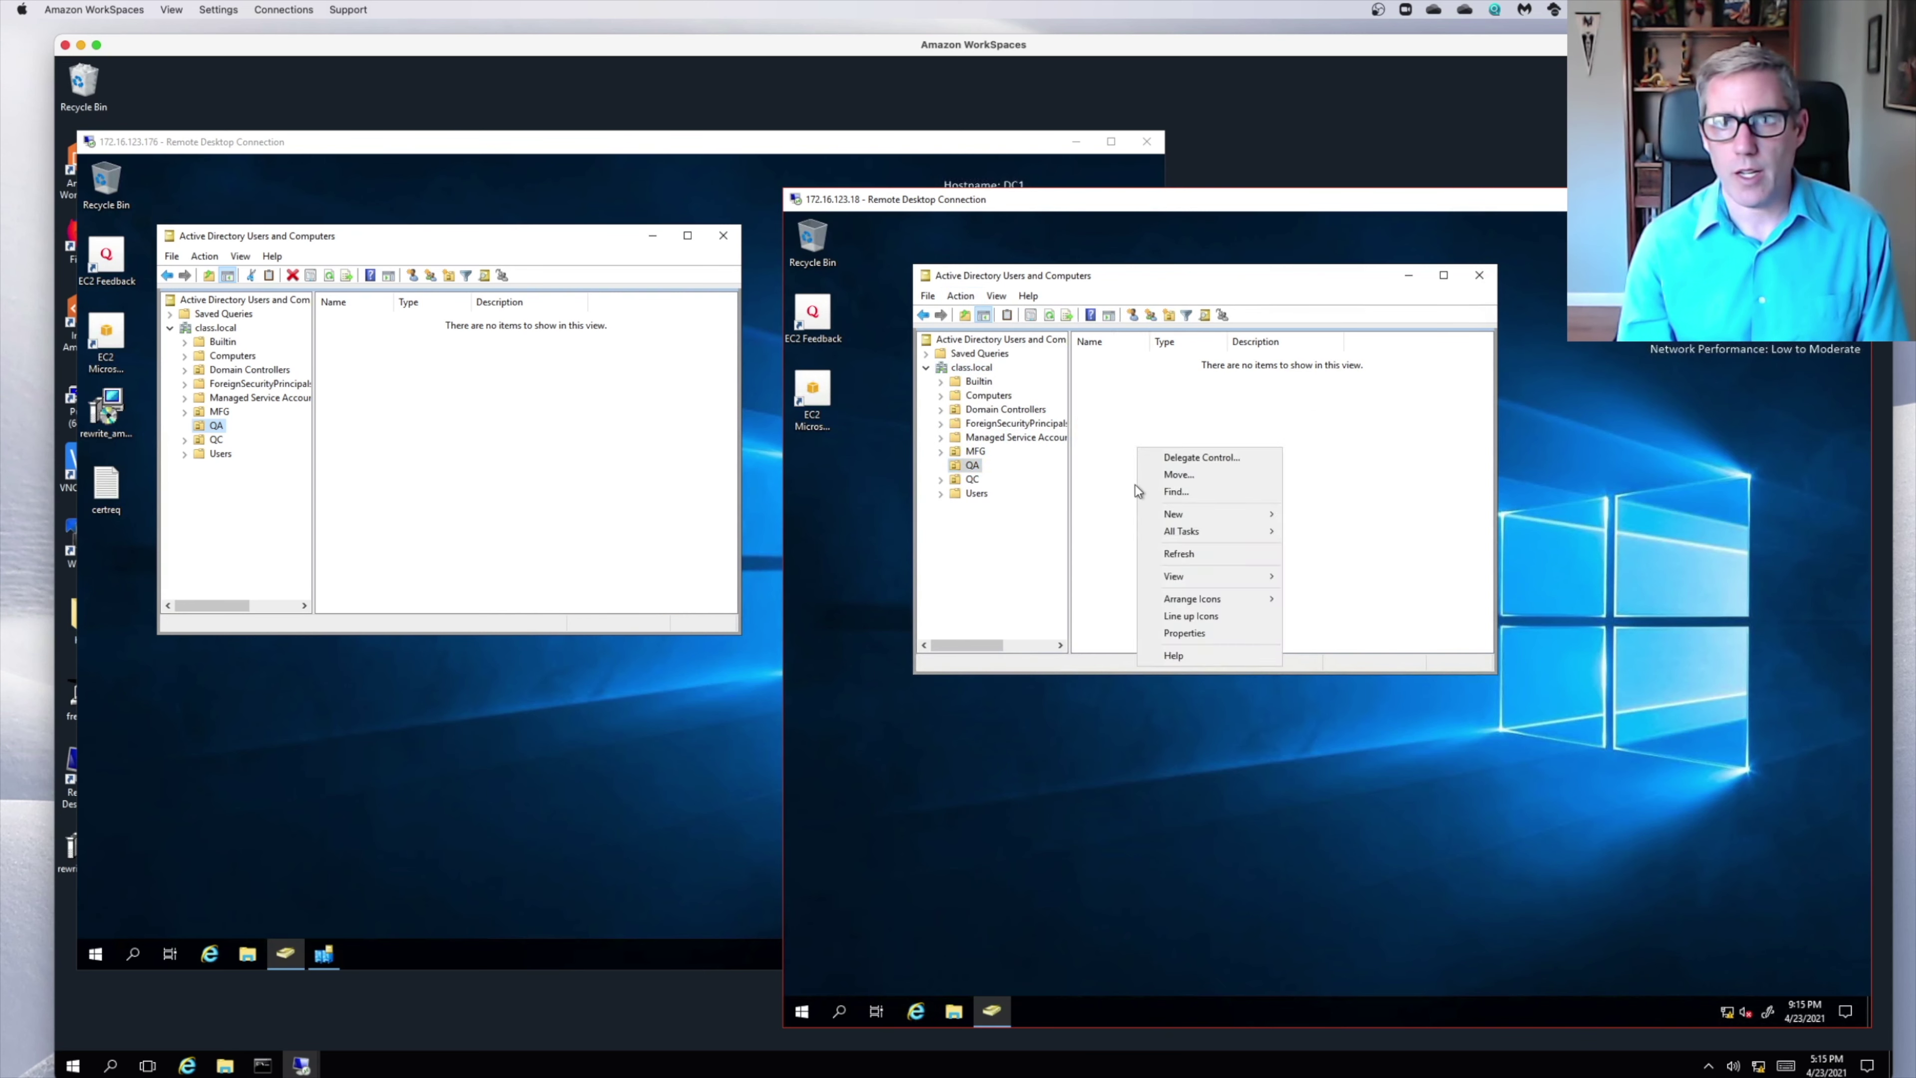
mouse_move(1231, 517)
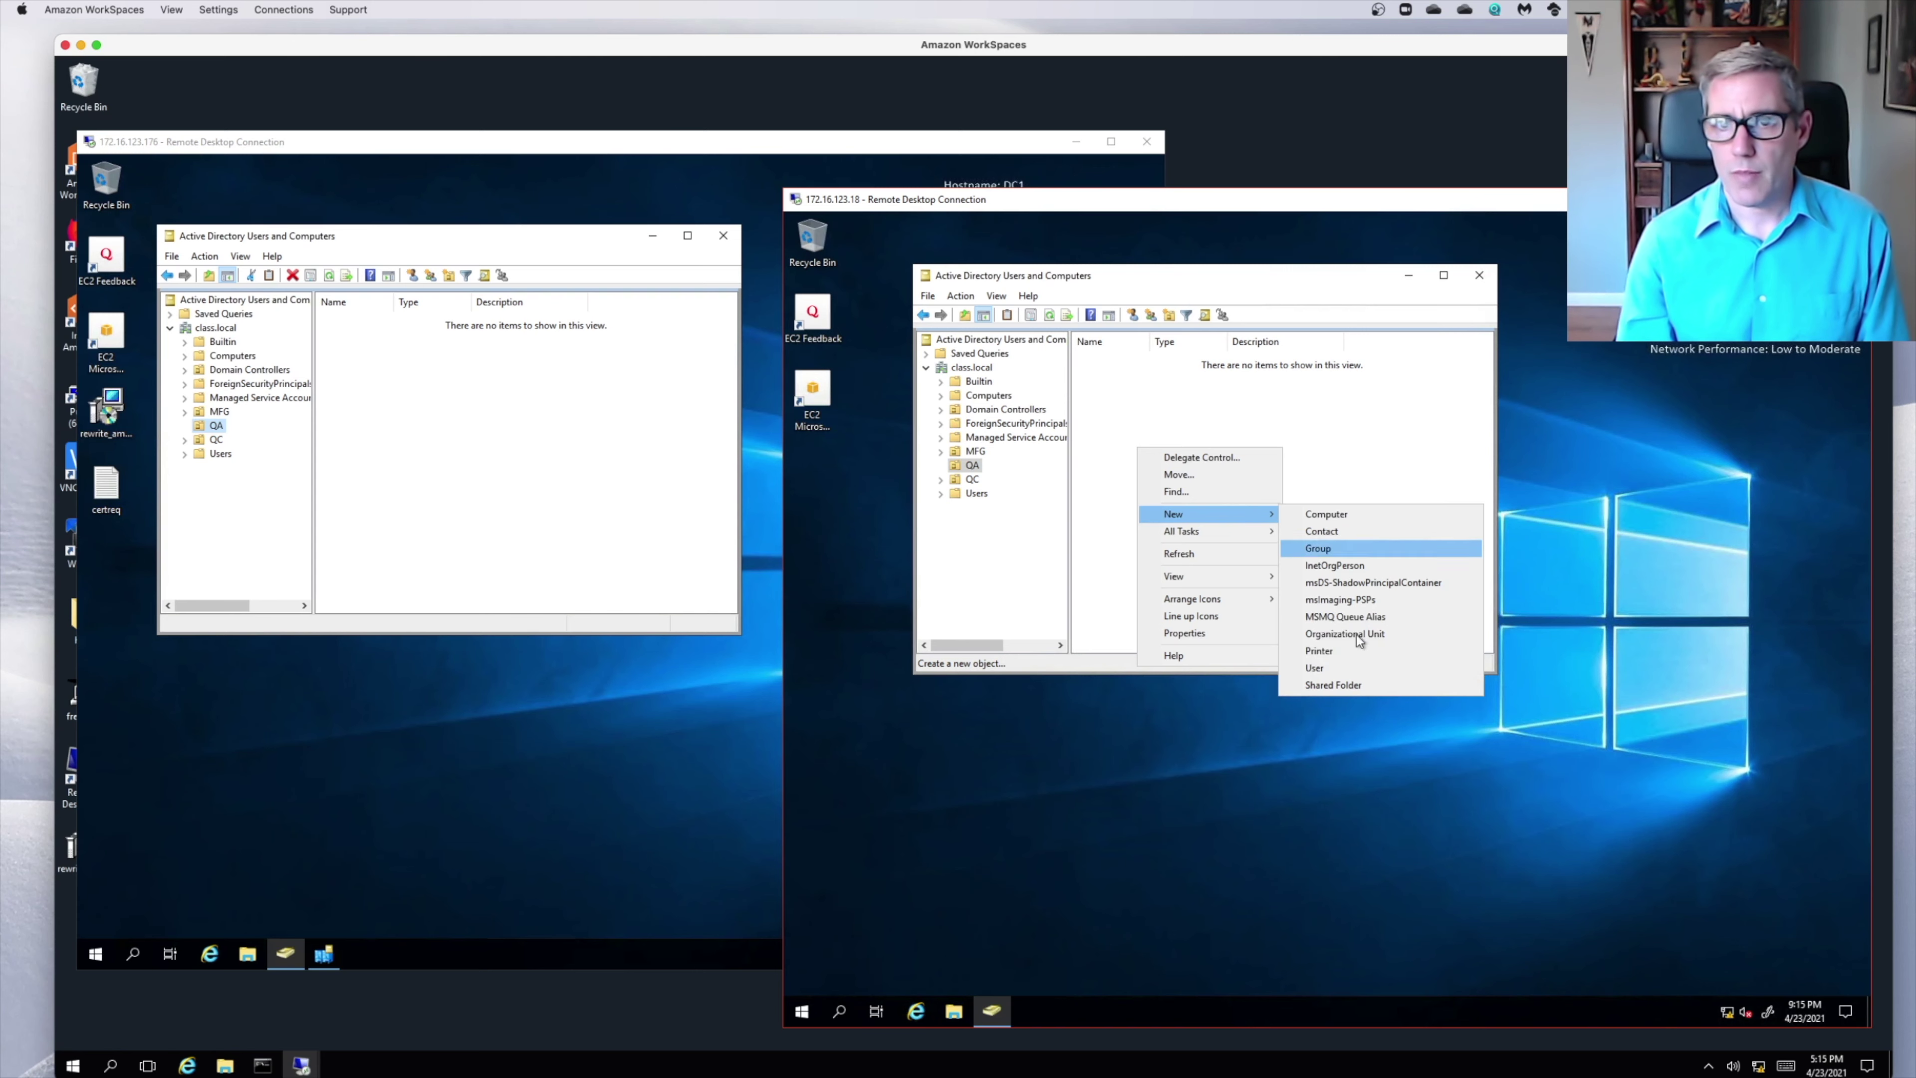
left_click(1344, 665)
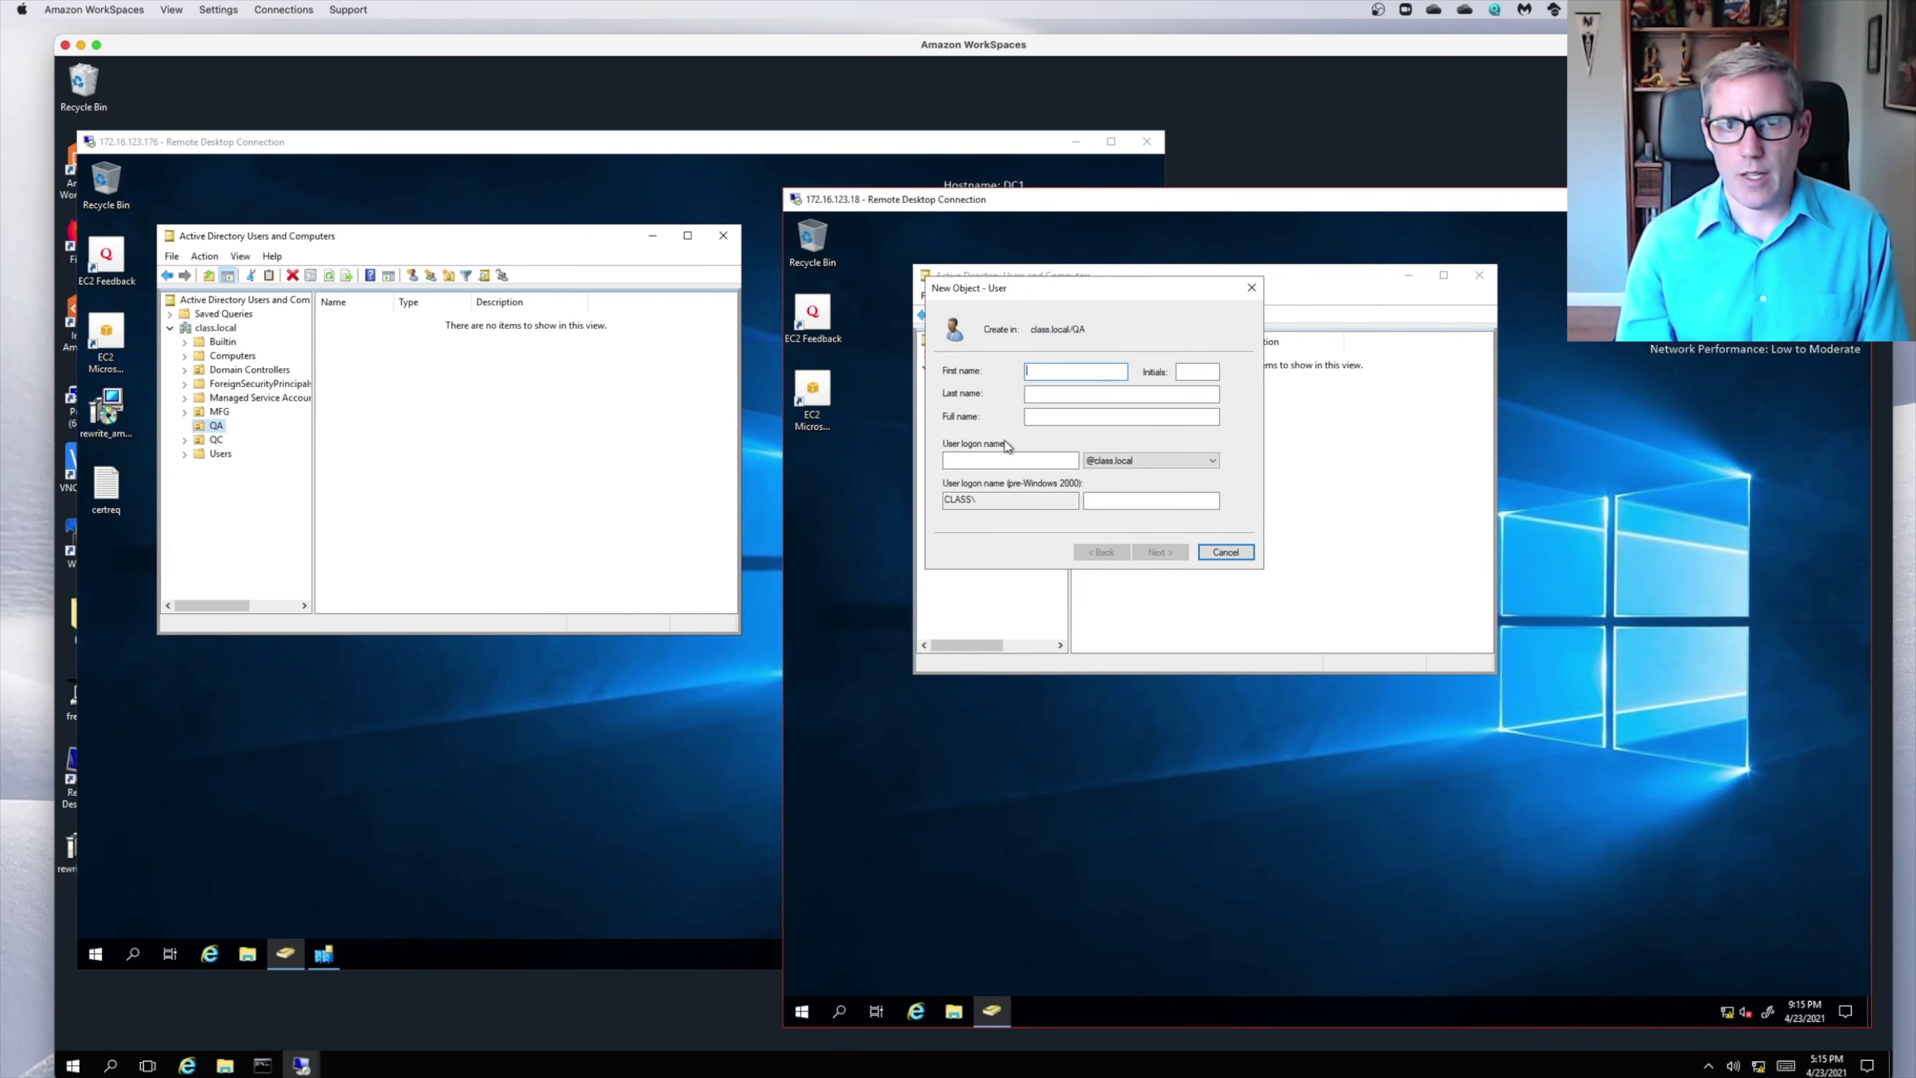
type("mary")
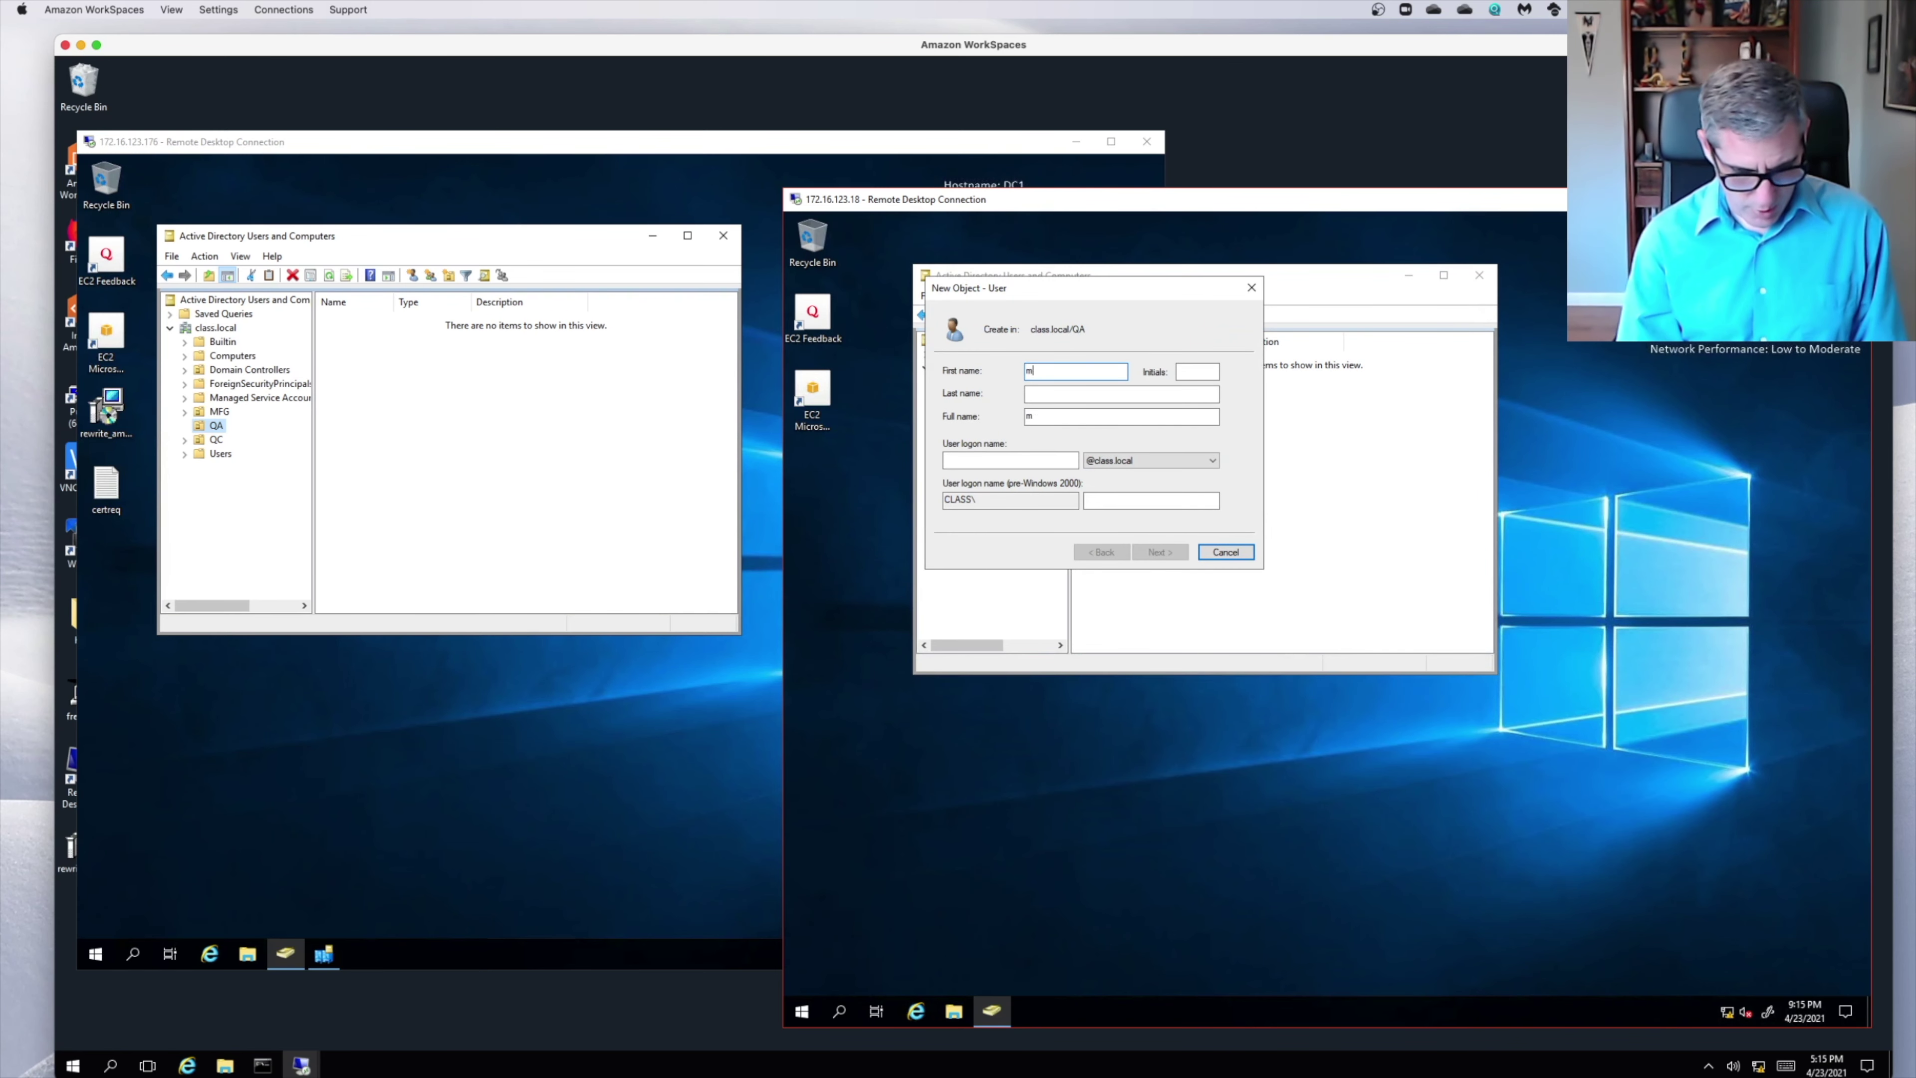
left_click(1026, 459)
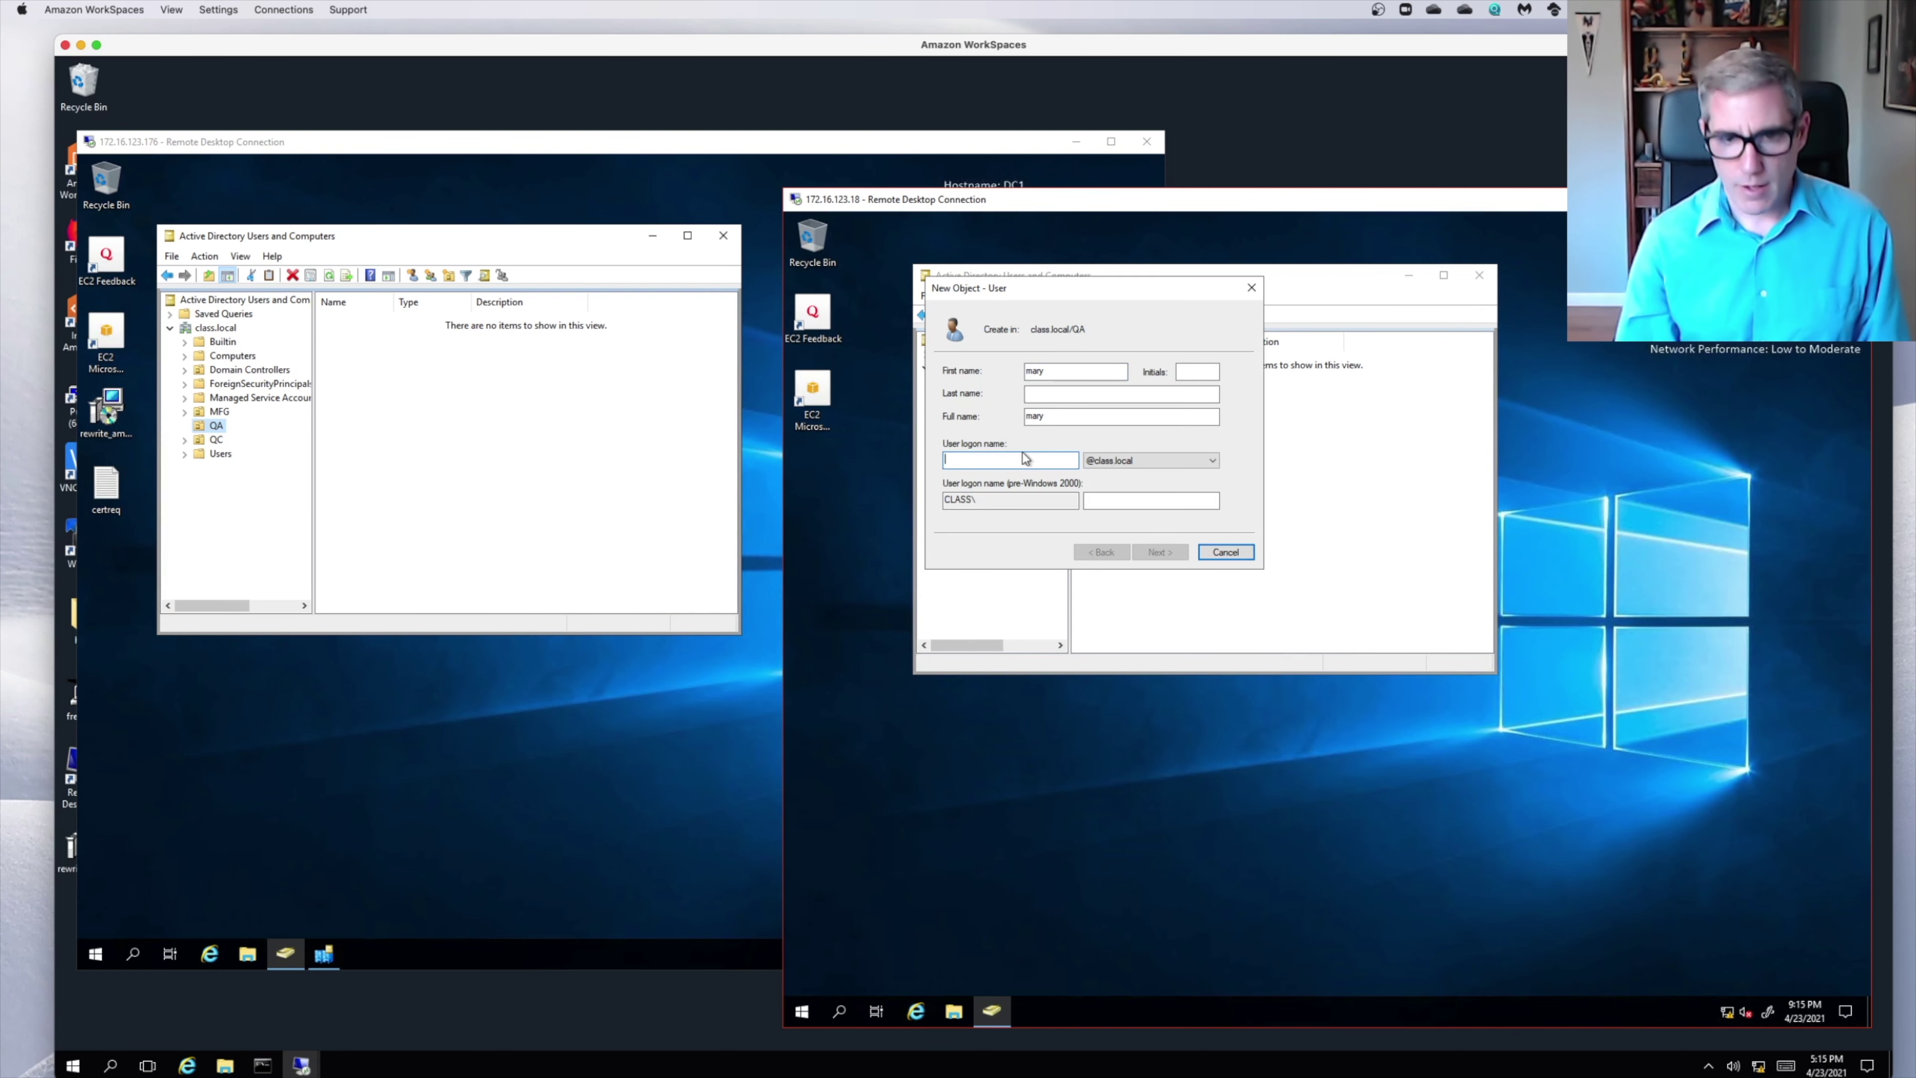
type("mary")
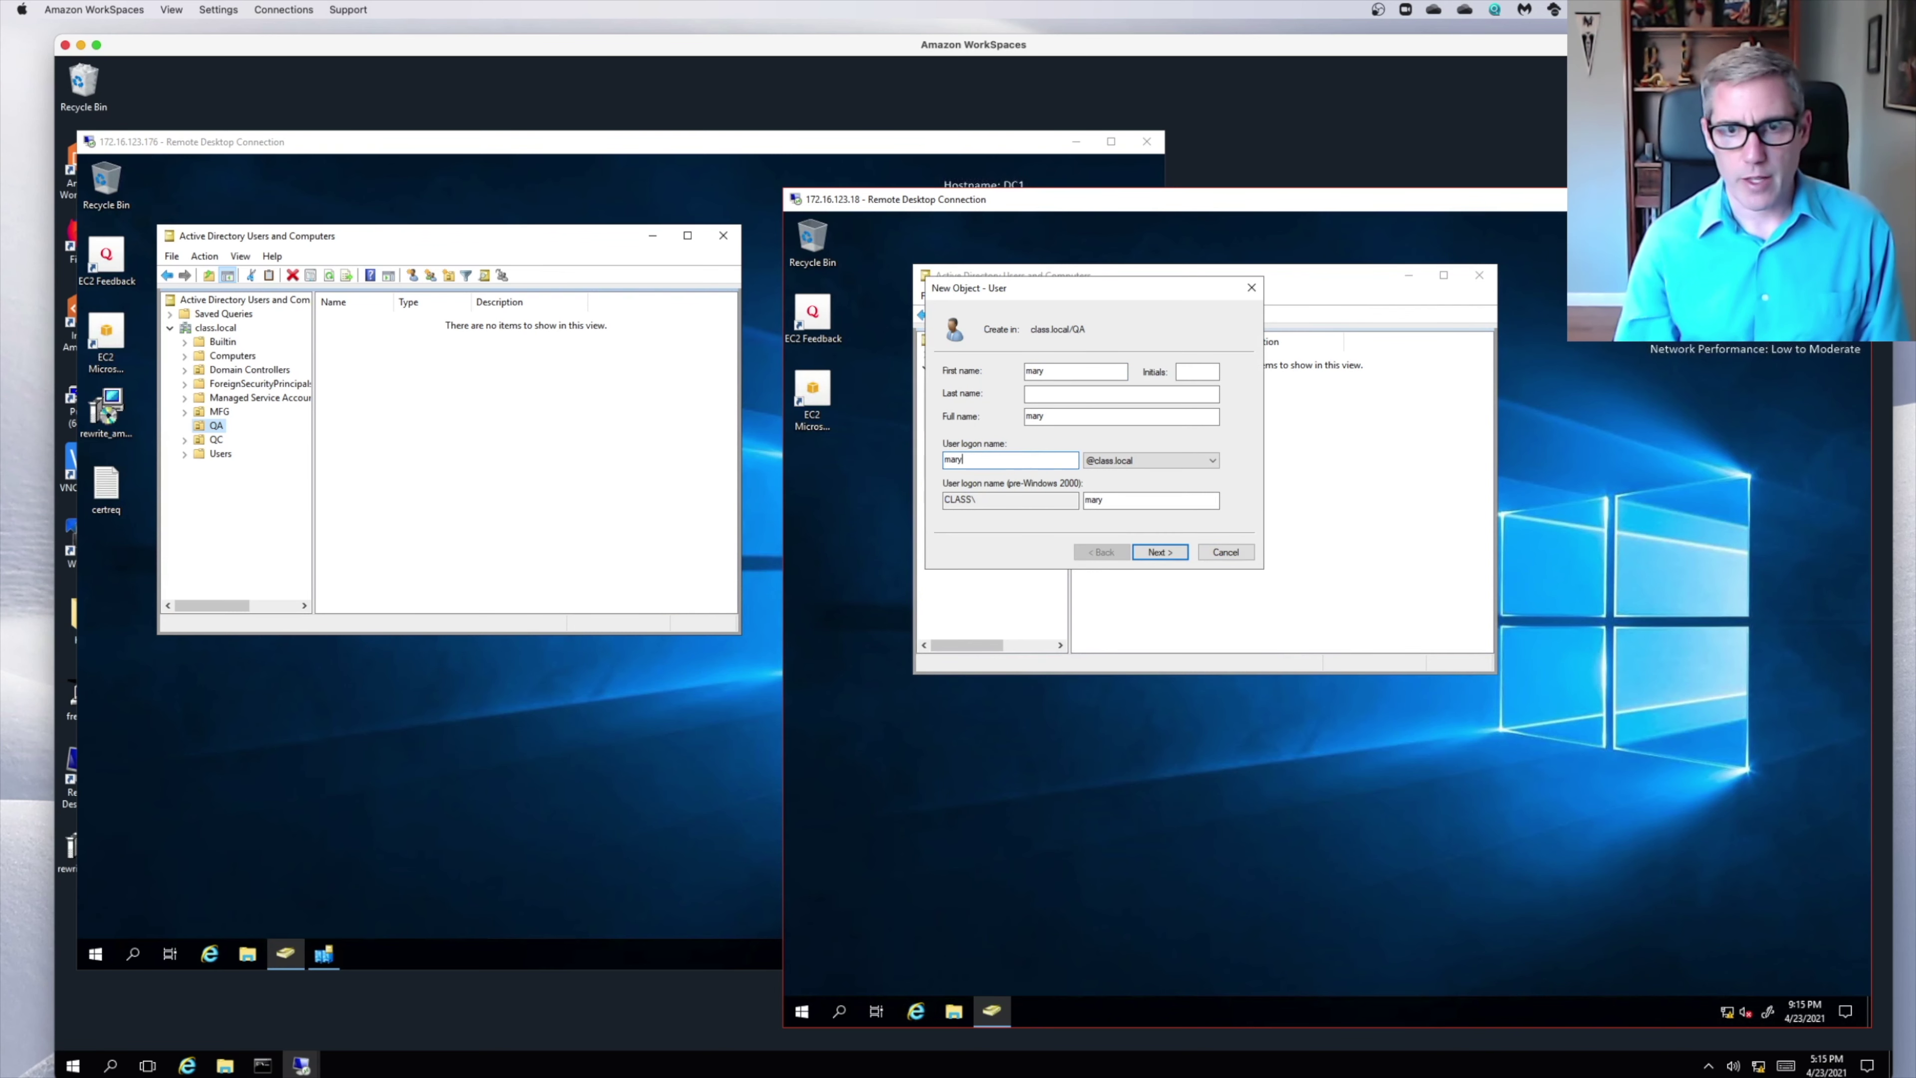
left_click(1167, 550)
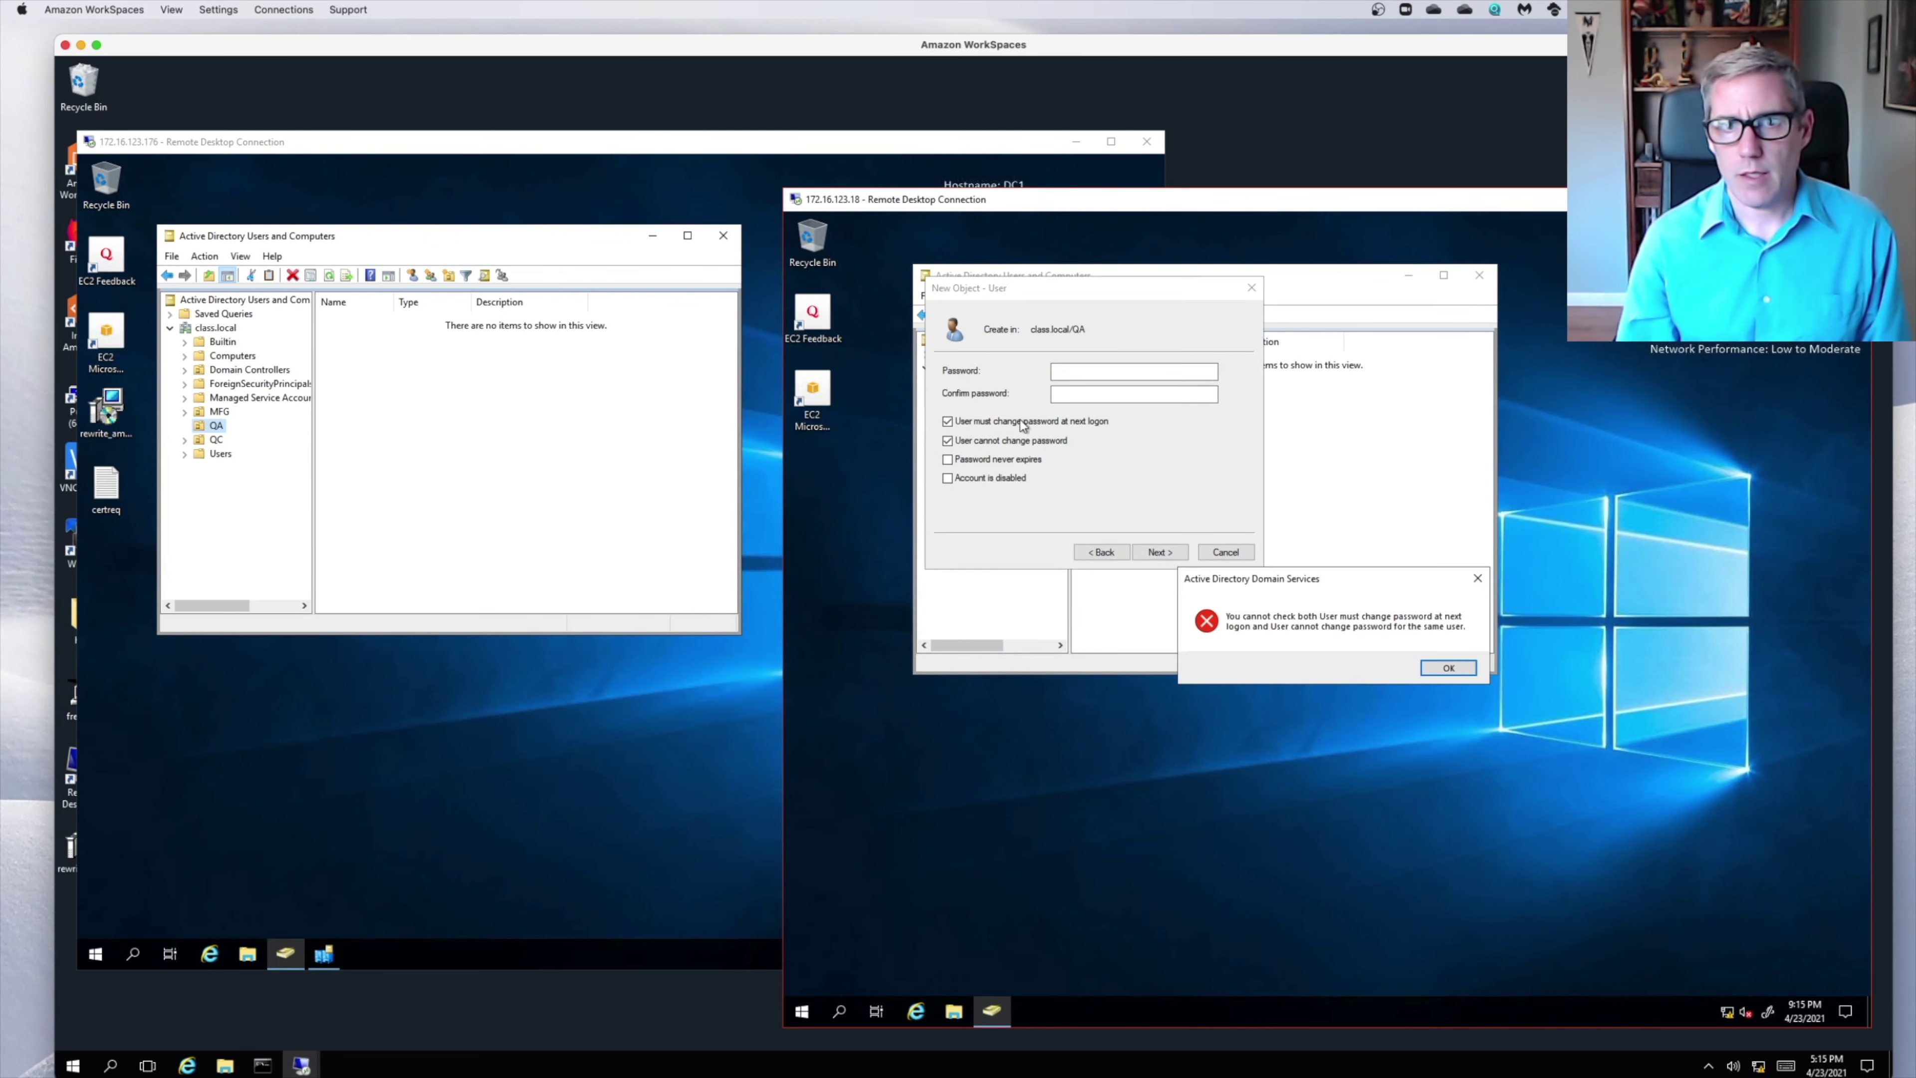
Clear the must-change-at-next-logon option, enter and confirm the account password, and finish the user.
left_click(1448, 667)
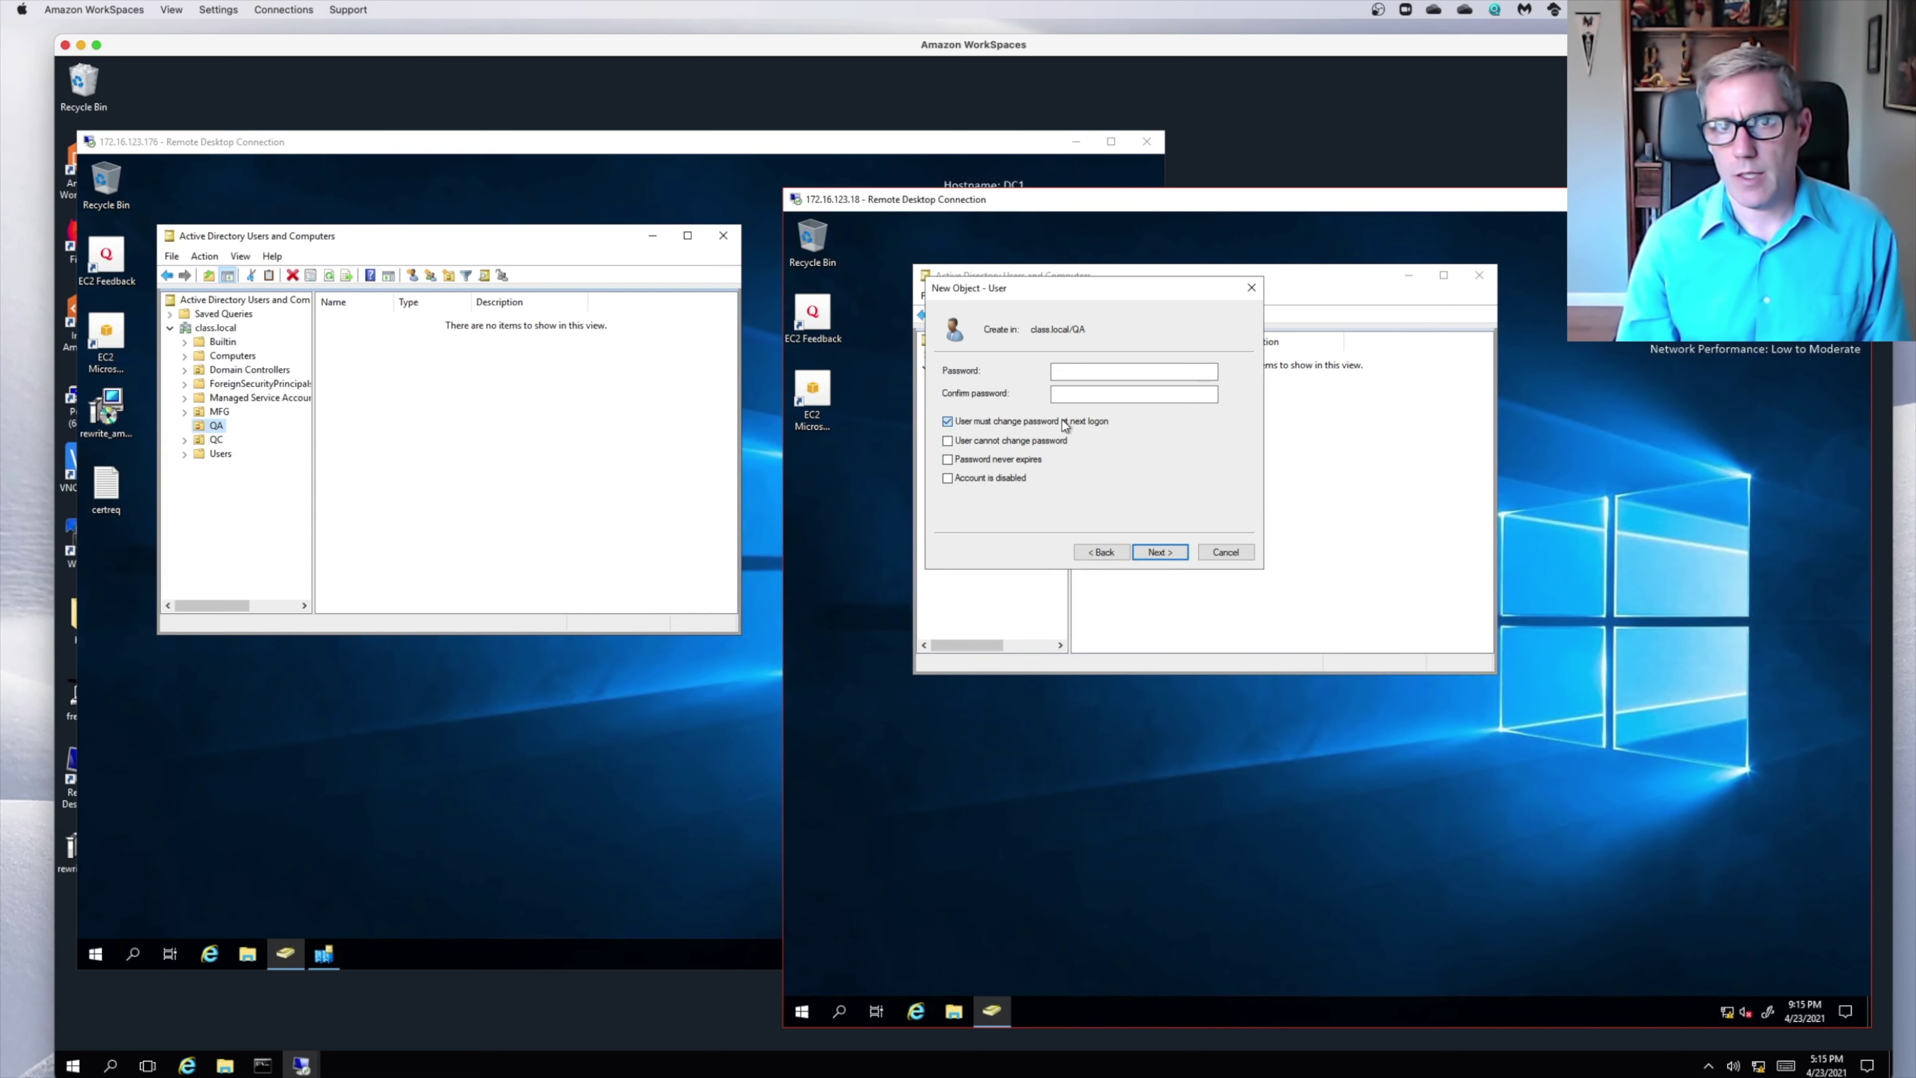
left_click(1063, 423)
left_click(1034, 441)
left_click(1087, 370)
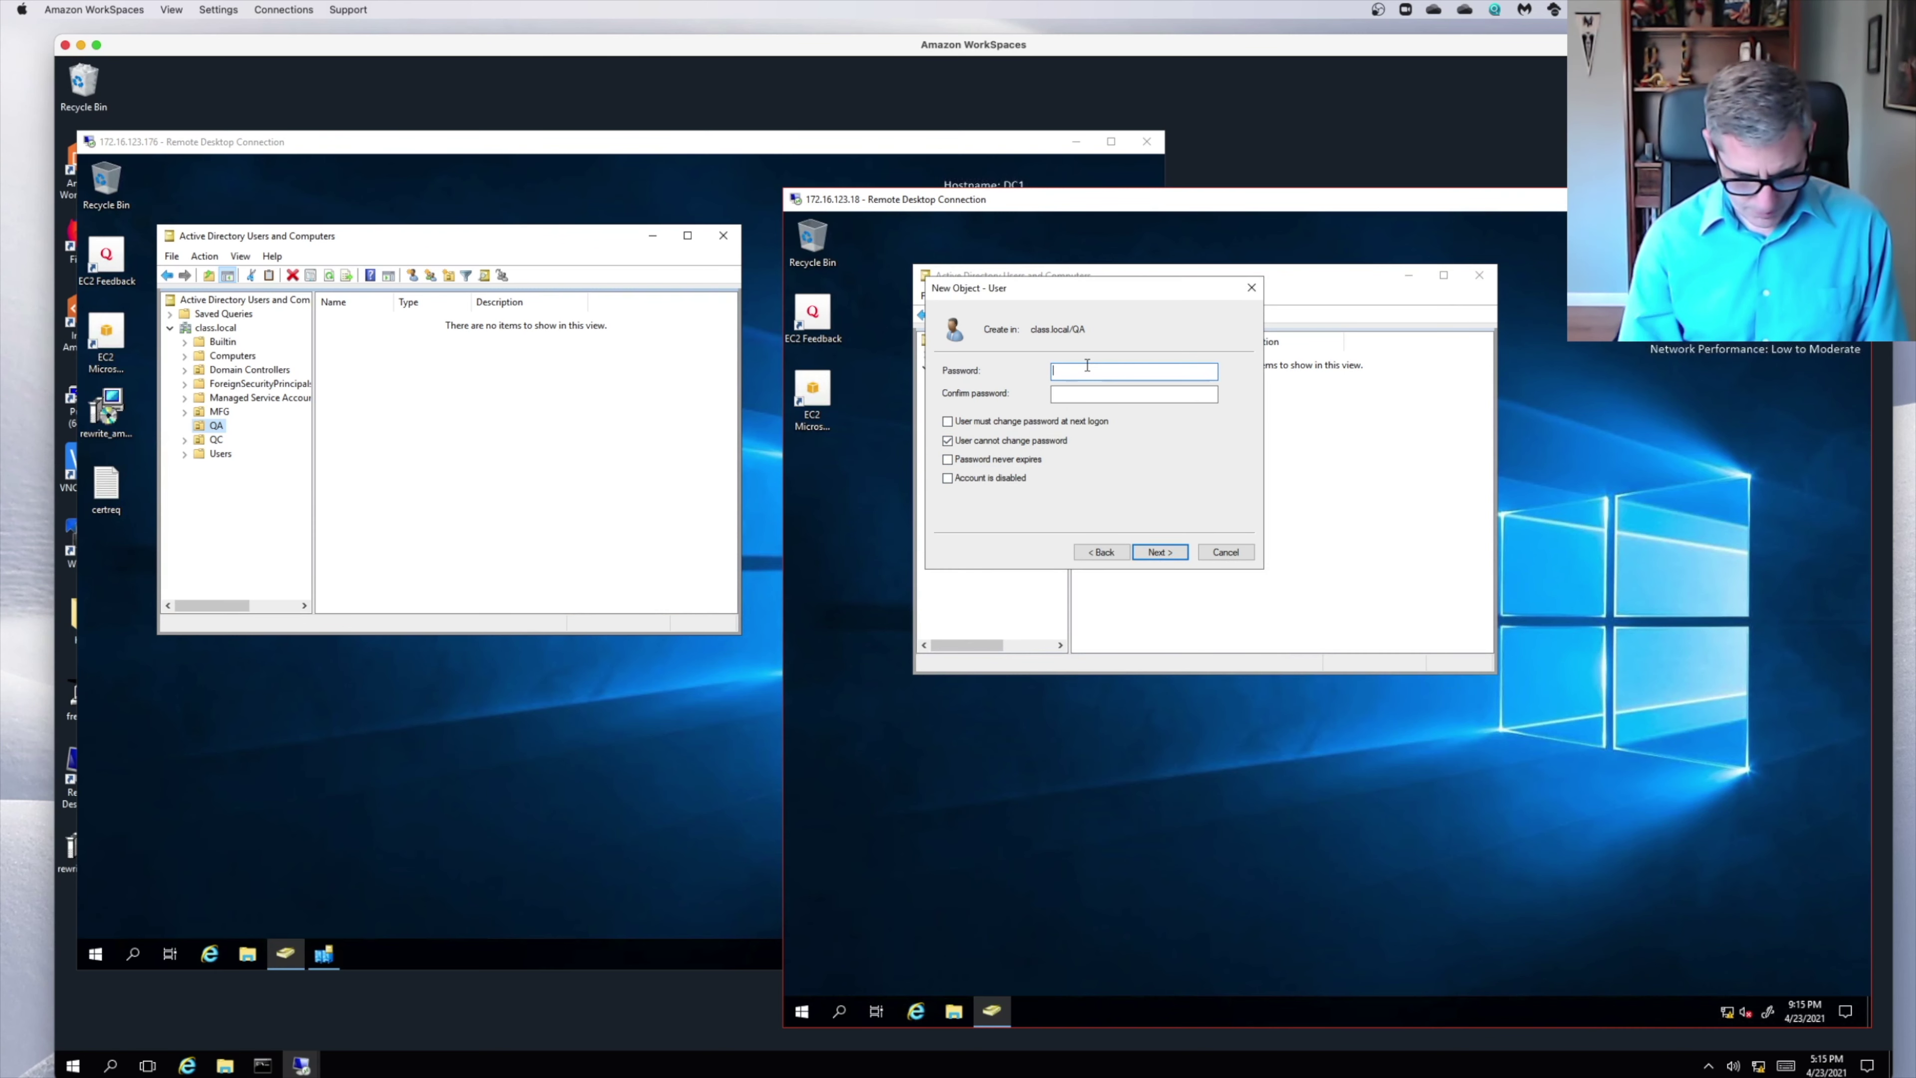
type("••")
key("Tab")
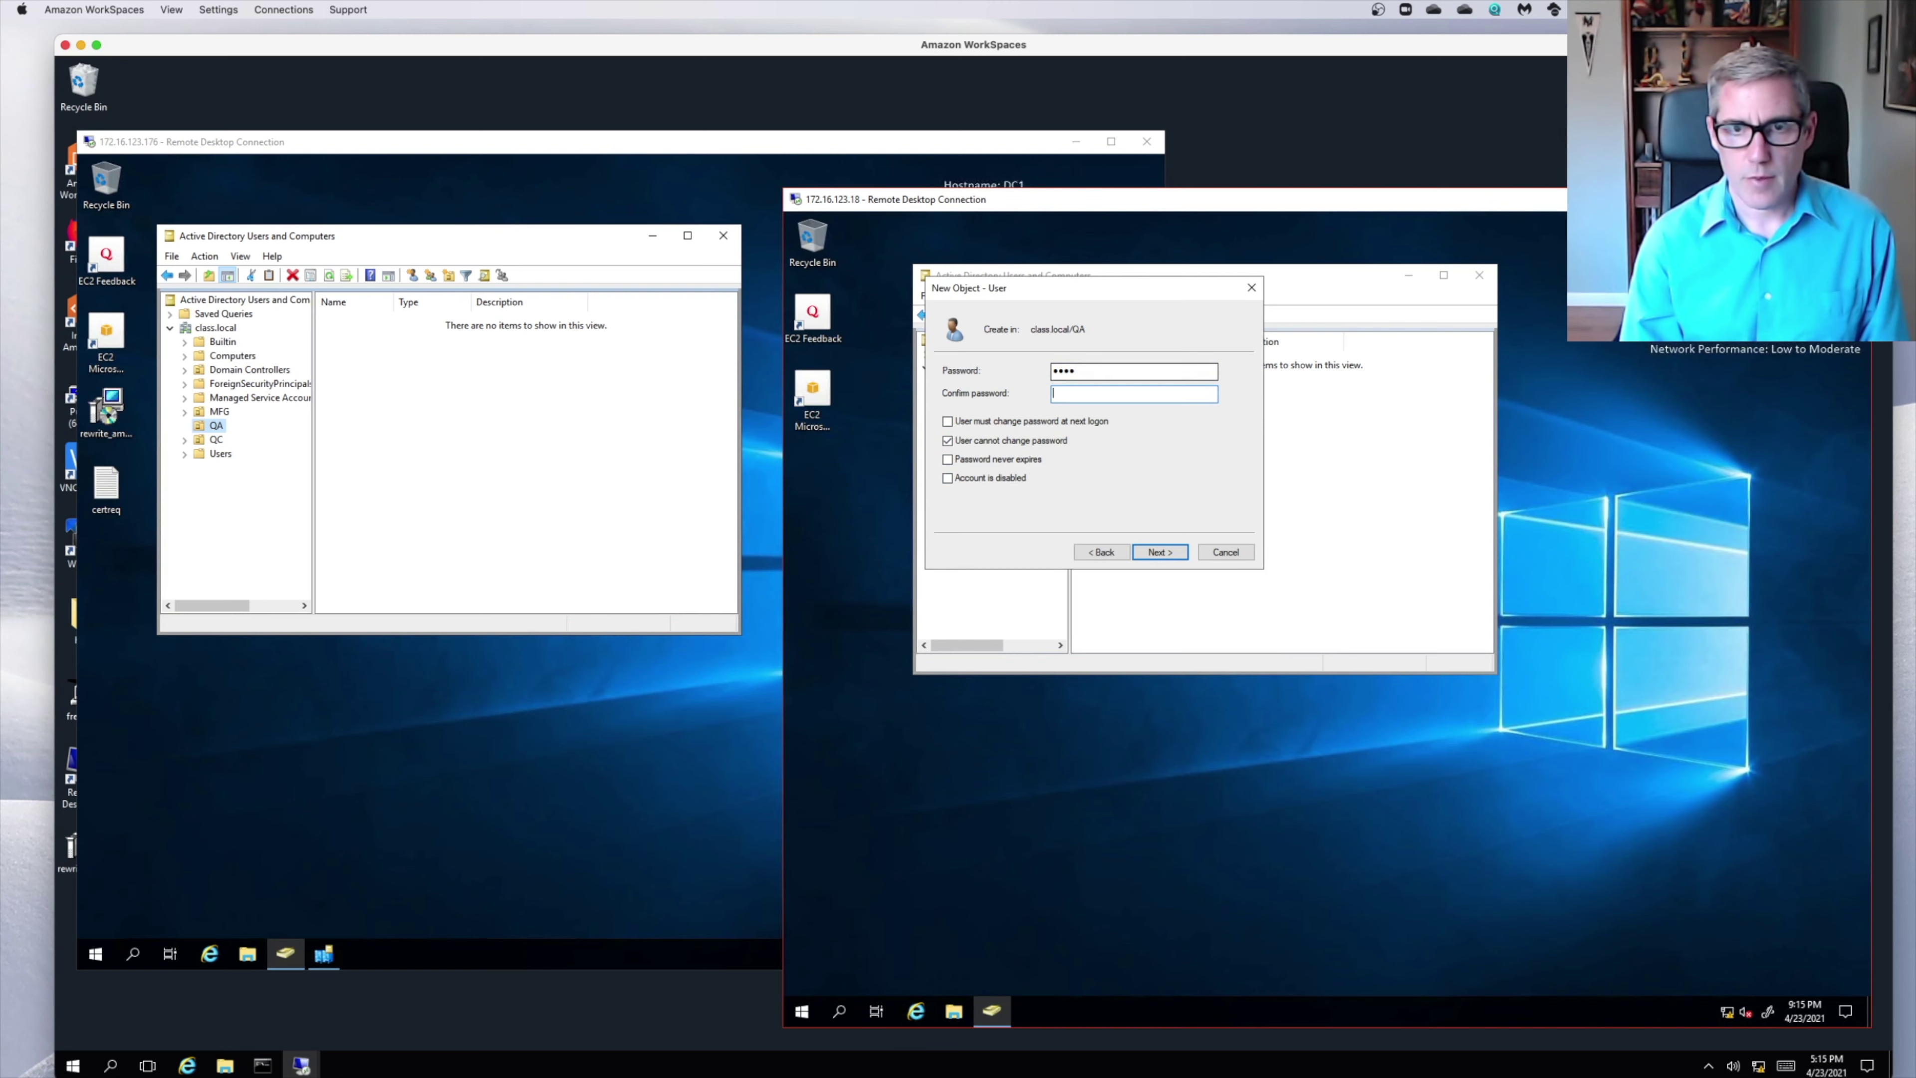
key("shift+Tab")
type("•••••")
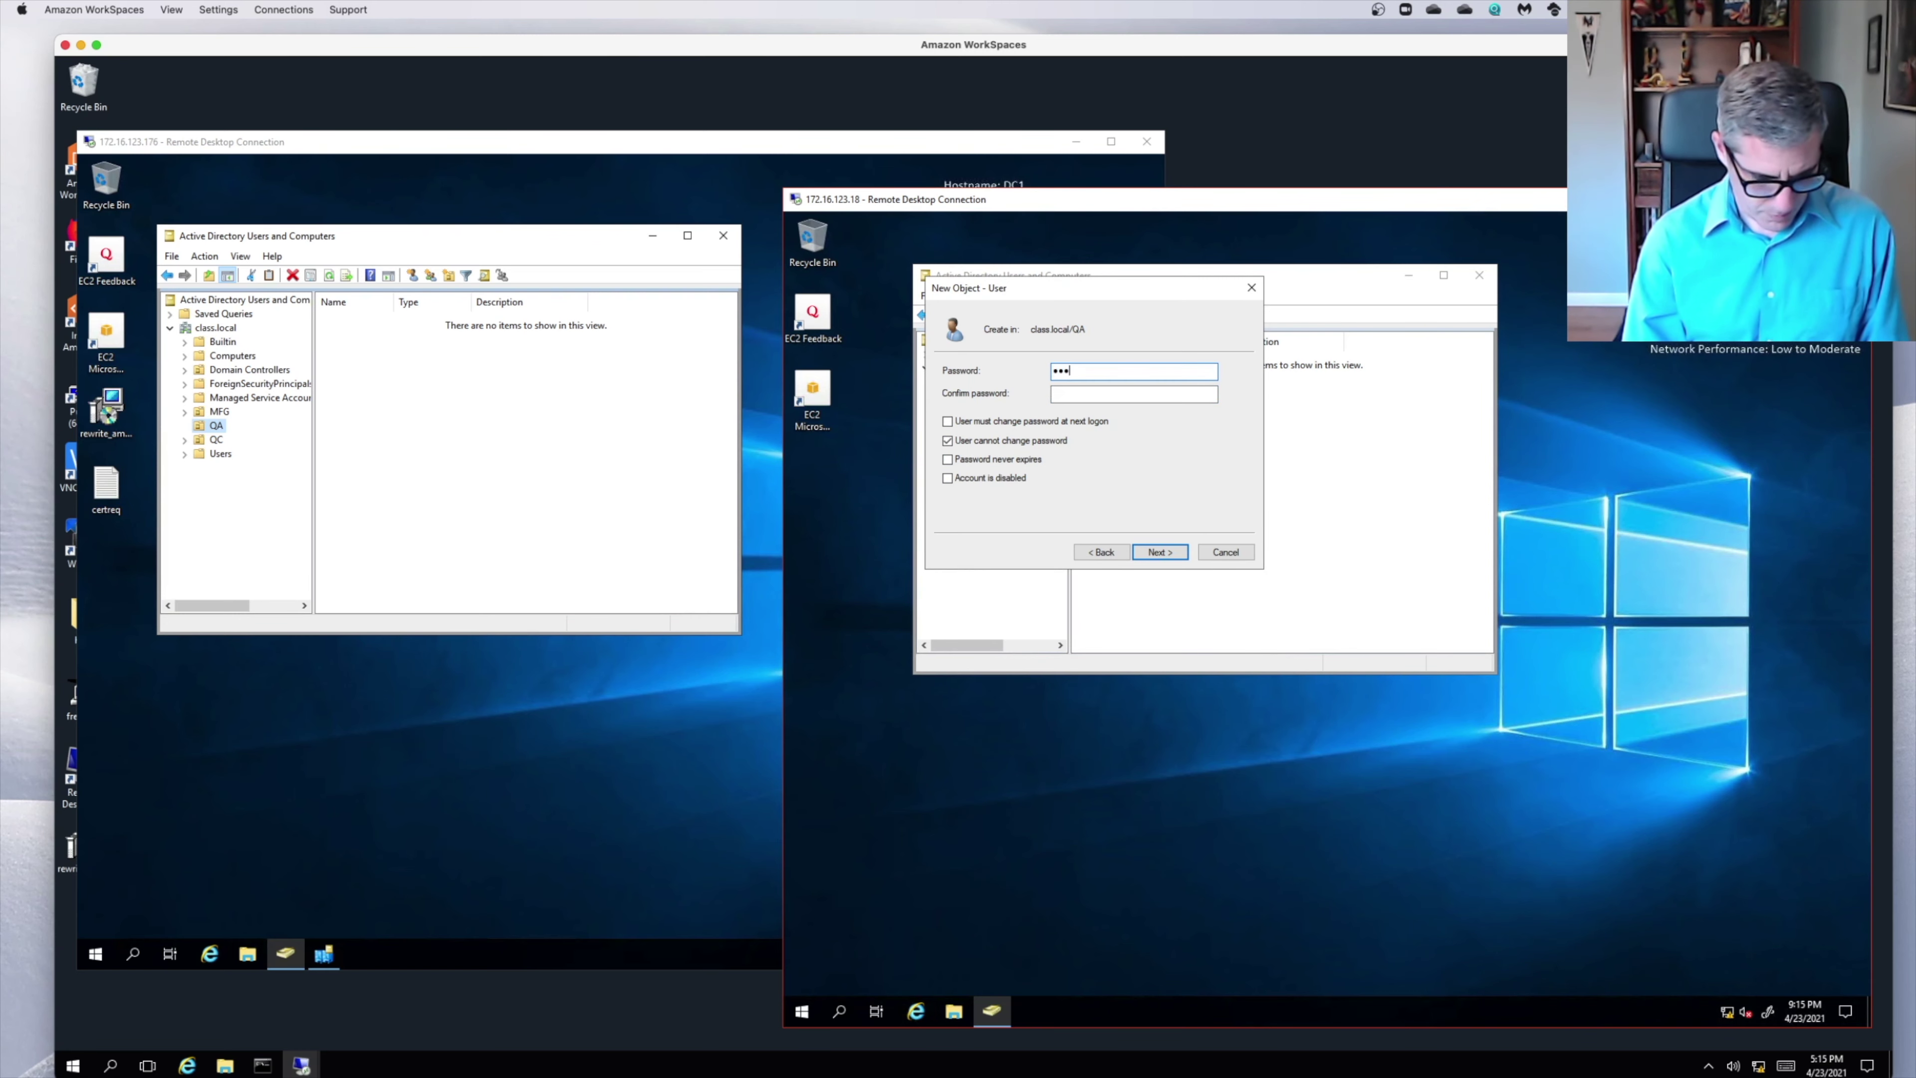
type("•••••")
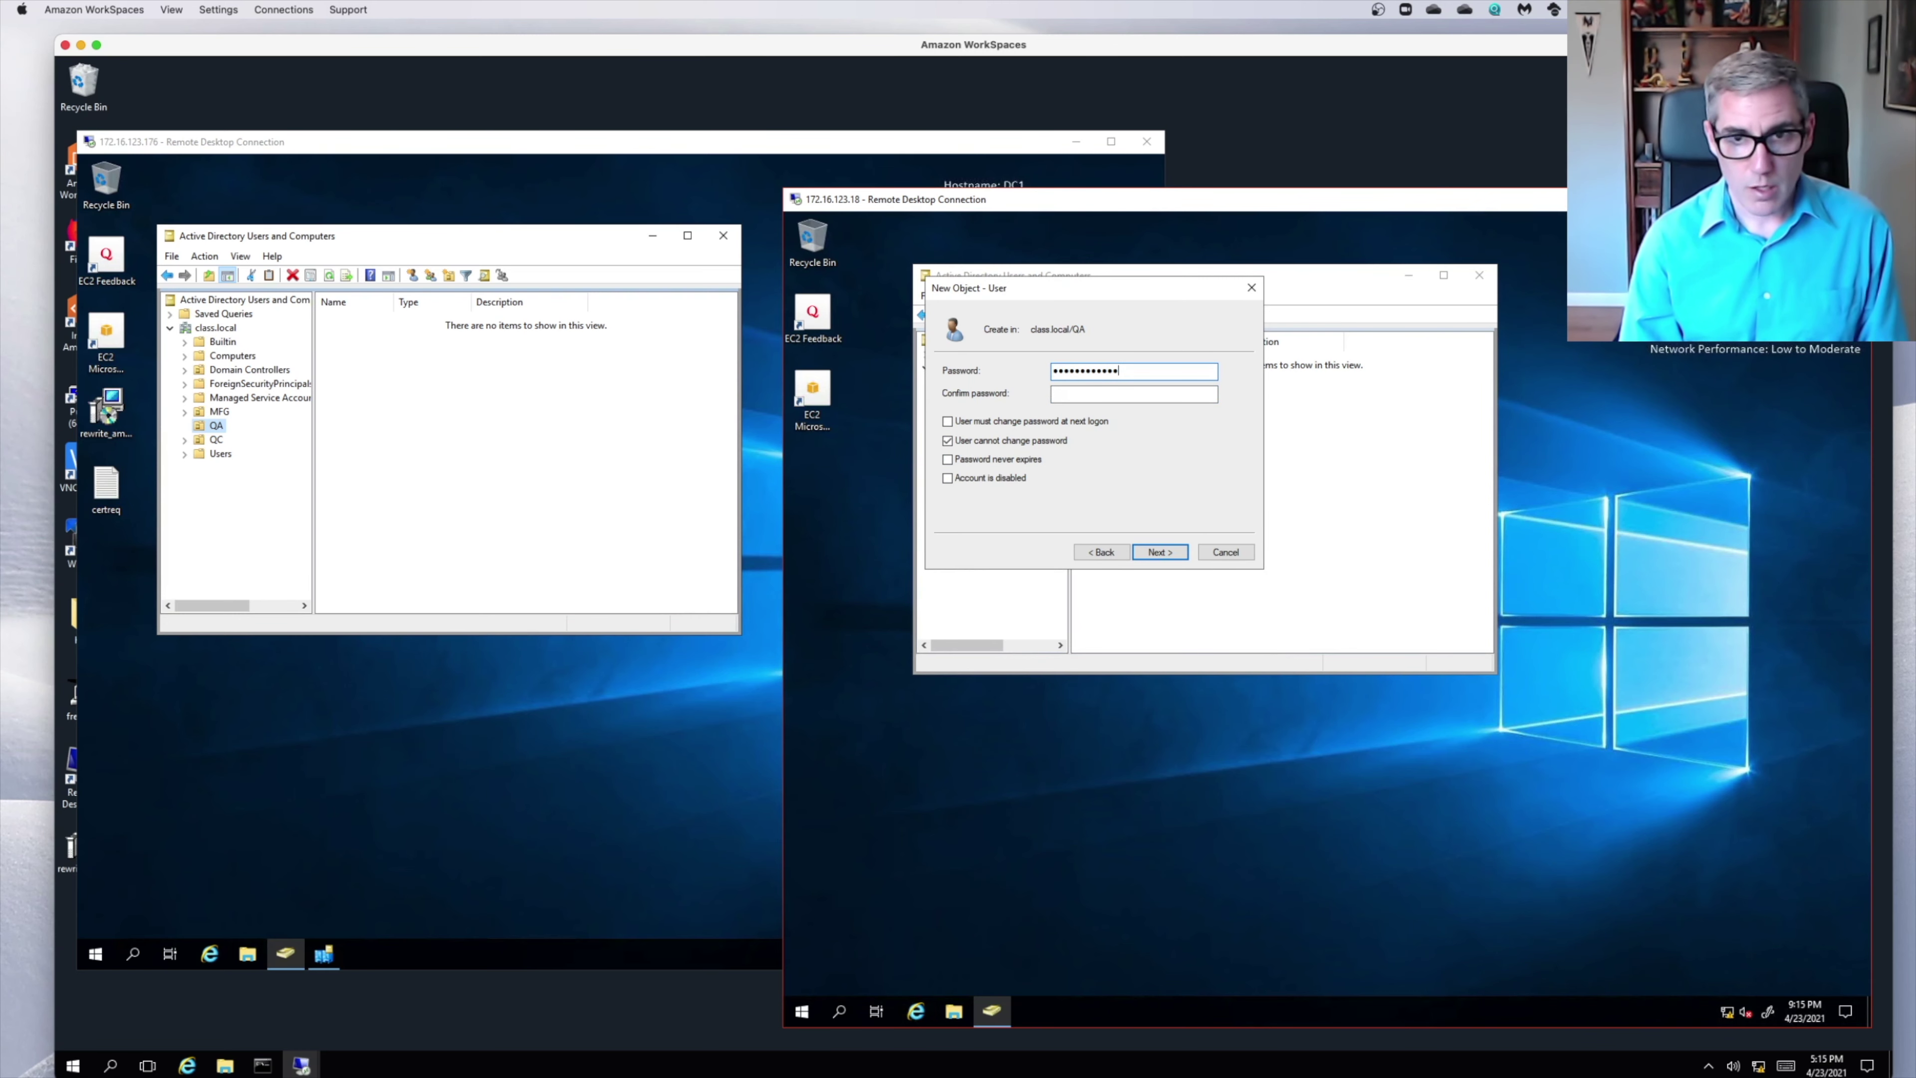
type("••••••")
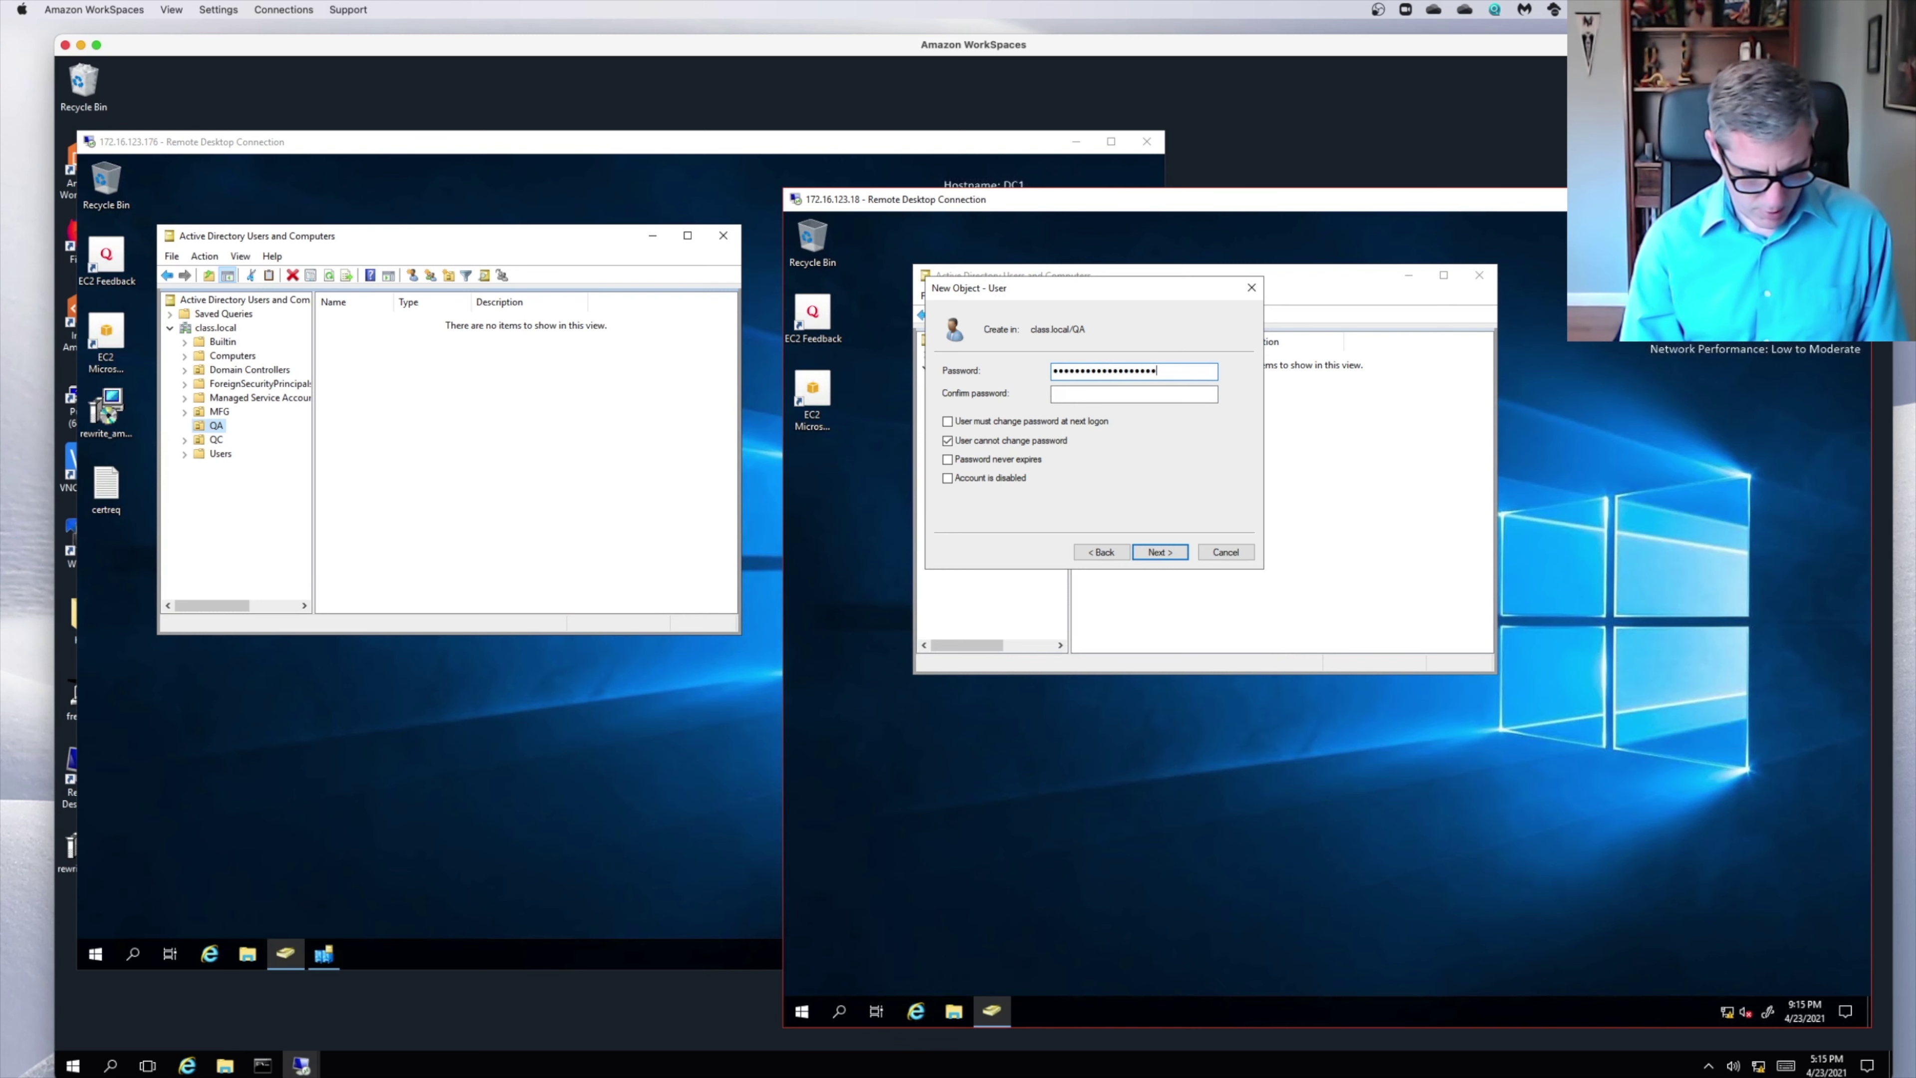
type("••••")
key("BackSpace")
key("BackSpace")
key("BackSpace")
key("BackSpace")
key("BackSpace")
key("BackSpace")
key("BackSpace")
key("BackSpace")
key("BackSpace")
key("BackSpace")
key("BackSpace")
key("BackSpace")
key("BackSpace")
key("BackSpace")
key("BackSpace")
key("BackSpace")
key("BackSpace")
key("BackSpace")
key("BackSpace")
key("BackSpace")
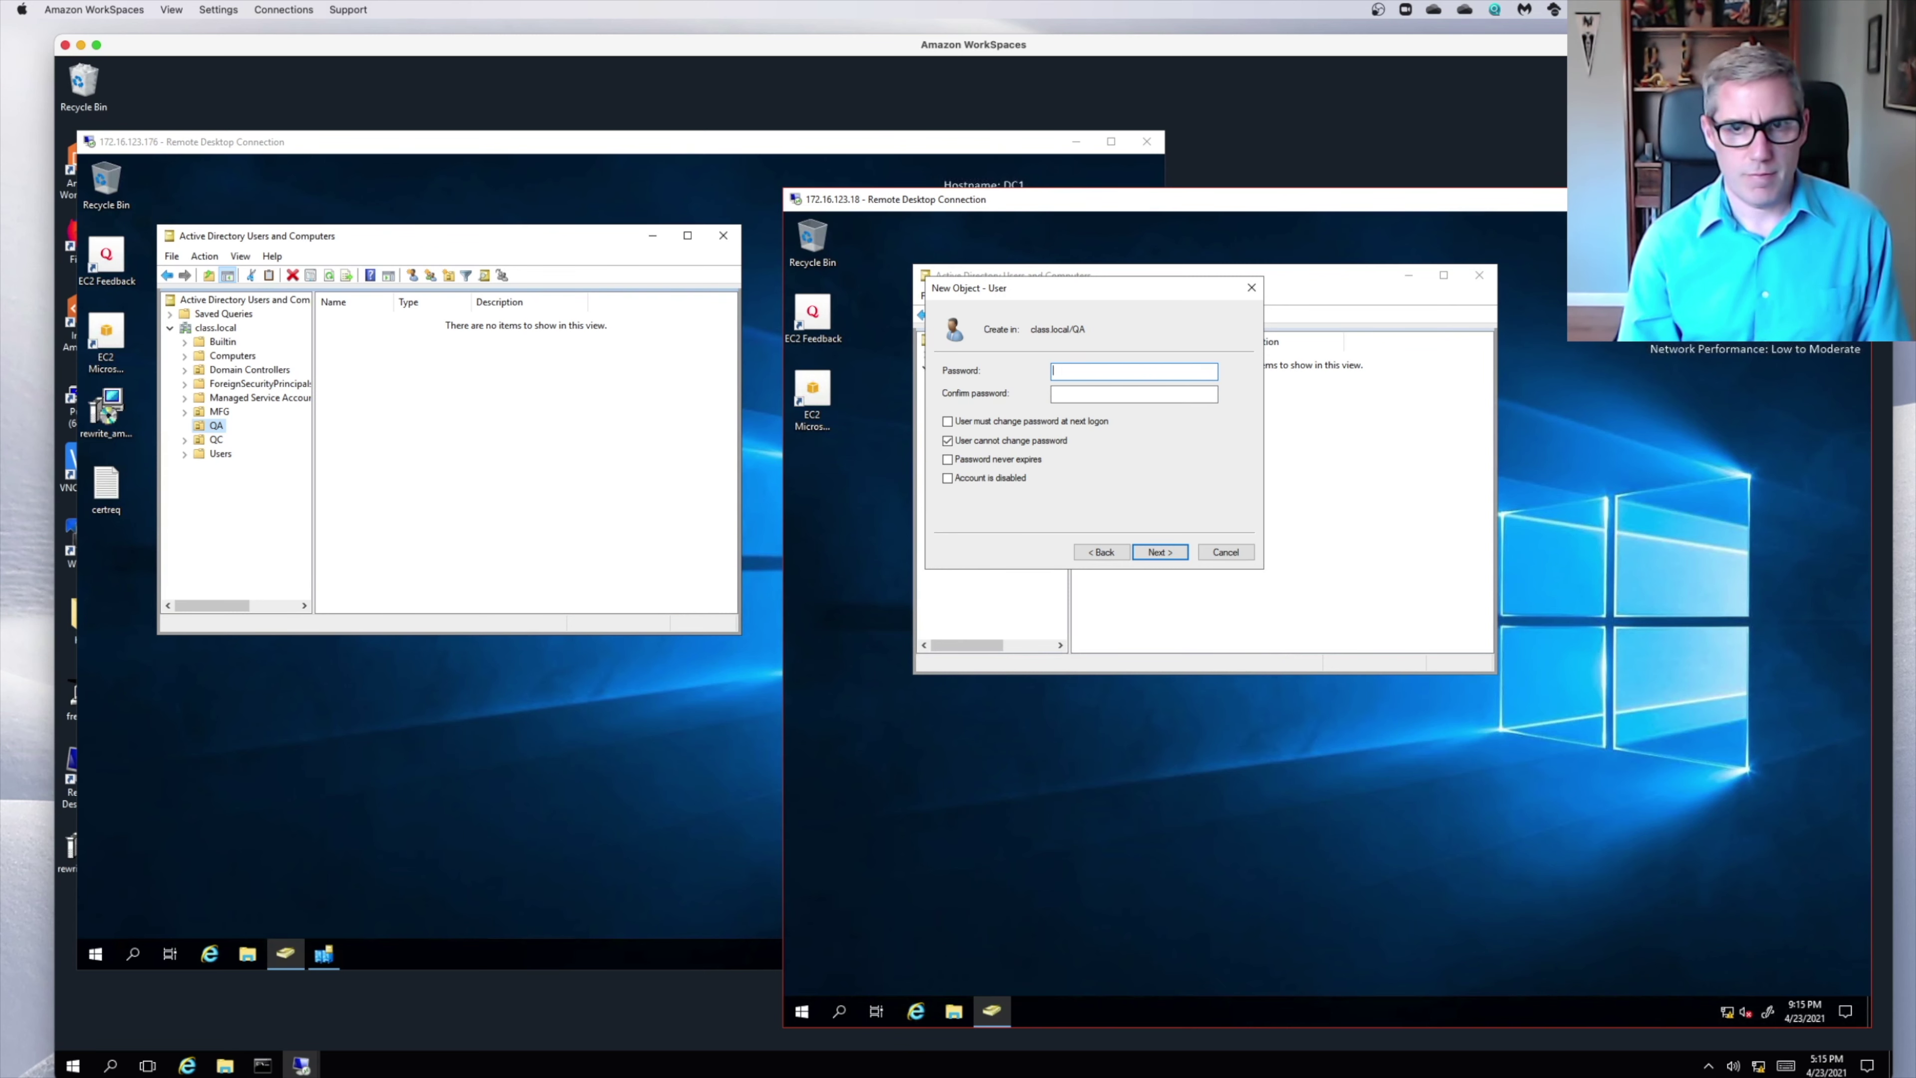
type("•••••••••")
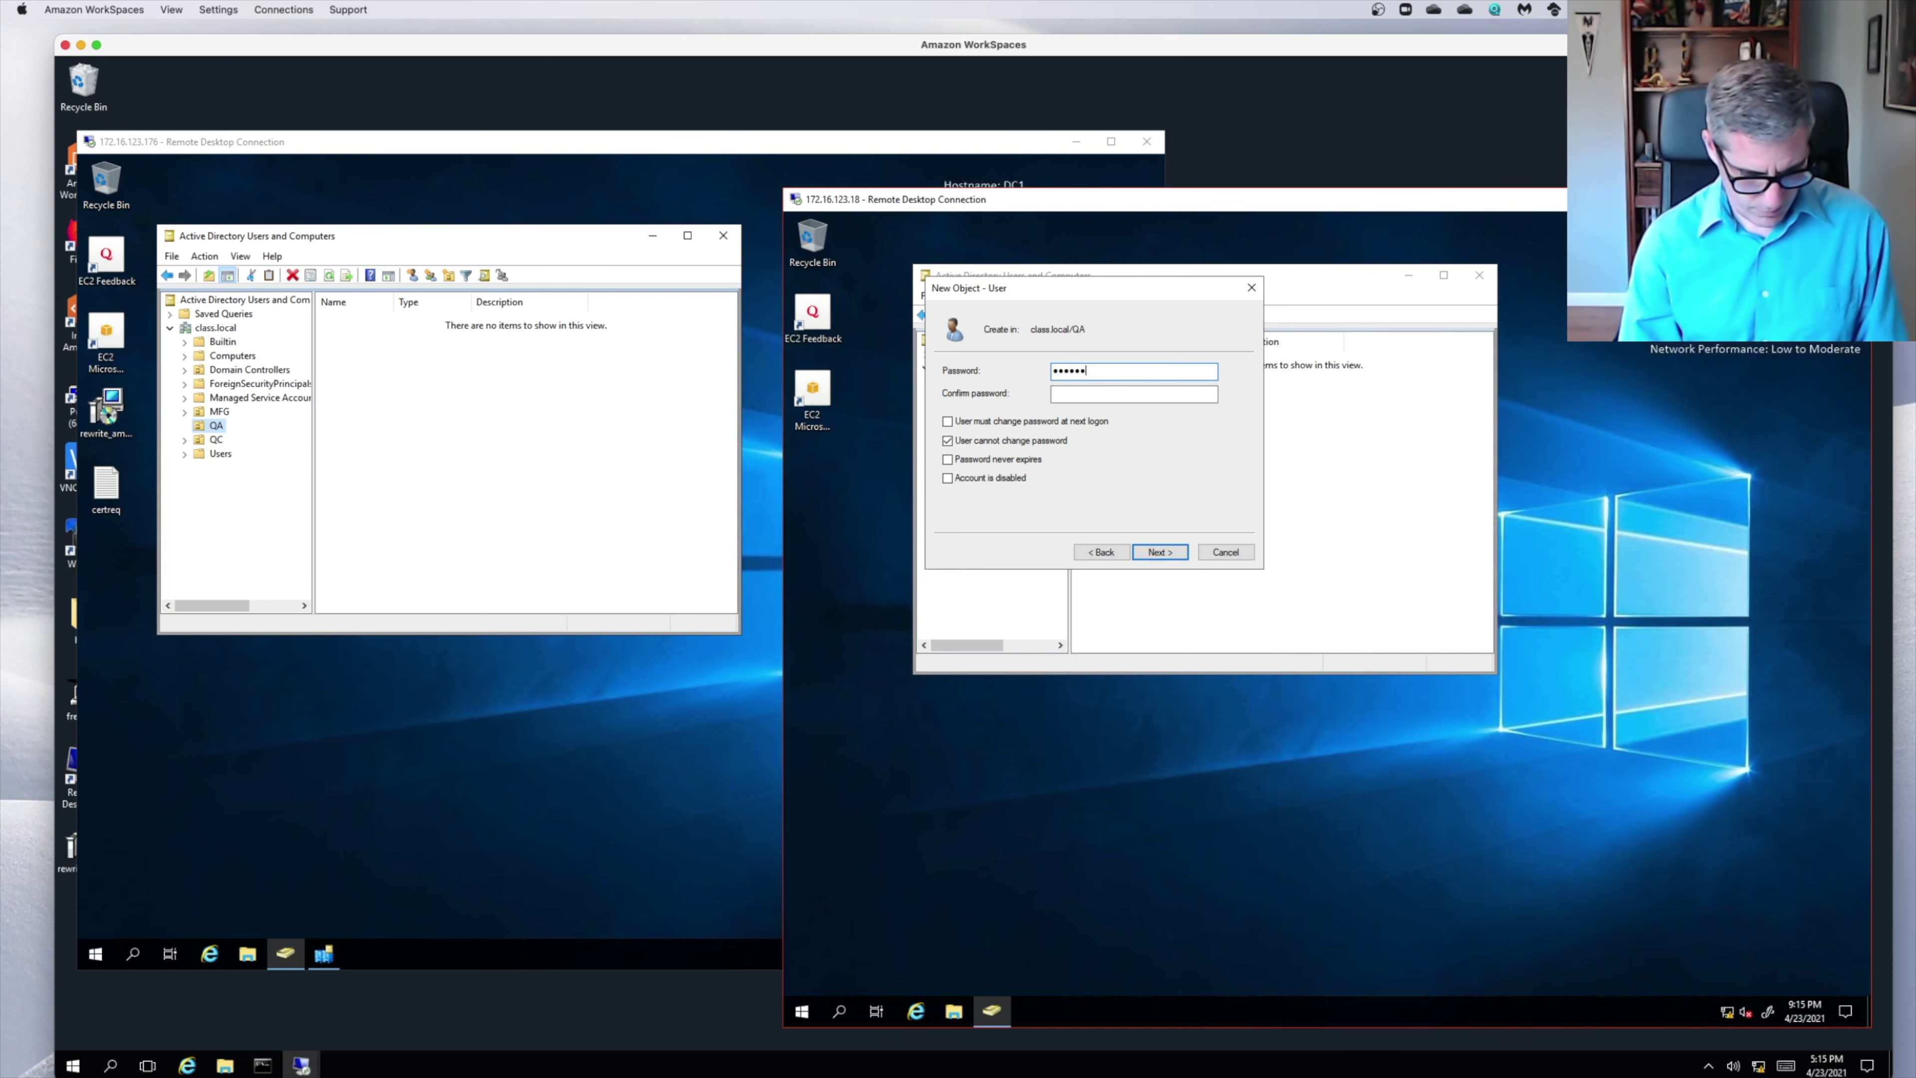
type("•")
key("Tab")
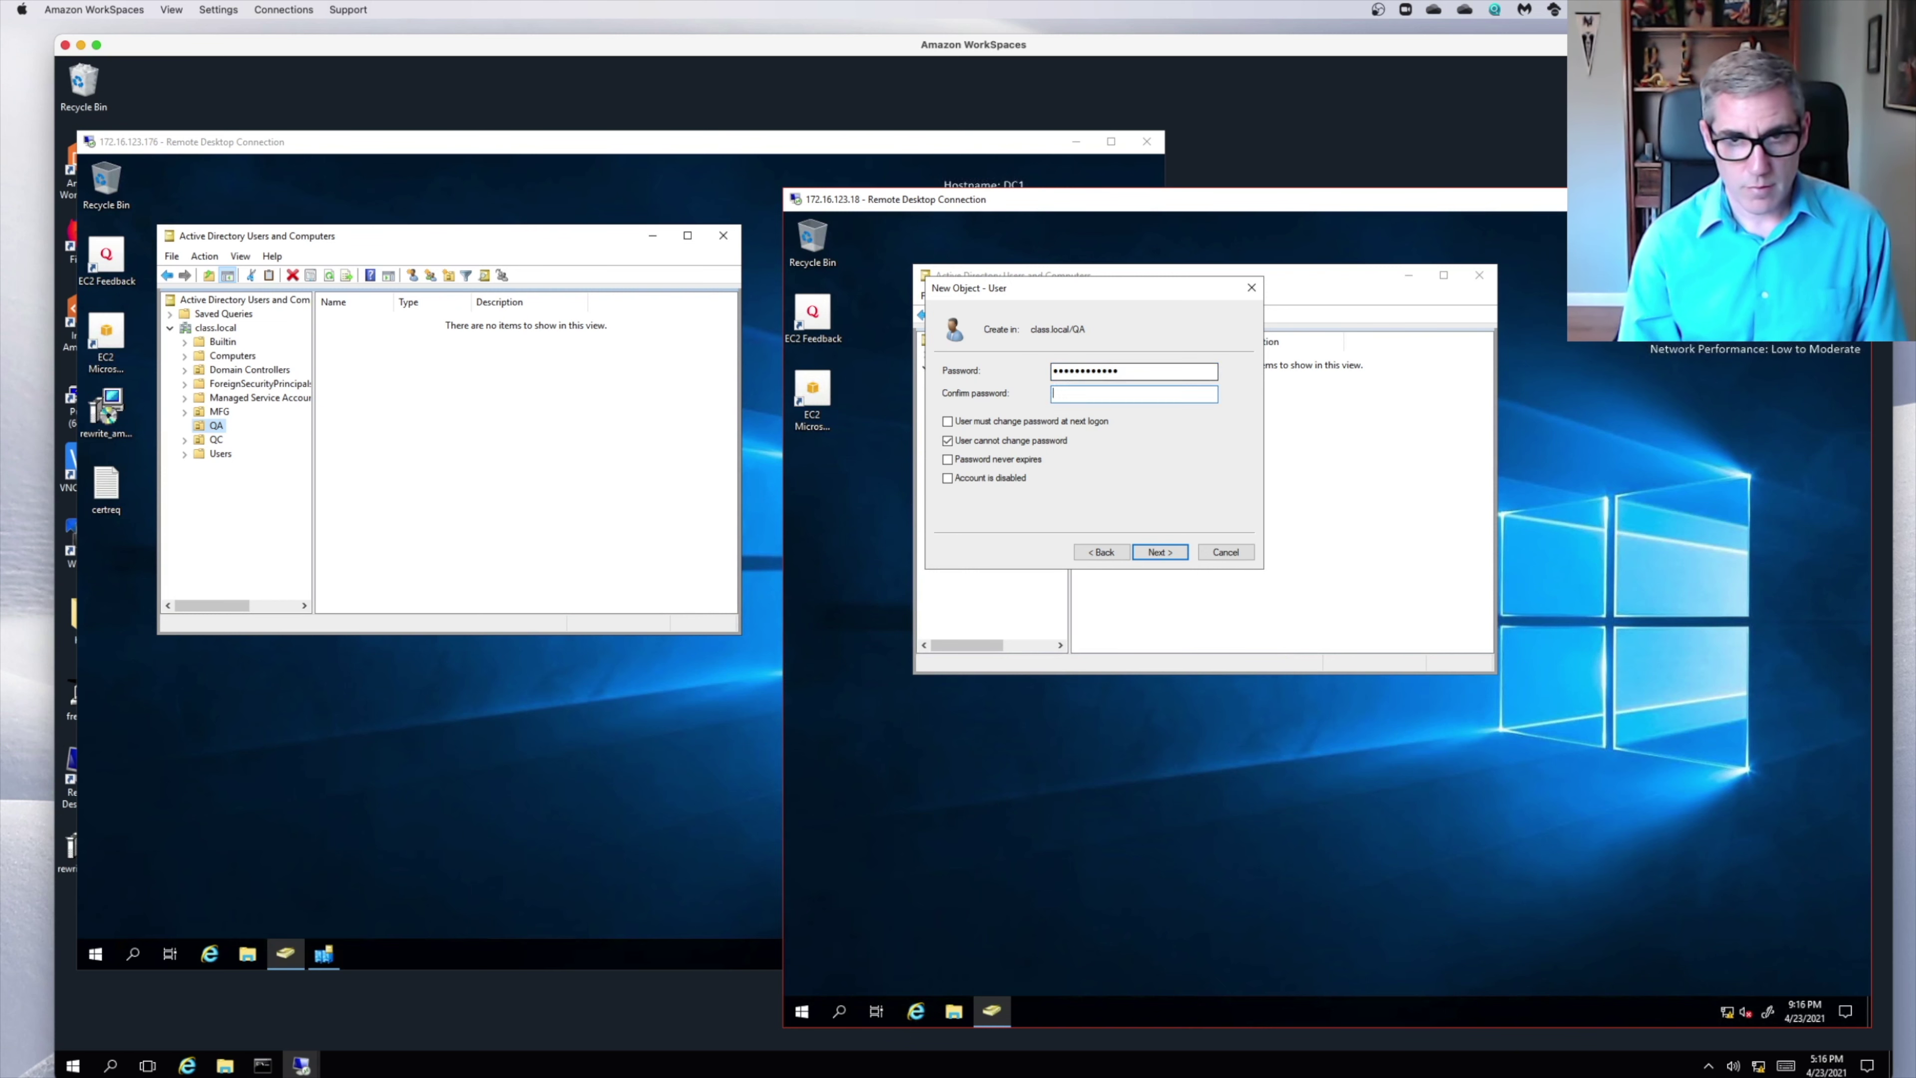
type("••••••")
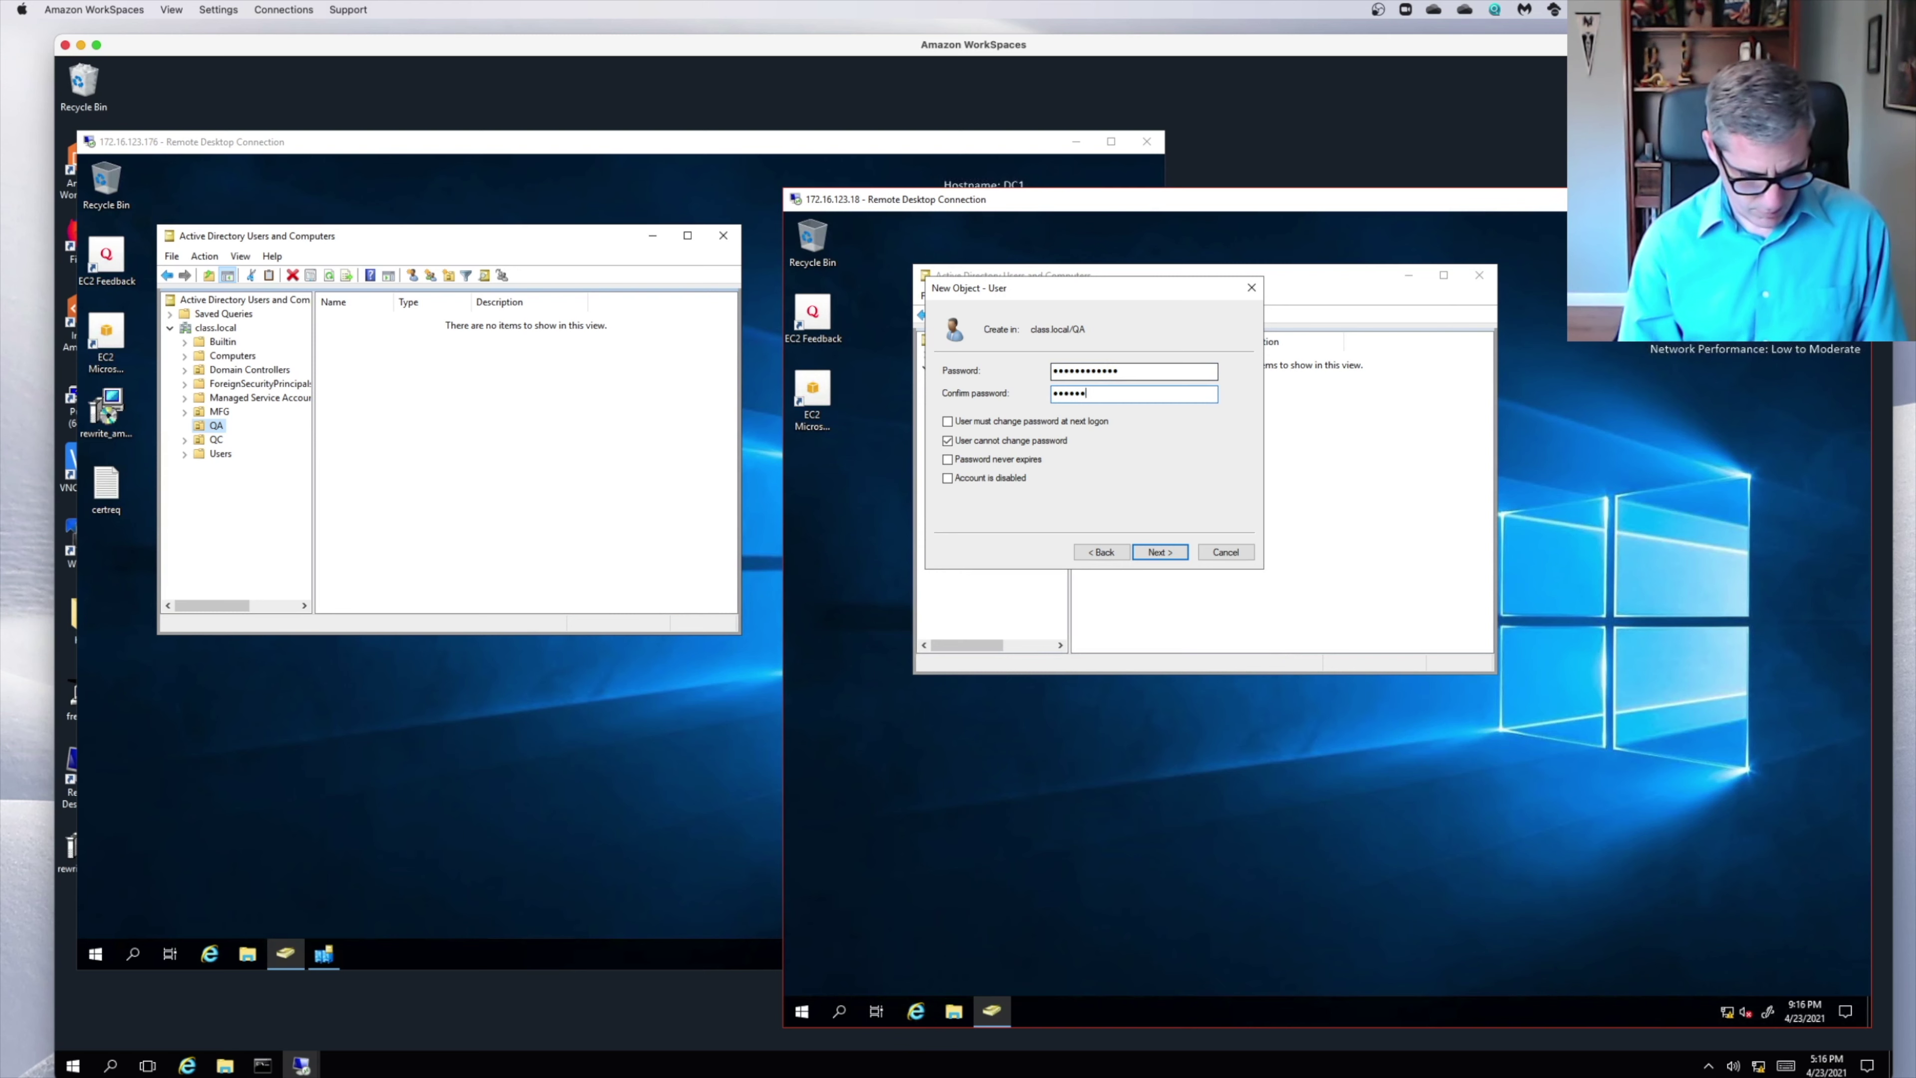
type("••••")
key("Return")
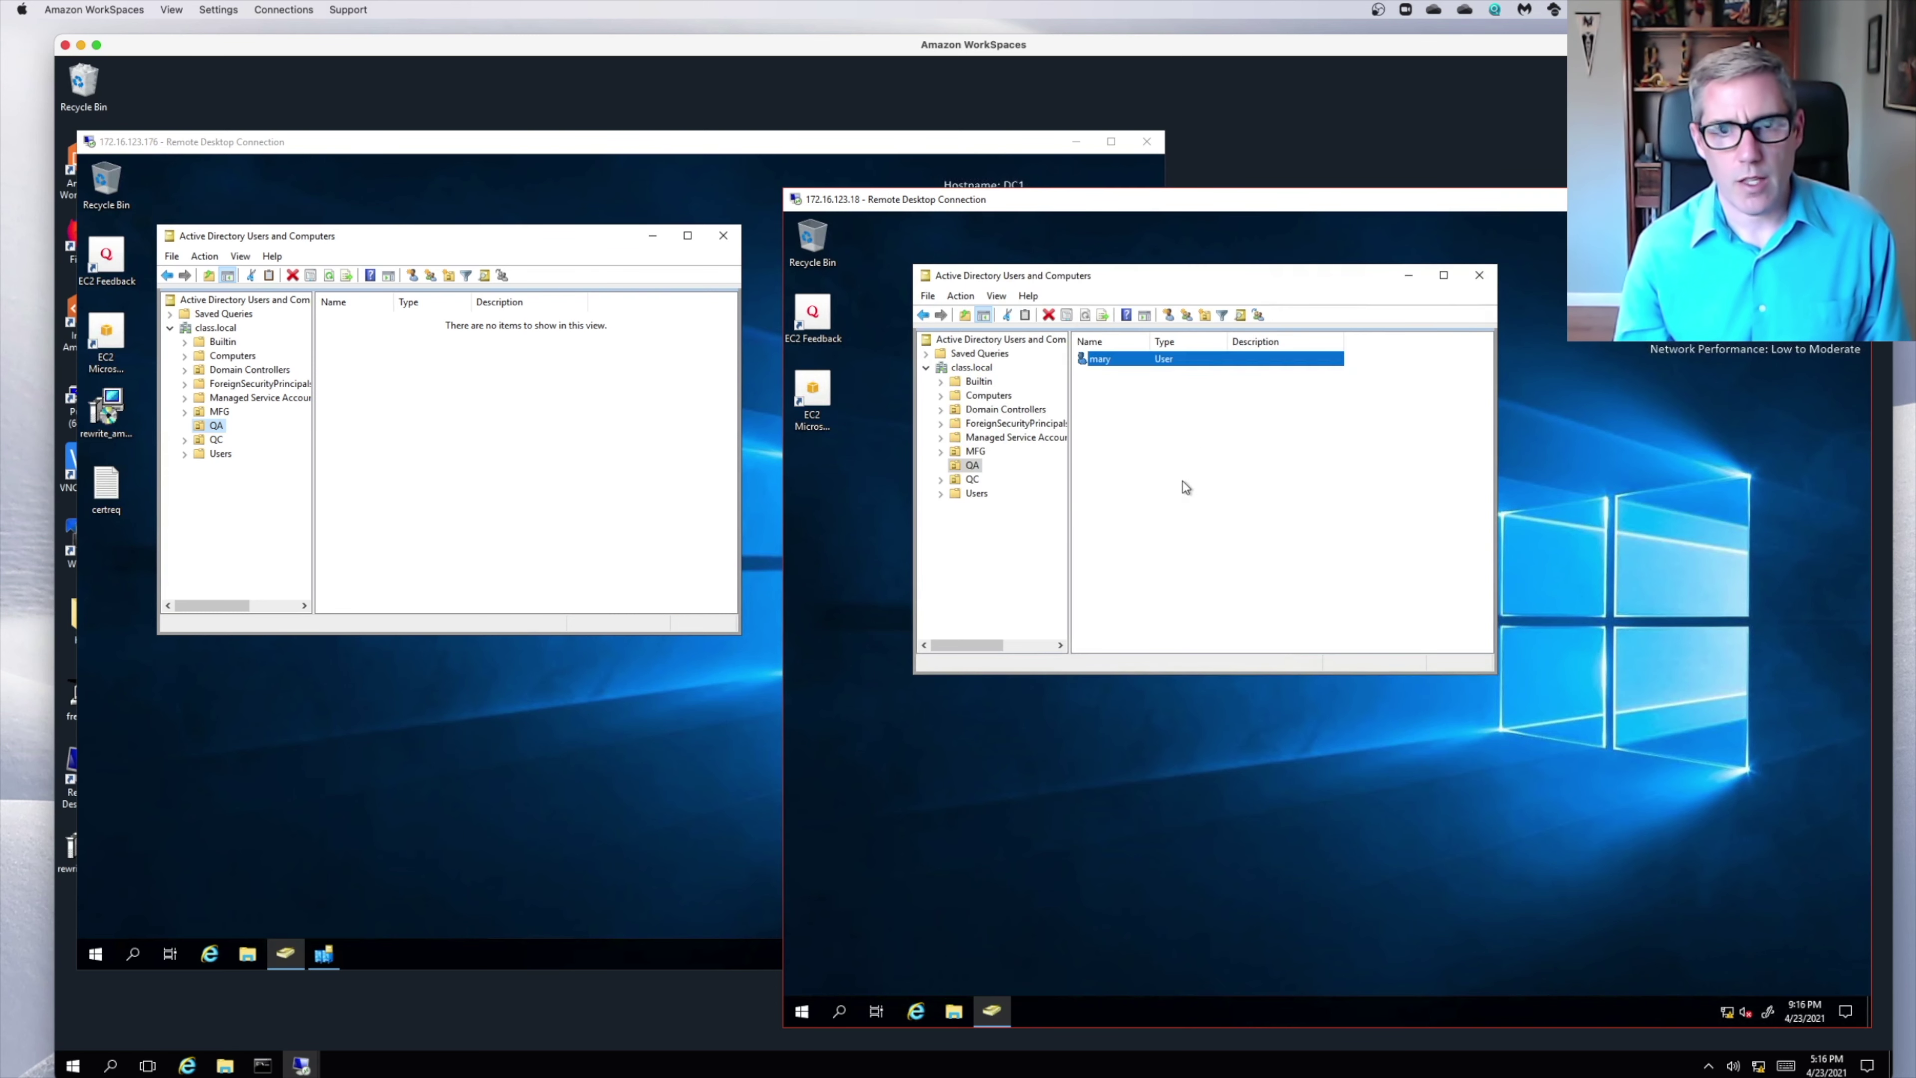
On DC1, refresh the QA unit to show the replicated user and open its Properties.
left_click(483, 458)
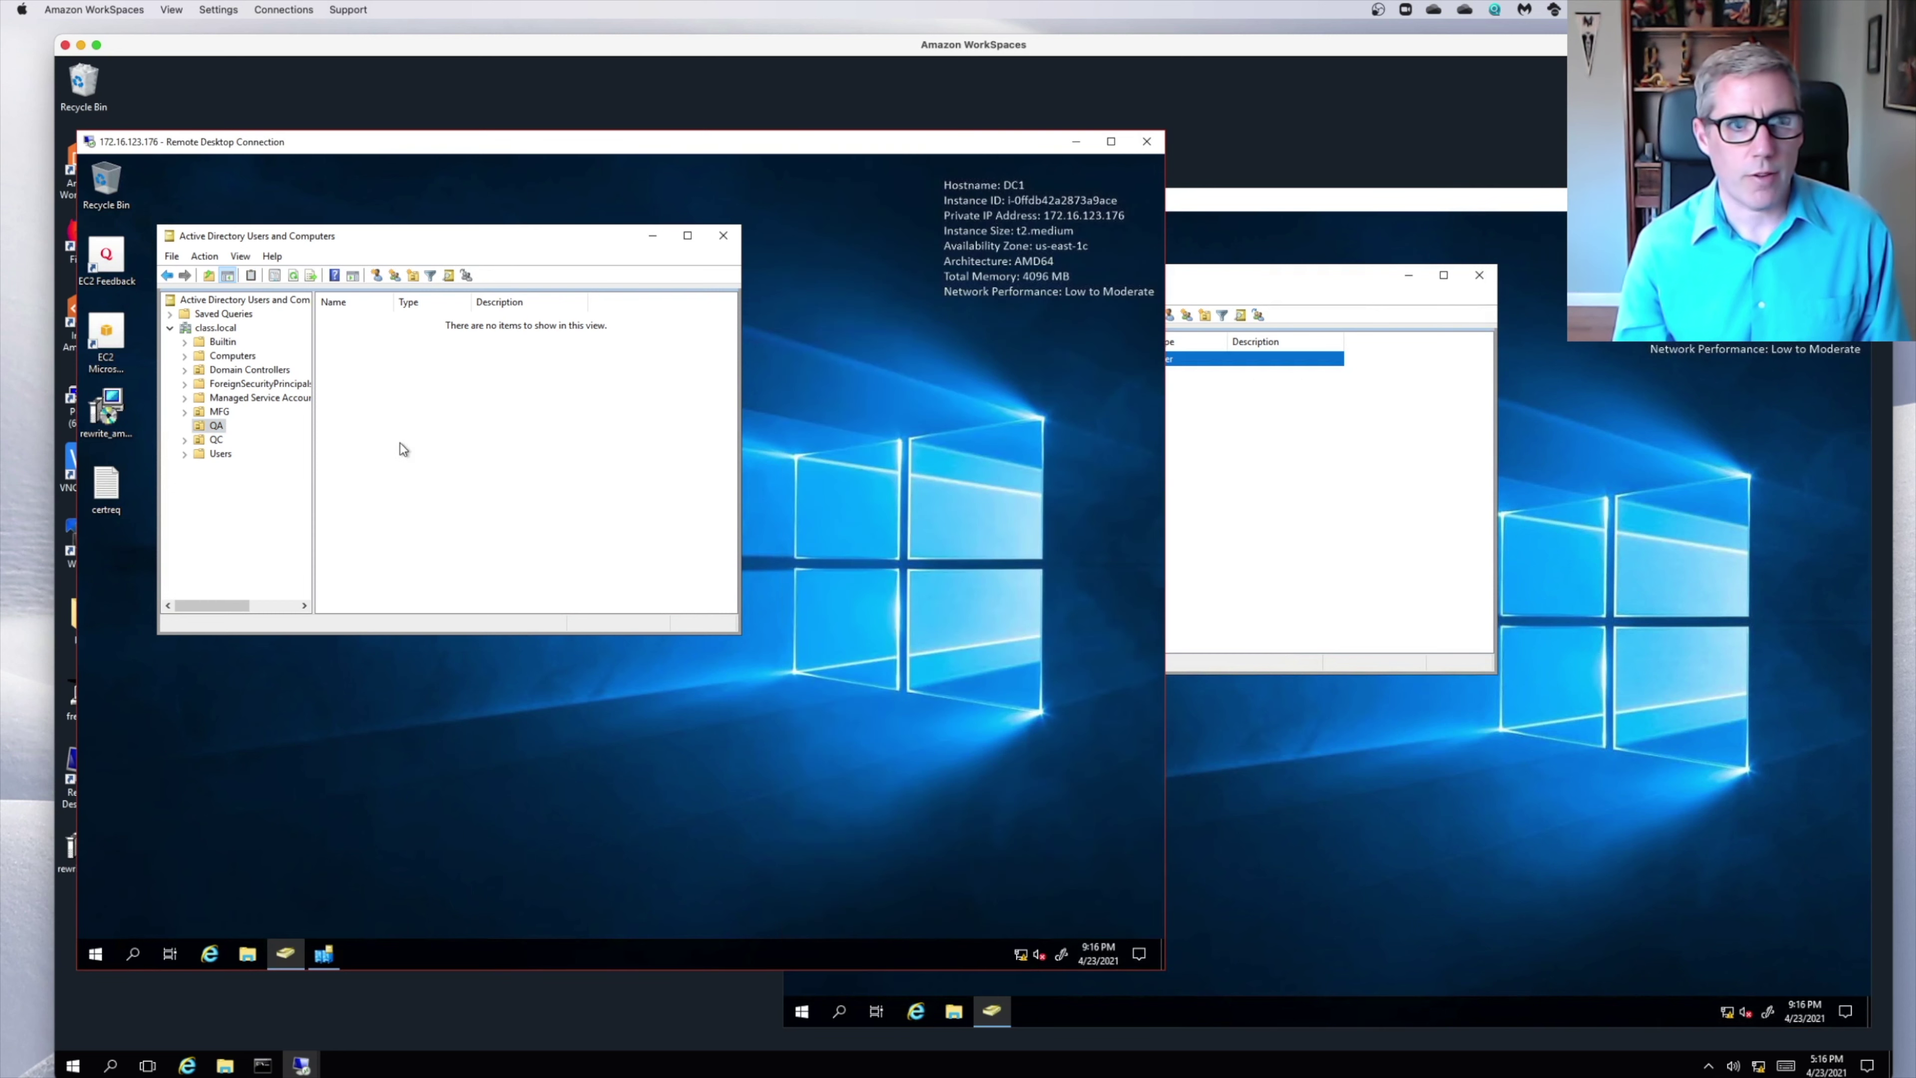
right_click(215, 425)
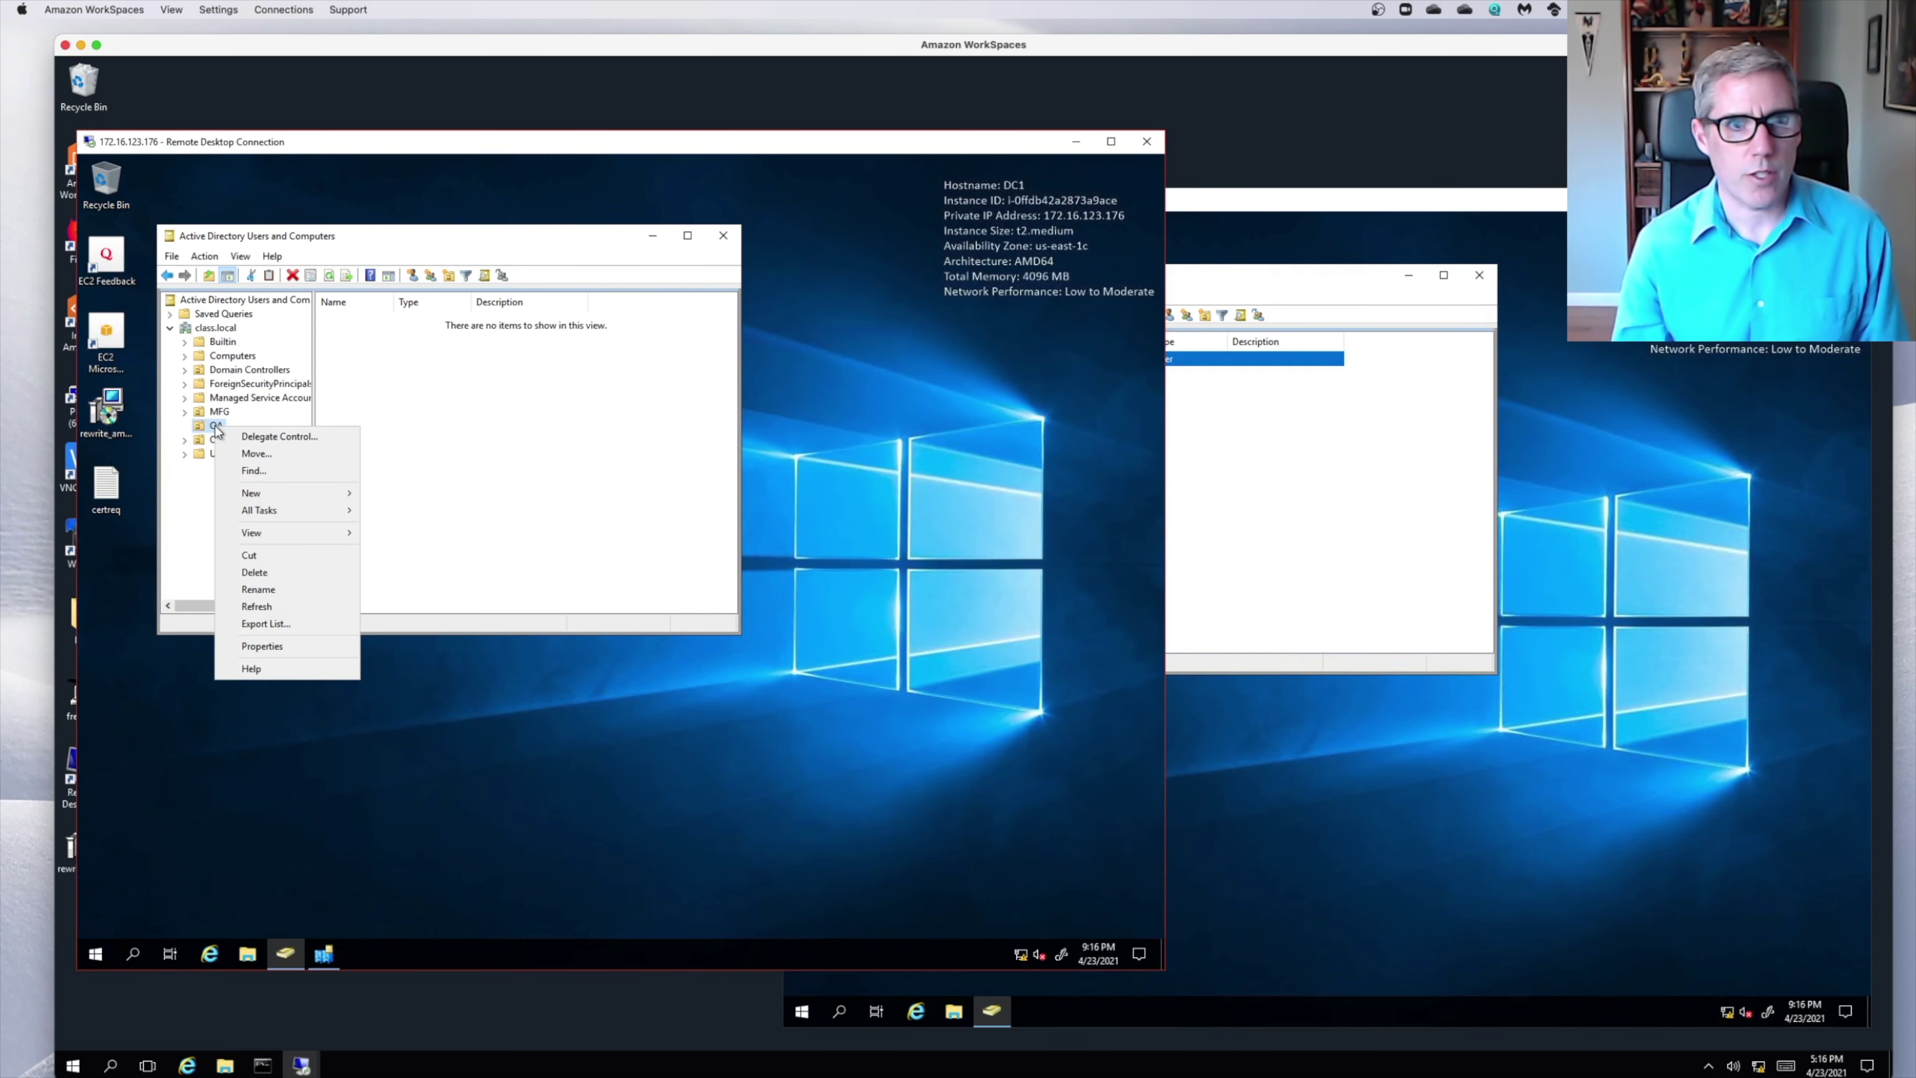
left_click(292, 605)
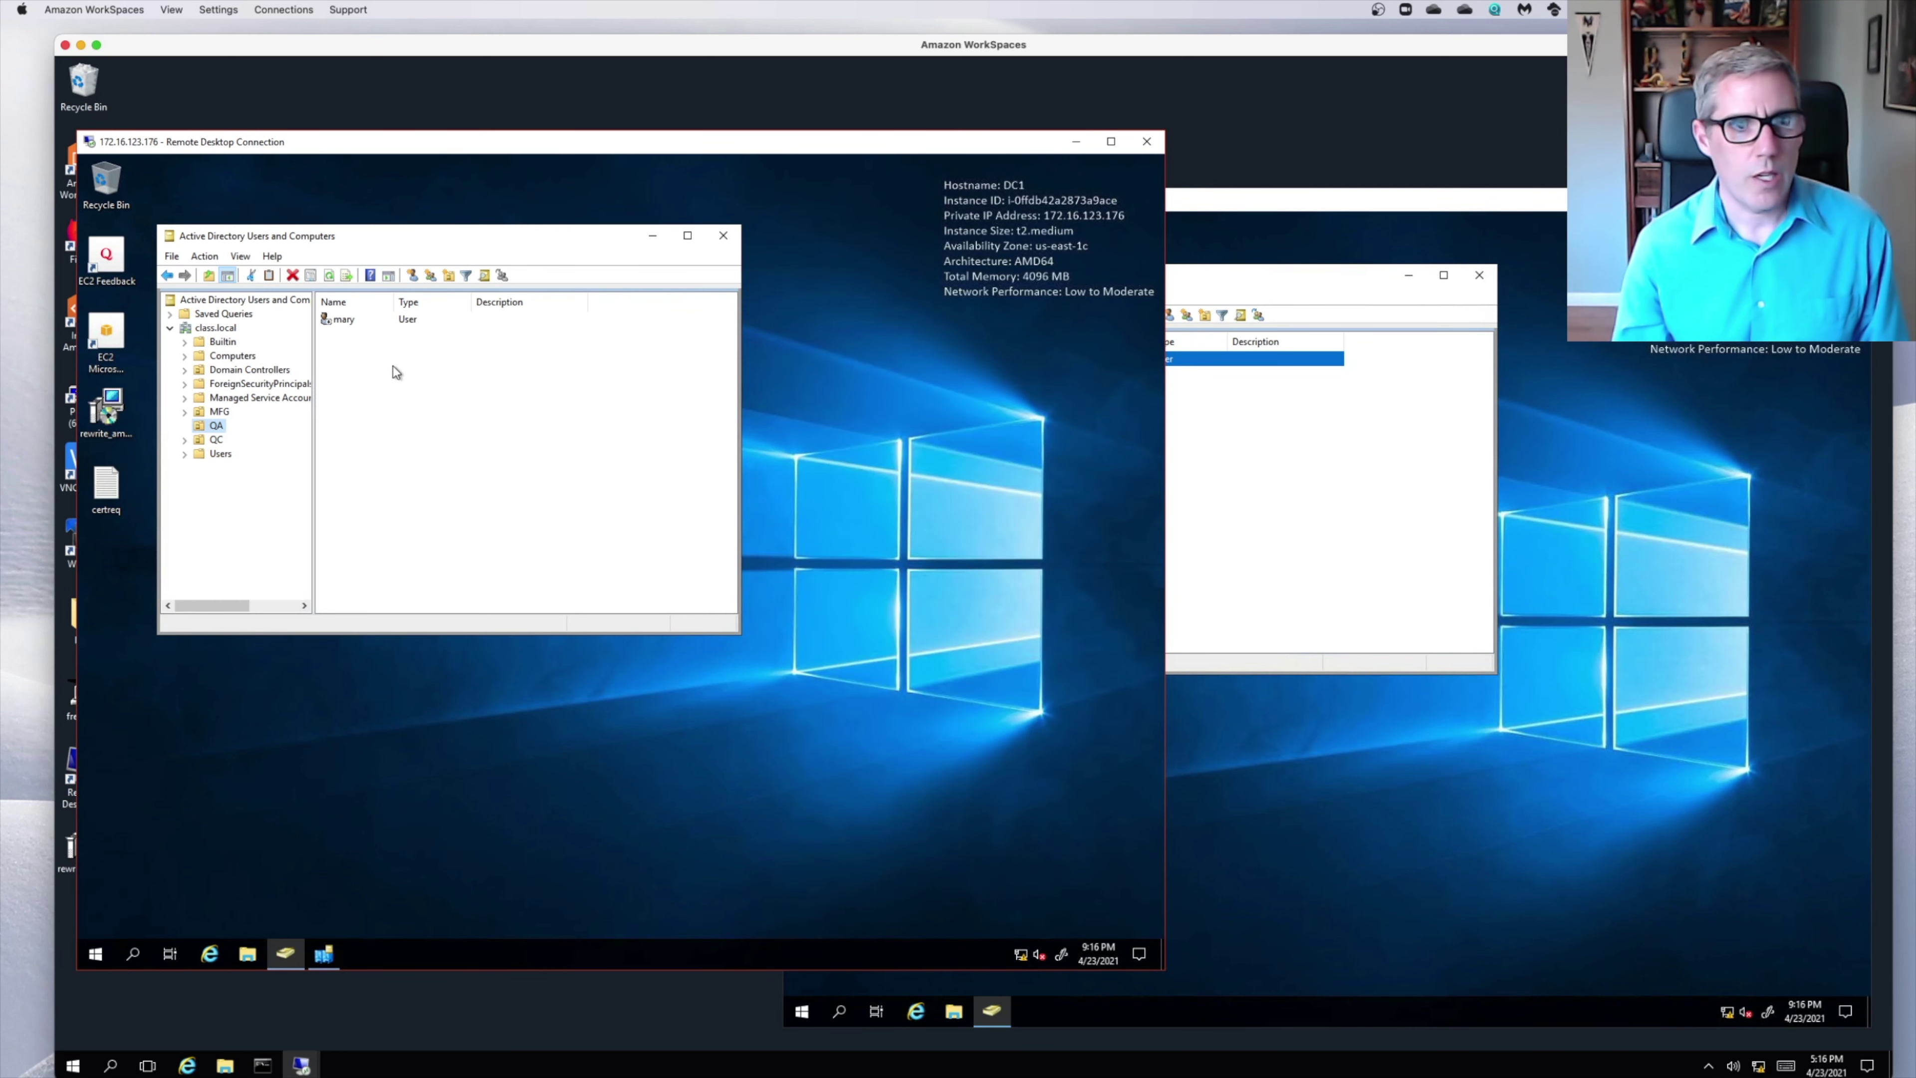
left_click(344, 320)
left_click(1272, 472)
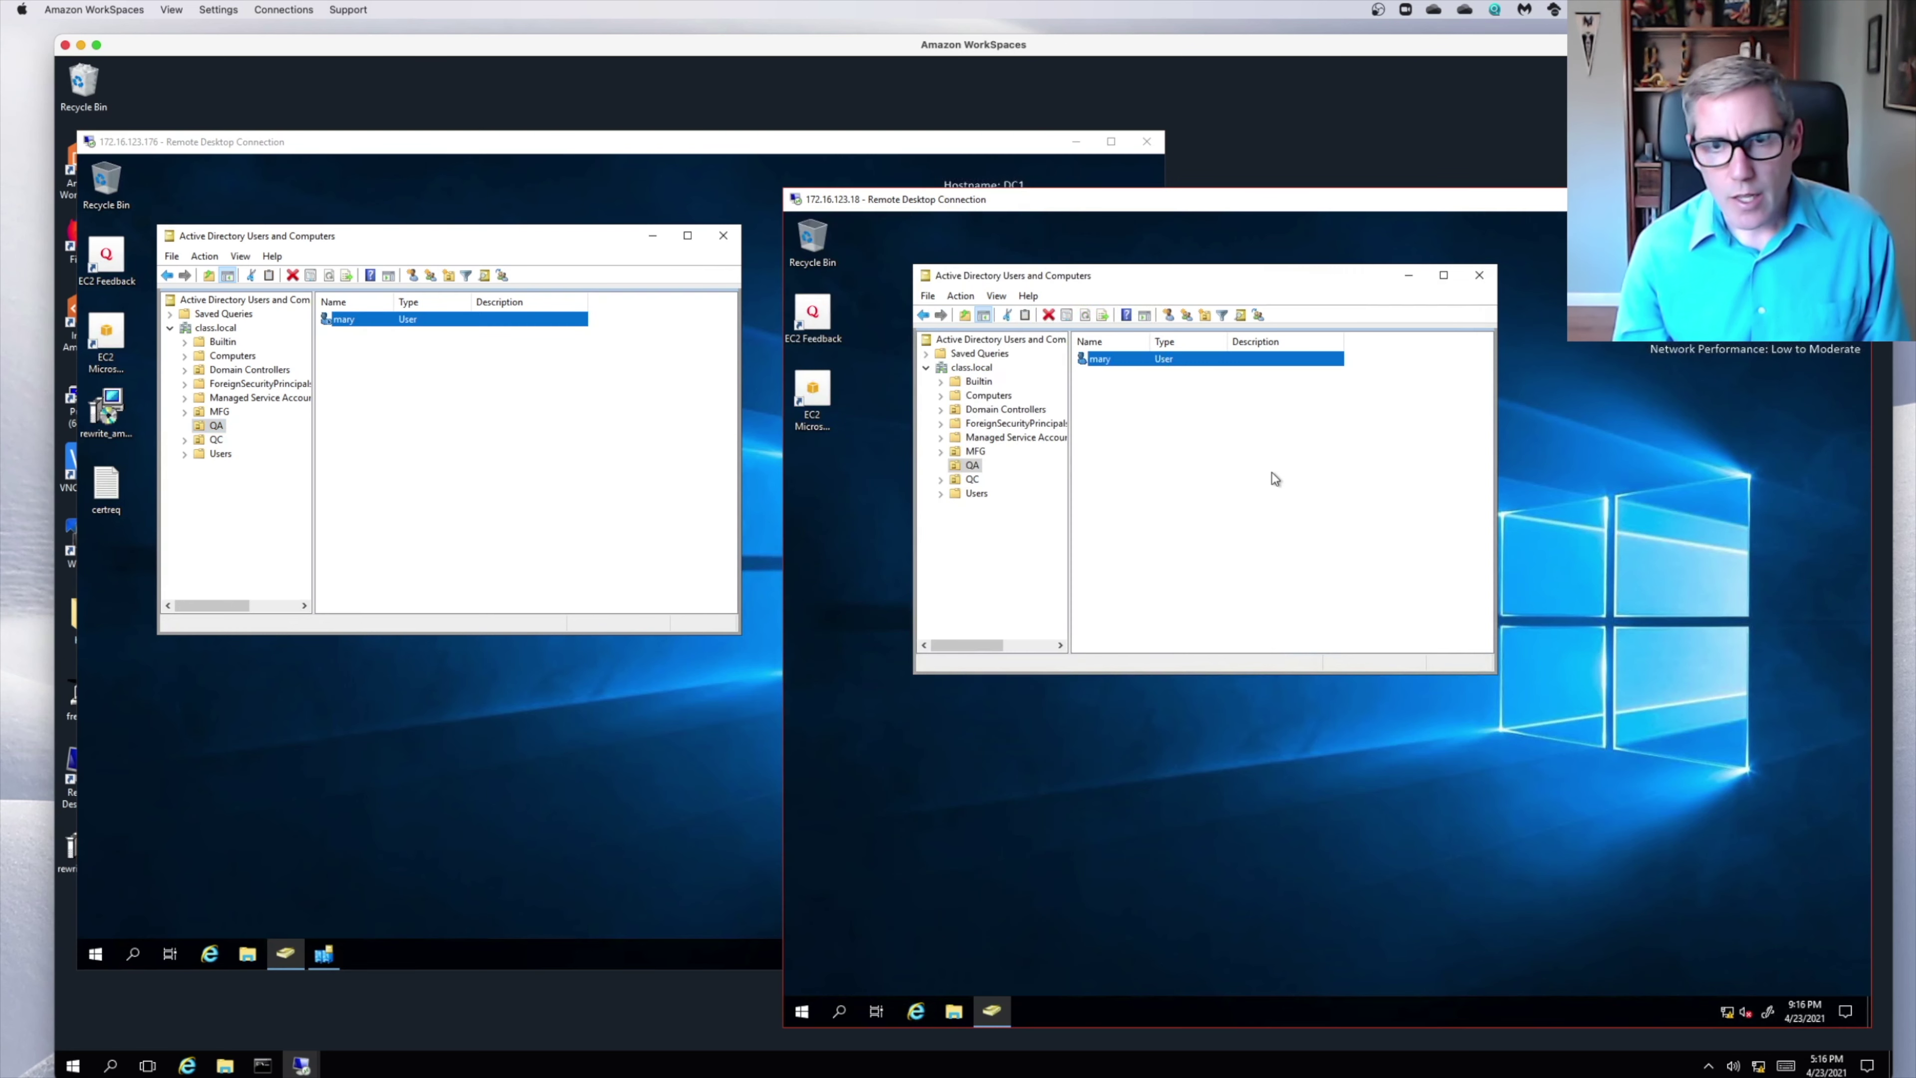
left_click(465, 367)
double_click(347, 320)
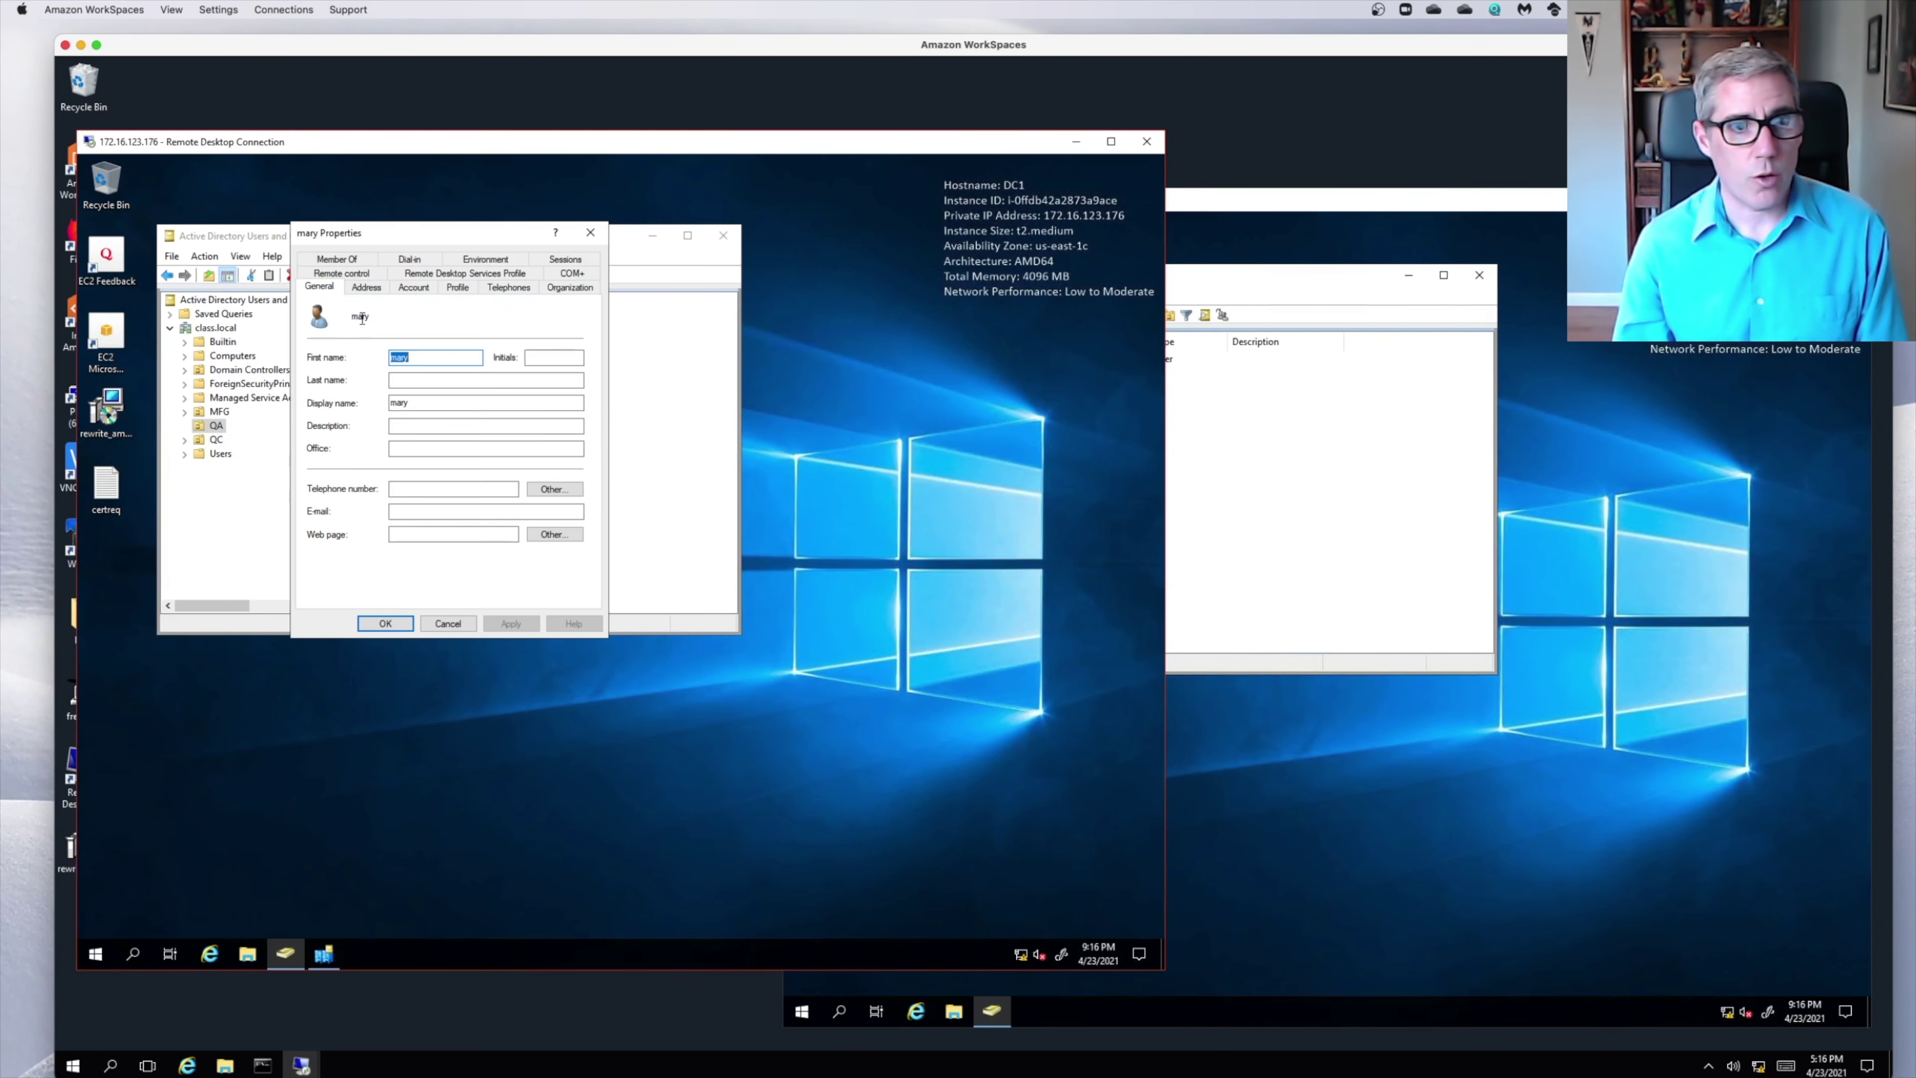
On DC1, fill in the user's last name and telephone number, and save the changes.
left_click(433, 380)
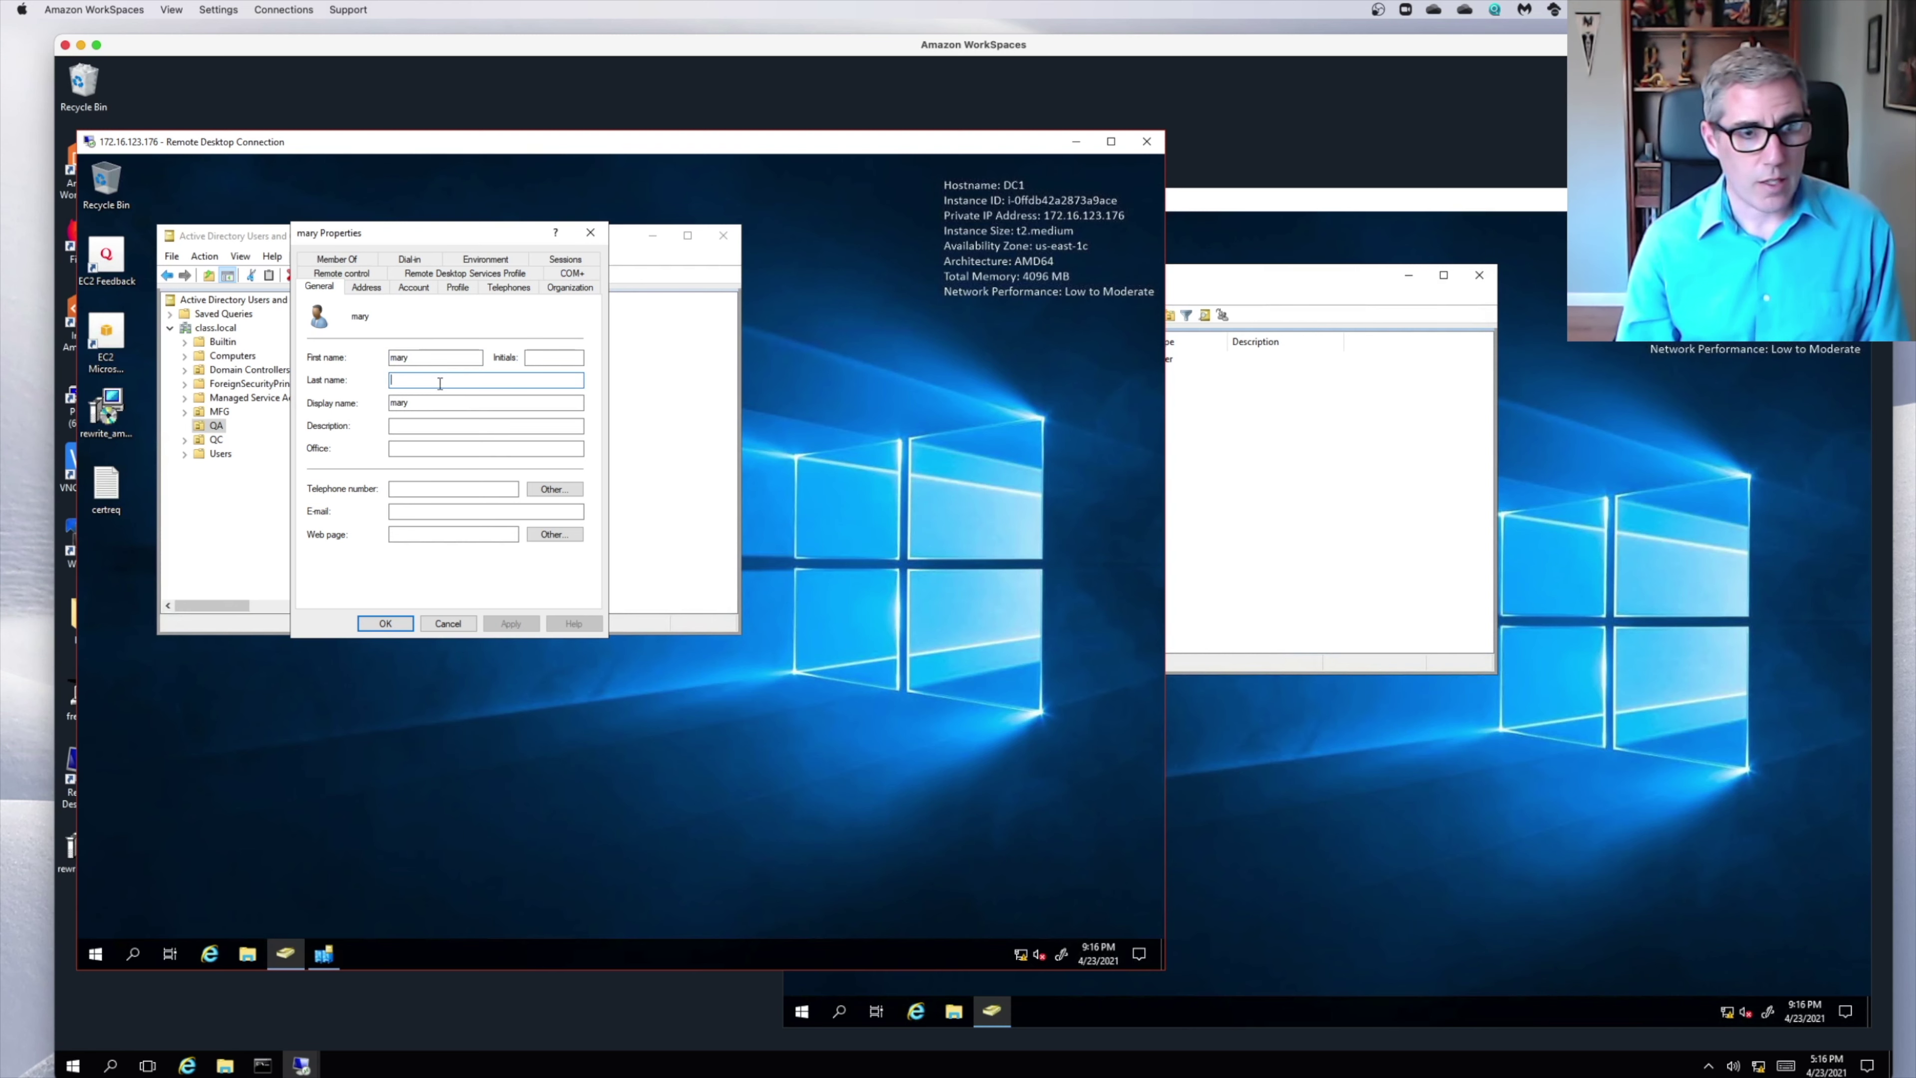
type("Smith")
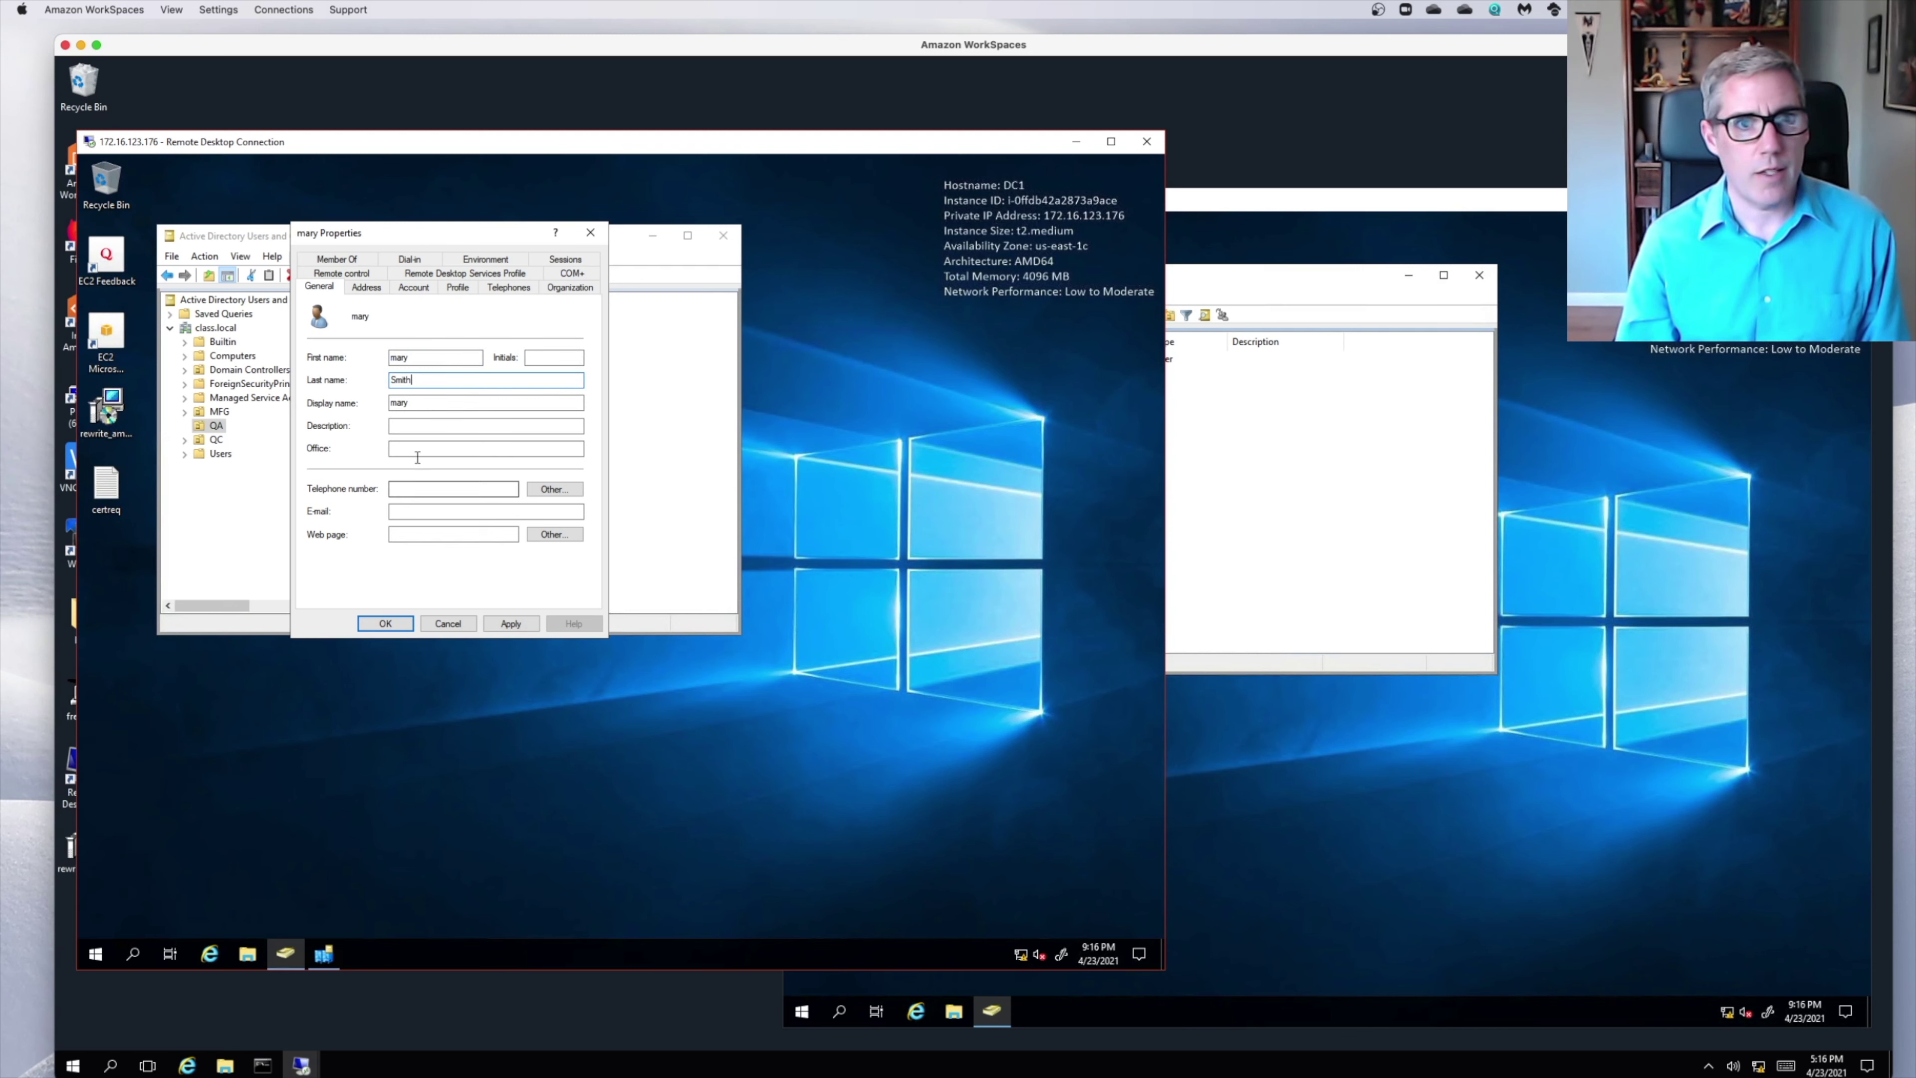
left_click(413, 488)
type("12")
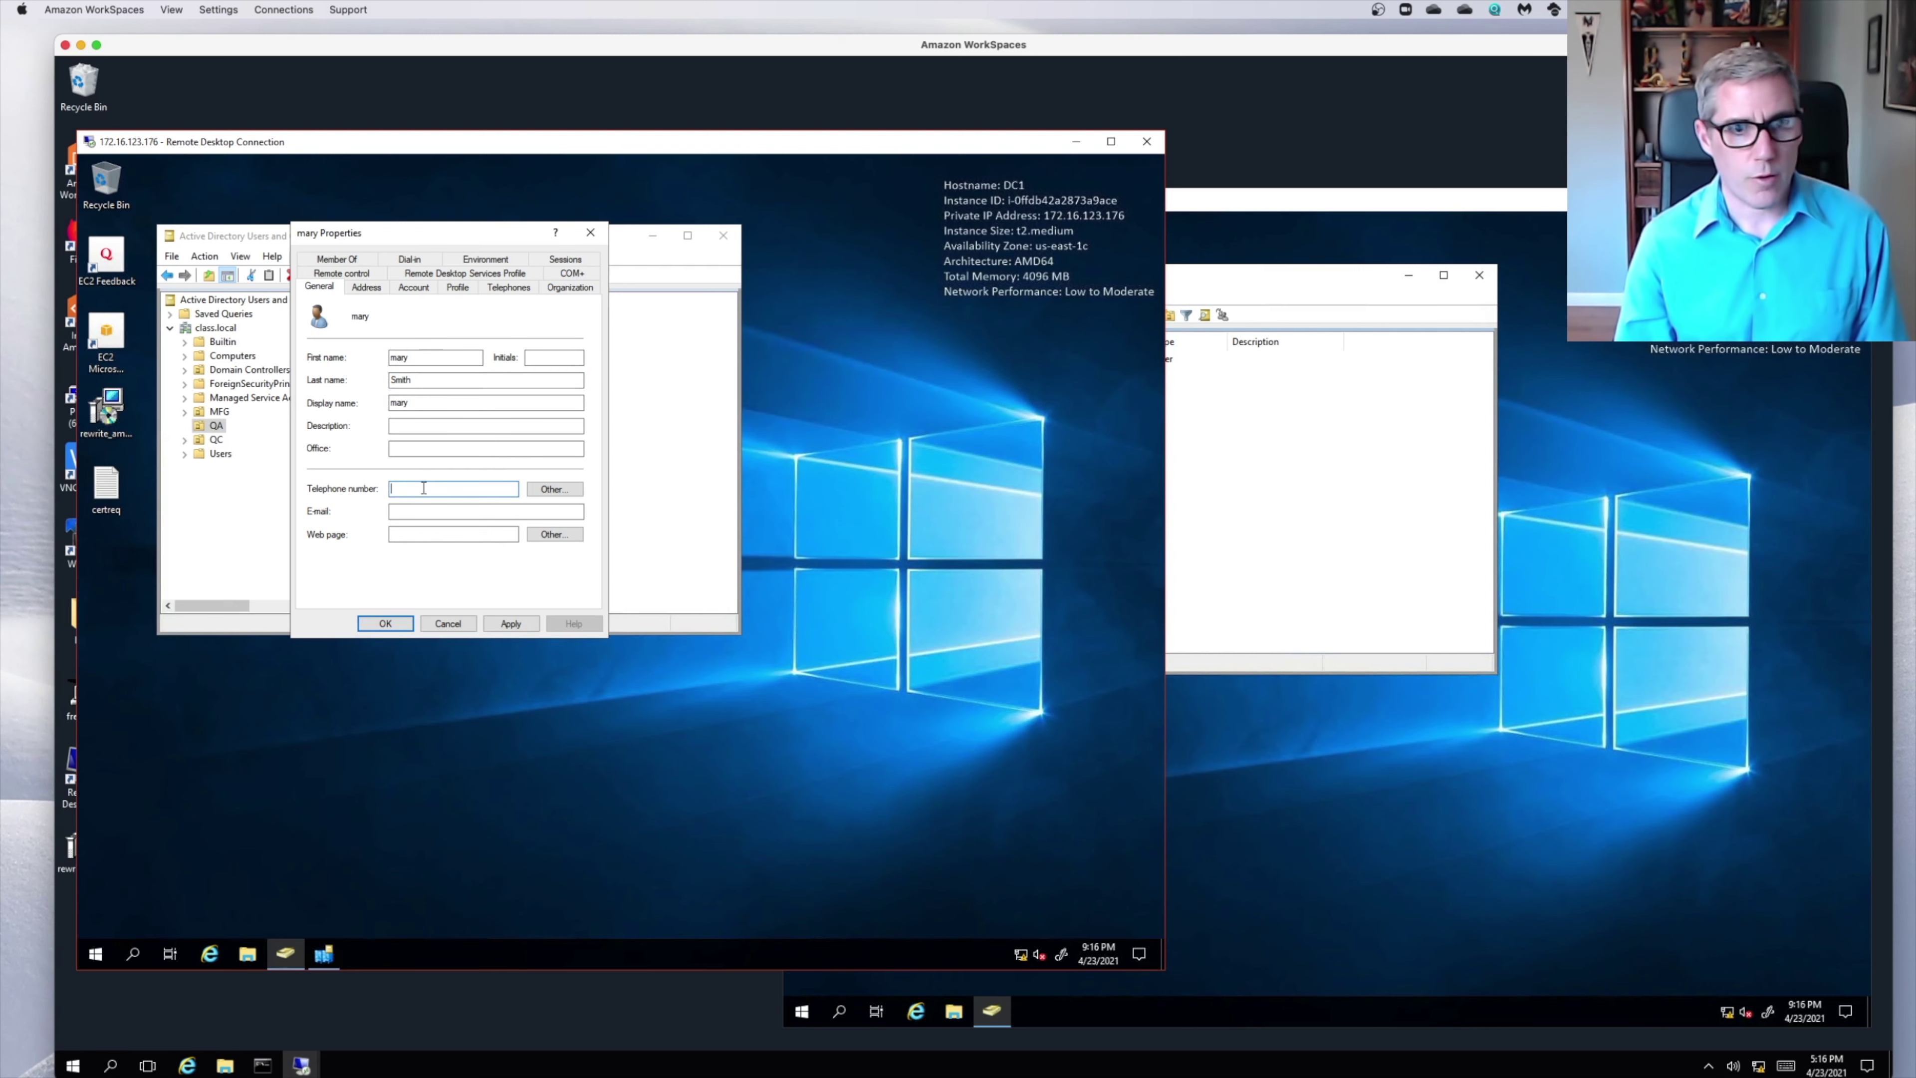
type("3")
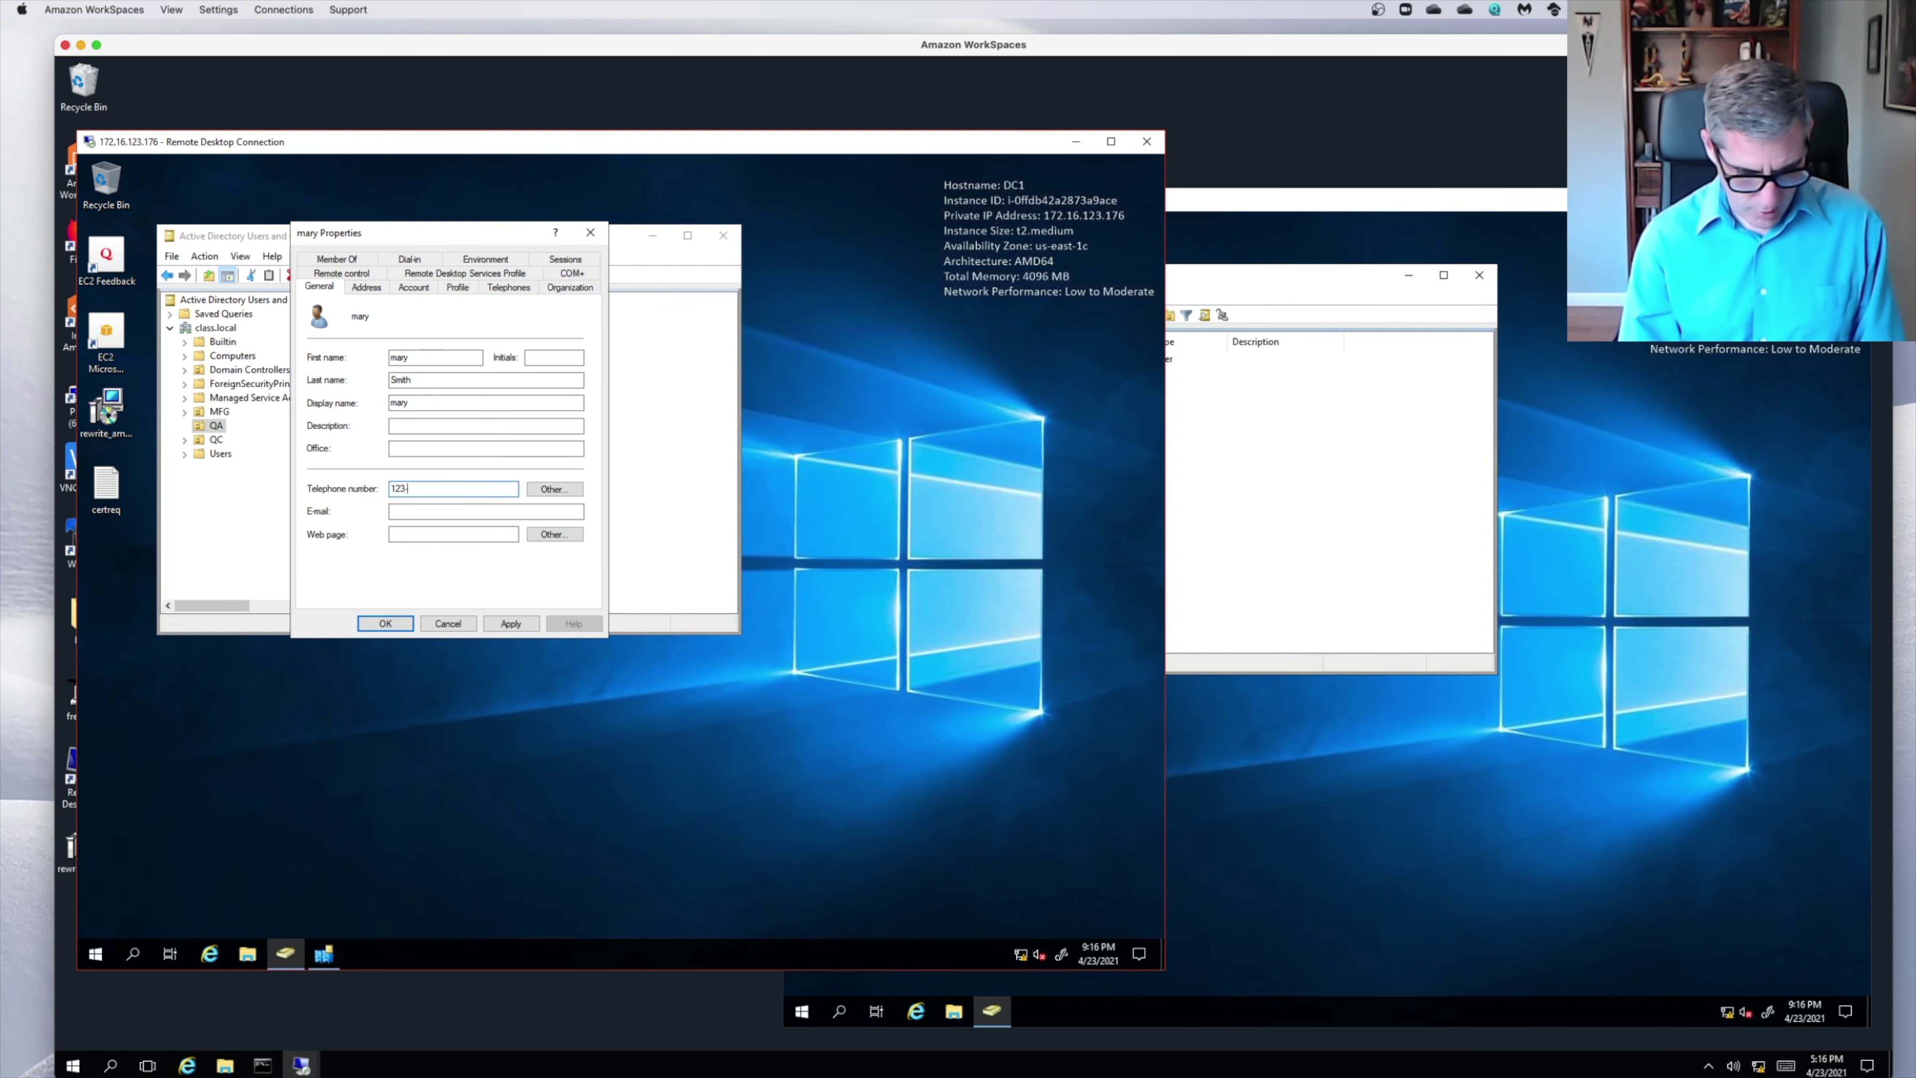
type("-456-")
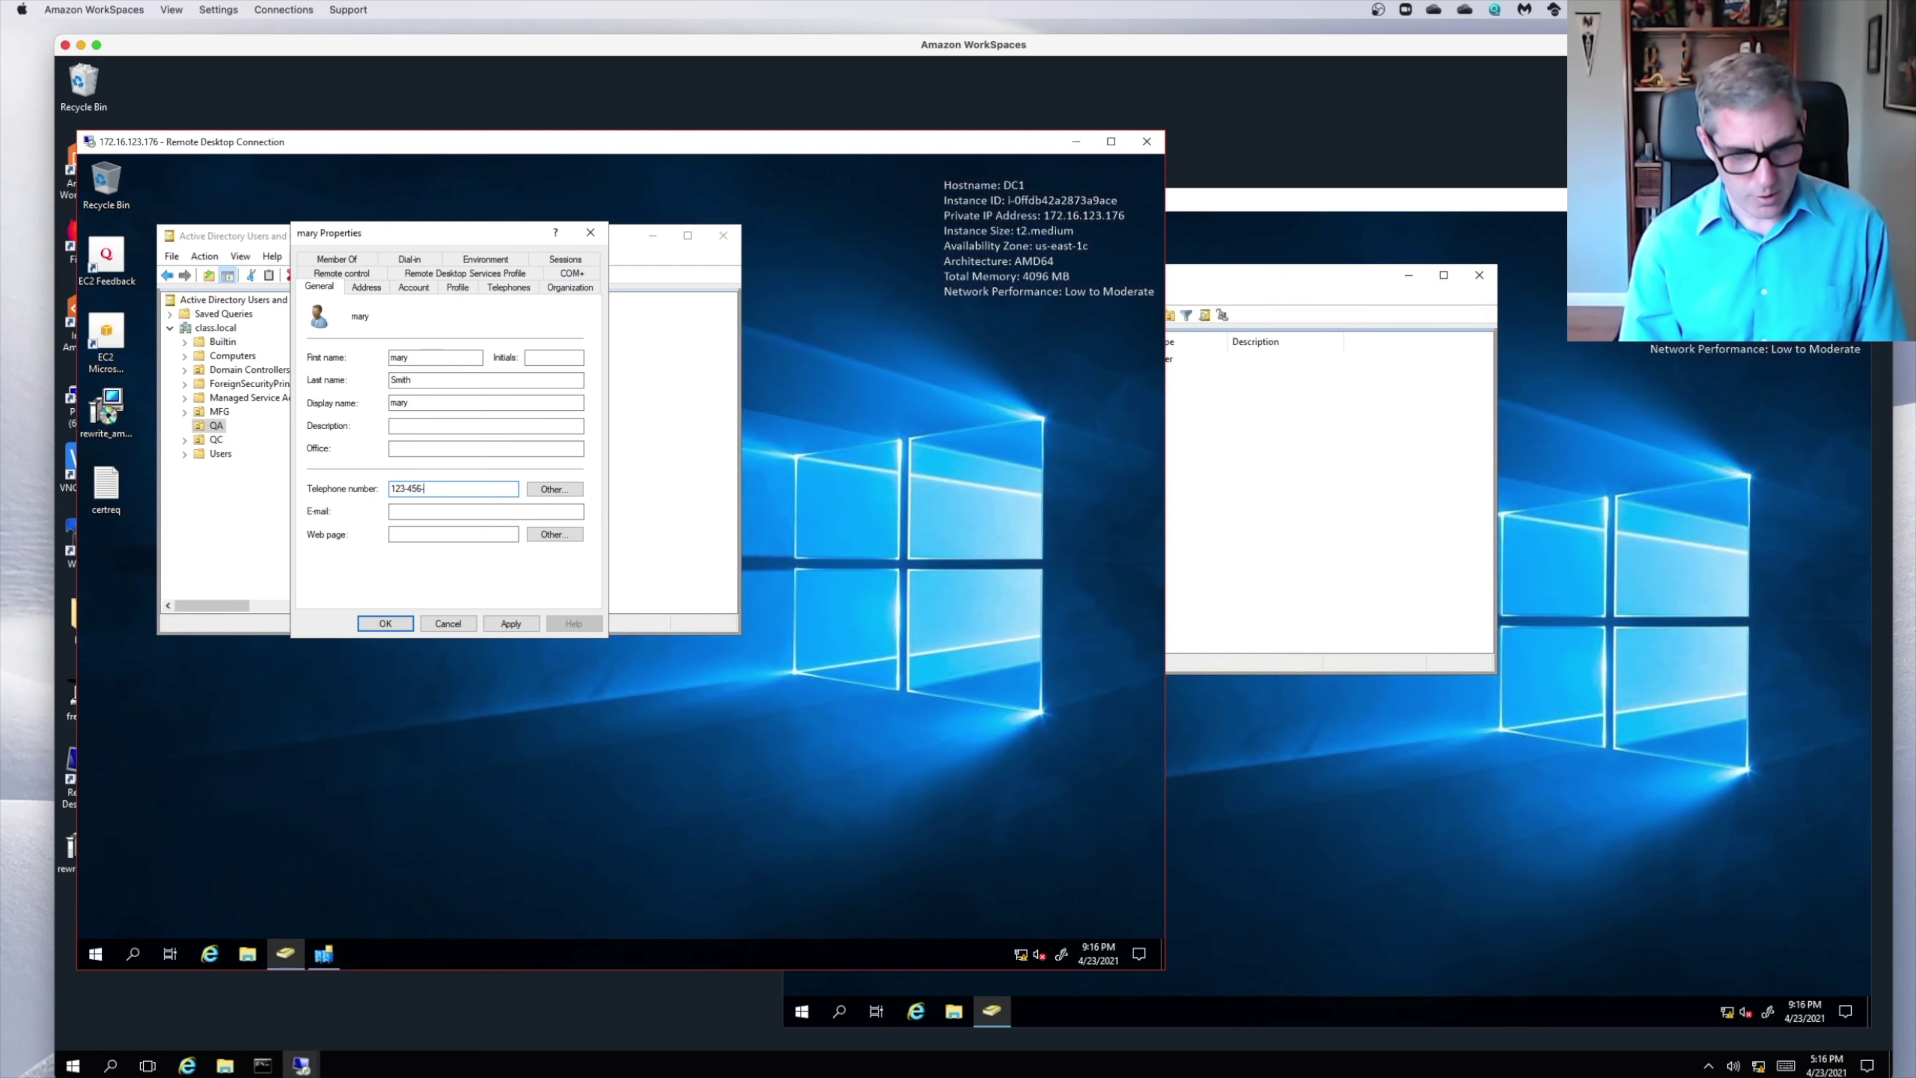
type("7890")
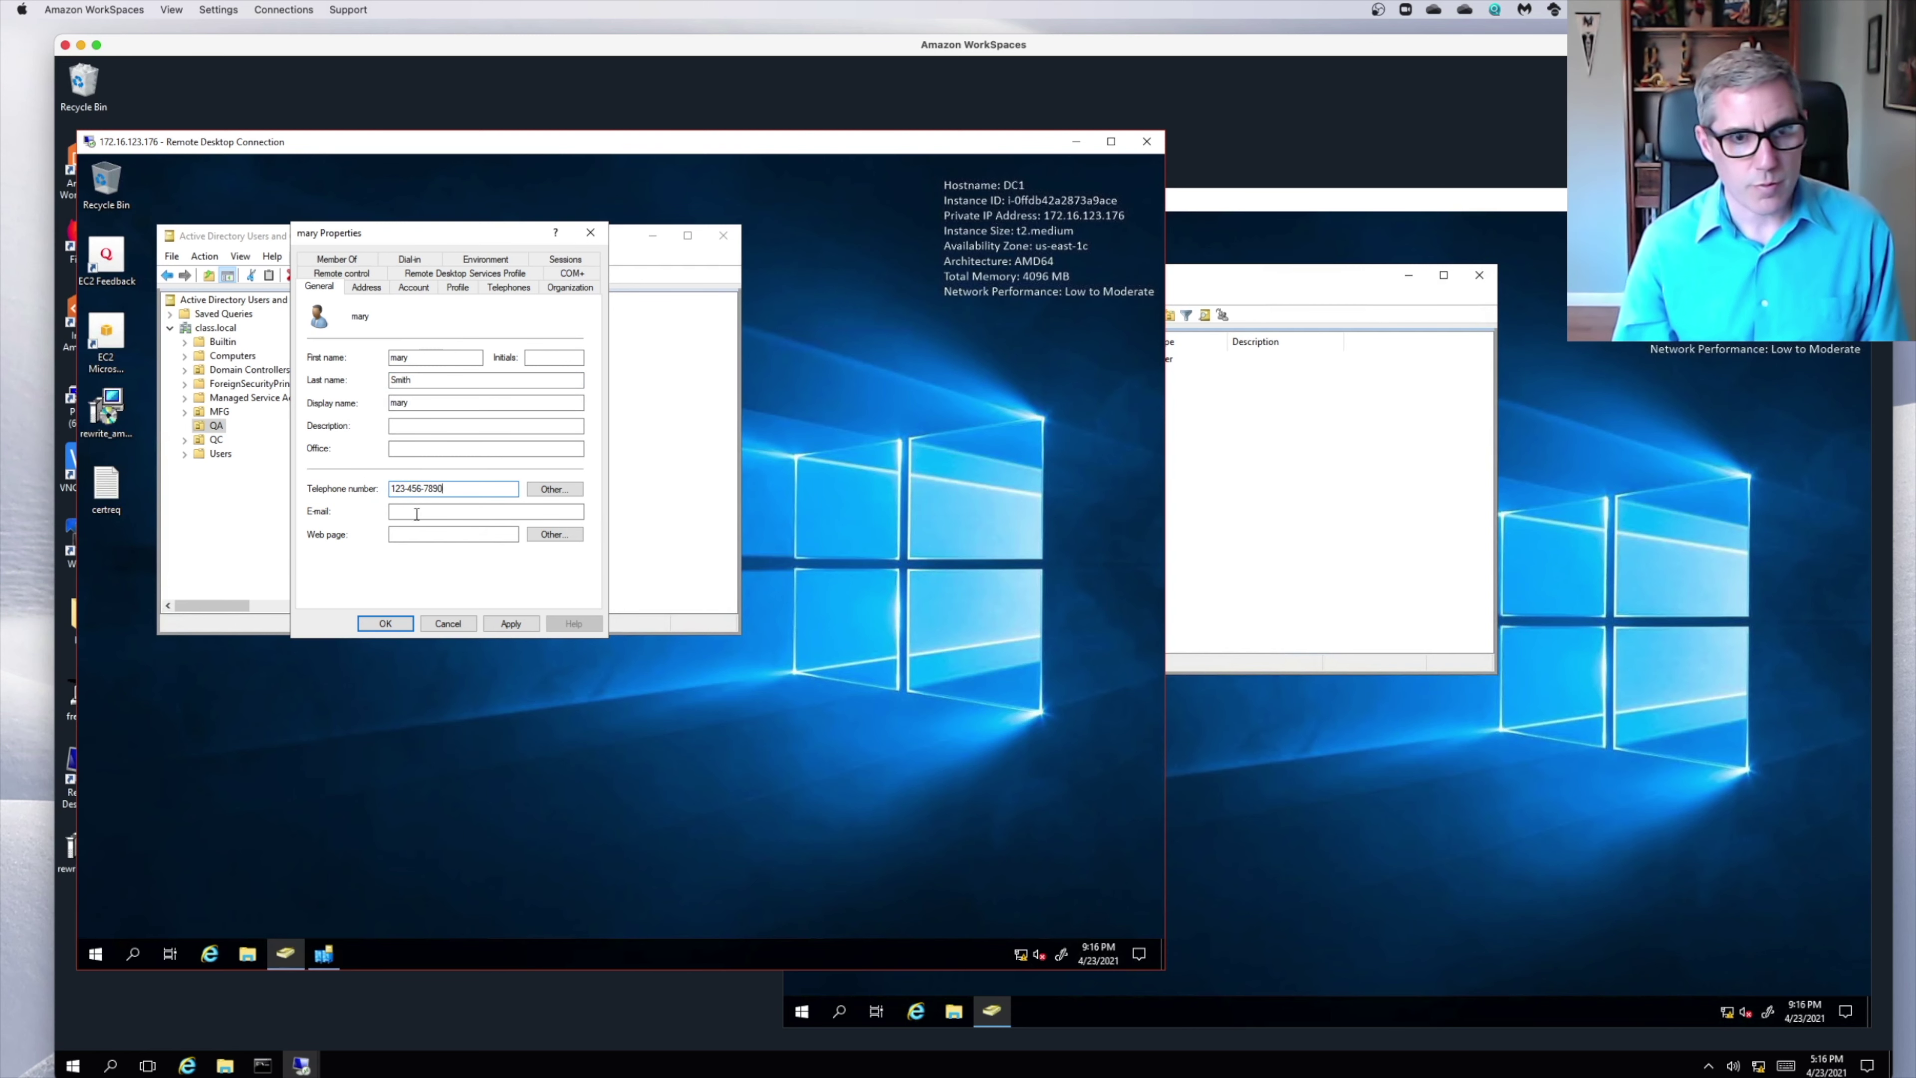
left_click(386, 623)
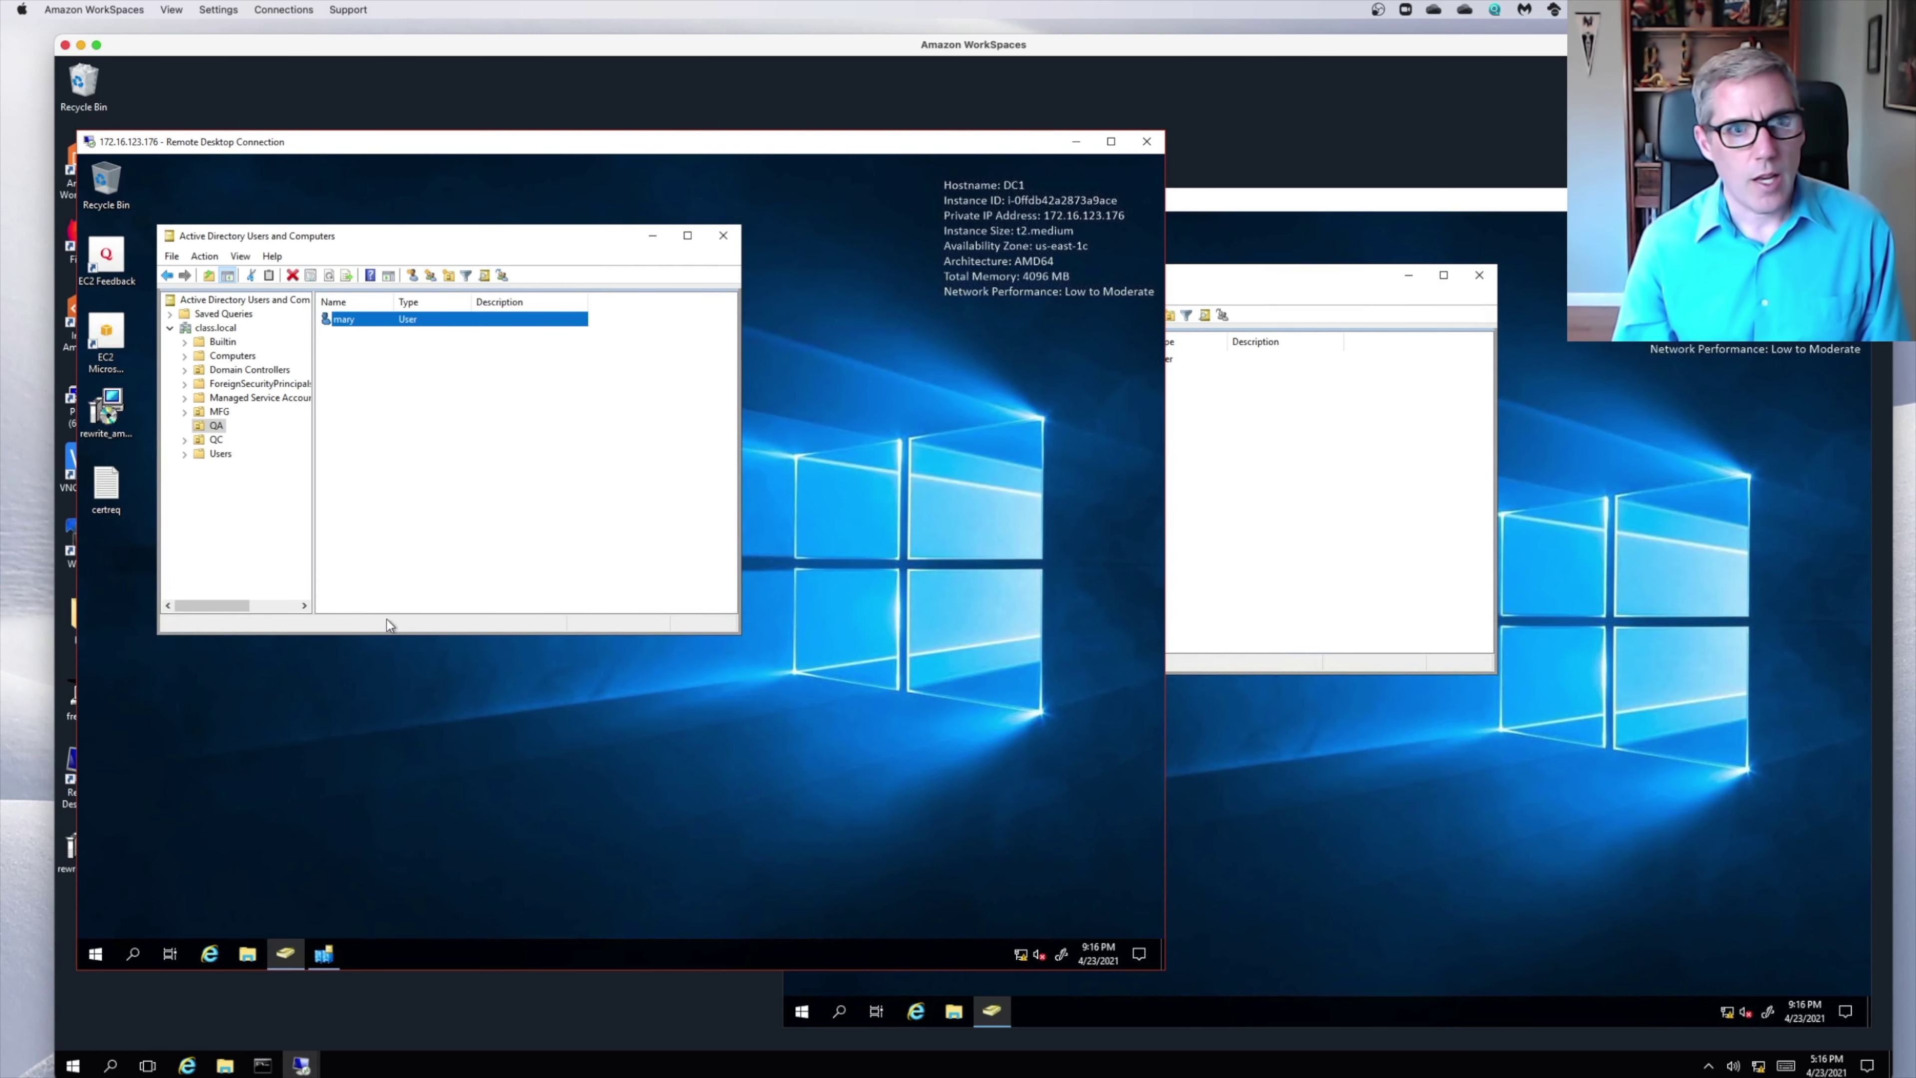
left_click(357, 328)
On SRV3, open the QA user's properties to verify the last name replicated, then return to DC1.
left_click(1279, 390)
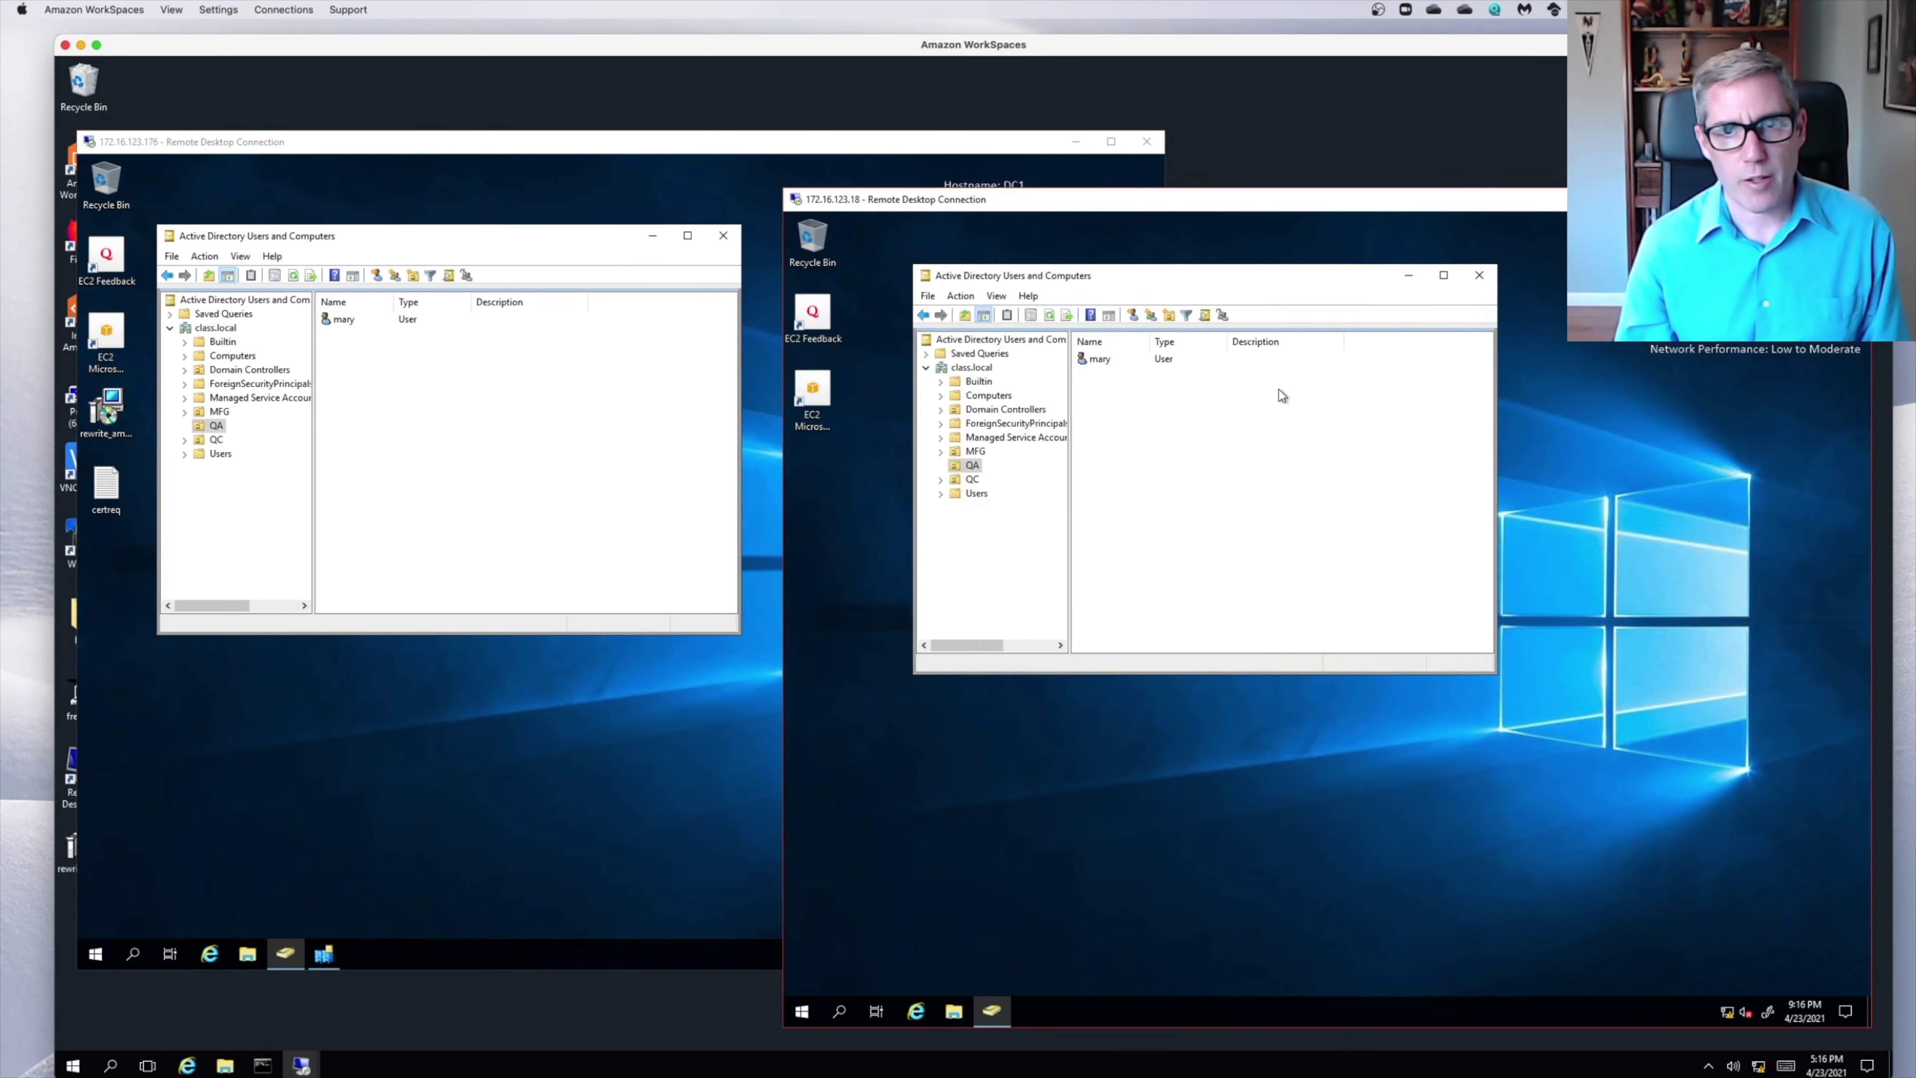
left_click(1080, 363)
right_click(1095, 359)
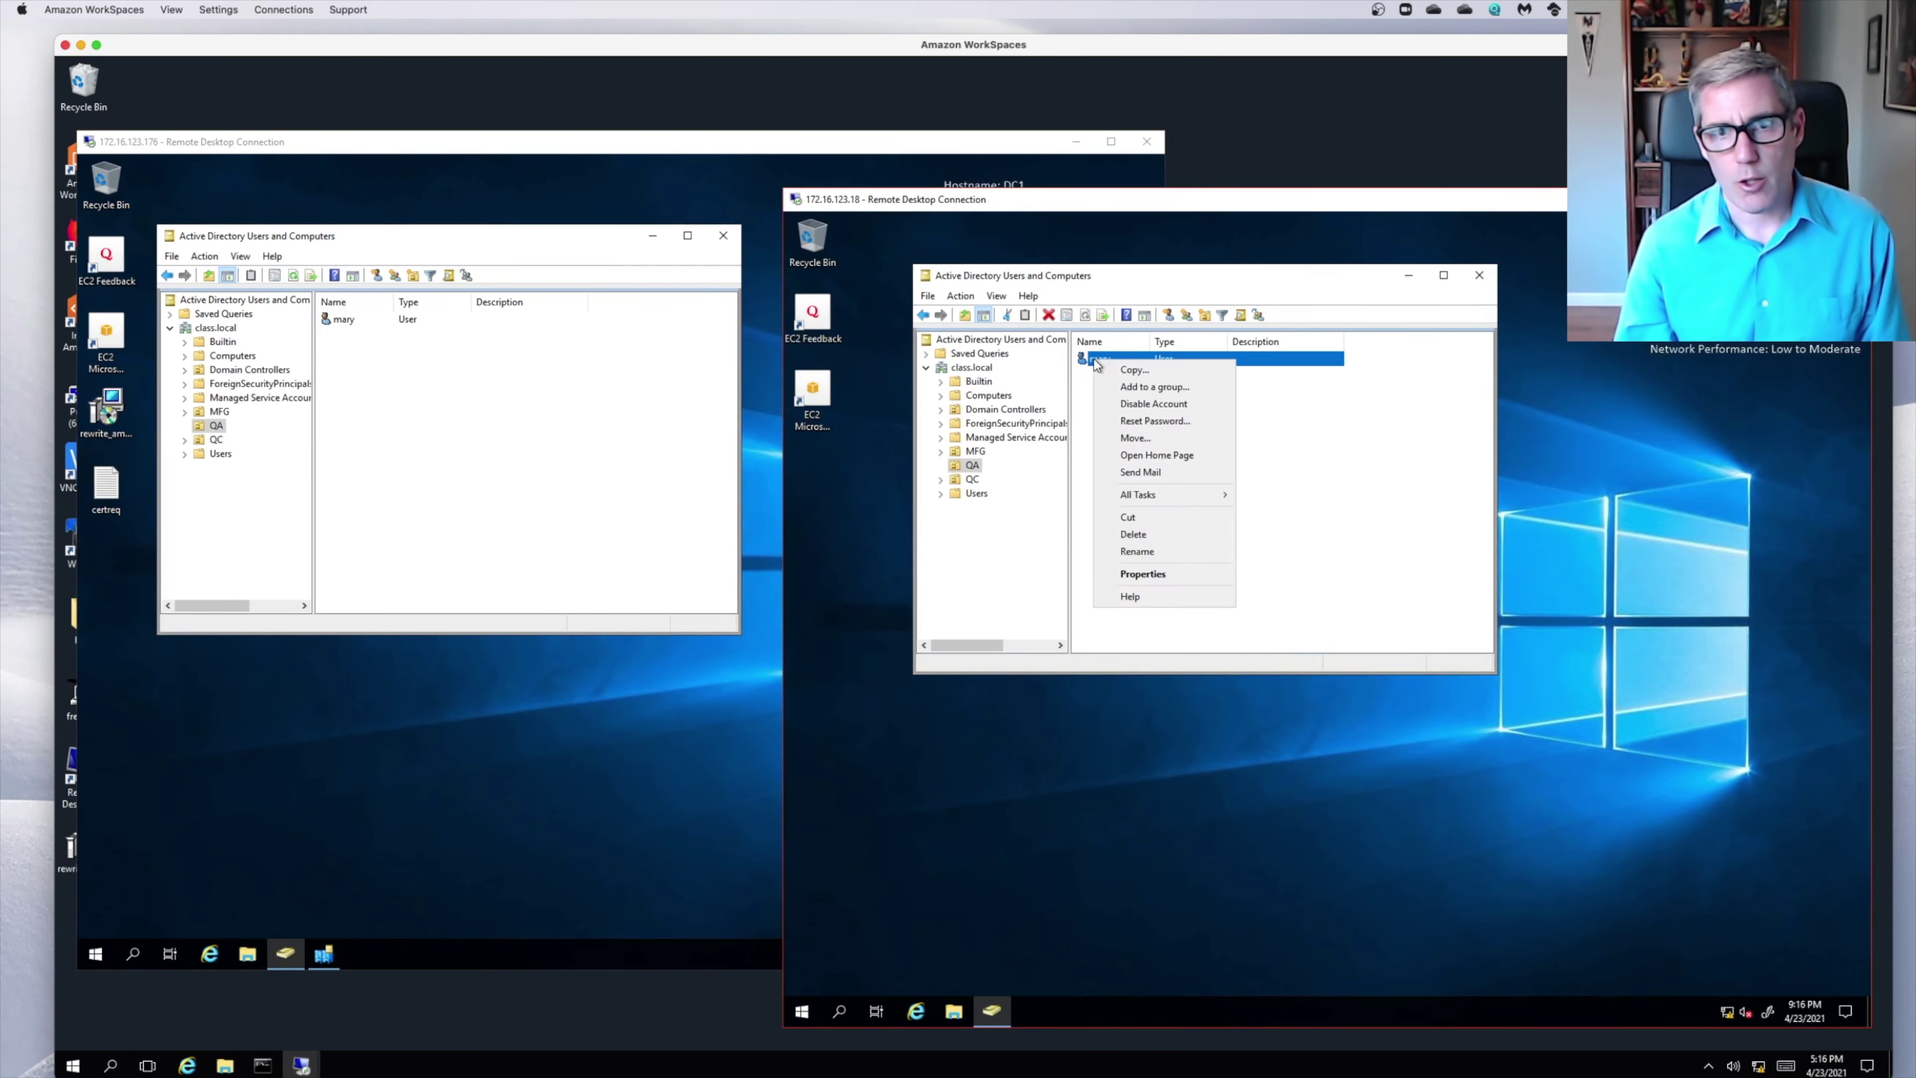
double_click(1077, 362)
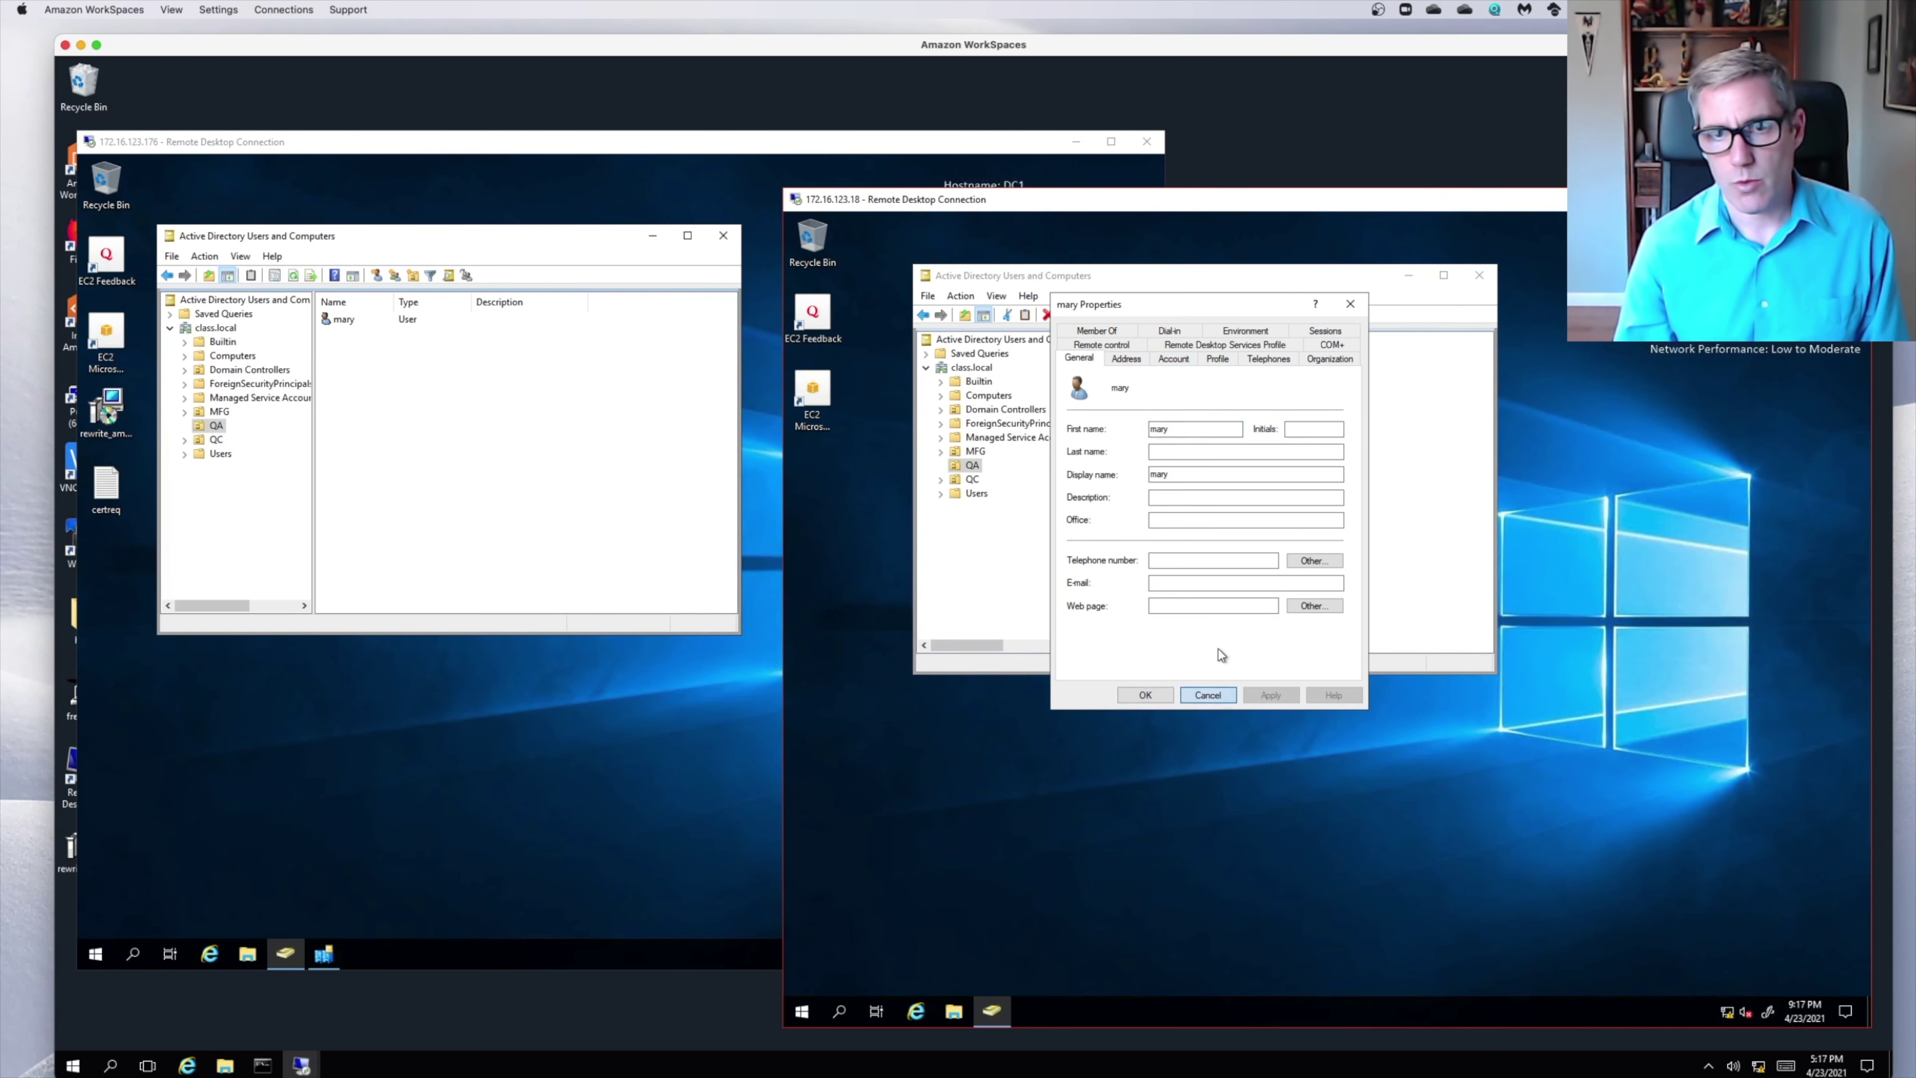
left_click(1208, 693)
right_click(1156, 359)
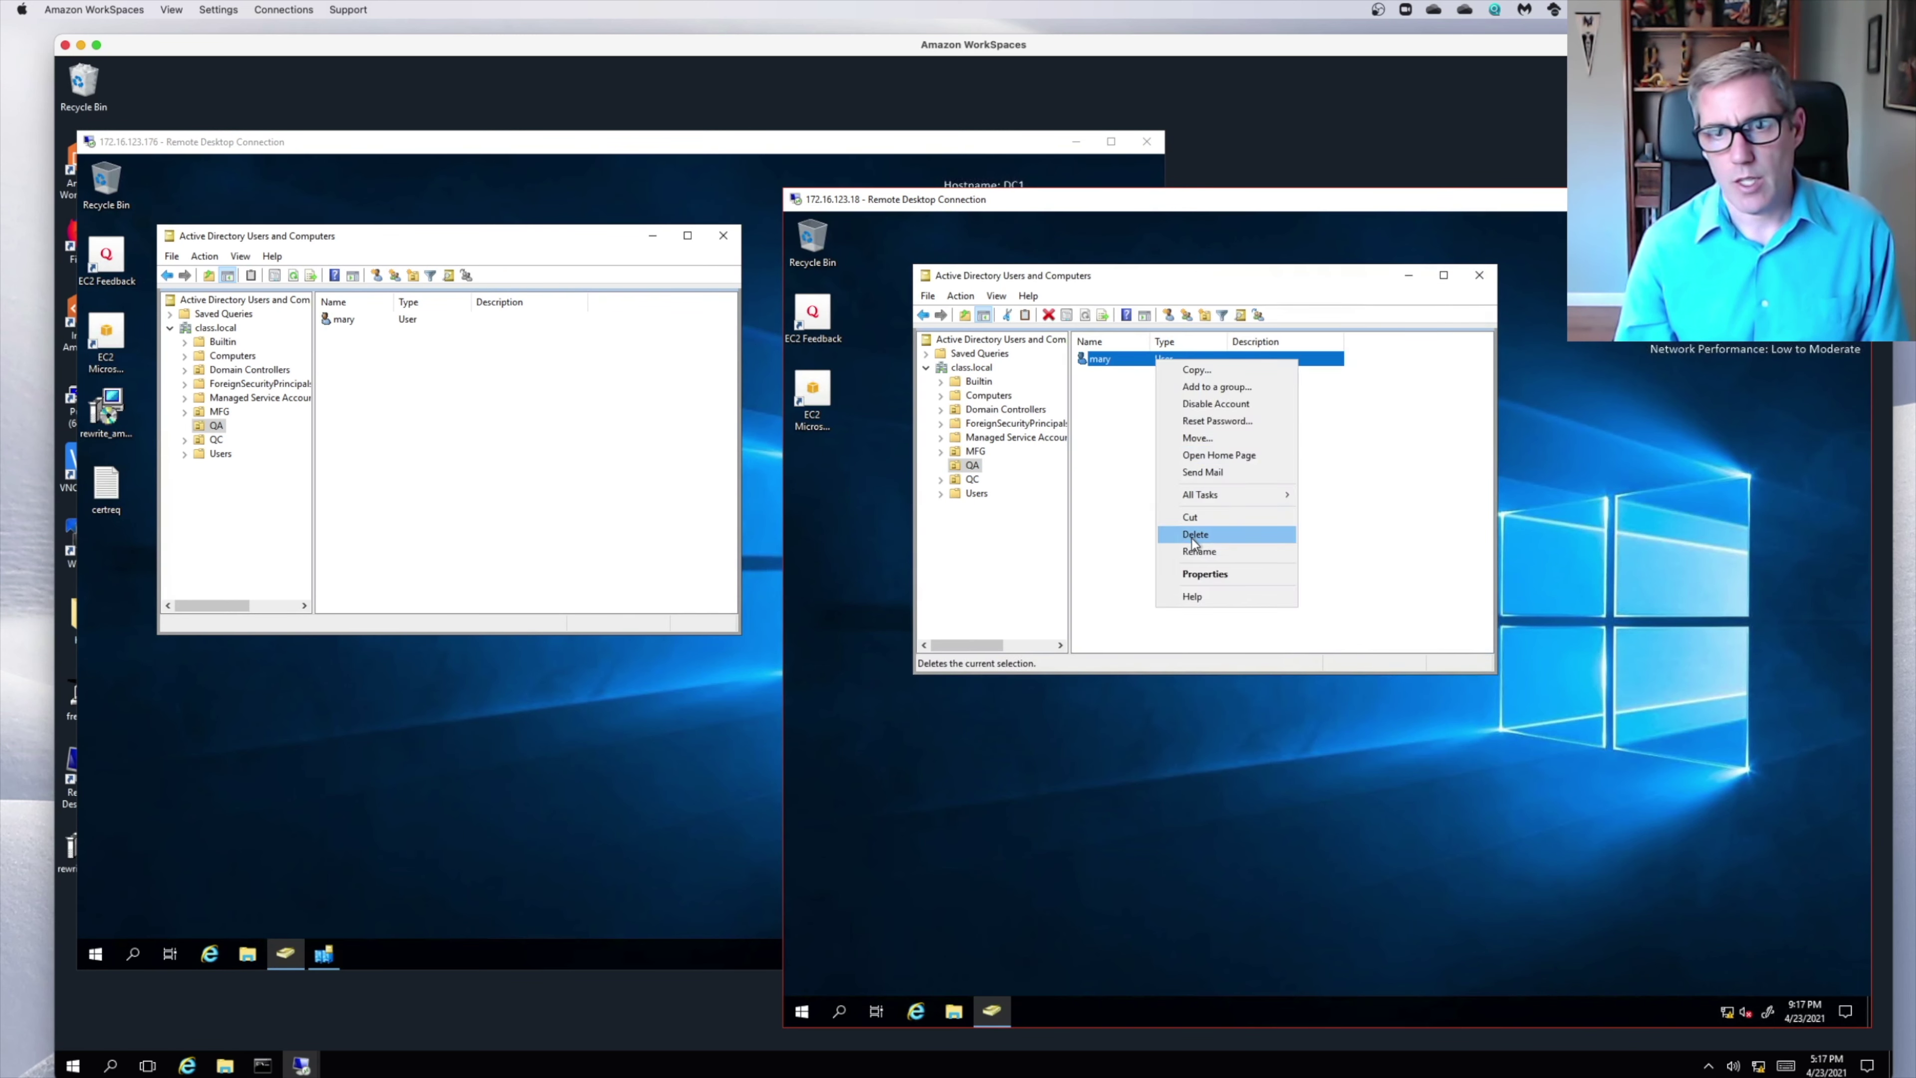
left_click(1400, 520)
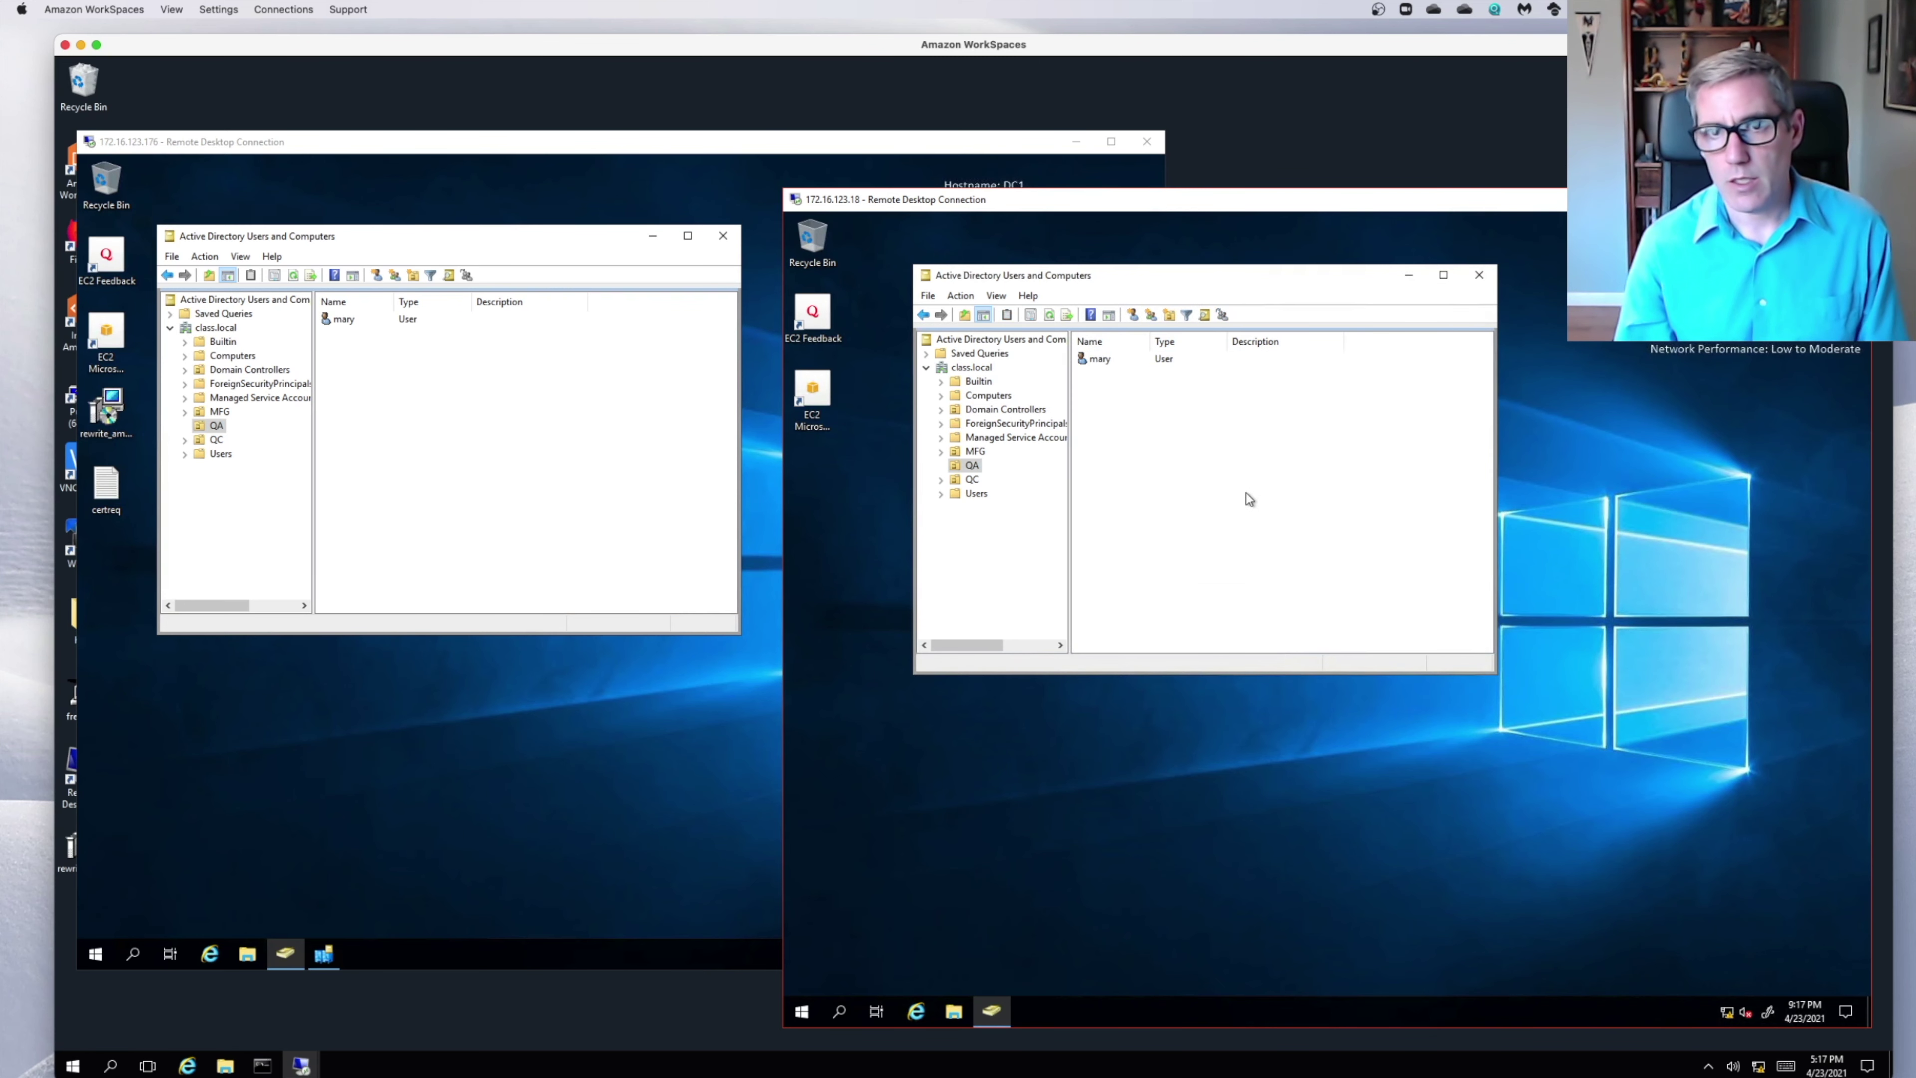
left_click(1084, 360)
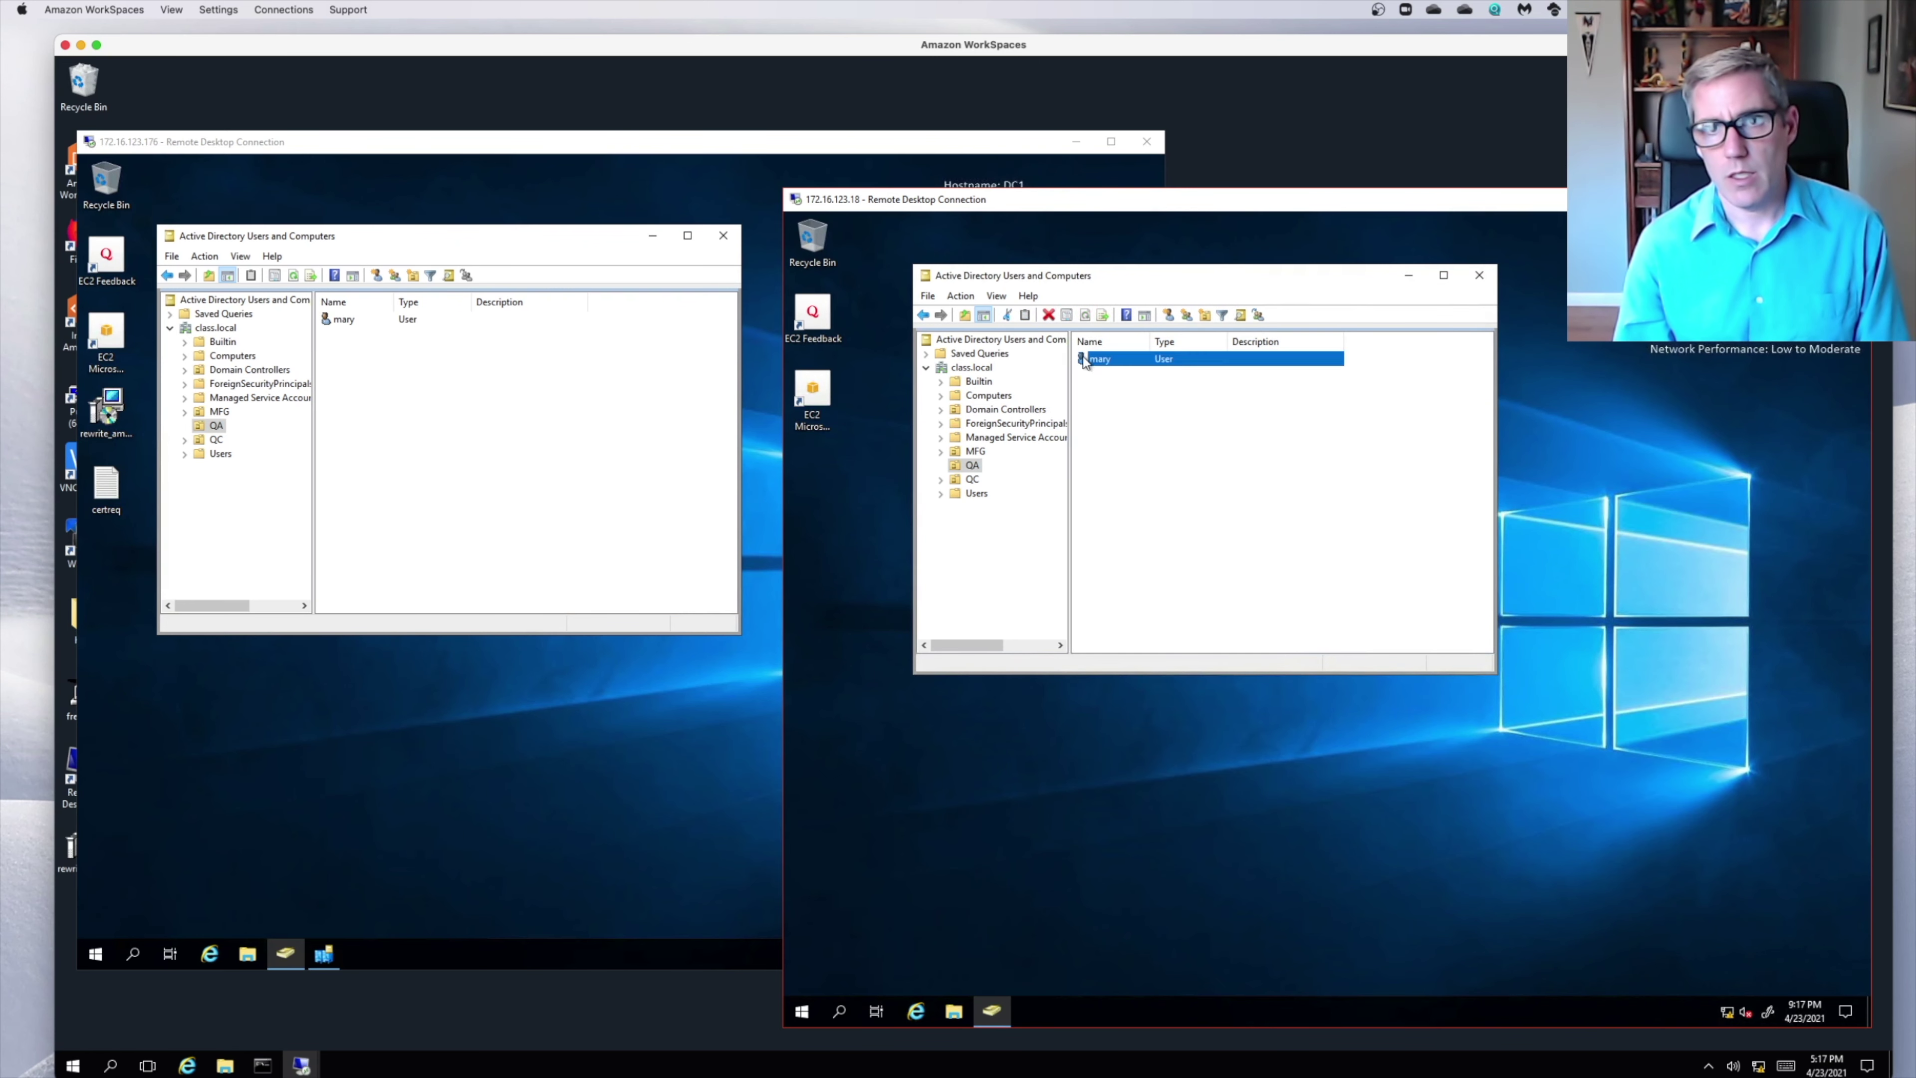
double_click(1083, 360)
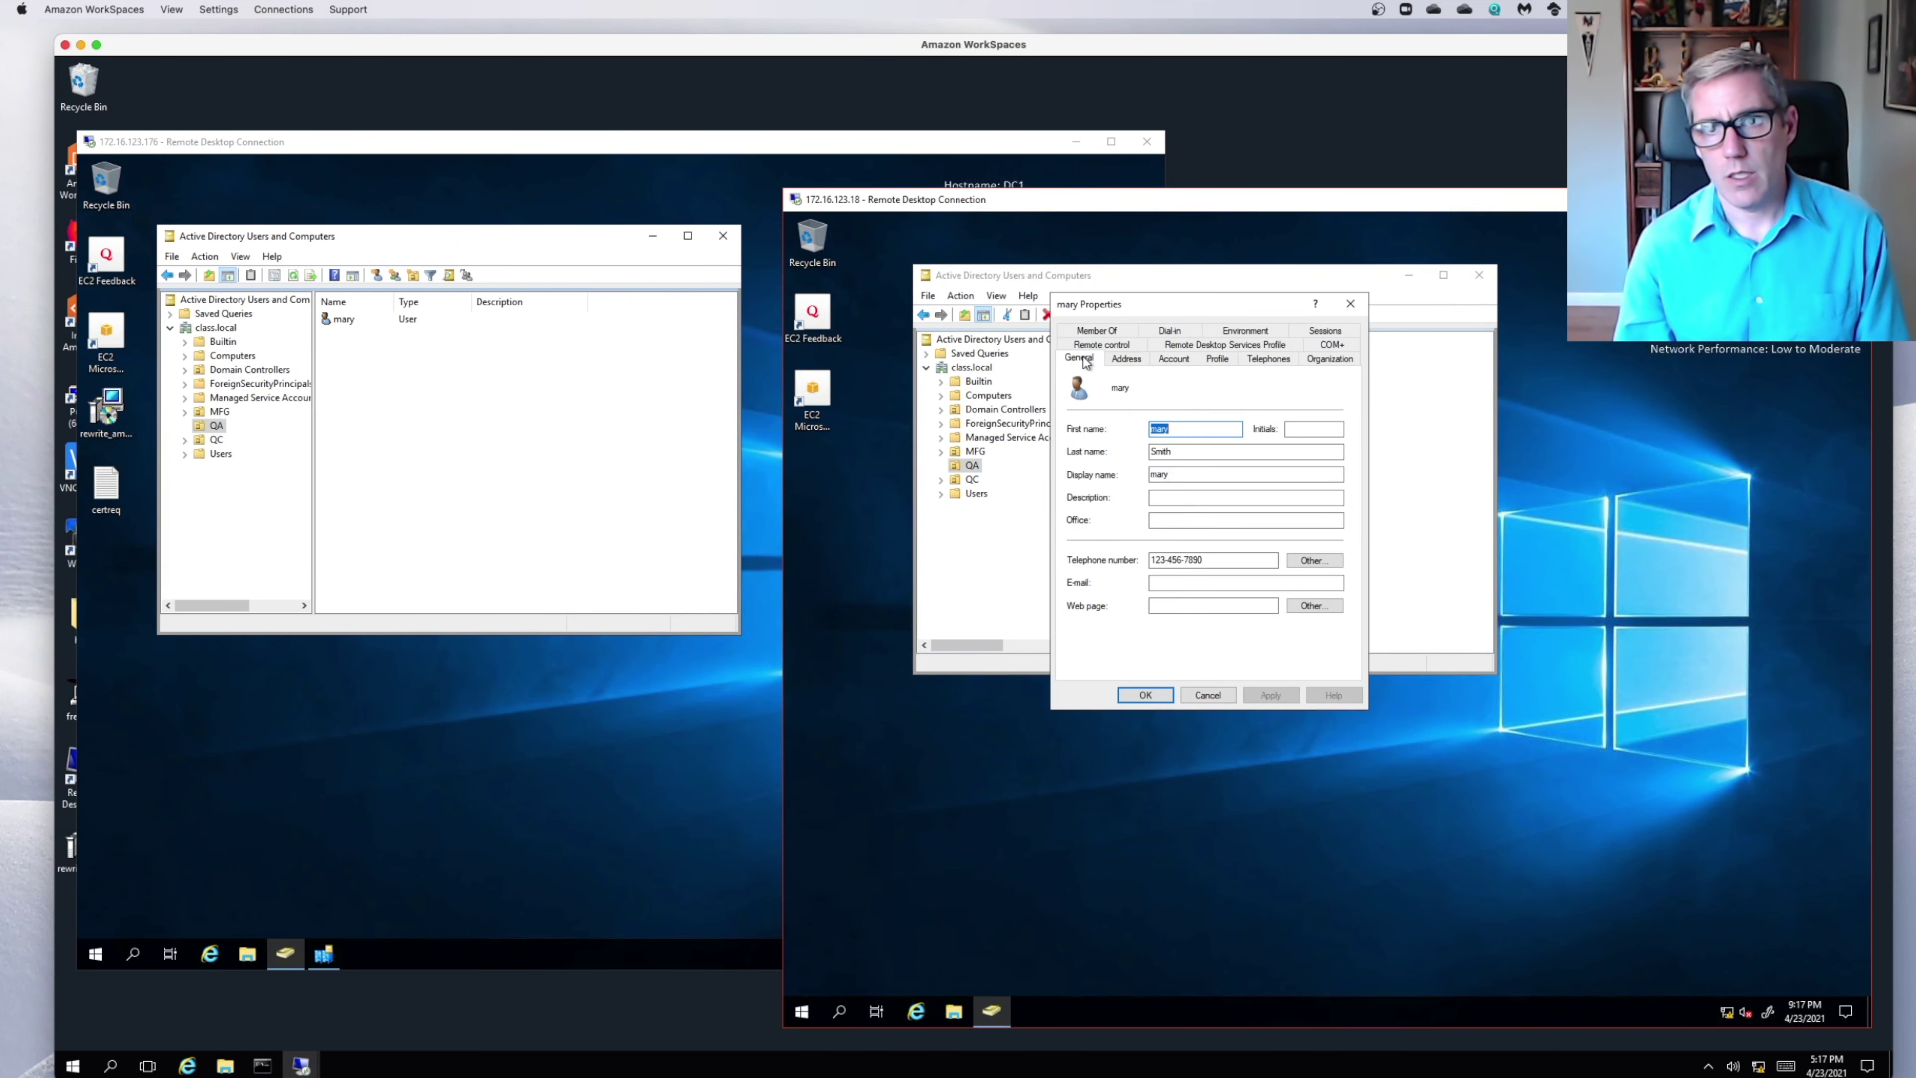
left_click(1184, 451)
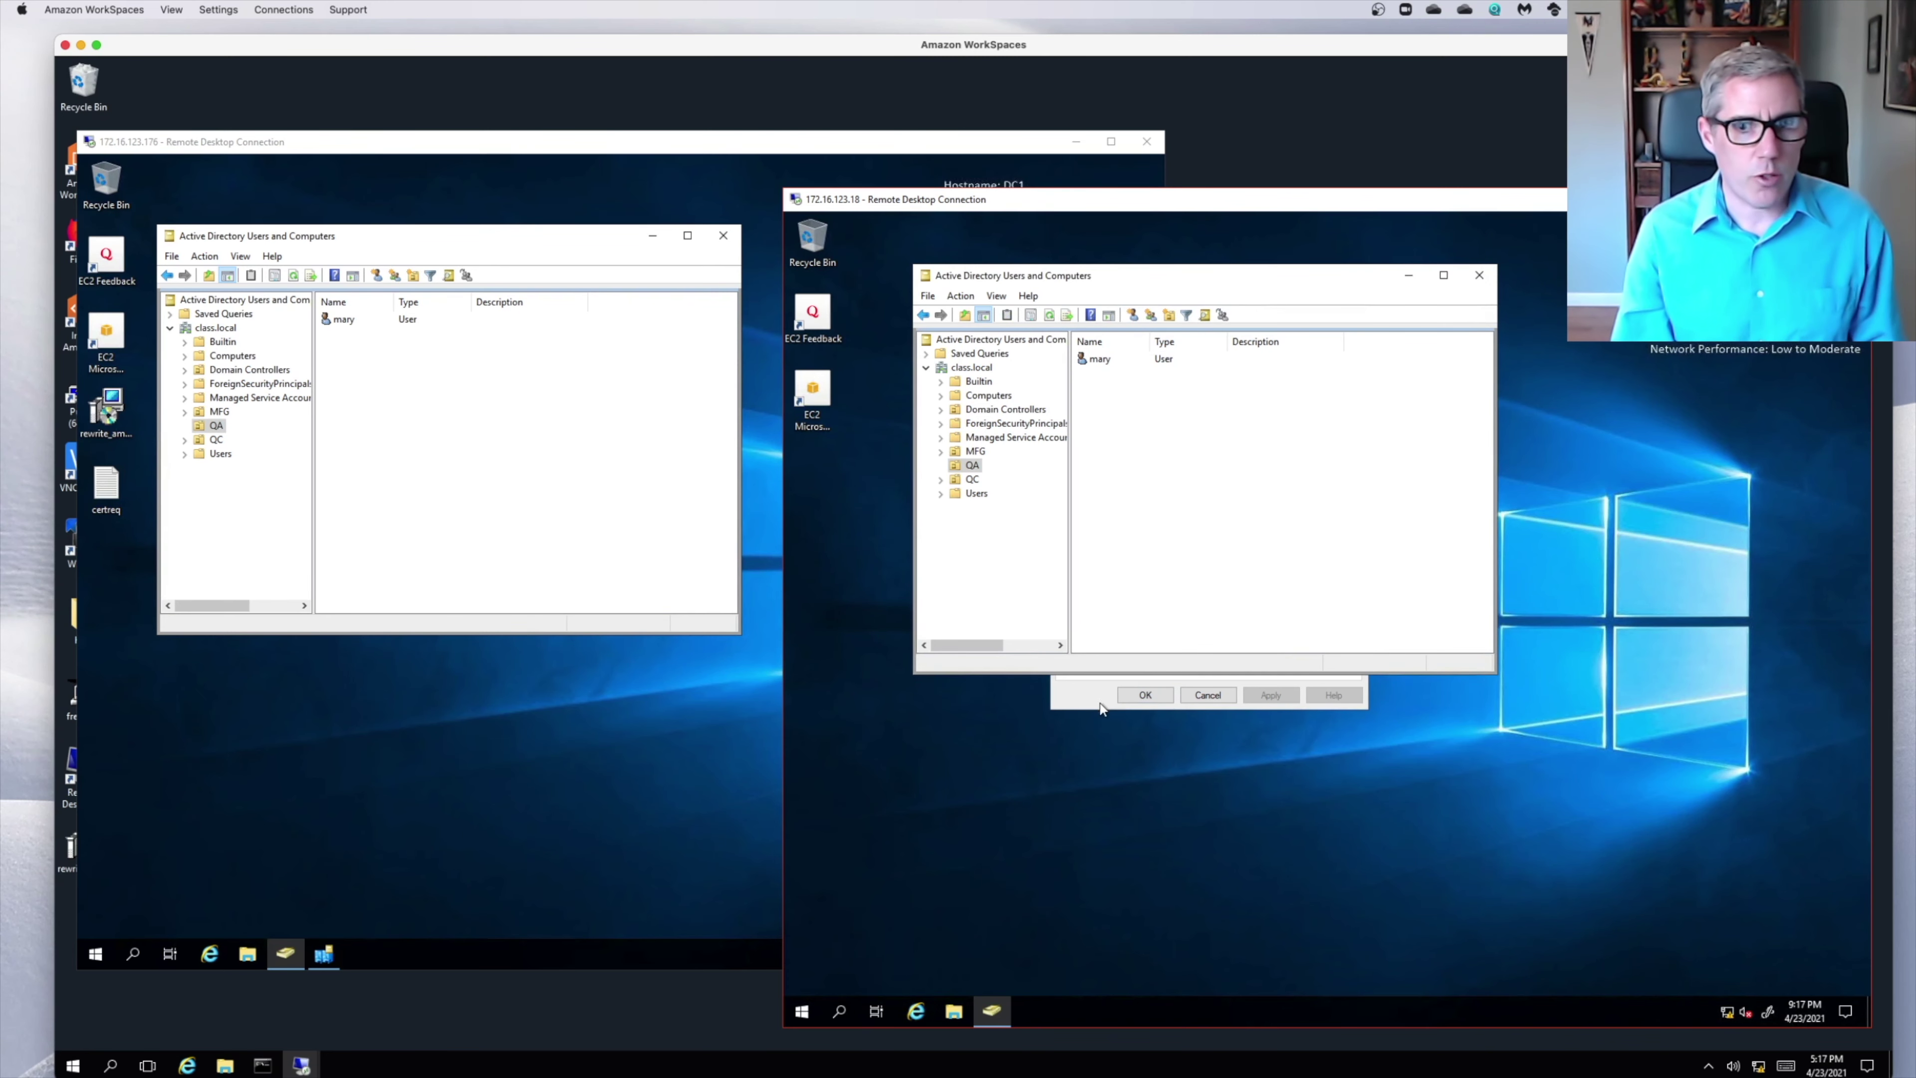
left_click(1142, 694)
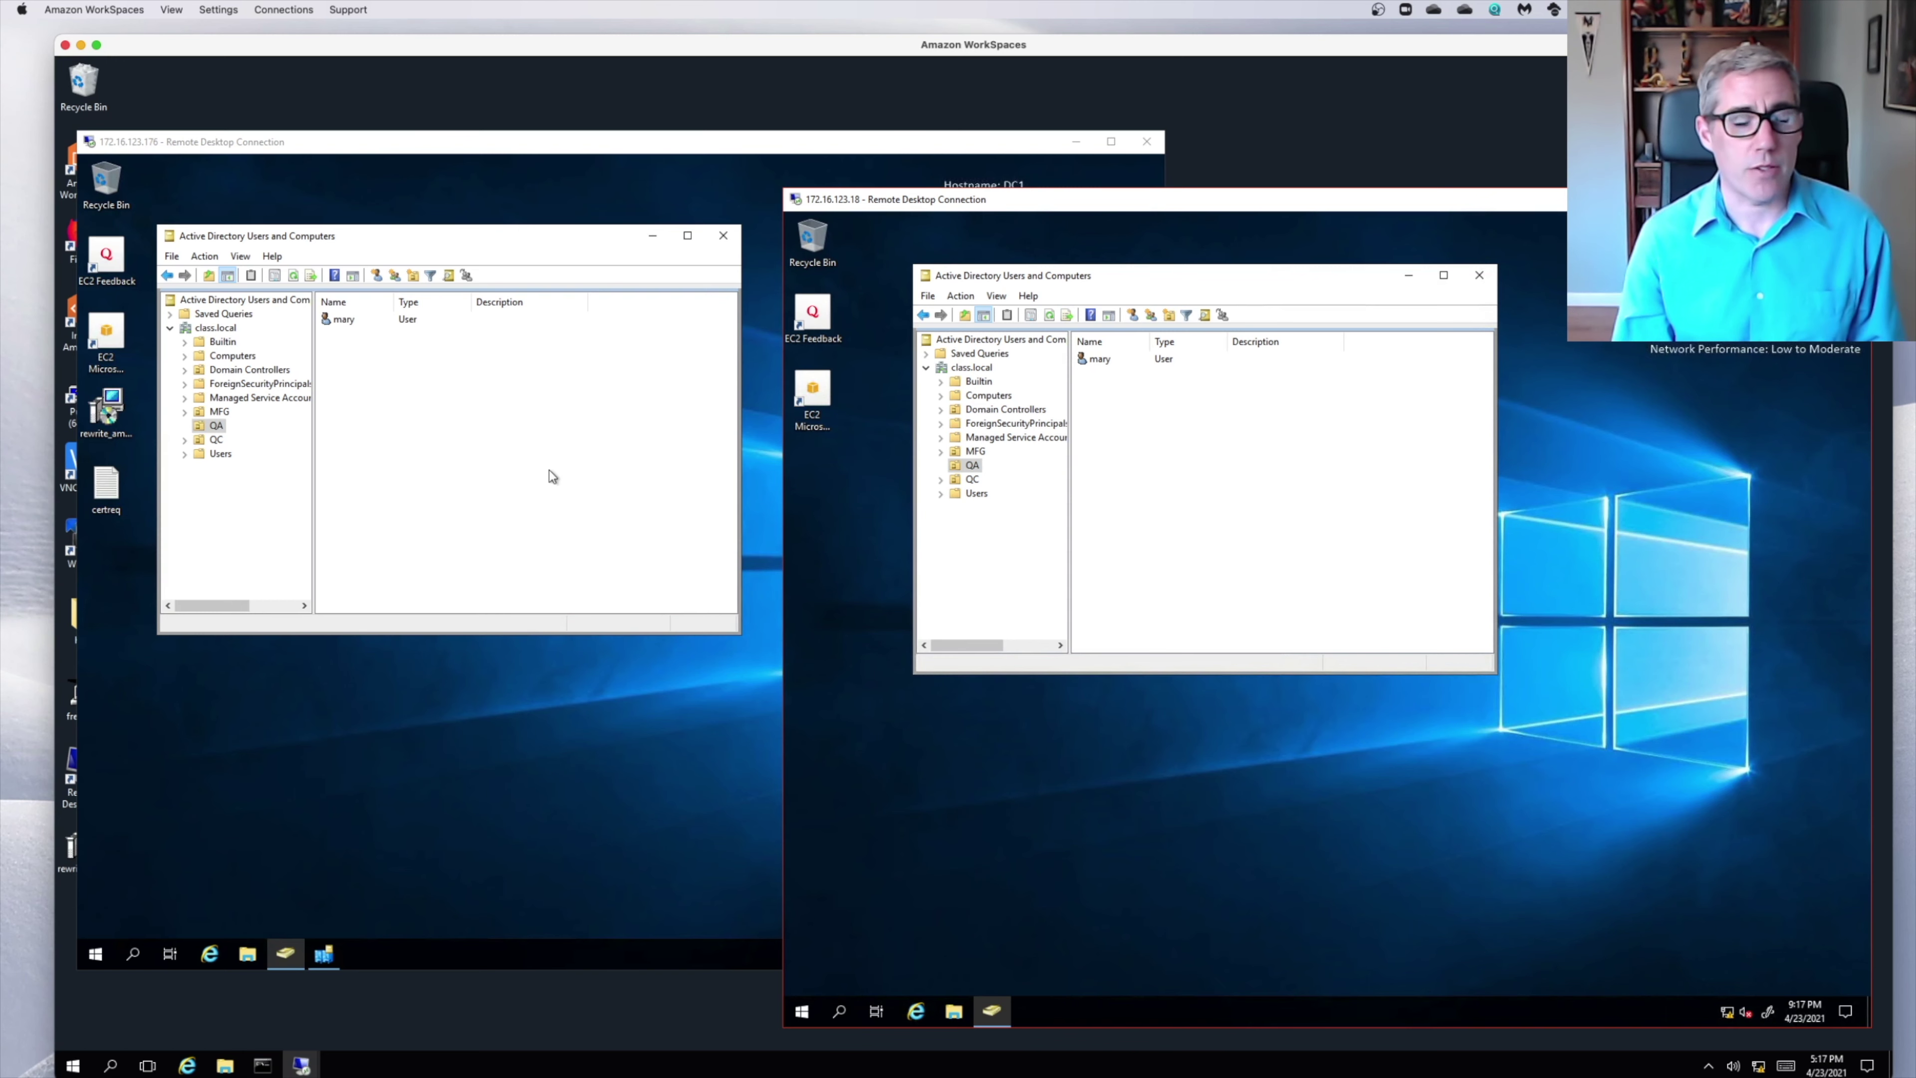
left_click(335, 324)
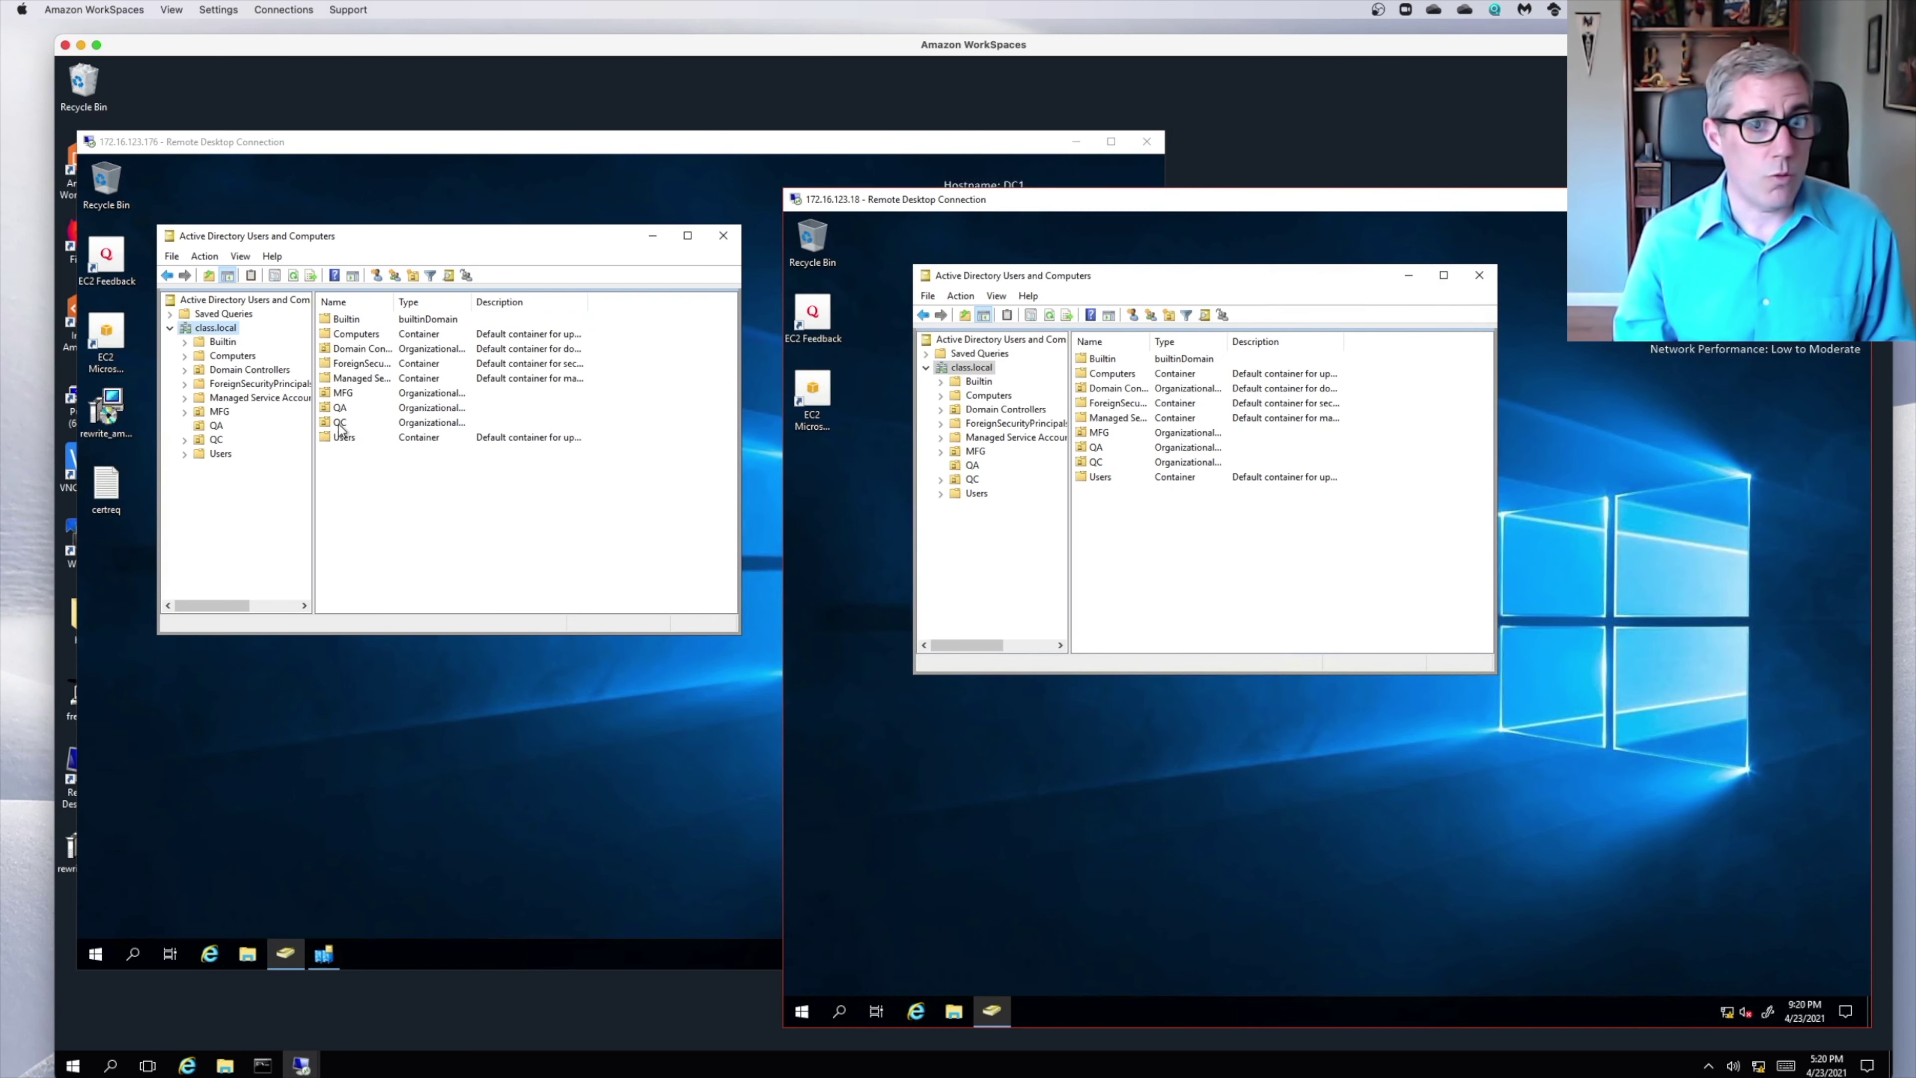
In DC1's QC unit, create the global security group QC_Share_RW.
left_click(339, 427)
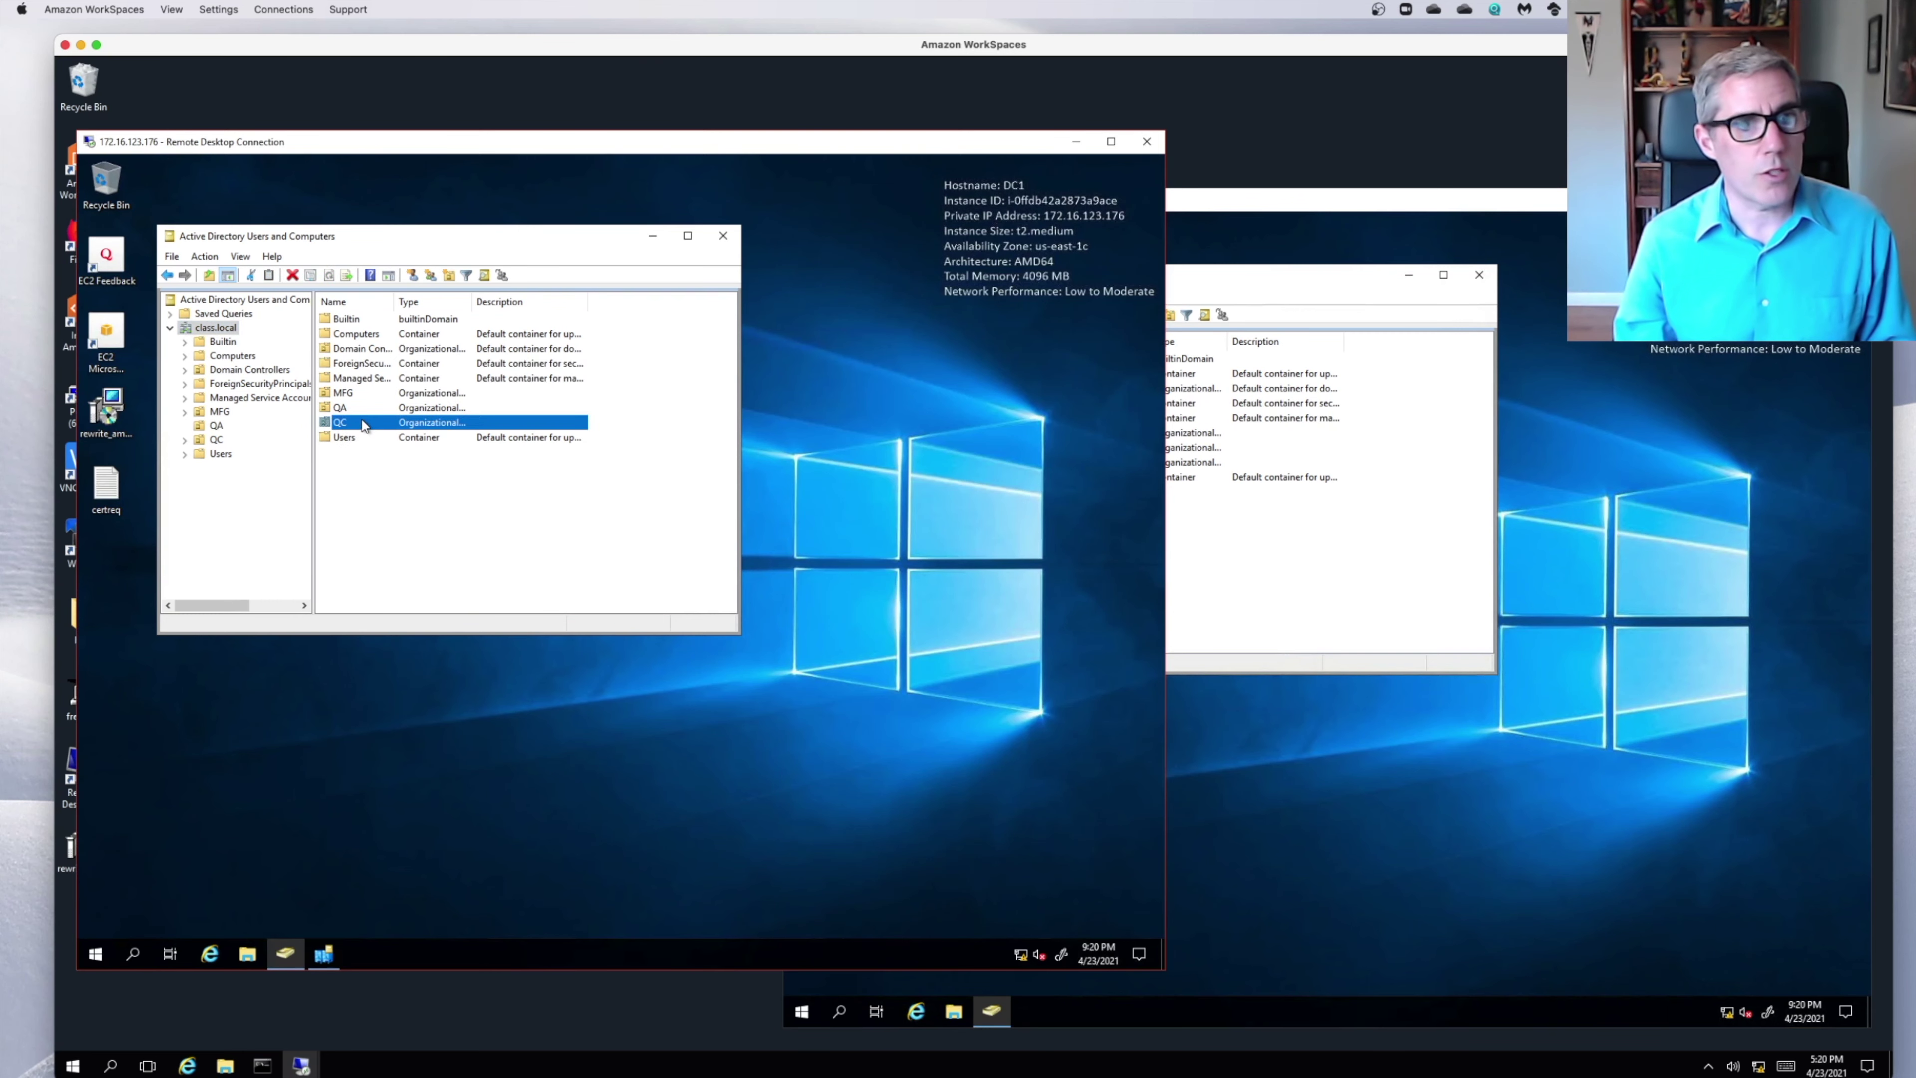
double_click(360, 424)
left_click(1372, 592)
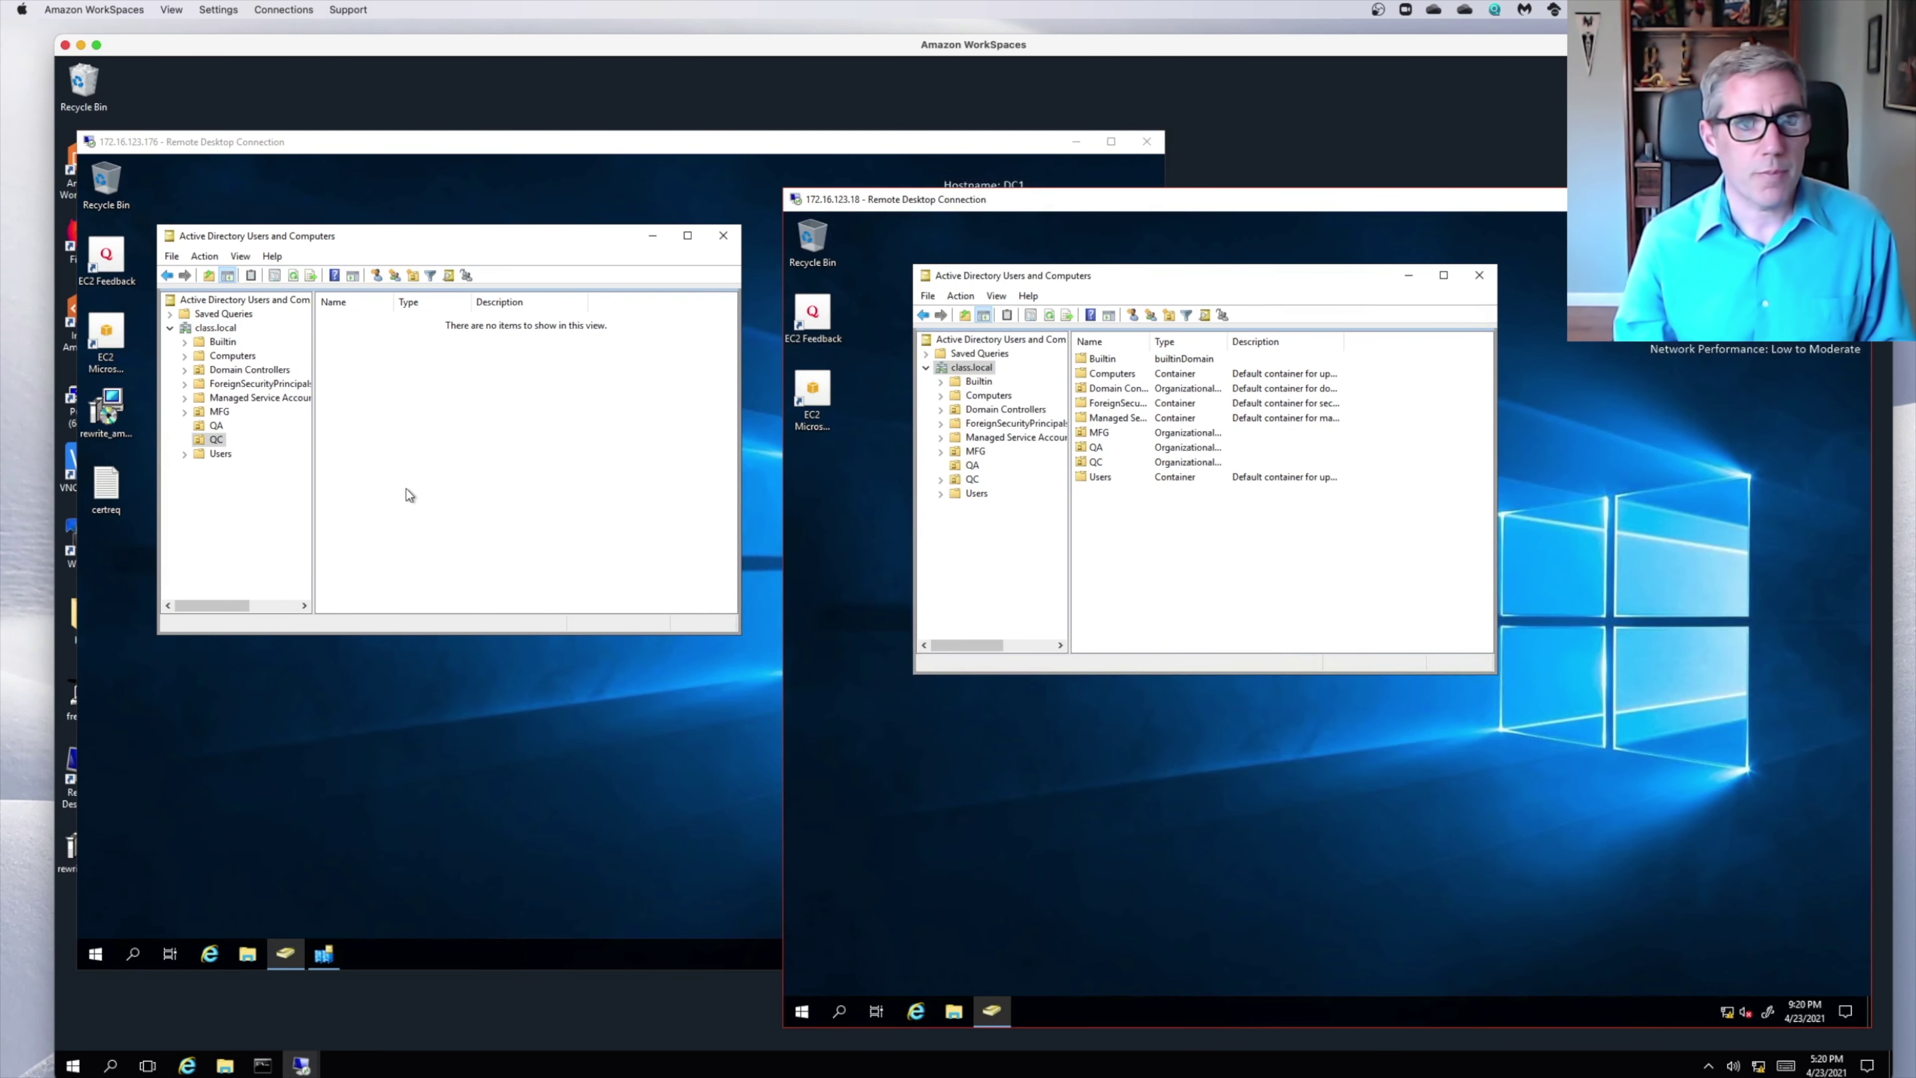
right_click(431, 423)
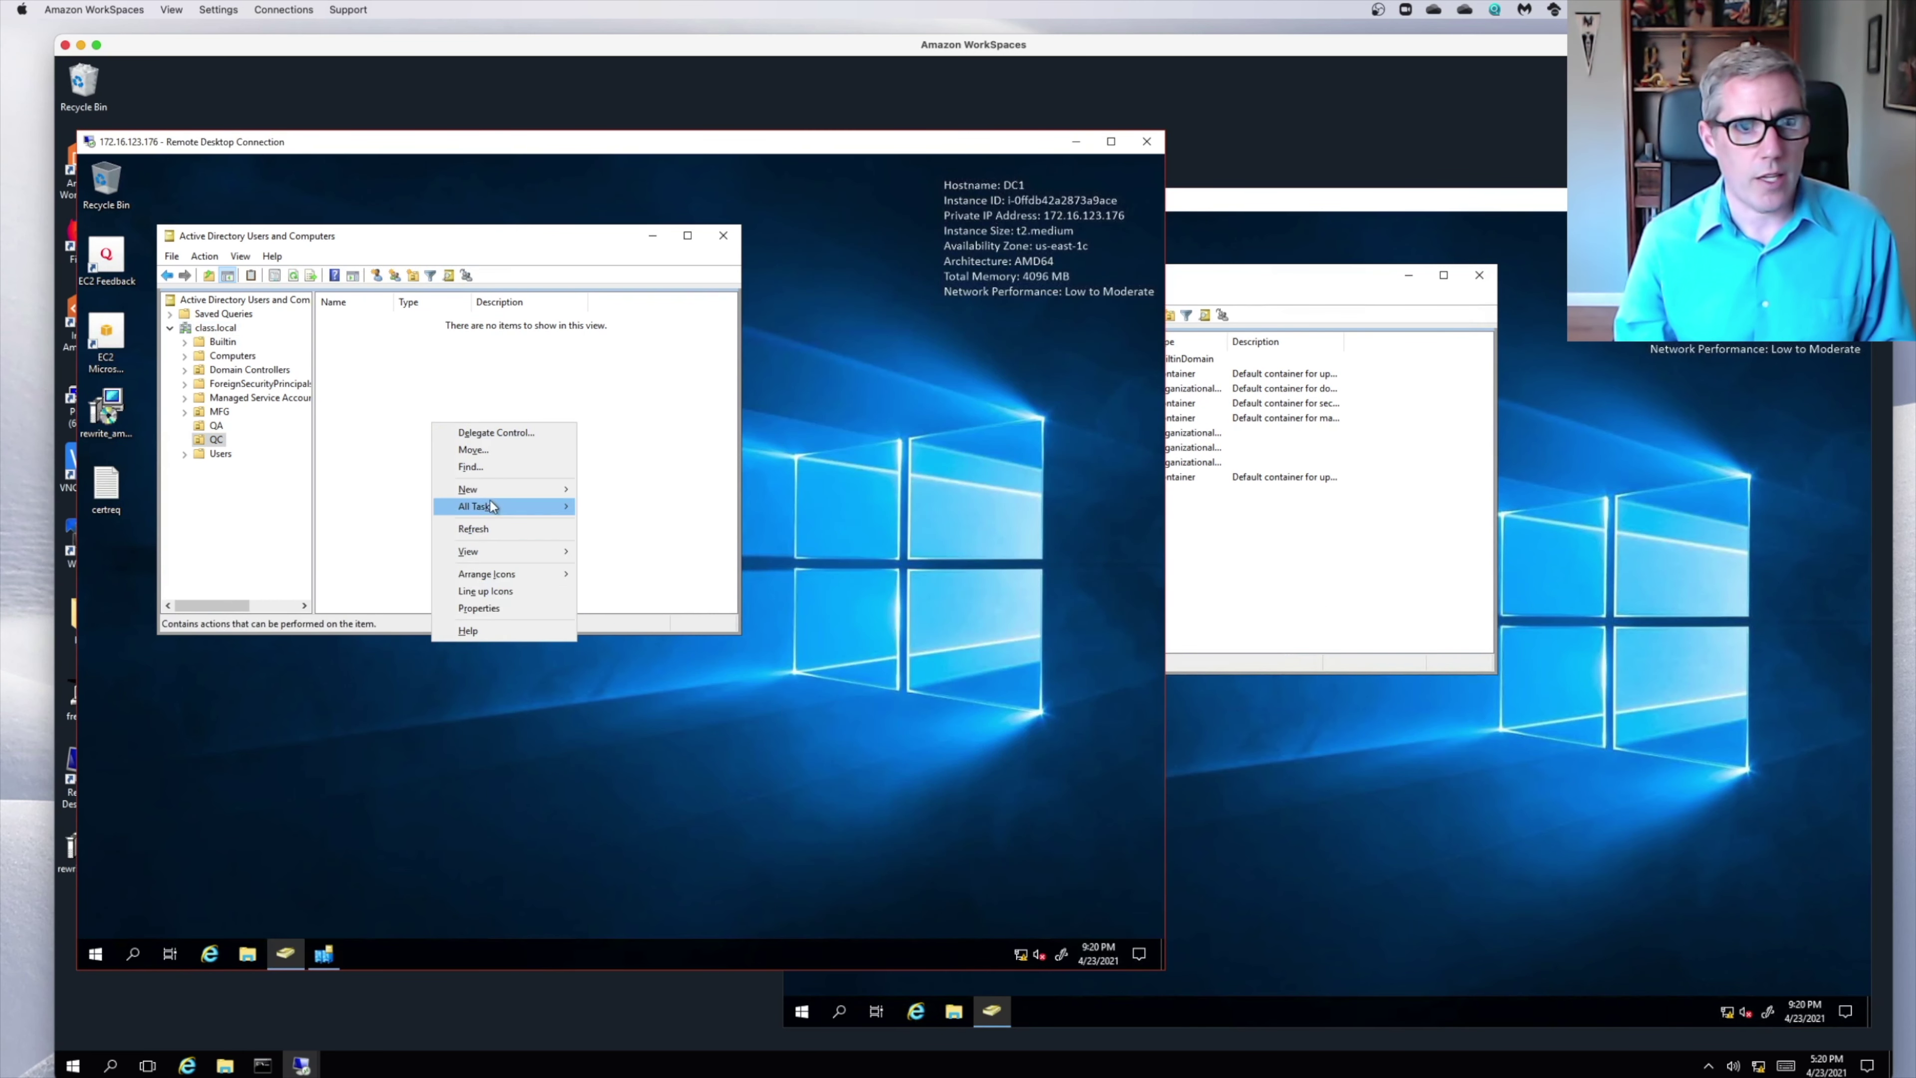
mouse_move(489, 490)
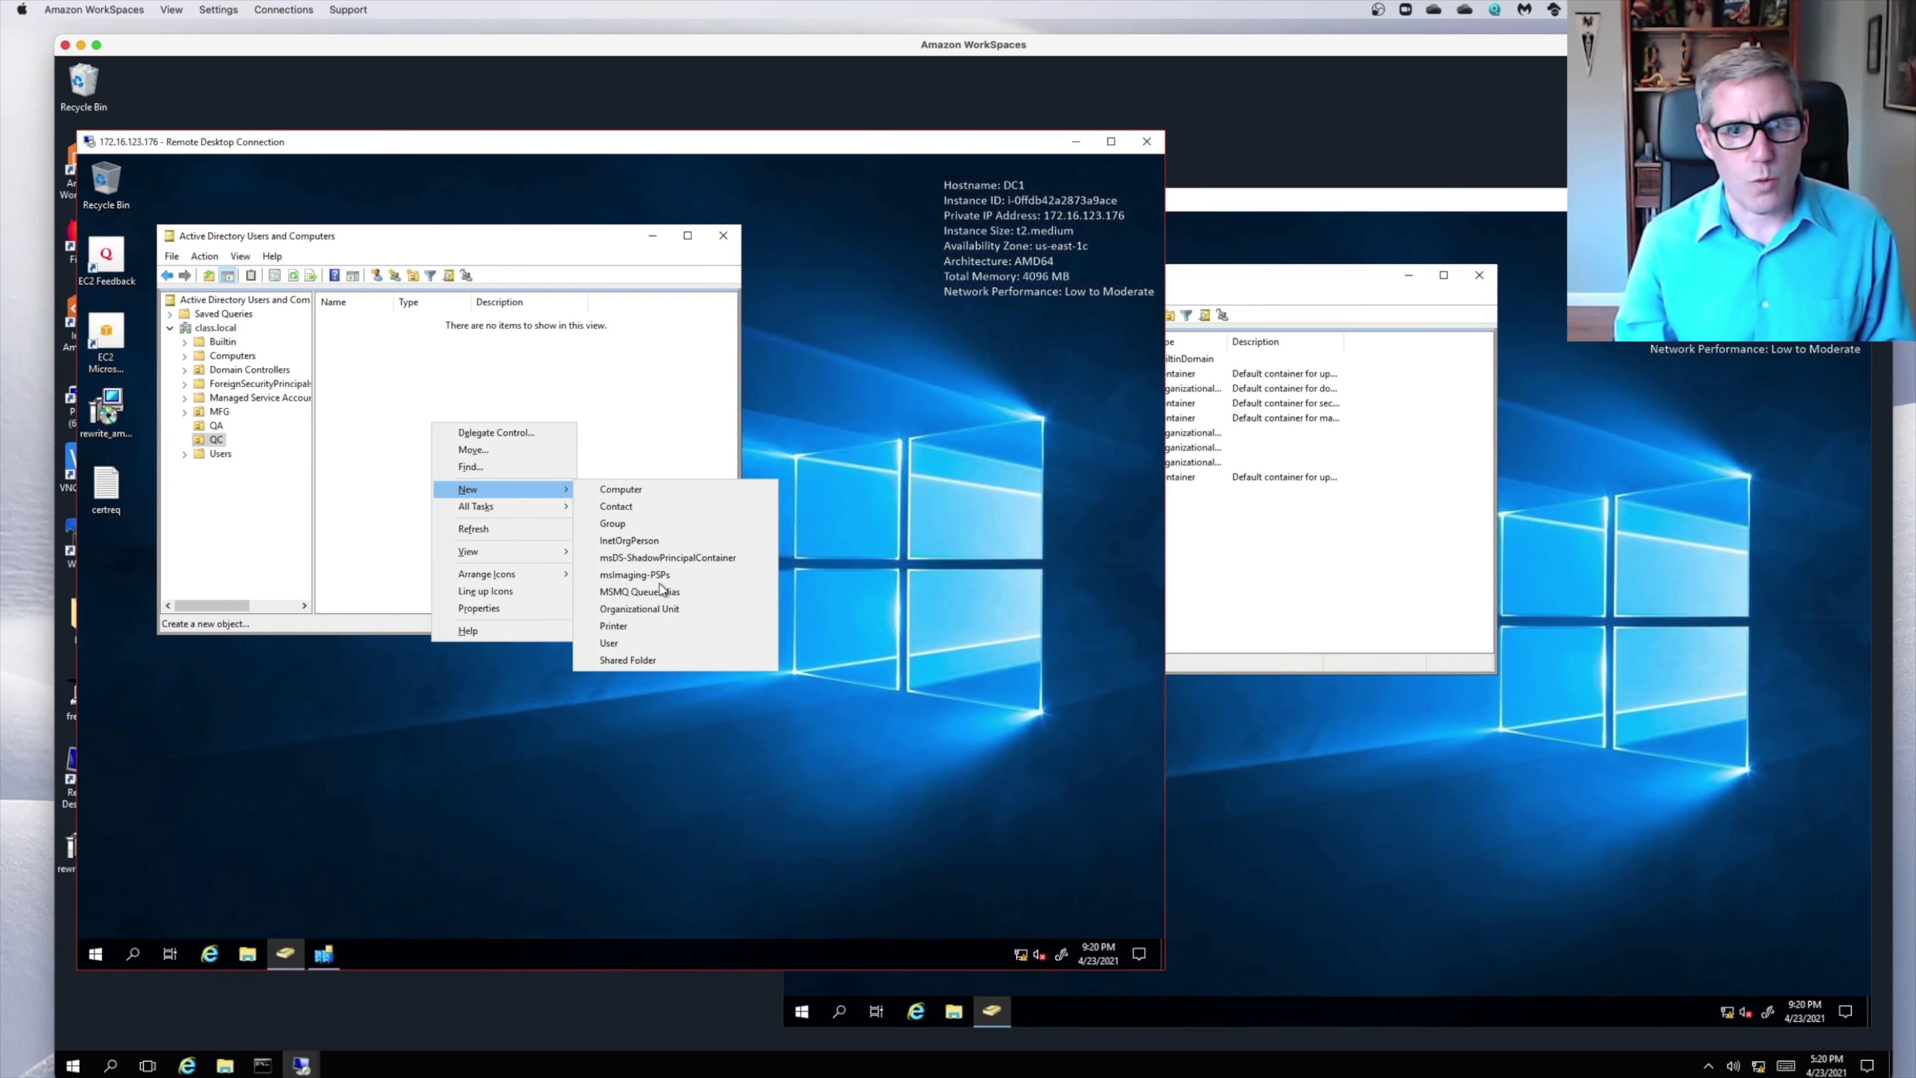
left_click(650, 523)
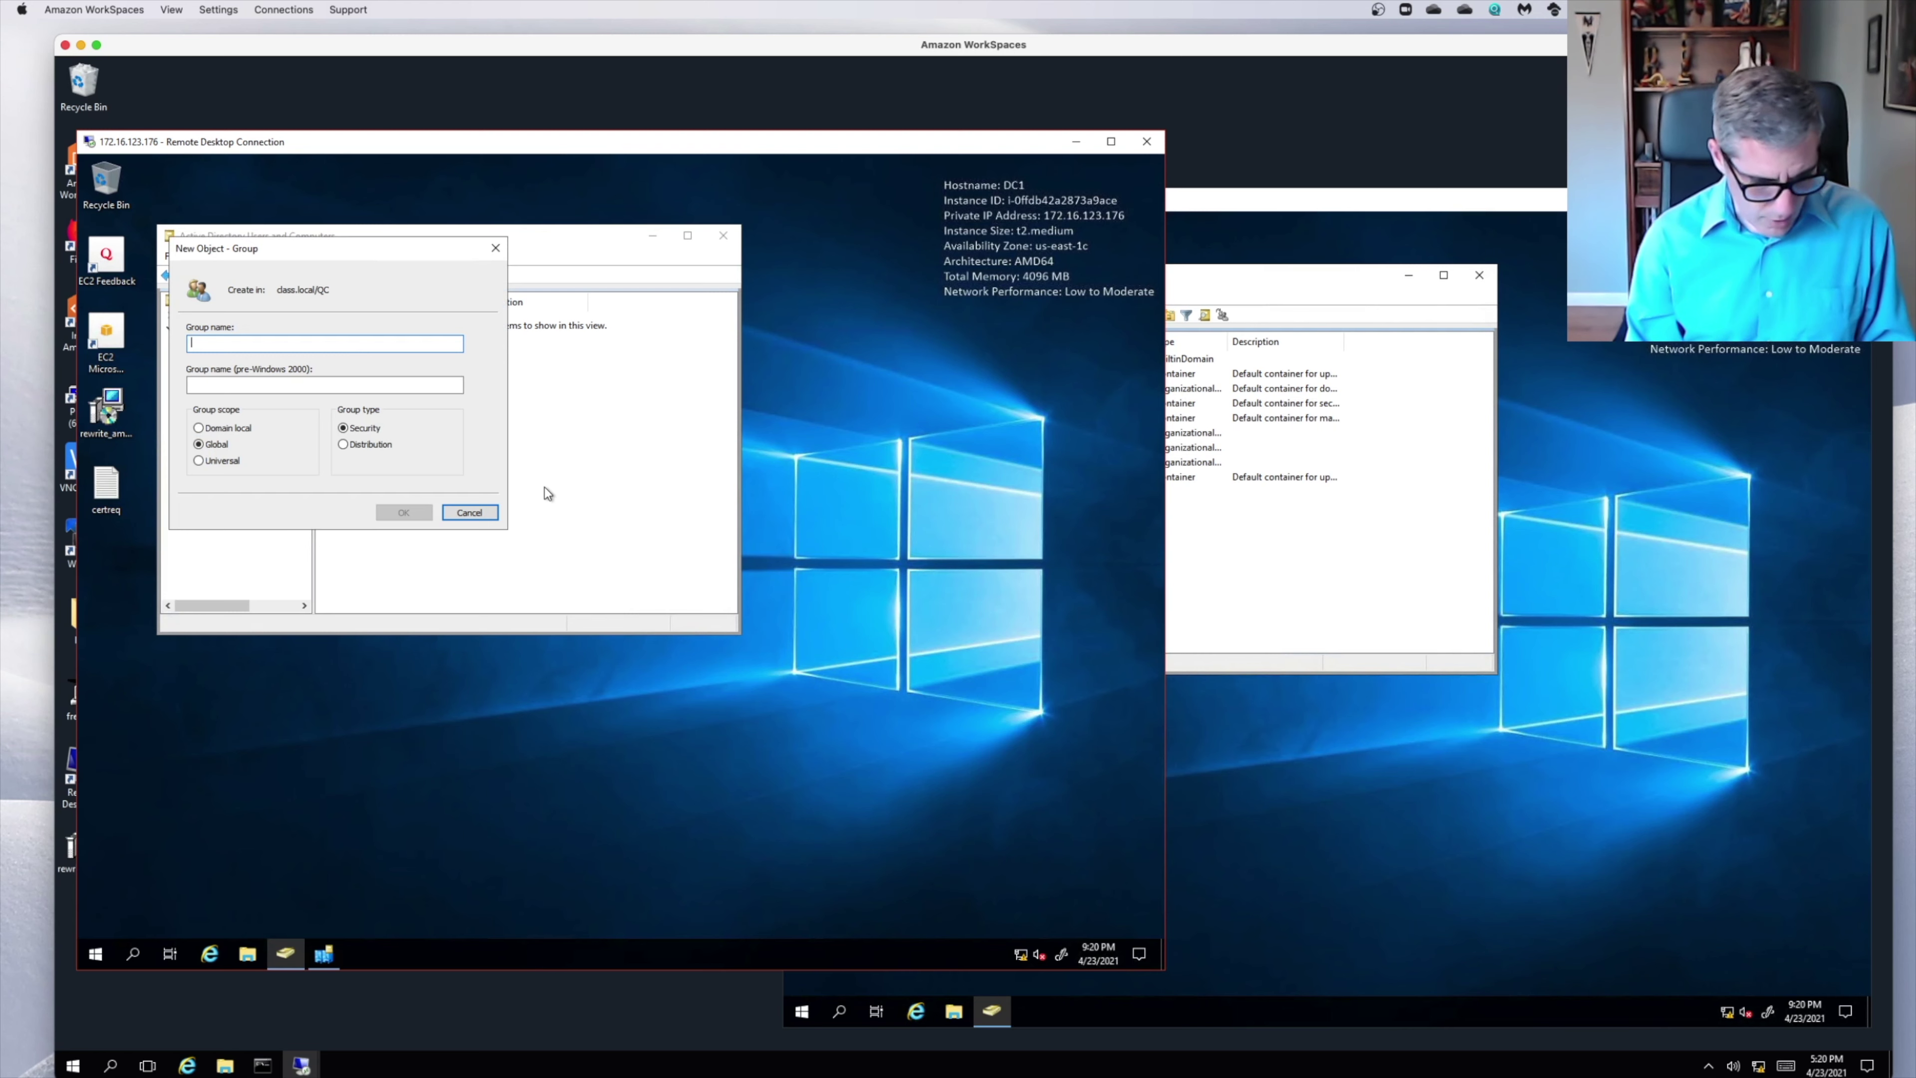
type("QC_")
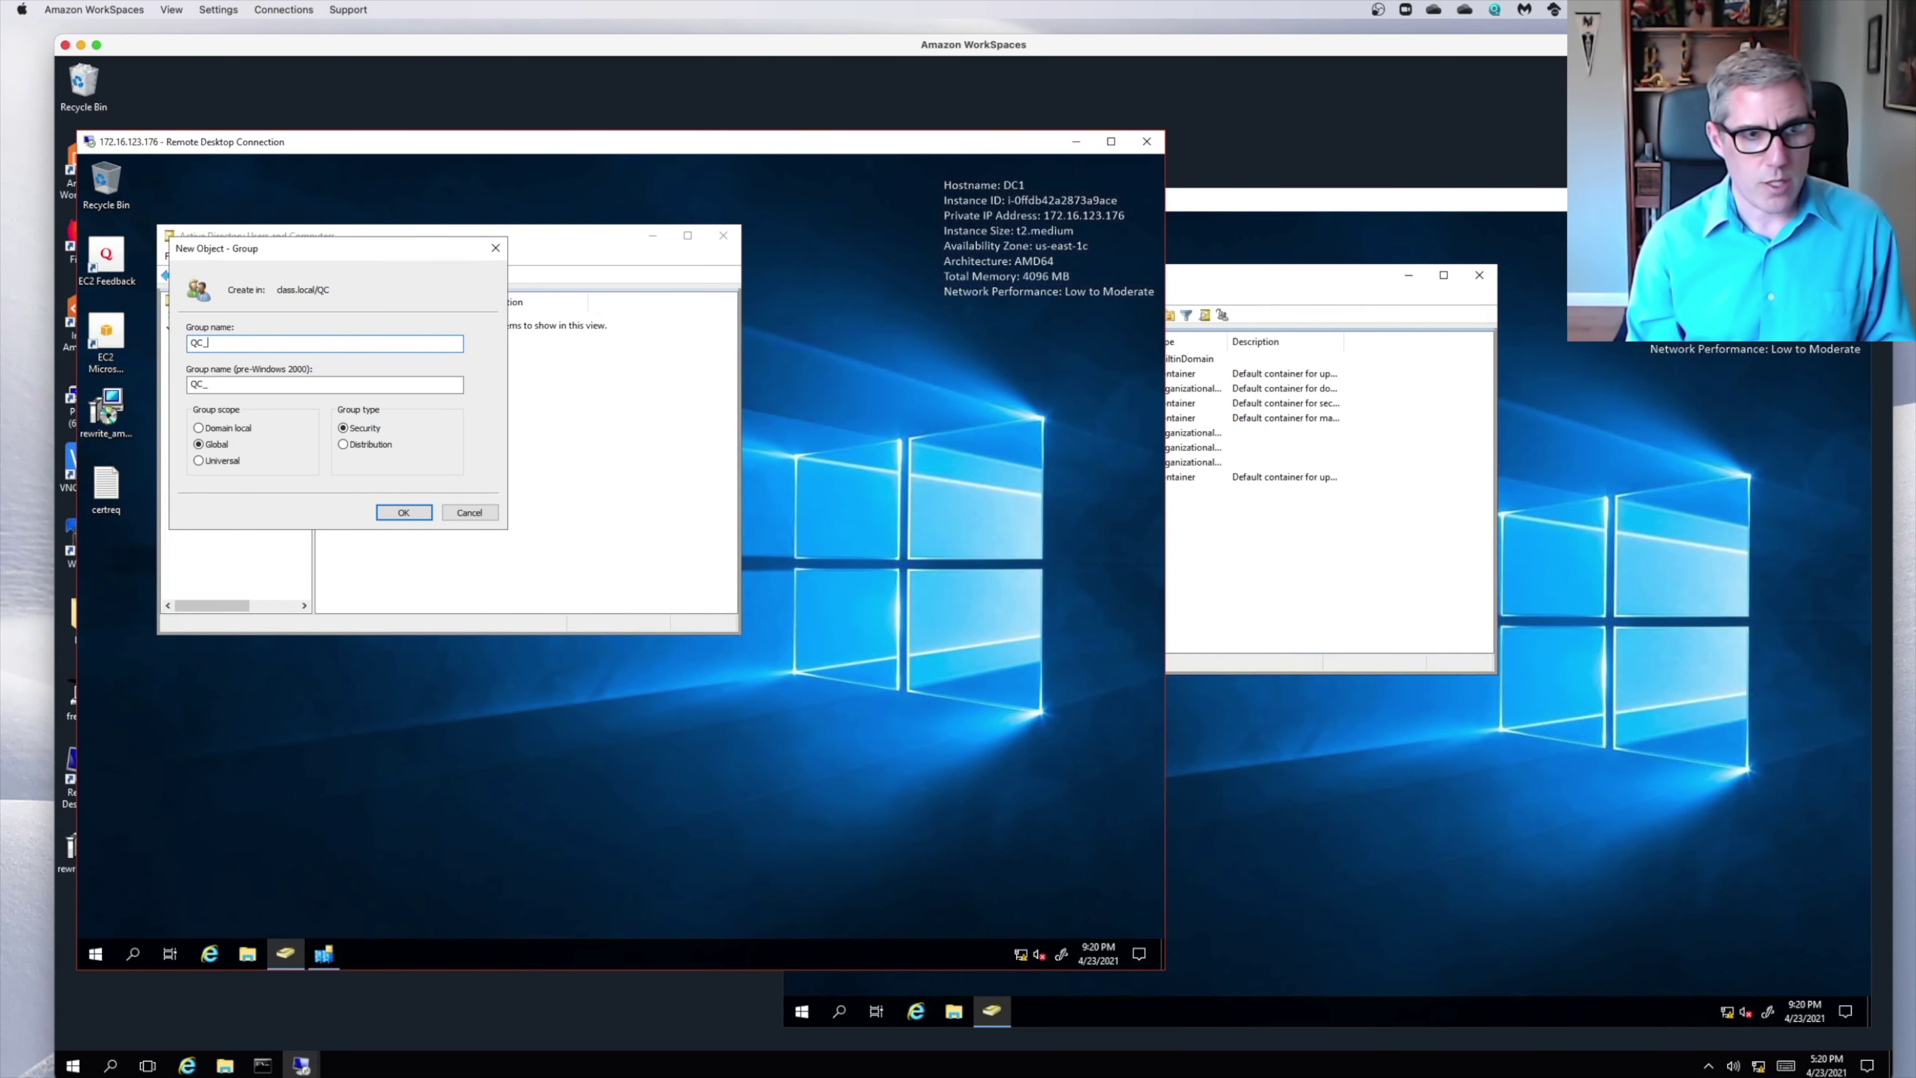
type("Share_RW")
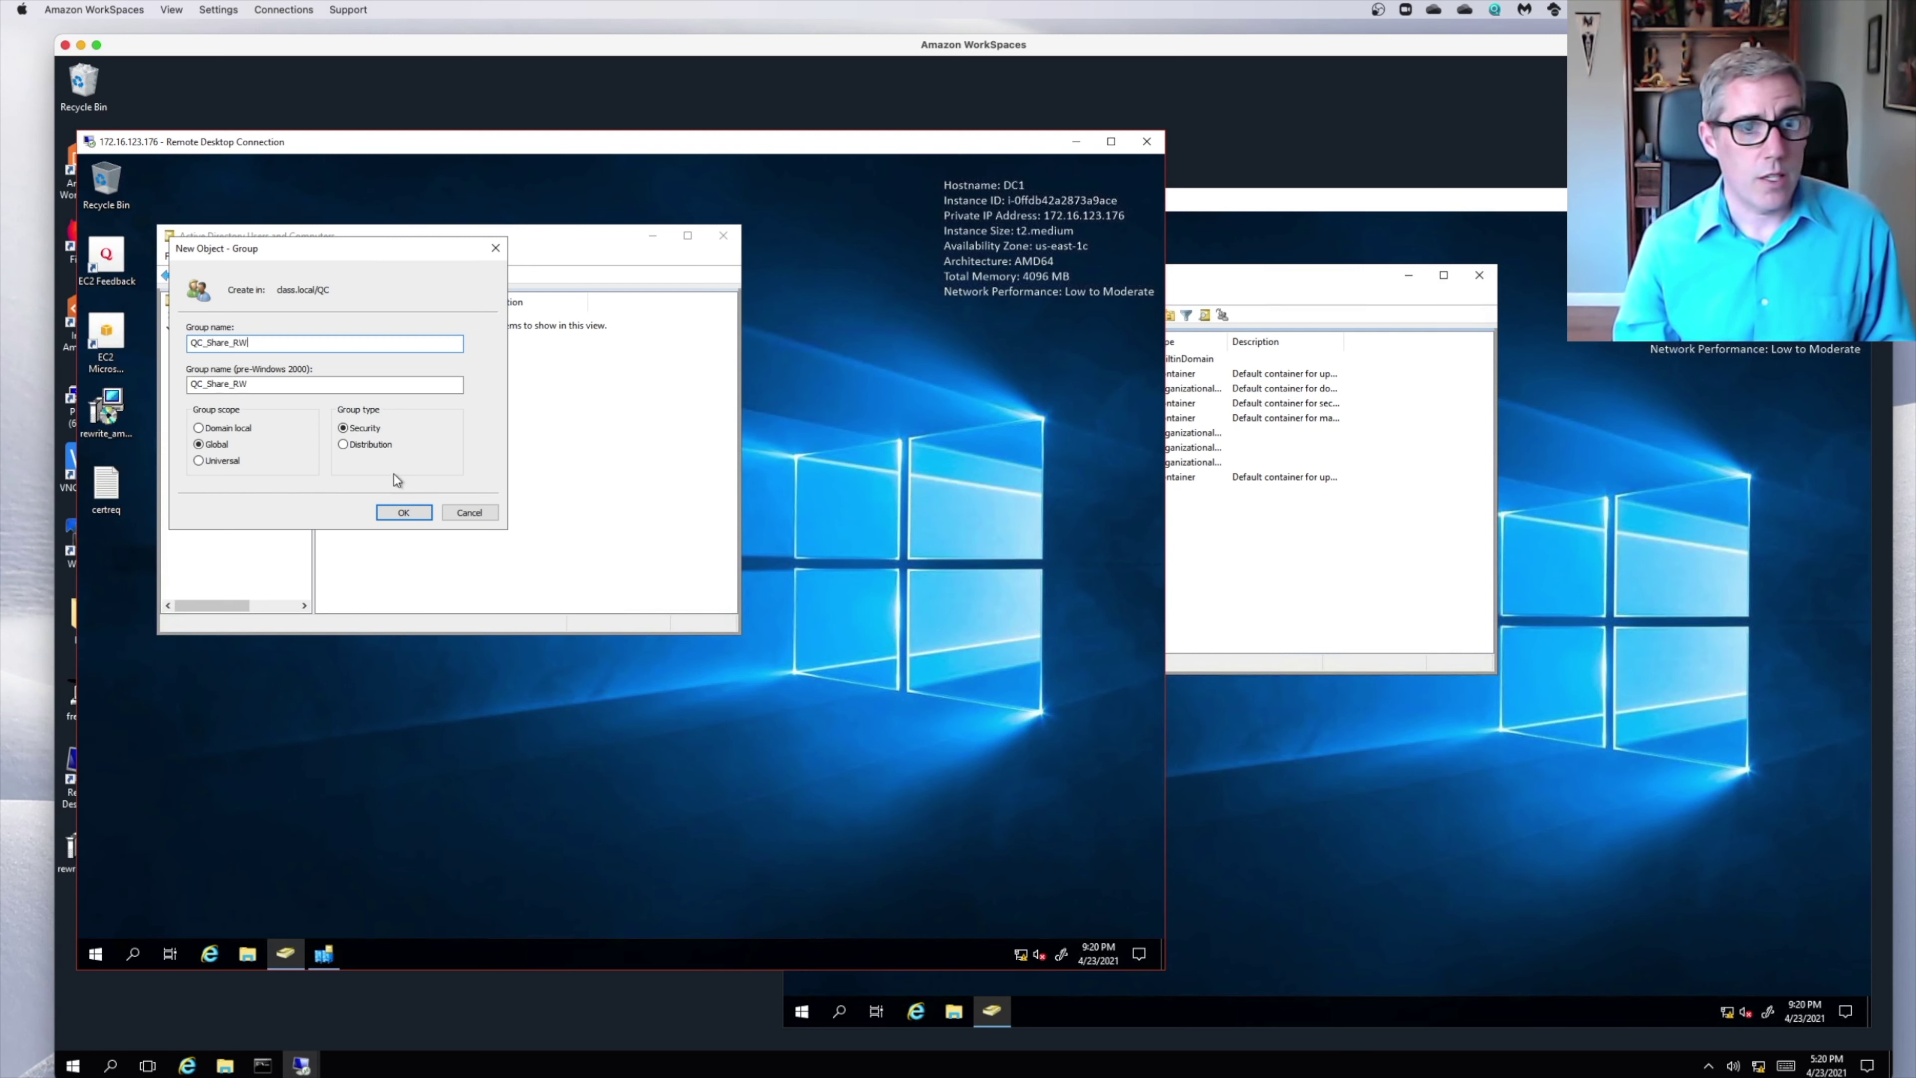
left_click(402, 511)
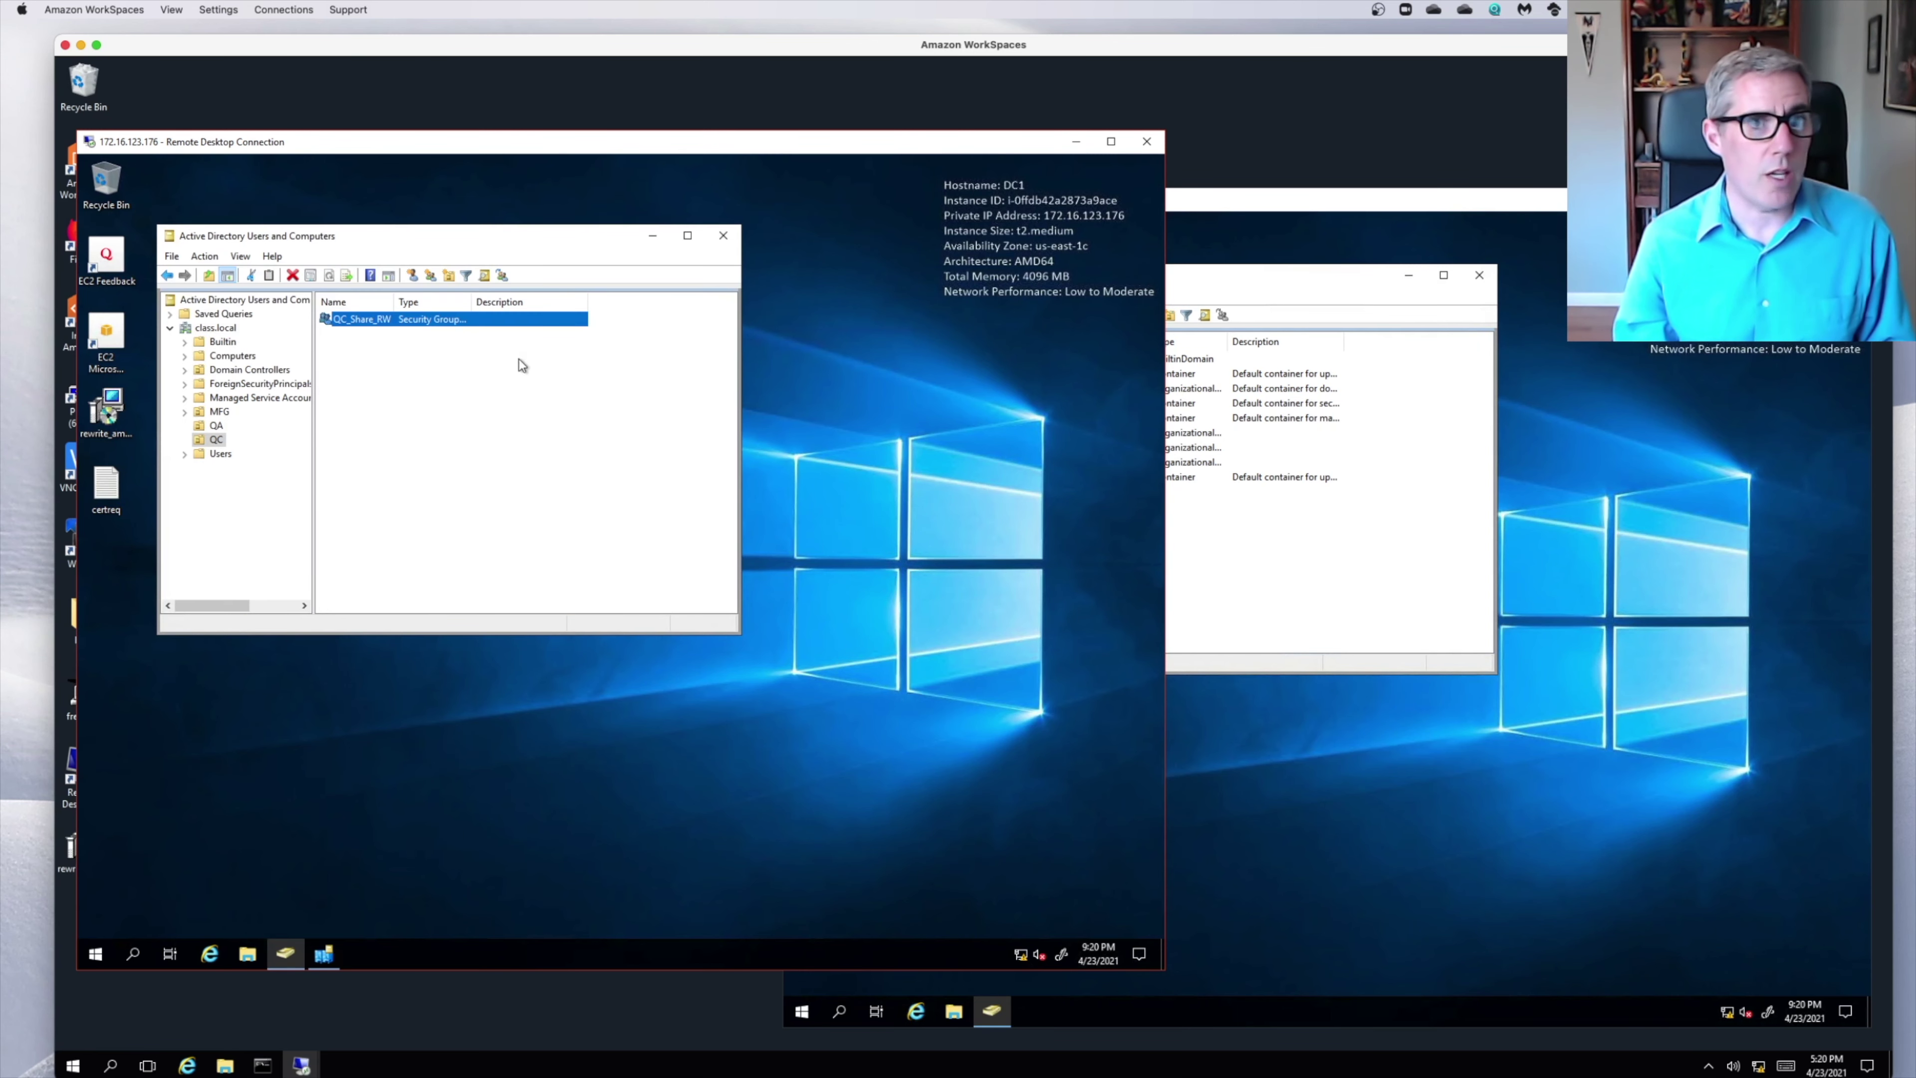
left_click(1318, 527)
Refresh SRV3's QC unit until the replicated QC_Share_RW group appears.
left_click(972, 480)
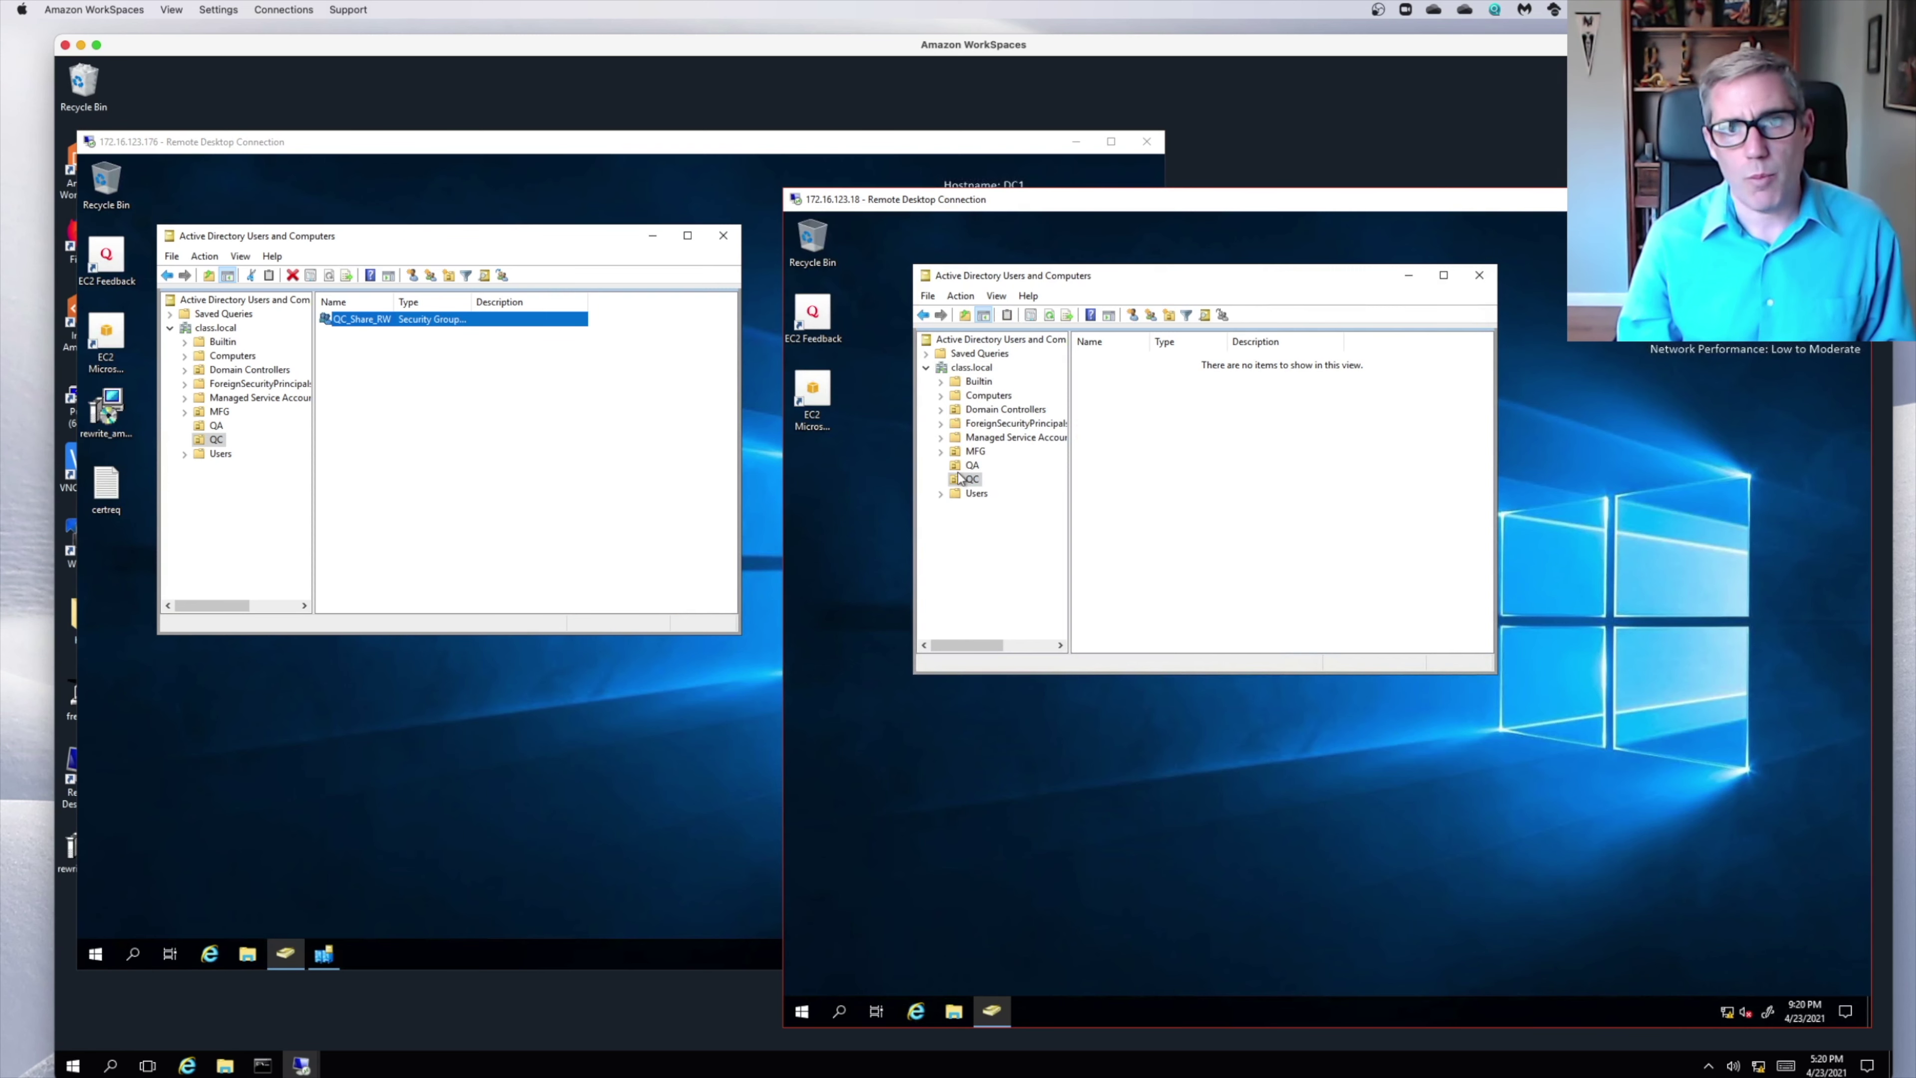
right_click(959, 474)
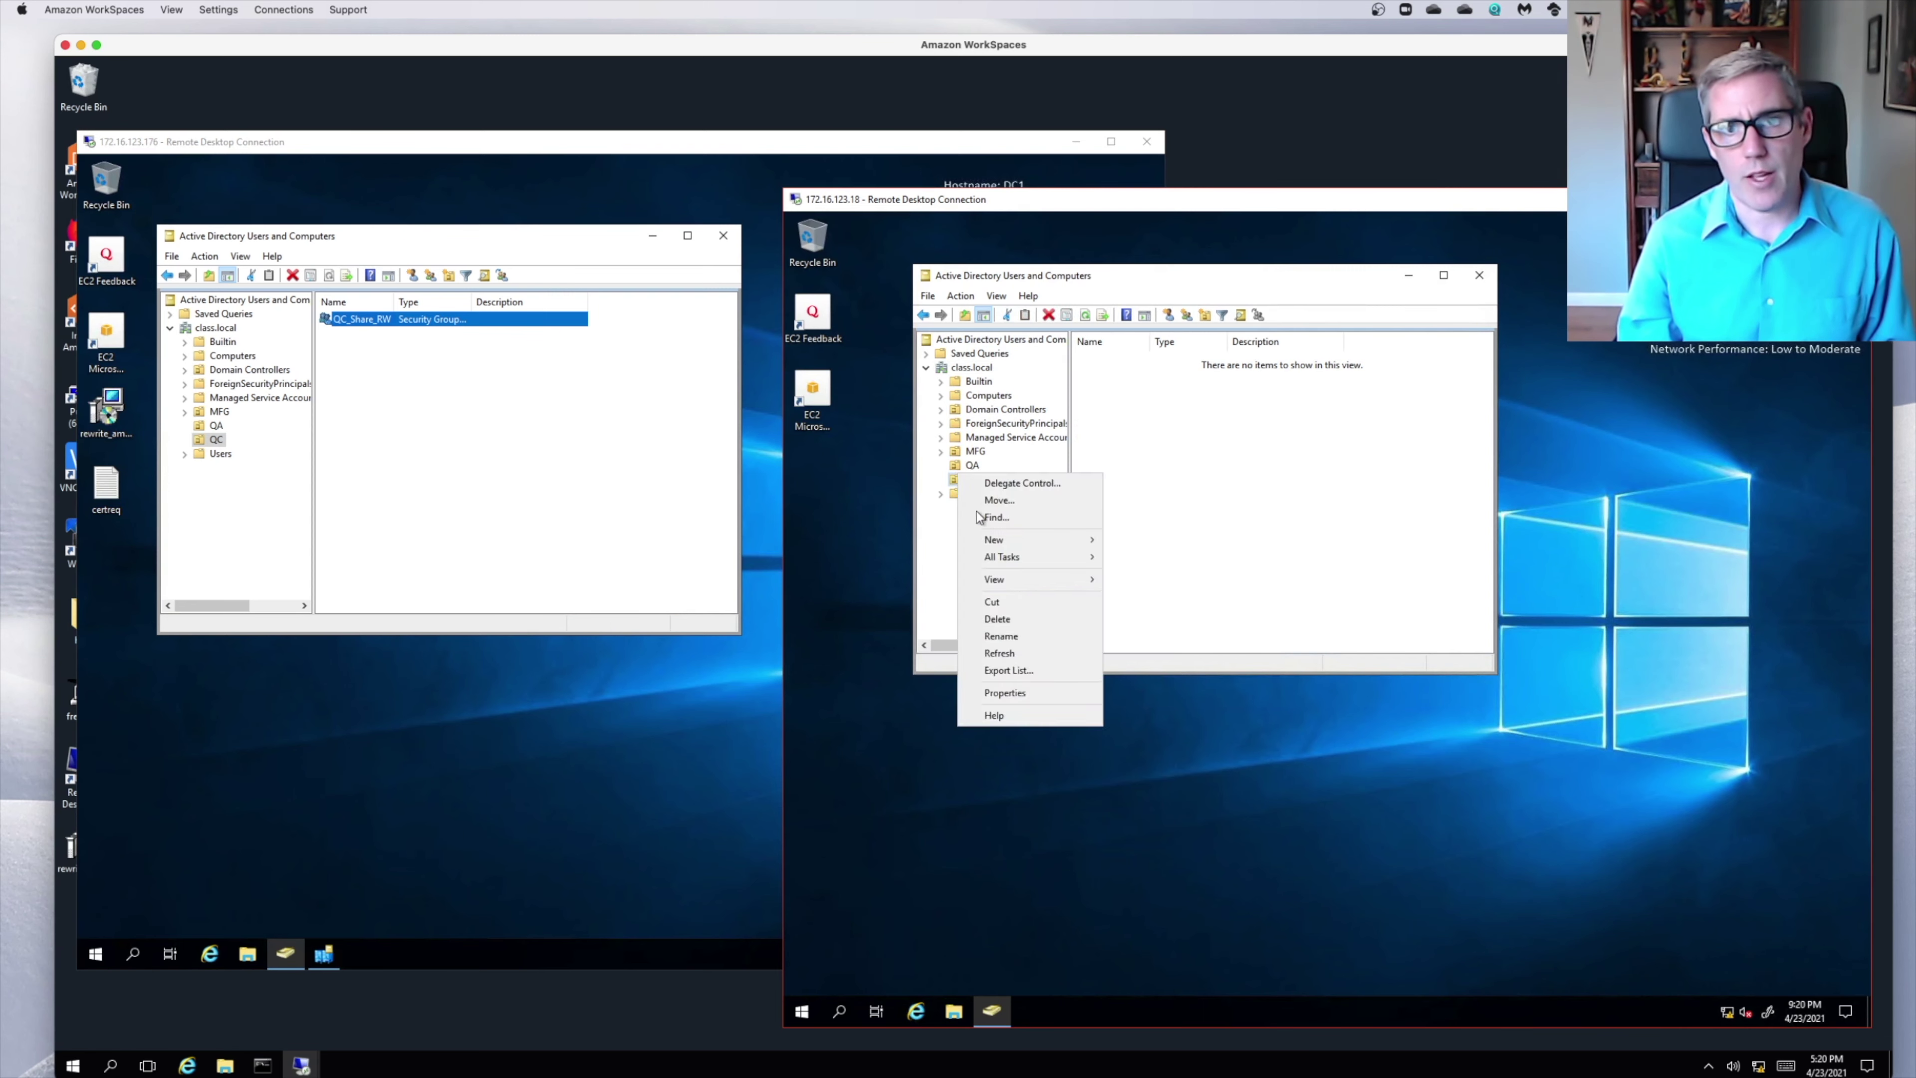
left_click(1015, 652)
left_click(960, 295)
left_click(992, 462)
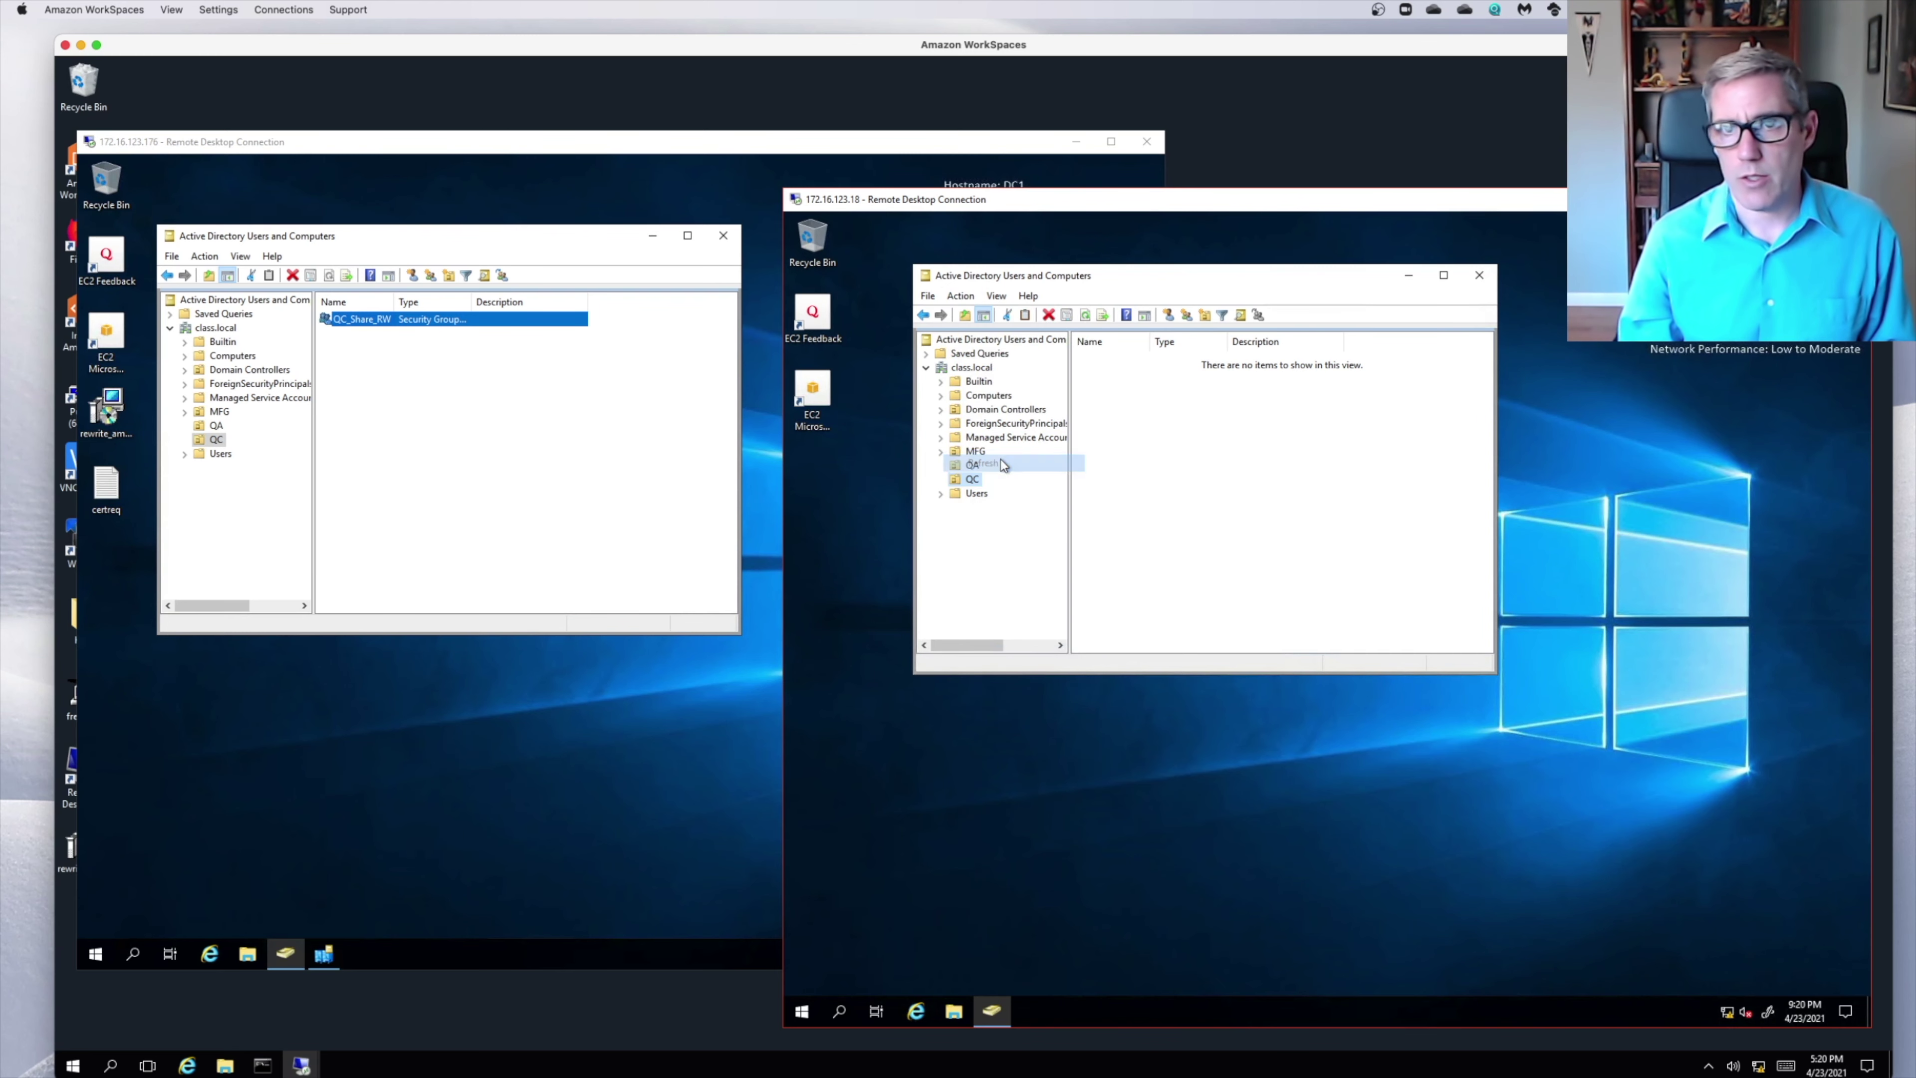
left_click(973, 480)
right_click(973, 480)
left_click(1033, 520)
right_click(963, 478)
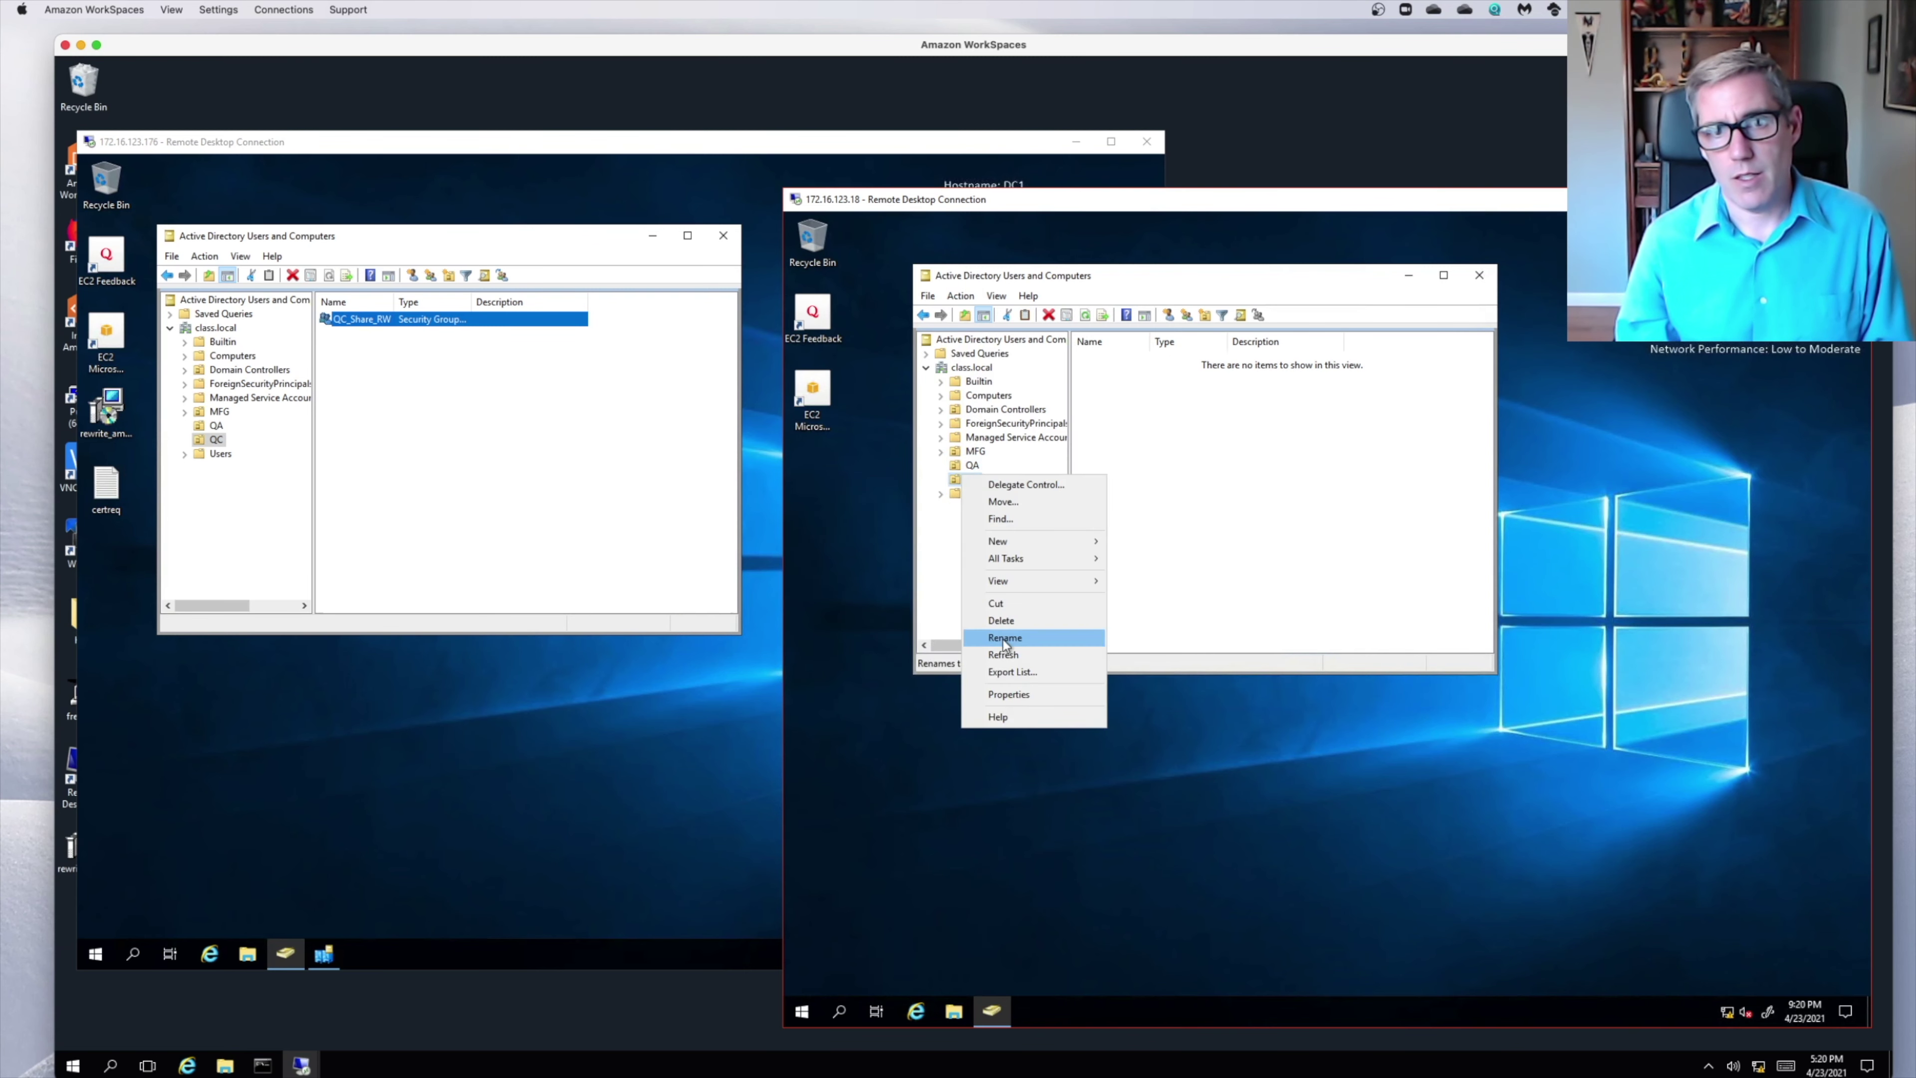
left_click(1012, 655)
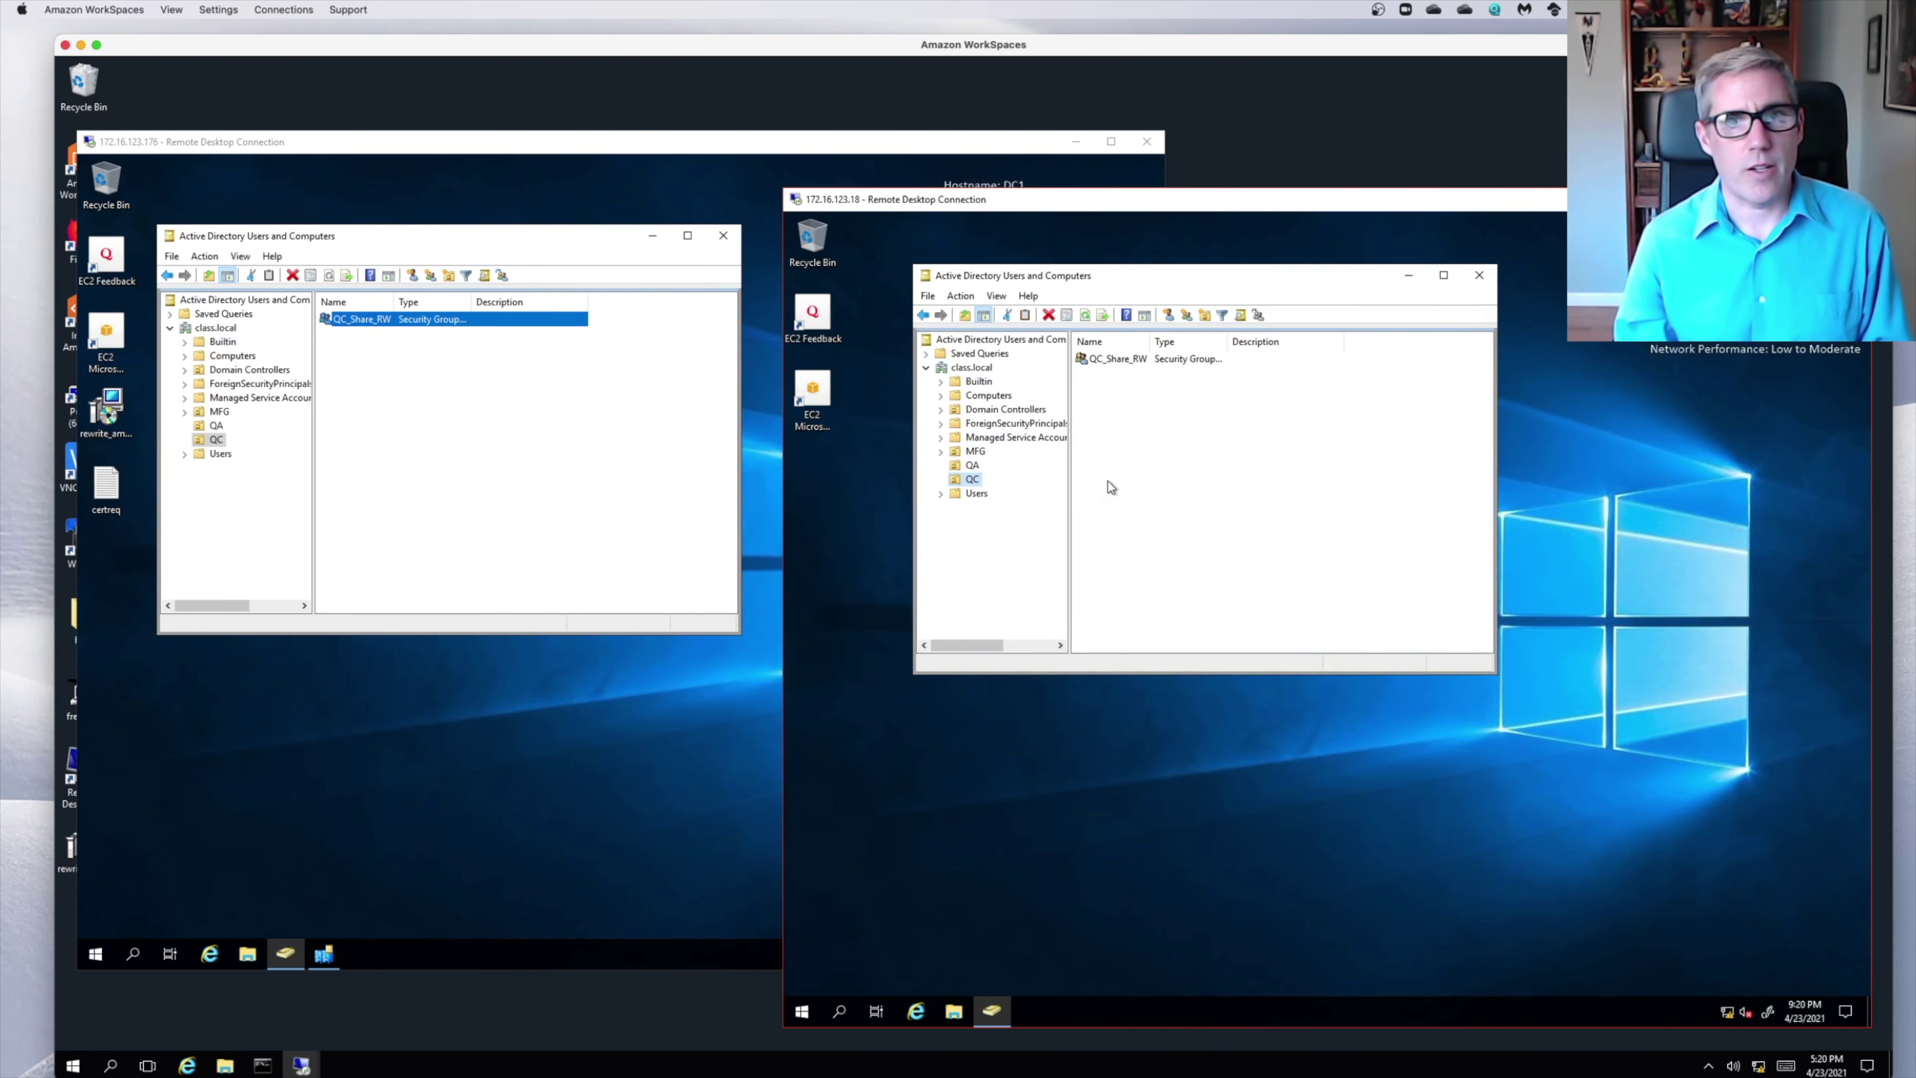
left_click(1097, 361)
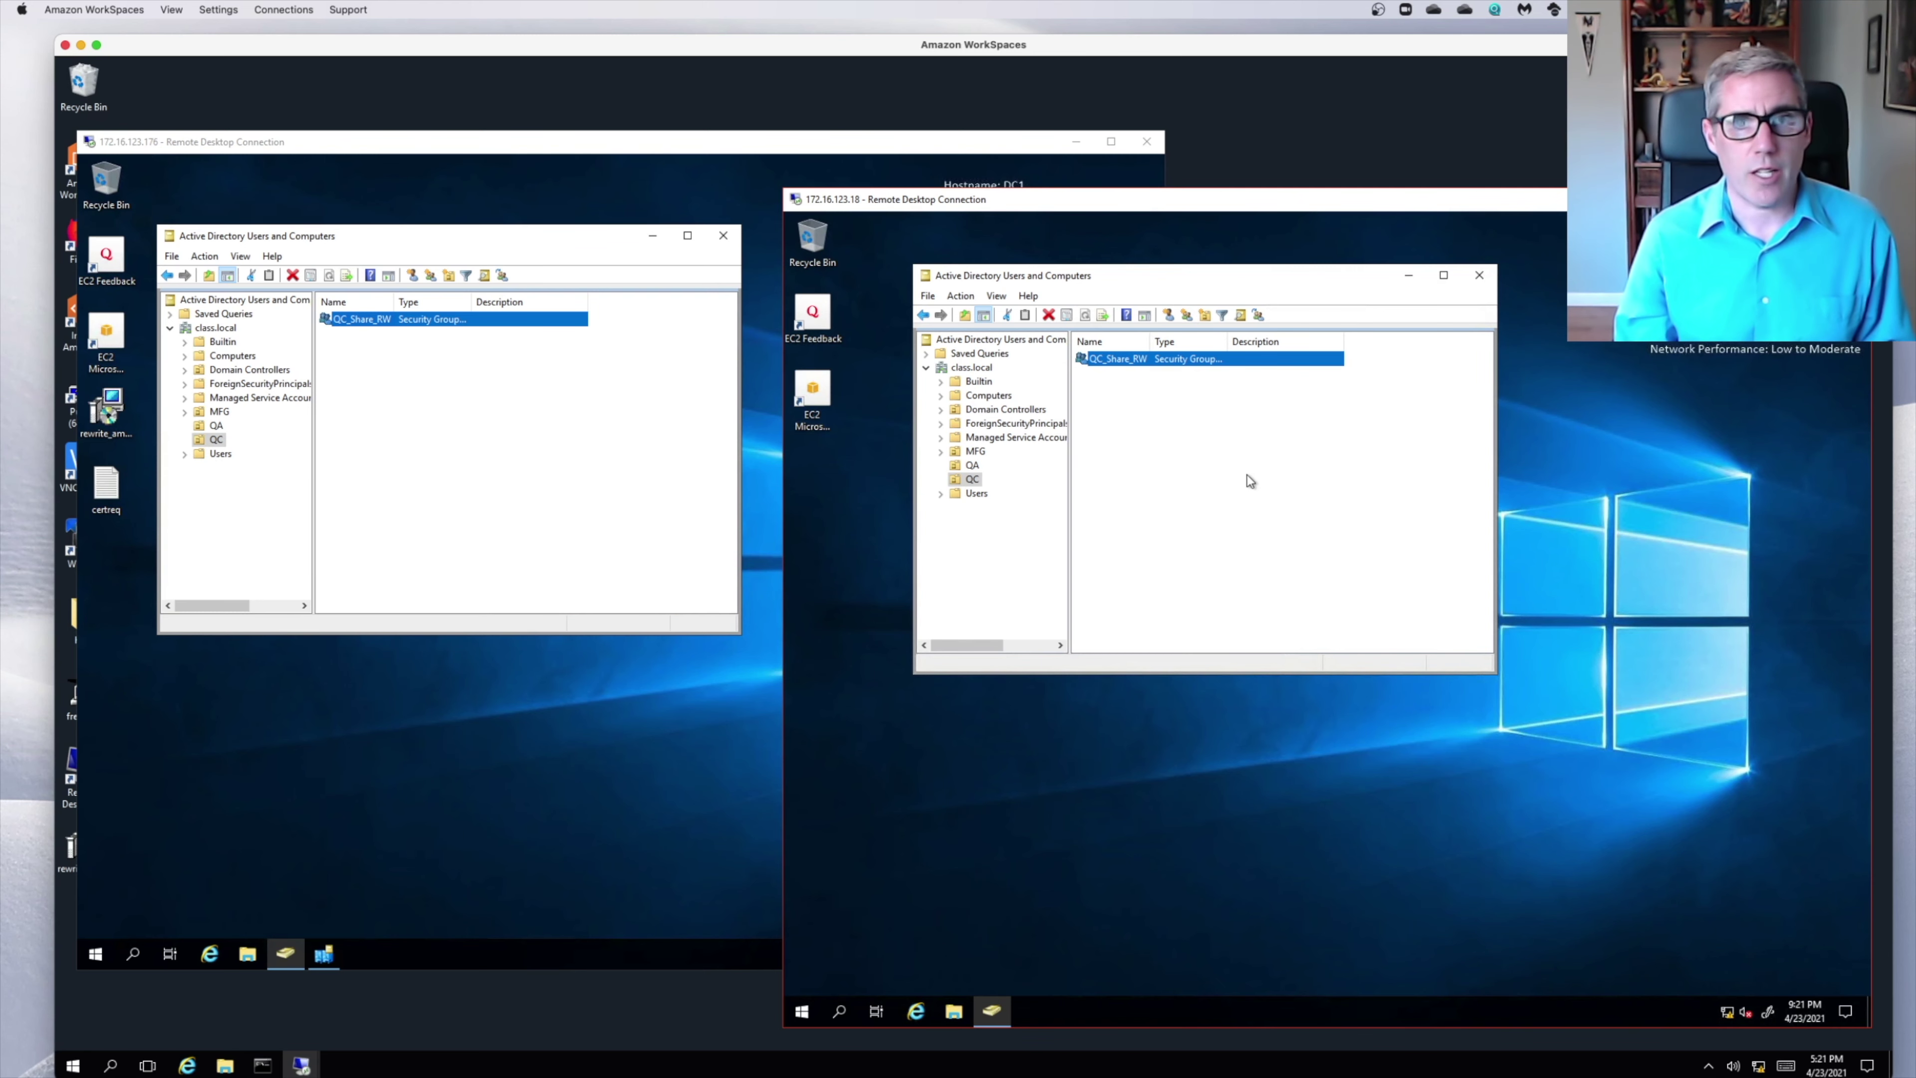
Open Active Directory Sites and Services on DC1.
right_click(488, 399)
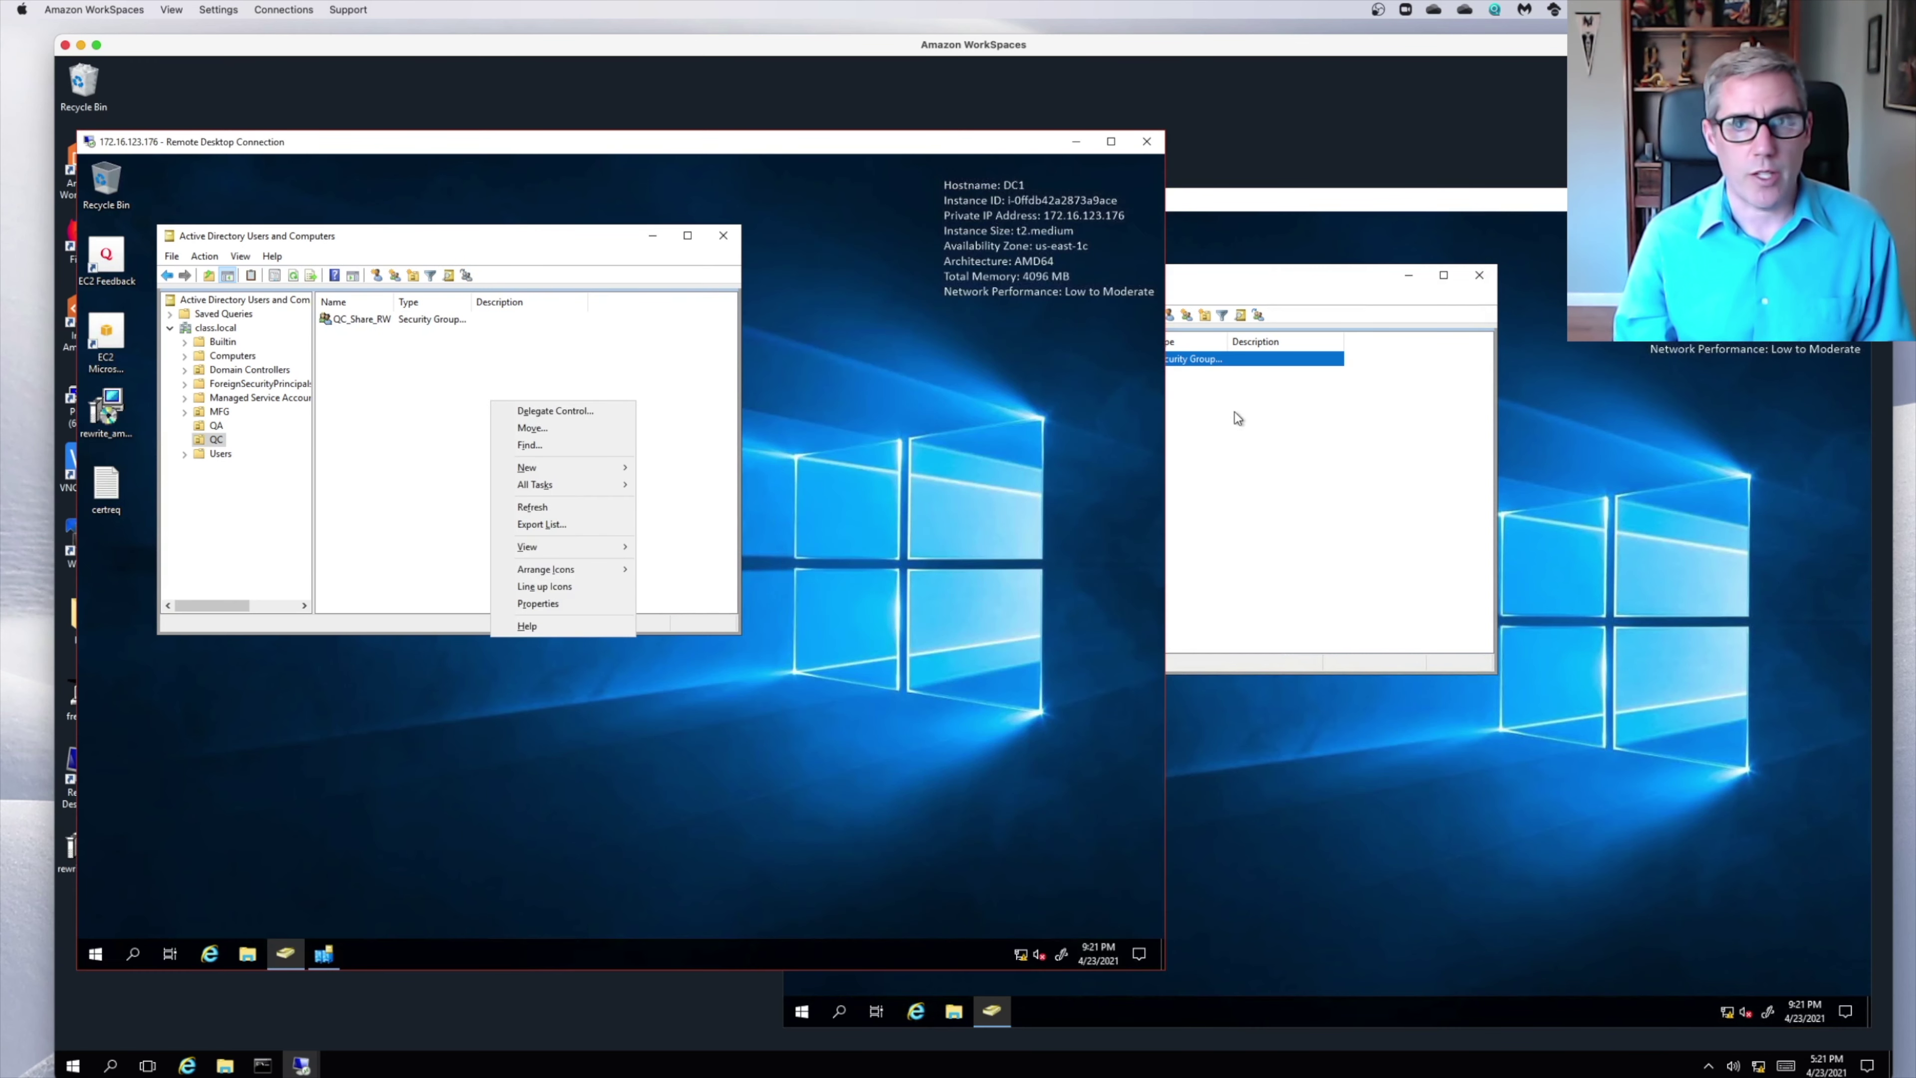
left_click(1390, 396)
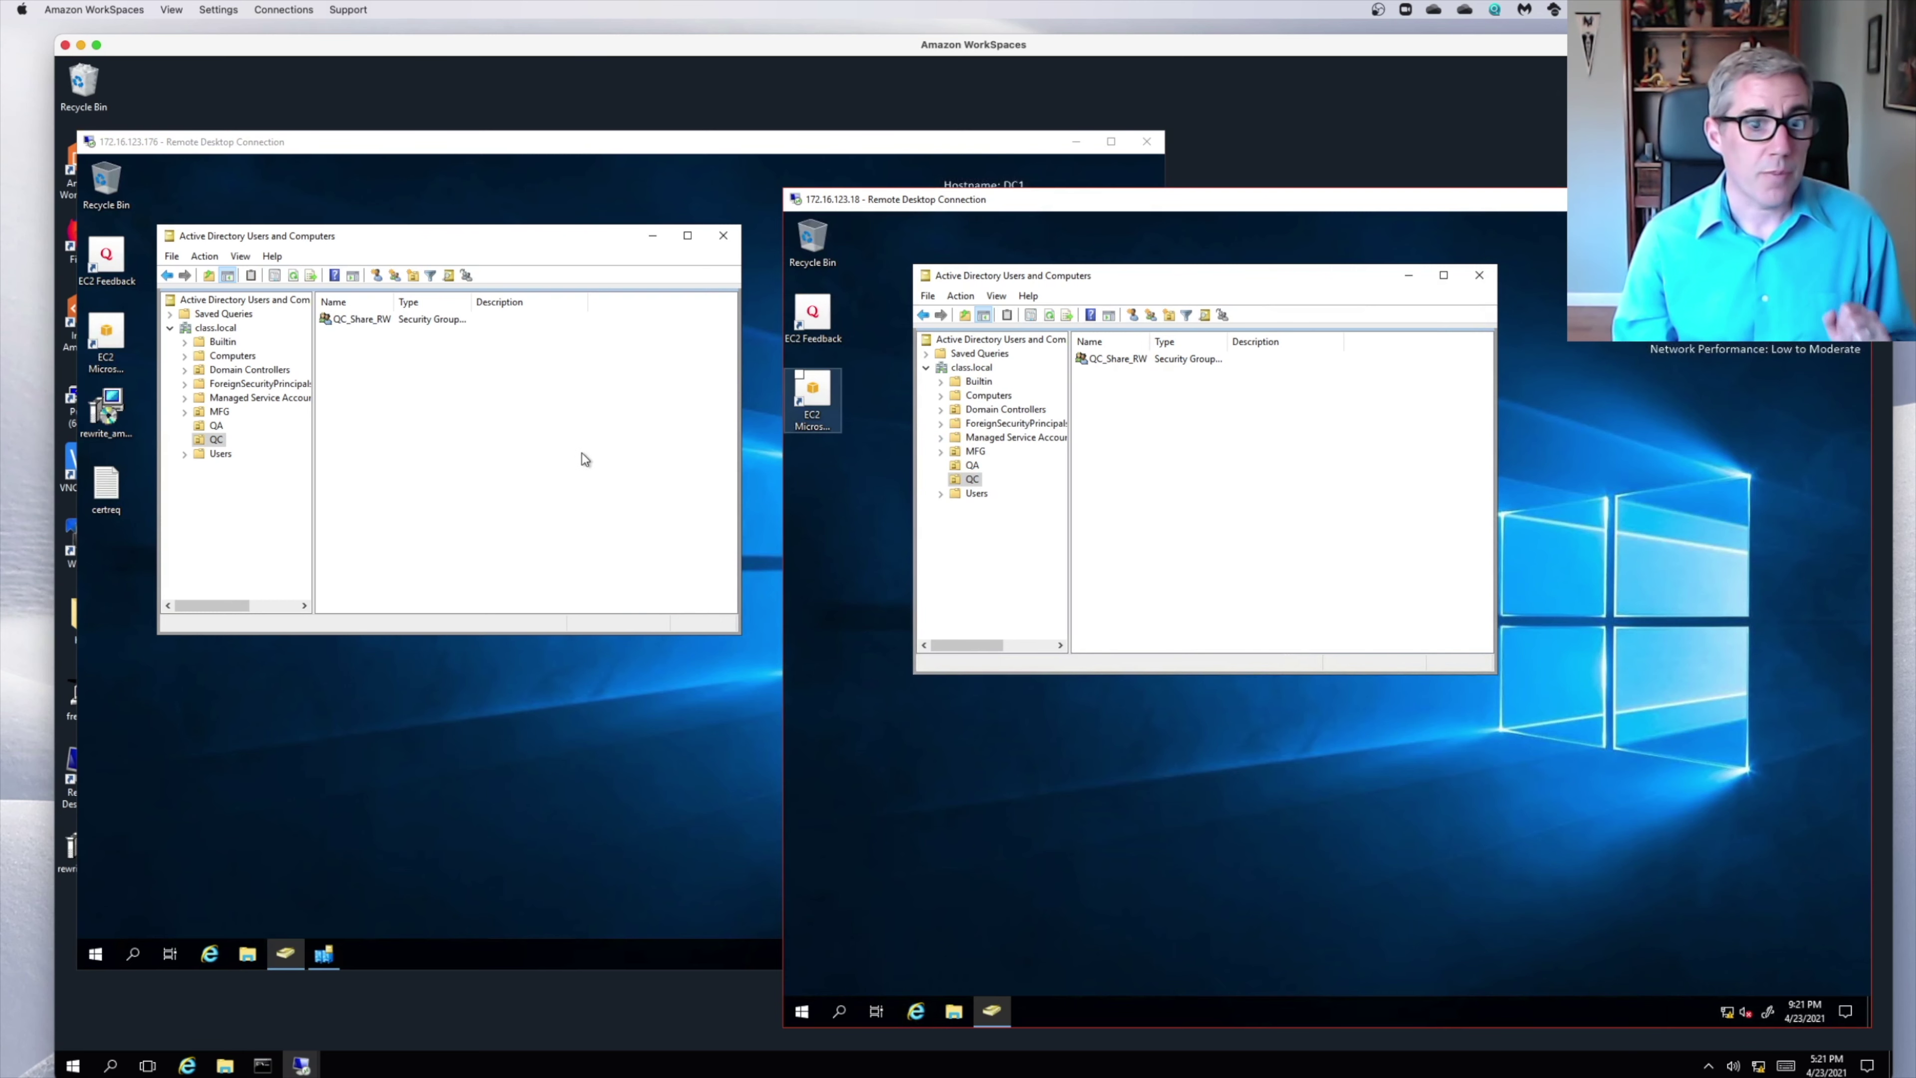
left_click(324, 953)
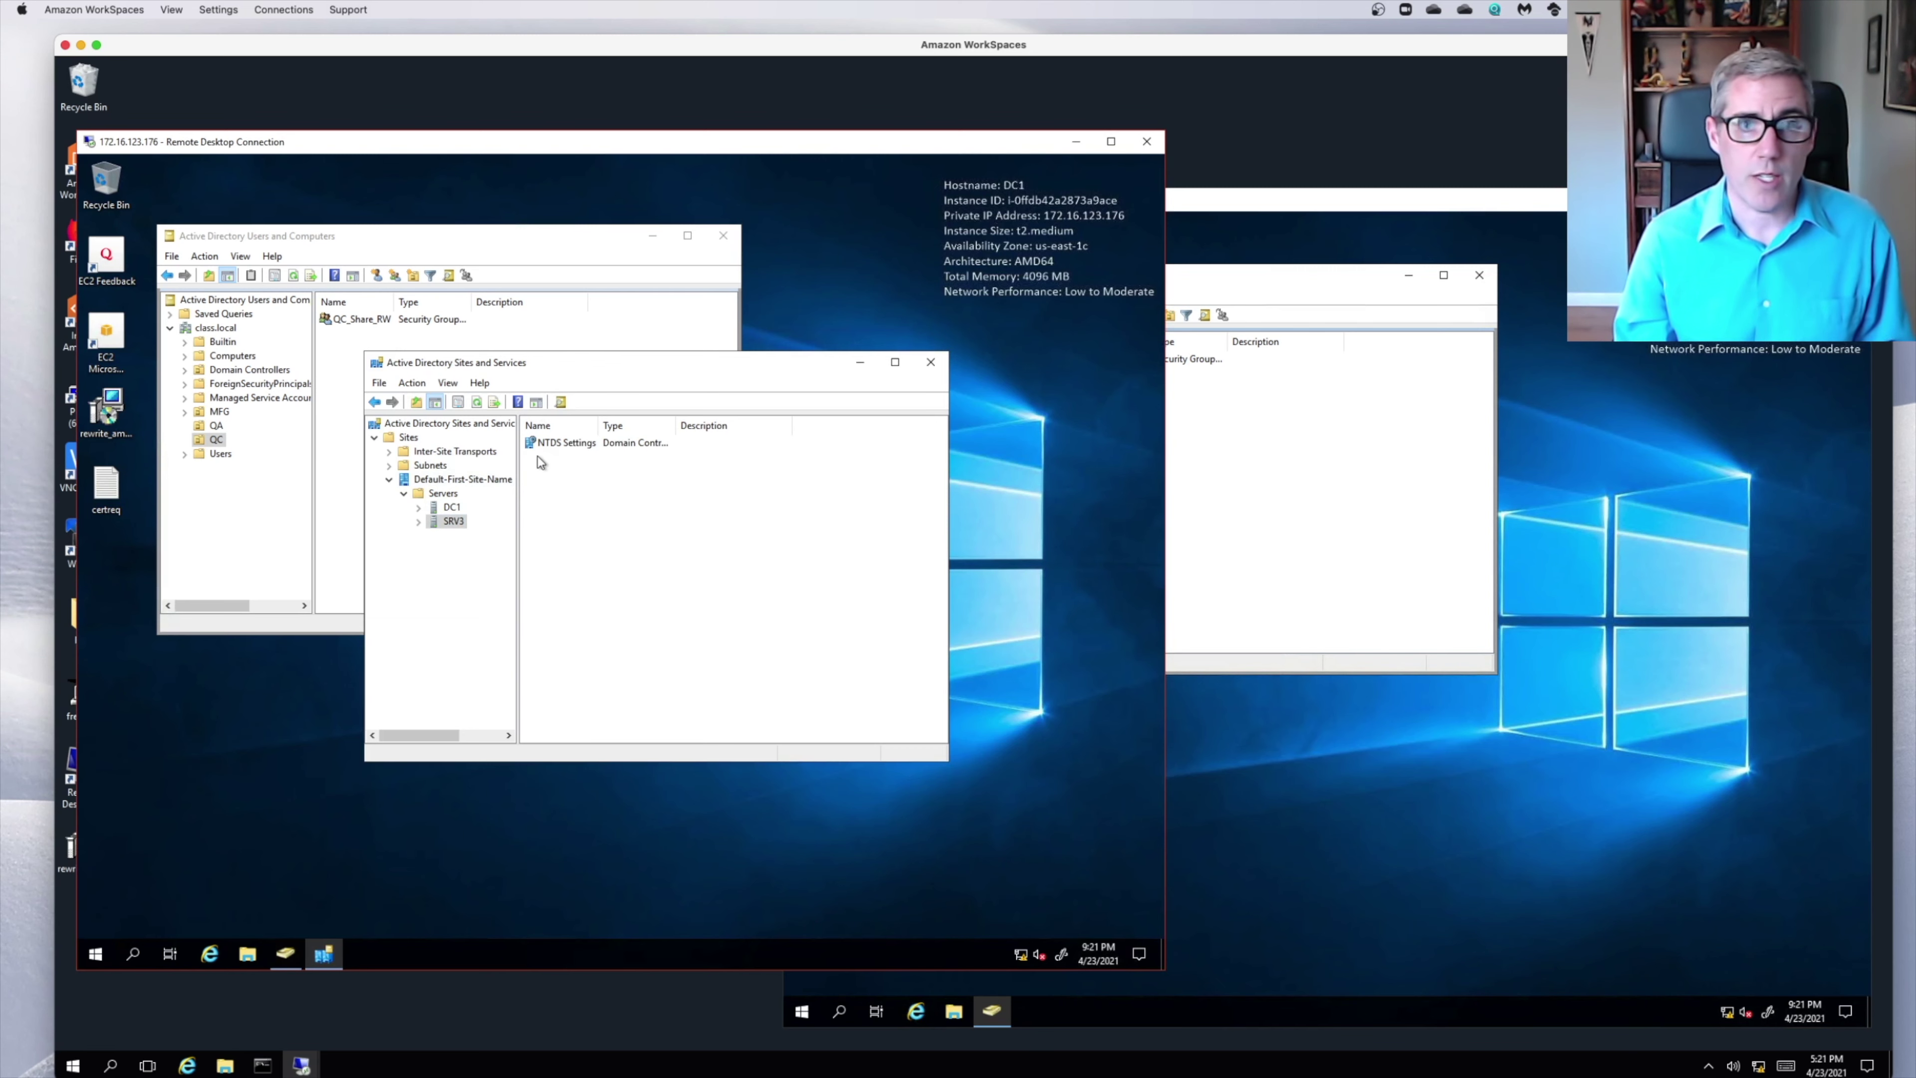
Replicate SRV3's NTDS Settings both from and to the selected DC, acknowledging each confirmation.
right_click(564, 444)
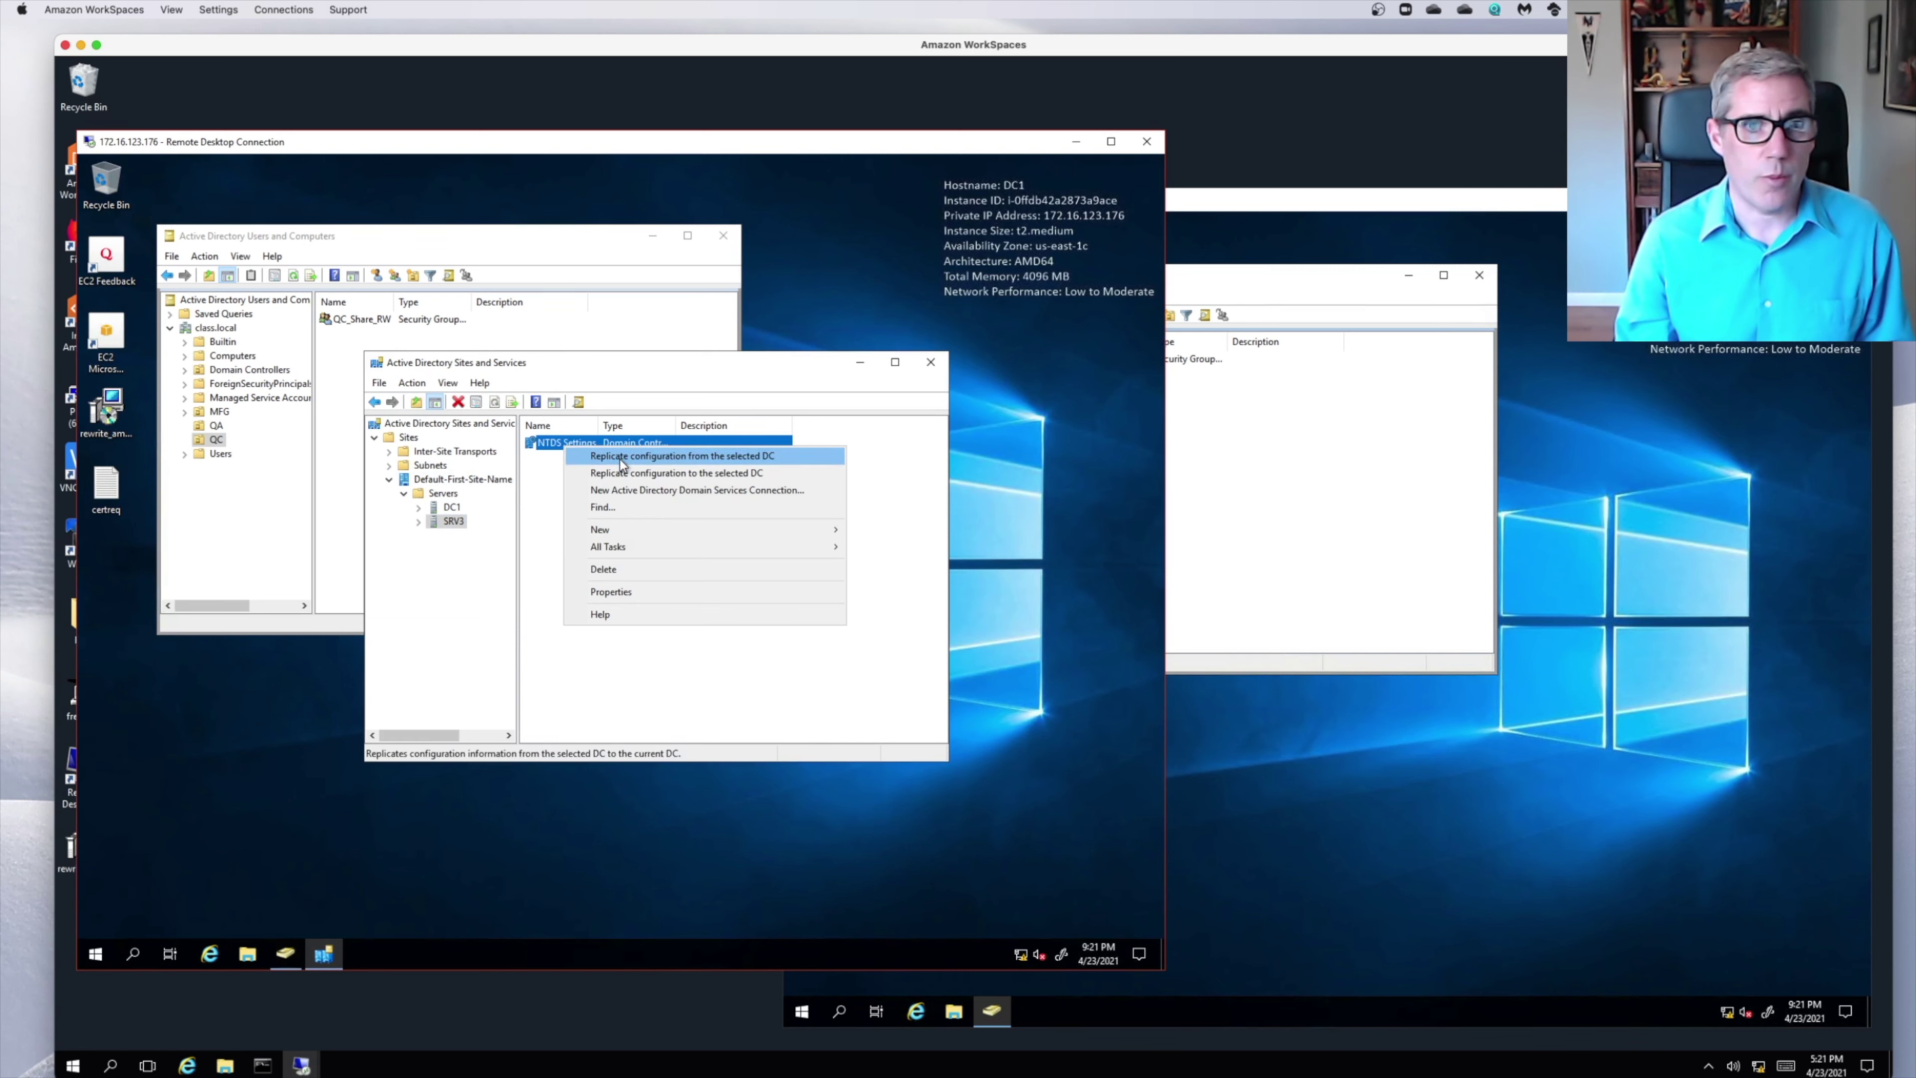
left_click(623, 455)
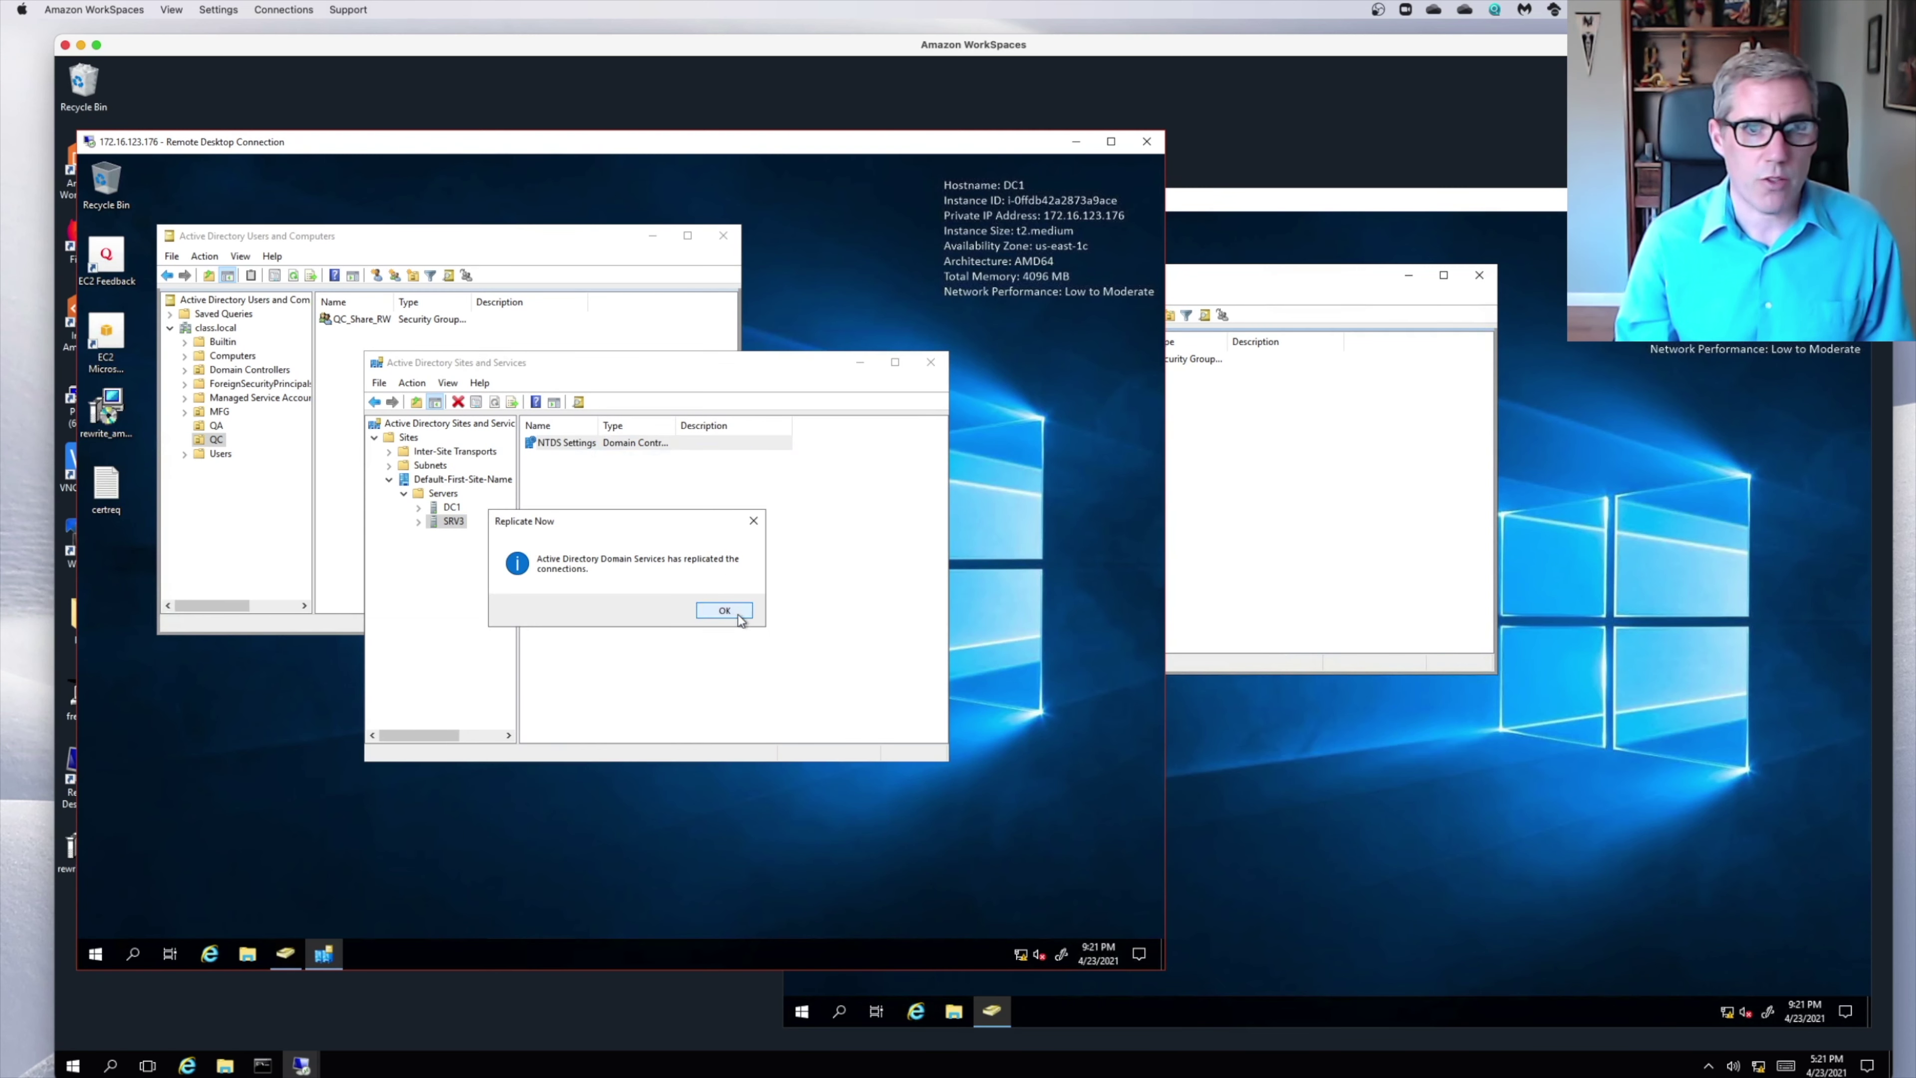
left_click(724, 613)
right_click(621, 444)
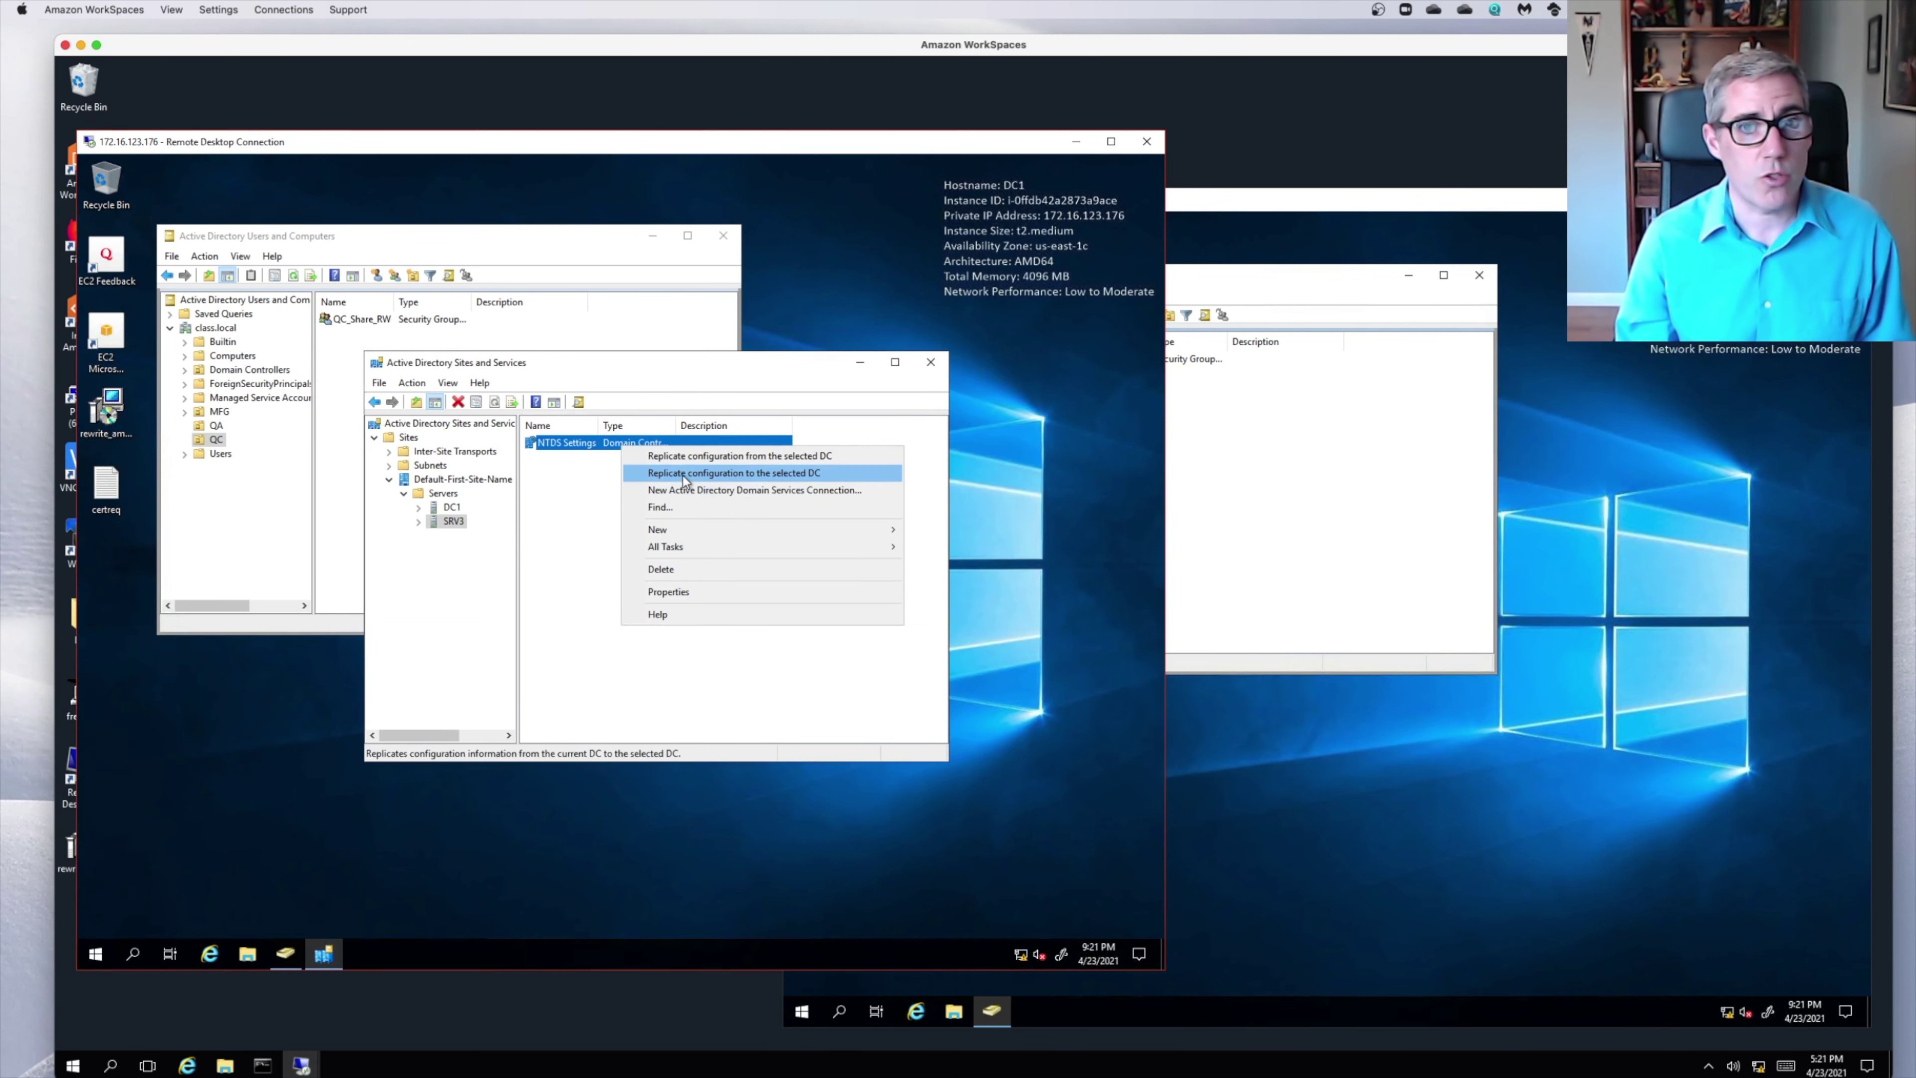
left_click(845, 472)
left_click(724, 610)
Compare DC1's Users and Computers with SRV3's session after the forced replication.
left_click(600, 260)
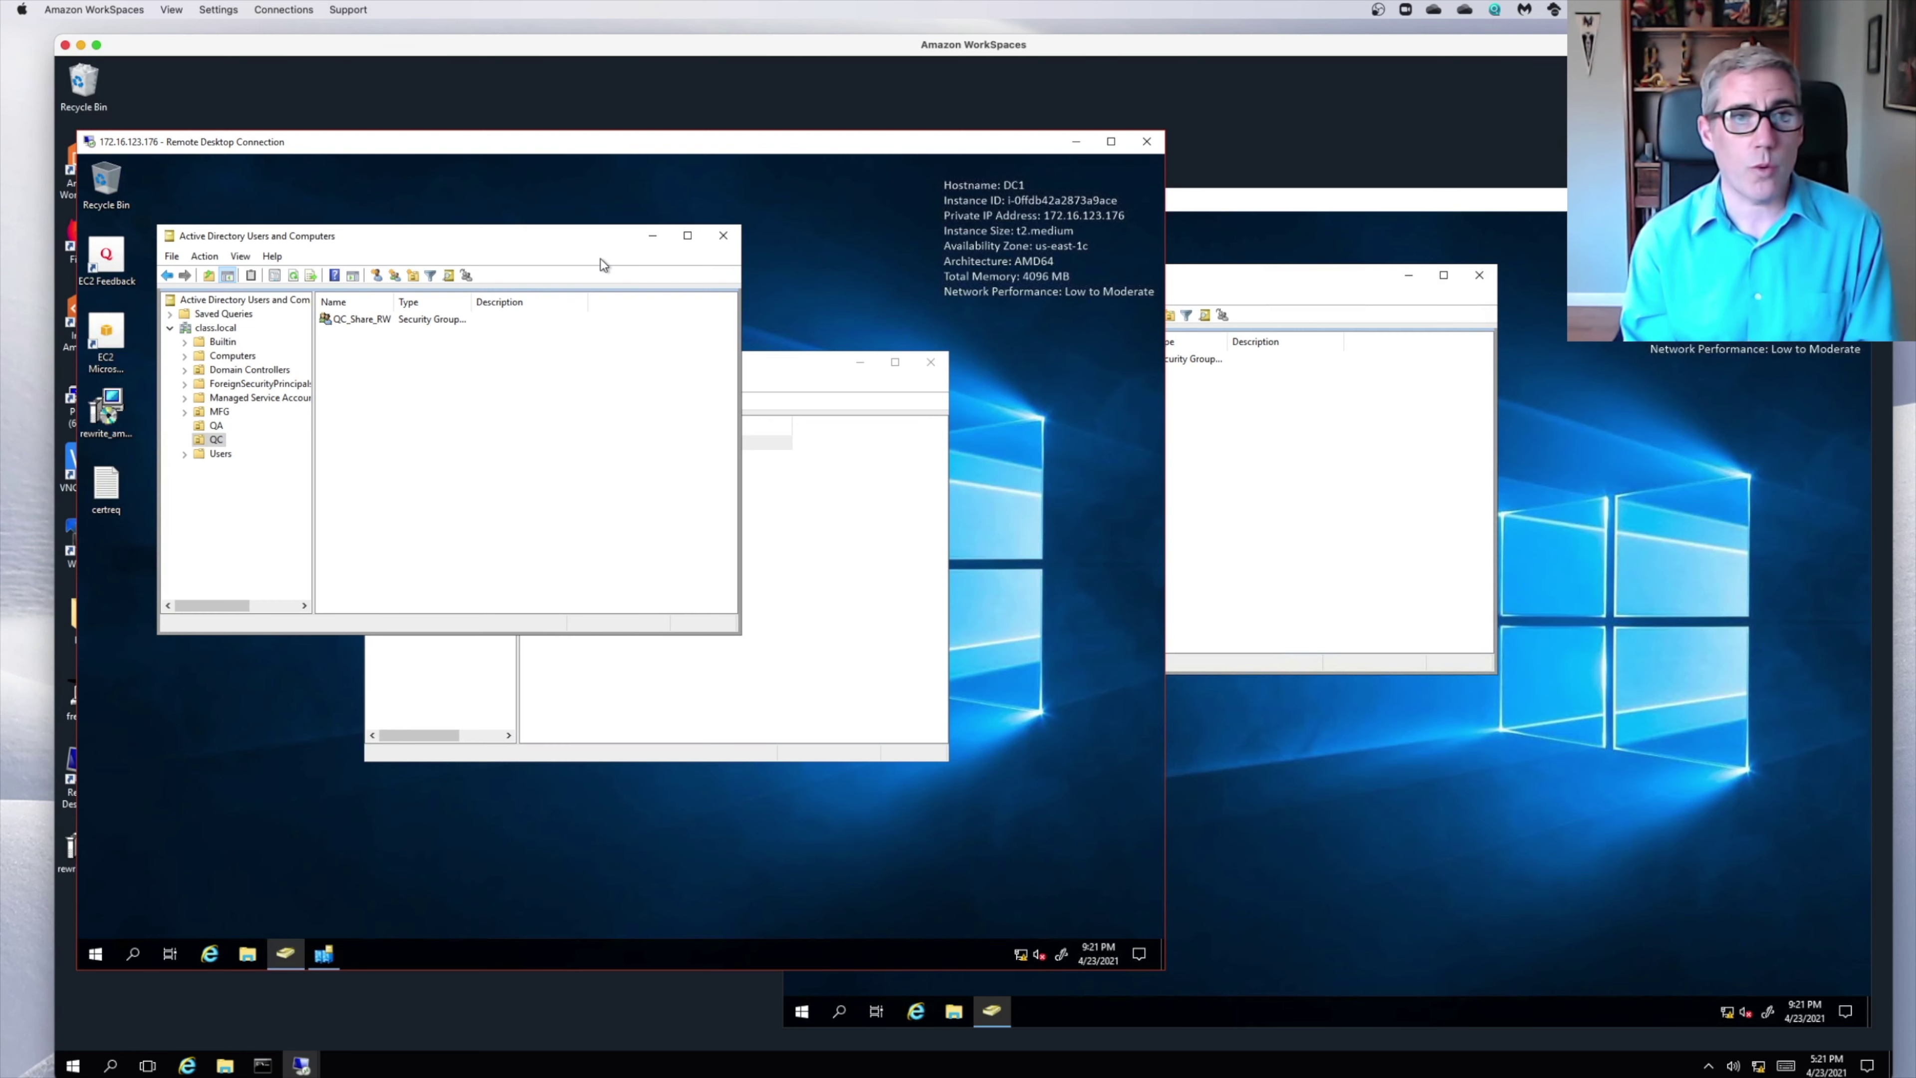
left_click(1246, 282)
left_click(283, 482)
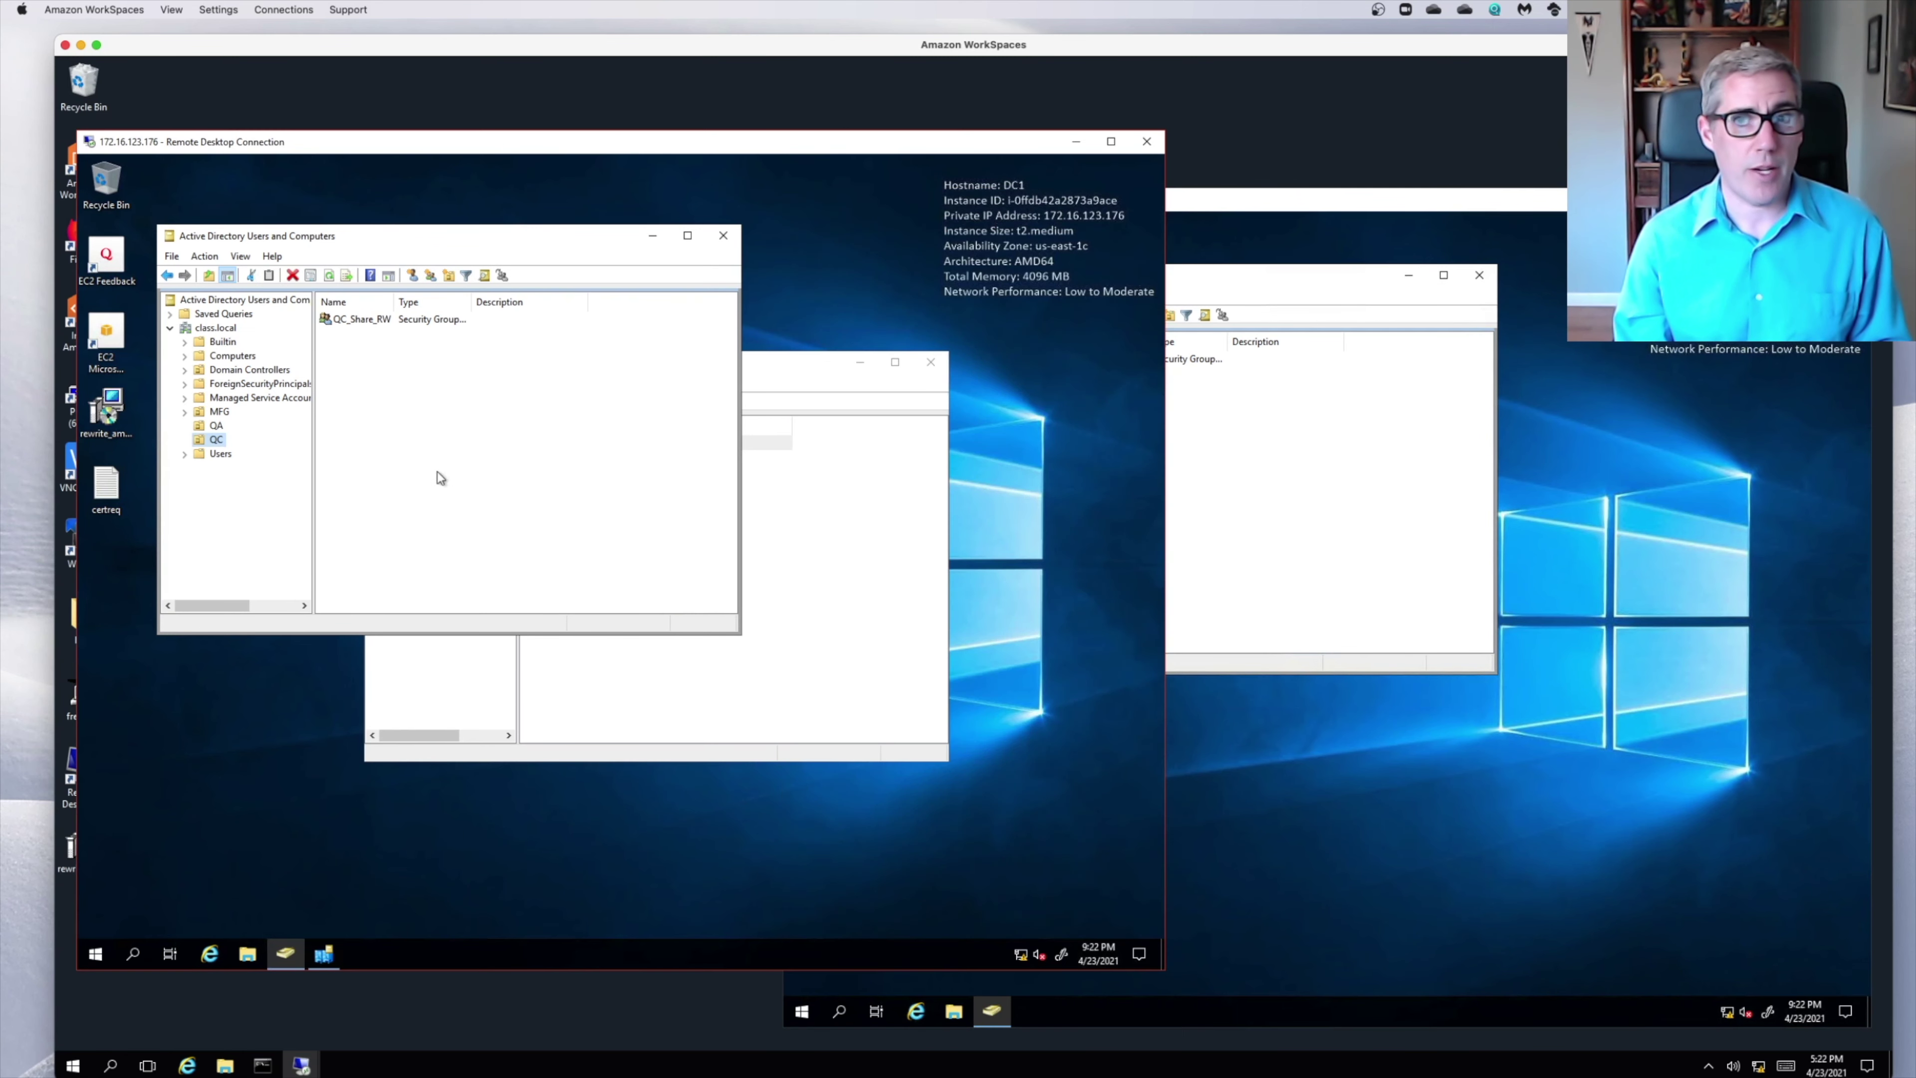
left_click(1270, 459)
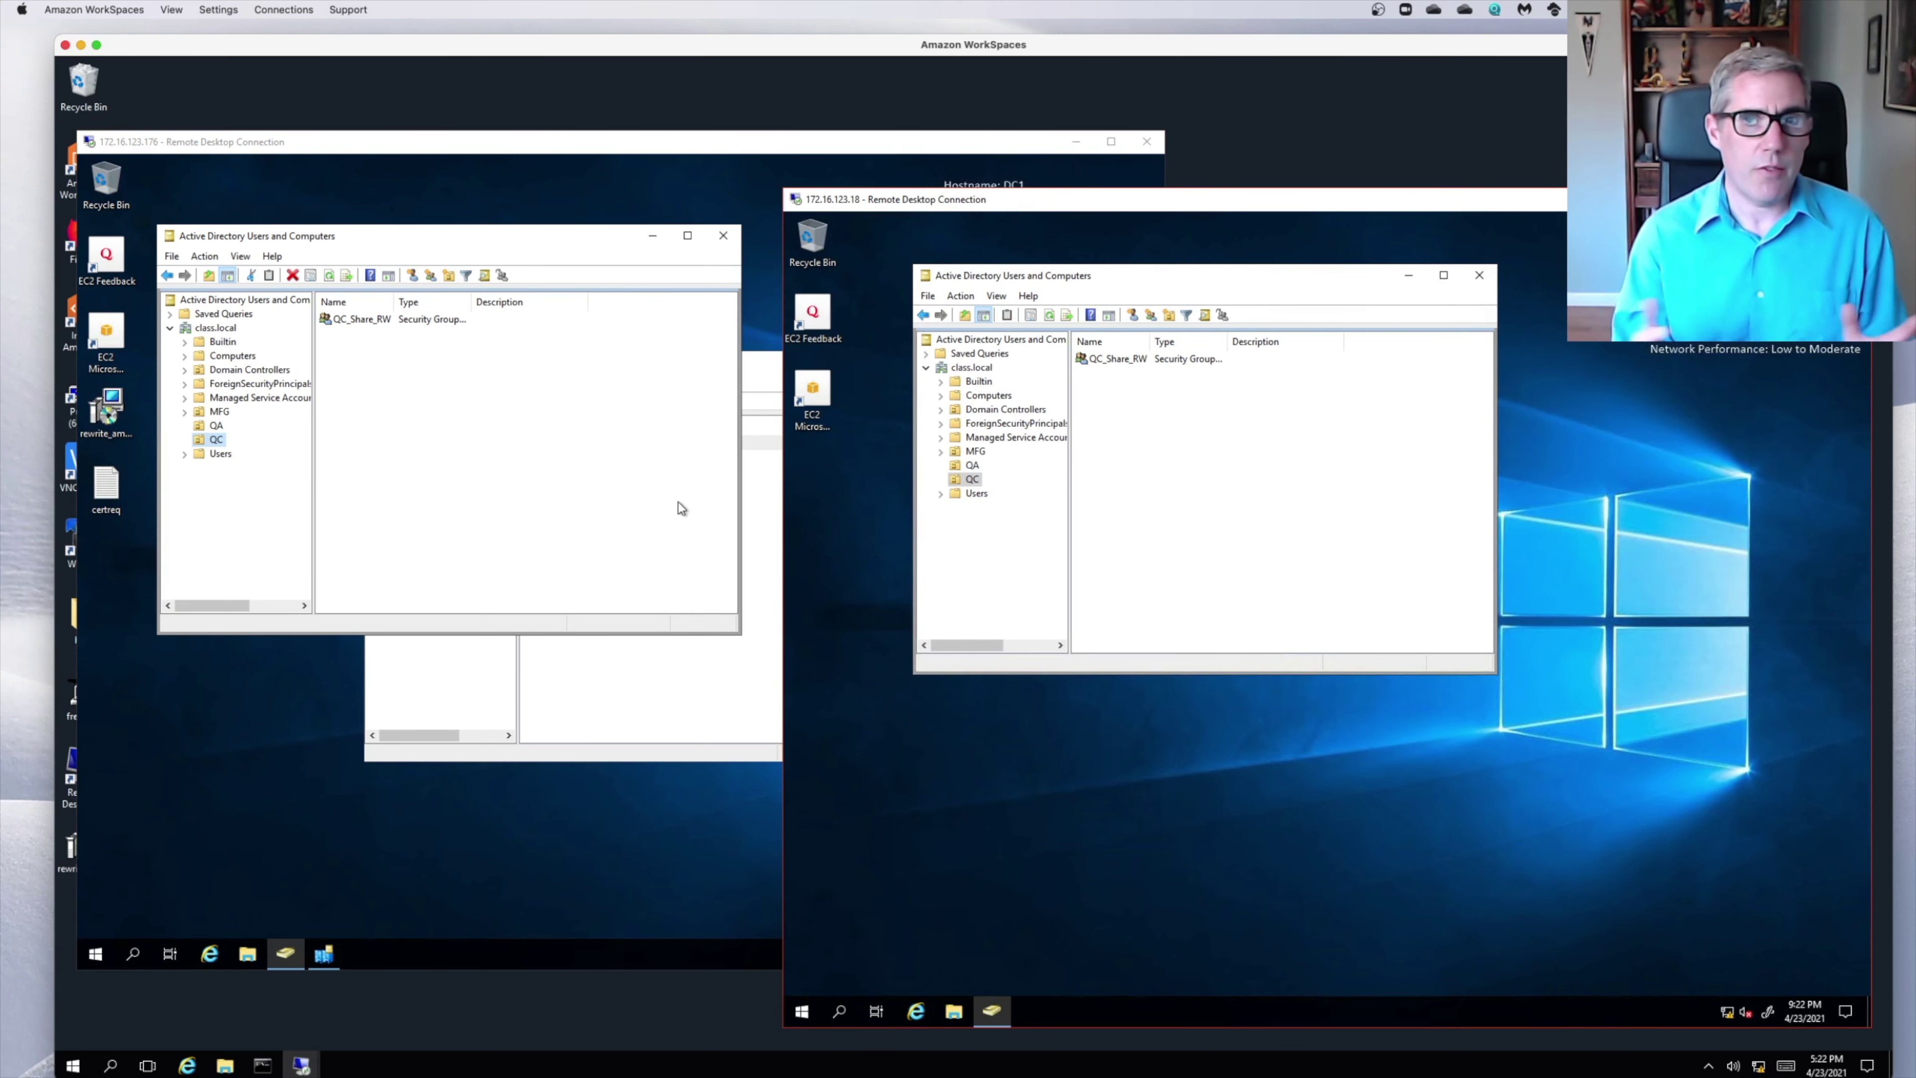